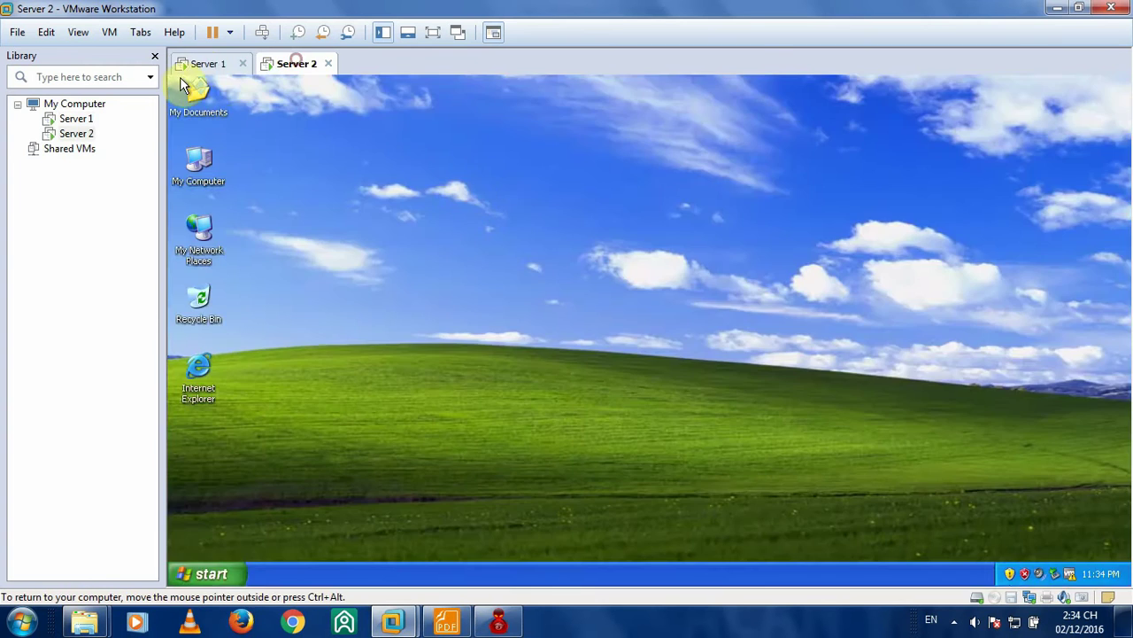
- Review Server 1's processor and network adapter settings, closing them without changes
left_click(204, 65)
right_click(75, 117)
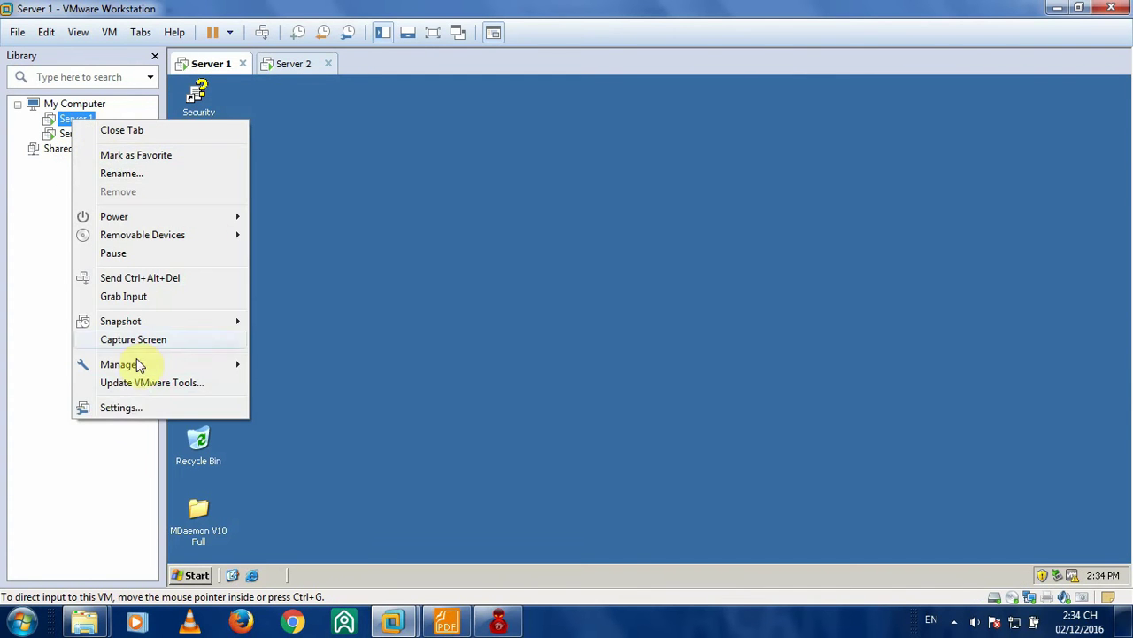
left_click(121, 407)
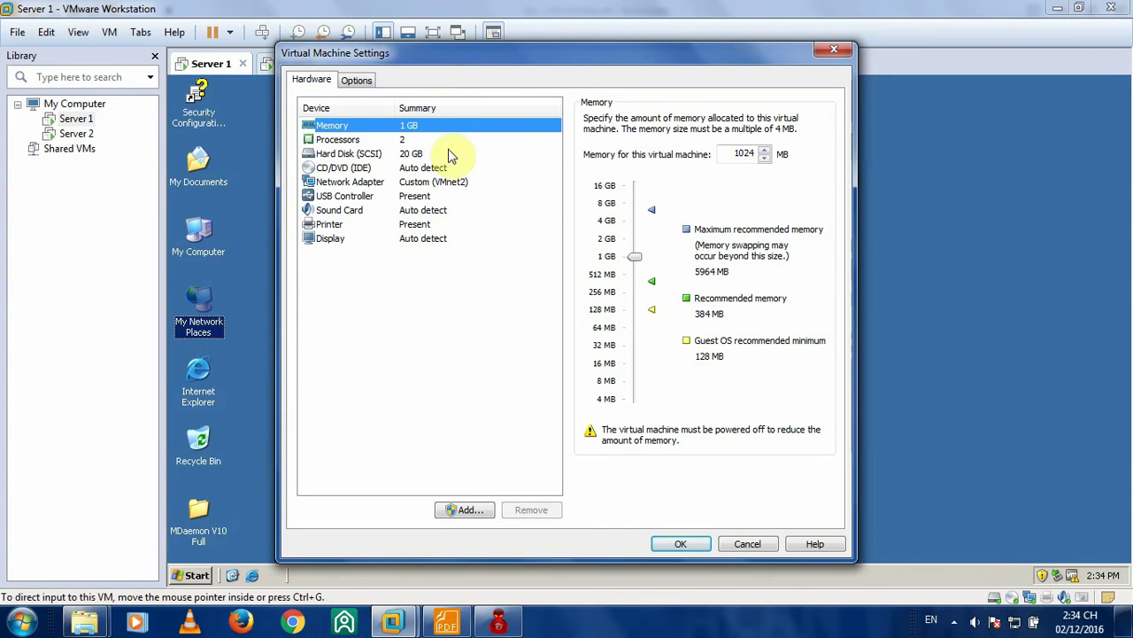
left_click(368, 142)
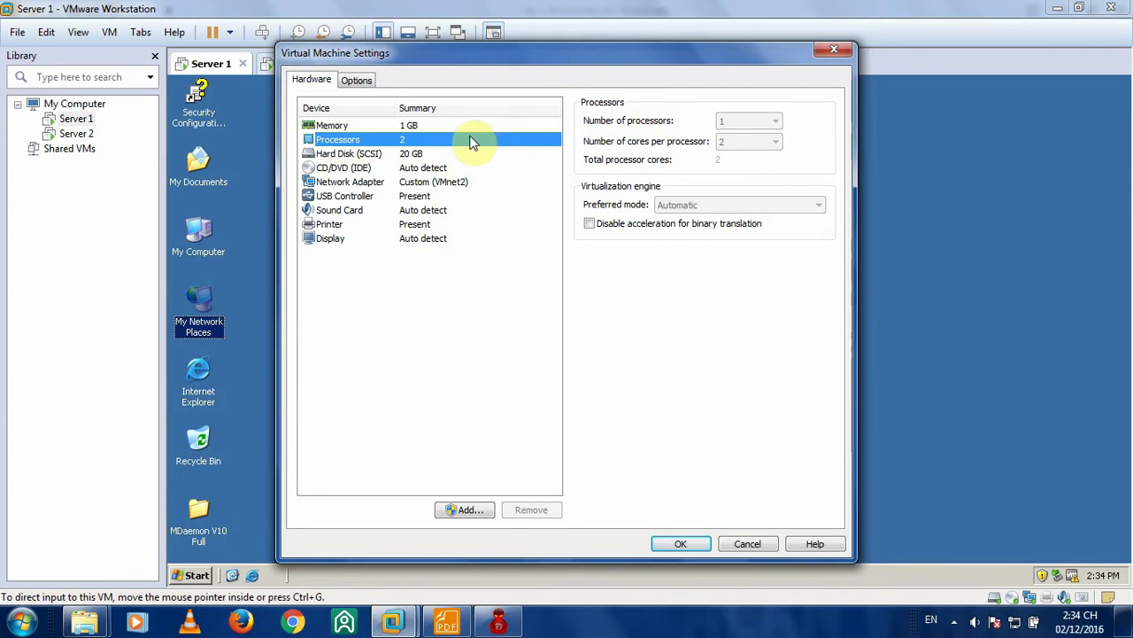
left_click(428, 184)
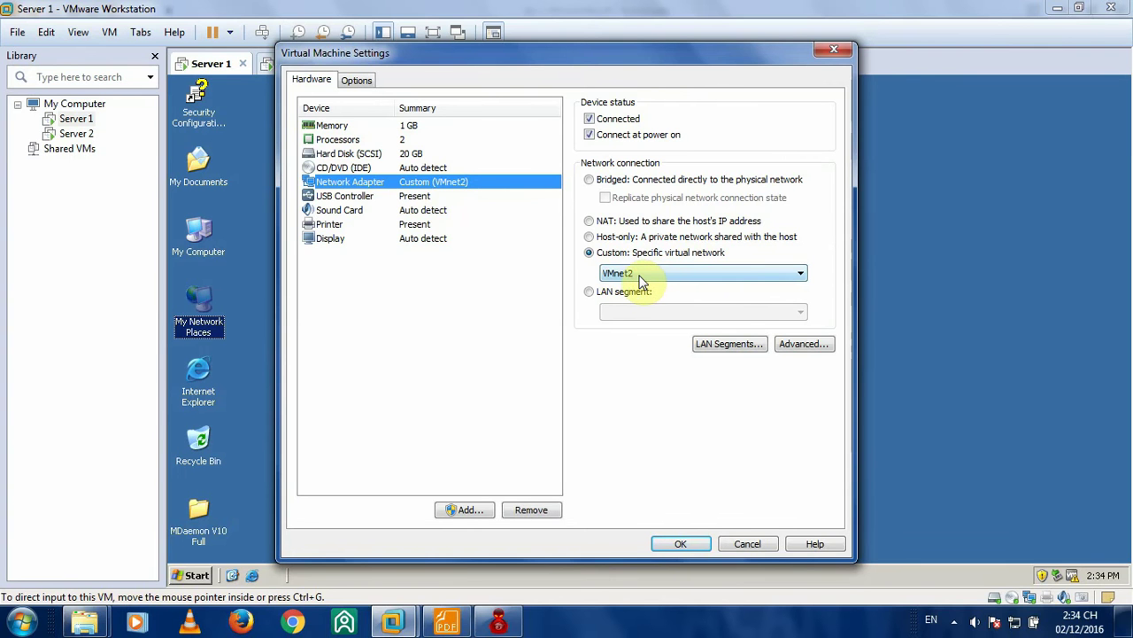
left_click(681, 543)
- Review Server 2's network adapter settings and close its virtual machine settings
left_click(291, 63)
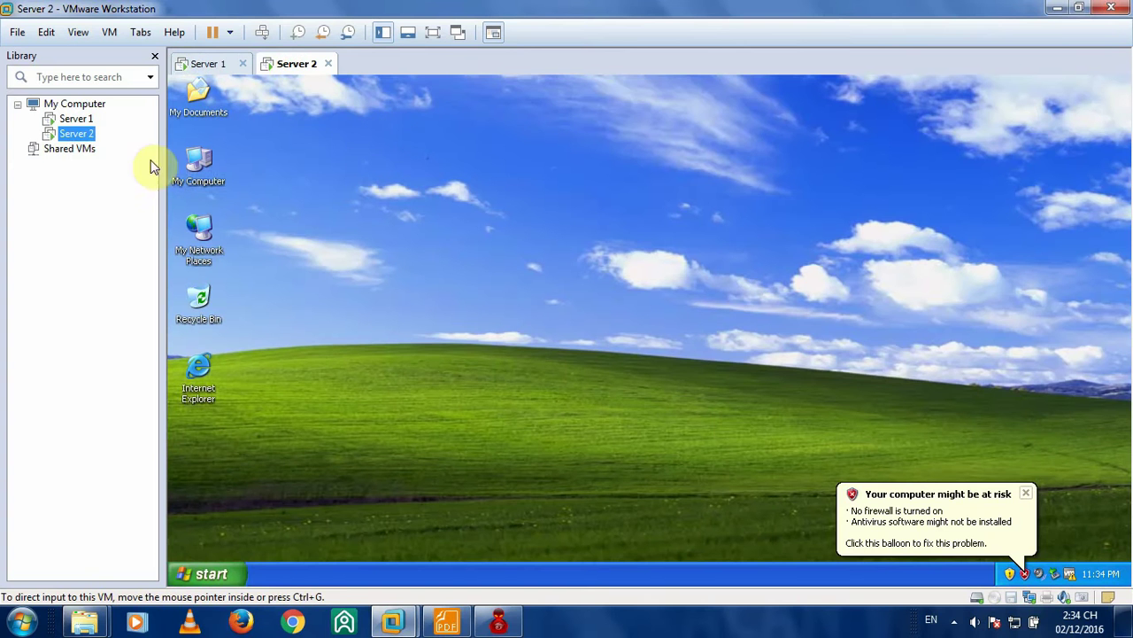
right_click(75, 134)
left_click(131, 423)
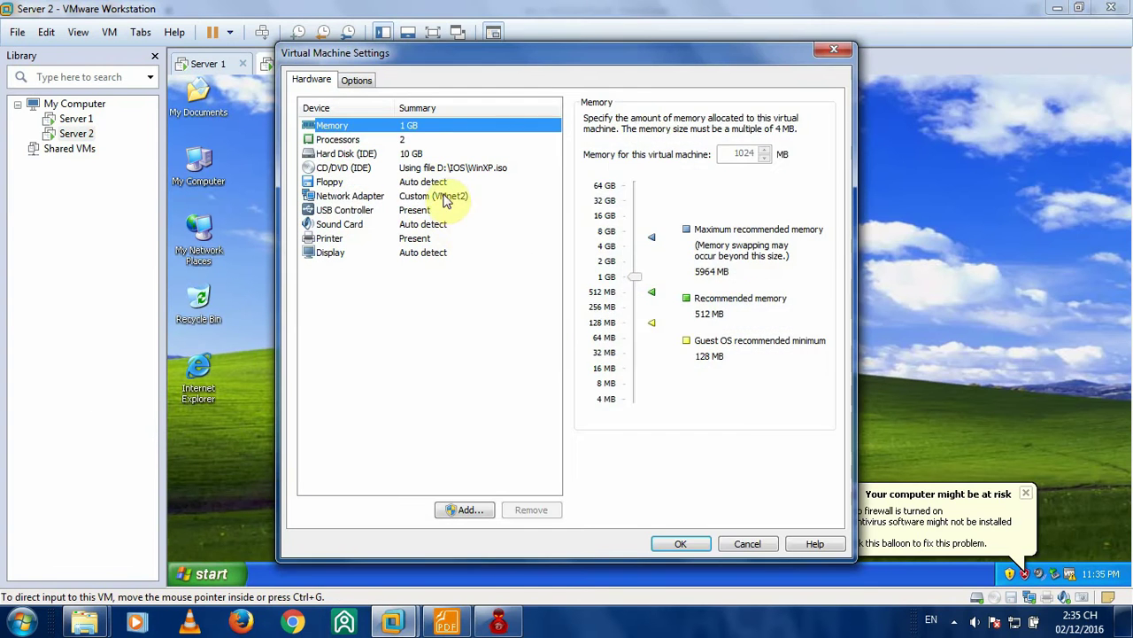
left_click(447, 197)
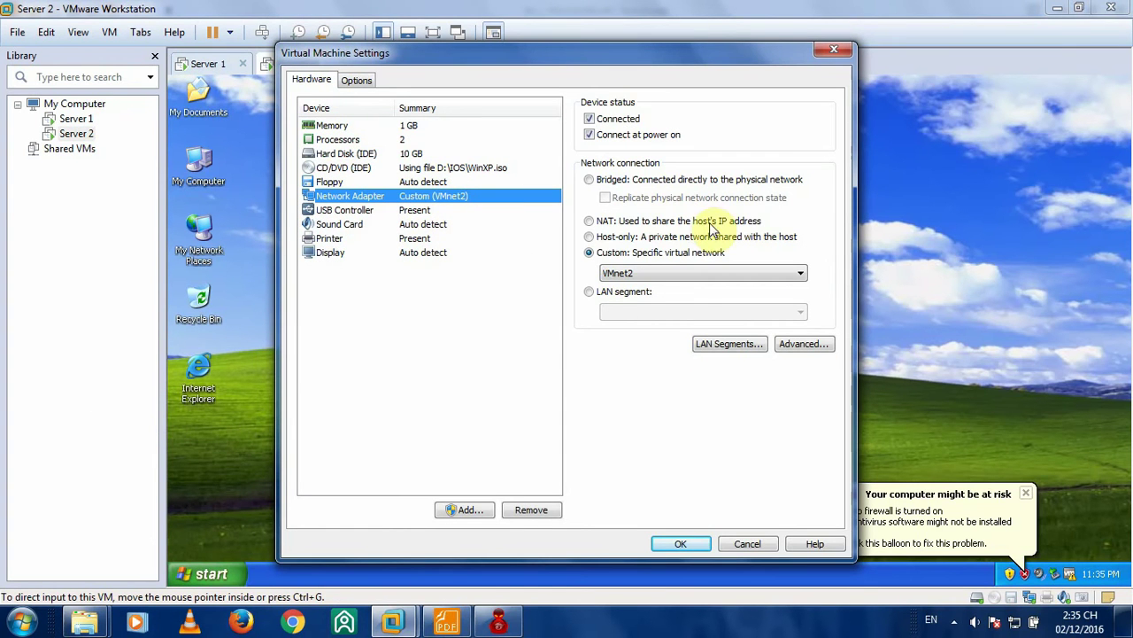
left_click(696, 544)
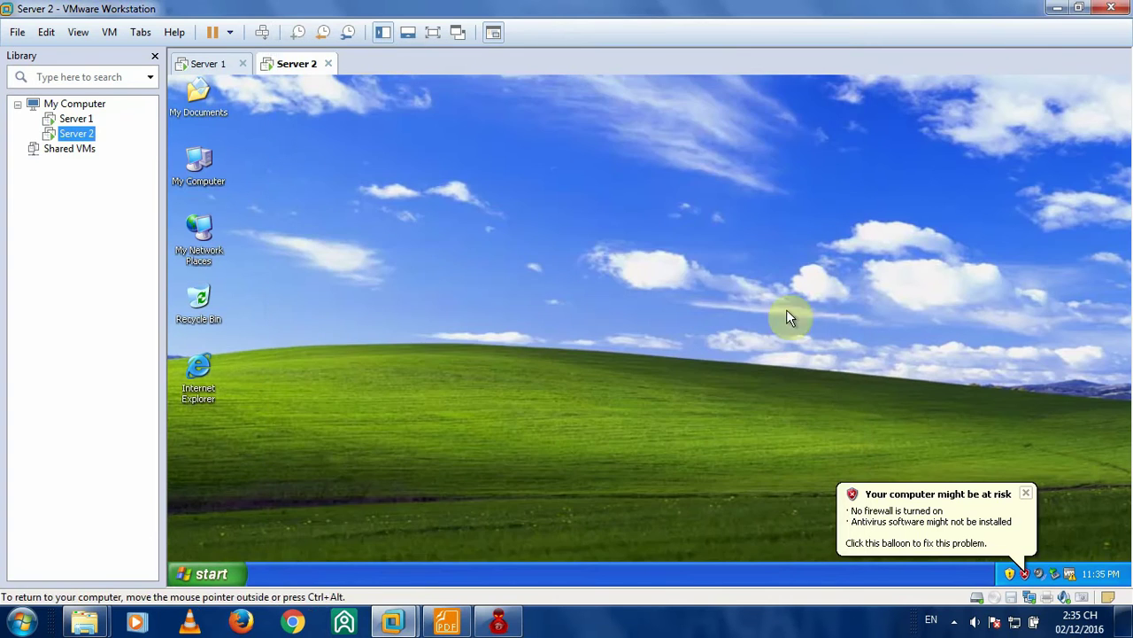
- Turn Windows Firewall off on Server 1 through Control Panel
left_click(215, 64)
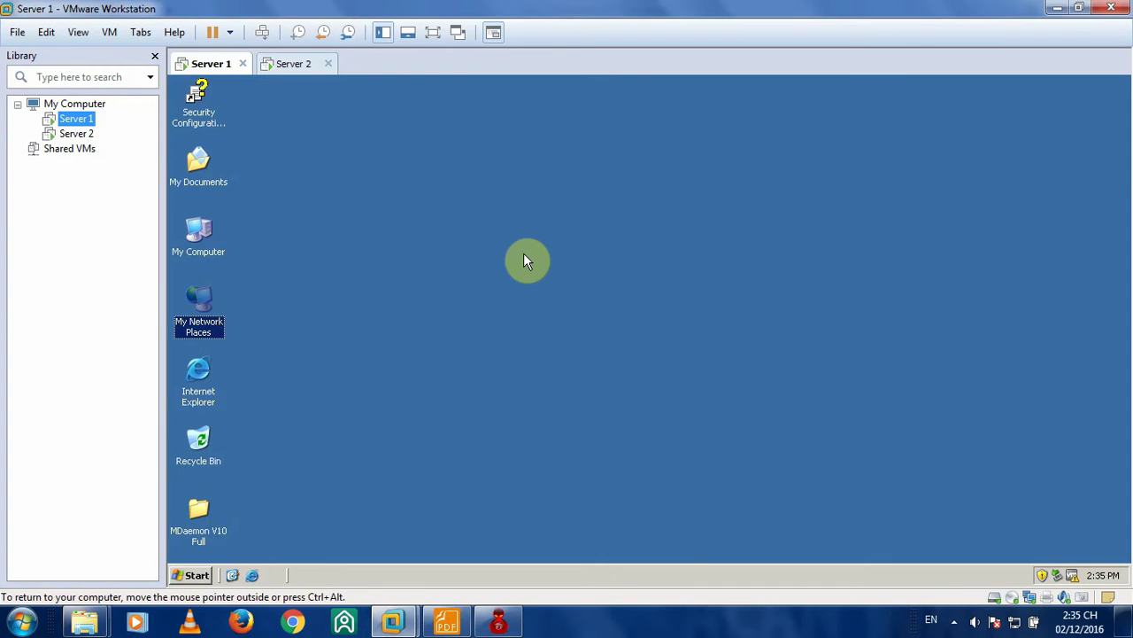
left_click(281, 66)
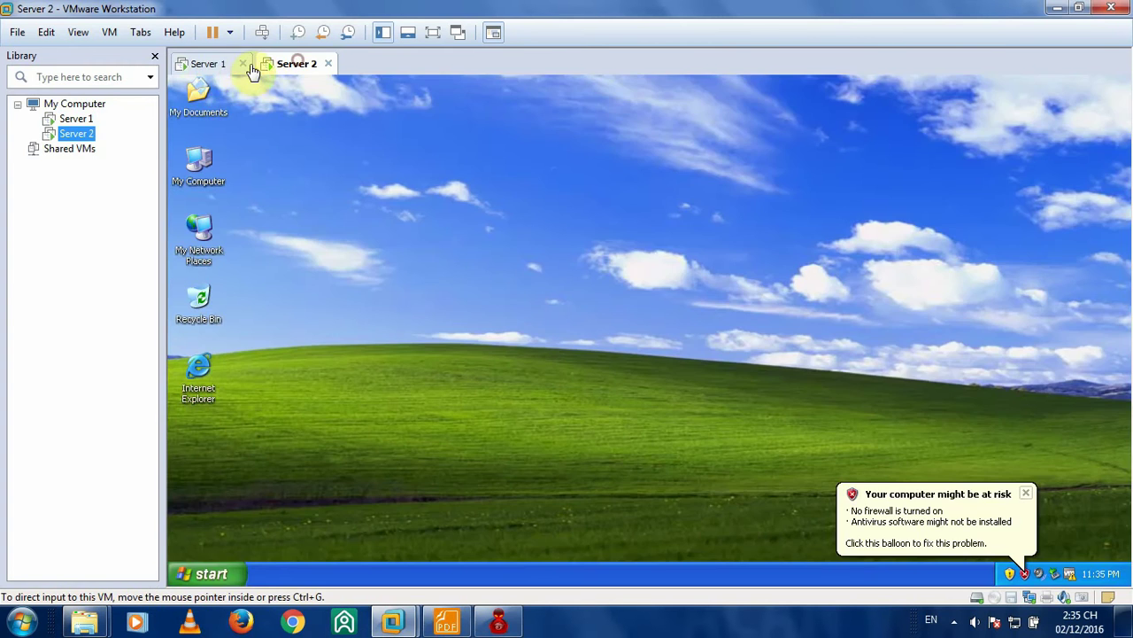
left_click(219, 67)
left_click(291, 68)
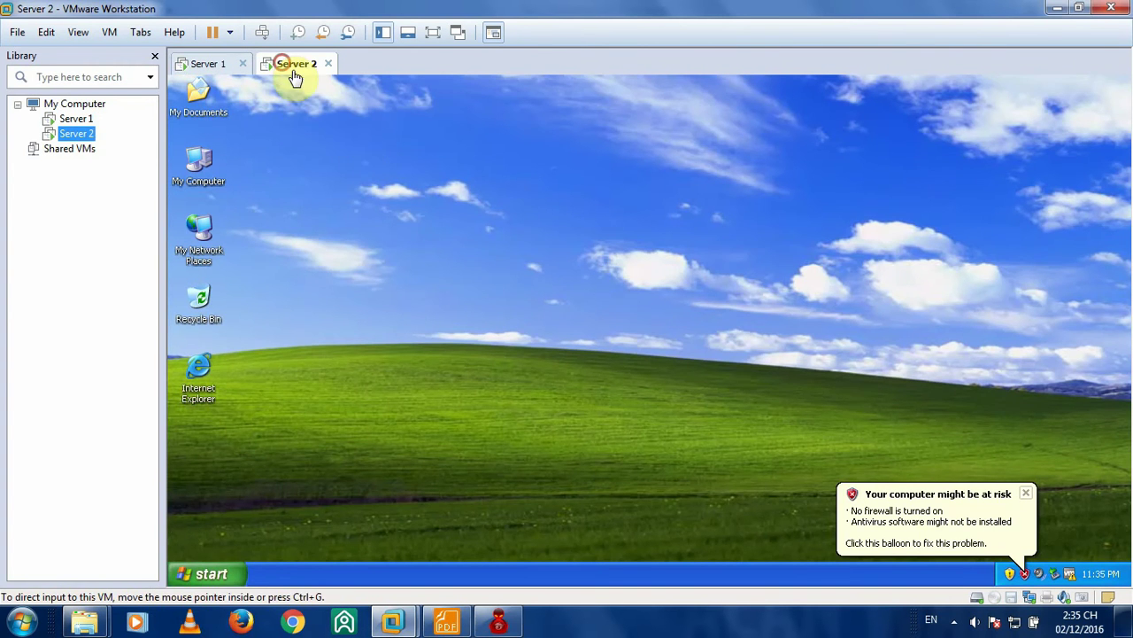
left_click(228, 571)
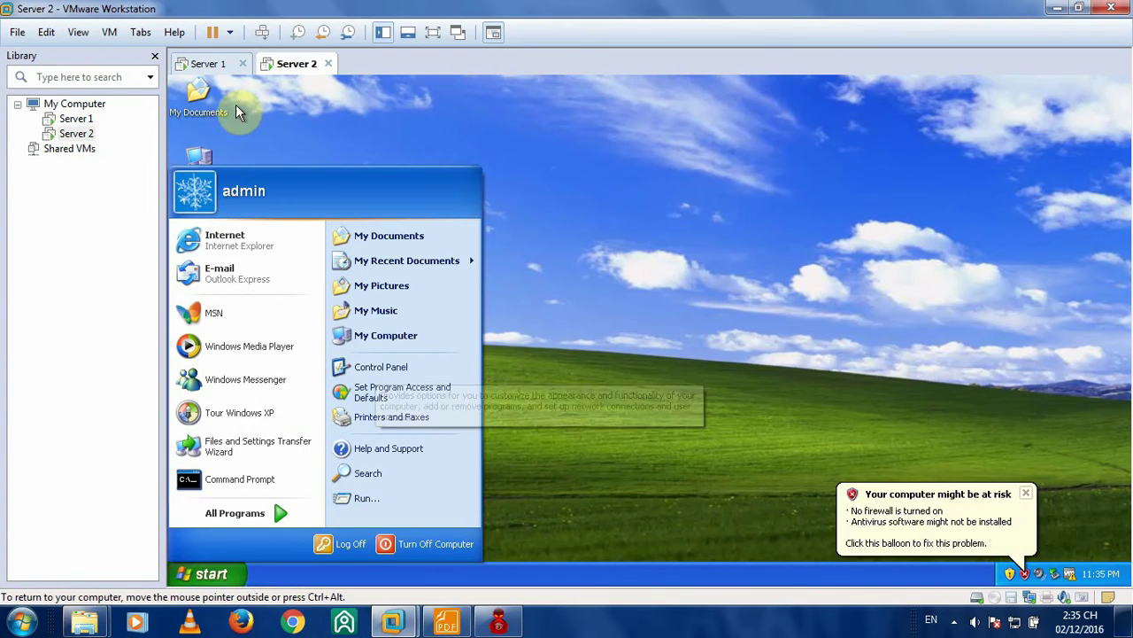
left_click(210, 64)
left_click(207, 575)
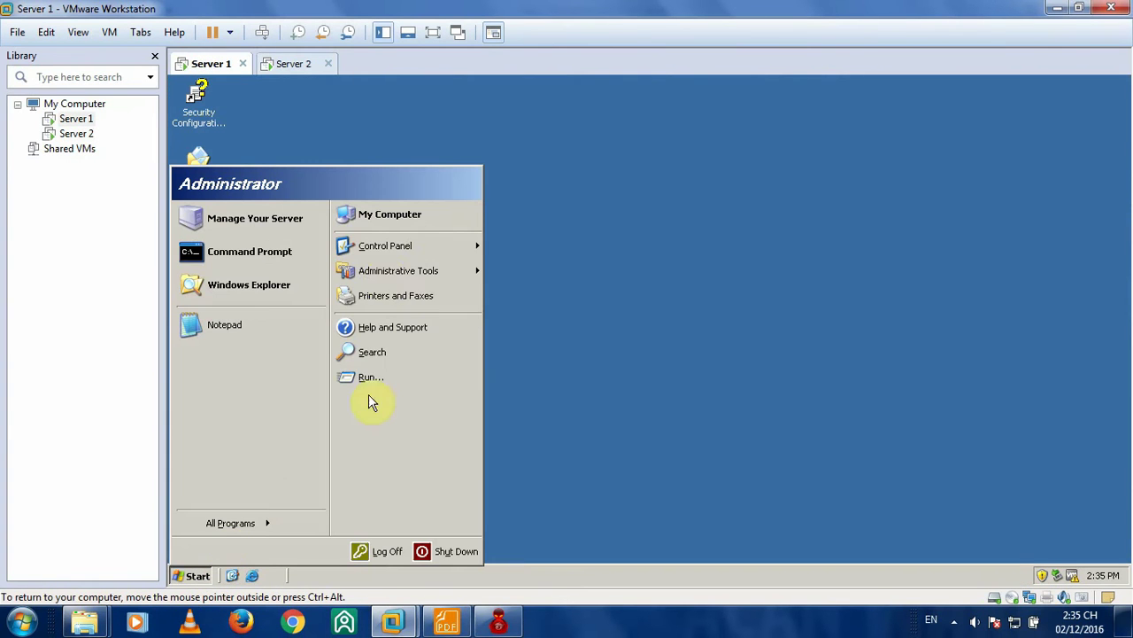
left_click(468, 246)
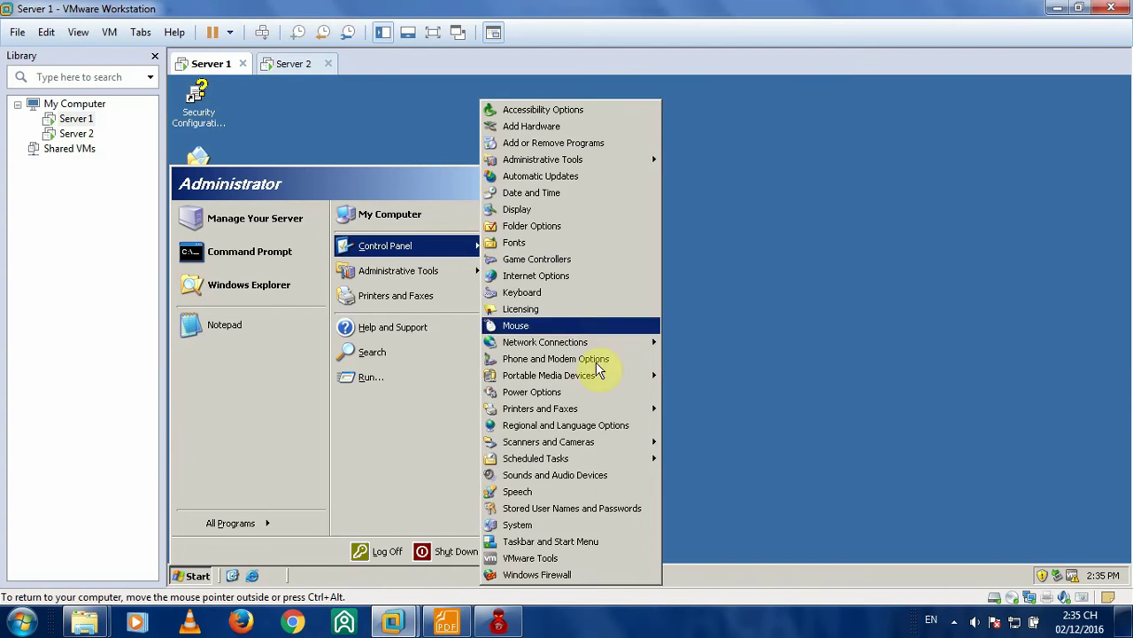
left_click(516, 574)
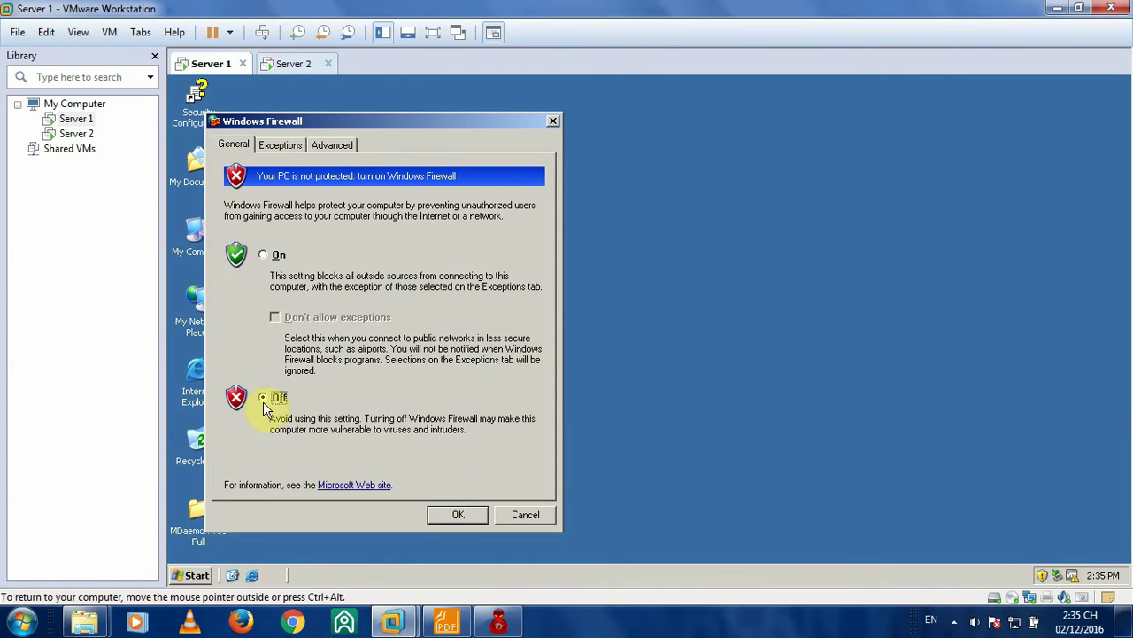
left_click(449, 517)
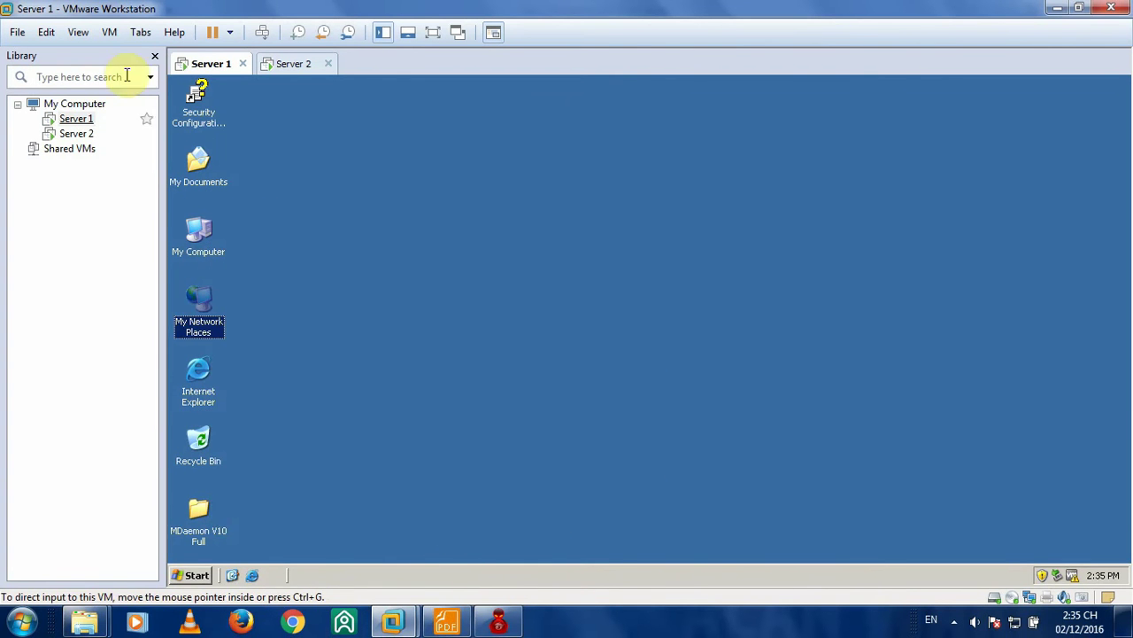
- Set Server 2's Windows Firewall to Off in Security Center, then close Control Panel
left_click(297, 65)
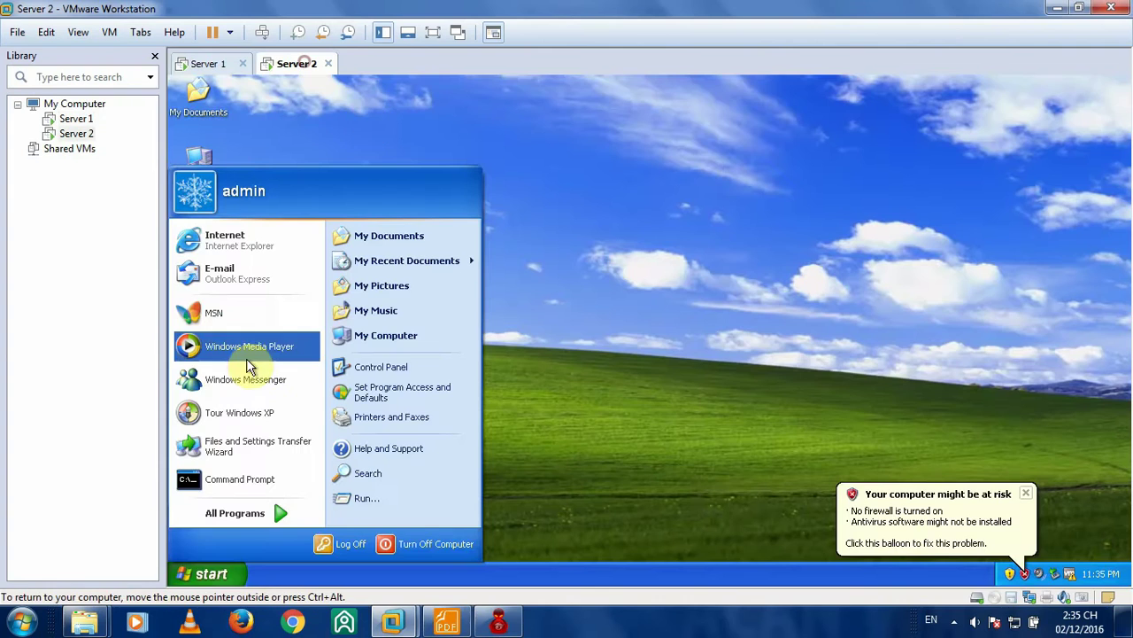
left_click(388, 367)
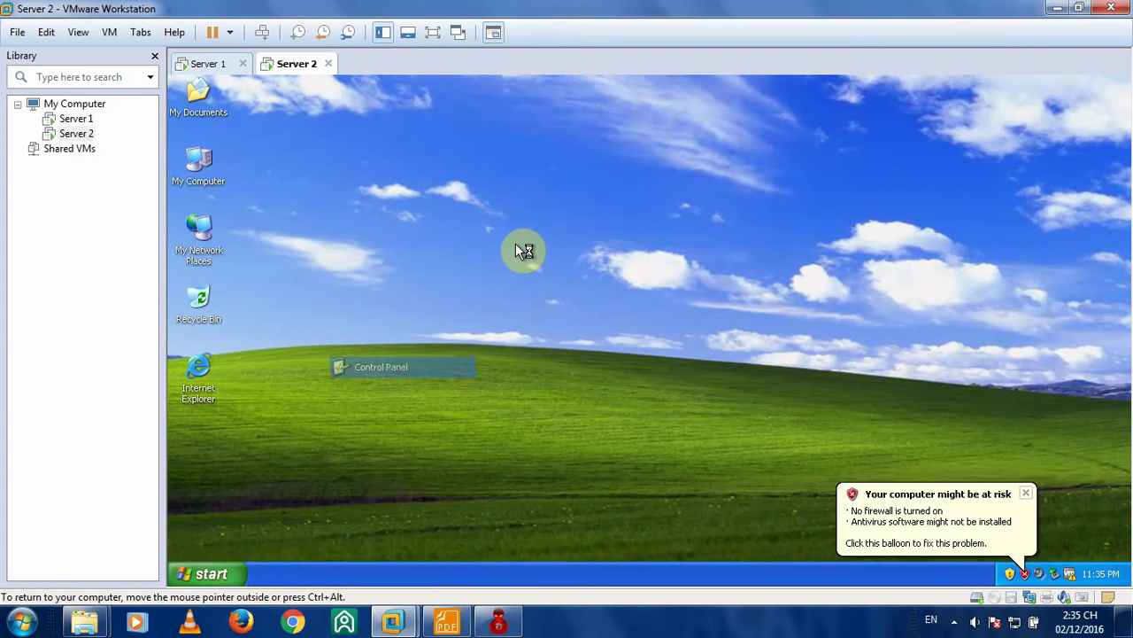
left_click(1025, 494)
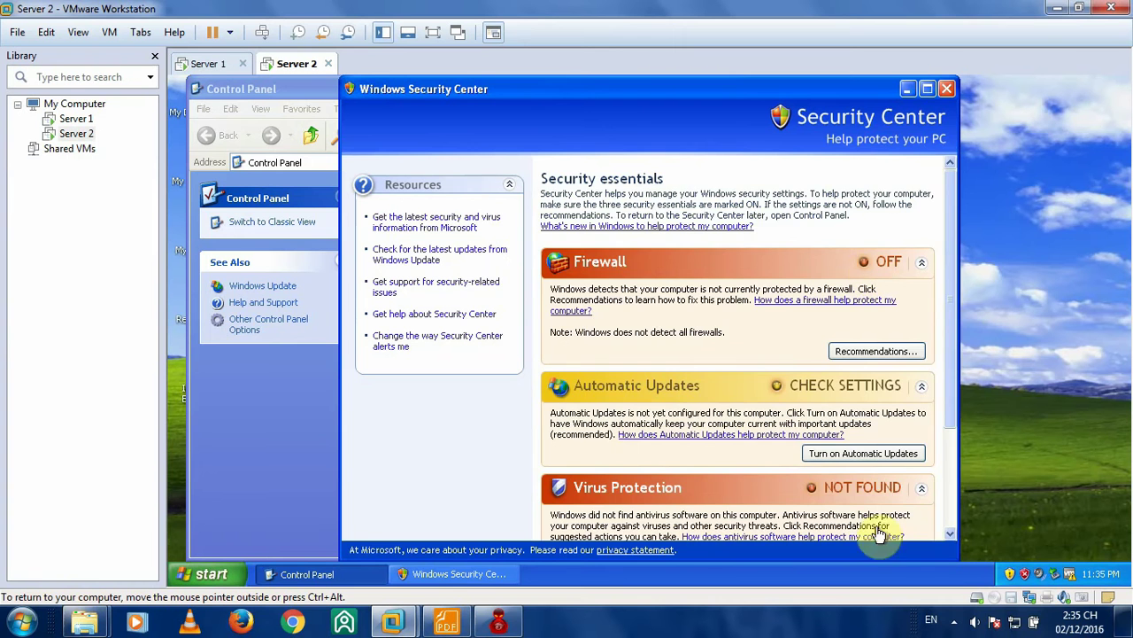
left_click_drag(948, 318, 963, 459)
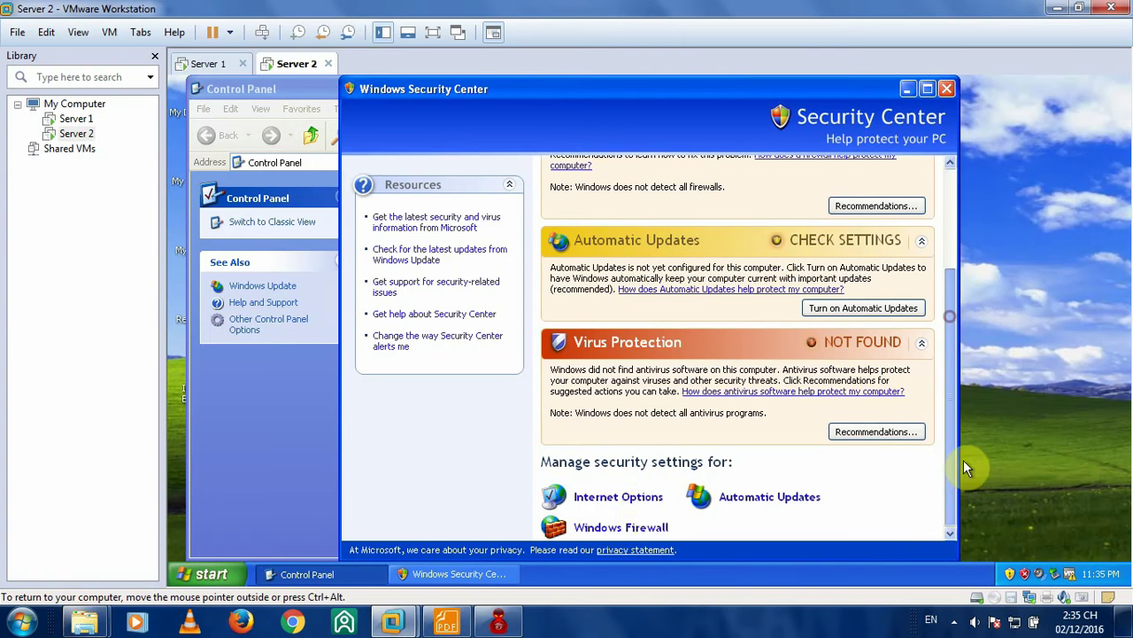
left_click(631, 529)
left_click(299, 279)
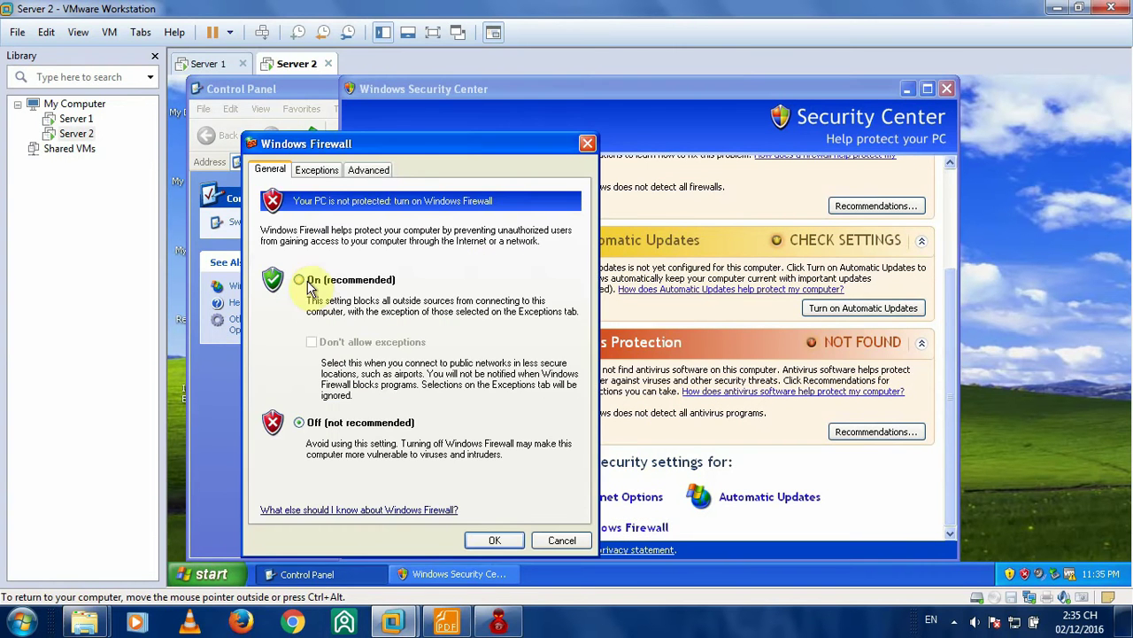
left_click(494, 539)
left_click(944, 91)
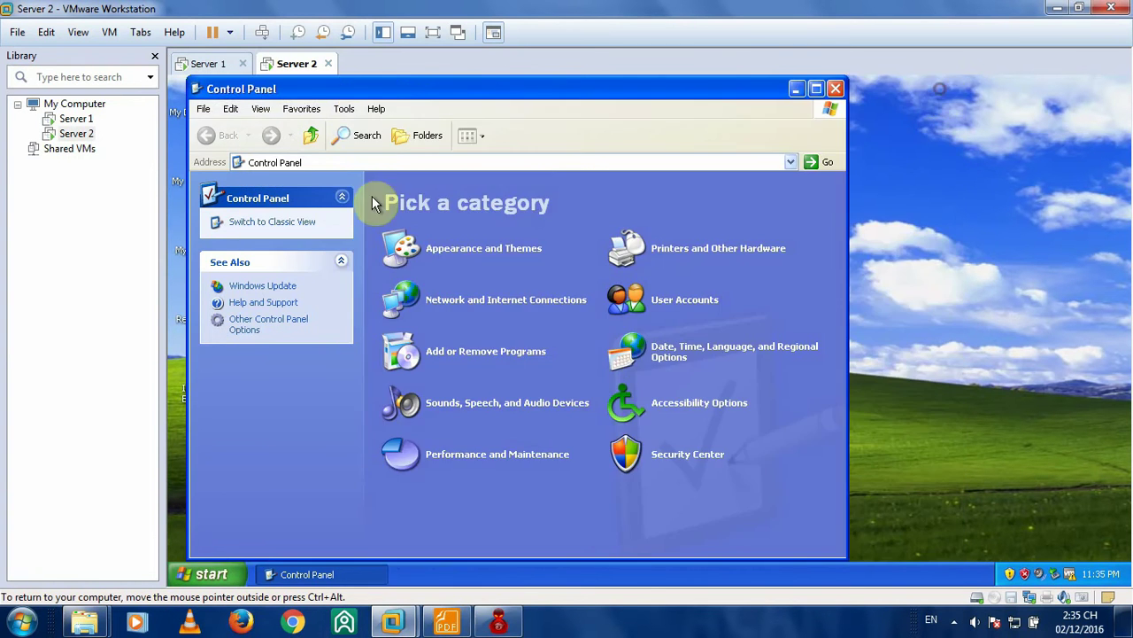
left_click(841, 89)
- Open the Internet Protocol (TCP/IP) properties of Server 1's Local Area Connection
left_click(208, 63)
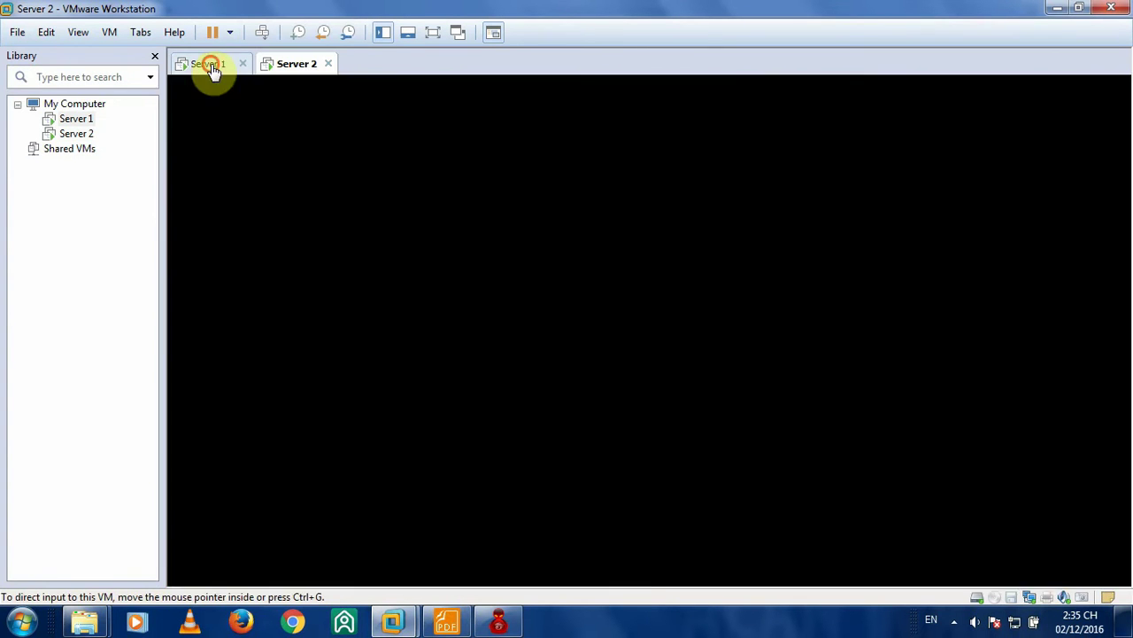
right_click(202, 303)
left_click(252, 445)
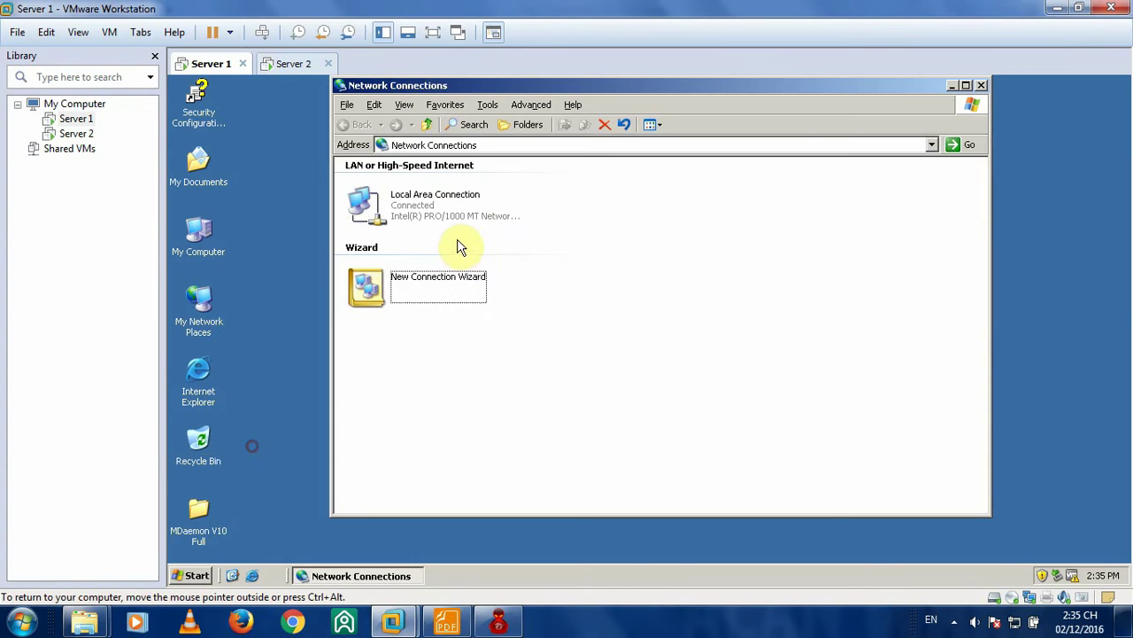
right_click(425, 199)
left_click(459, 329)
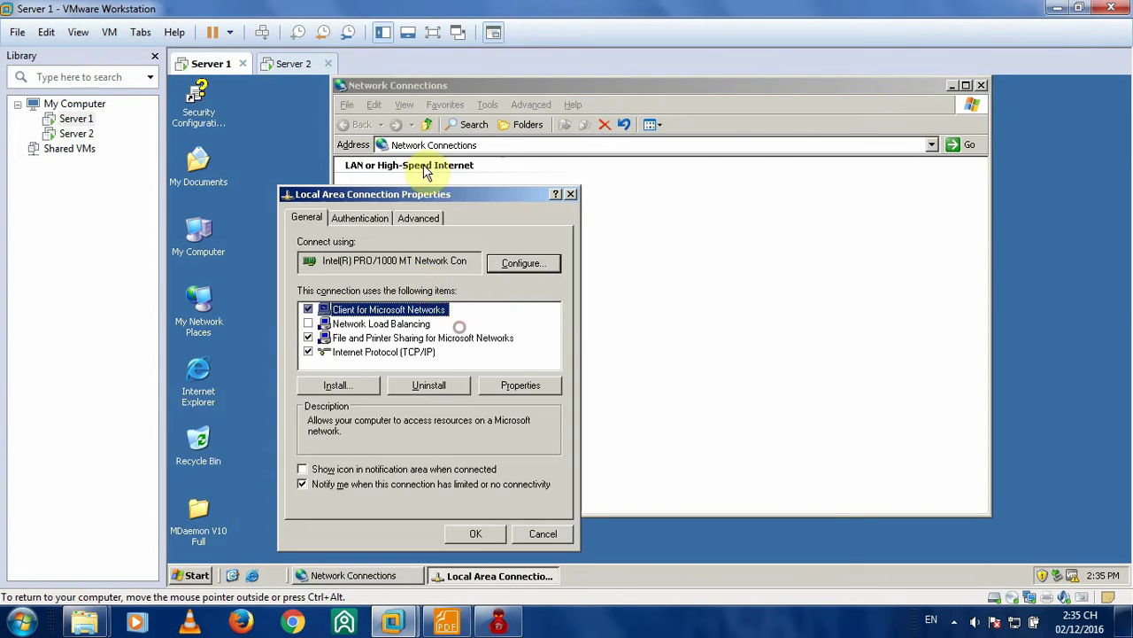
double_click(405, 354)
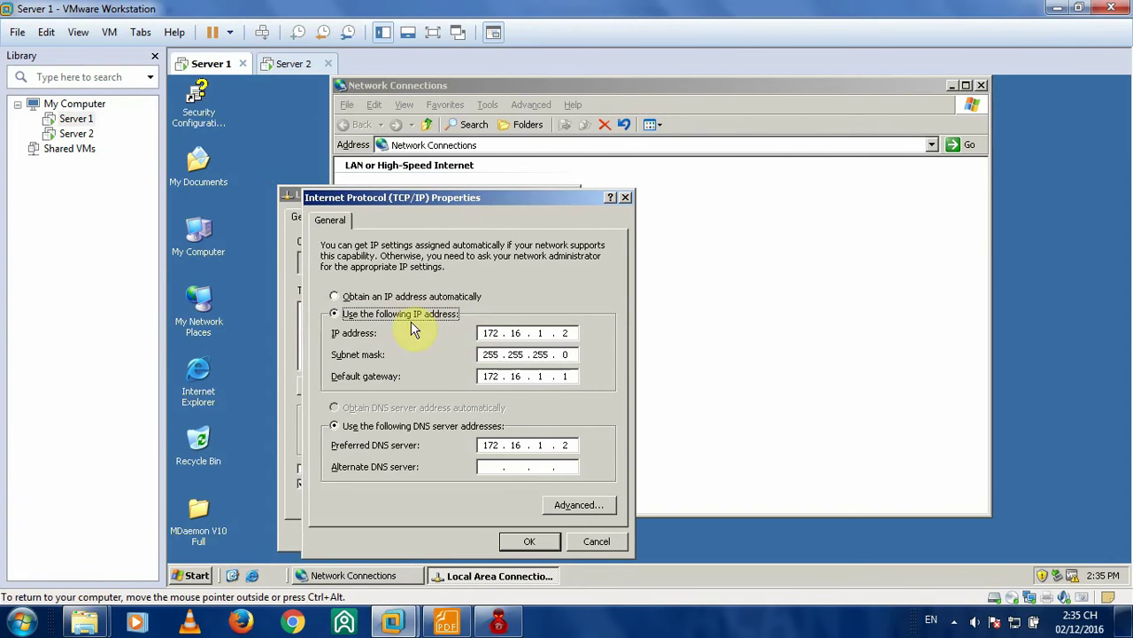
- Compare Server 1's settings with the lab's network diagram PDF
left_click(446, 623)
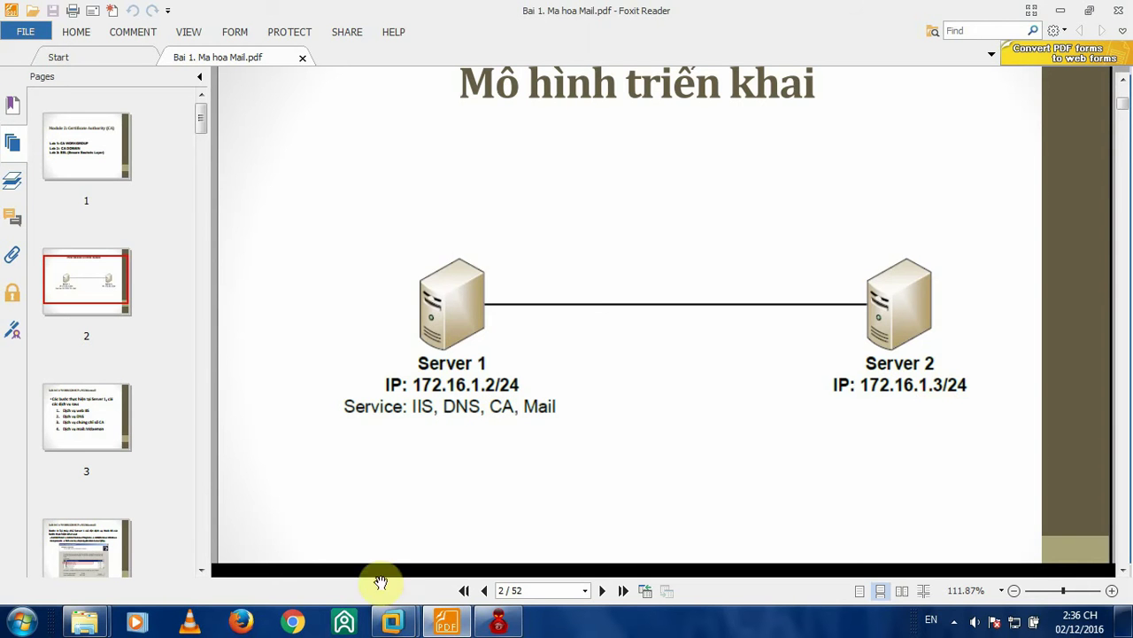
mouse_move(392, 622)
left_click(330, 537)
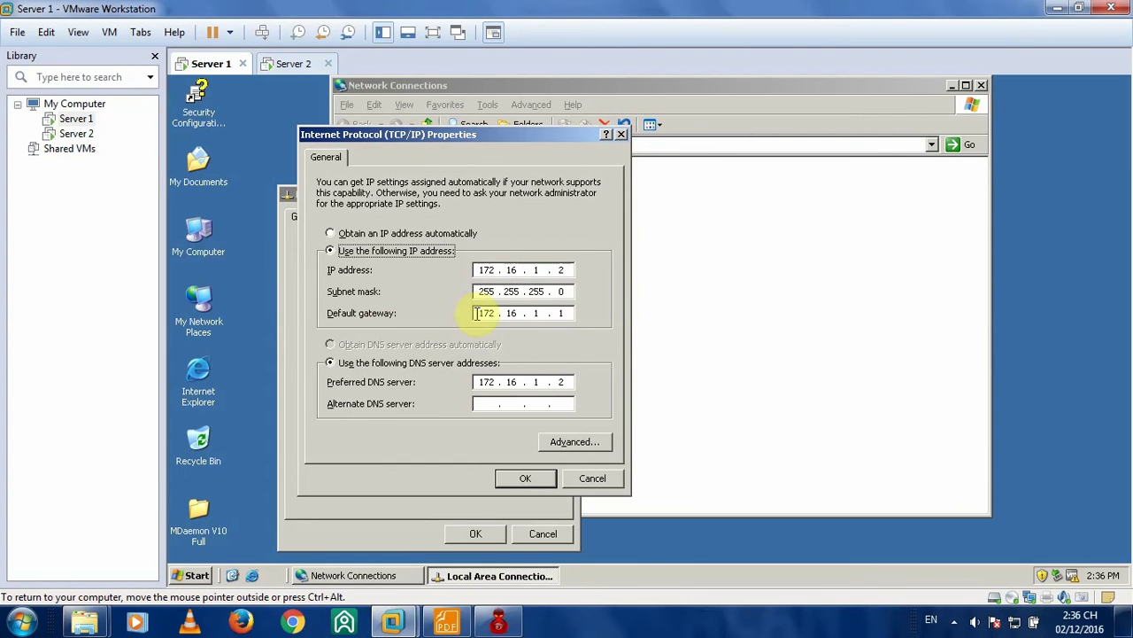
- Leave gateway 172.16.1.1 unchanged, close Server 1's TCP/IP and connection dialogs, and switch to Server 2
double_click(534, 313)
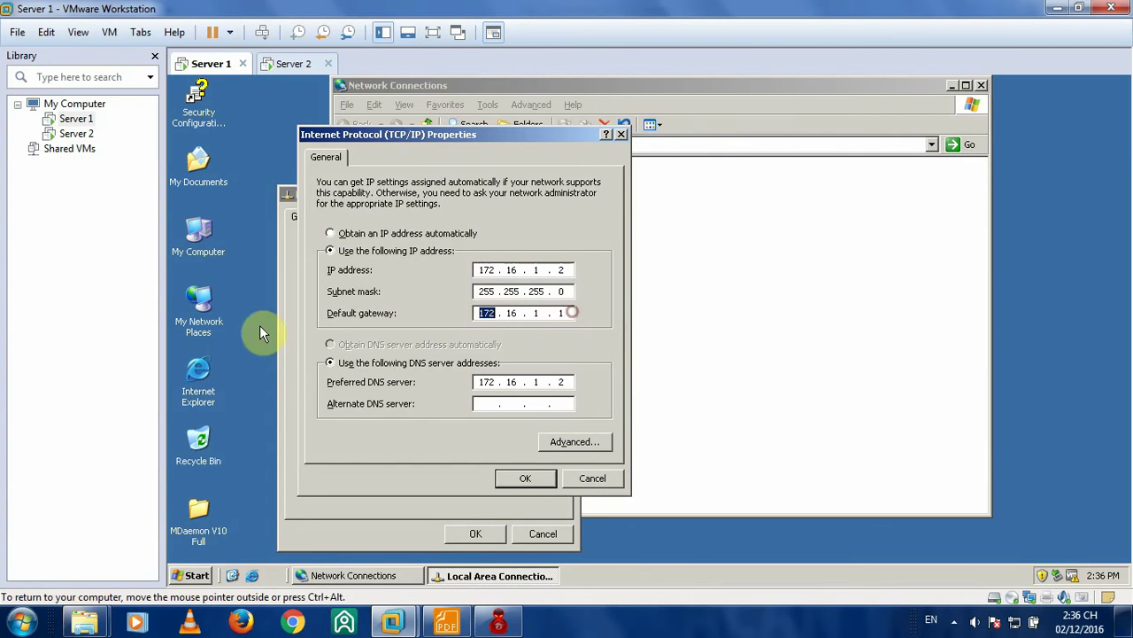
left_click(481, 314)
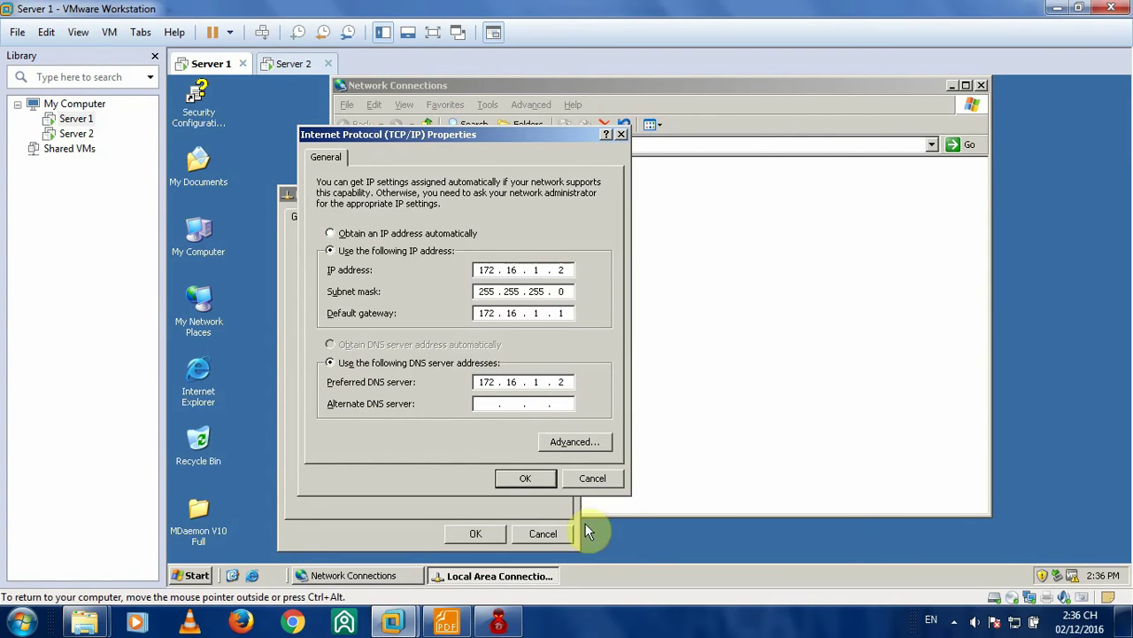
left_click(526, 478)
left_click(491, 537)
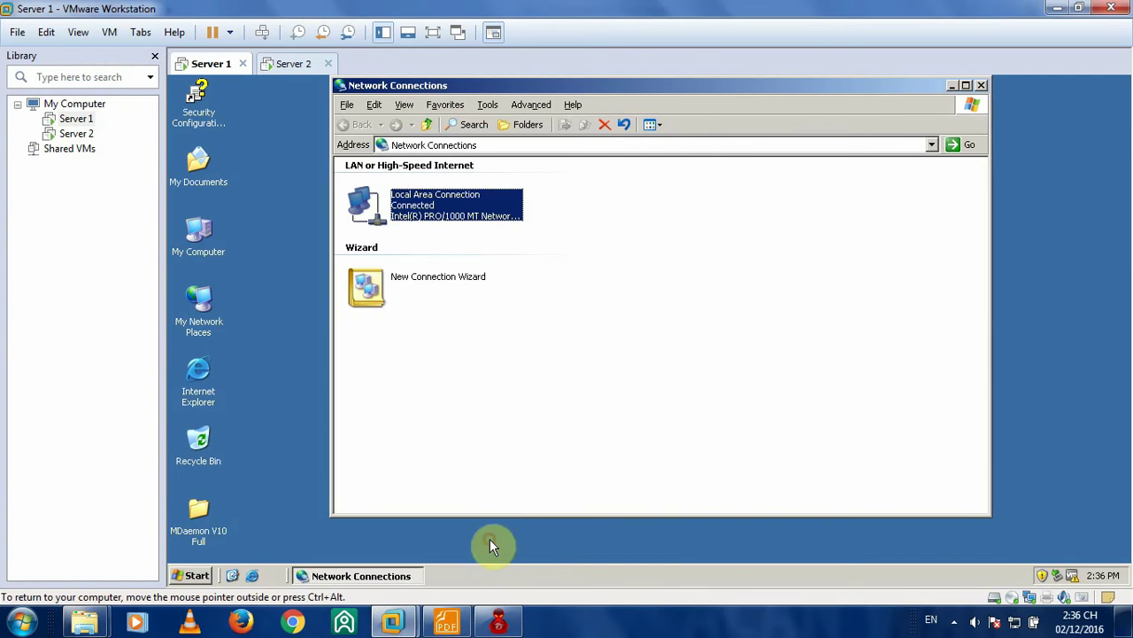
left_click(981, 85)
left_click(285, 63)
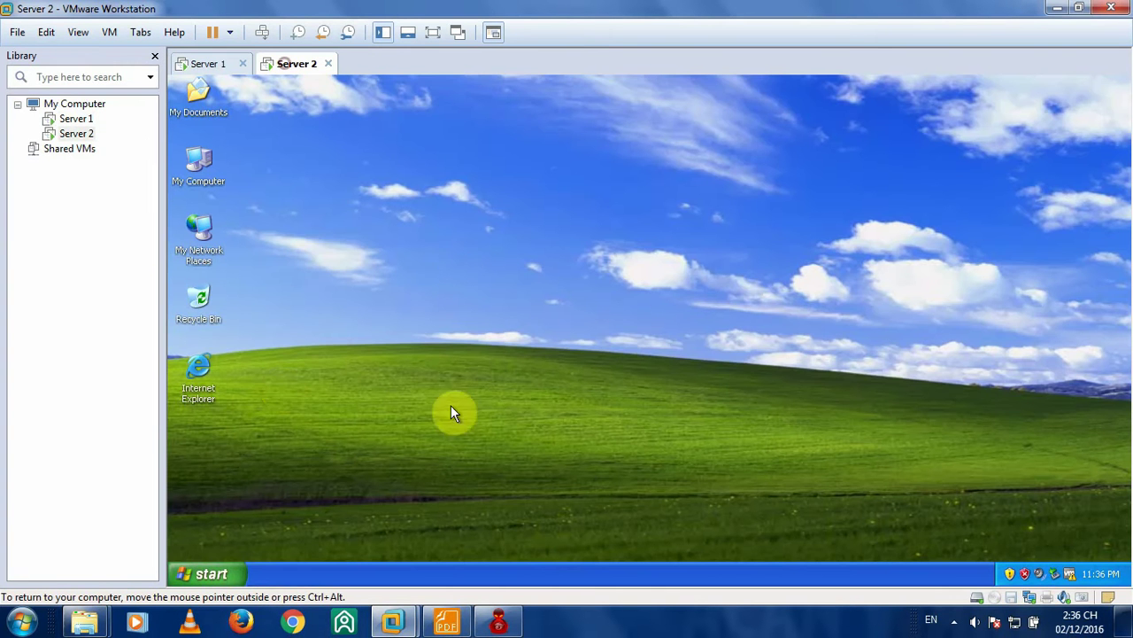
right_click(205, 245)
left_click(265, 387)
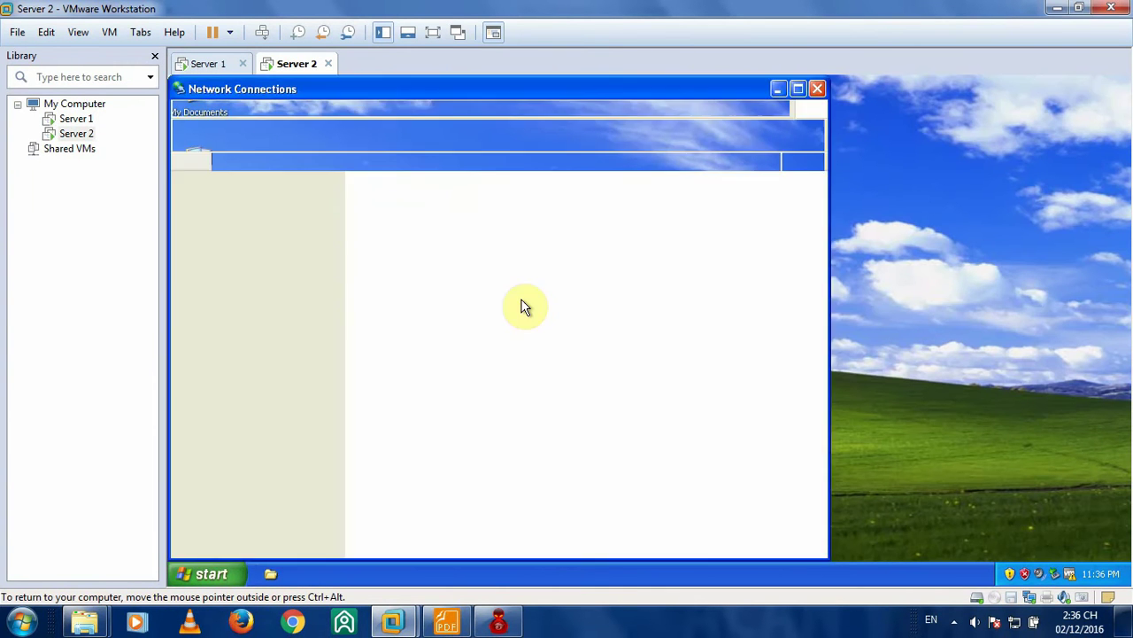
left_click(384, 227)
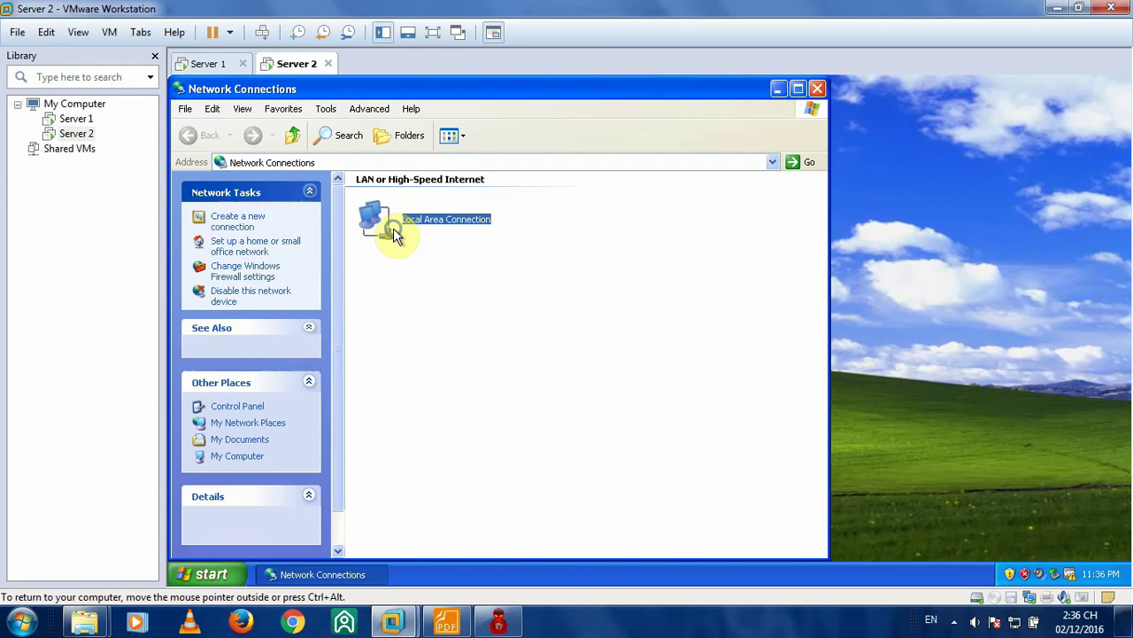
right_click(391, 229)
left_click(442, 359)
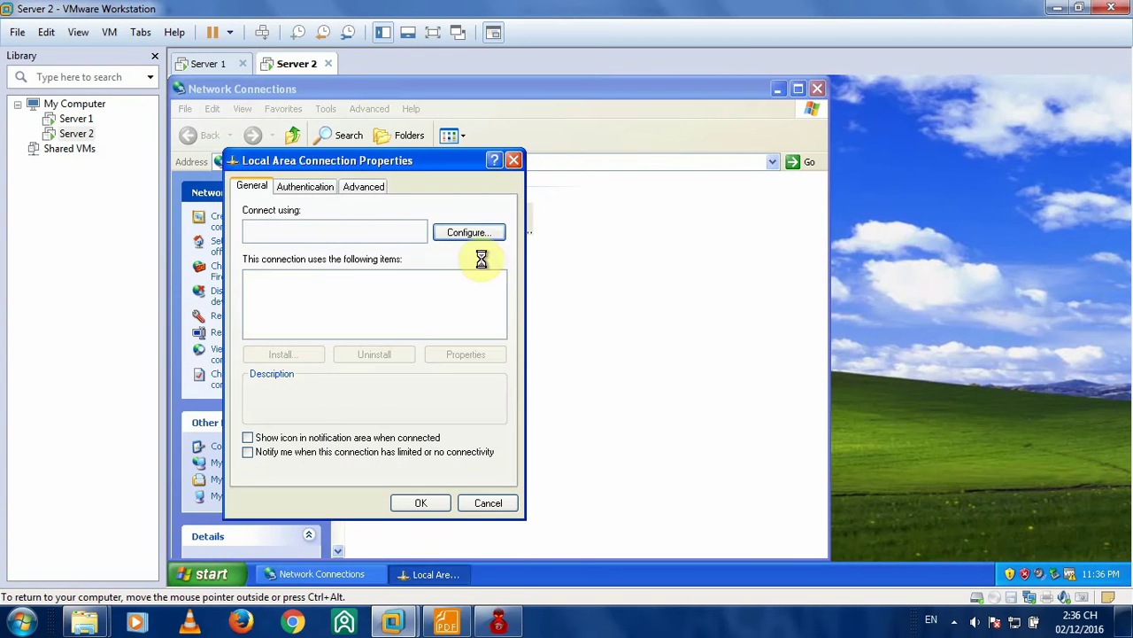
double_click(417, 320)
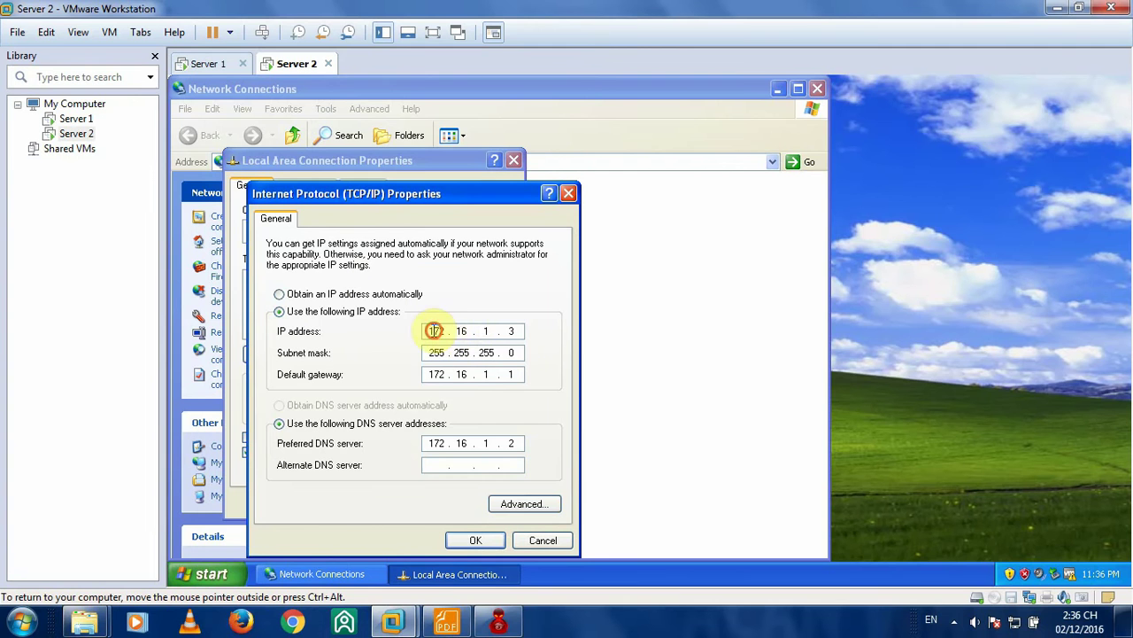
left_click(514, 332)
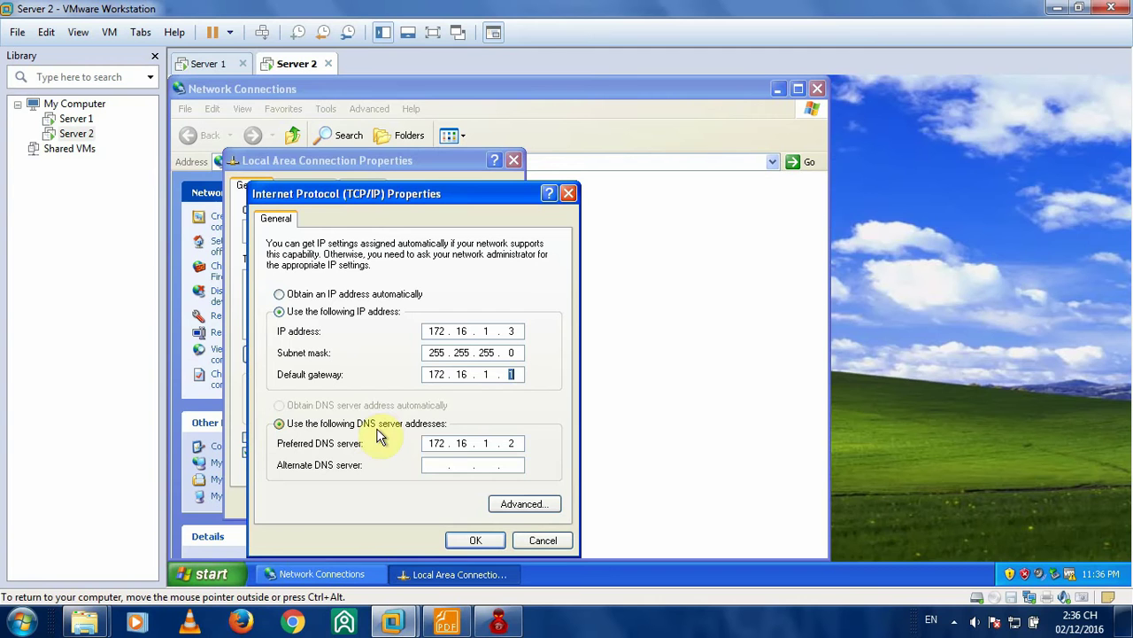
double_click(512, 443)
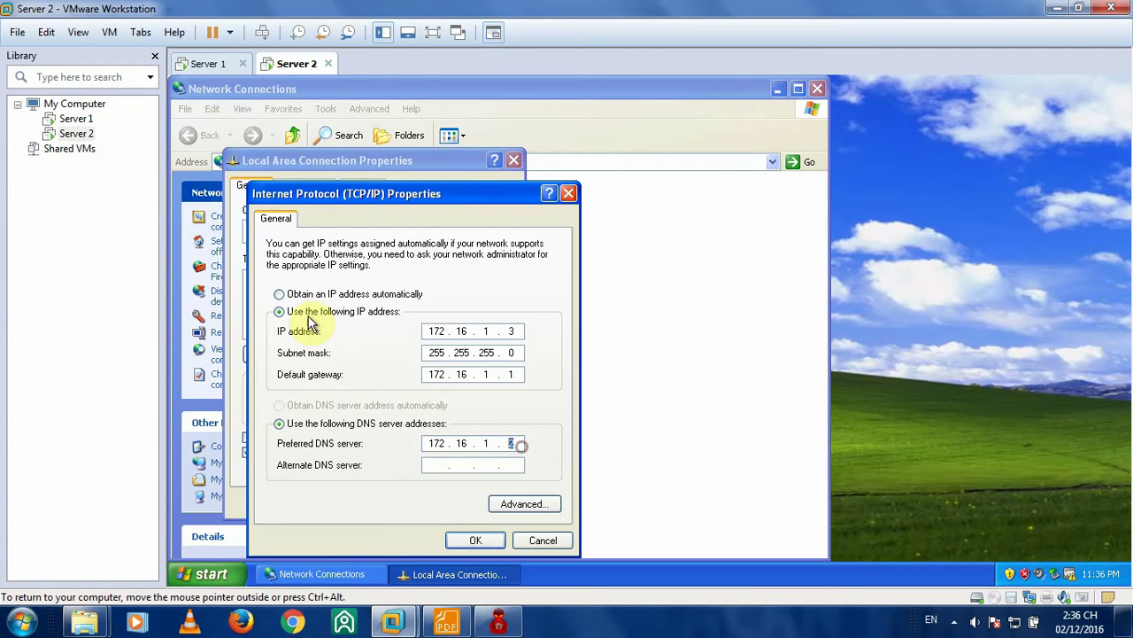
left_click(483, 541)
left_click(423, 503)
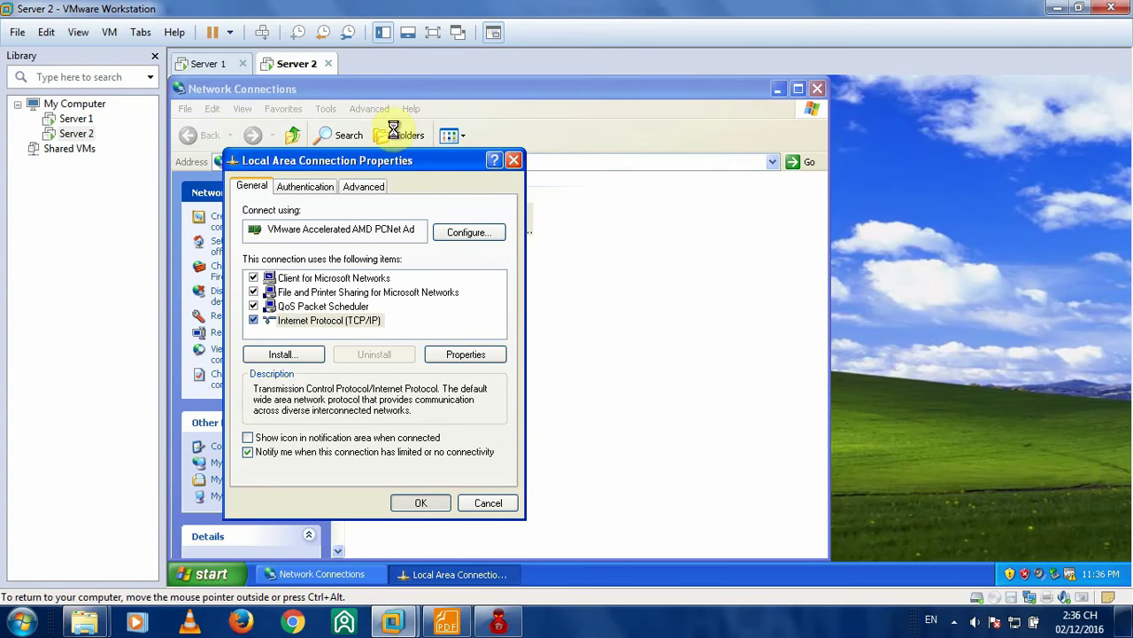
left_click(208, 64)
right_click(215, 309)
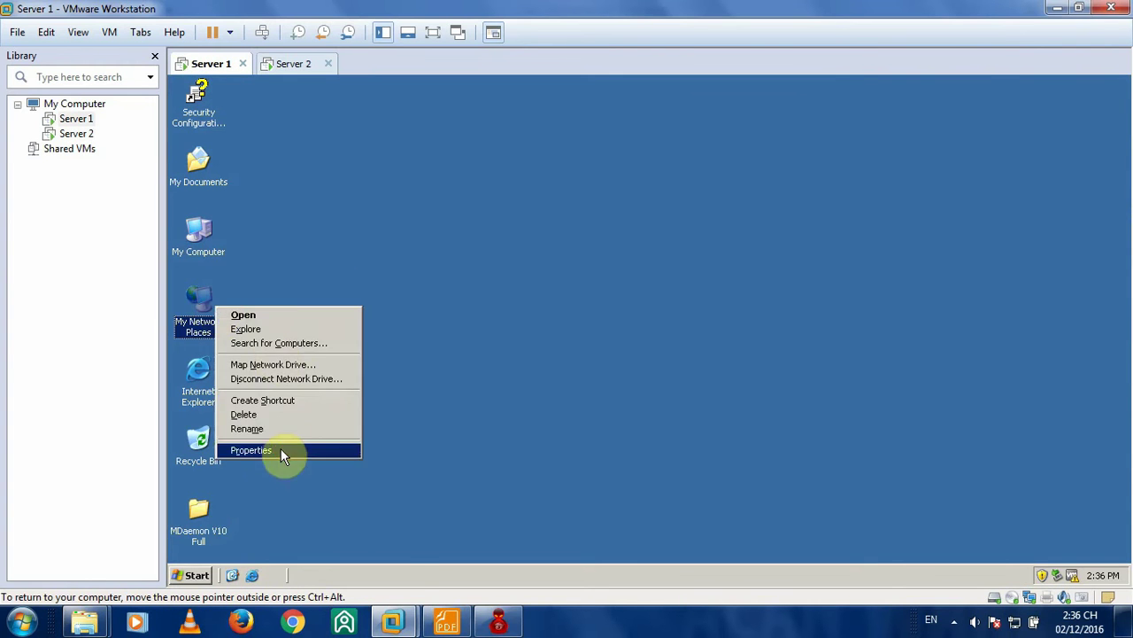
left_click(281, 449)
left_click(461, 220)
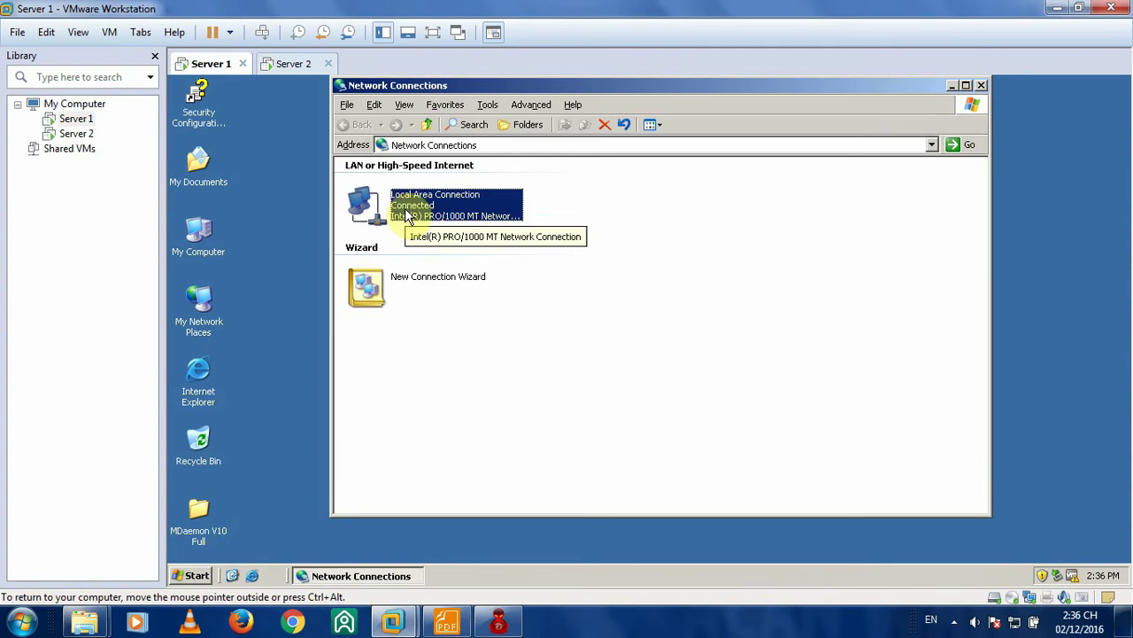
left_click(981, 85)
left_click(297, 64)
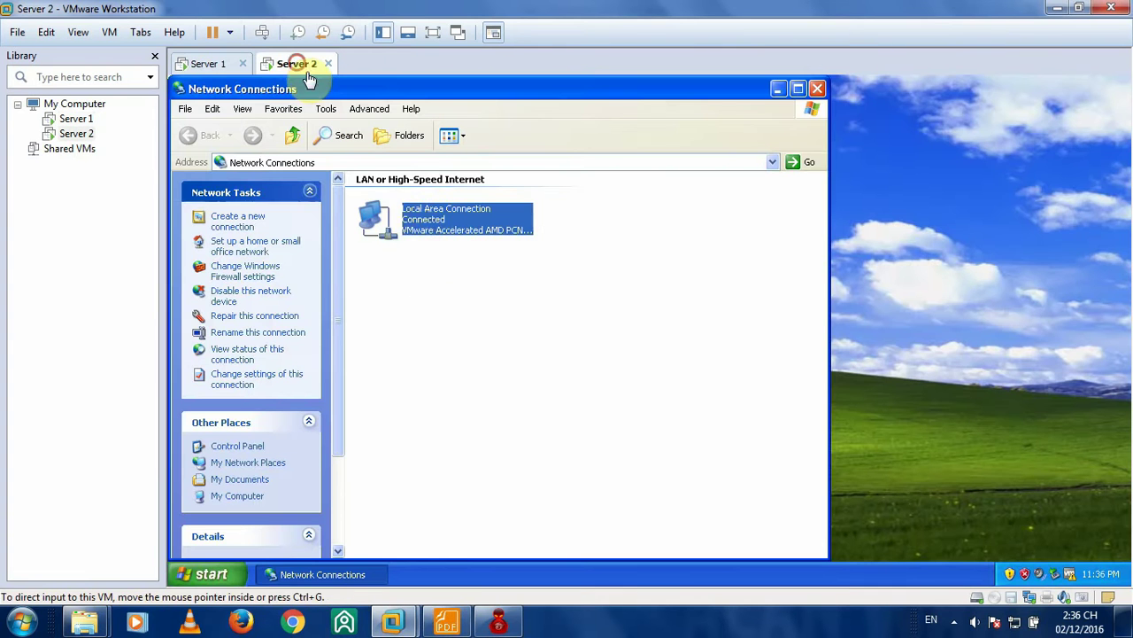
- Close Server 2's network connections and launch cmd on Server 1 from the Run box
left_click(816, 90)
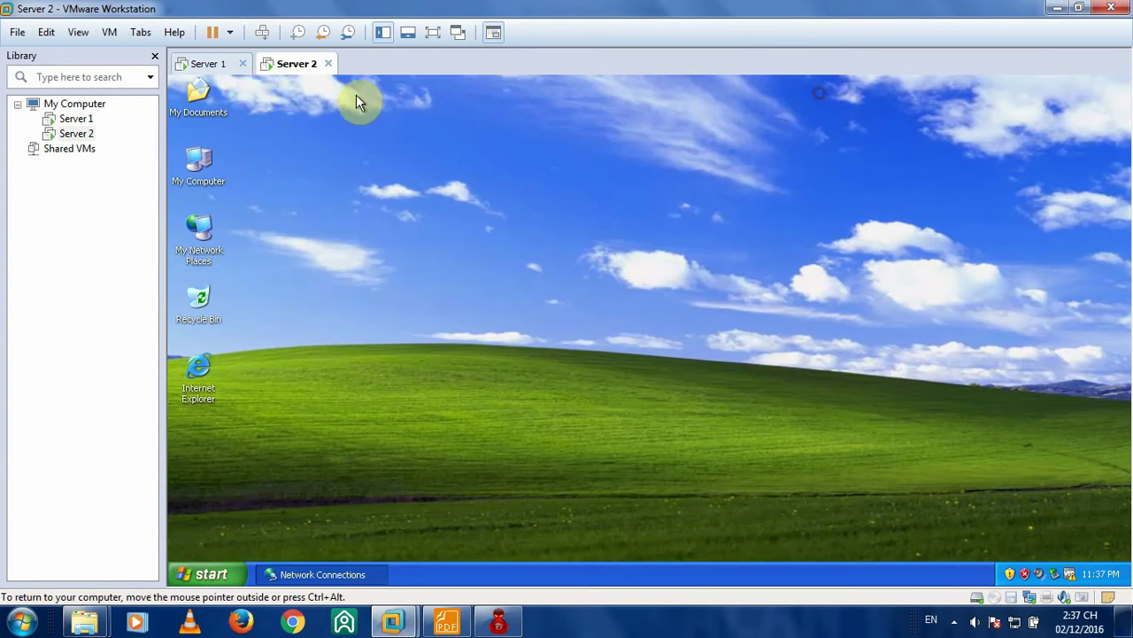
left_click(211, 64)
key("super+r")
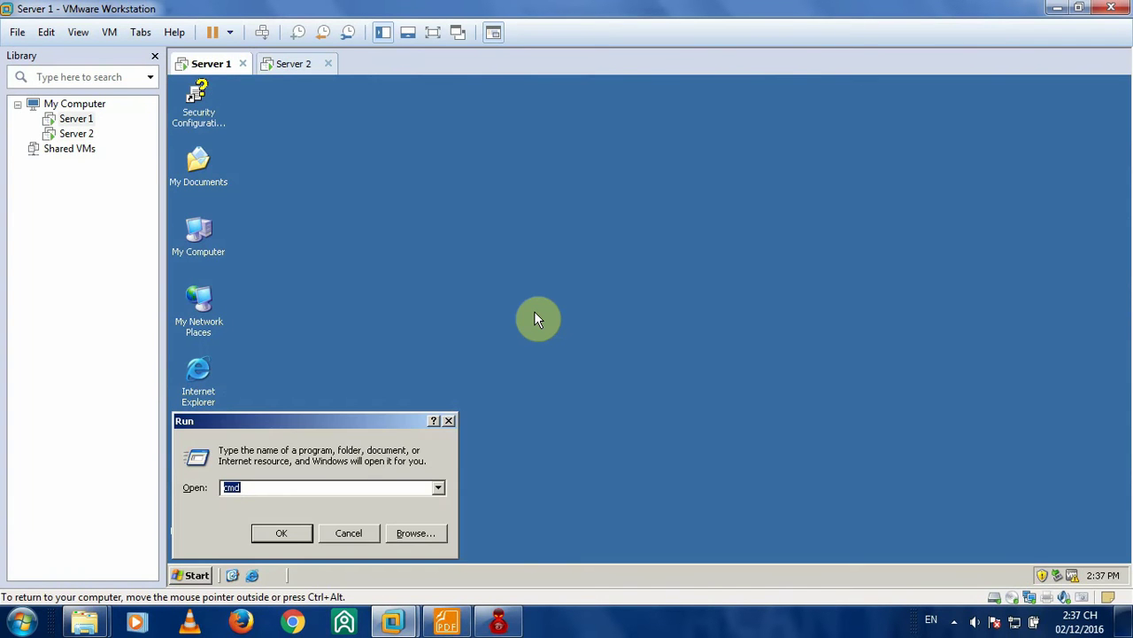
mouse_move(369, 423)
left_mouse_down()
mouse_move(403, 425)
mouse_move(377, 415)
left_mouse_up()
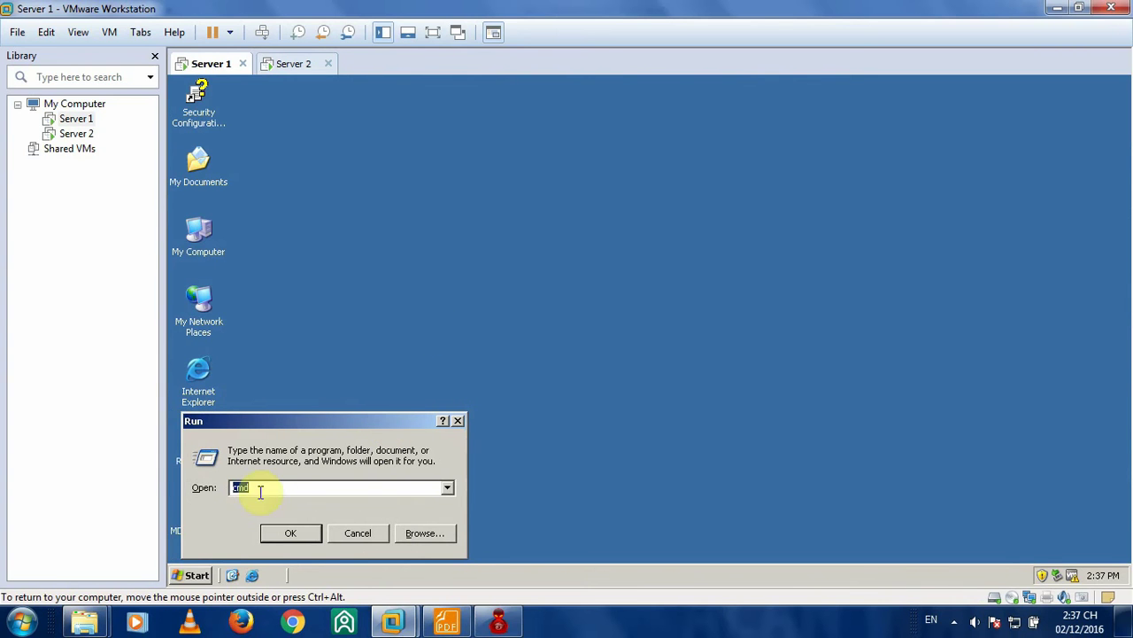
left_click(197, 575)
left_click(345, 516)
left_click(285, 486)
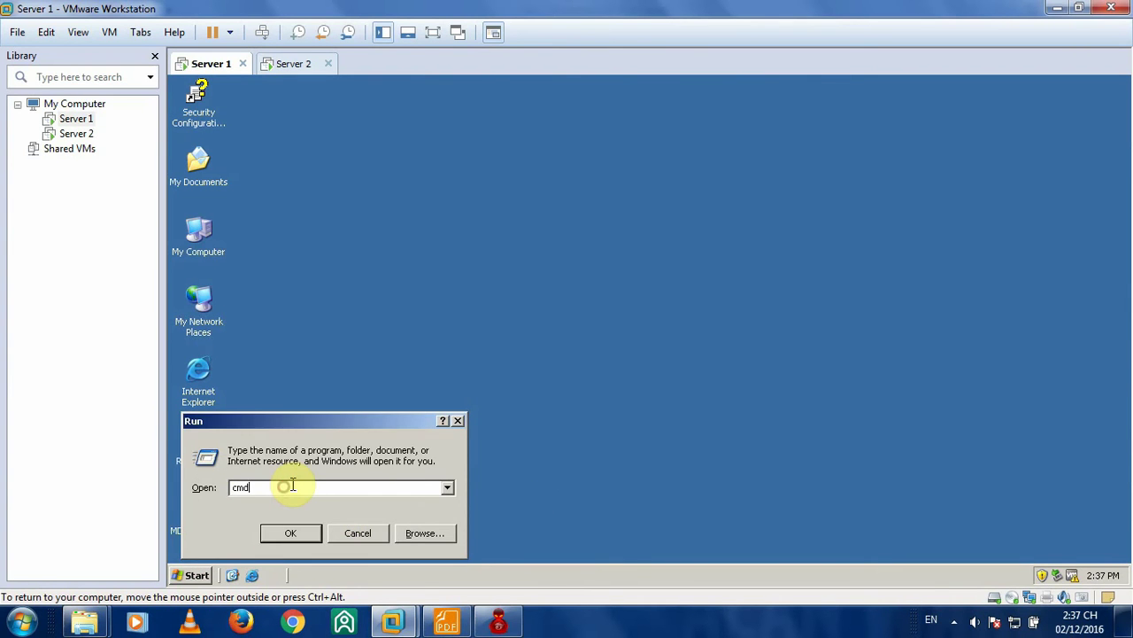
key("Return")
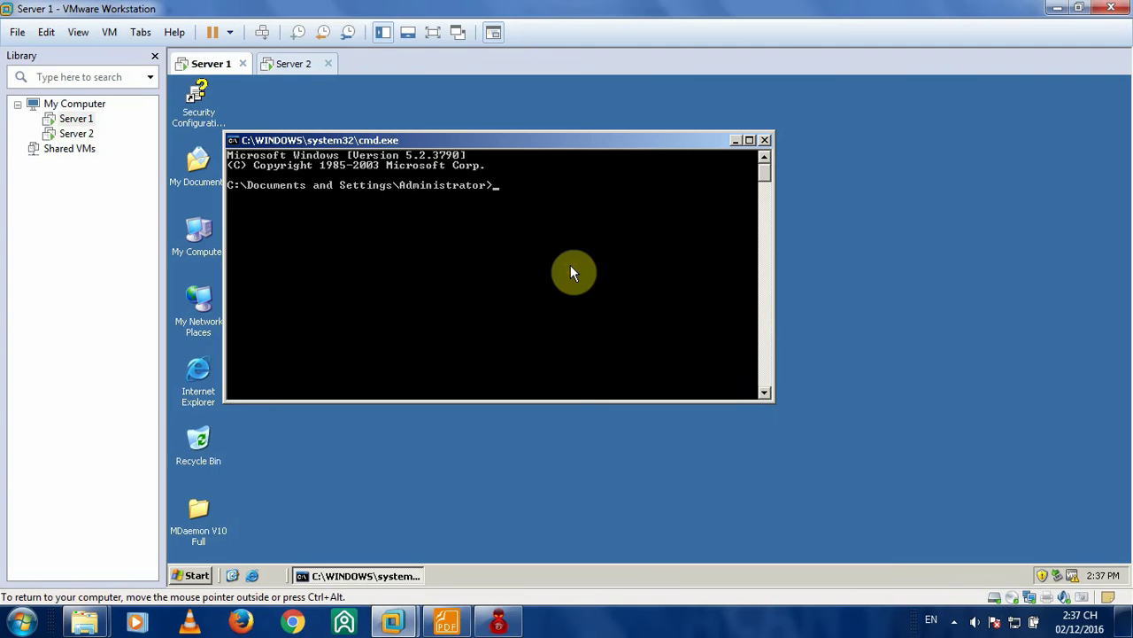
- Ping Server 2 at 172.16.1.3 from Server 1's command prompt
type("ping")
key("BackSpace")
key("BackSpace")
key("BackSpace")
key("BackSpace")
key("BackSpace")
type("pin g")
key("BackSpace")
key("BackSpace")
type("g 172.16.1.3")
key("Return")
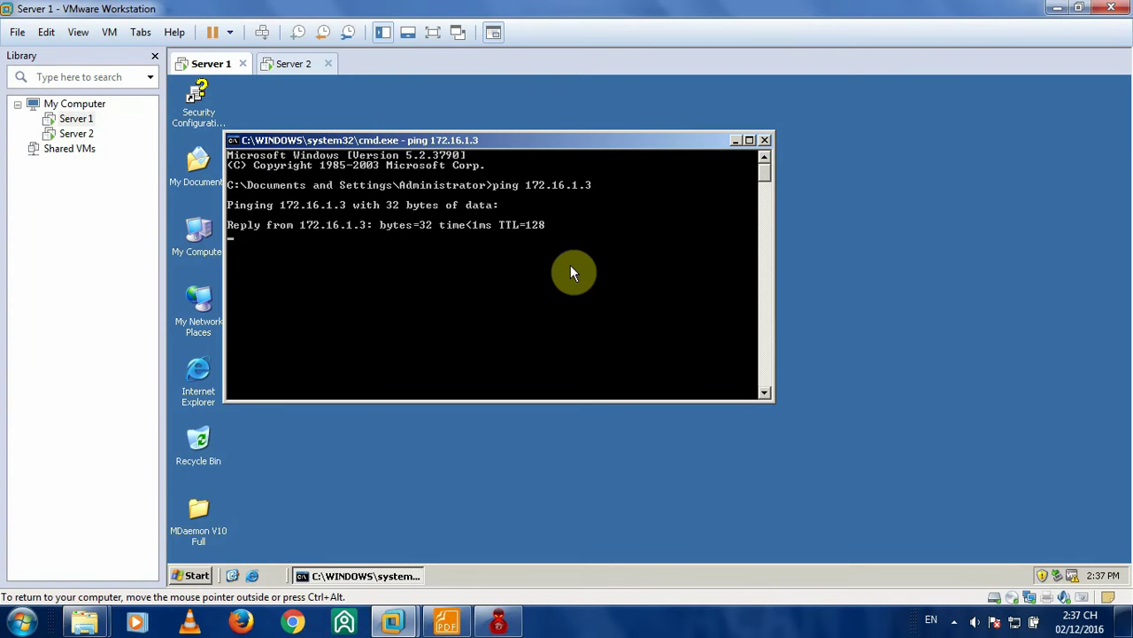
- Ping 172.16.1.2 from Server 2, then close both command prompts
left_click(295, 65)
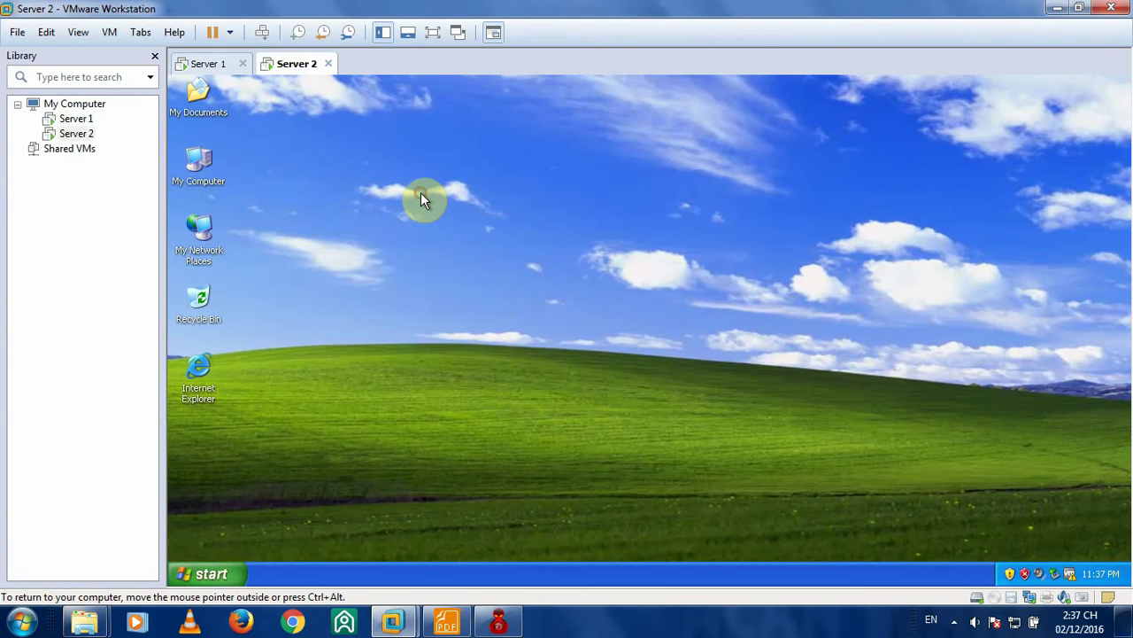
key("super+r")
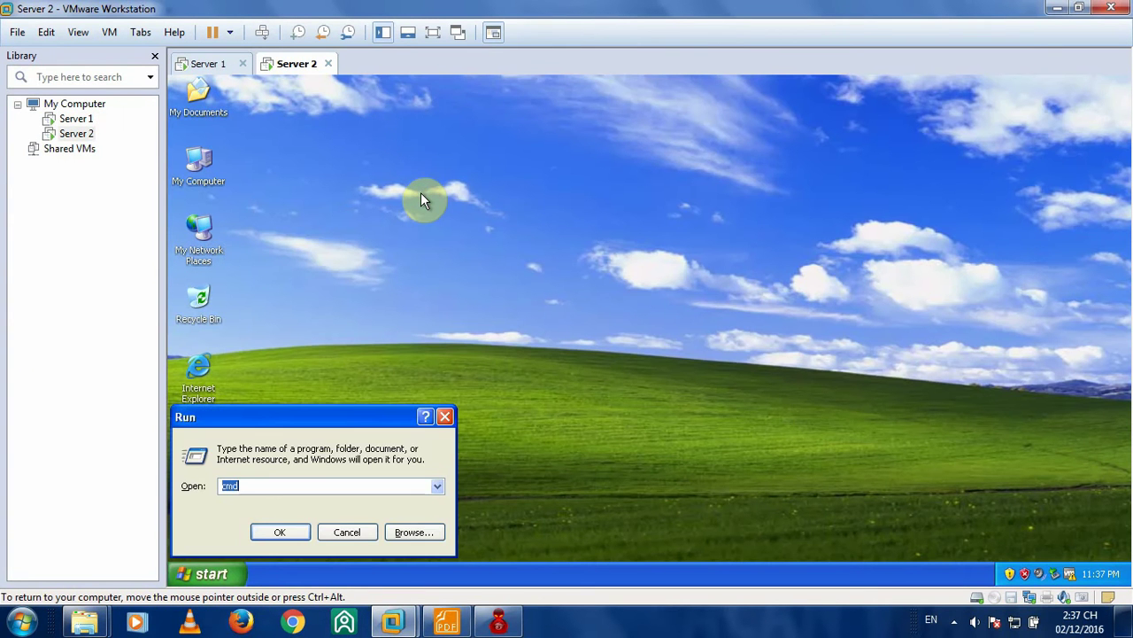
key("Return")
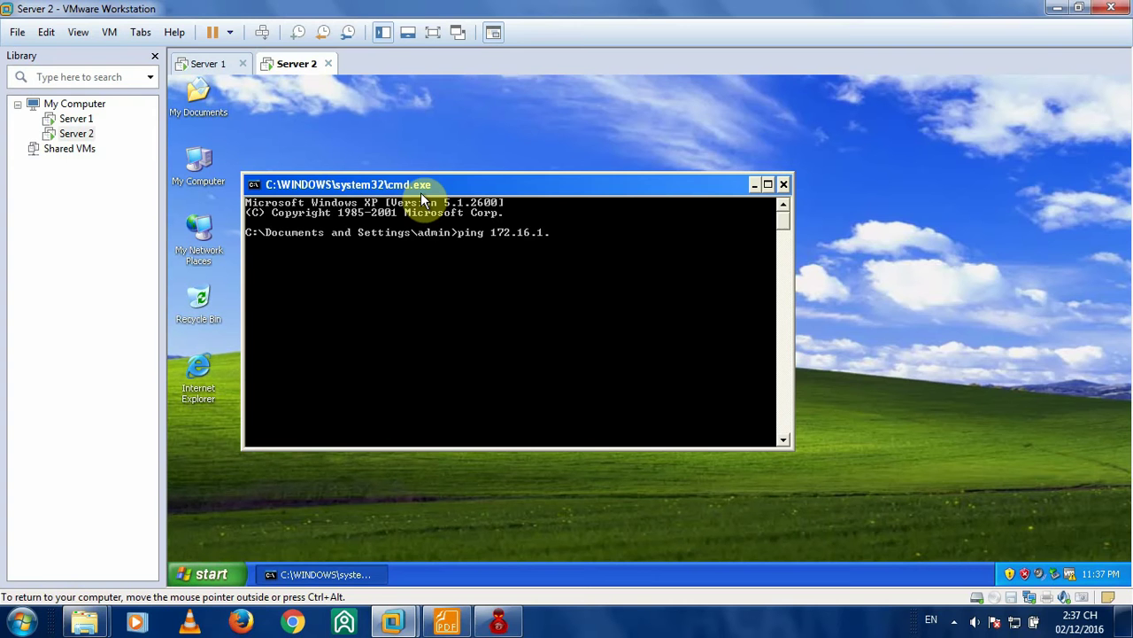
key("Return")
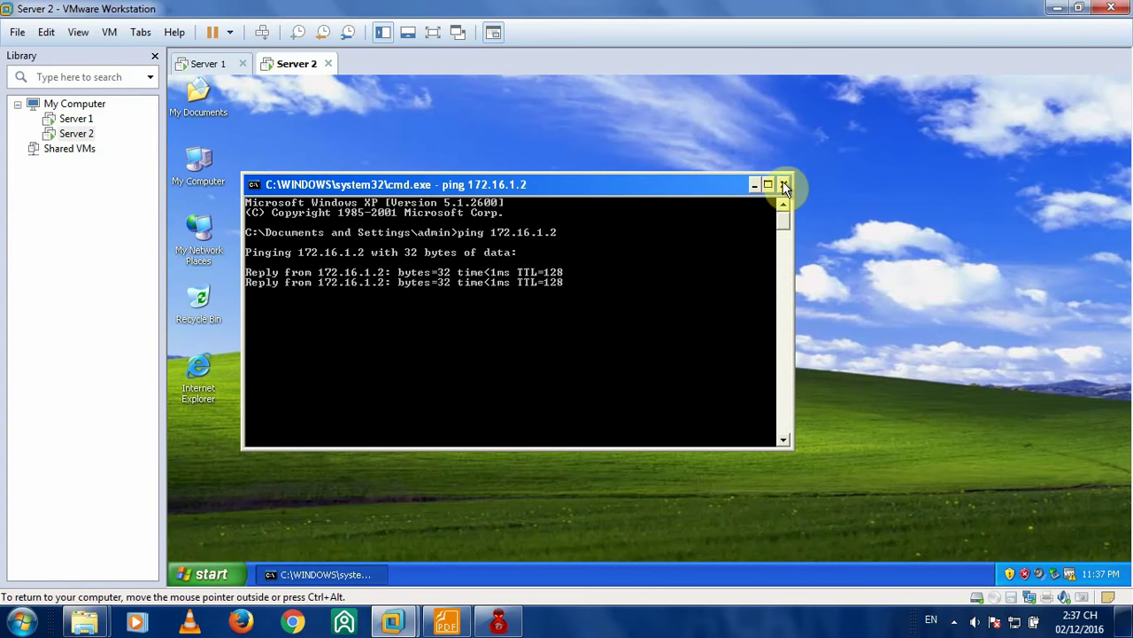
left_click(783, 184)
left_click(210, 61)
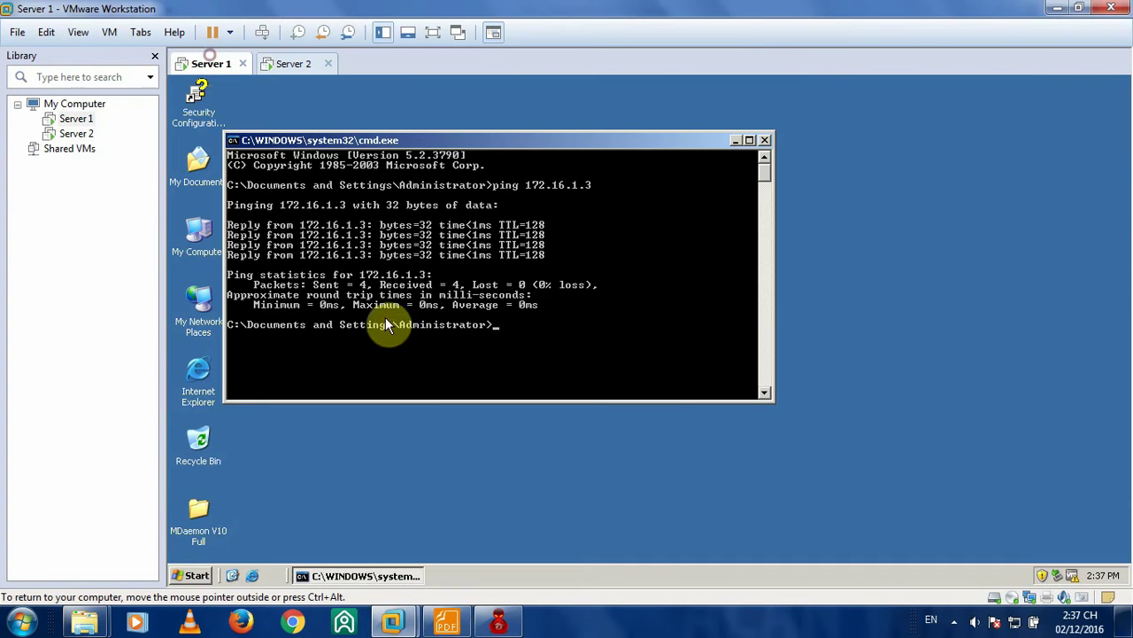
left_click(766, 140)
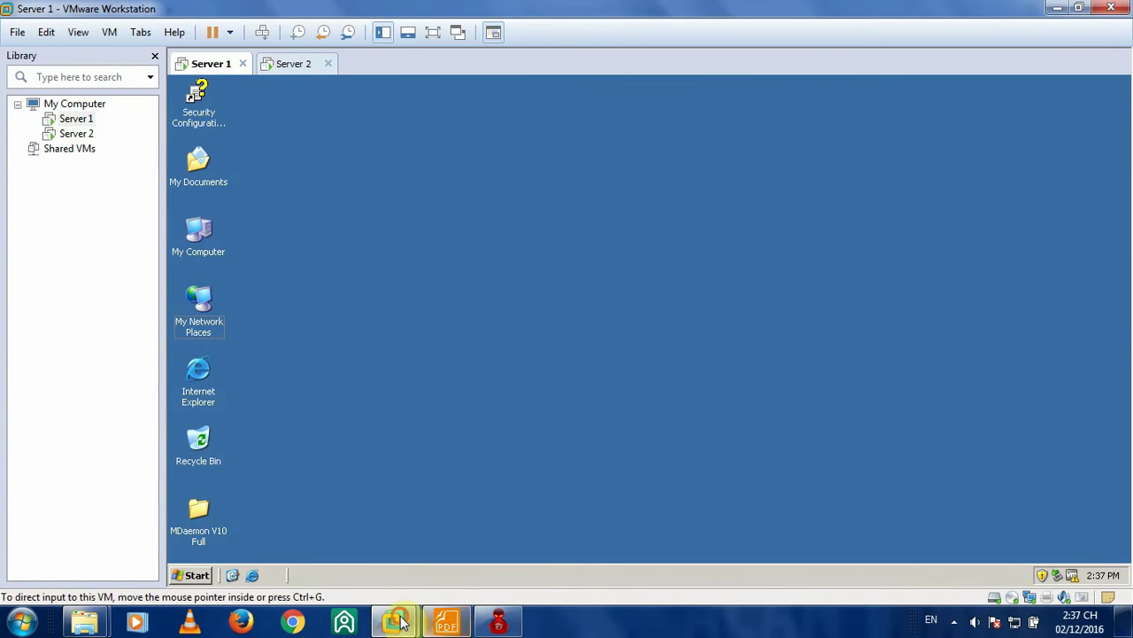
- Check the Server 1 services list in the lab PDF, then return to Server 1
left_click(447, 622)
scroll(561, 367, "down", 5)
scroll(562, 367, "down", 5)
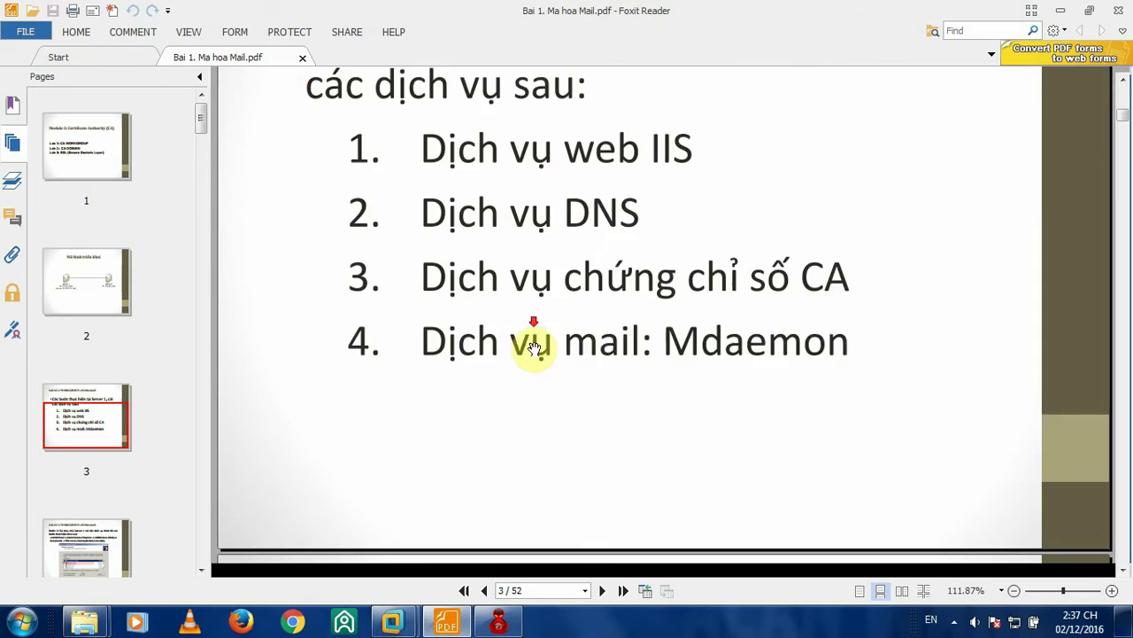
scroll(569, 278, "up", 1)
mouse_move(392, 611)
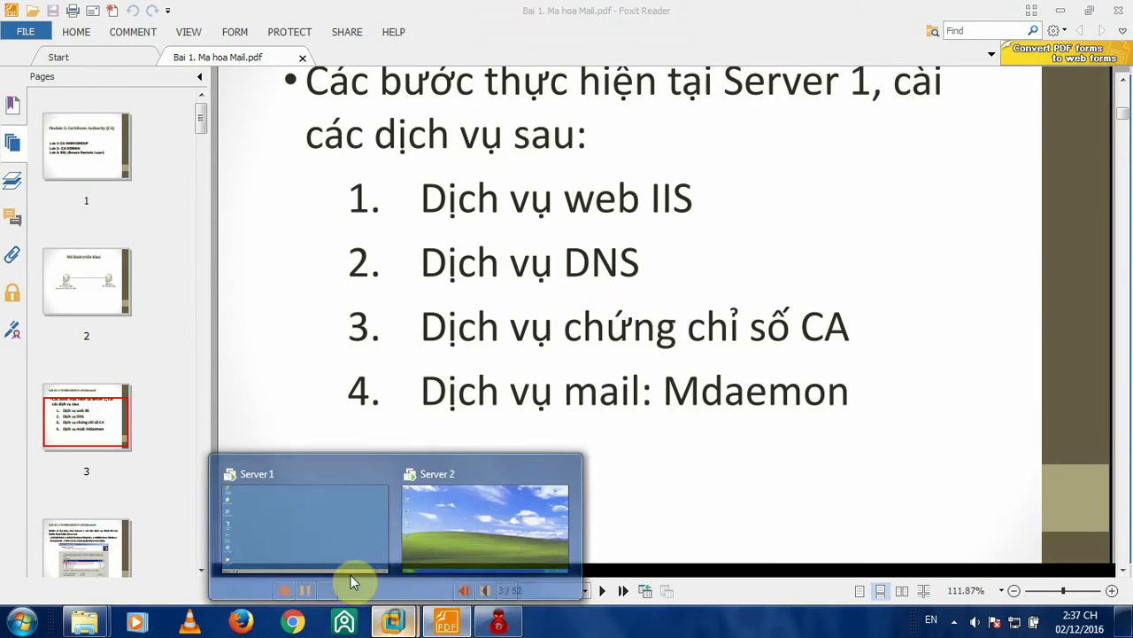
left_click(336, 549)
right_click(88, 119)
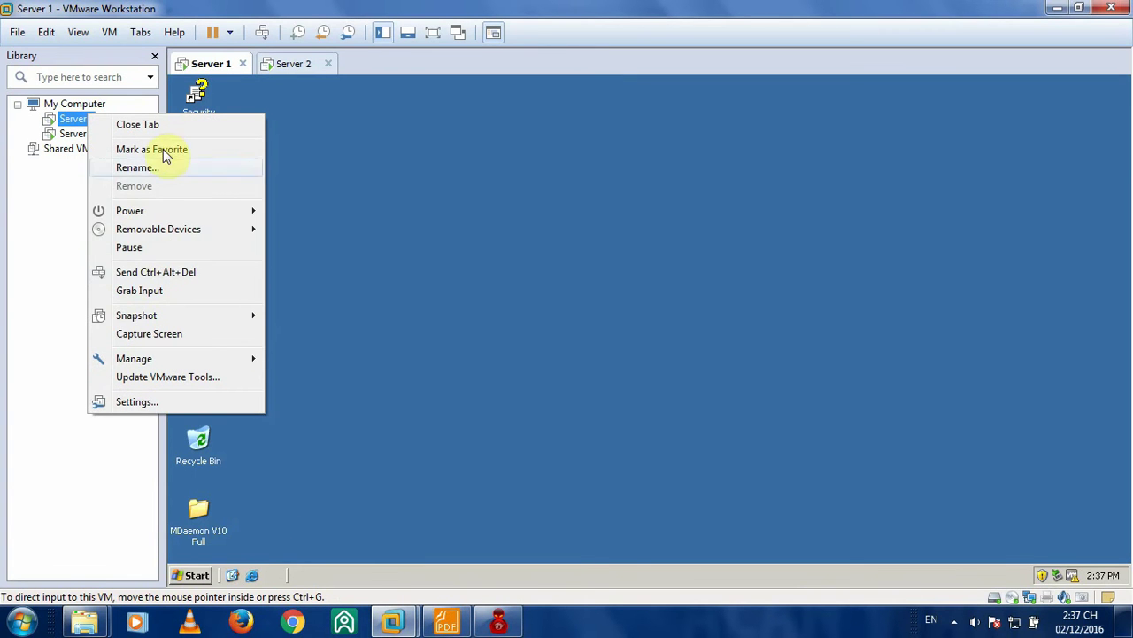
- Set Server 1's CD/DVD drive to use an ISO image file
left_click(164, 401)
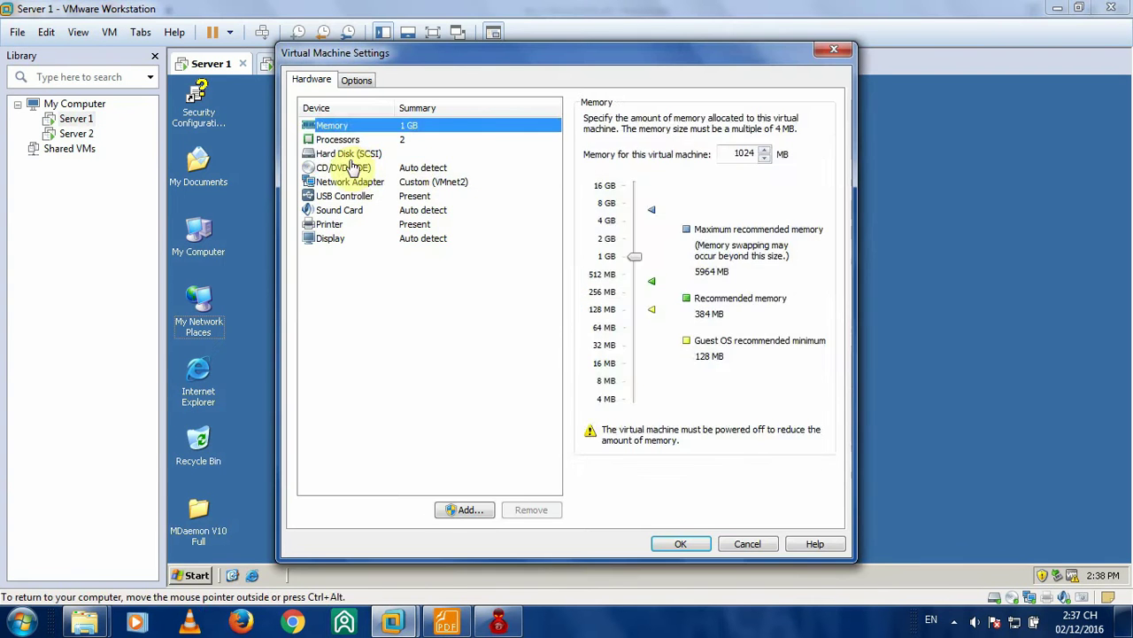
left_click(352, 167)
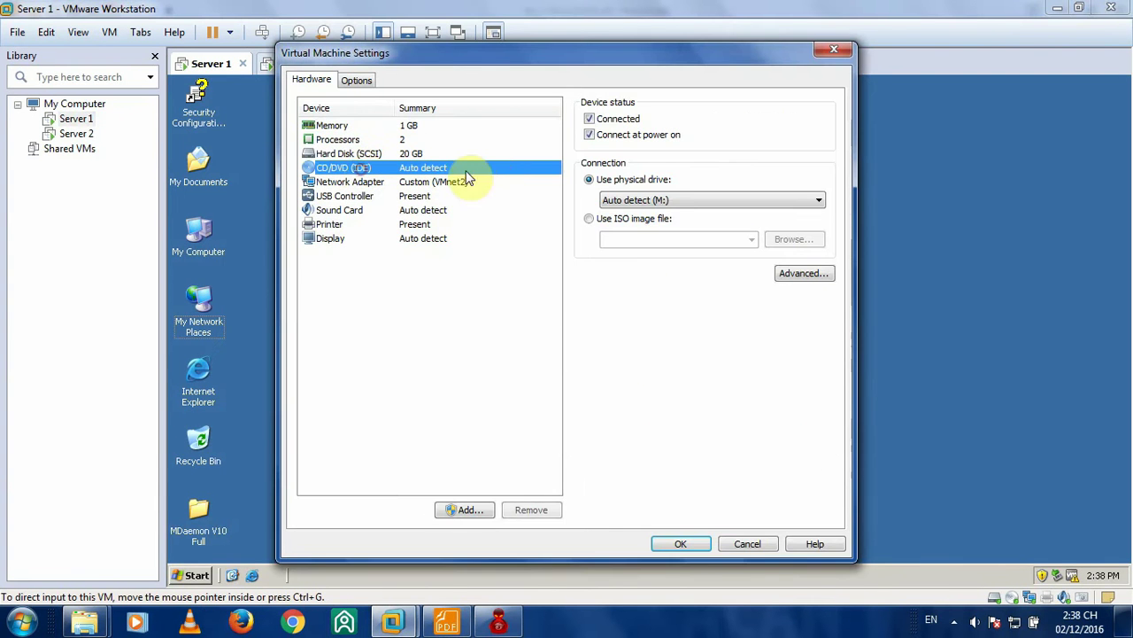
left_click(409, 181)
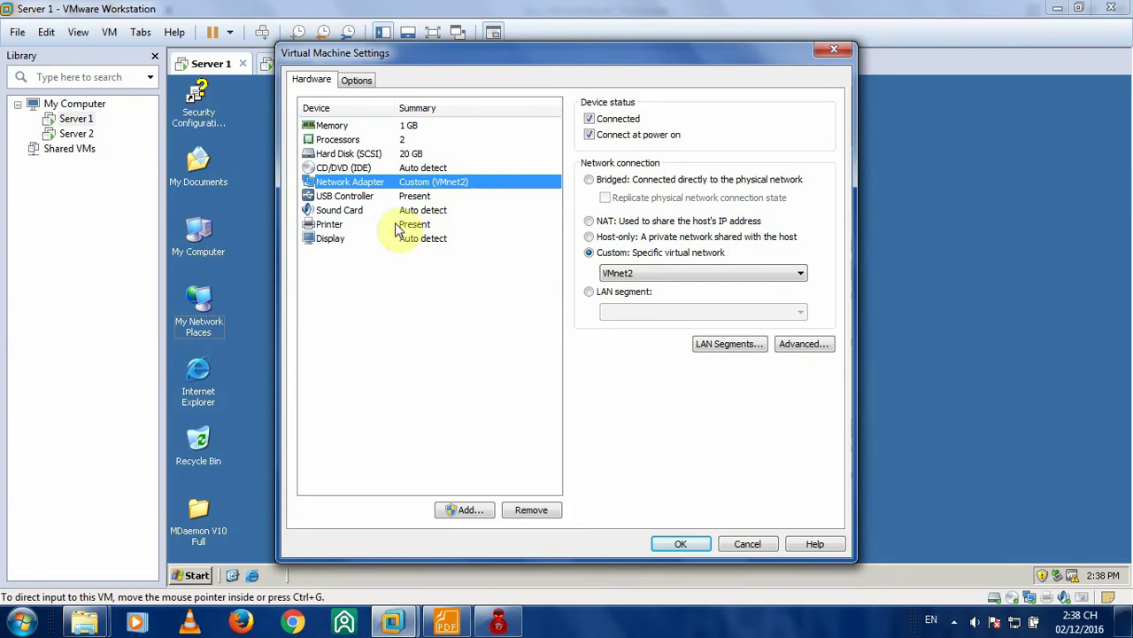
left_click(394, 167)
left_click(619, 222)
left_click(794, 239)
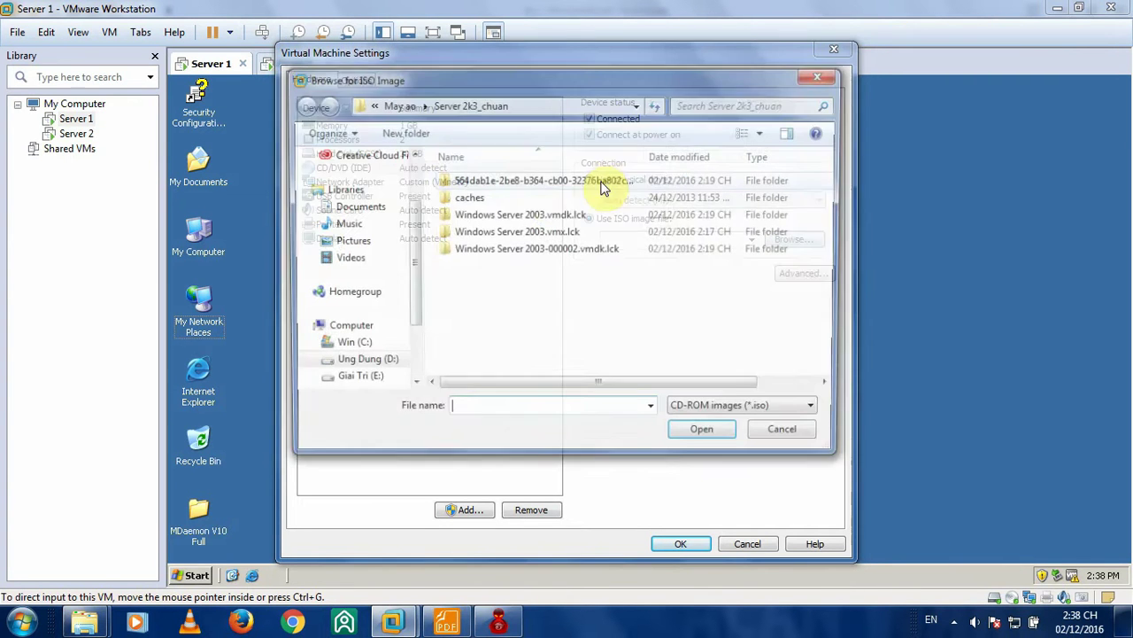
- Pick WIN2K3SP2 from Ki 9 > Thuc hanh an toan mang > HDH and save the settings
left_click(397, 105)
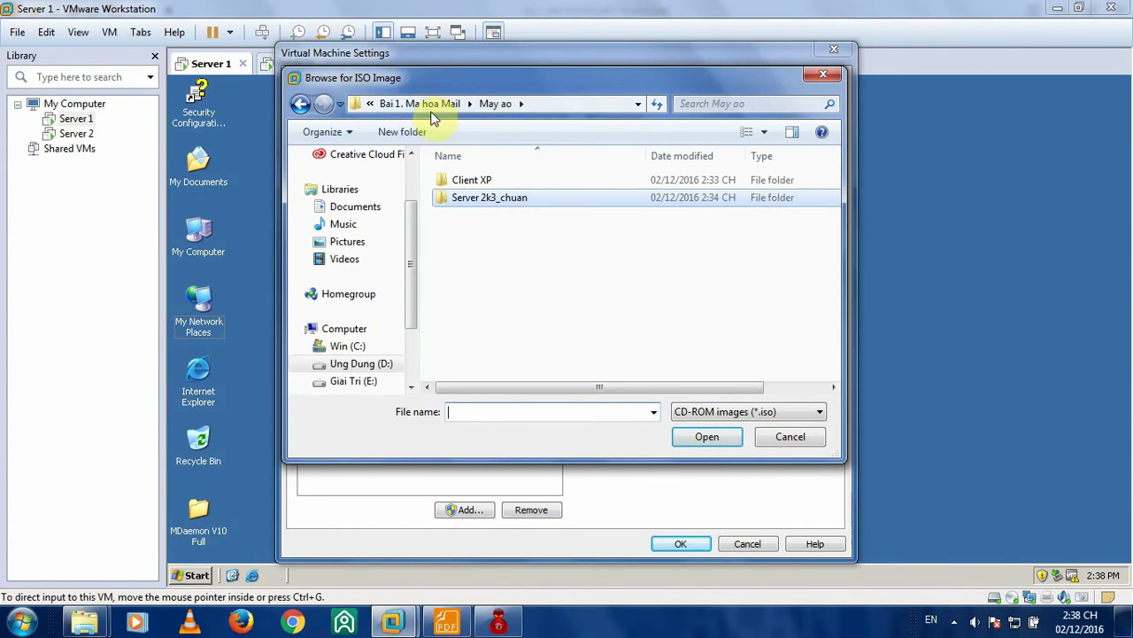
left_click(421, 105)
left_click(430, 104)
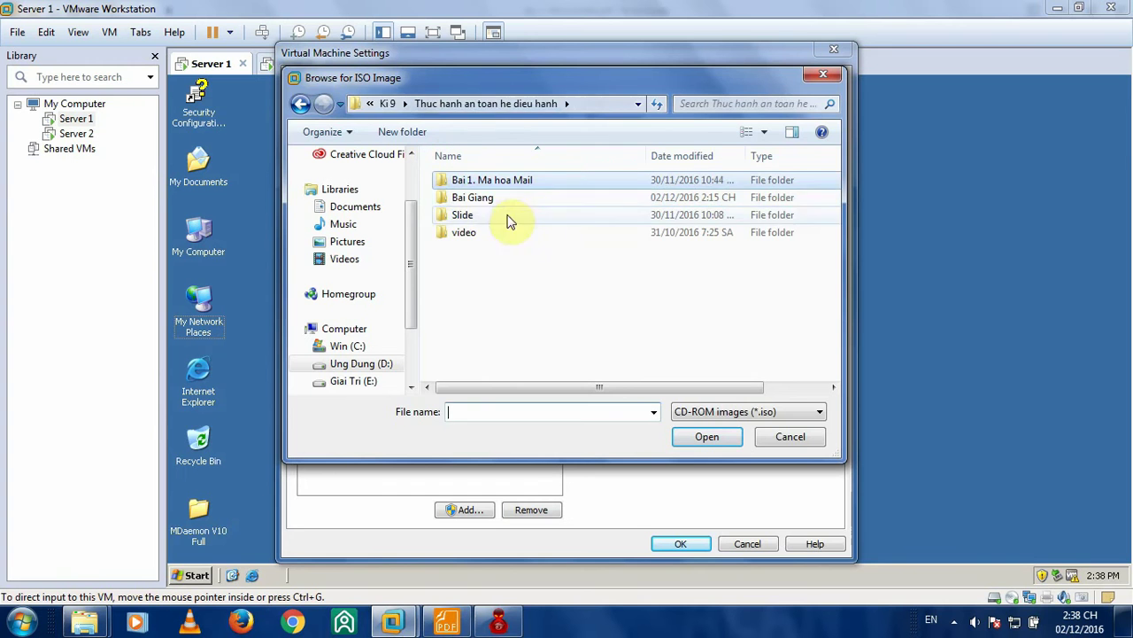
left_click(387, 104)
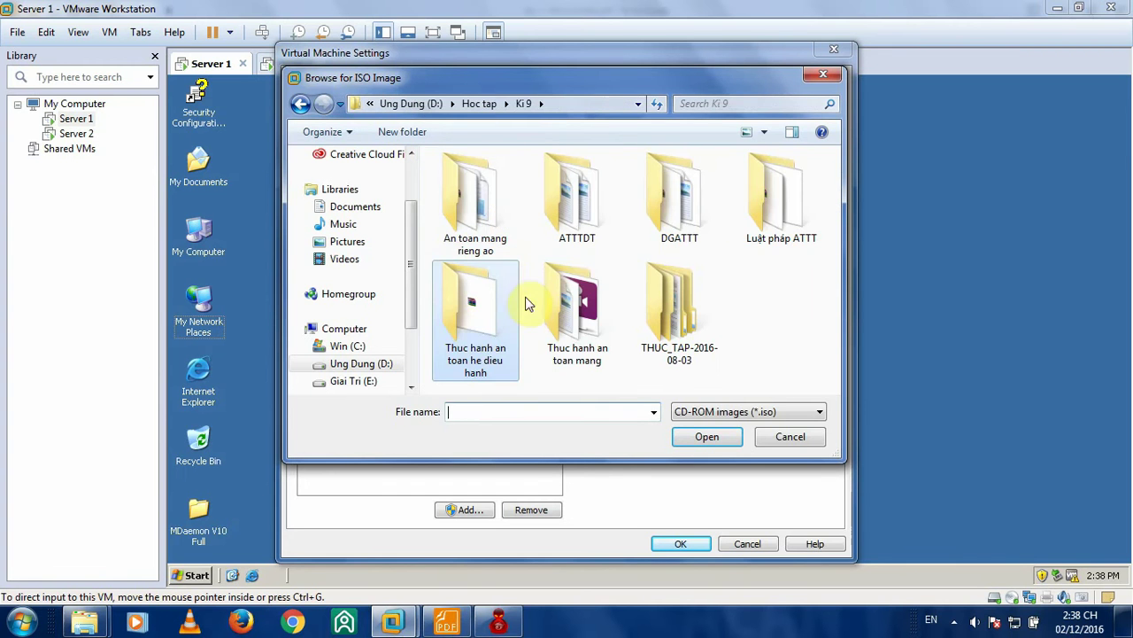
left_click(569, 329)
double_click(589, 308)
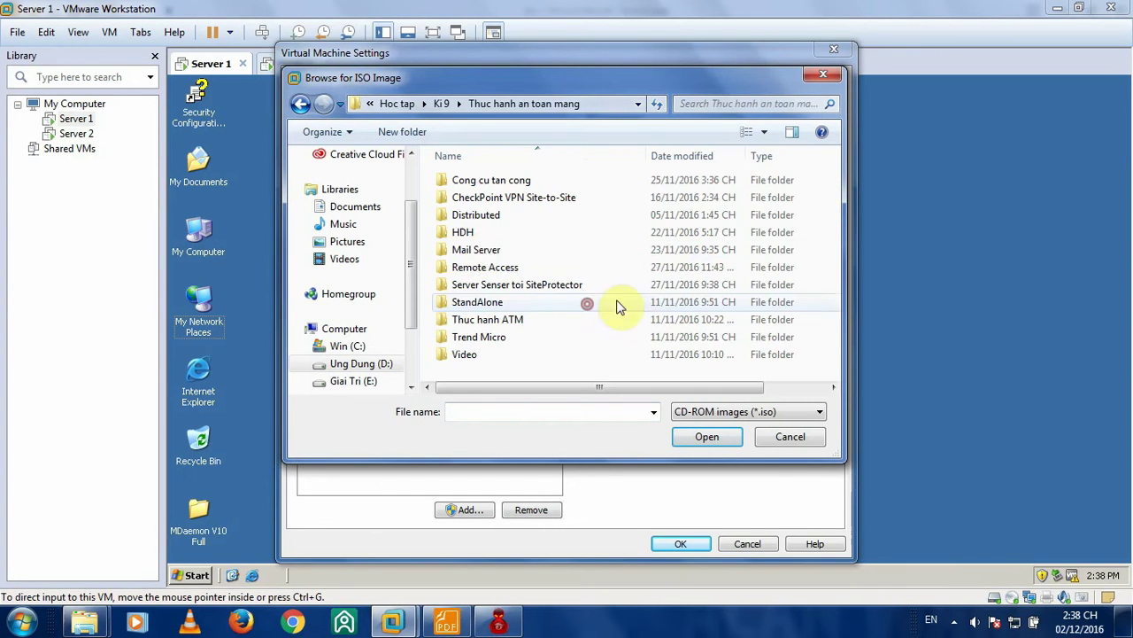
double_click(457, 231)
left_click(523, 182)
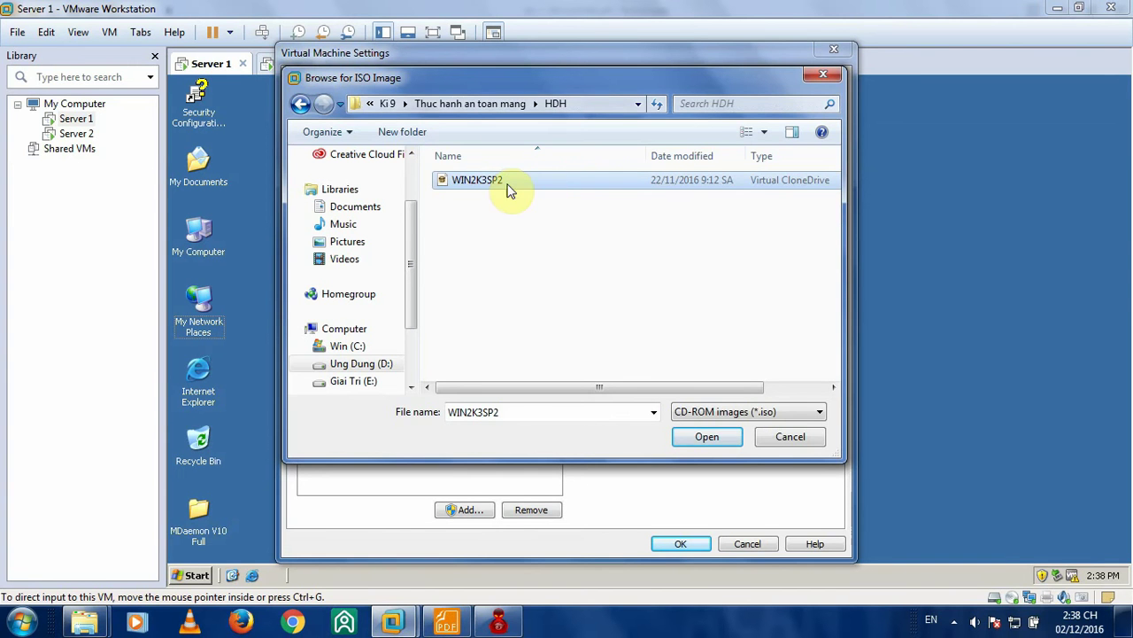
left_click(509, 182)
left_click(700, 439)
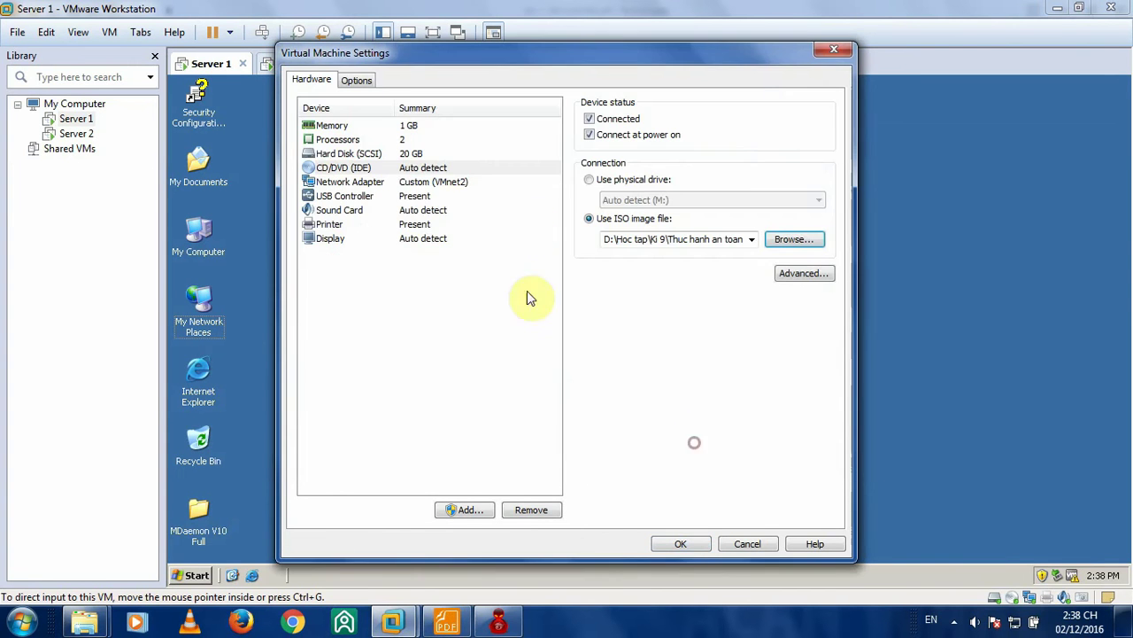
left_click(689, 544)
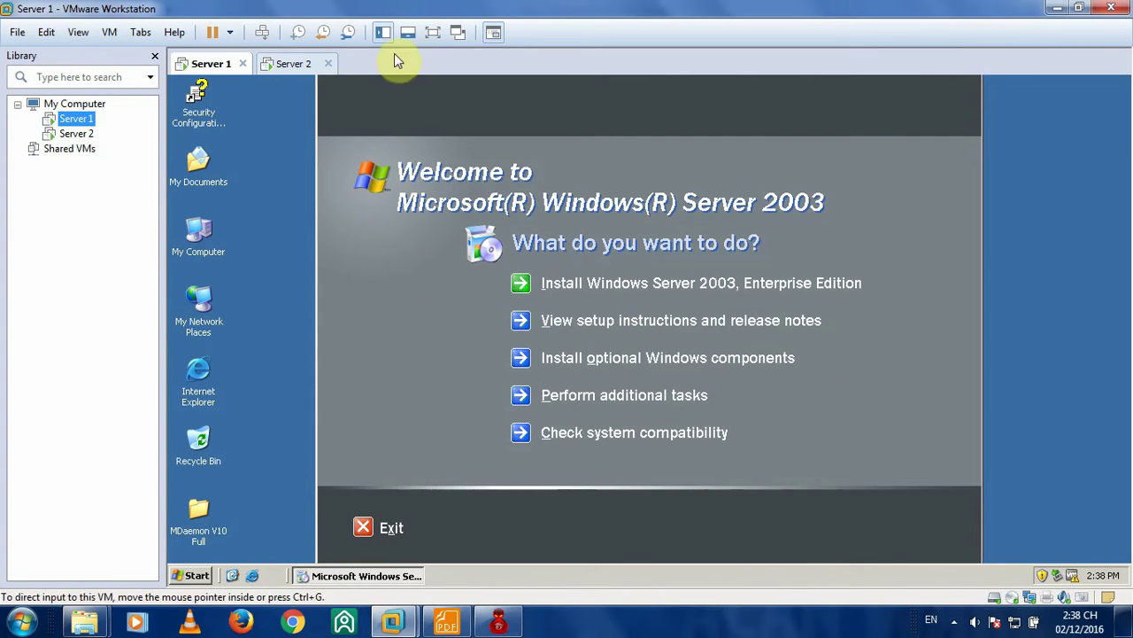
- Close the Windows Server 2003 welcome screen and open Add/Remove Windows Components
left_click(364, 529)
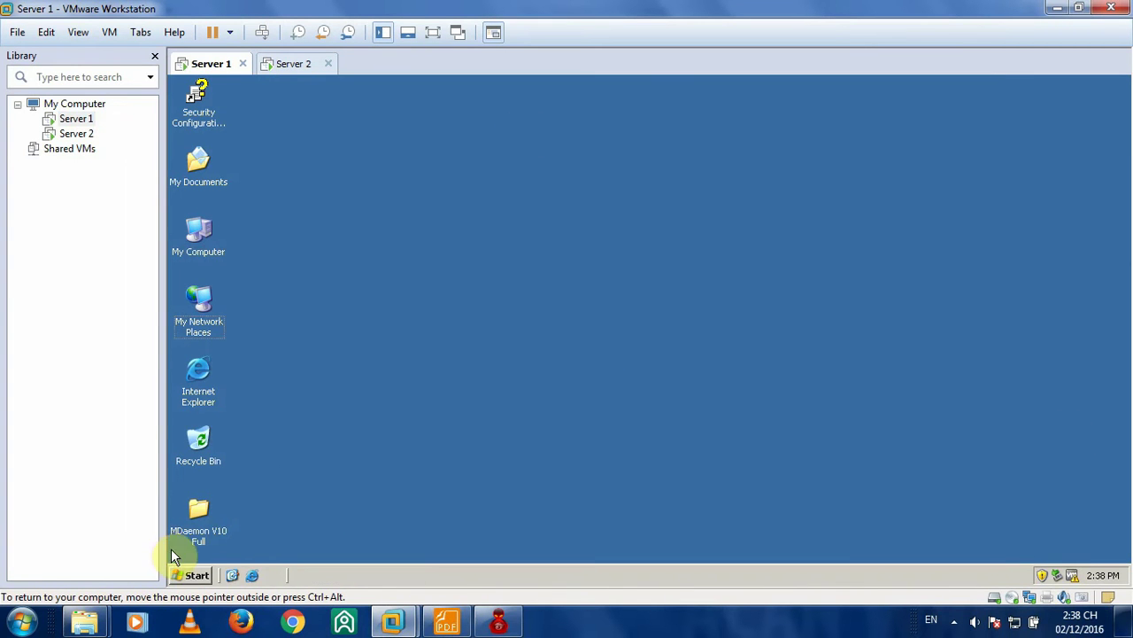
left_click(188, 576)
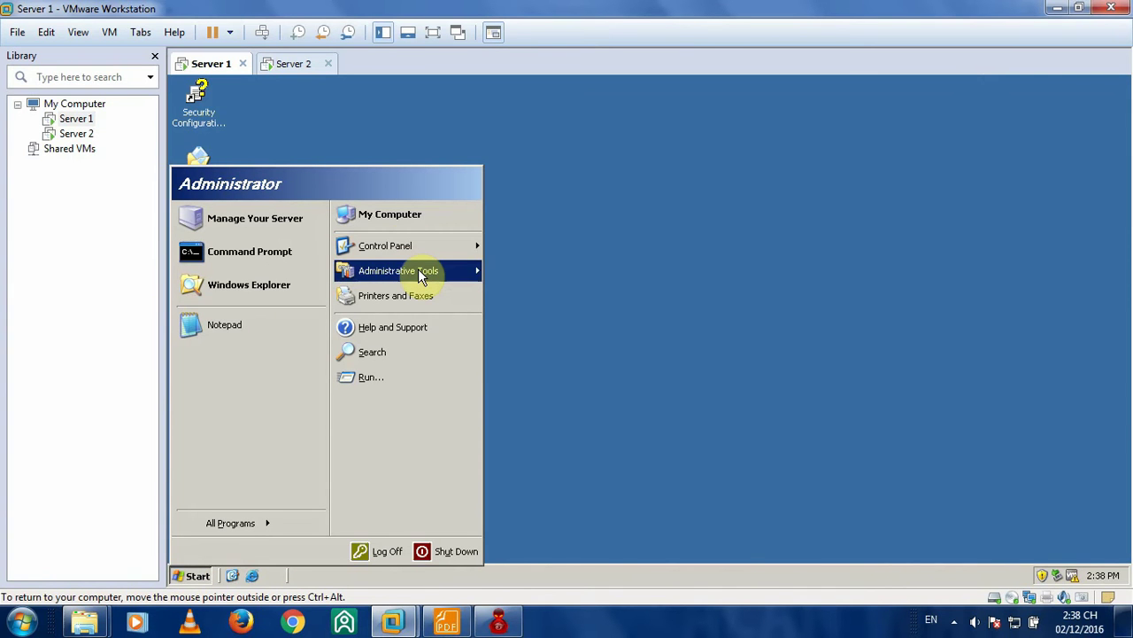
mouse_move(418, 270)
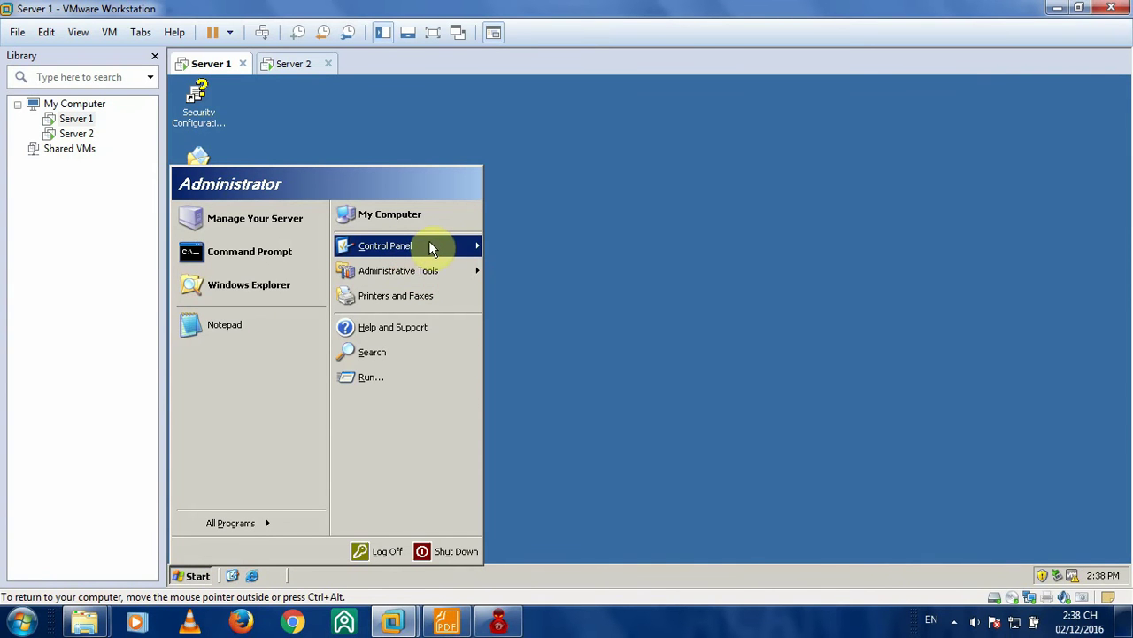
mouse_move(445, 246)
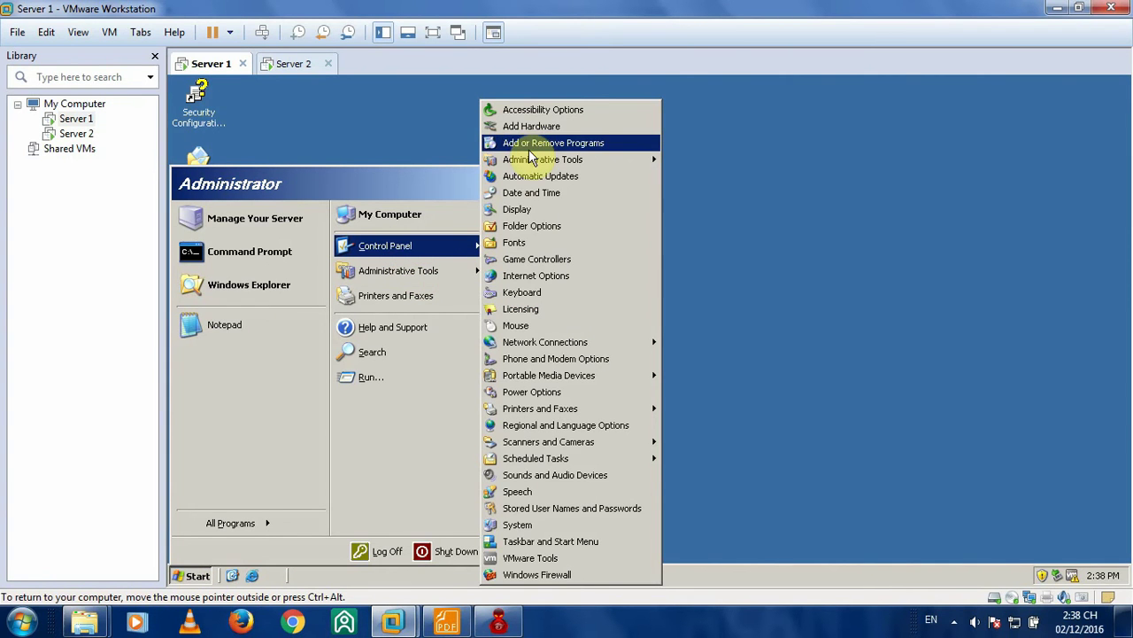
left_click(567, 146)
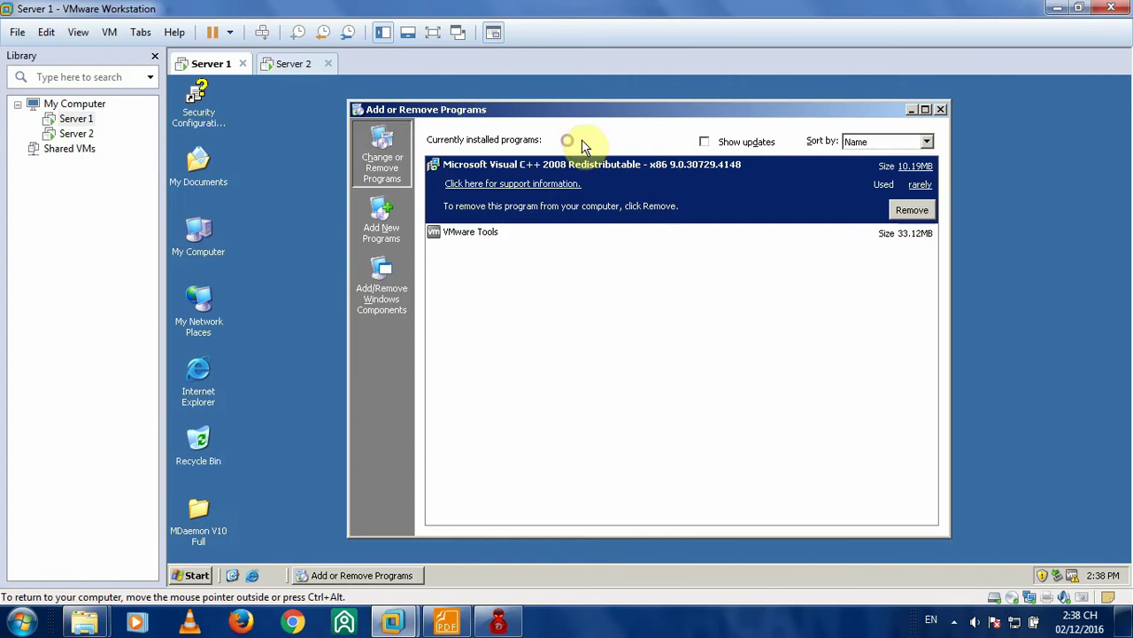
left_click(393, 288)
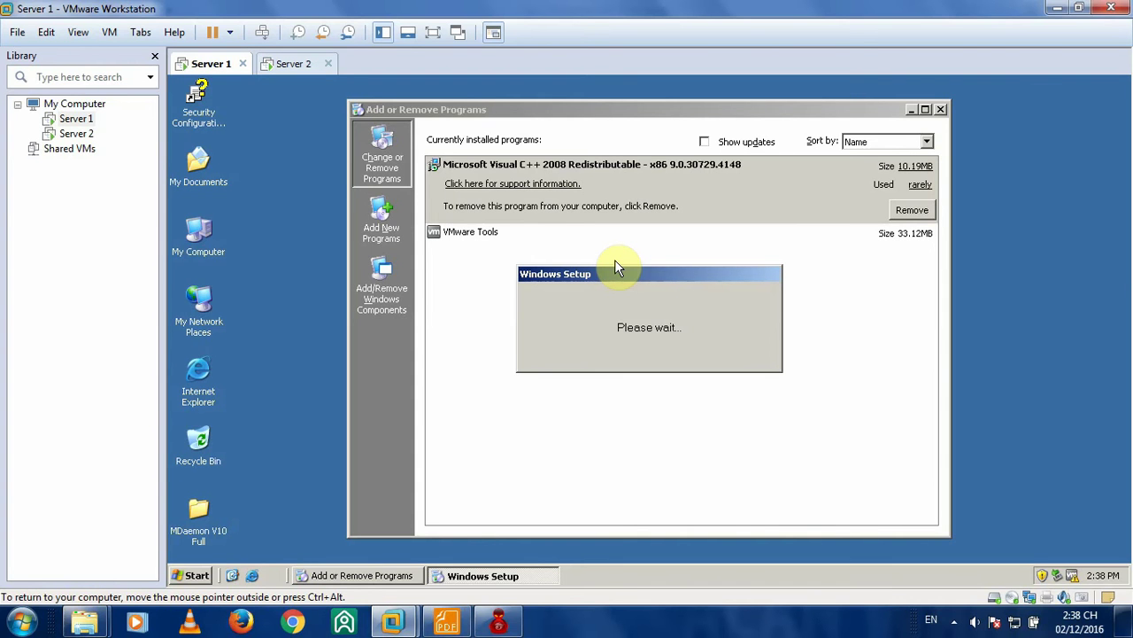
- Tick Application Server in the components wizard, start installing, and bring up the lab PDF
left_click(301, 63)
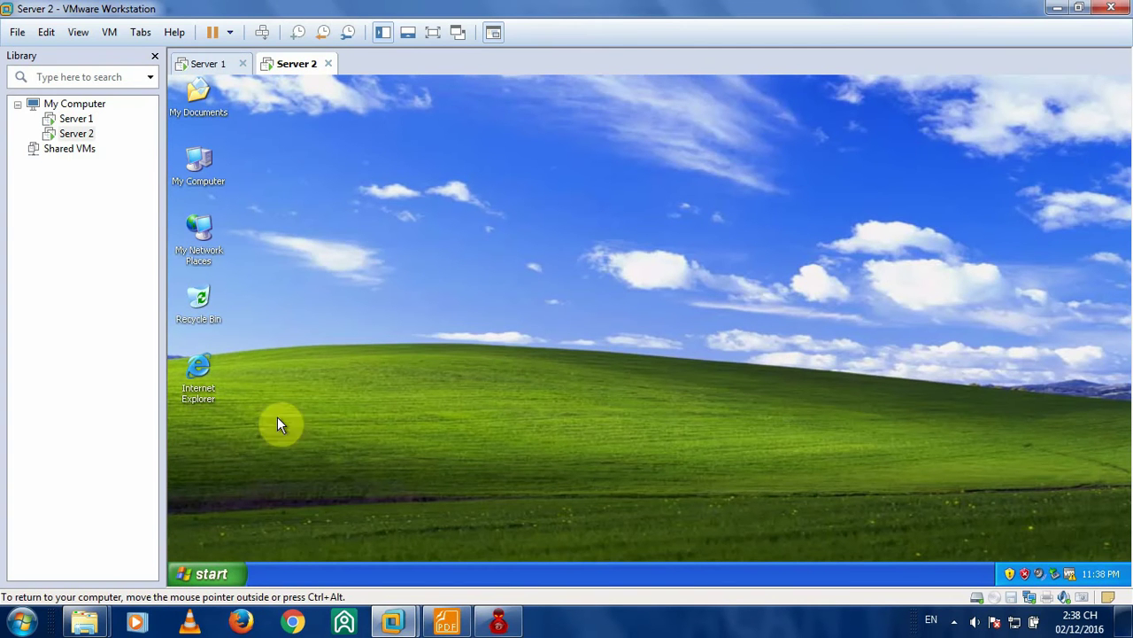
left_click(208, 64)
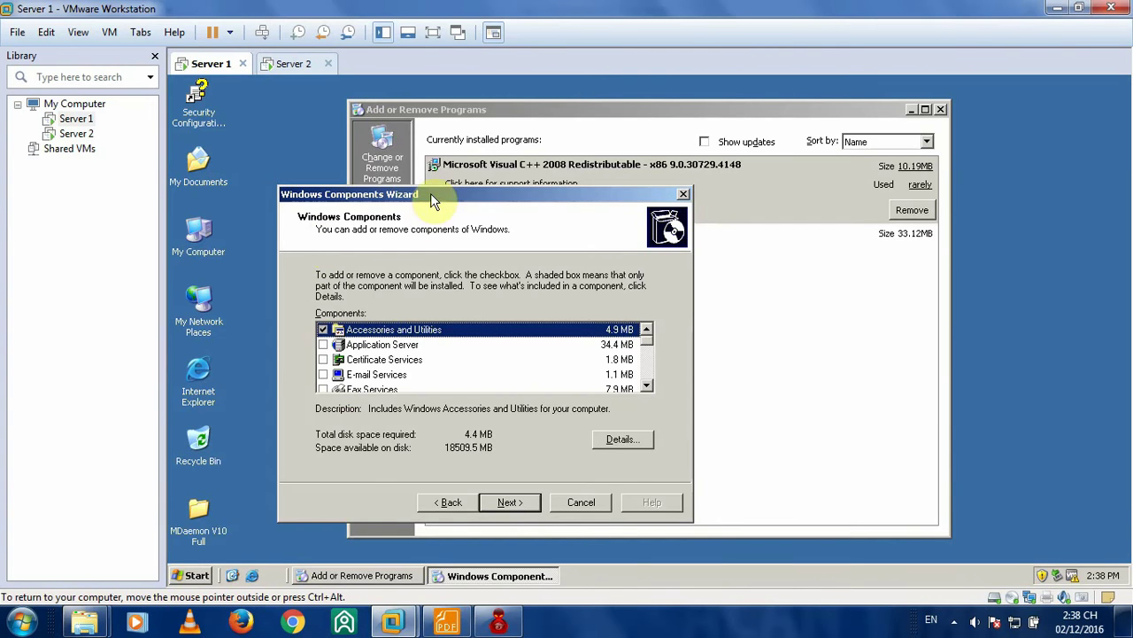
left_click_drag(431, 193, 463, 144)
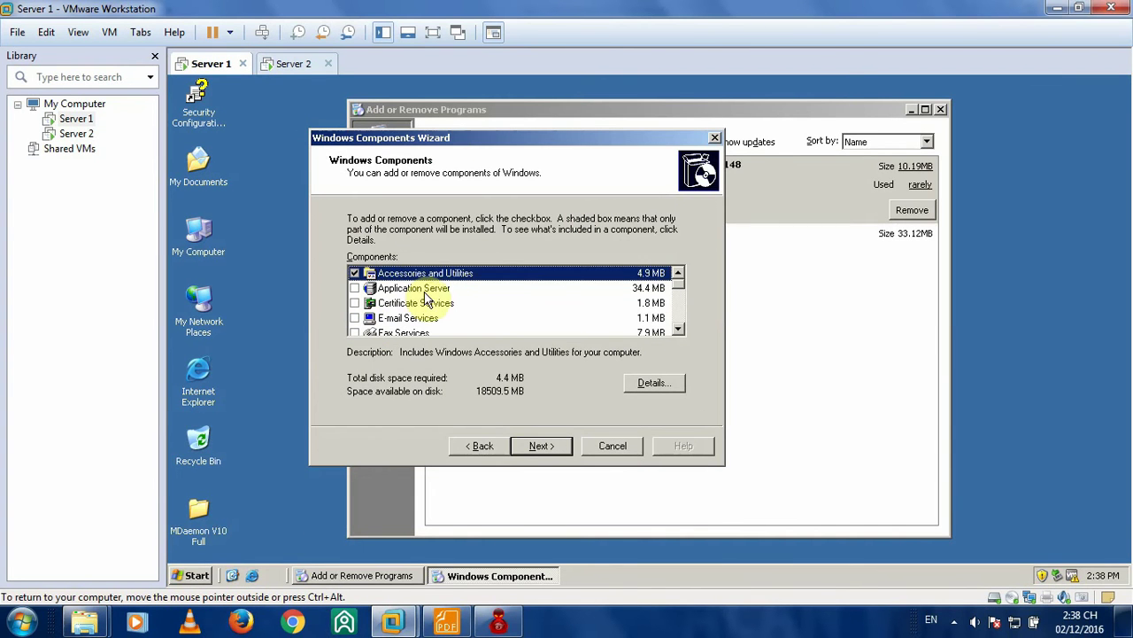
left_click(354, 288)
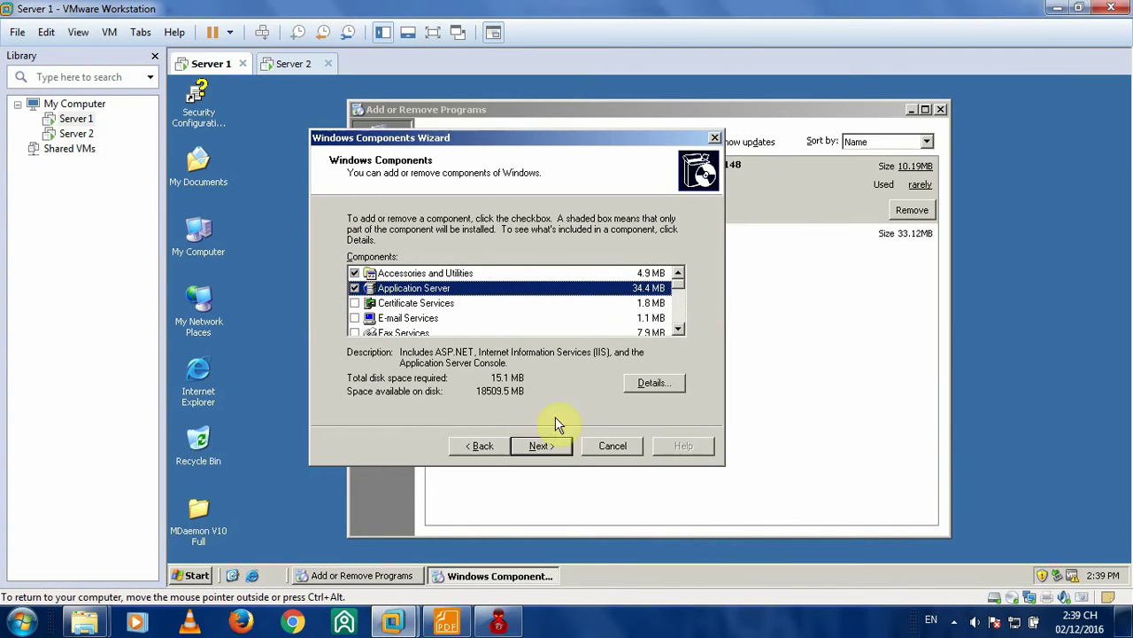
left_click(541, 446)
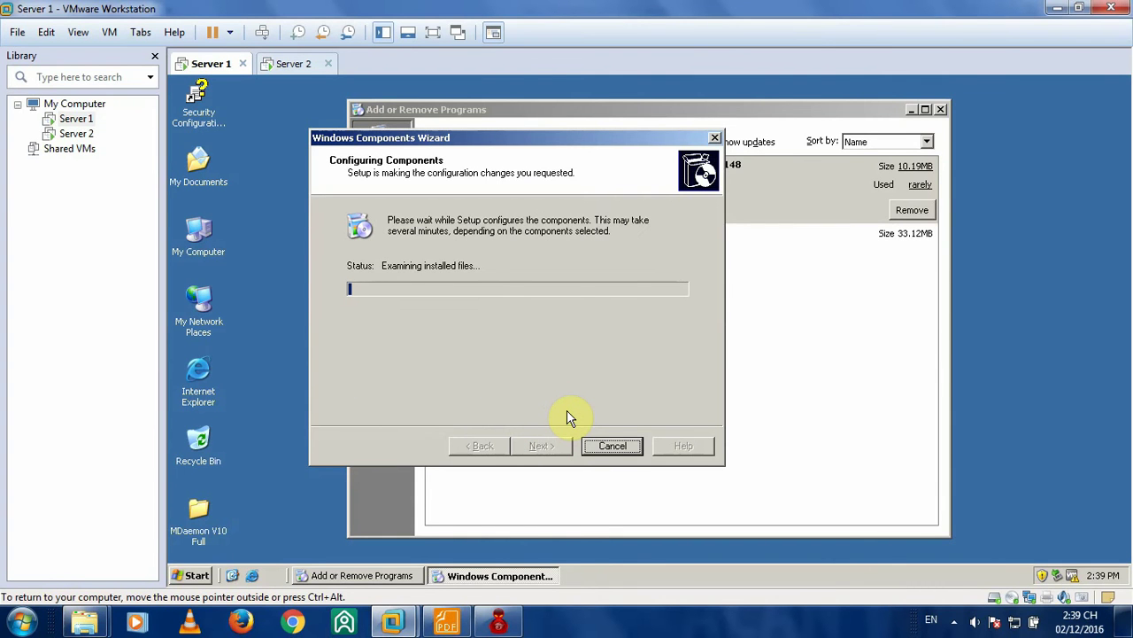
left_click(447, 620)
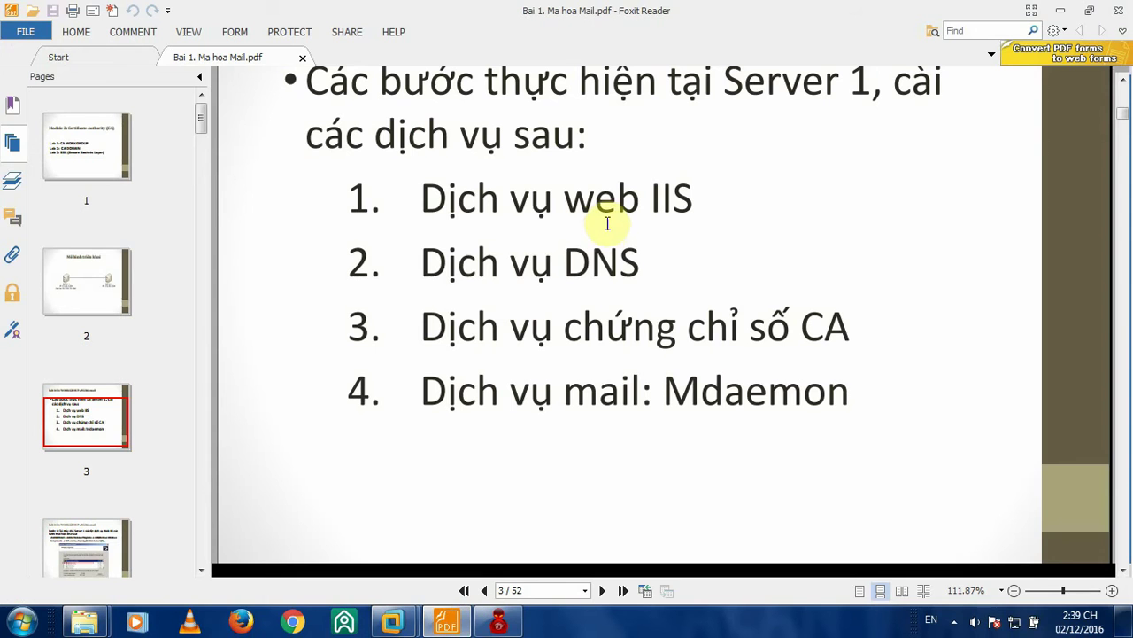
- Read through the lab guide's instructions, then check on Server 1's installation
scroll(652, 106, "down", 3)
scroll(637, 124, "up", 4)
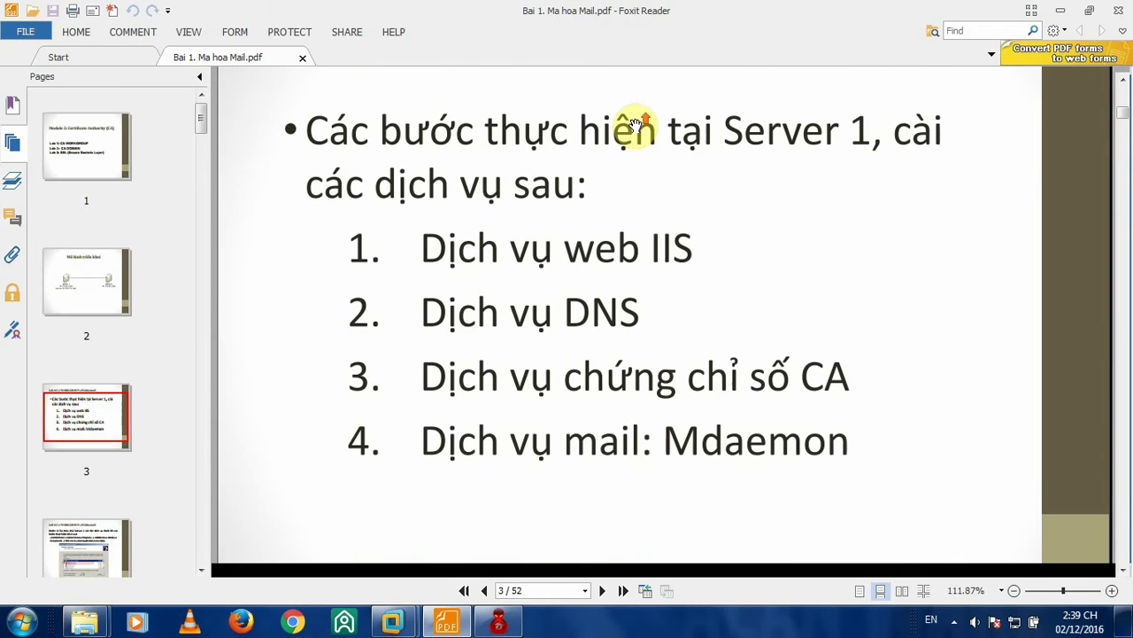
scroll(653, 182, "down", 4)
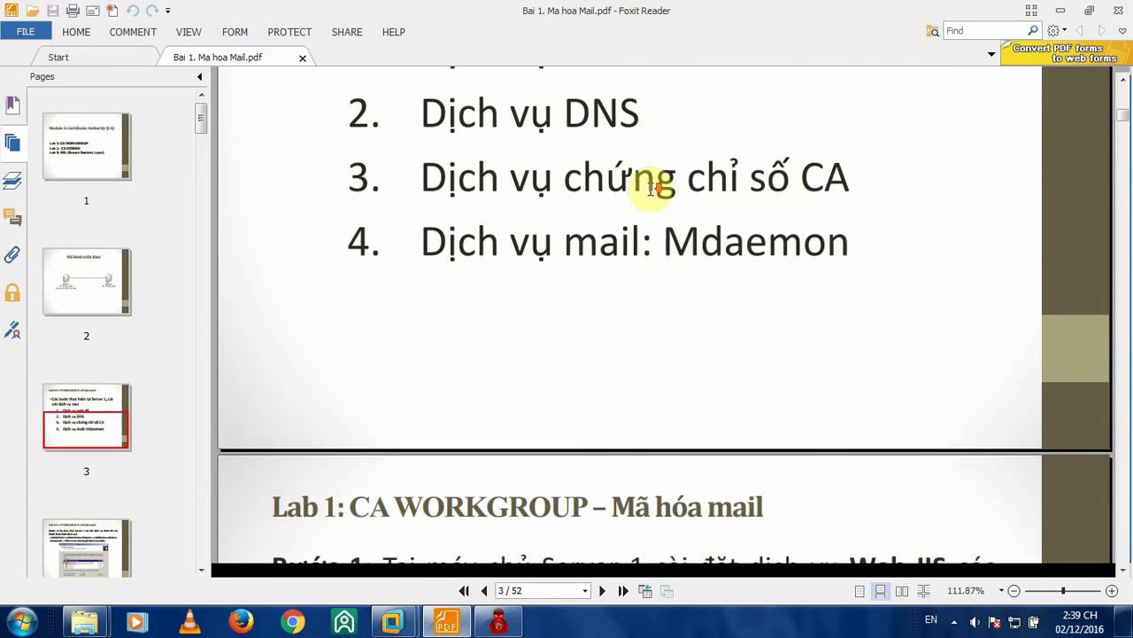
scroll(653, 185, "down", 3)
scroll(653, 186, "up", 2)
scroll(657, 185, "down", 2)
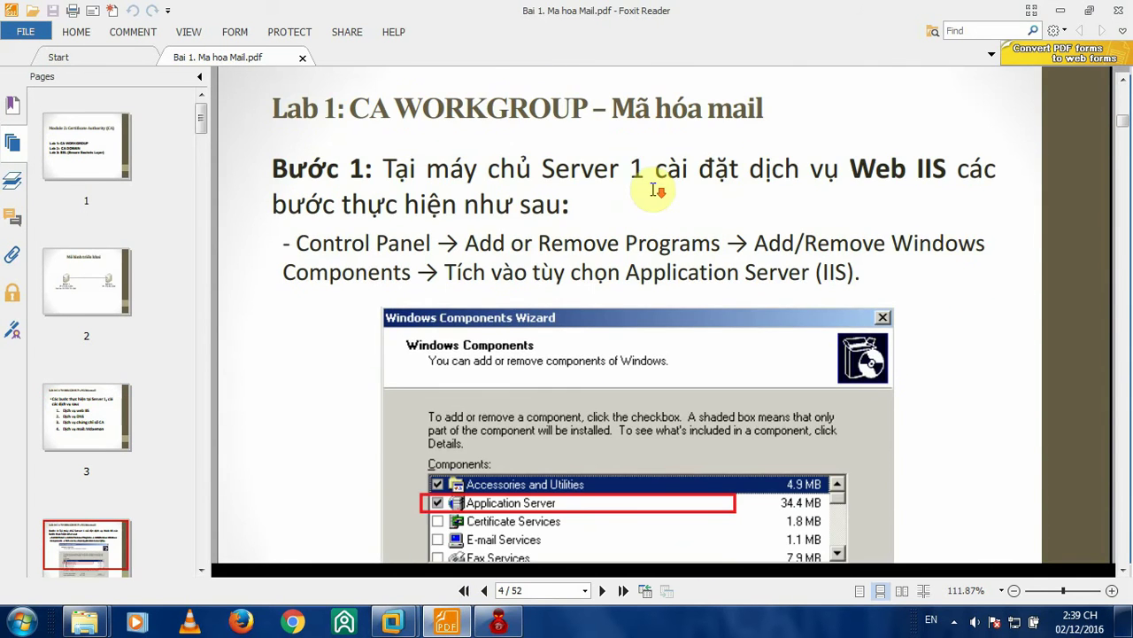
scroll(716, 201, "down", 3)
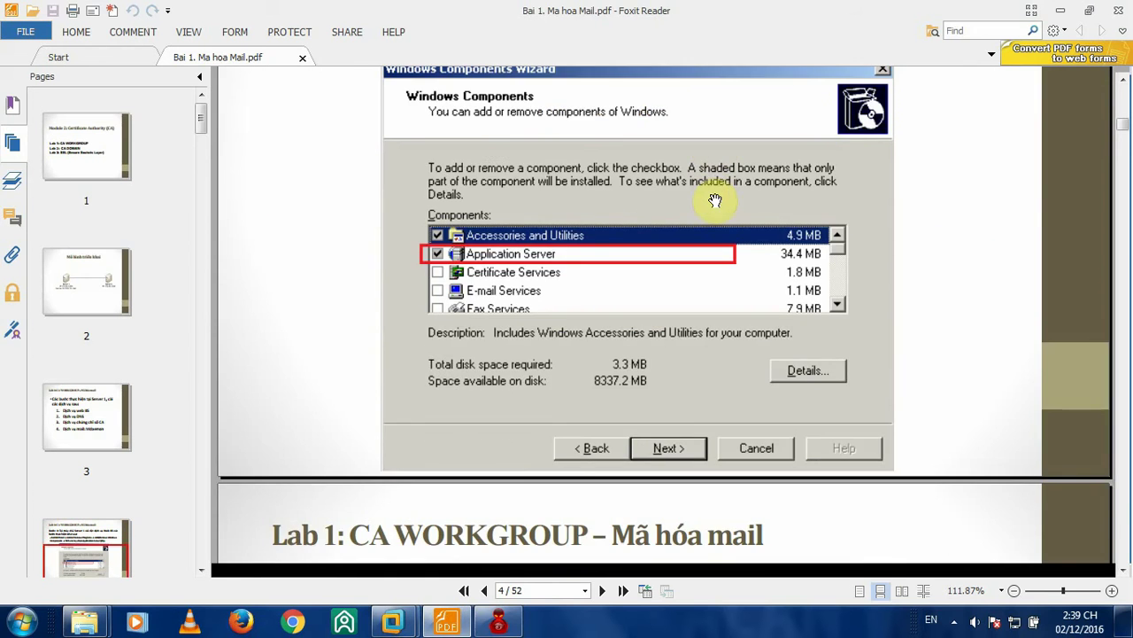
scroll(611, 183, "up", 2)
scroll(688, 133, "up", 1)
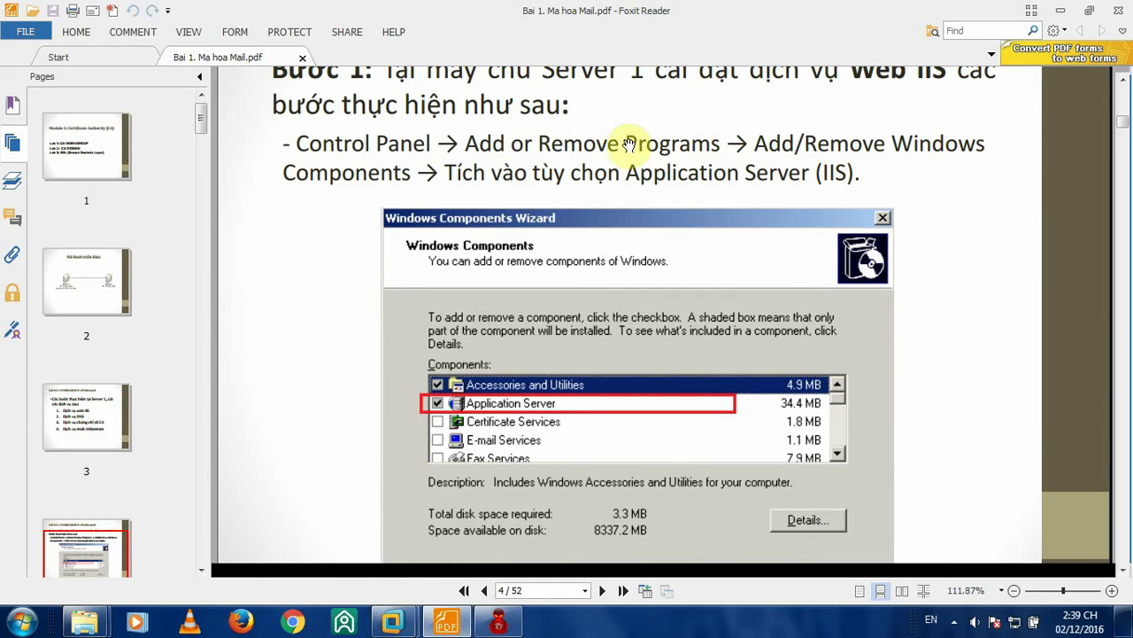
scroll(557, 246, "down", 1)
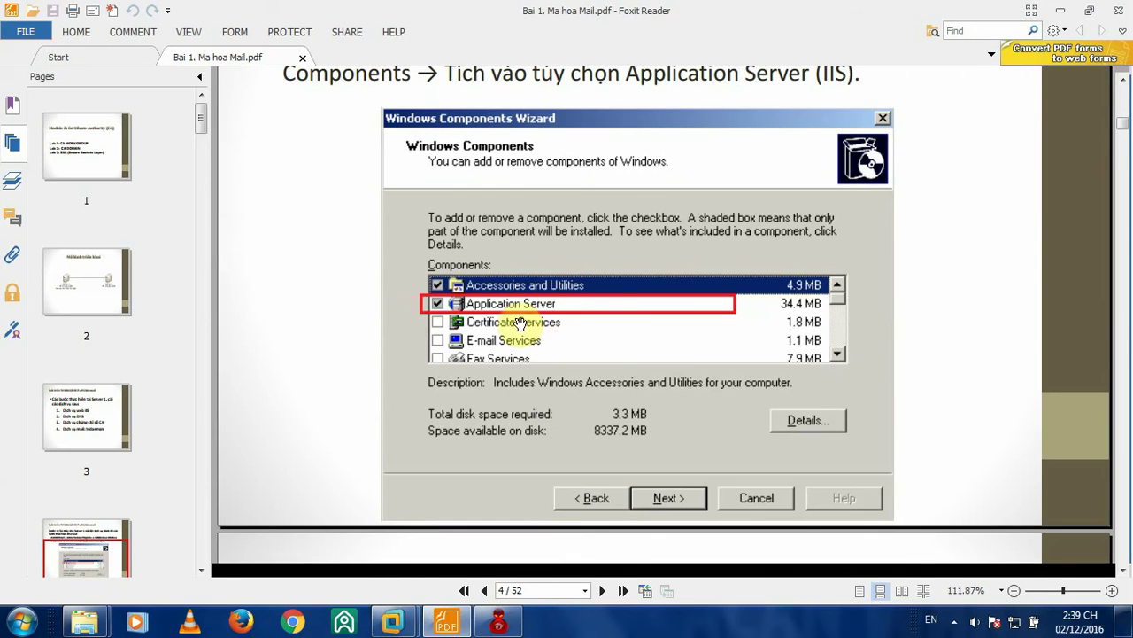
scroll(587, 298, "down", 6)
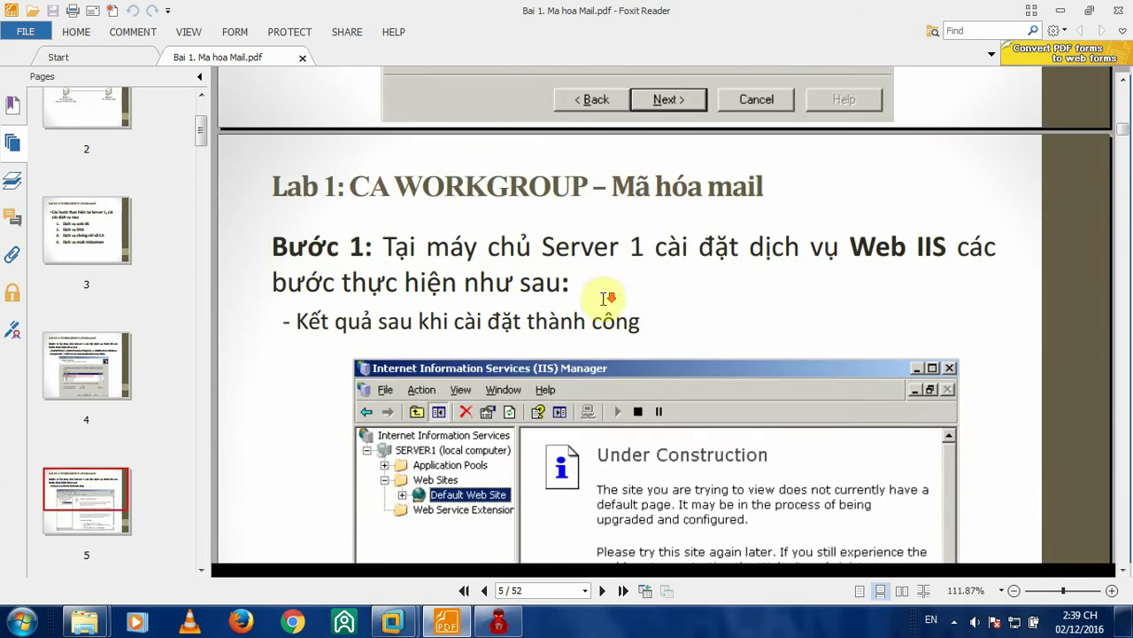
scroll(540, 221, "up", 1)
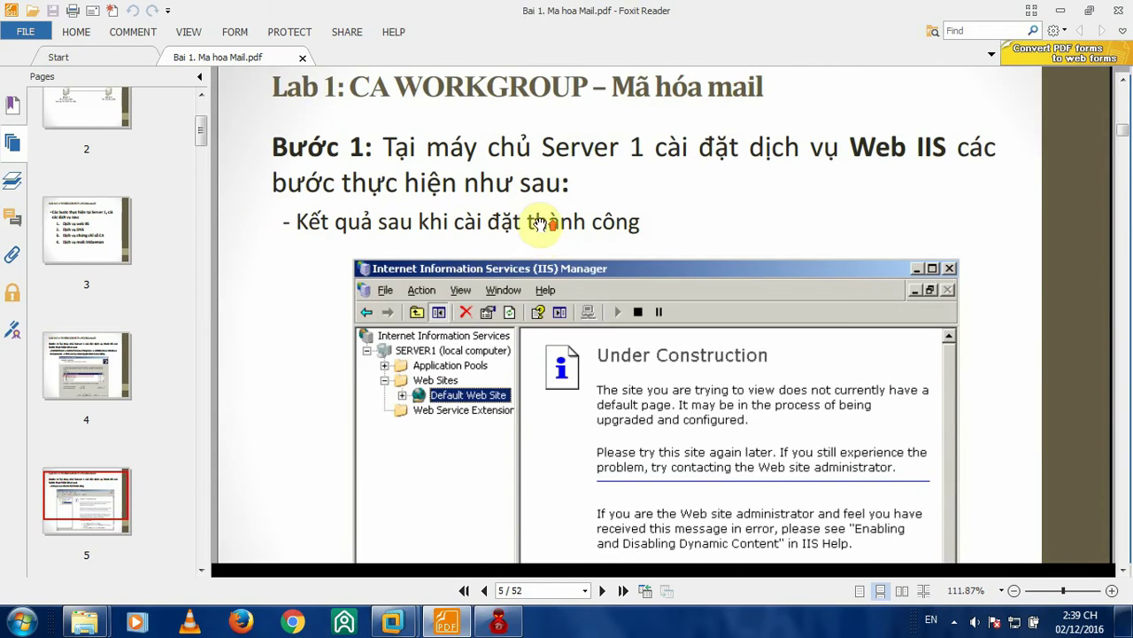
scroll(870, 193, "down", 6)
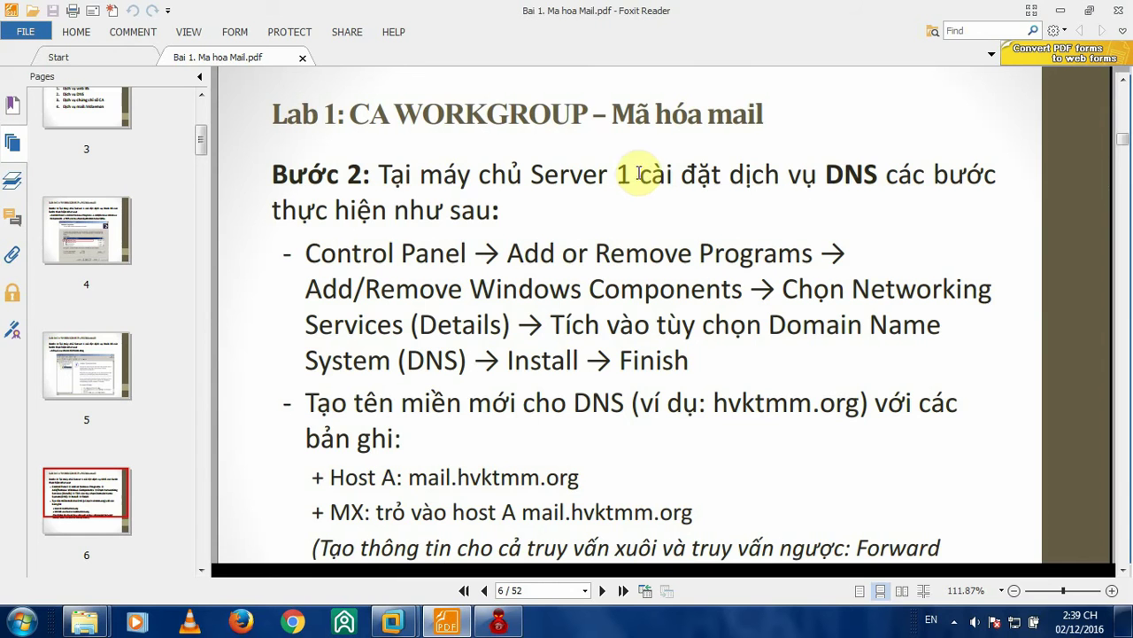
scroll(638, 164, "down", 1)
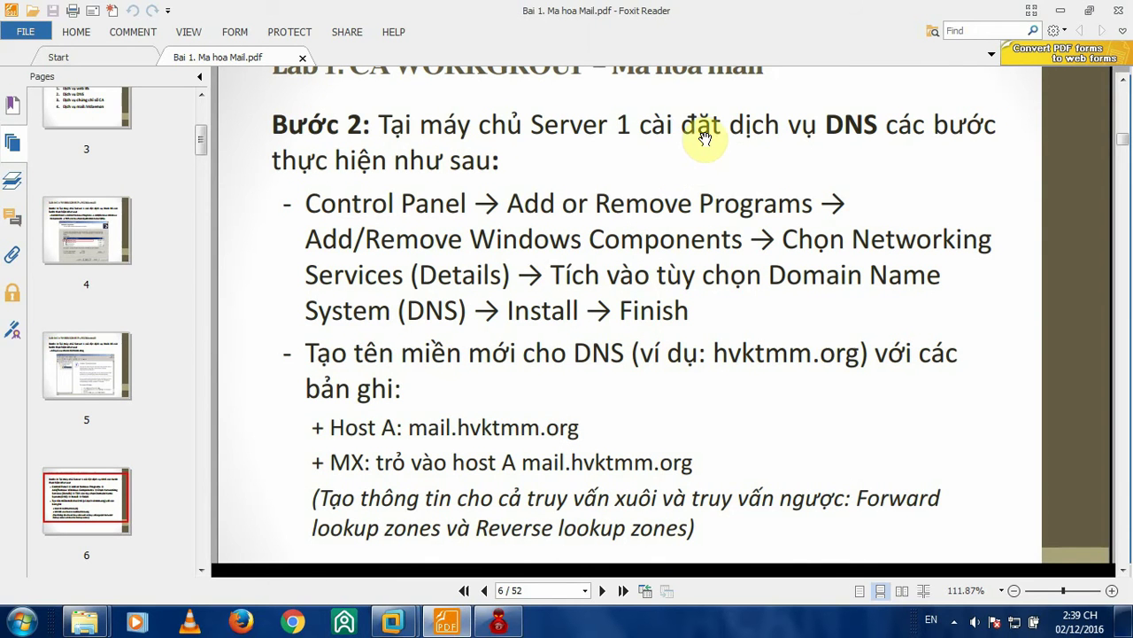
mouse_move(392, 622)
left_click(358, 542)
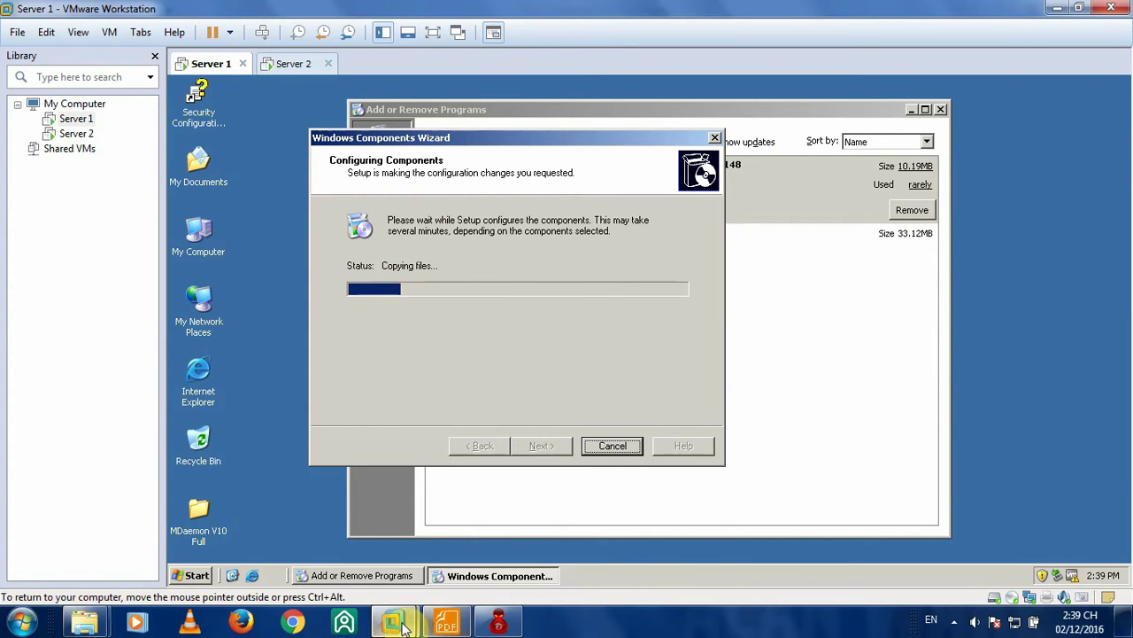
- Highlight 'Networking Services' in the lab guide, then return to Server 1's installation progress
left_click(447, 623)
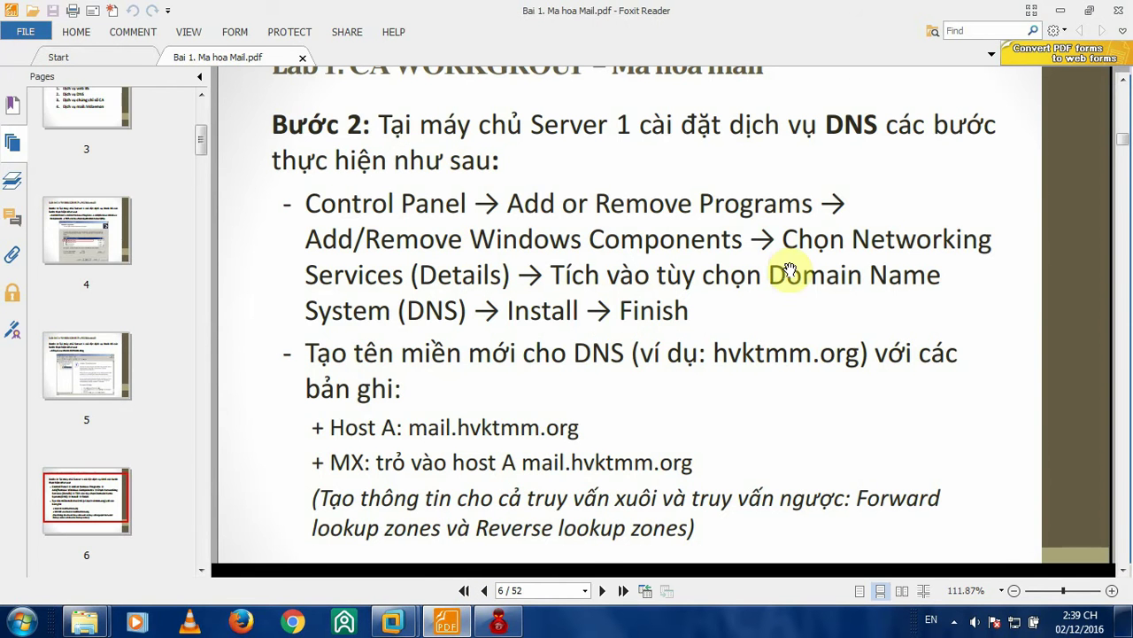
scroll(793, 263, "up", 1)
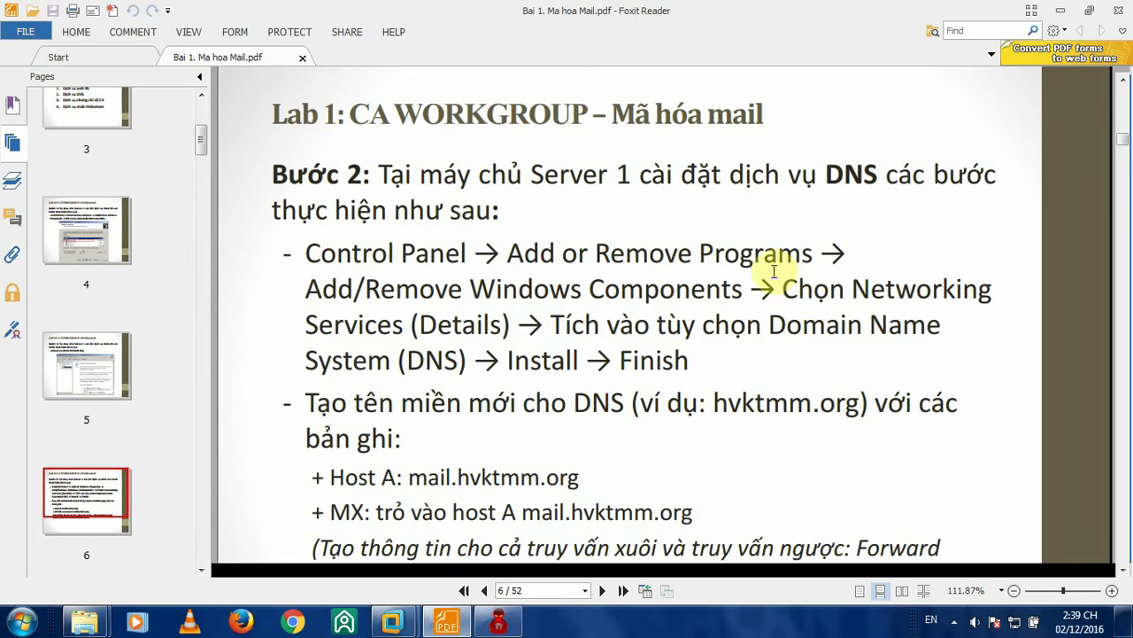
left_click_drag(855, 288, 410, 330)
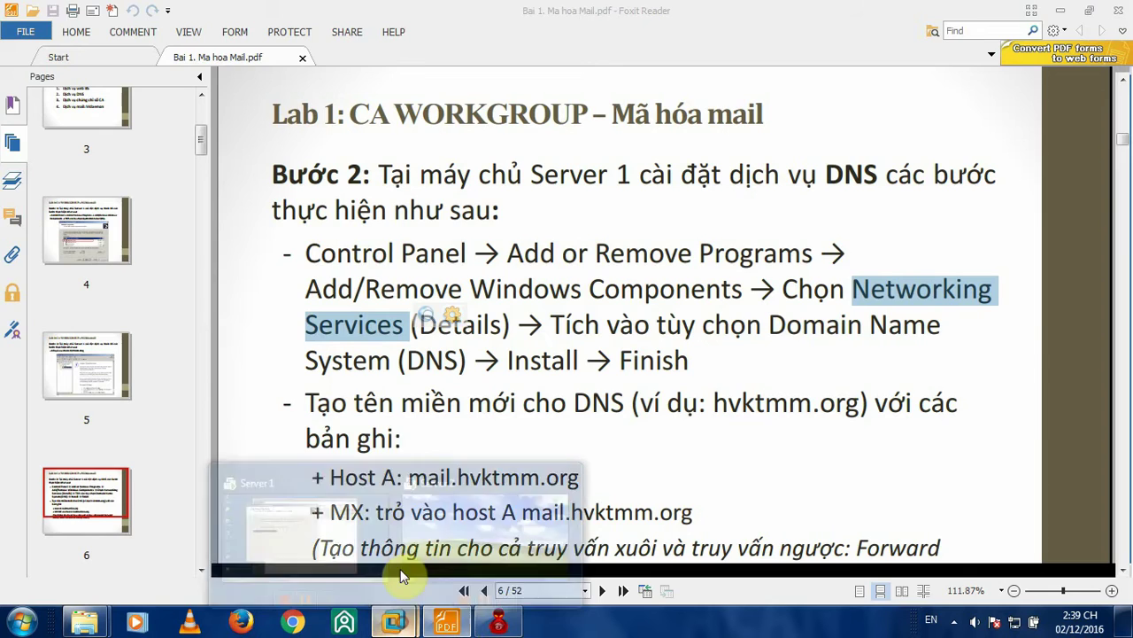
mouse_move(392, 622)
left_click(284, 532)
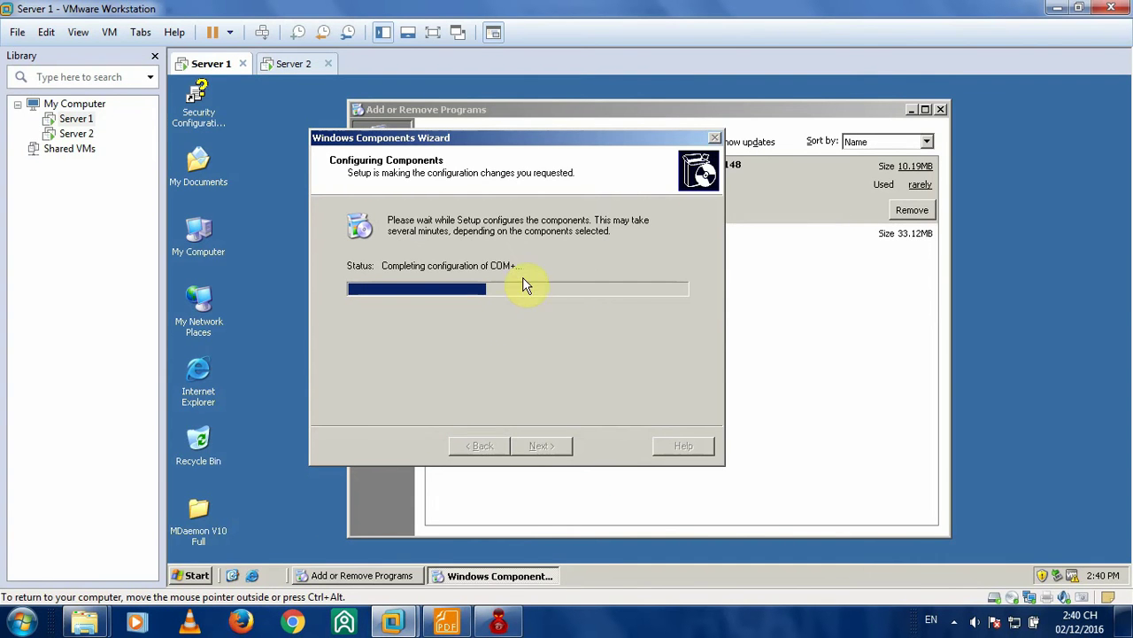
left_click(202, 512)
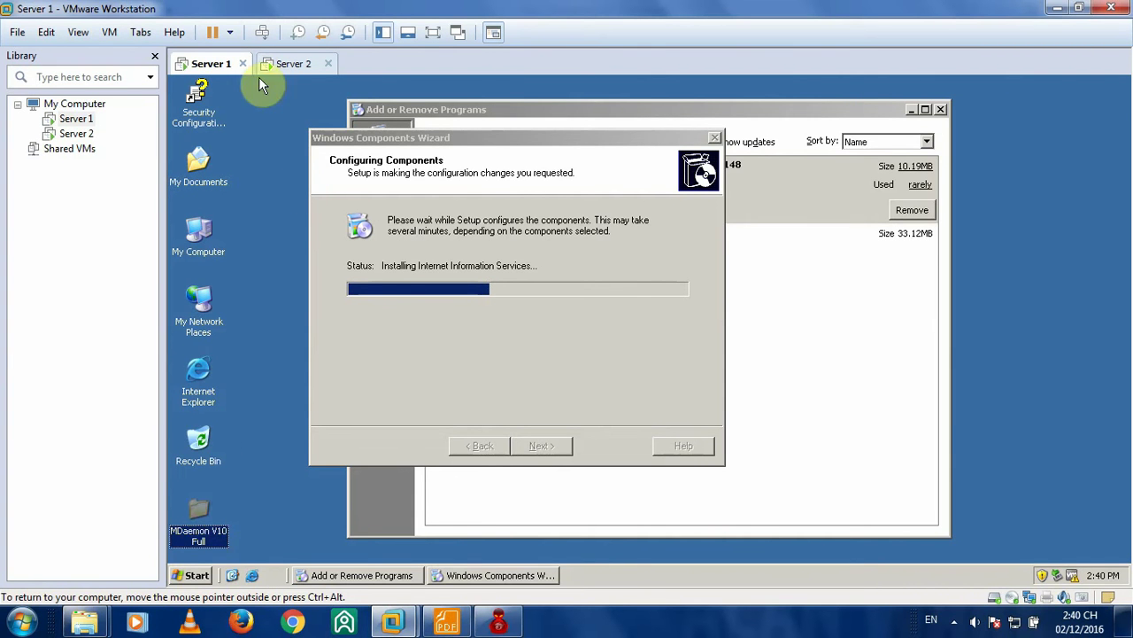
- Open S16 Software and inspect the MDaemon V10 Full folder and mail exchange server2003 image
mouse_move(83, 624)
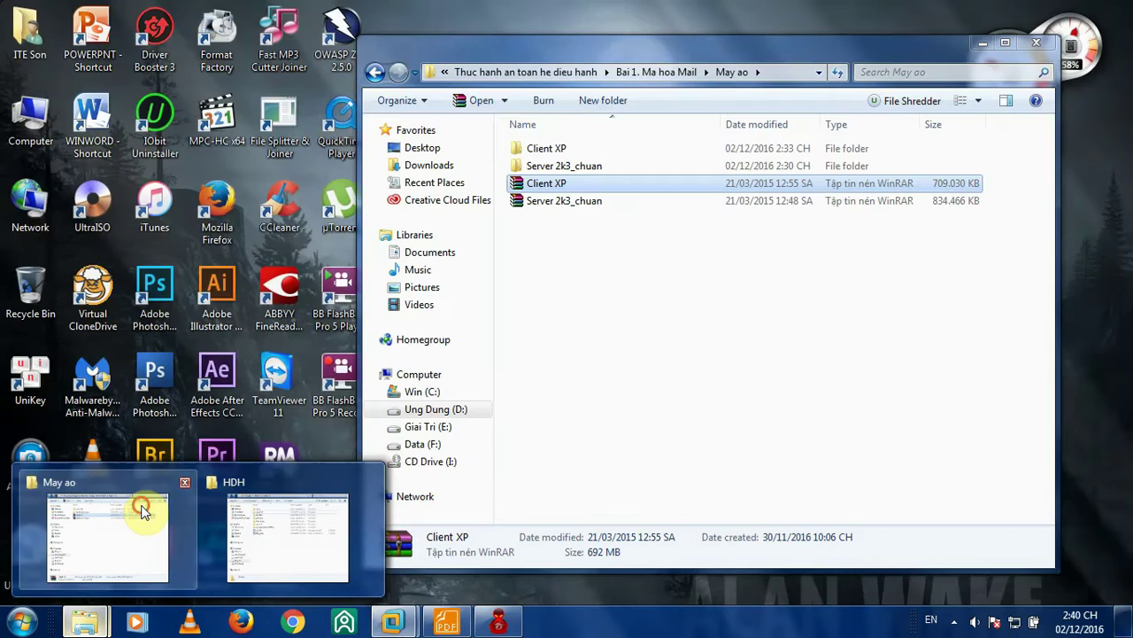
left_click(144, 507)
left_click(373, 73)
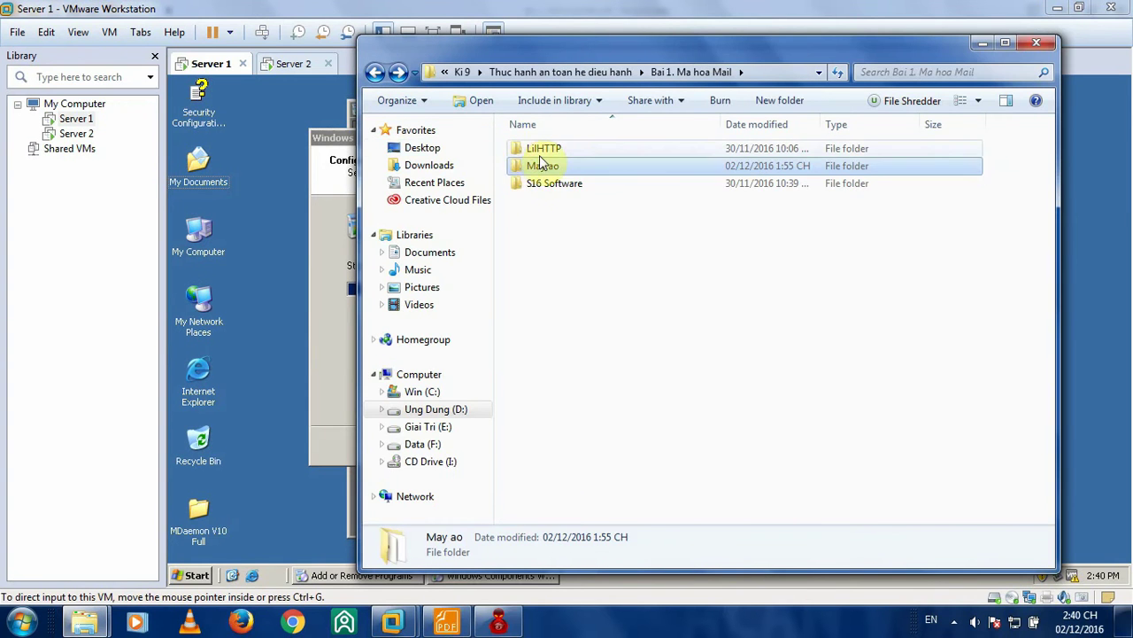
double_click(538, 184)
left_click(571, 149)
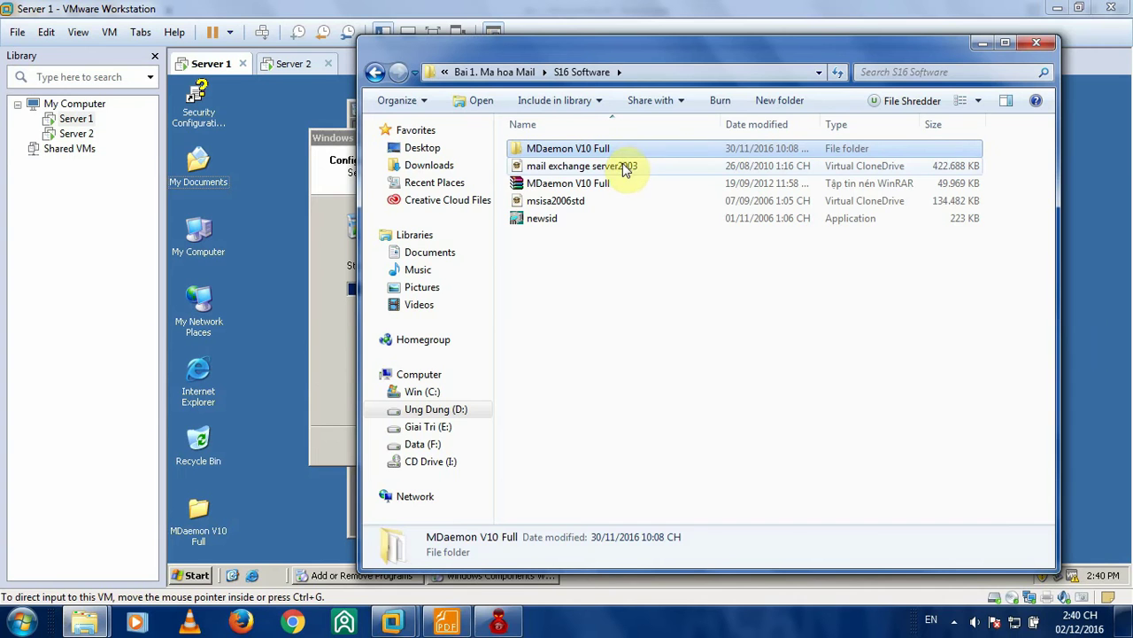
left_click(629, 168)
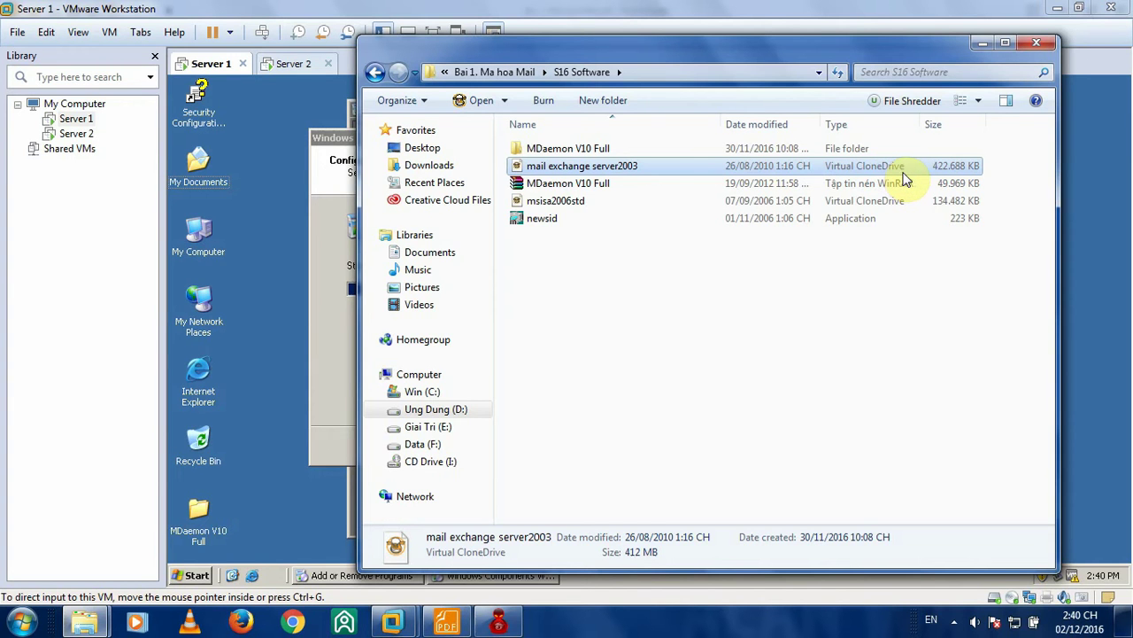
left_click(573, 149)
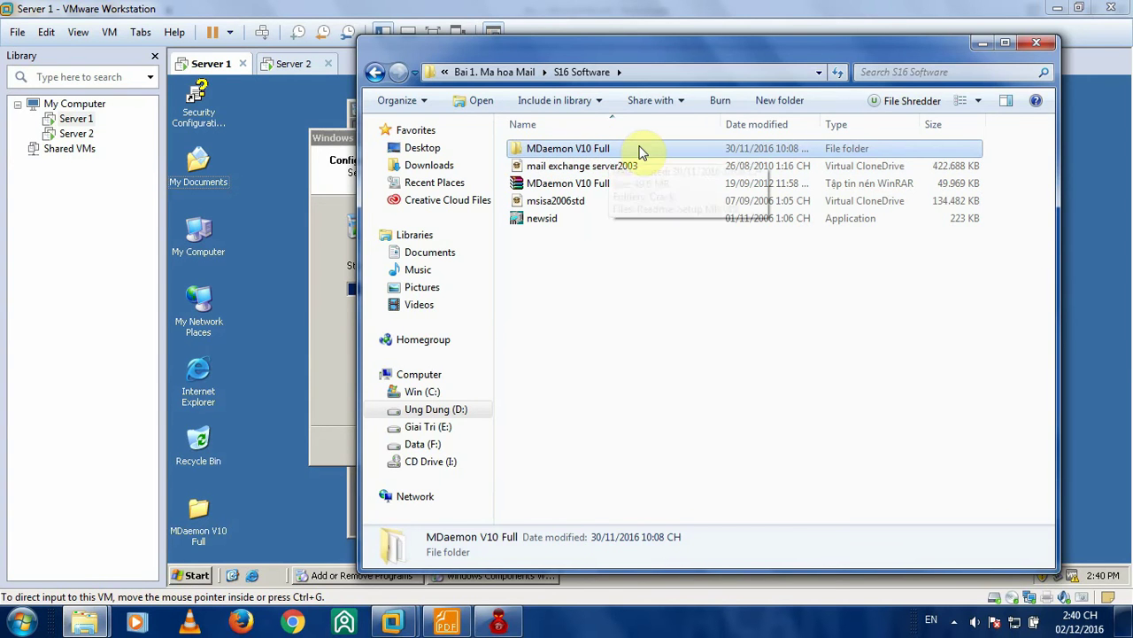
- Minimize the S16 Software window to watch Server 1's IIS installation
left_click(982, 44)
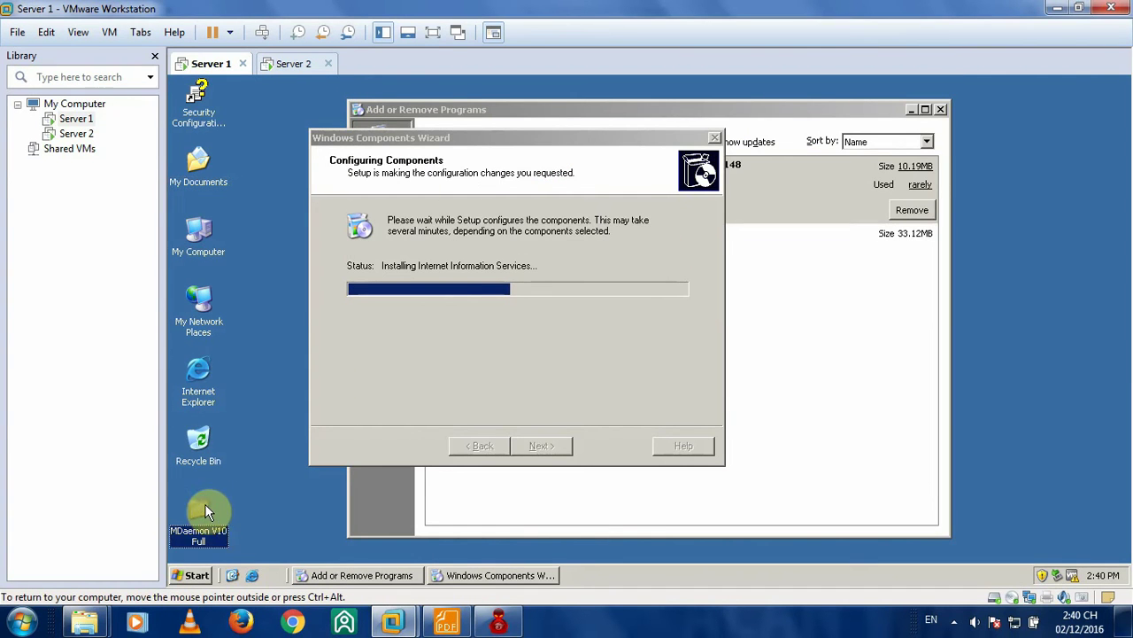
left_click(258, 559)
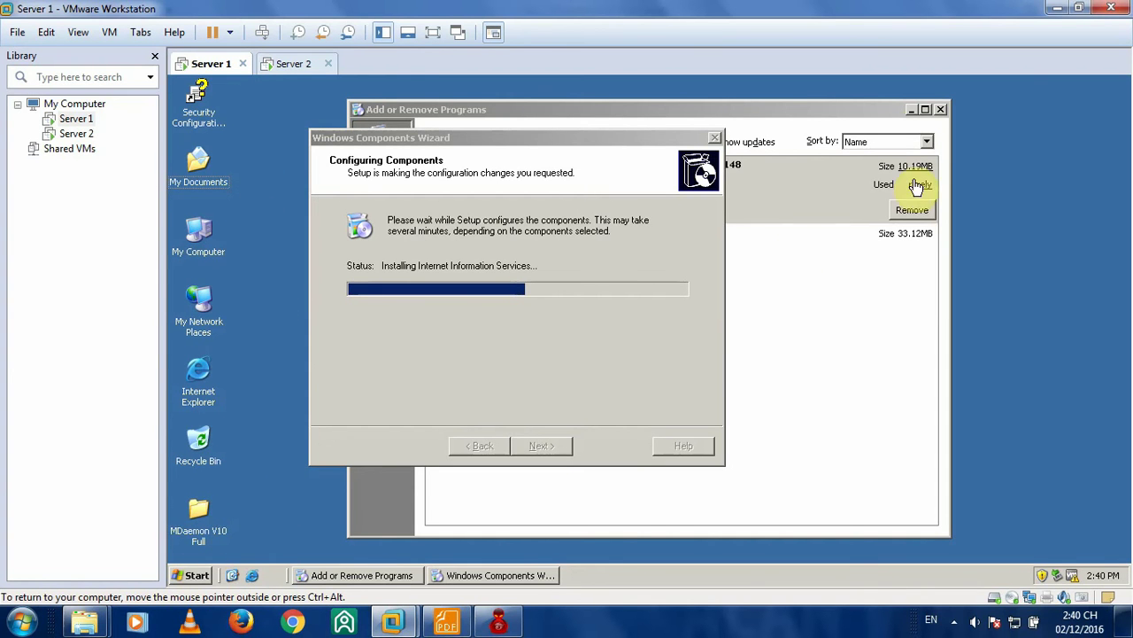
mouse_move(84, 621)
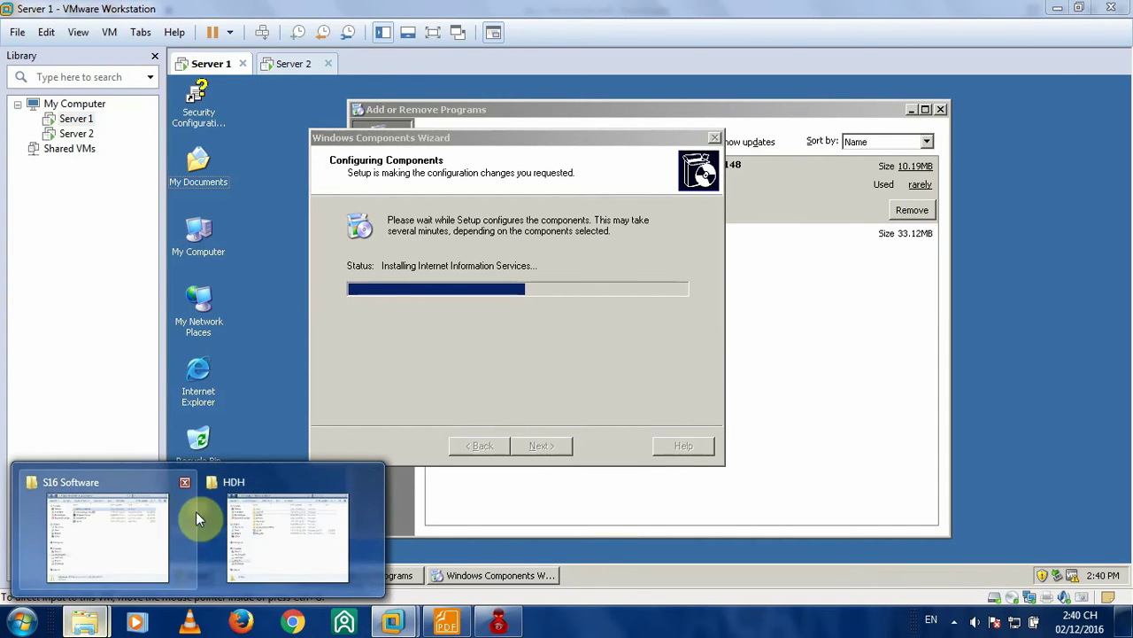
left_click(142, 514)
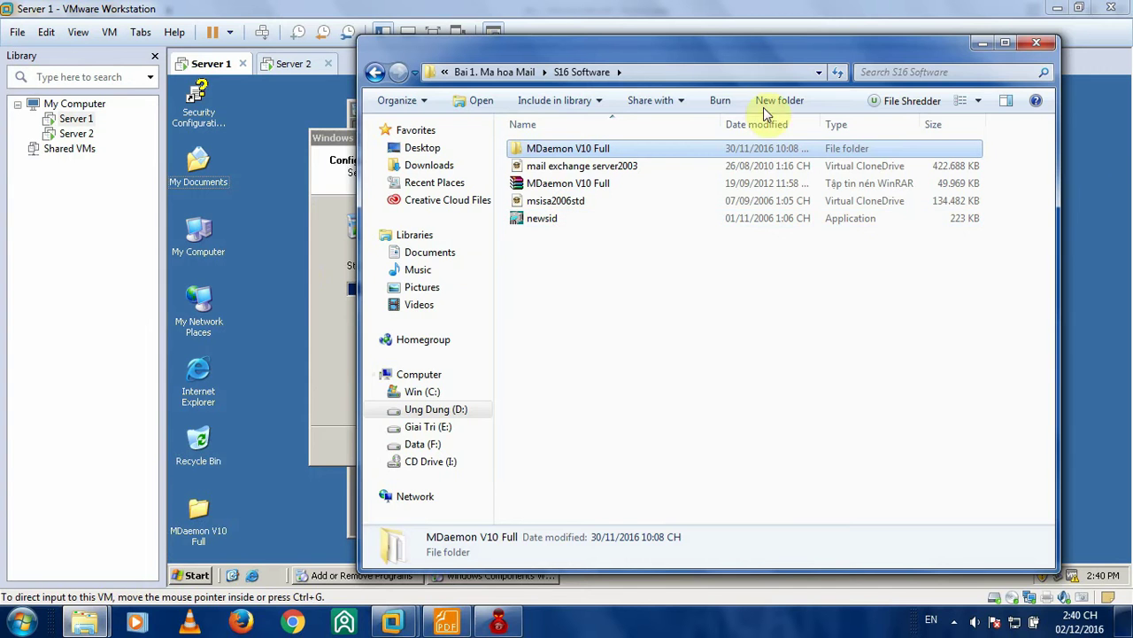
left_click(988, 41)
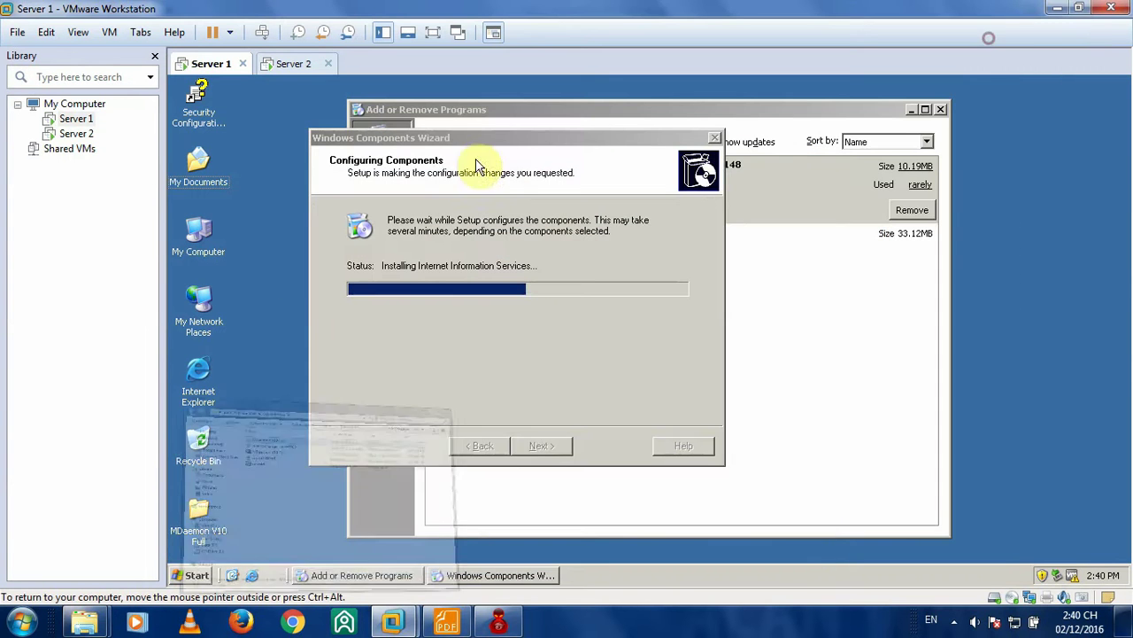
- Wait for Server 1's Internet Information Services install to finish, then close the completed Windows Components Wizard
left_click(324, 69)
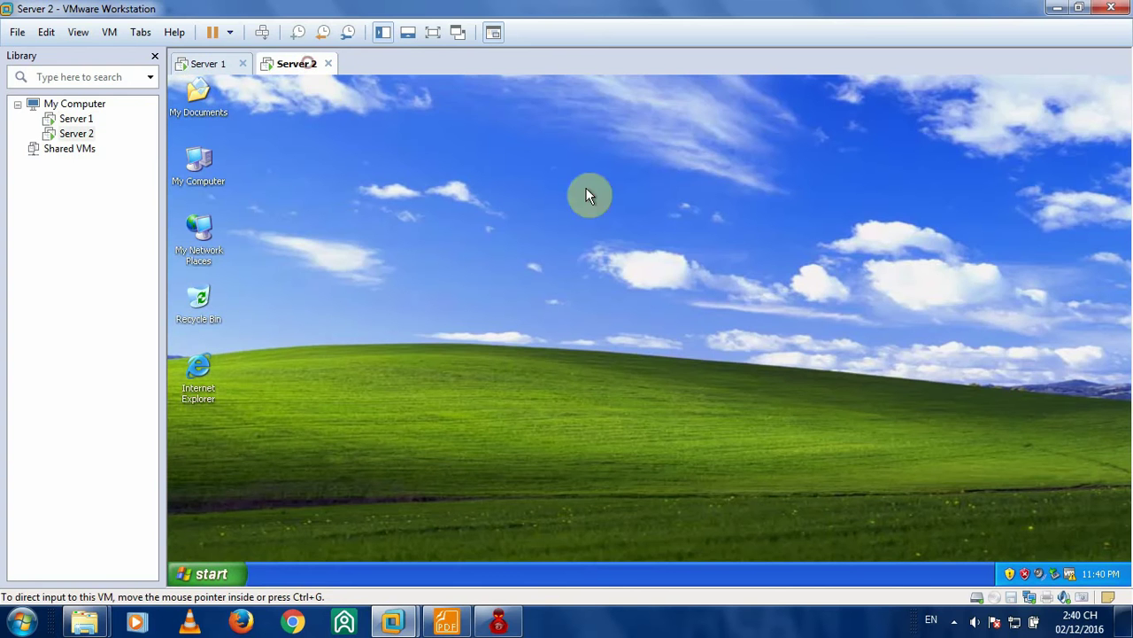
left_click(207, 65)
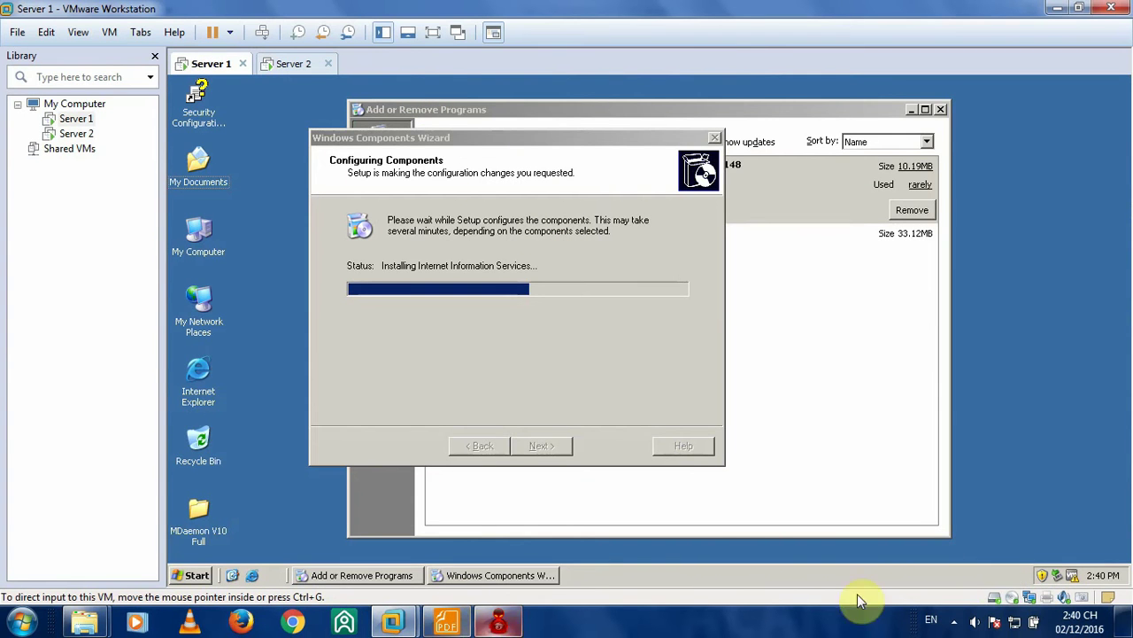
left_click(954, 621)
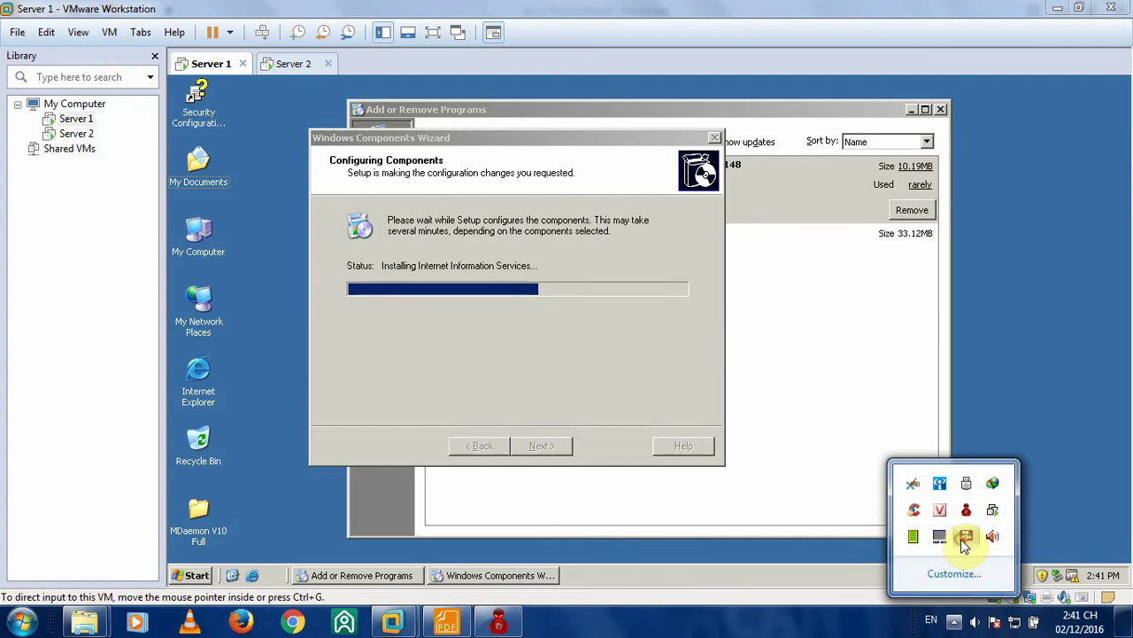
right_click(965, 538)
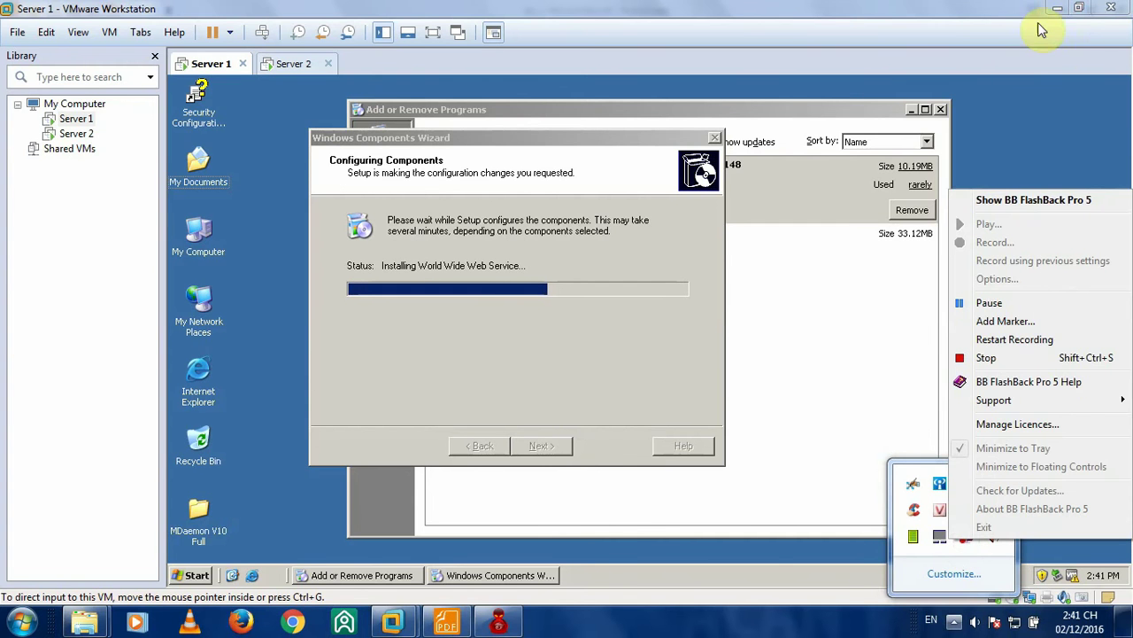
left_click(1042, 30)
left_click(1058, 8)
left_click(1050, 34)
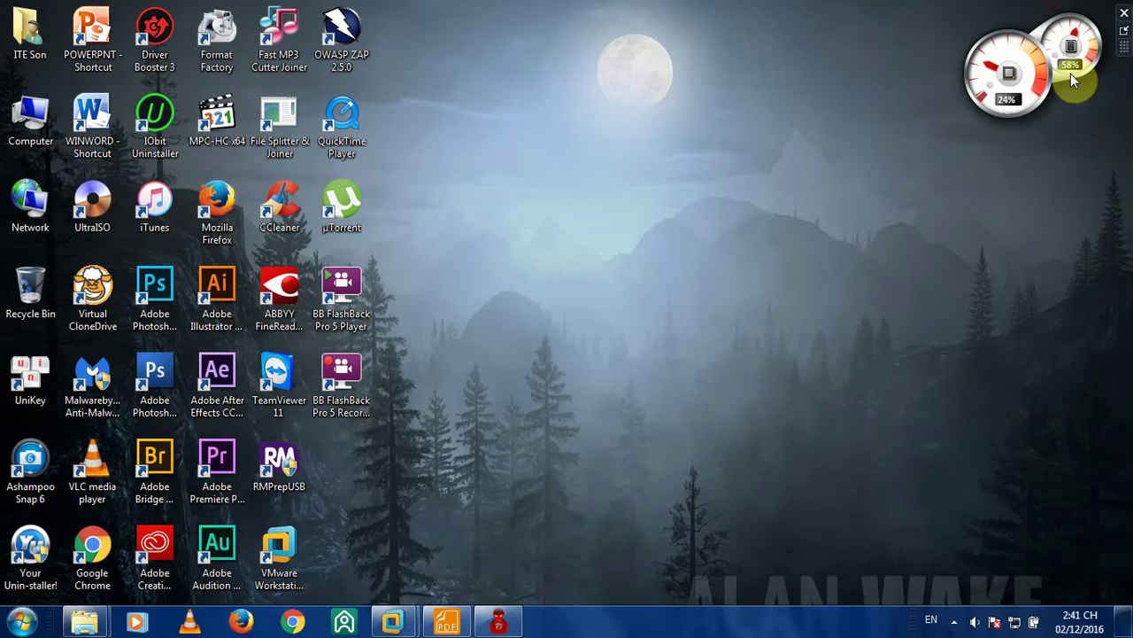
left_click(954, 621)
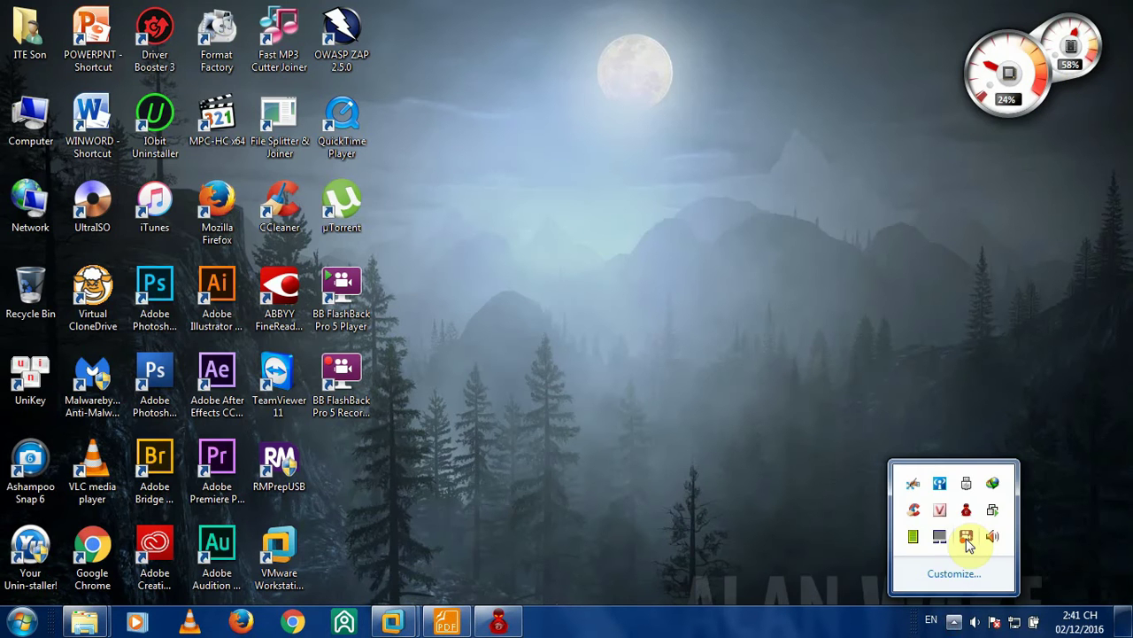
left_click(966, 537)
left_click(889, 155)
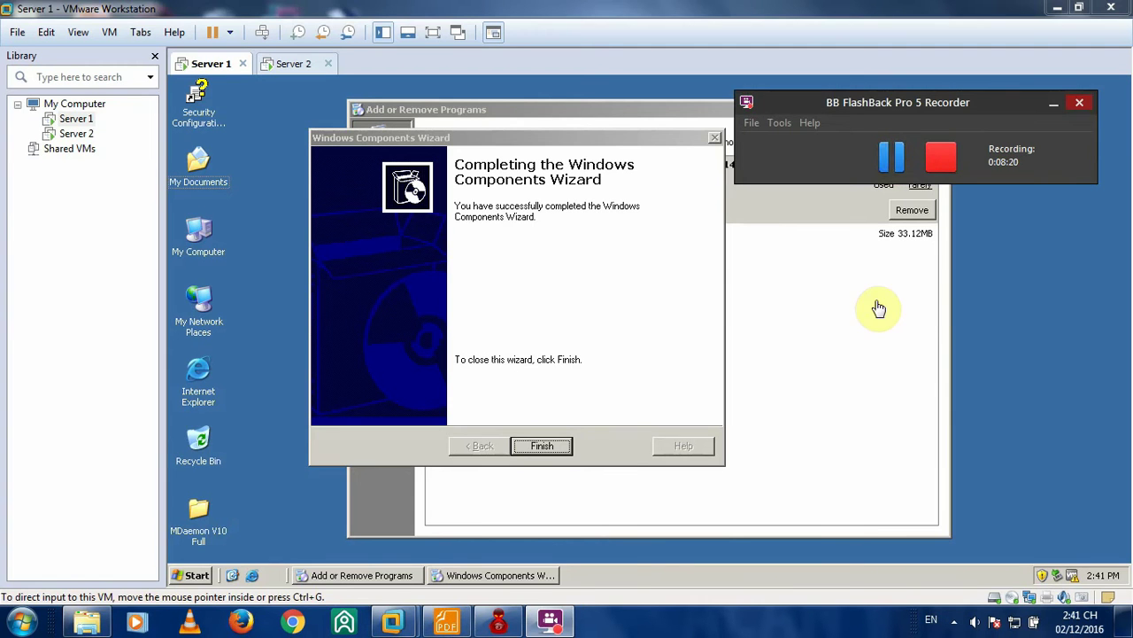
left_click(879, 308)
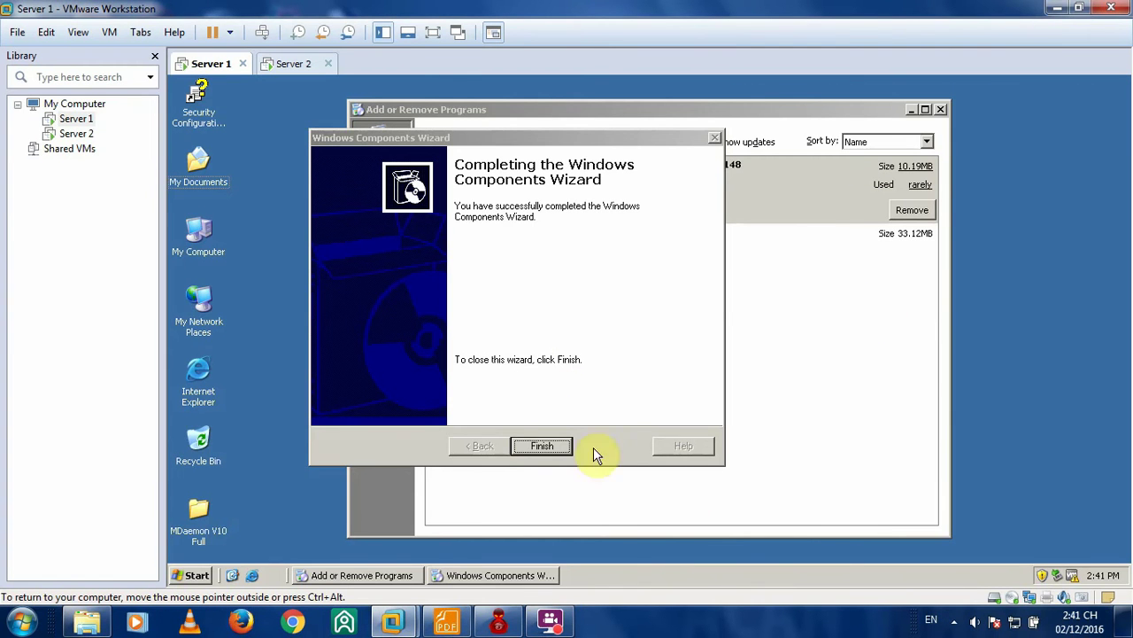
left_click(544, 446)
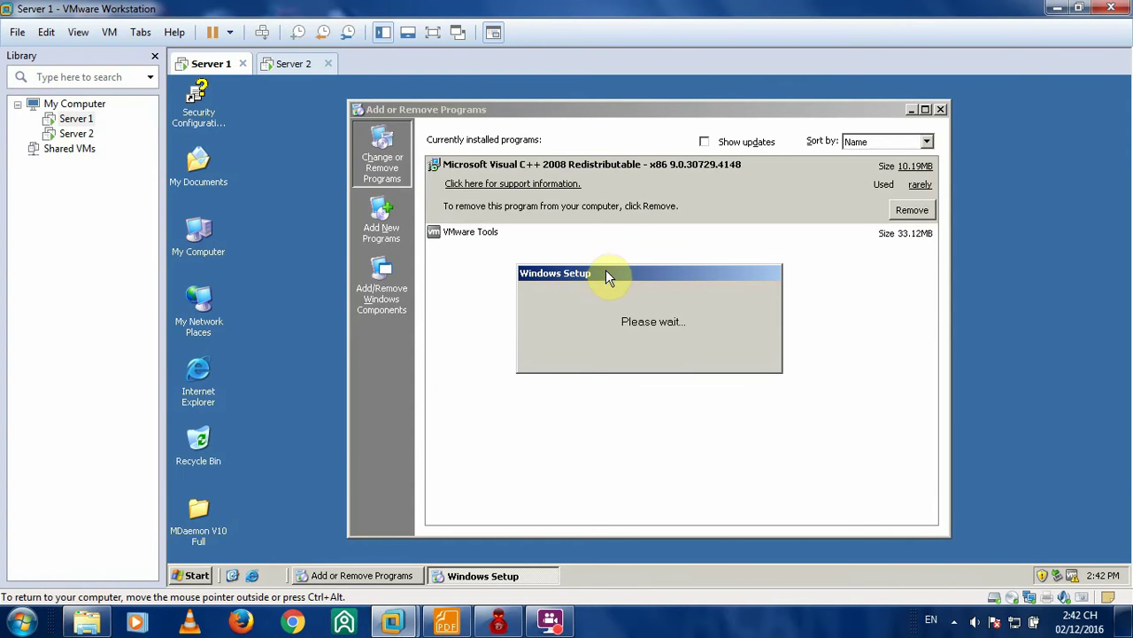
- Glance at the lab PDF, then open Add/Remove Windows Components in Server 1's Add or Remove Programs
left_click(447, 621)
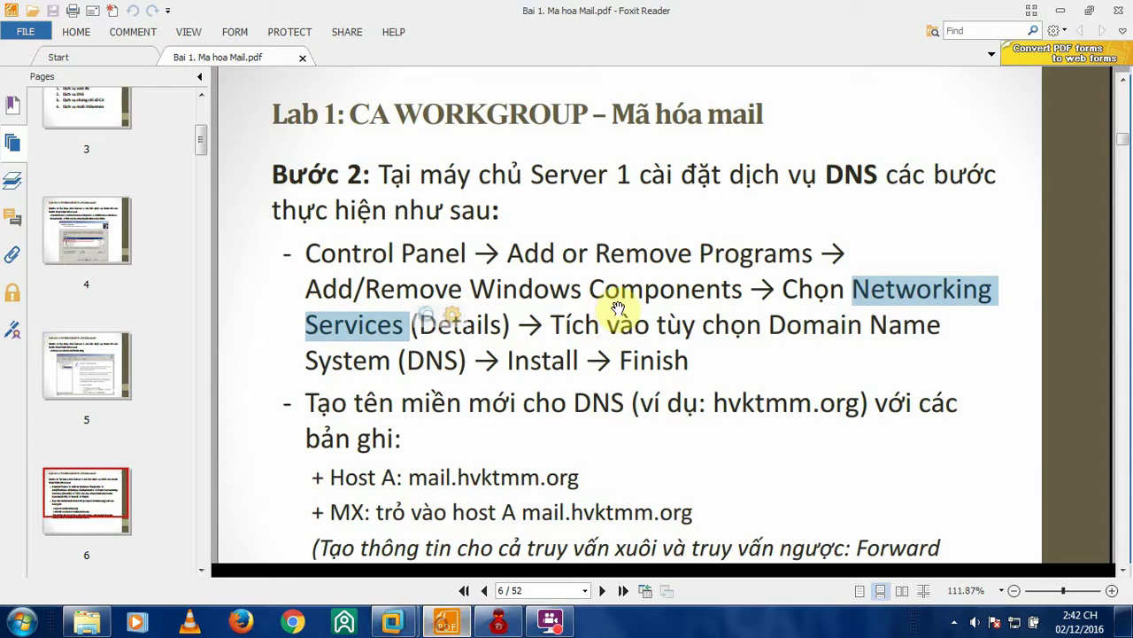
left_click(1066, 10)
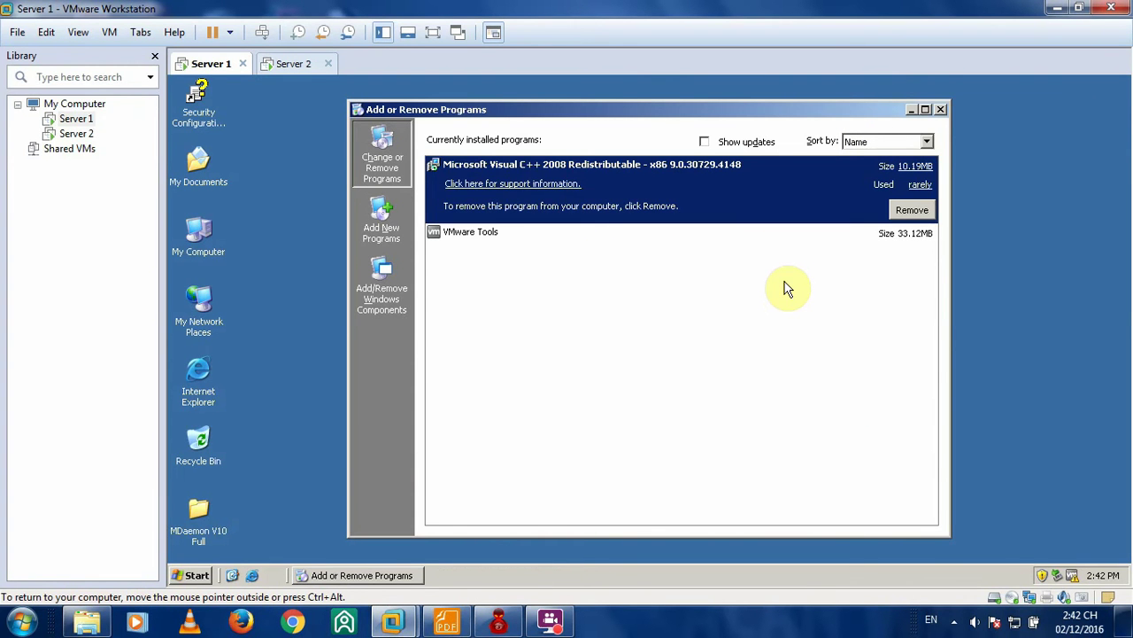
left_click(380, 292)
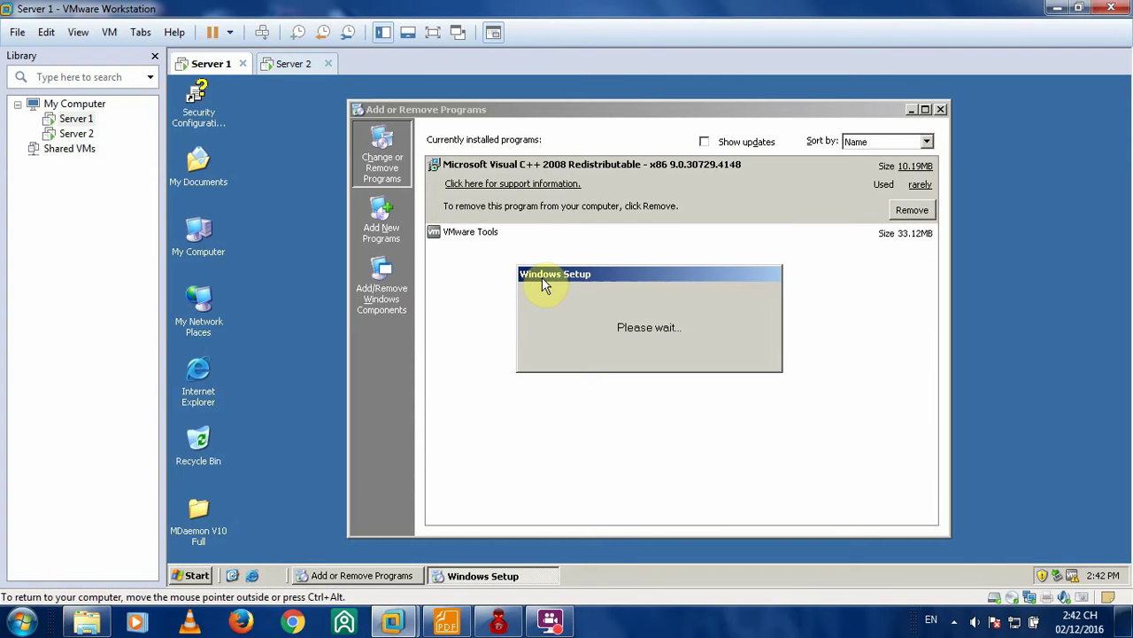
- Scroll through the lab PDF's instructions, then return to Server 1's Windows Components Wizard
left_click(450, 622)
scroll(589, 332, "down", 3)
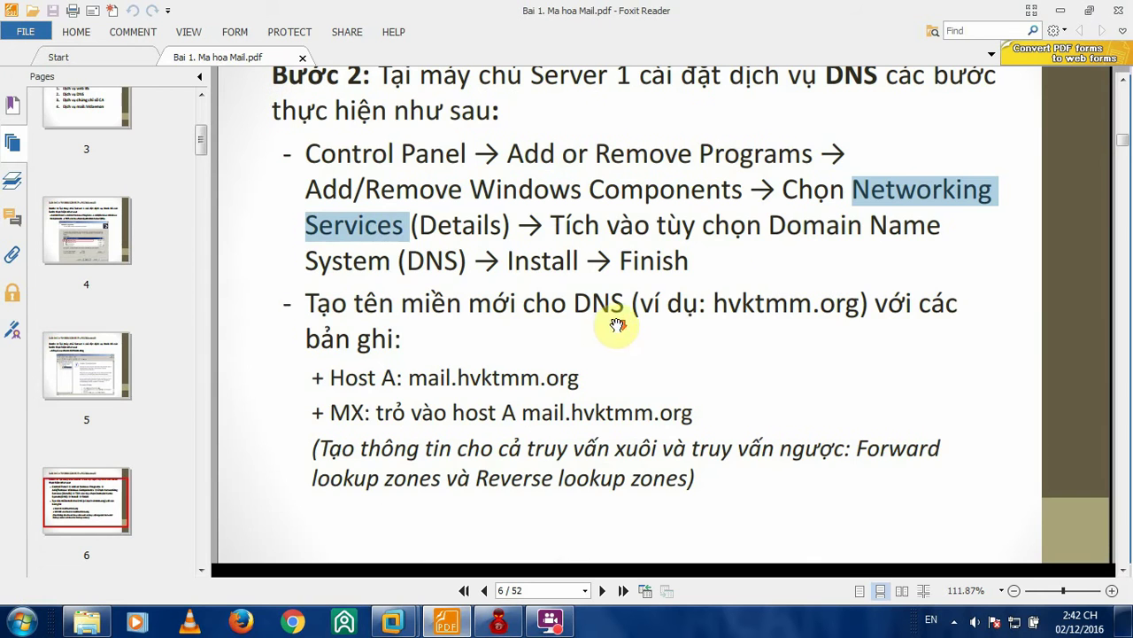
scroll(735, 285, "down", 2)
scroll(755, 285, "up", 2)
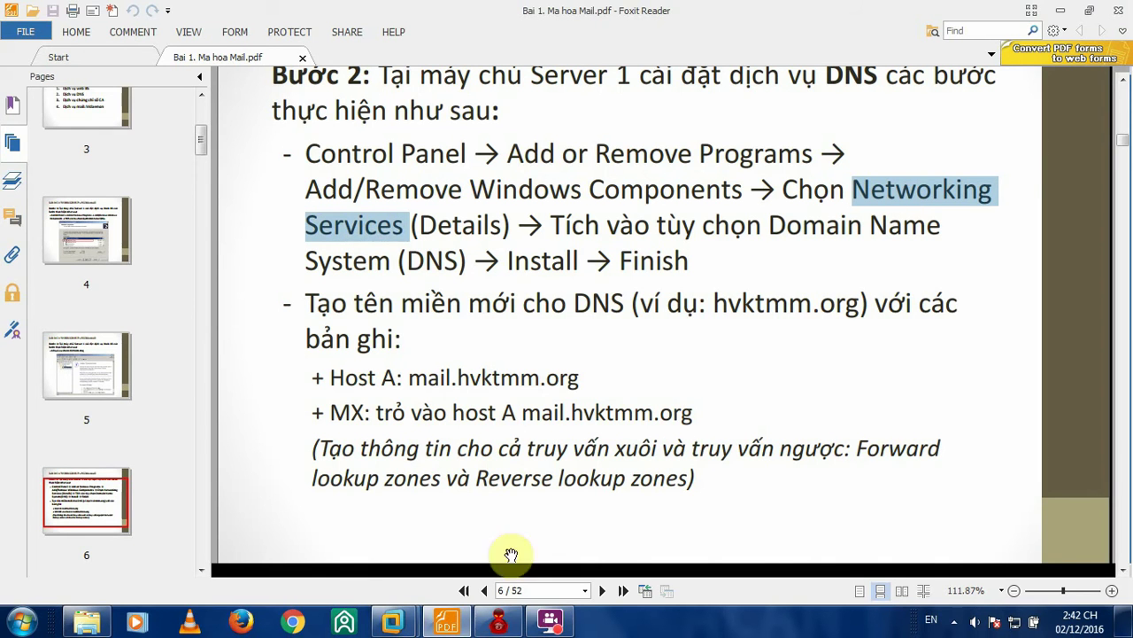
left_click(551, 622)
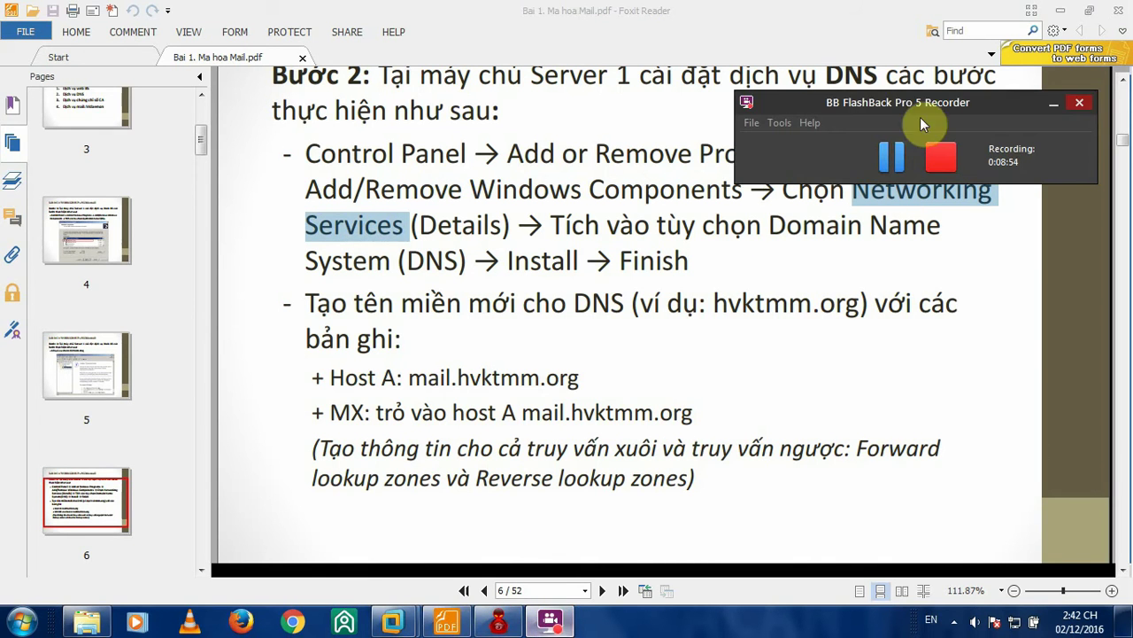
left_click(1054, 102)
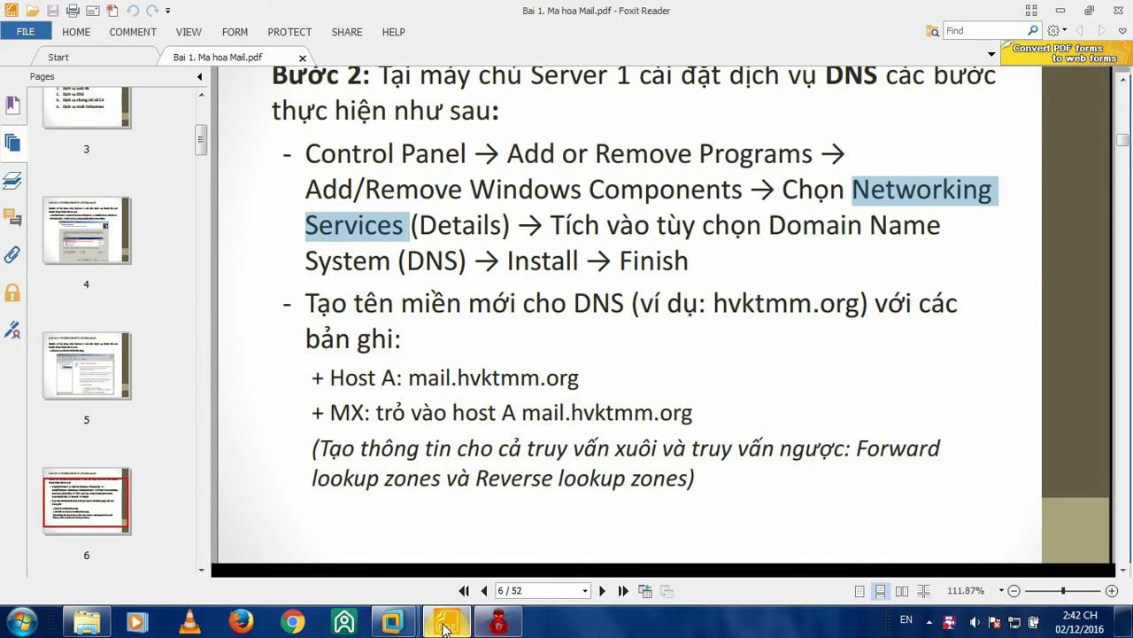
- Back in Server 1's components wizard, open the Networking Services subcomponent details
mouse_move(392, 623)
left_click(394, 529)
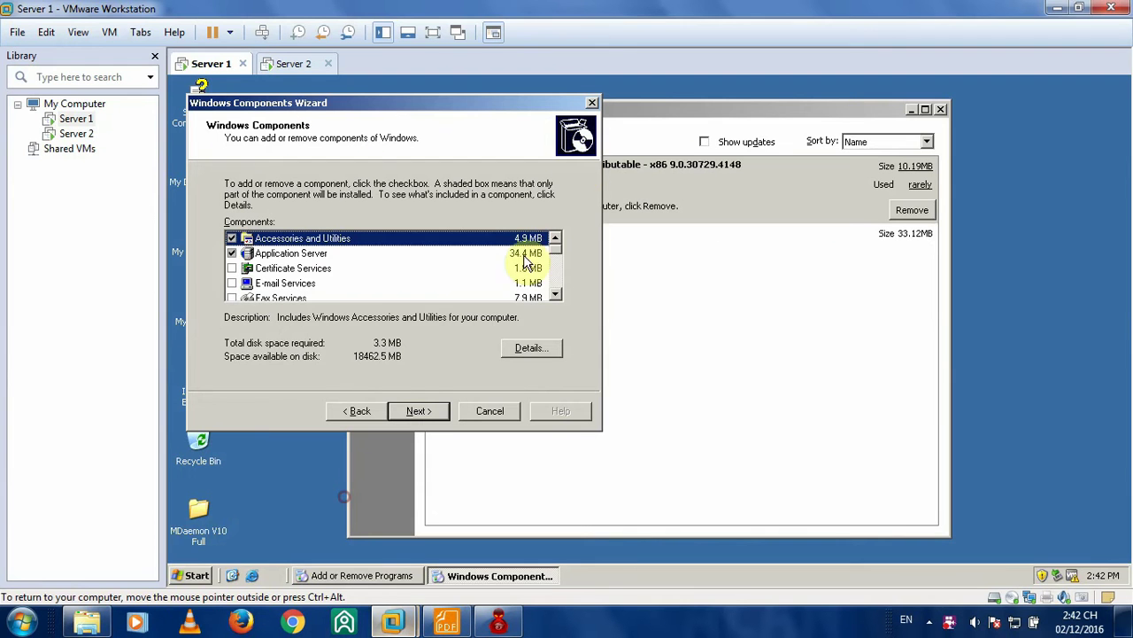
scroll(325, 274, "down", 1)
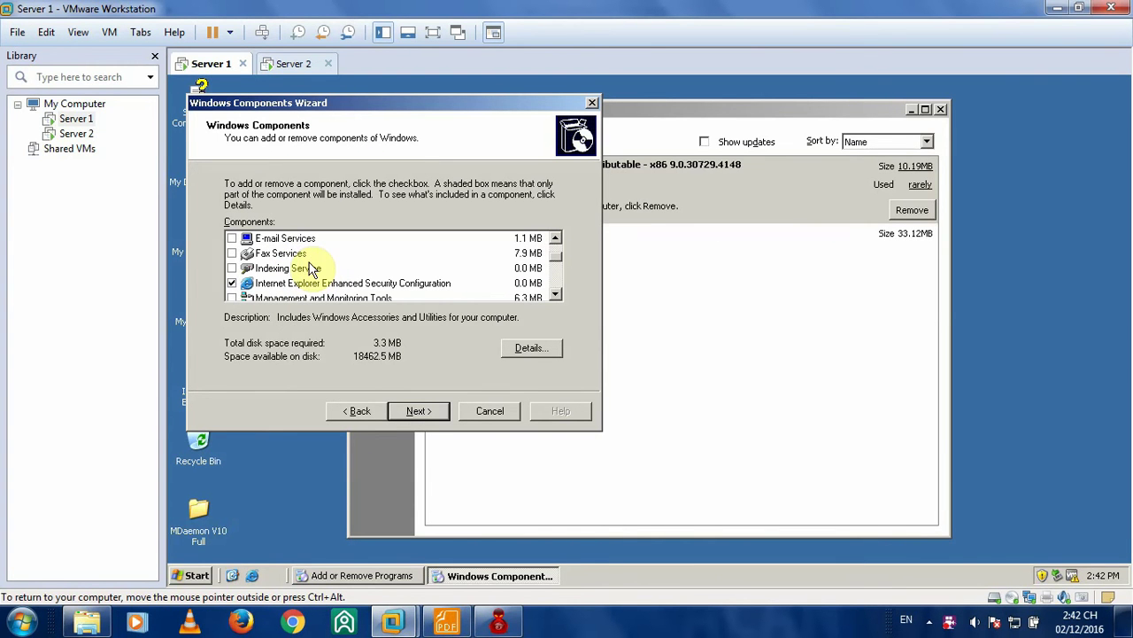
scroll(556, 262, "down", 1)
scroll(554, 265, "down", 1)
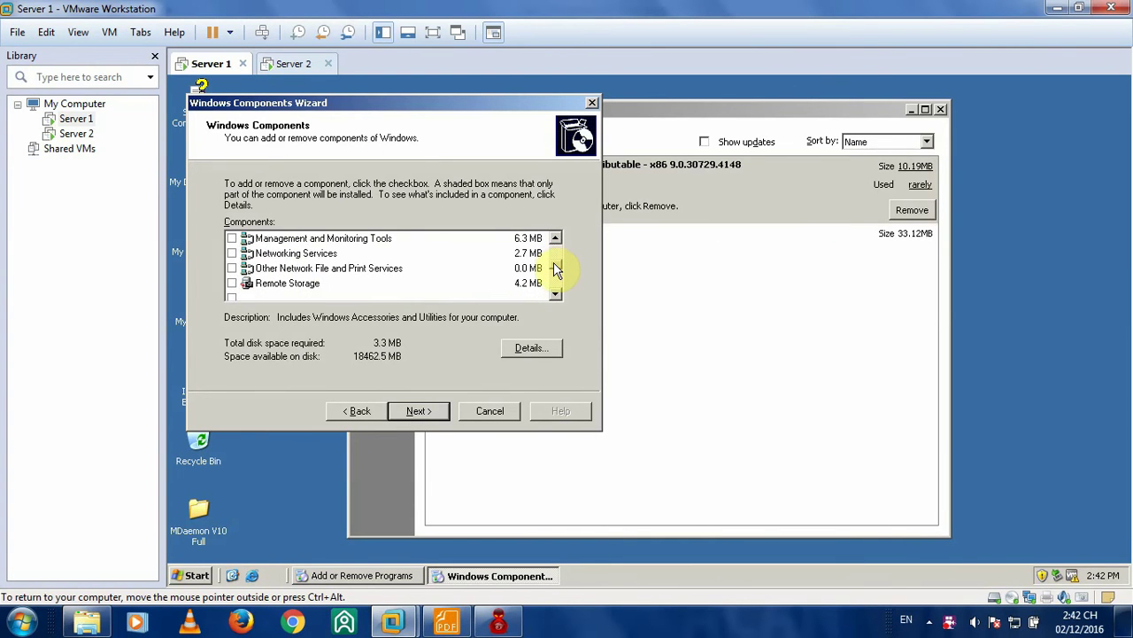
scroll(551, 271, "up", 1)
left_click(276, 270)
double_click(276, 270)
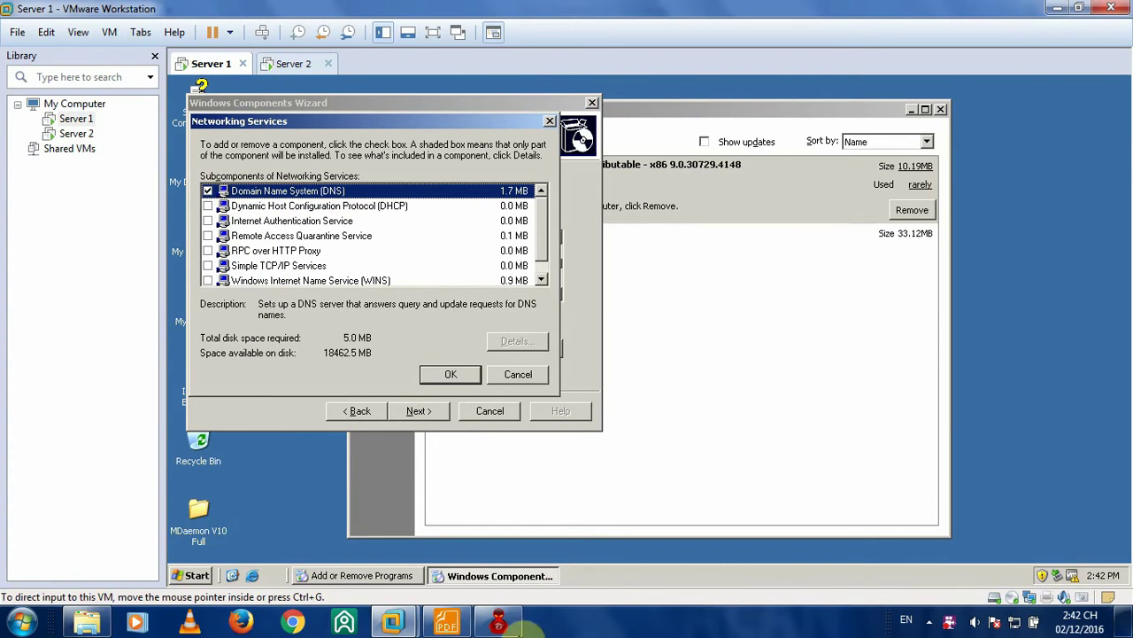
- Check the lab PDF's DNS steps, then tick Domain Name System (DNS) and confirm it
left_click(447, 619)
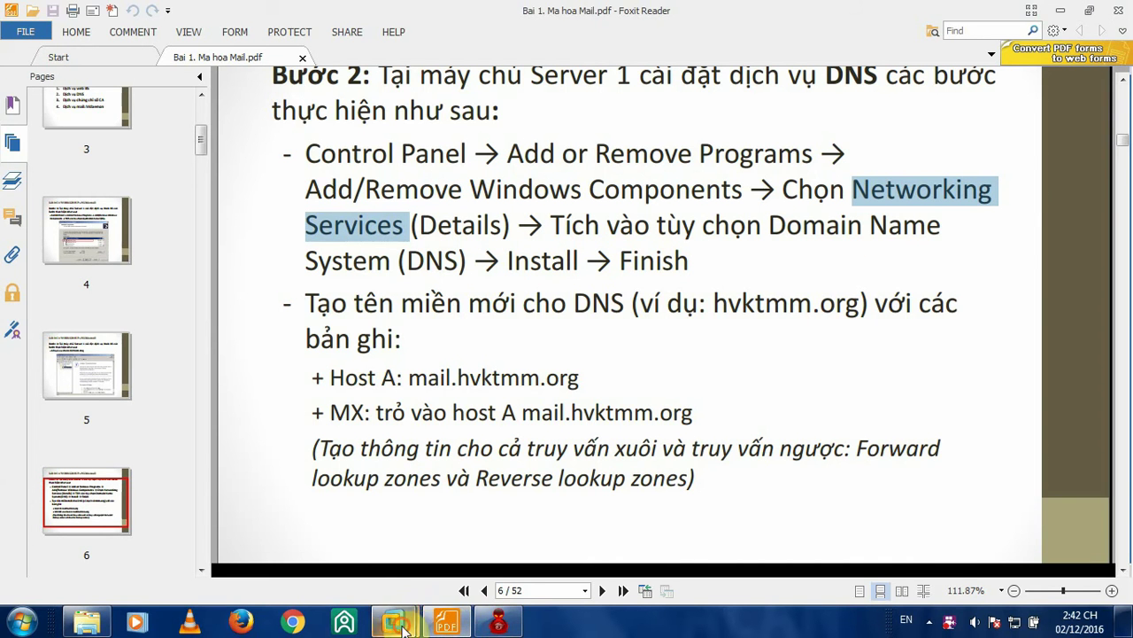
mouse_move(392, 620)
left_click(301, 531)
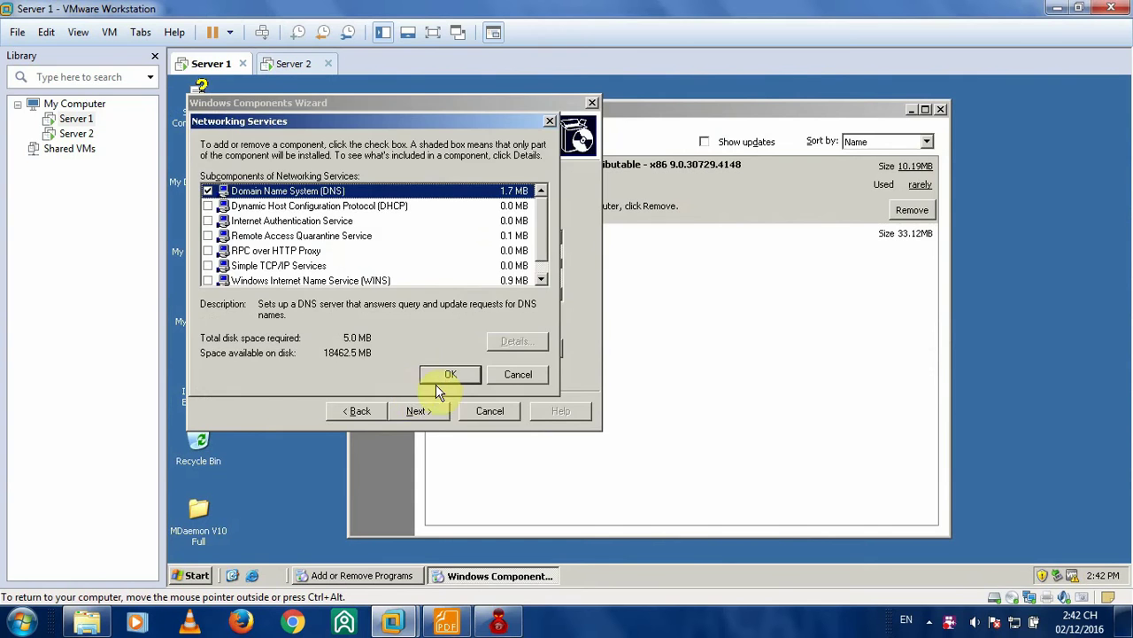
left_click(450, 374)
- Continue the wizard and let the DNS component install on Server 1
left_click(421, 411)
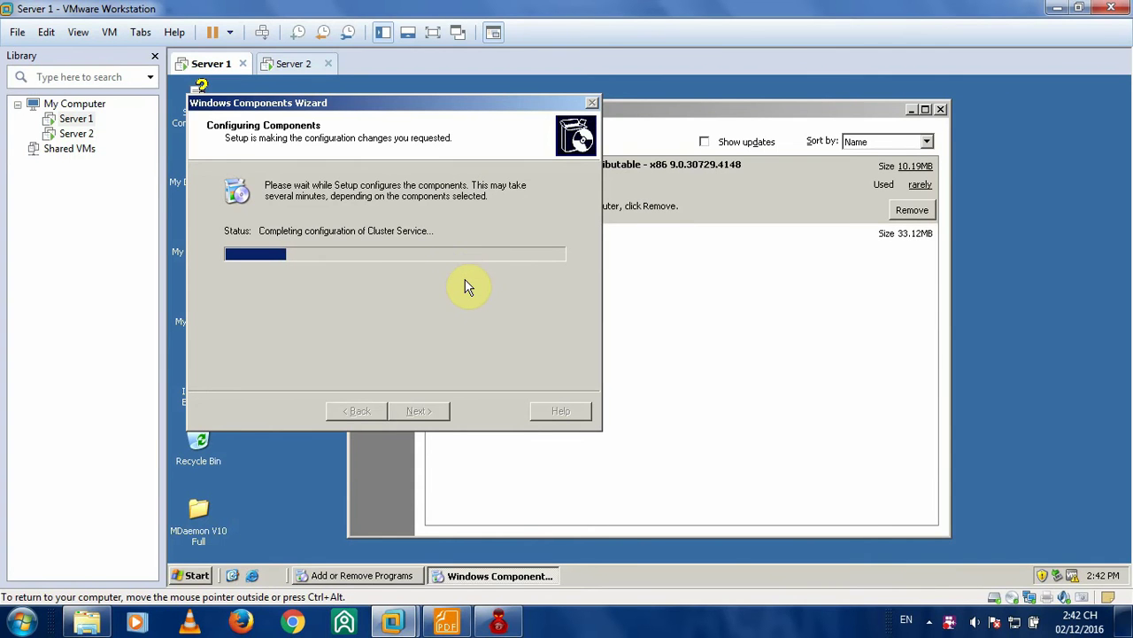
left_click(947, 625)
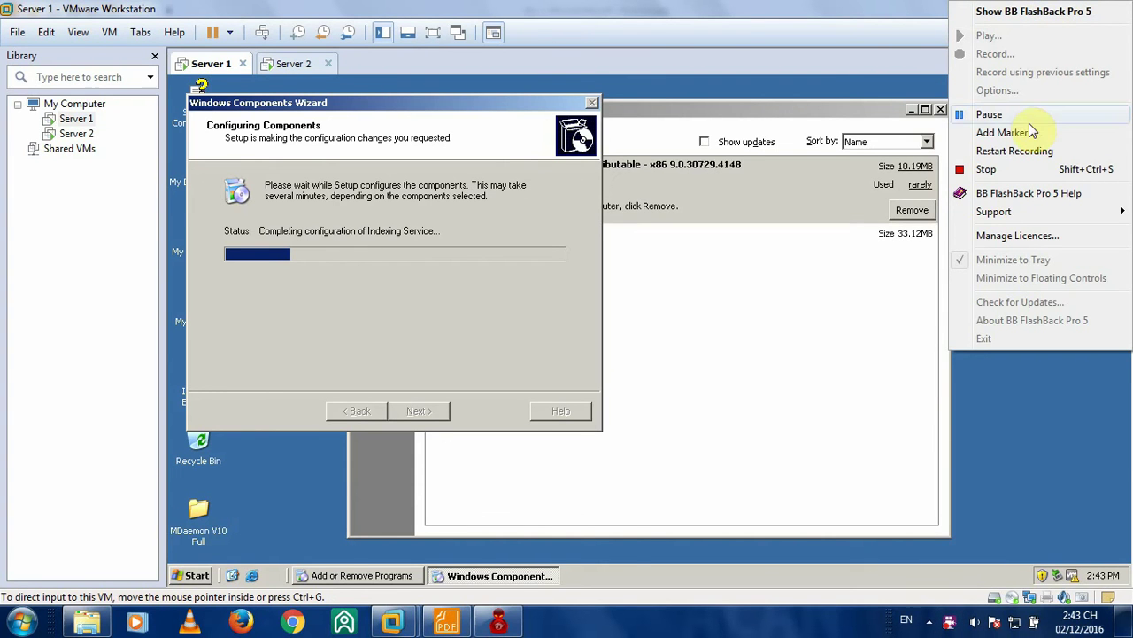
left_click(984, 470)
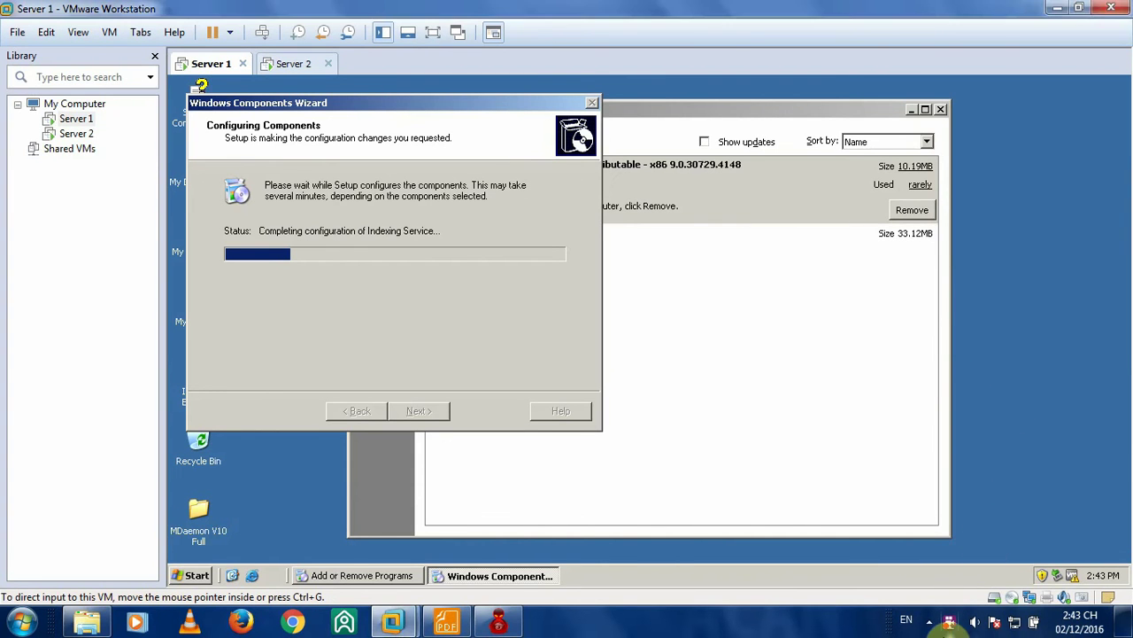
right_click(950, 622)
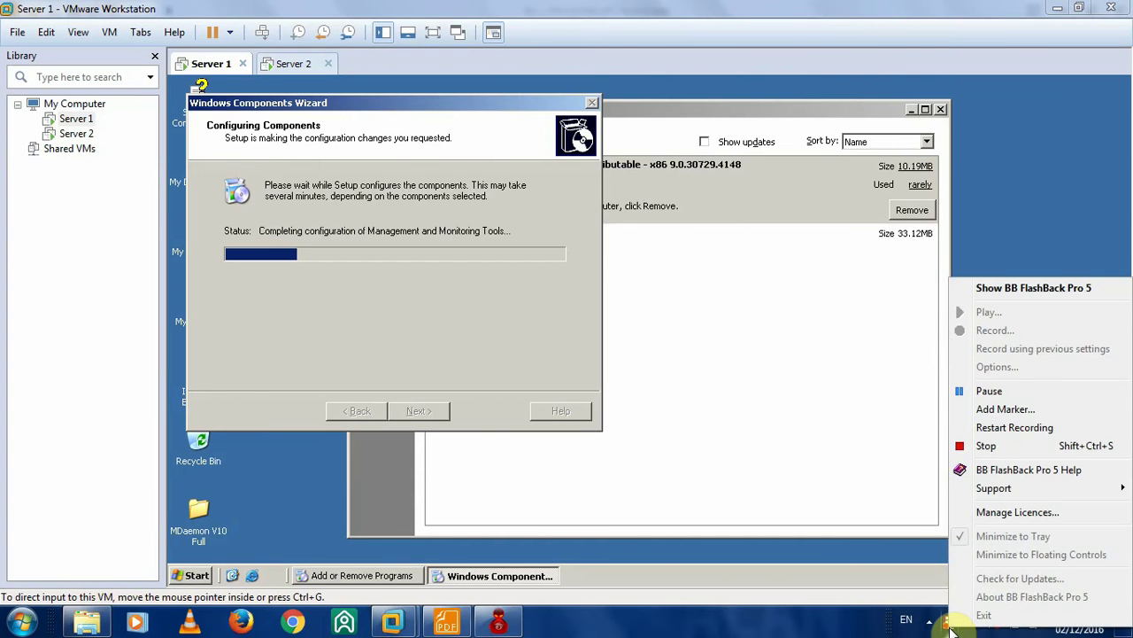
left_click(950, 626)
left_click(941, 158)
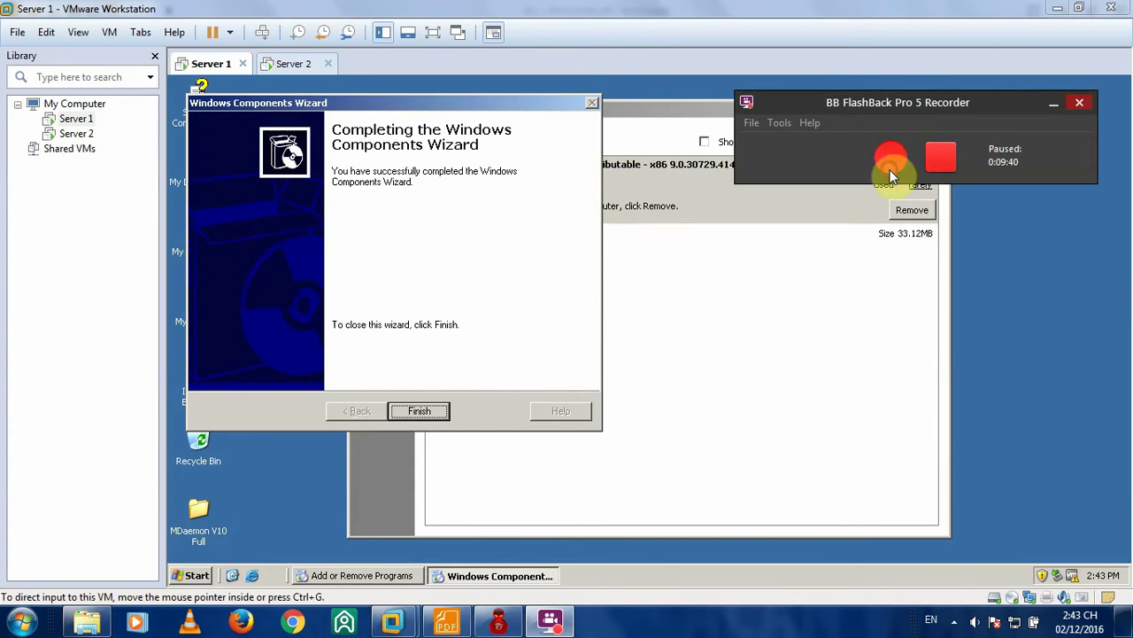
left_click(891, 159)
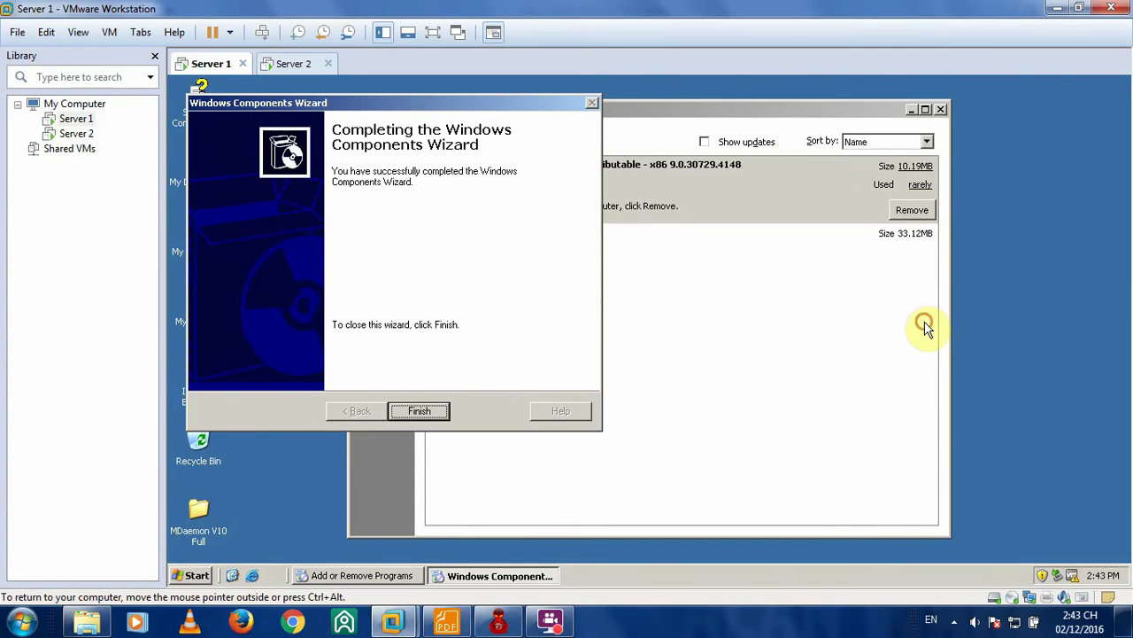
- Finish the components wizard, close Add or Remove Programs, and switch to the lab PDF
left_click(436, 409)
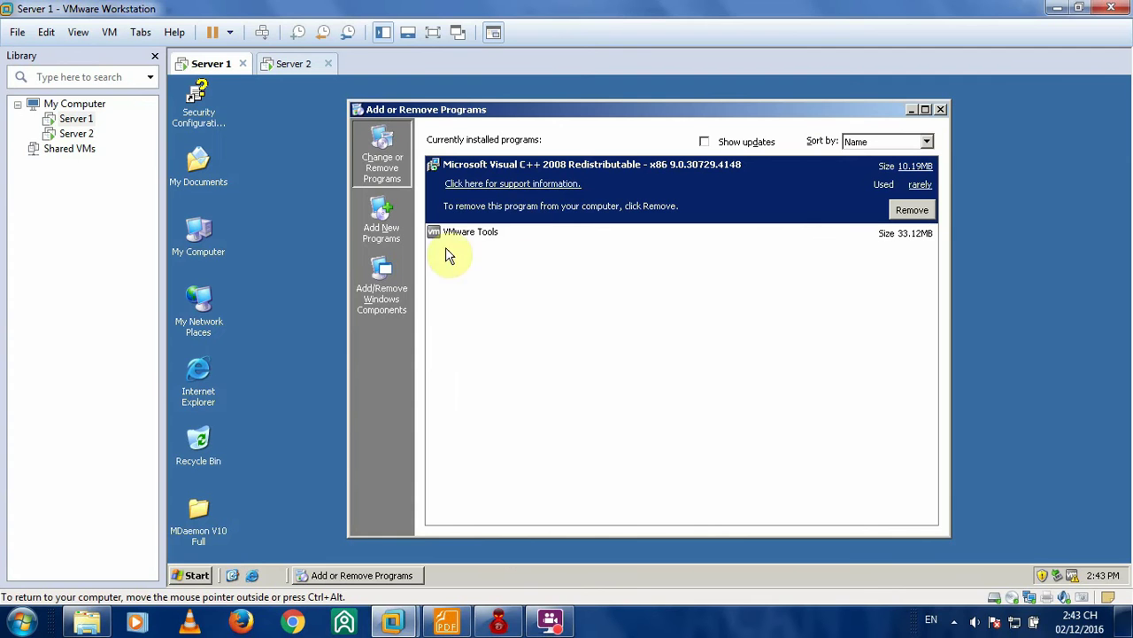
left_click(940, 109)
left_click(446, 623)
scroll(649, 240, "down", 3)
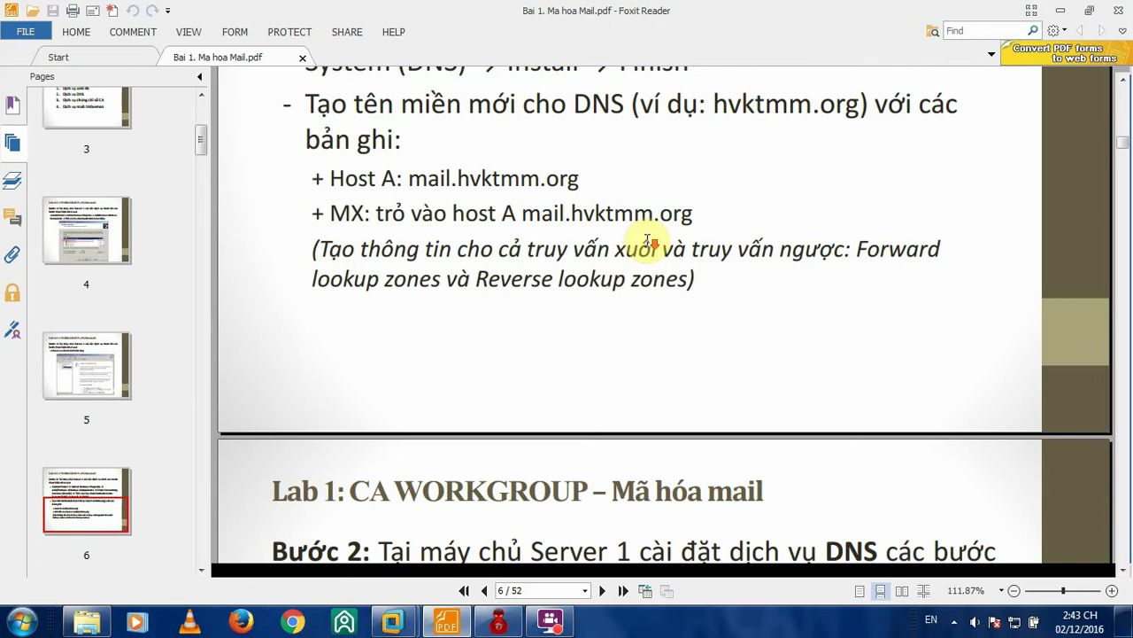
scroll(649, 241, "up", 3)
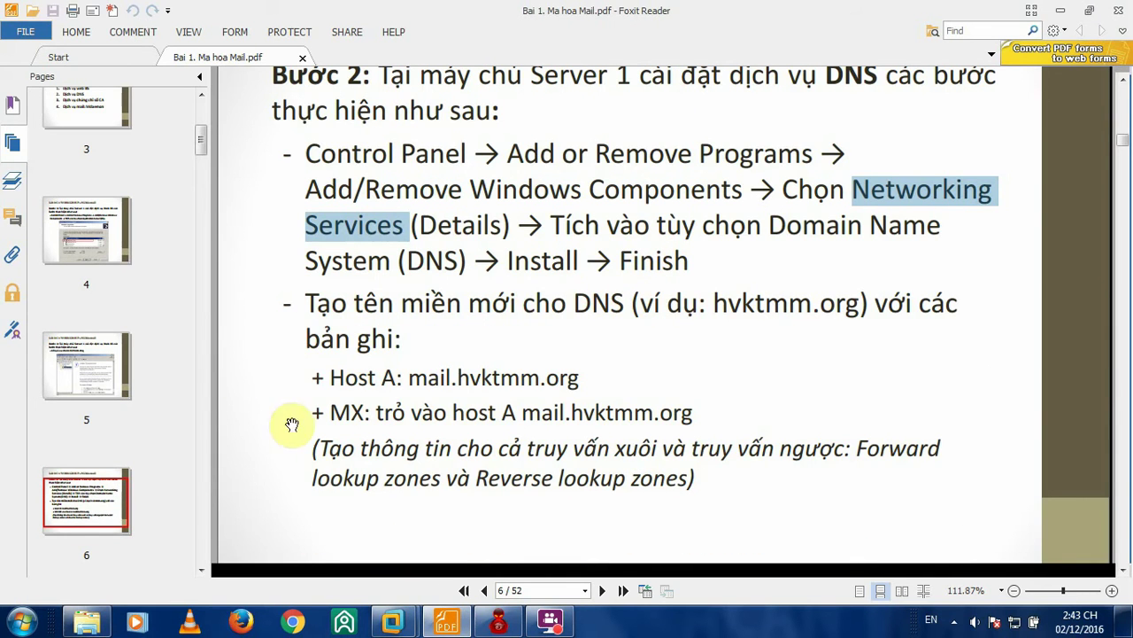
scroll(507, 317, "down", 3)
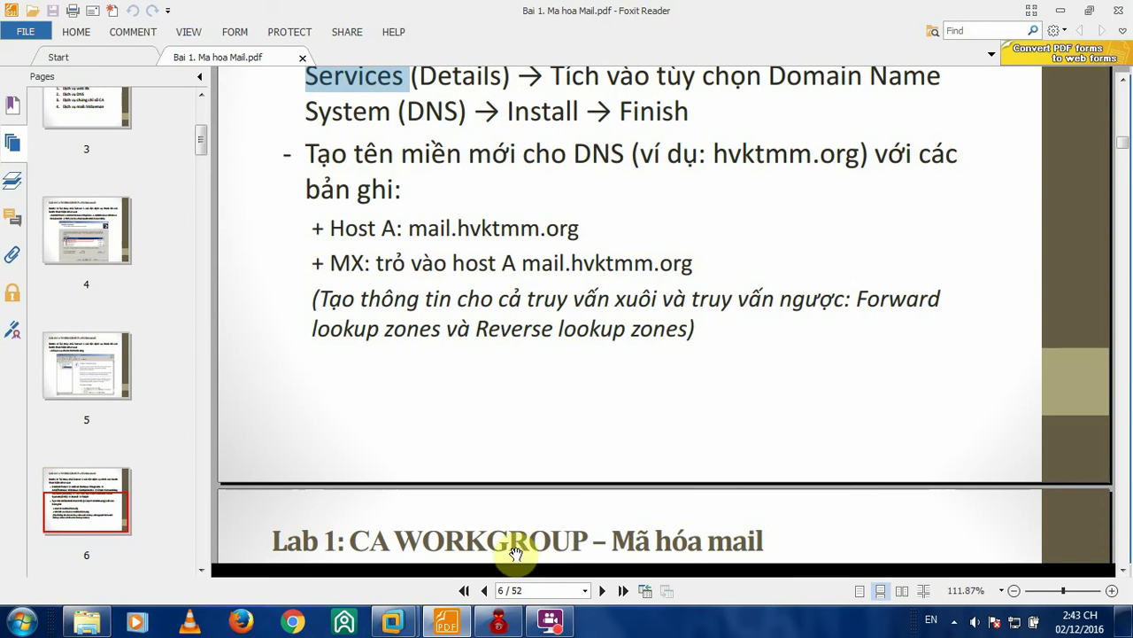
scroll(764, 212, "up", 4)
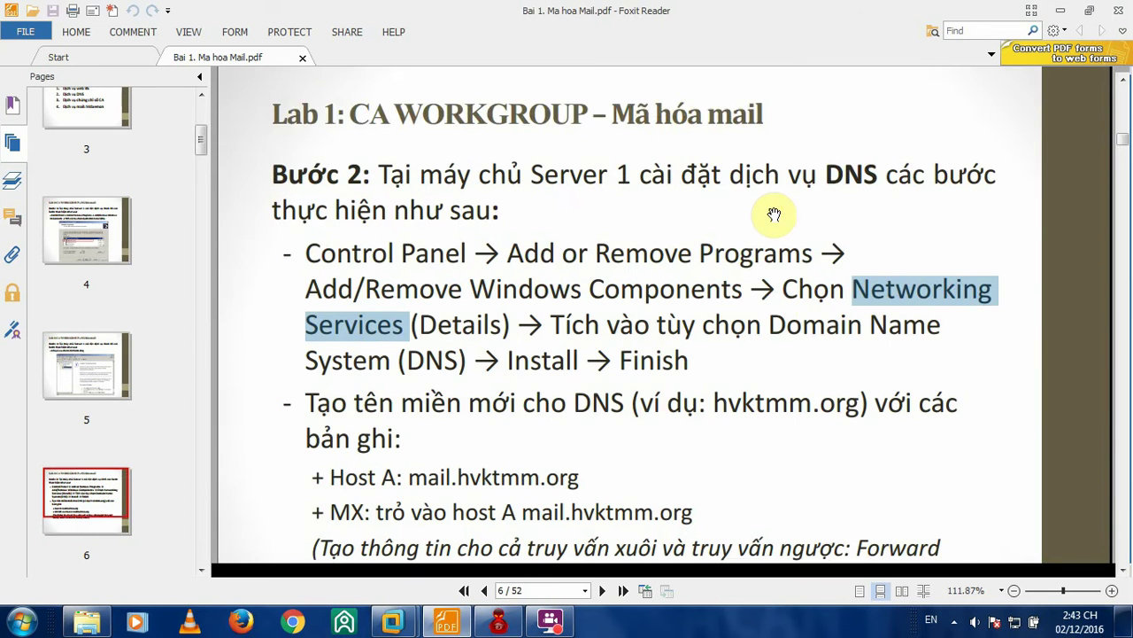
scroll(774, 214, "down", 10)
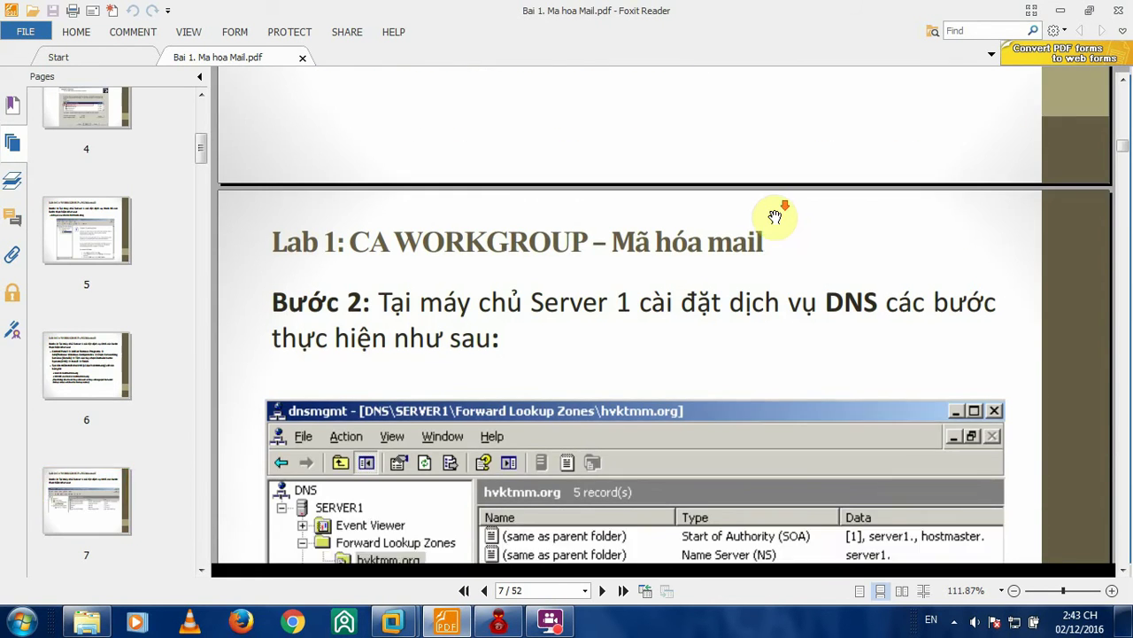
scroll(775, 216, "down", 3)
scroll(775, 215, "up", 9)
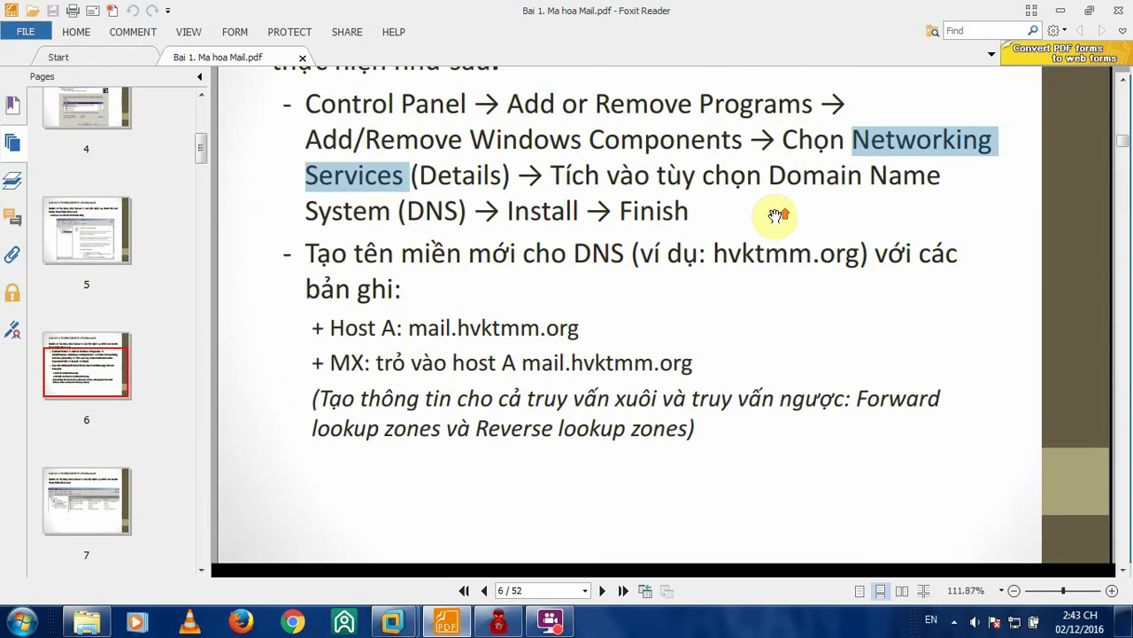
scroll(776, 215, "up", 1)
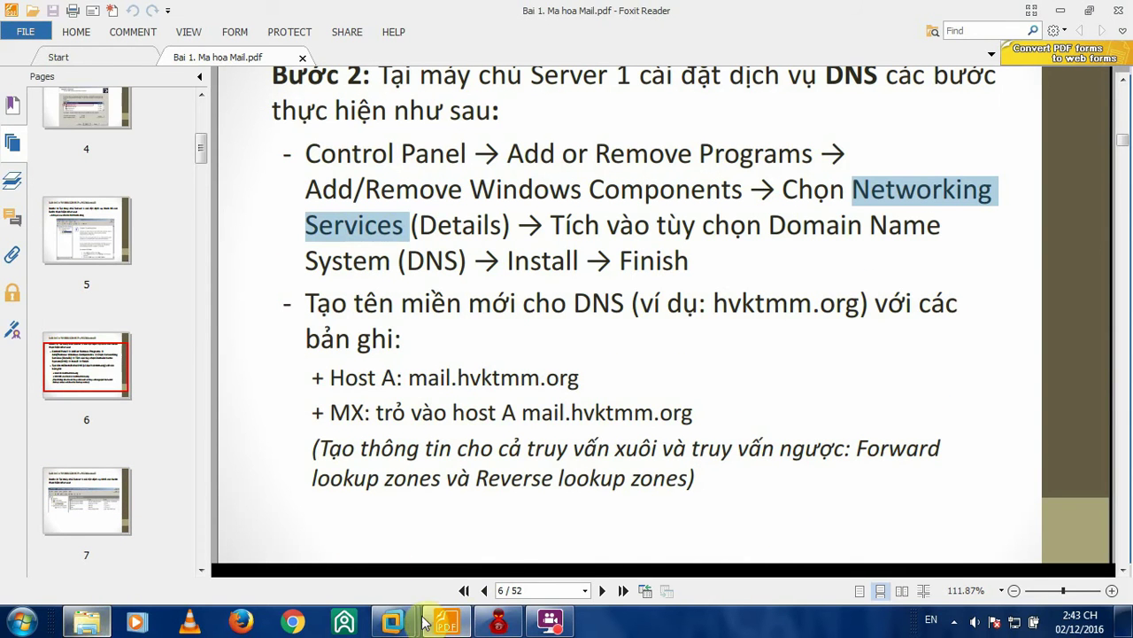
left_click(392, 622)
- Launch the DNS console from Administrative Tools and expand SERVER1's Forward Lookup Zones
left_click(203, 576)
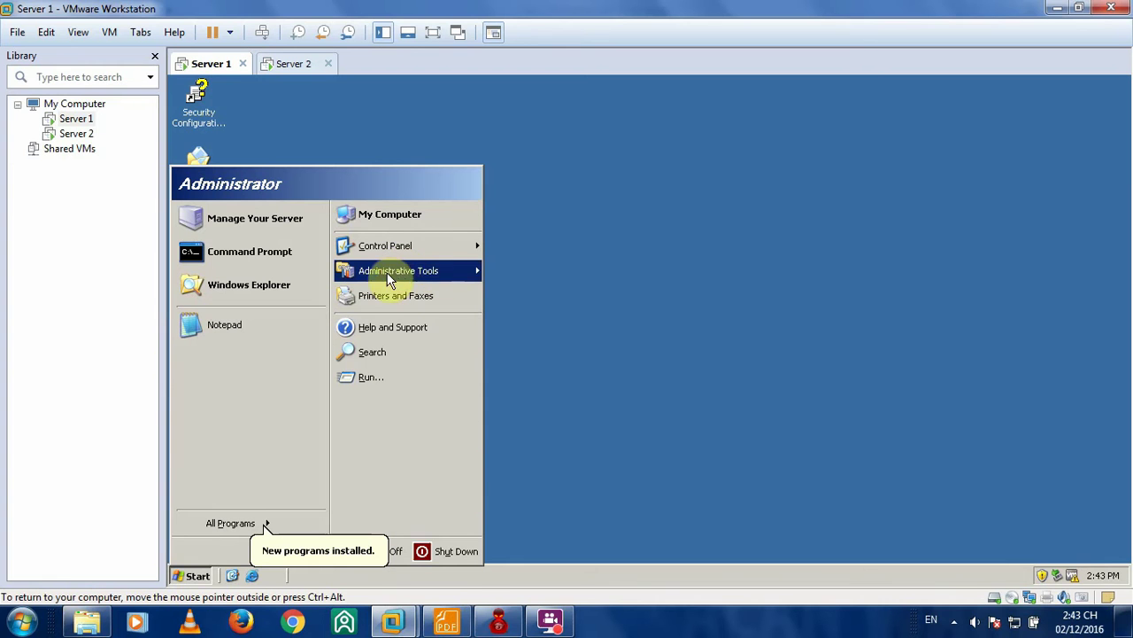
mouse_move(481, 269)
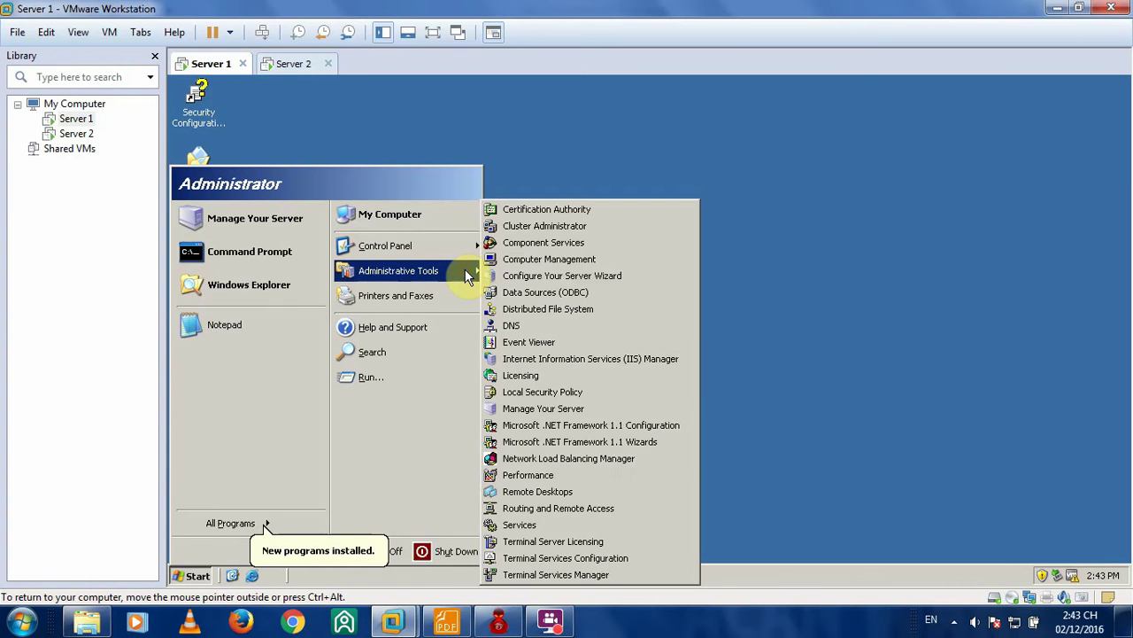
left_click(529, 340)
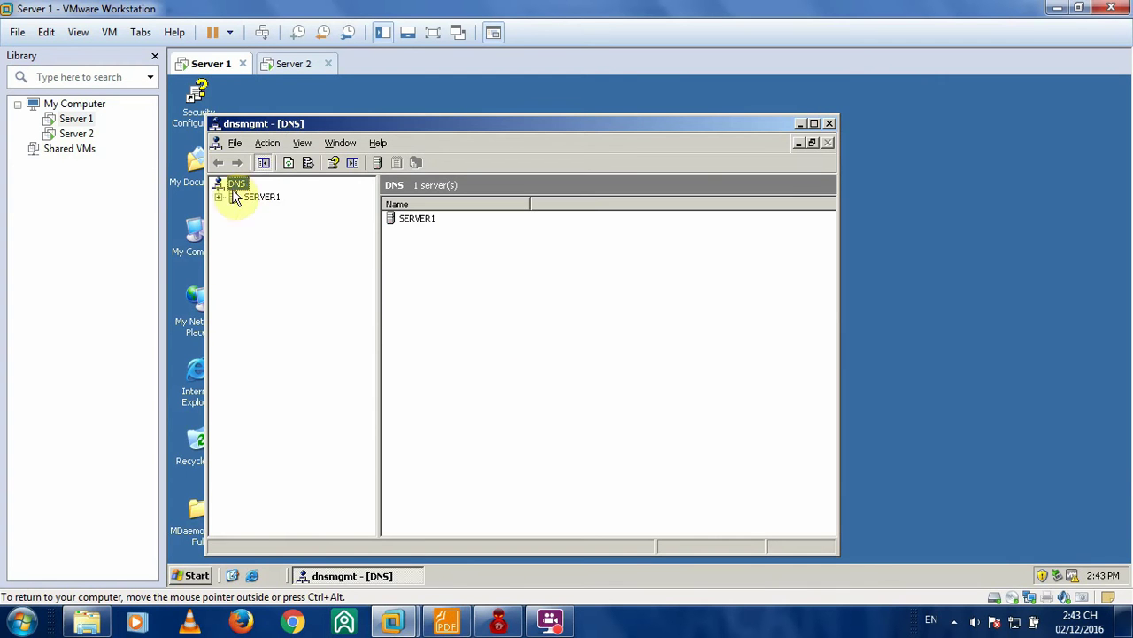
double_click(251, 196)
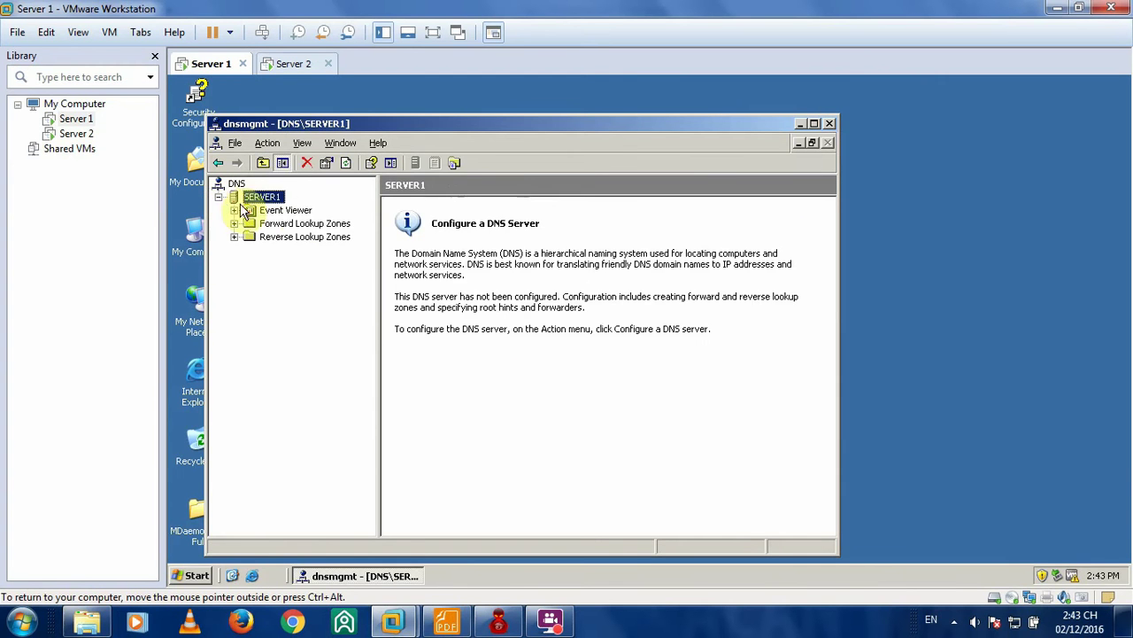
left_click(301, 223)
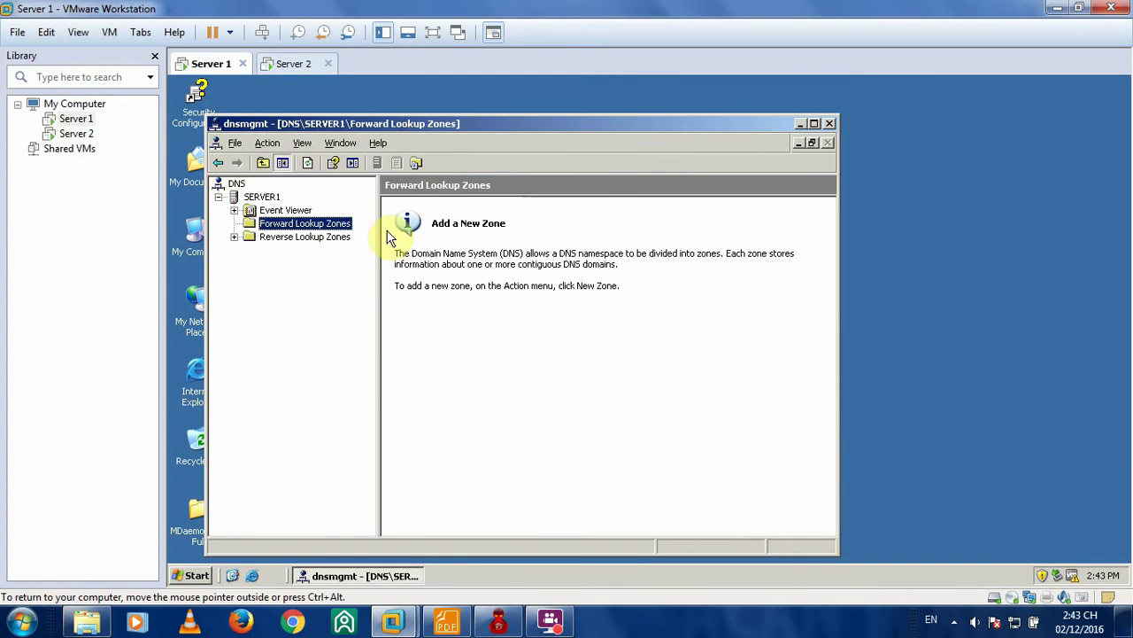
- Start a New Zone under Forward Lookup Zones, keeping the Primary zone type
right_click(312, 228)
left_click(269, 285)
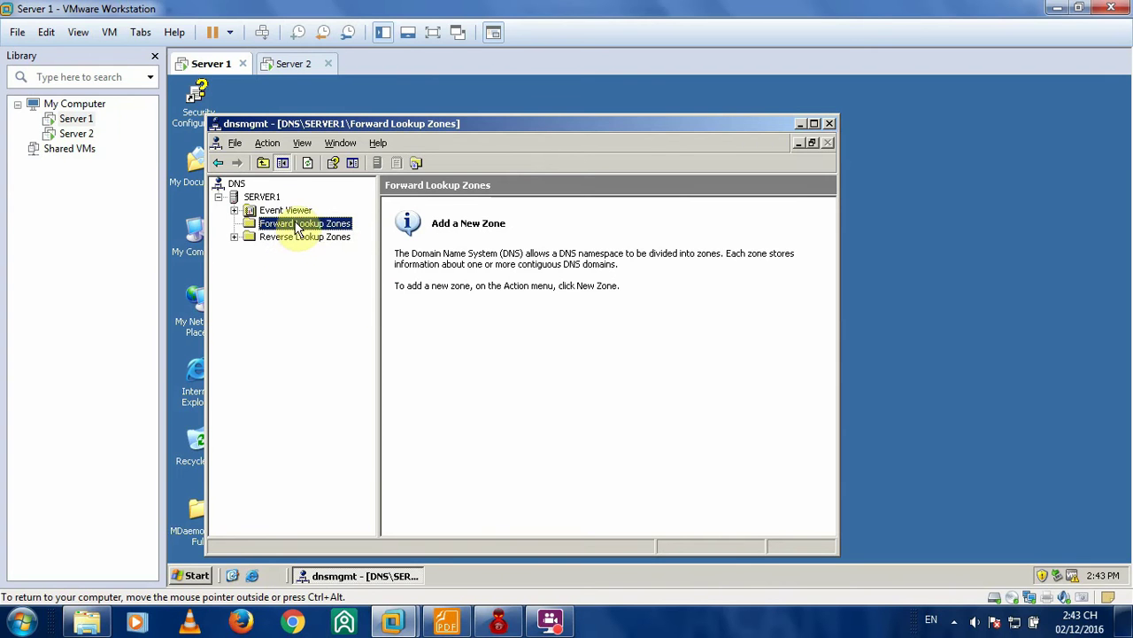
right_click(319, 227)
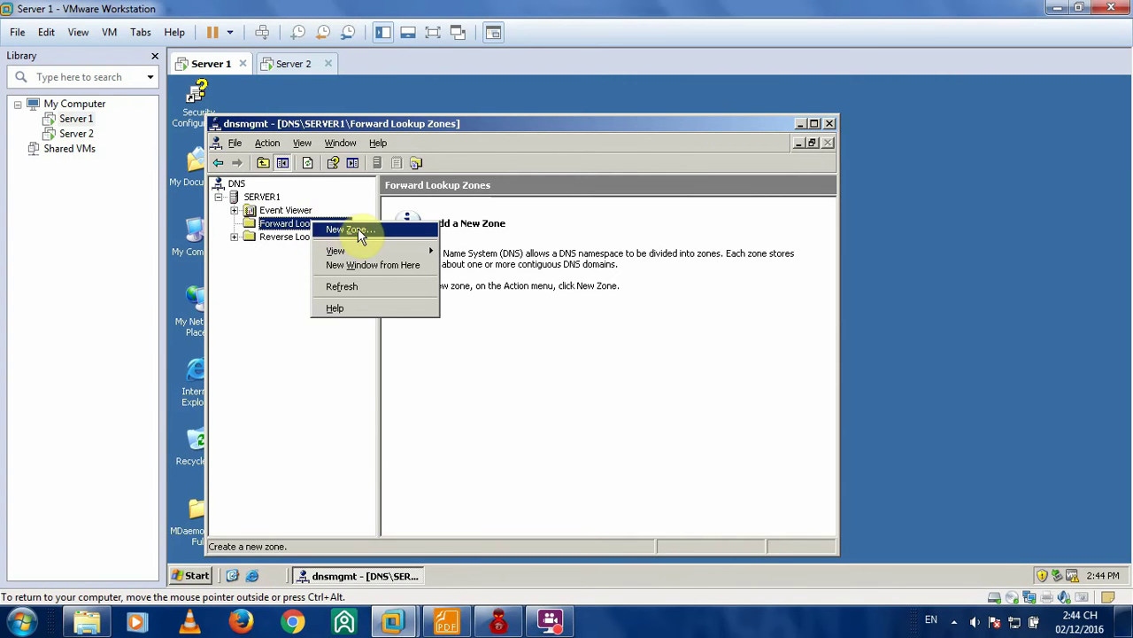
left_click(357, 228)
left_click(467, 432)
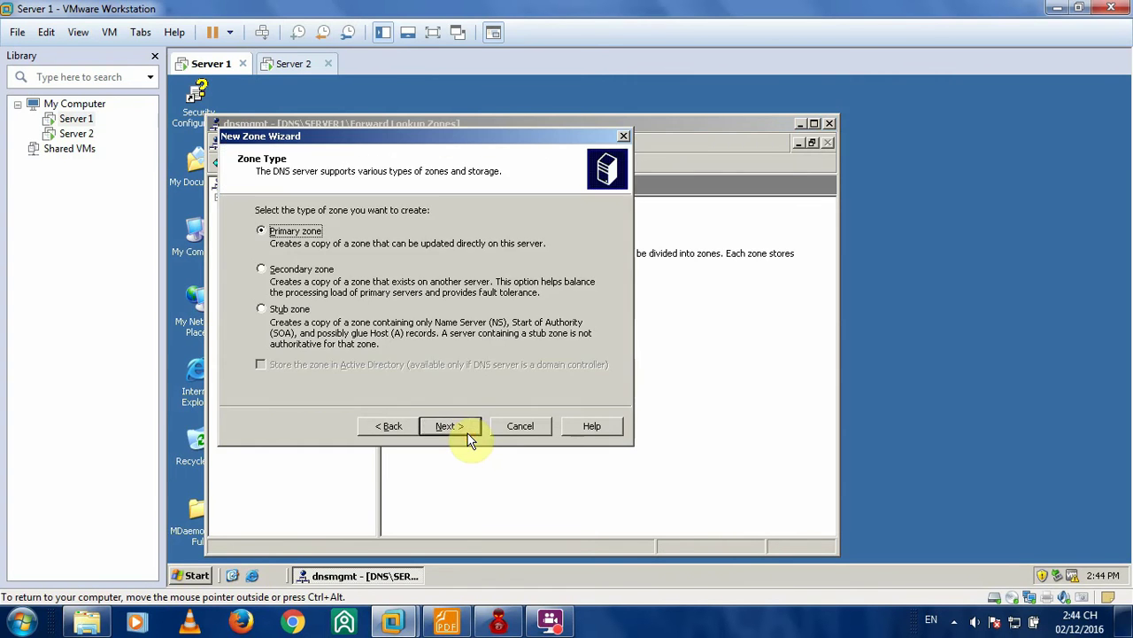
left_click(468, 432)
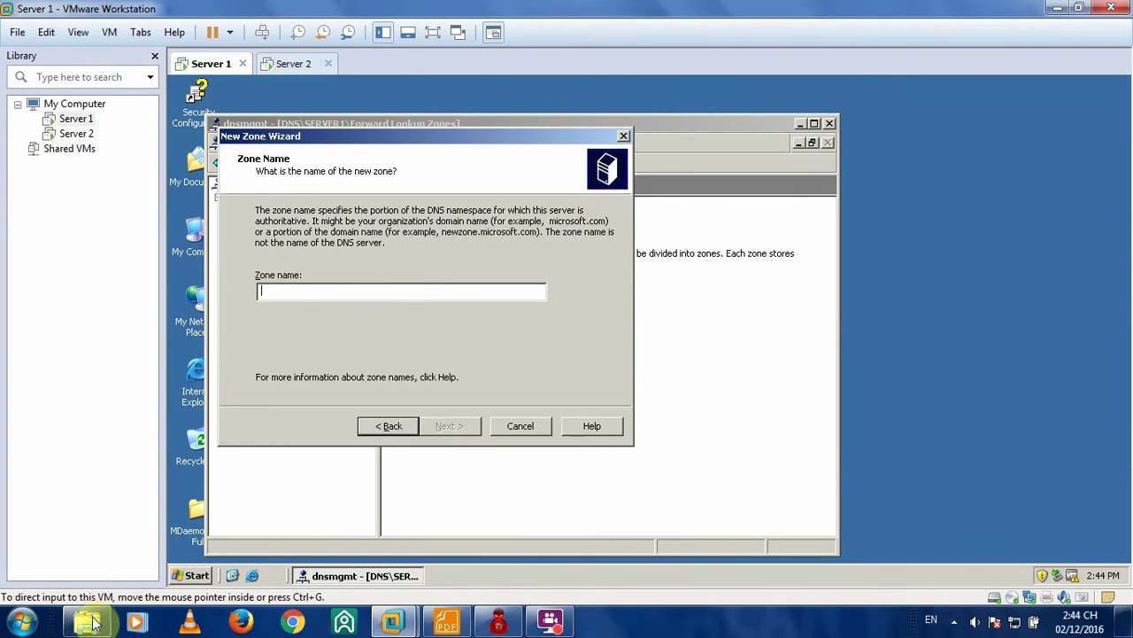
left_click(447, 622)
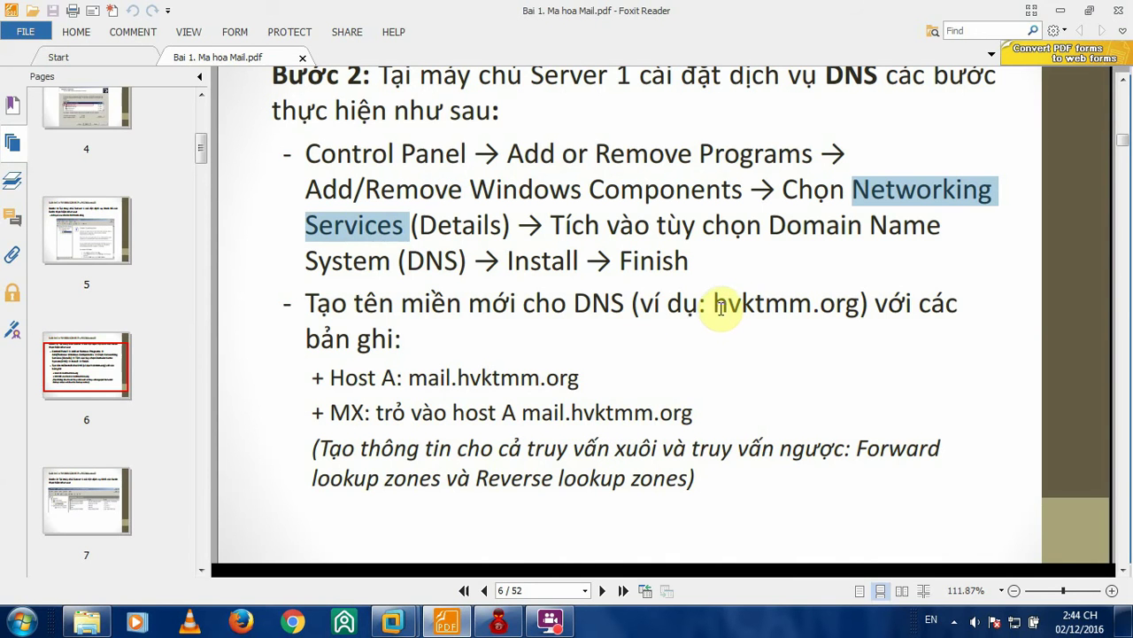
- Copy hvktmm.org from the lab PDF and paste it as Server 1's new zone name
left_click_drag(719, 307, 861, 301)
key("ctrl+c")
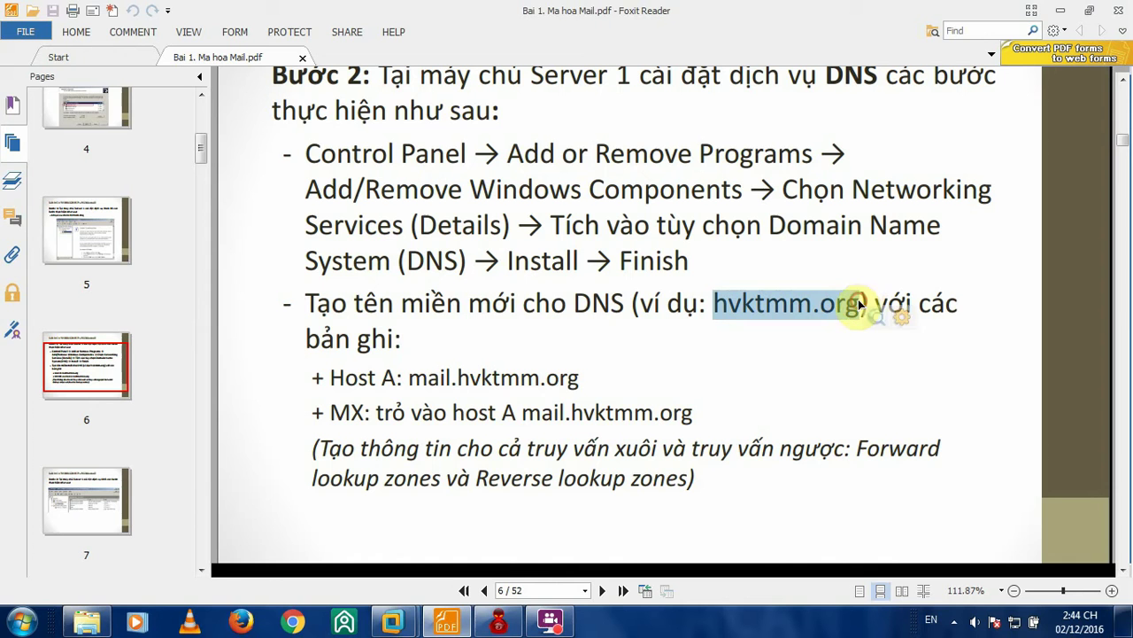
mouse_move(392, 622)
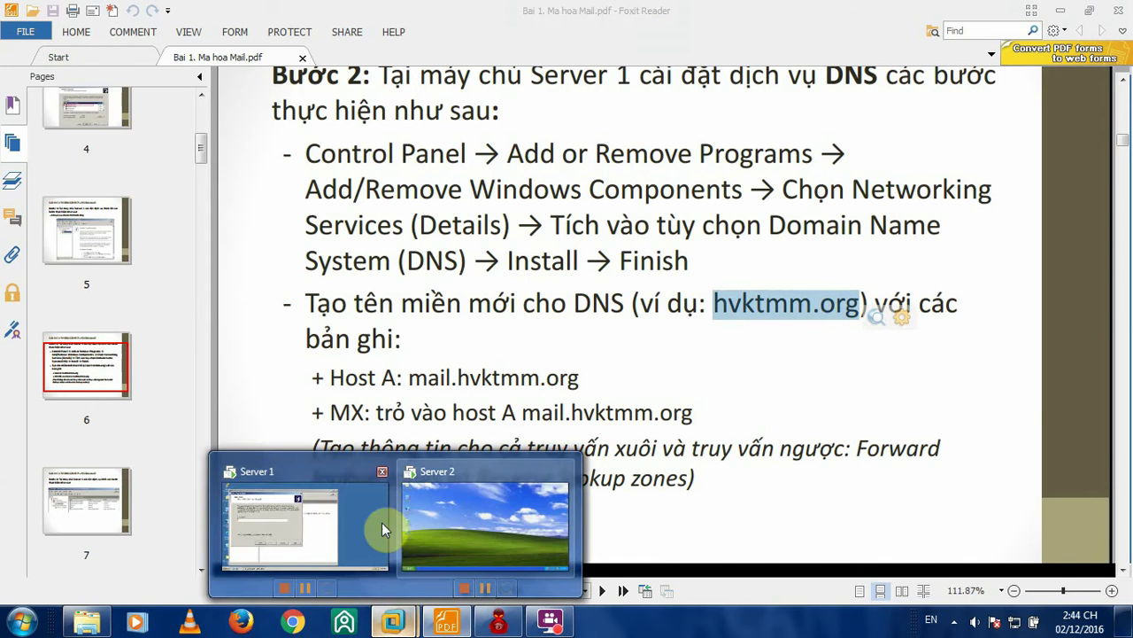
left_click(372, 522)
key("ctrl+v")
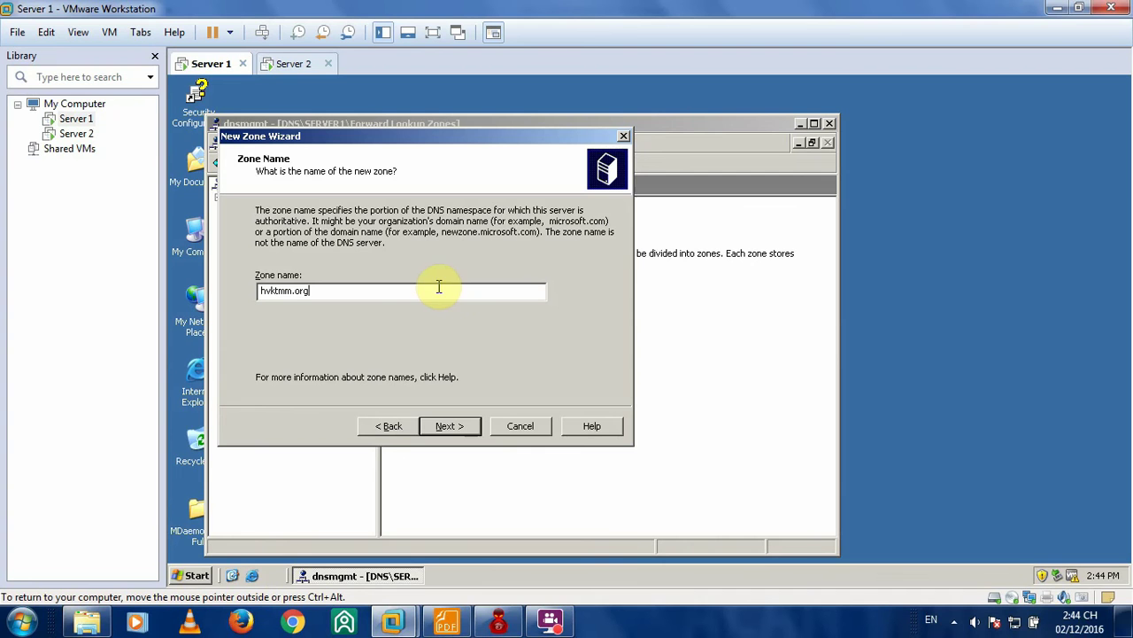
- Create the hvktmm.org zone with default file hvktmm.org.dns and open it to view its records
left_click(450, 426)
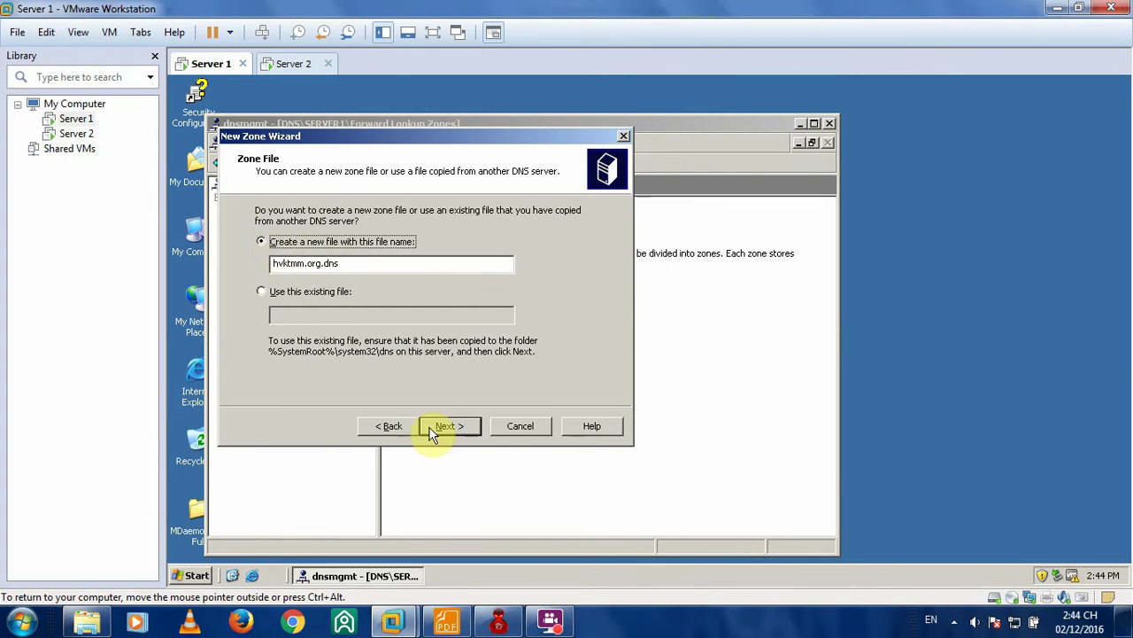
left_click(433, 429)
left_click(461, 426)
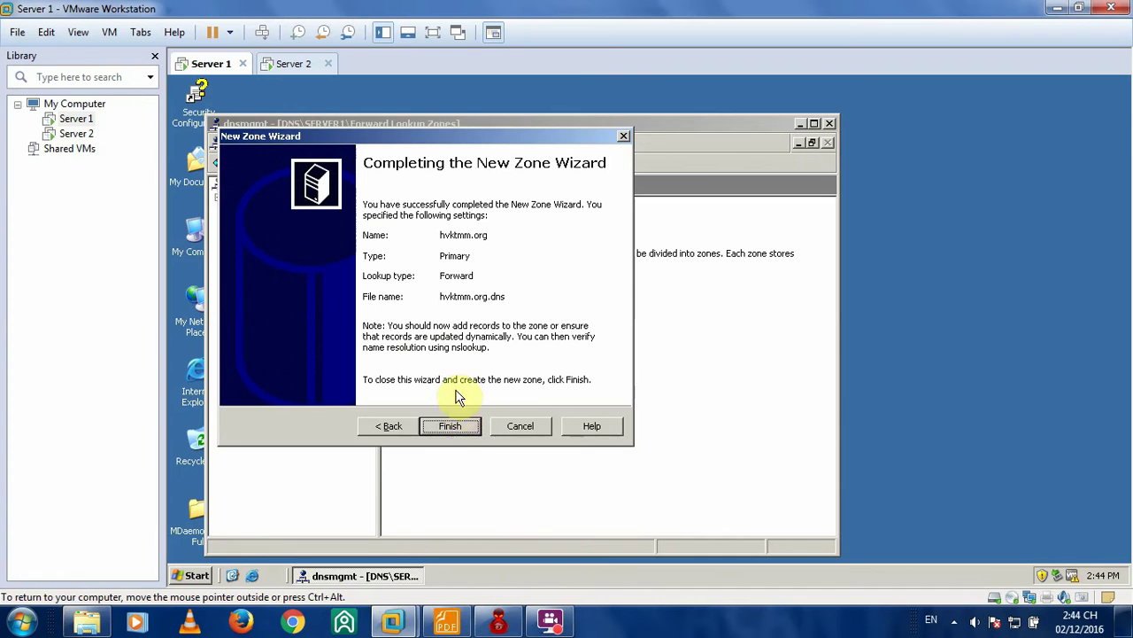
left_click(467, 428)
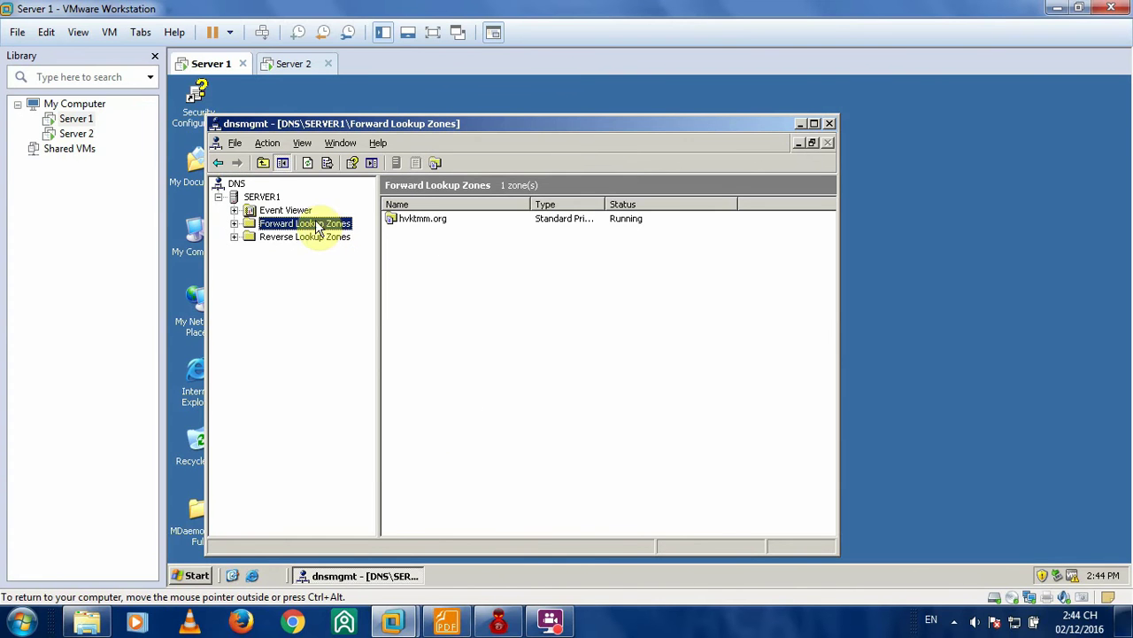
left_click(418, 224)
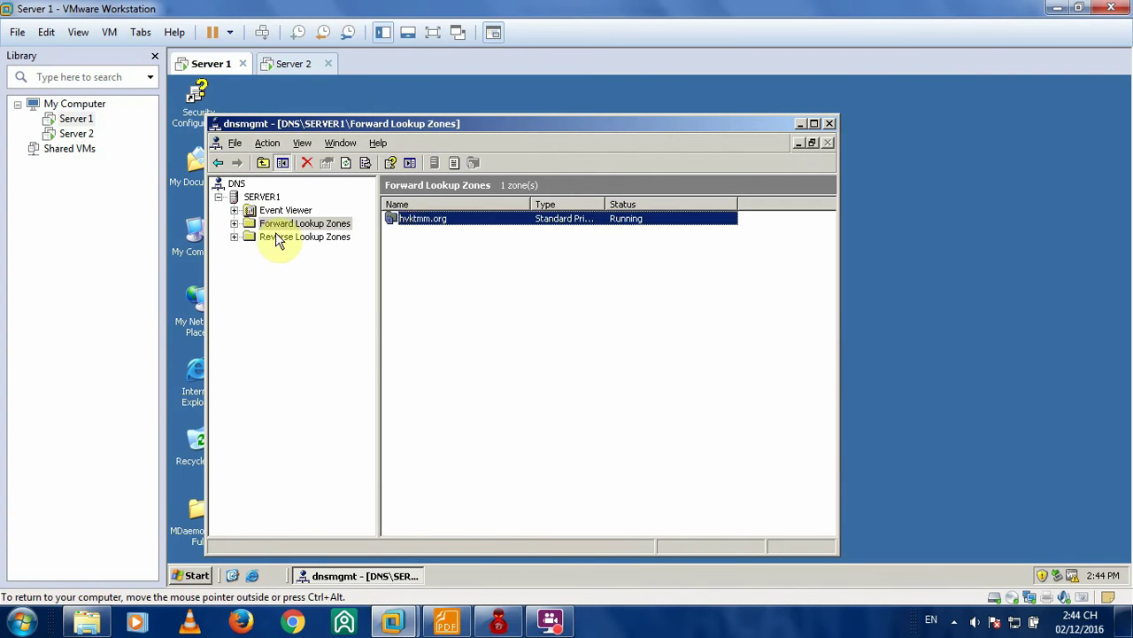
double_click(423, 221)
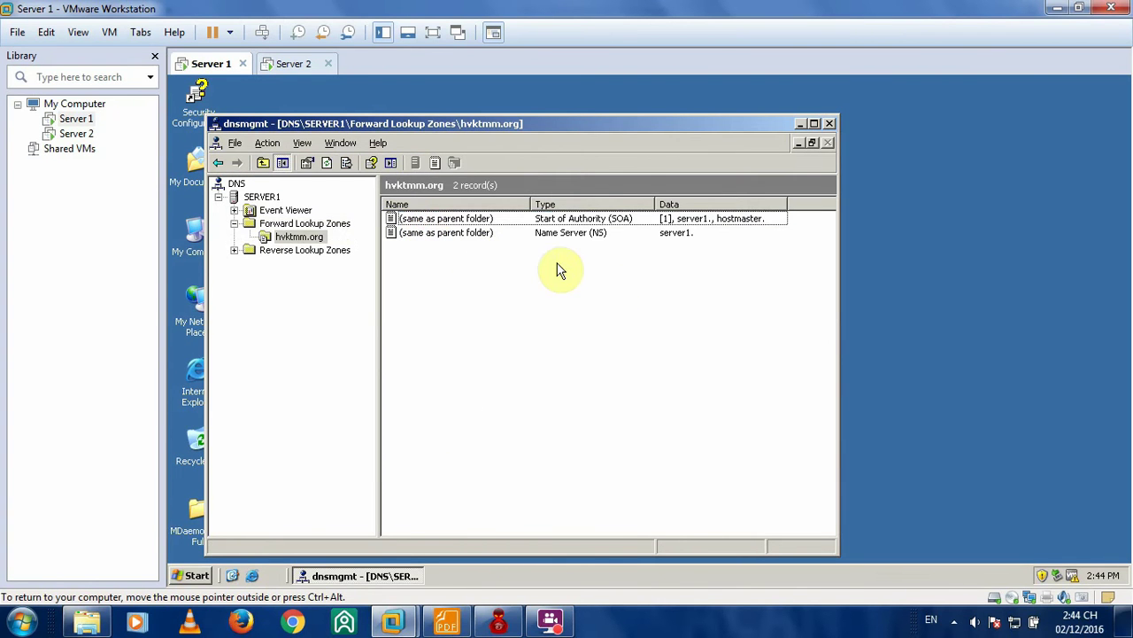
mouse_move(549, 619)
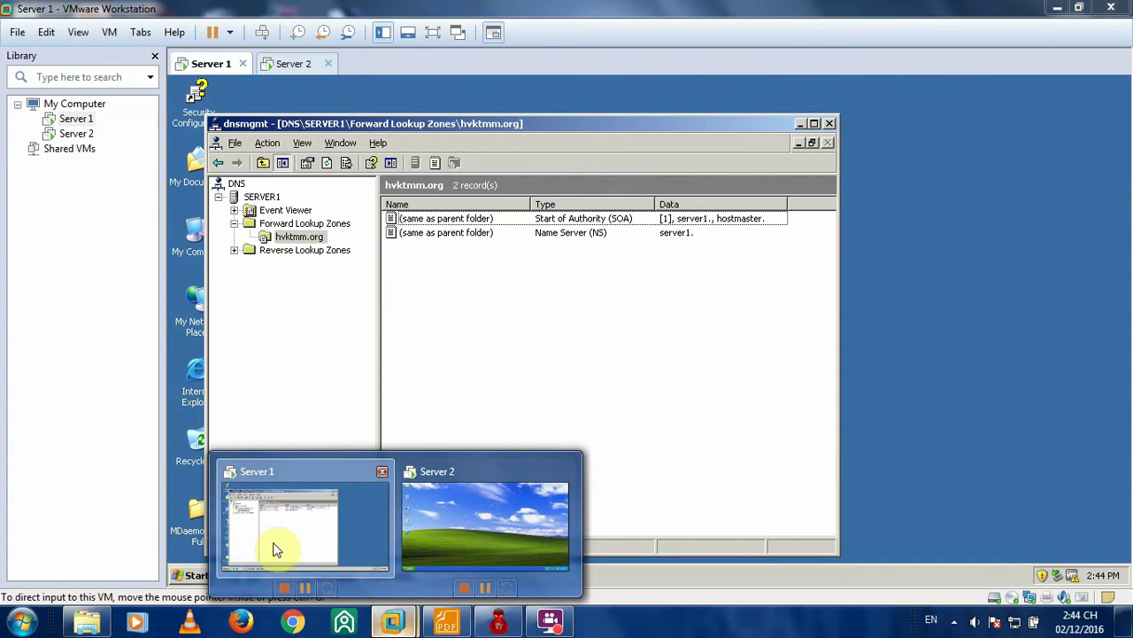
- Scroll the lab guide to page 7's reference hvktmm.org zone, then return to Server 1
left_click(446, 619)
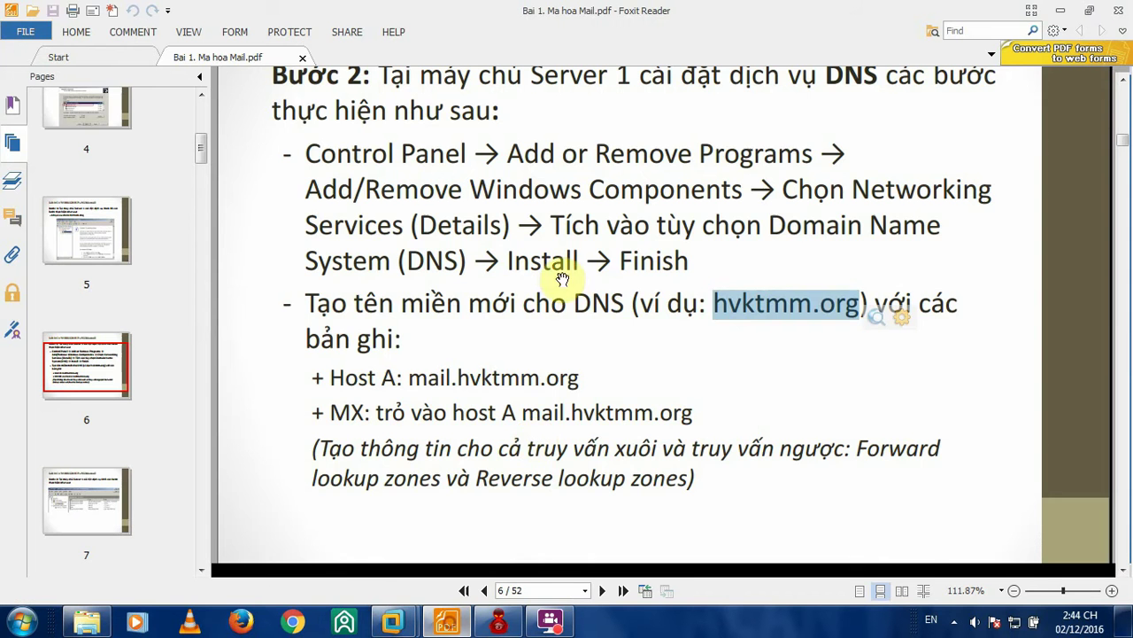
scroll(589, 279, "down", 2)
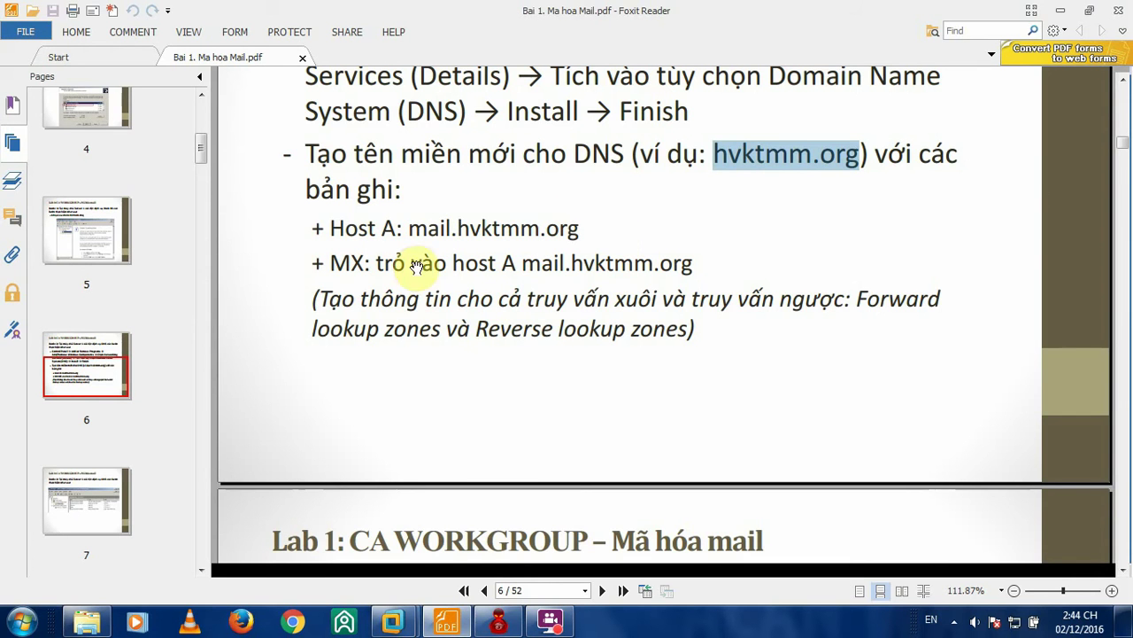
scroll(640, 253, "down", 6)
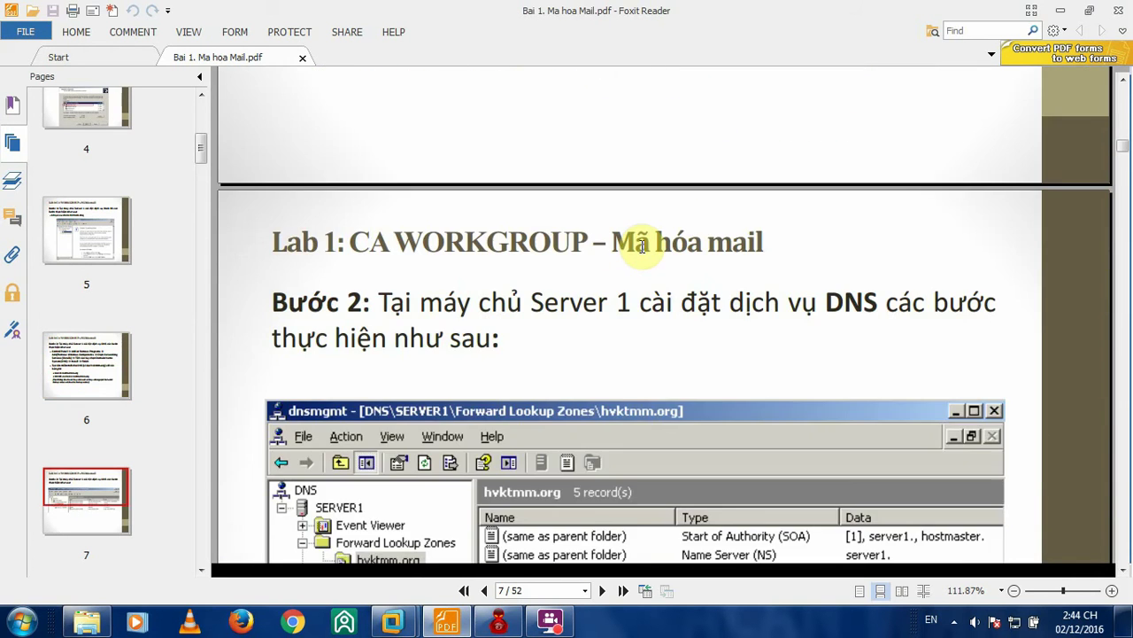
scroll(642, 244, "down", 5)
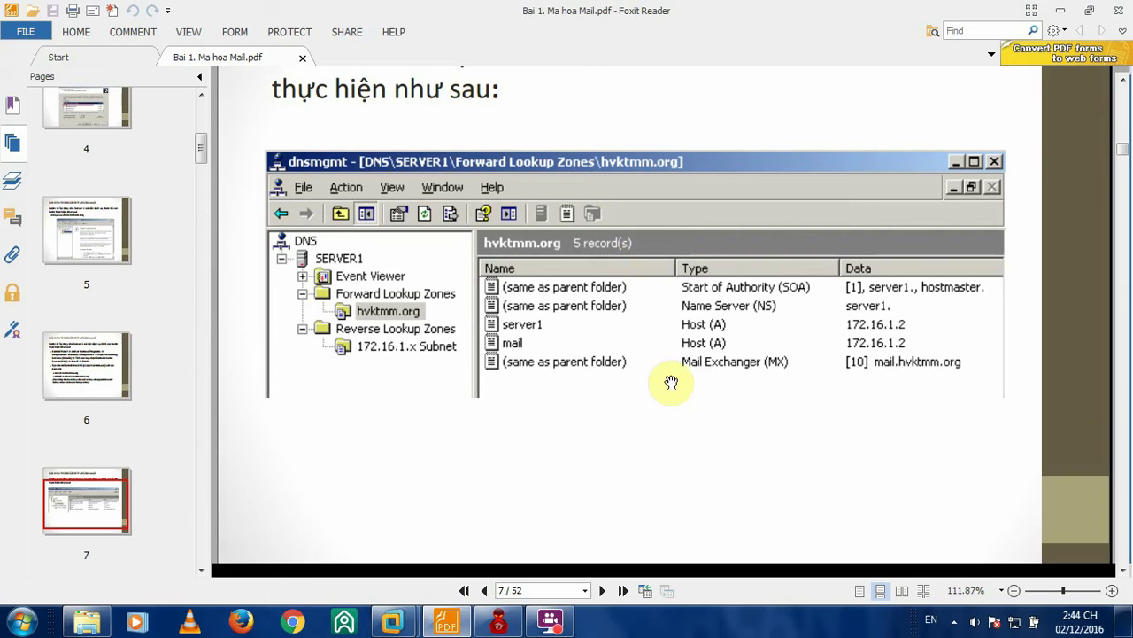
scroll(670, 381, "down", 1)
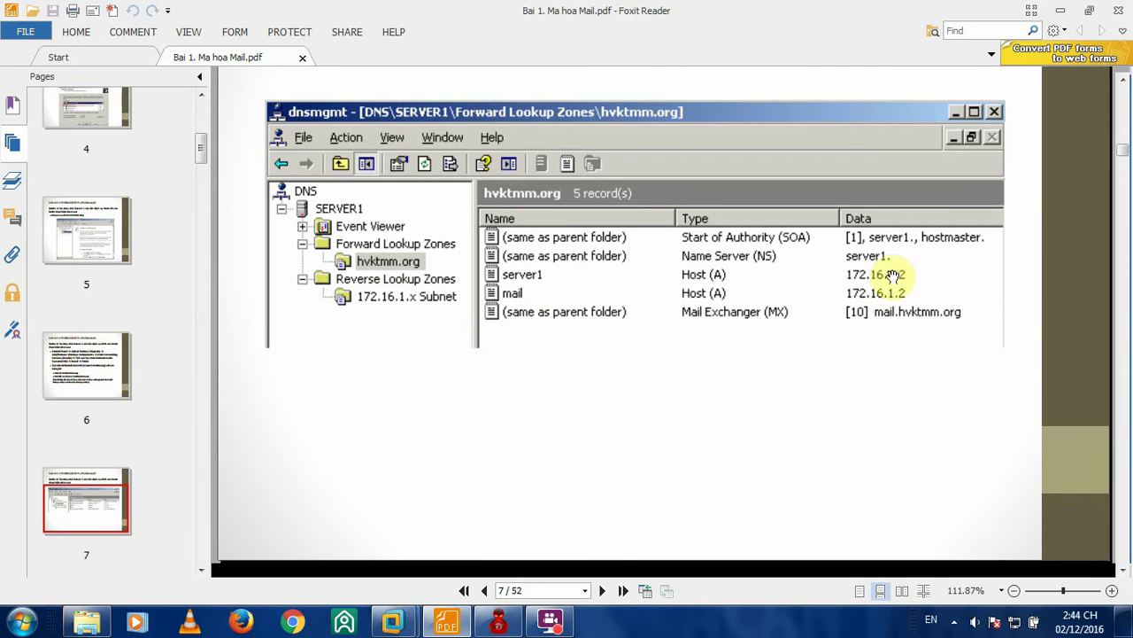
left_click(392, 623)
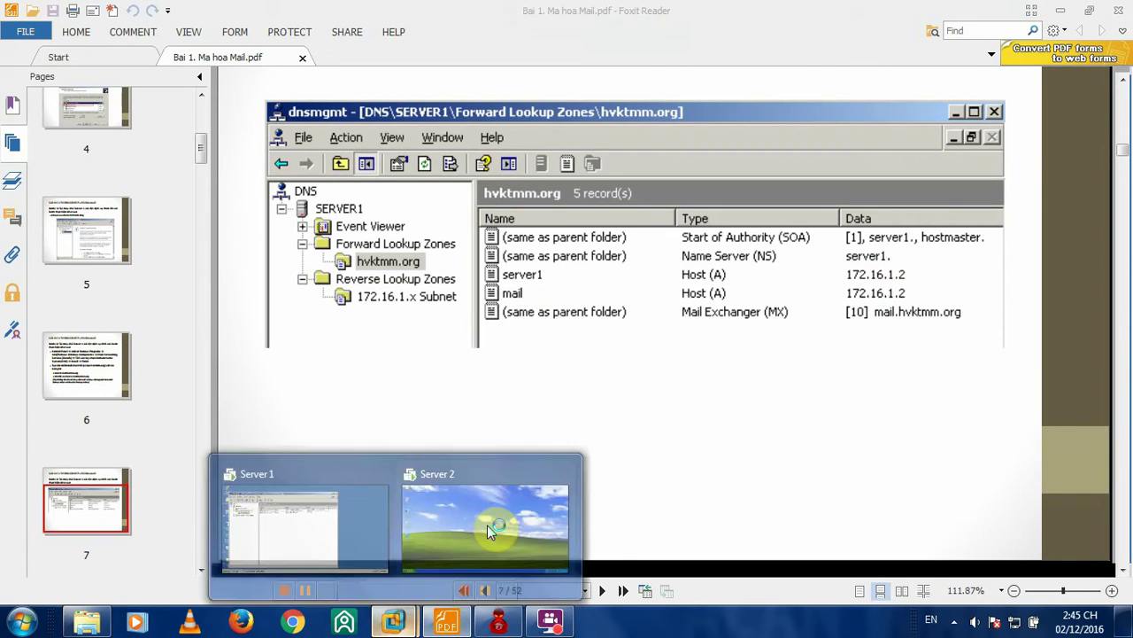
left_click(255, 492)
- Add a host (A) record server1 at 172.16.1.2 to the hvktmm.org zone
right_click(464, 252)
right_click(428, 280)
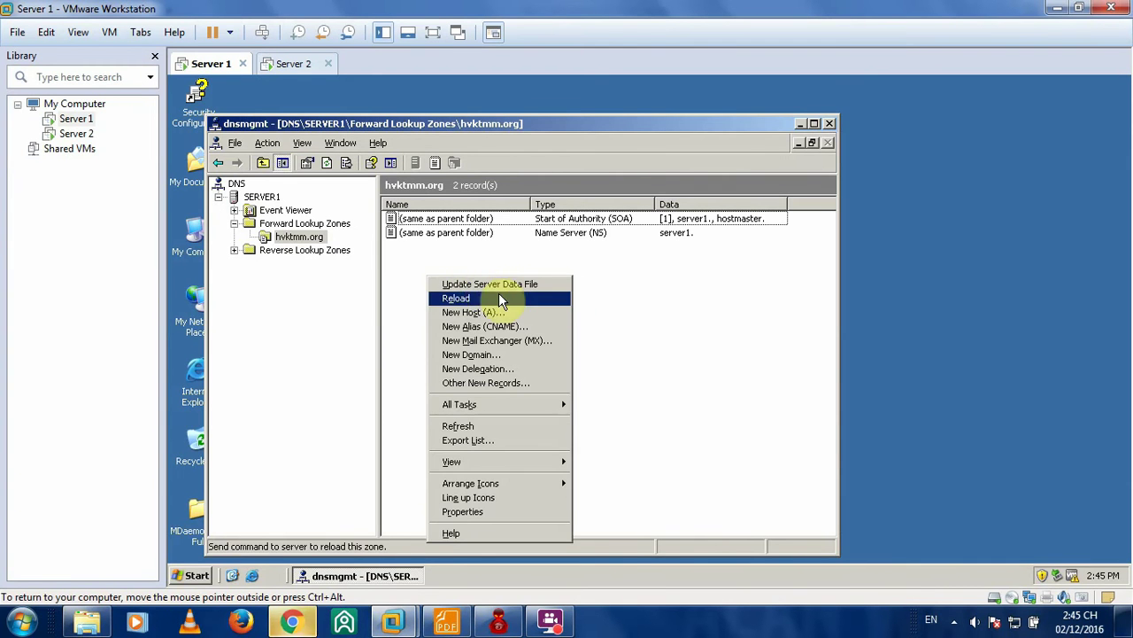
right_click(670, 277)
left_click(466, 253)
right_click(451, 235)
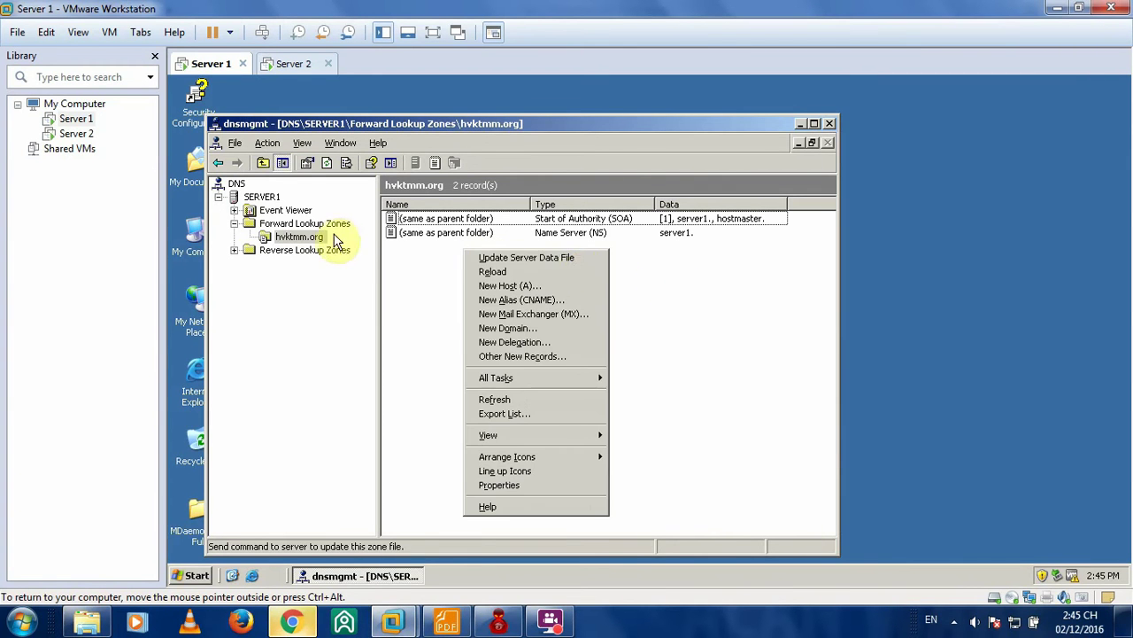
right_click(319, 236)
left_click(607, 289)
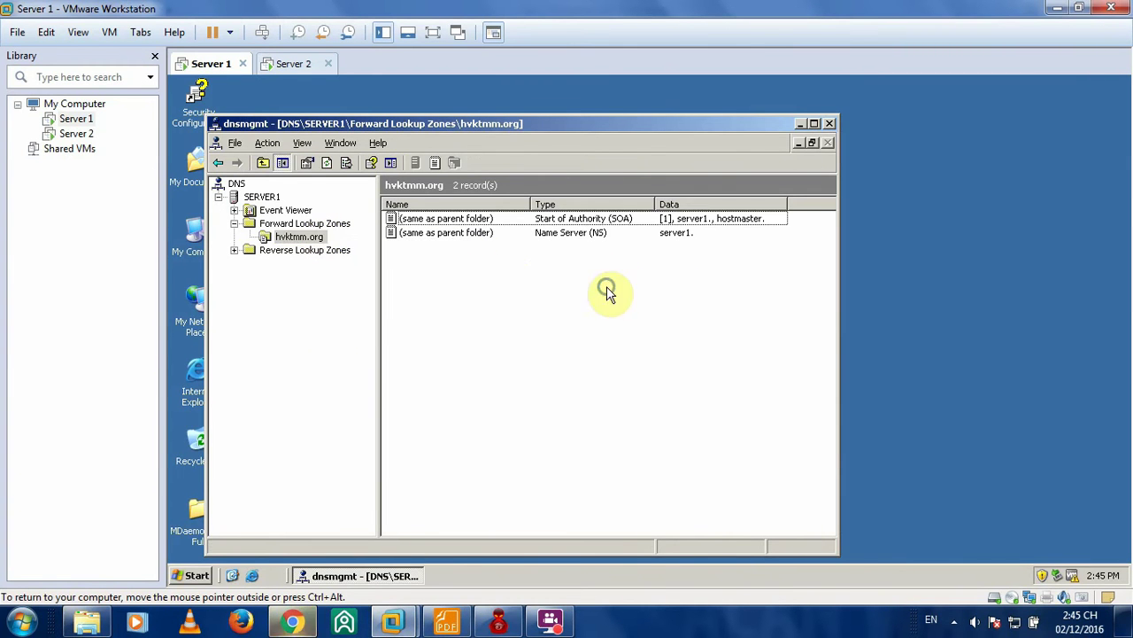
right_click(589, 272)
right_click(527, 300)
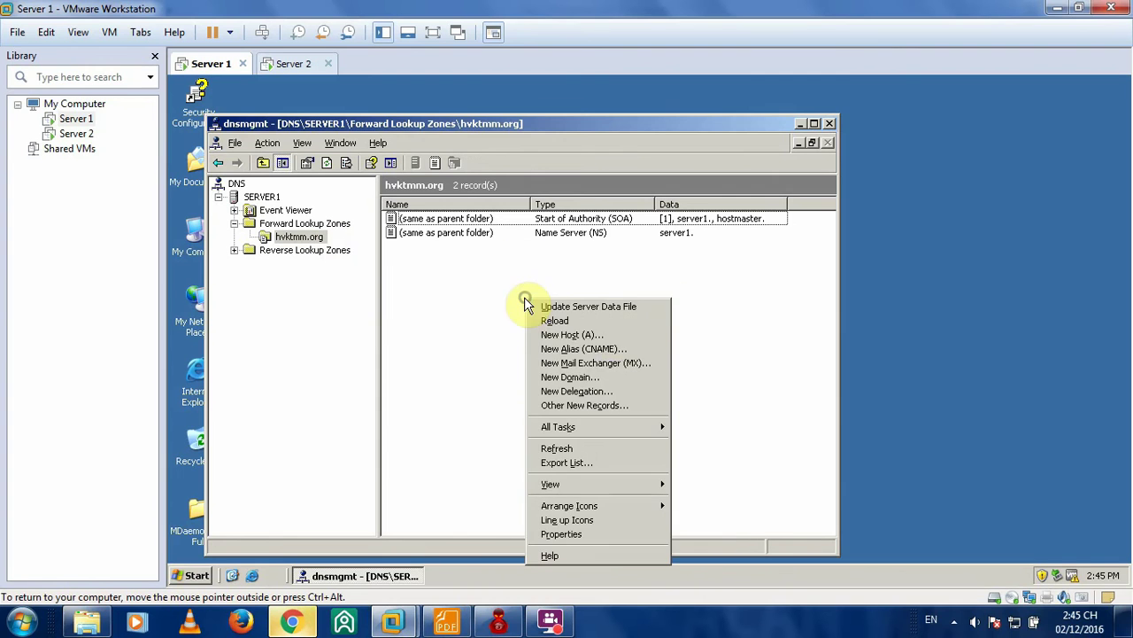
left_click(584, 334)
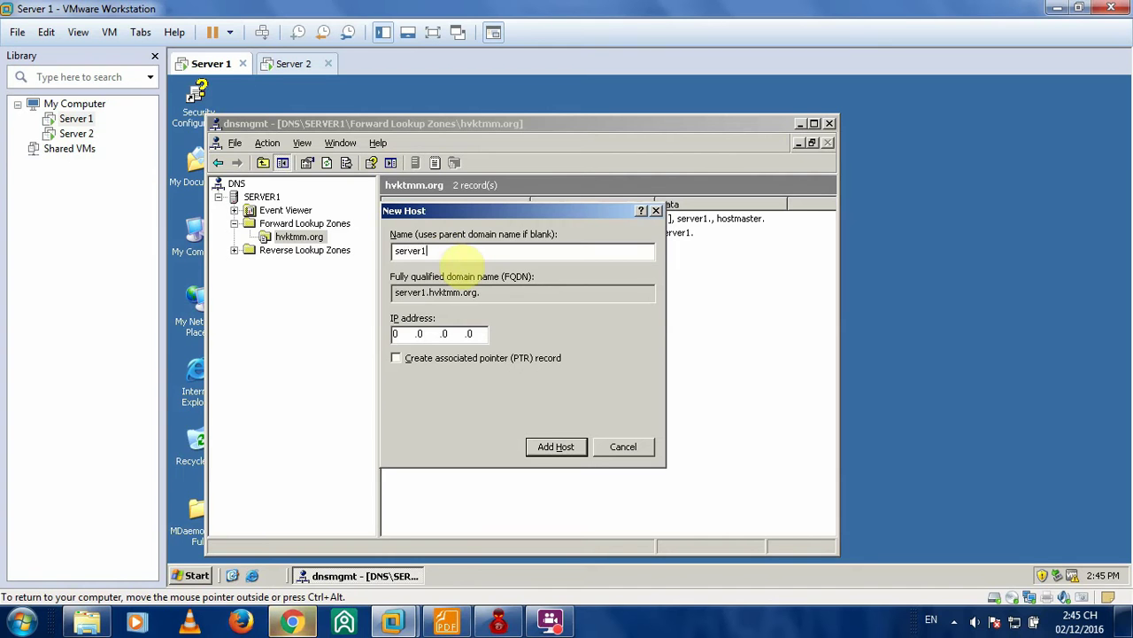
left_click(398, 333)
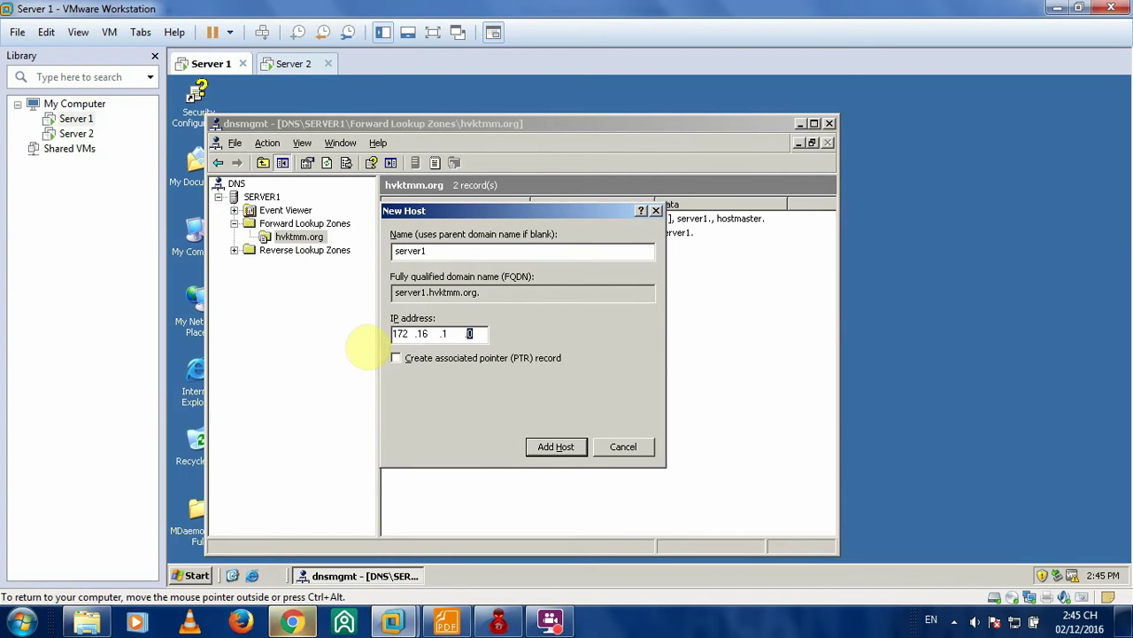
left_click(554, 448)
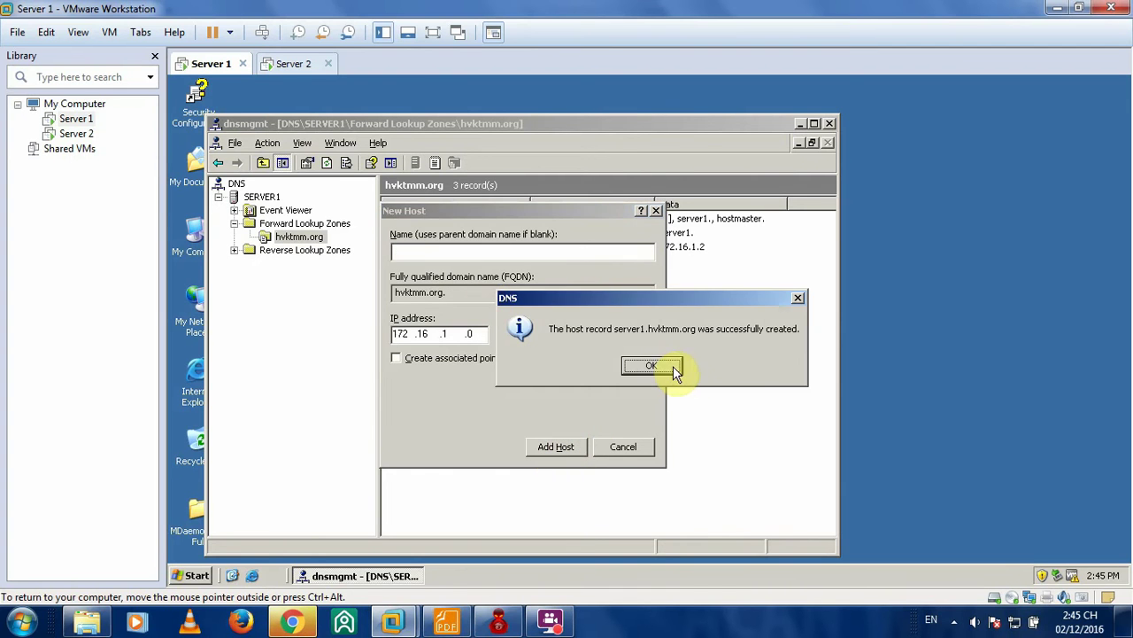
left_click(666, 370)
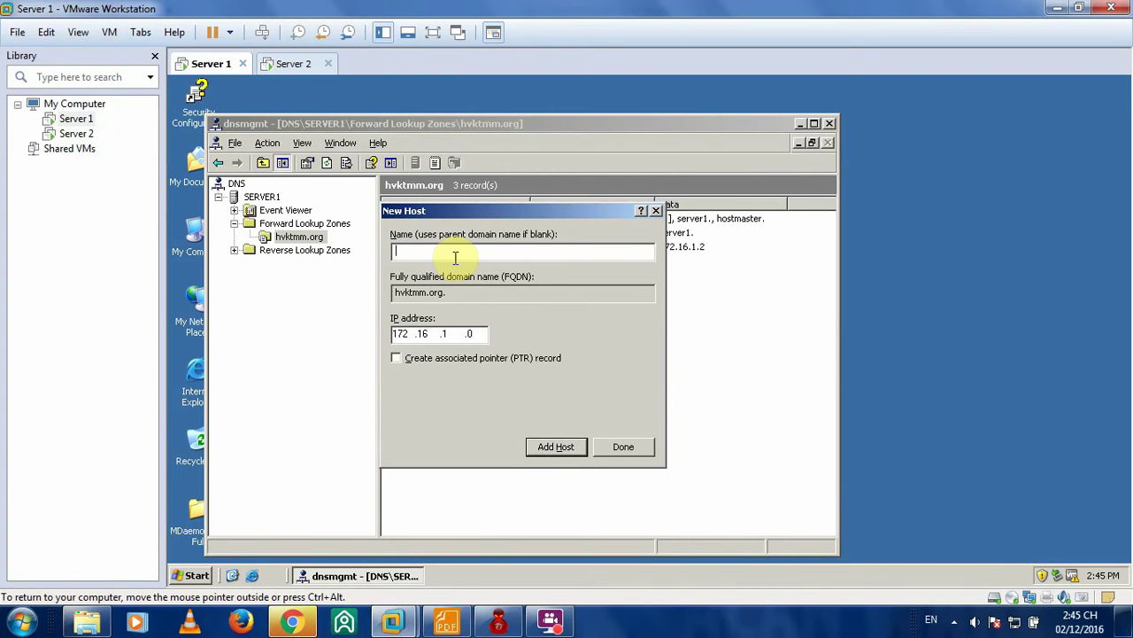
- Add a second host (A) record, mail, at 172.16.1.2 and close the New Host dialog
left_click(455, 257)
type("mail")
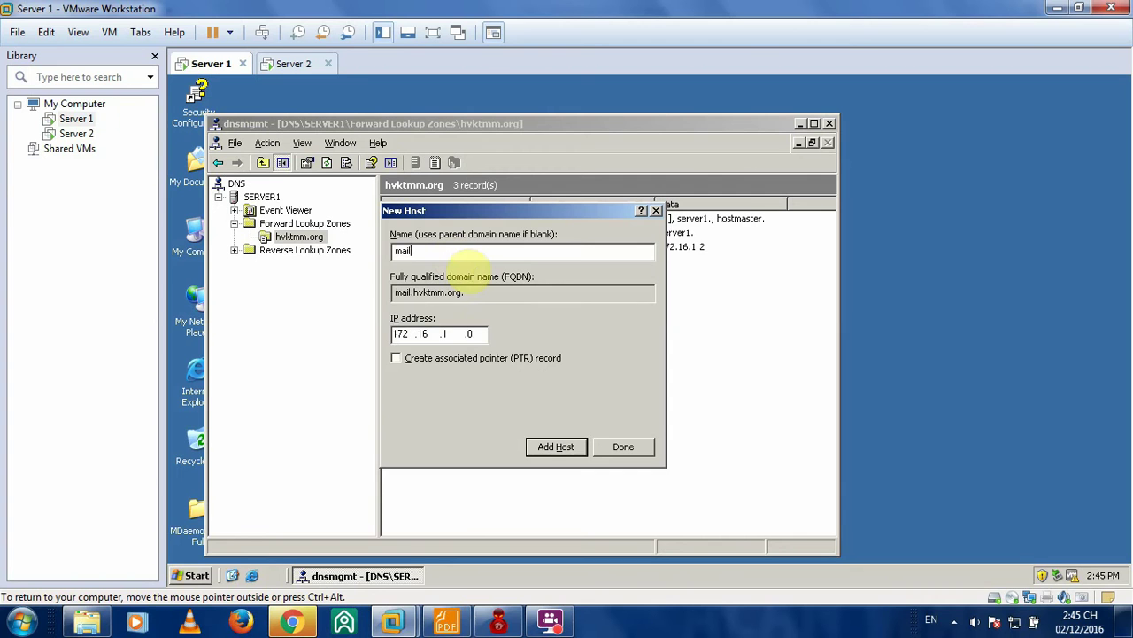
left_click(469, 334)
left_click(555, 447)
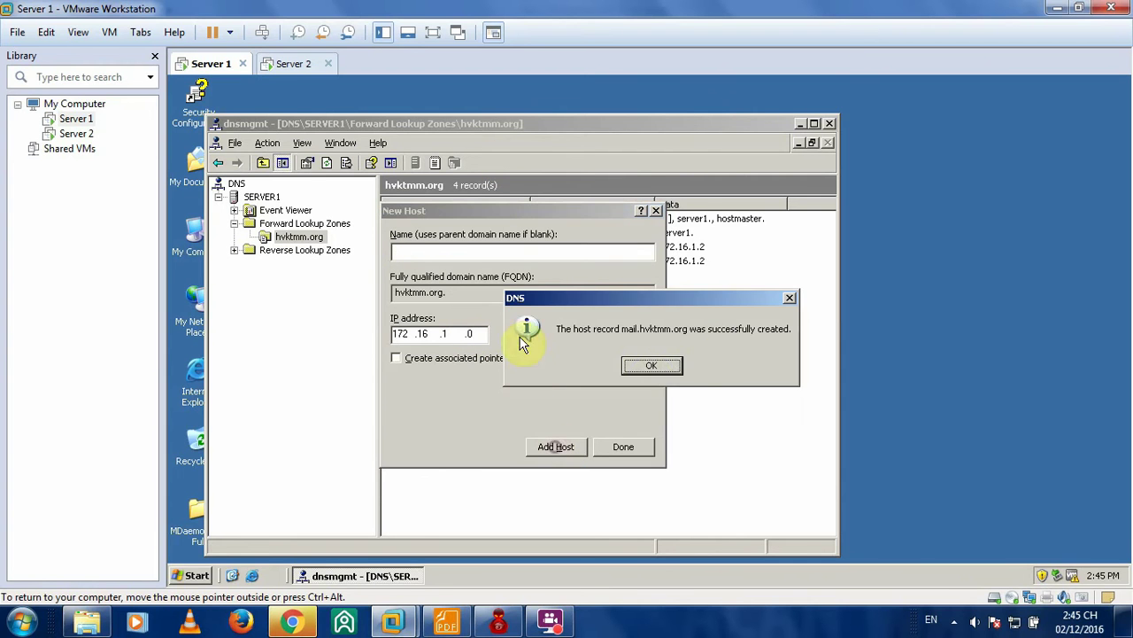
left_click(651, 366)
left_click(641, 449)
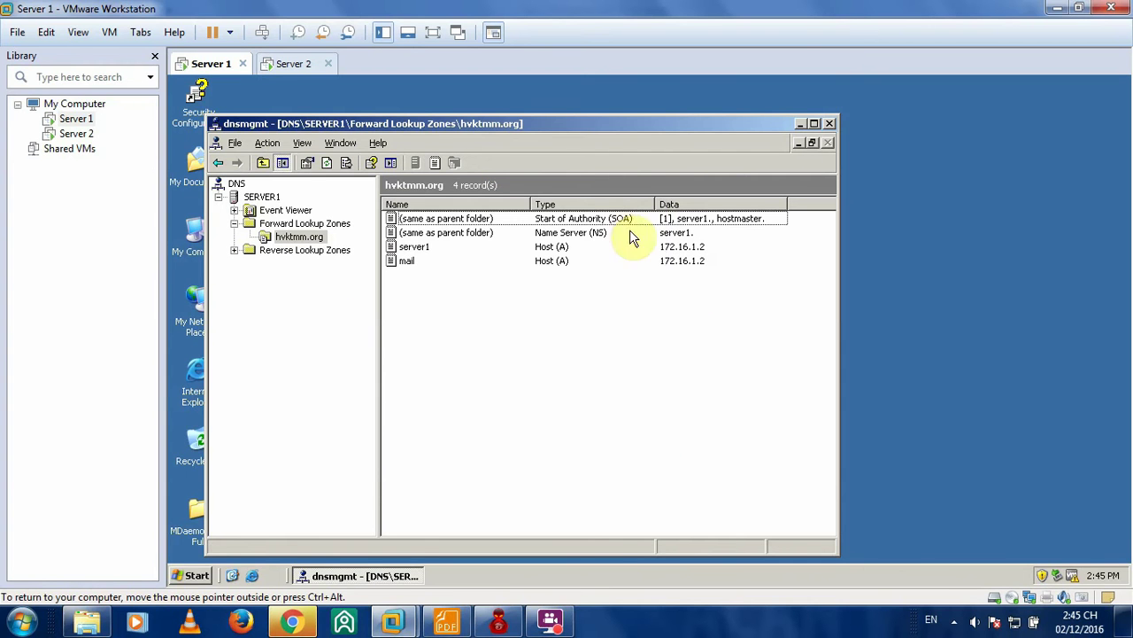
- Start a new Mail Exchanger (MX) record and check the lab guide for its values
right_click(477, 294)
left_click(445, 316)
right_click(445, 299)
right_click(662, 293)
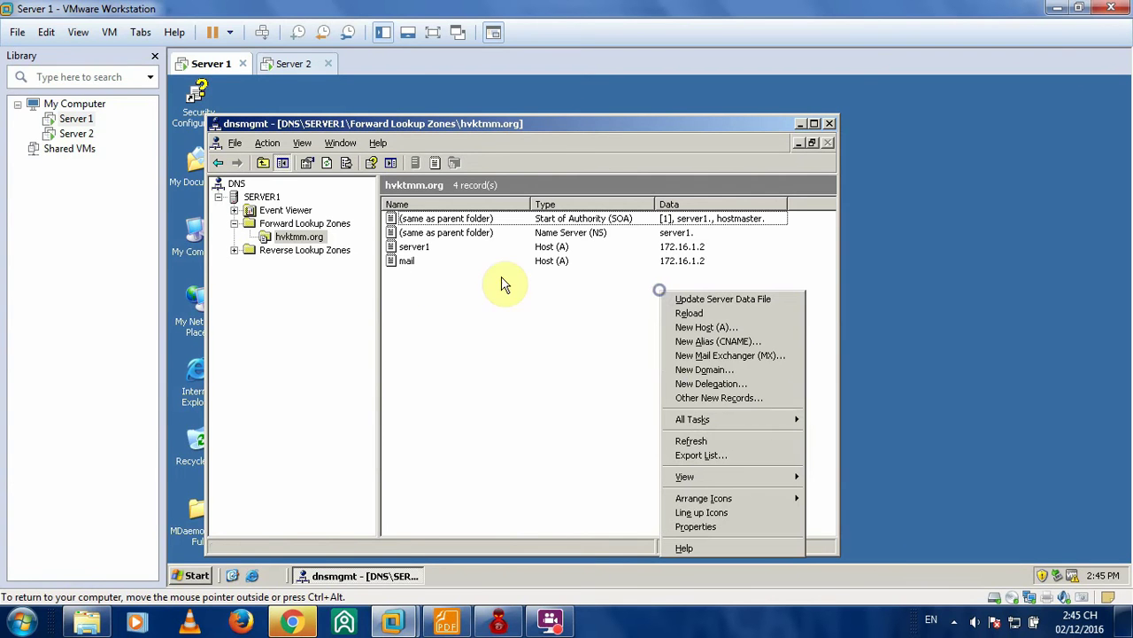
left_click(714, 356)
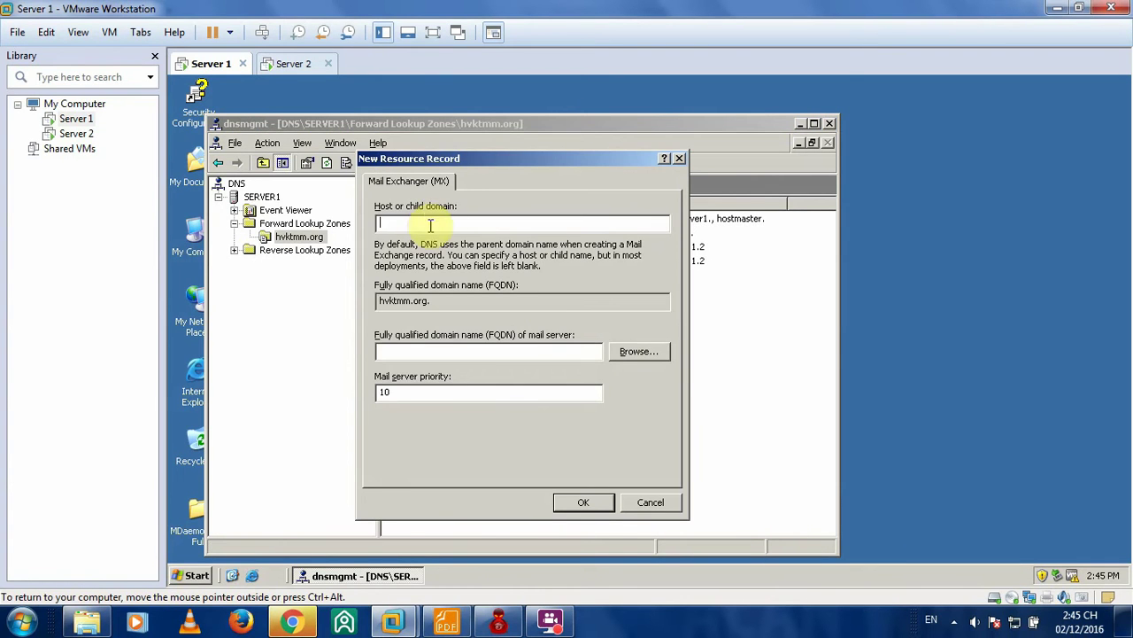
left_click(445, 622)
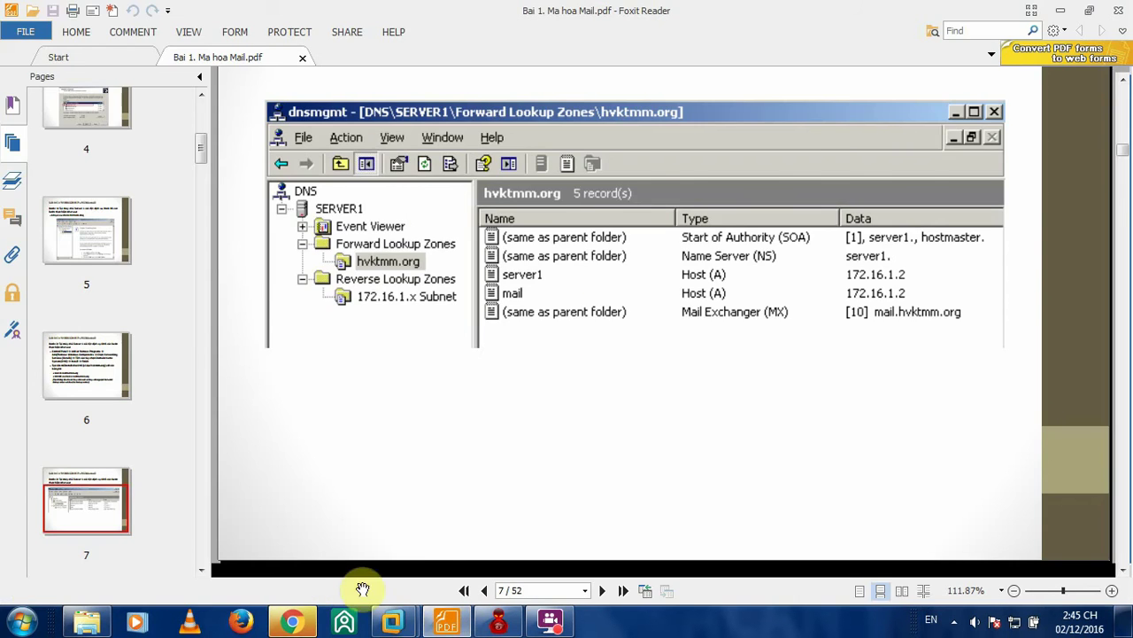
left_click(292, 622)
left_click(1058, 8)
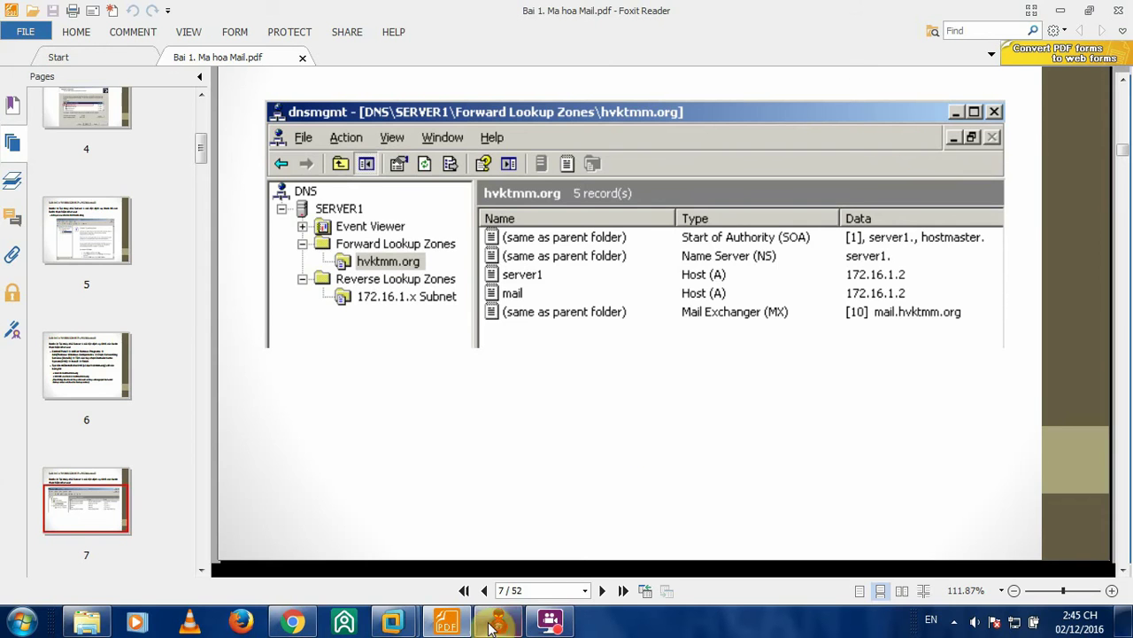
mouse_move(392, 621)
left_click(324, 532)
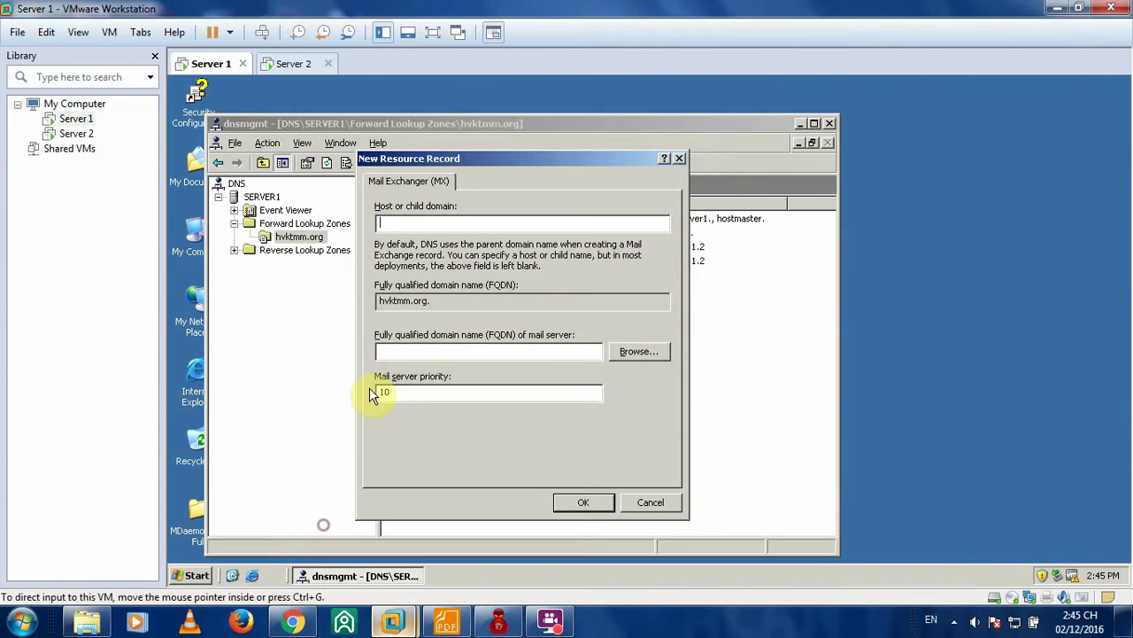
- Browse to the mail host record and create the MX record pointing to mail.hvktmm.org
left_click(408, 221)
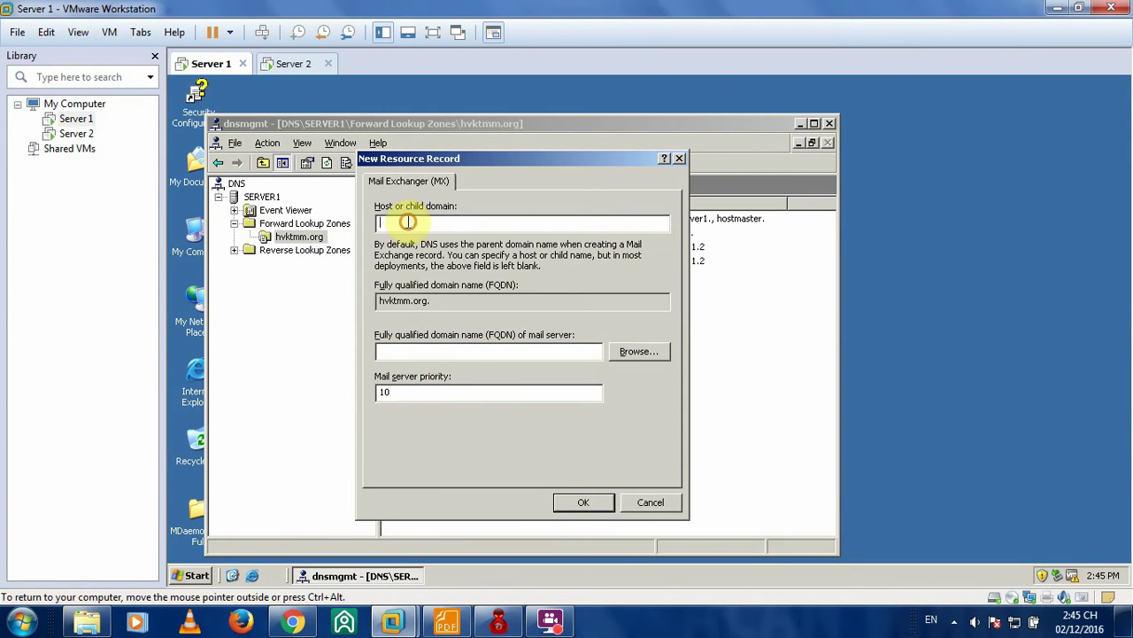
left_click(425, 351)
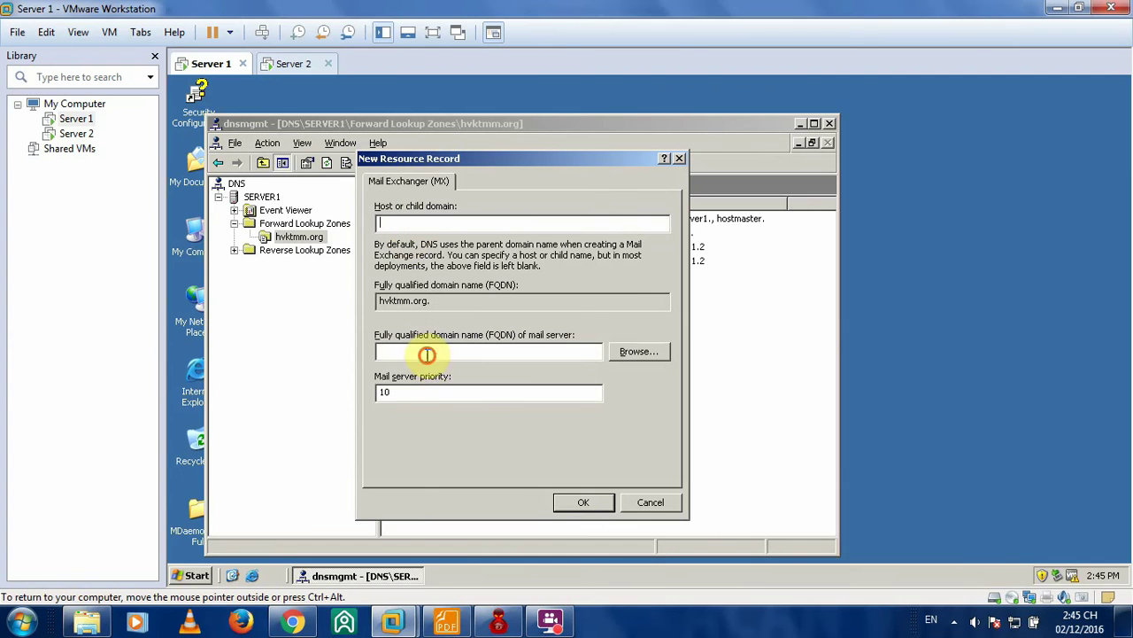
left_click(447, 623)
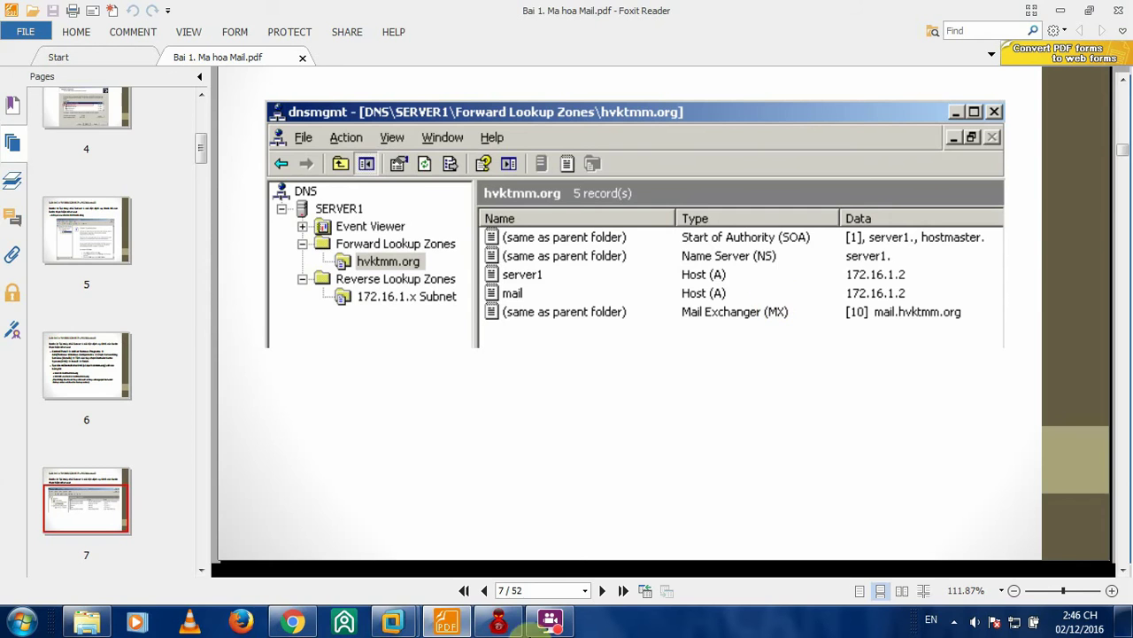
mouse_move(392, 622)
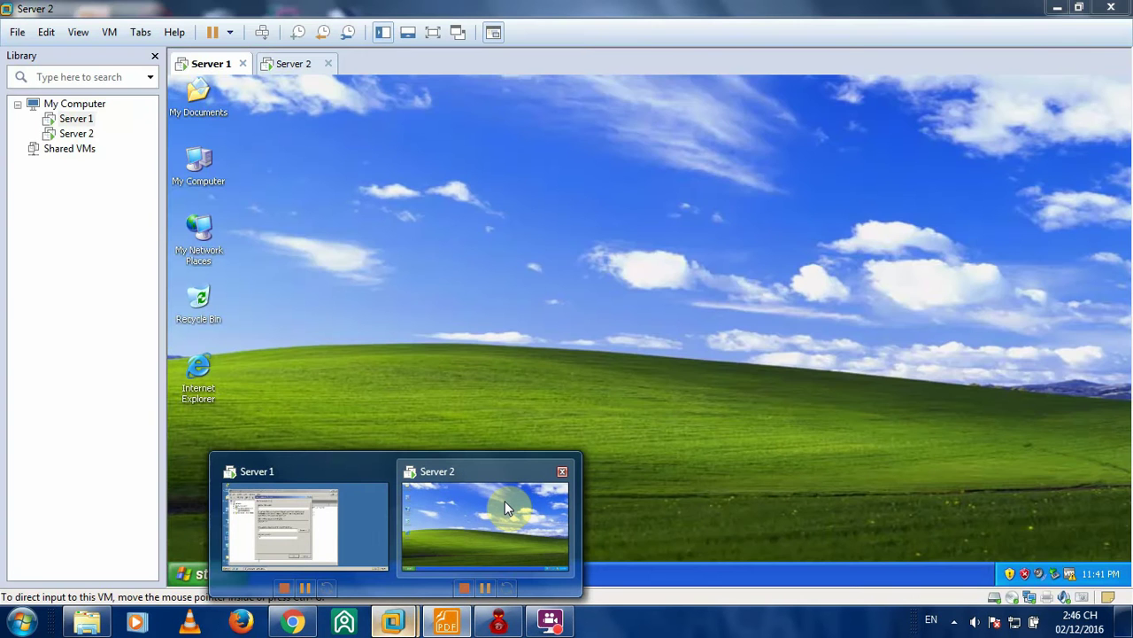
left_click(372, 483)
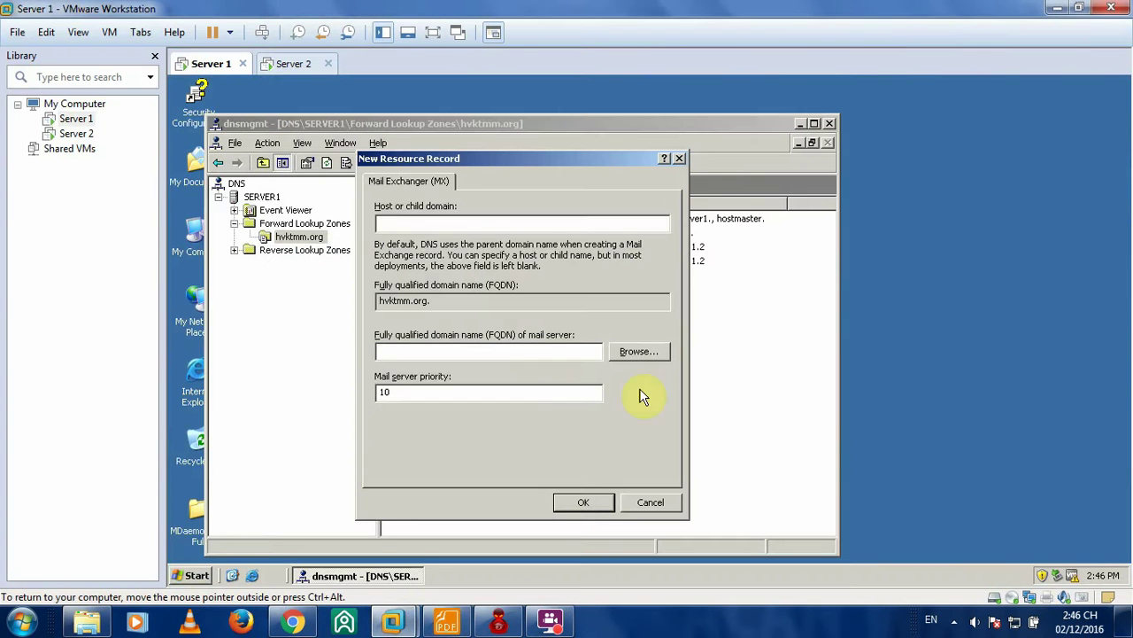
left_click(637, 352)
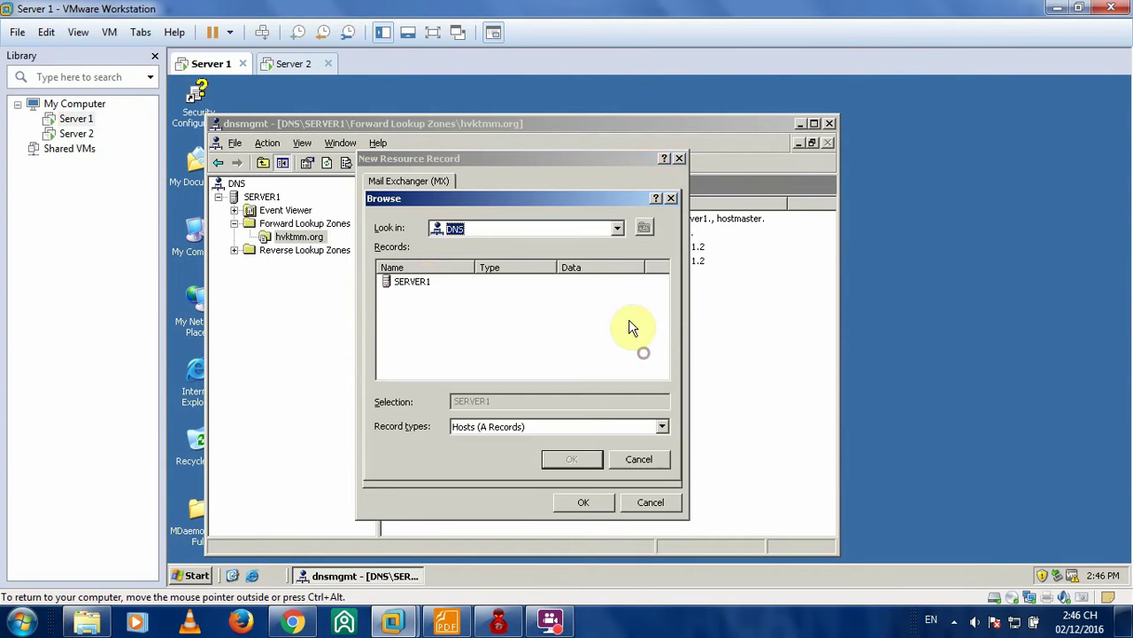
double_click(416, 282)
double_click(431, 281)
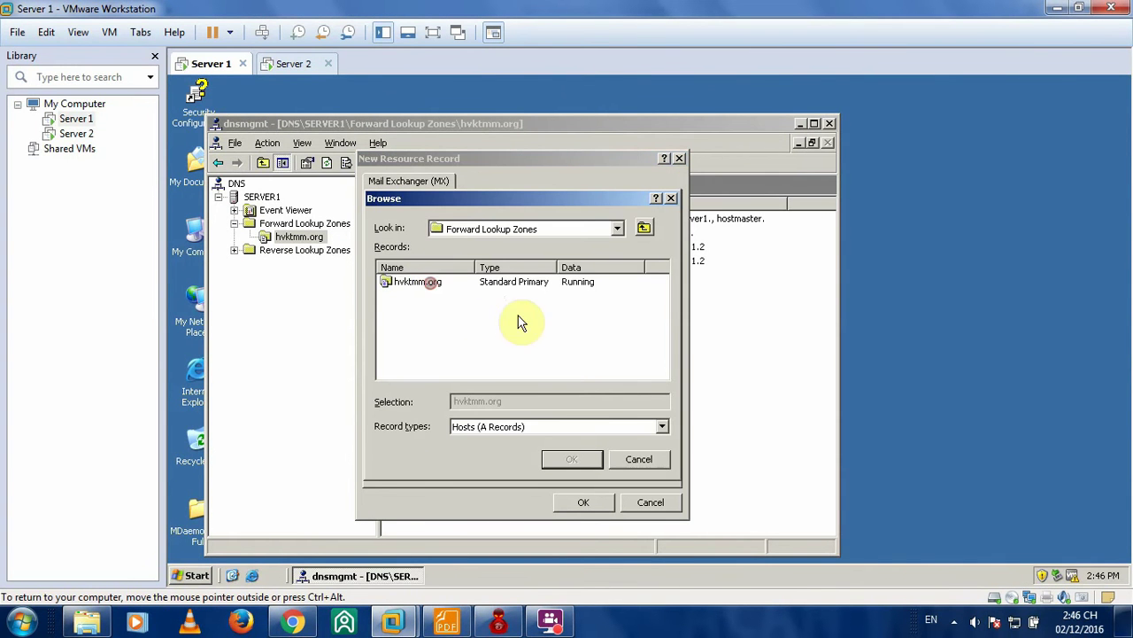
double_click(406, 281)
left_click(406, 296)
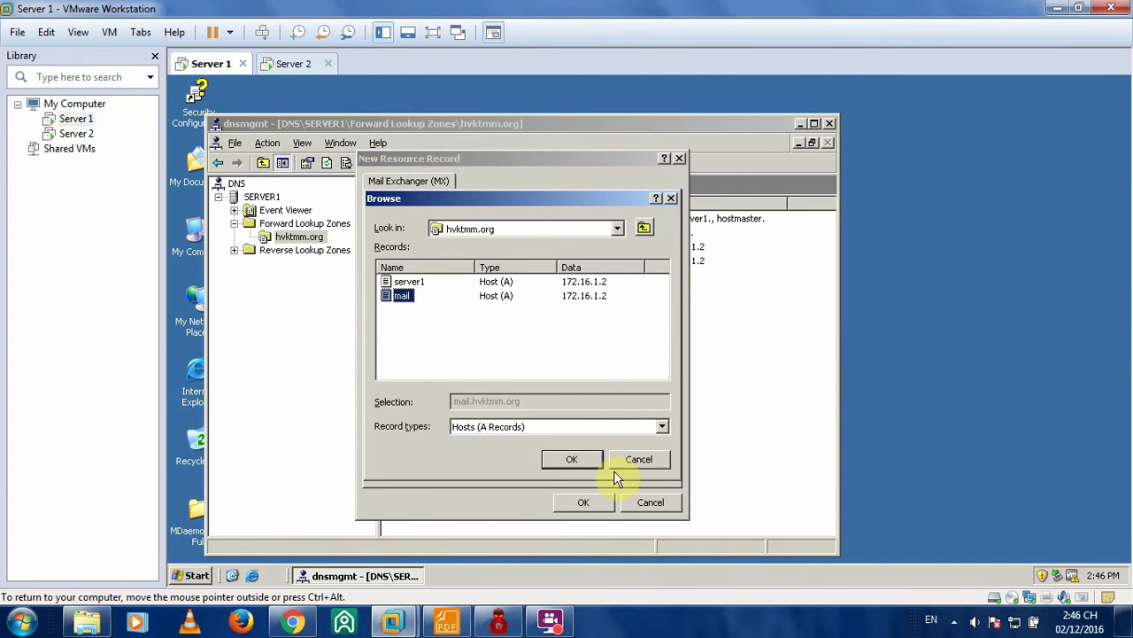
left_click(584, 459)
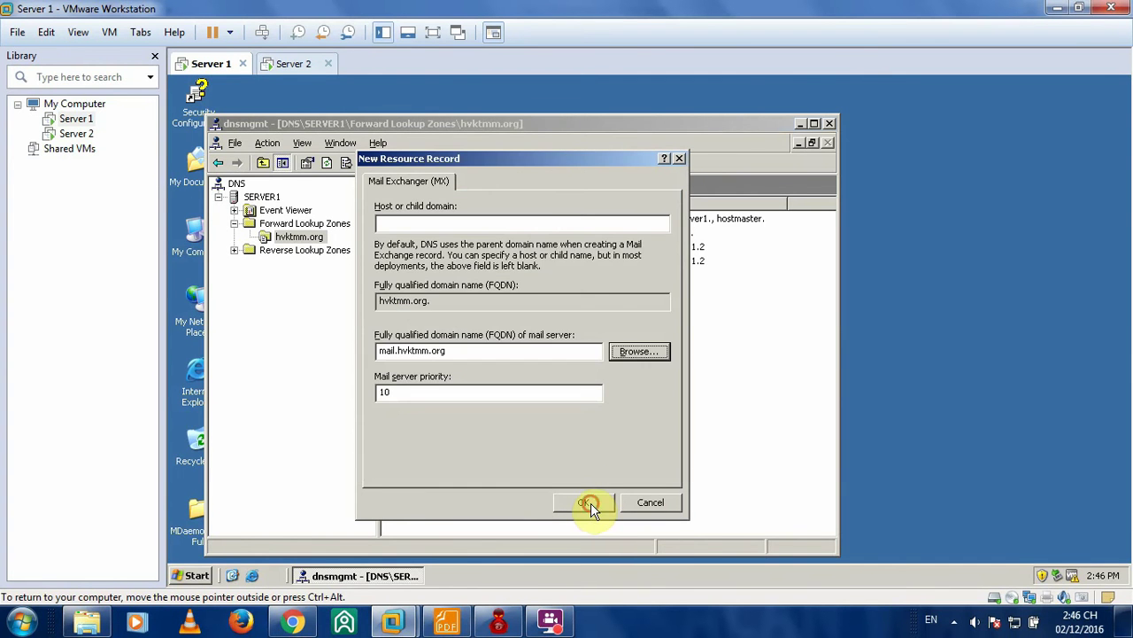
left_click(590, 503)
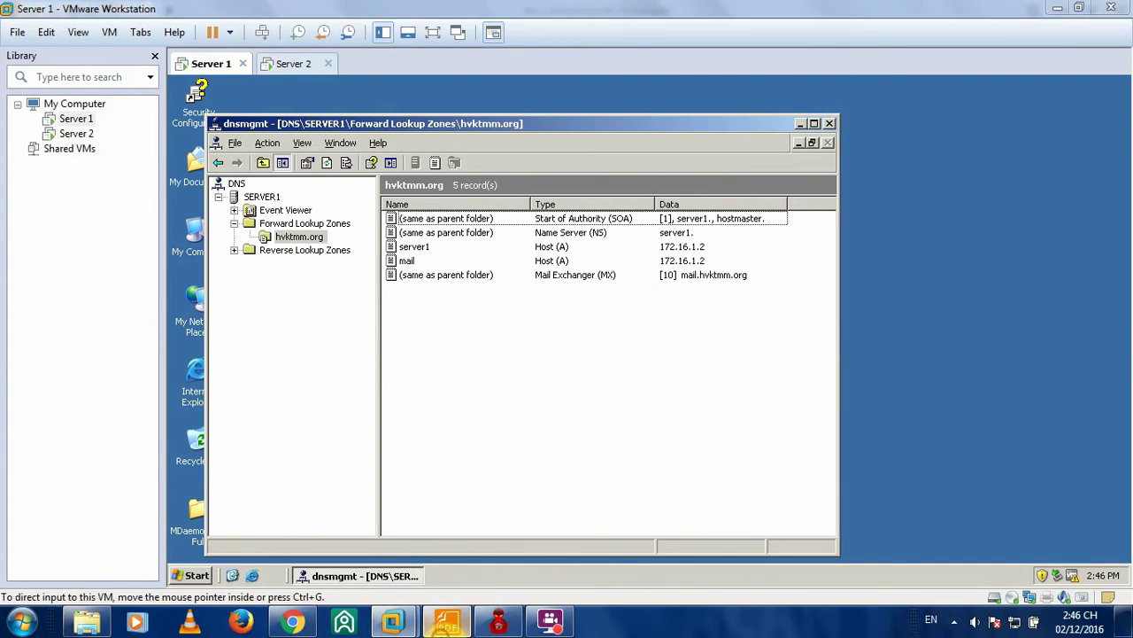
left_click(447, 621)
- Start a new Primary zone under Reverse Lookup Zones on SERVER1
left_click(1059, 7)
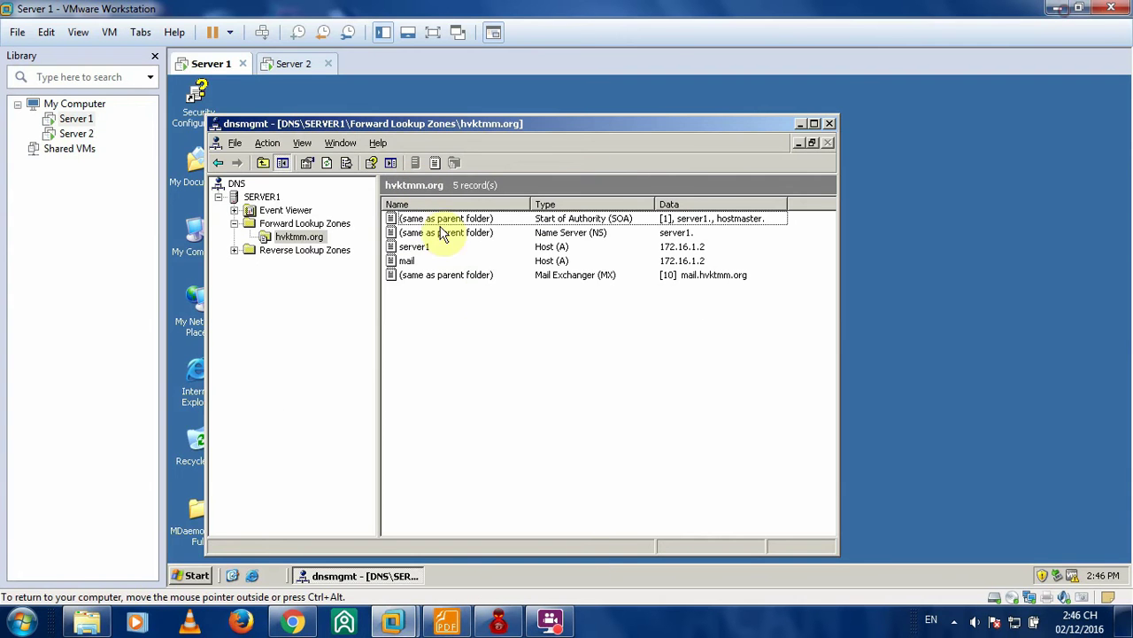
left_click_drag(522, 125, 575, 123)
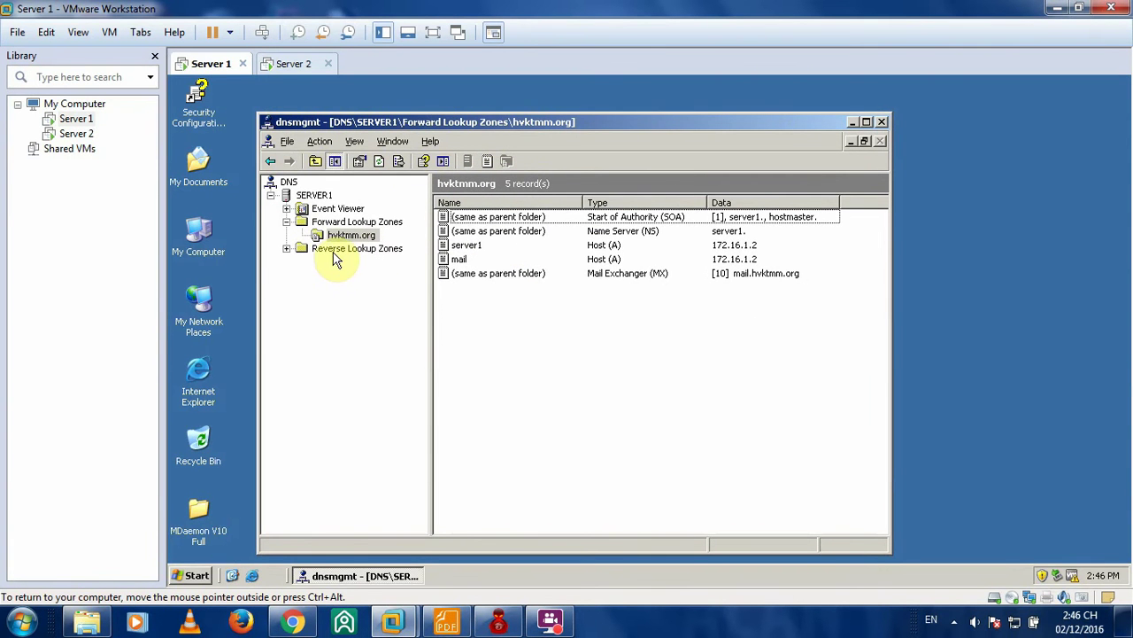
left_click(330, 252)
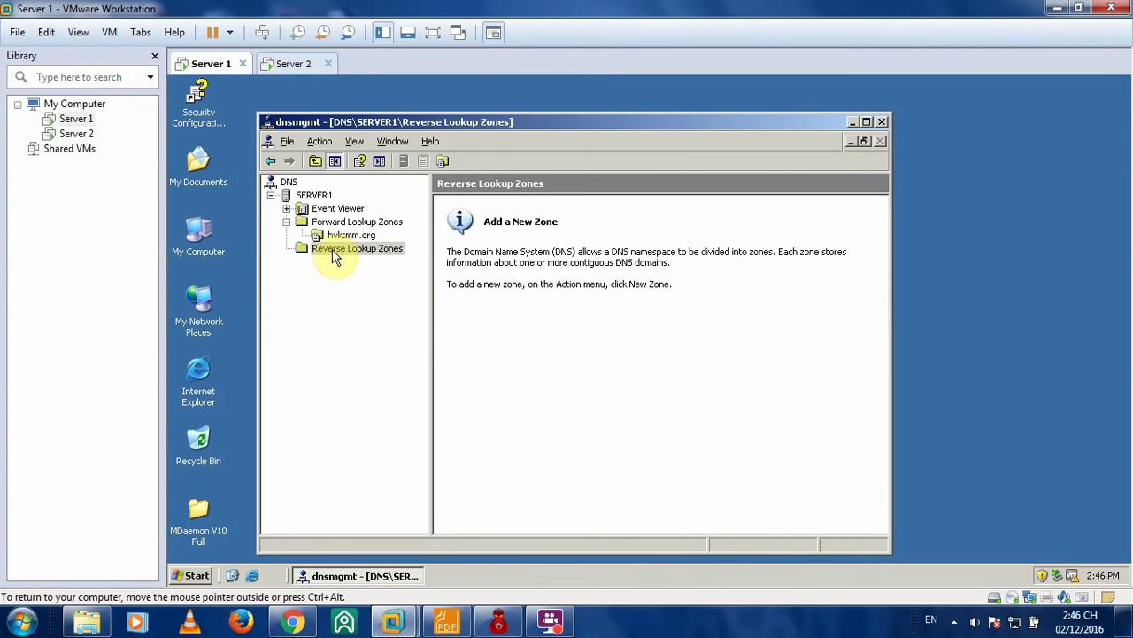
right_click(329, 252)
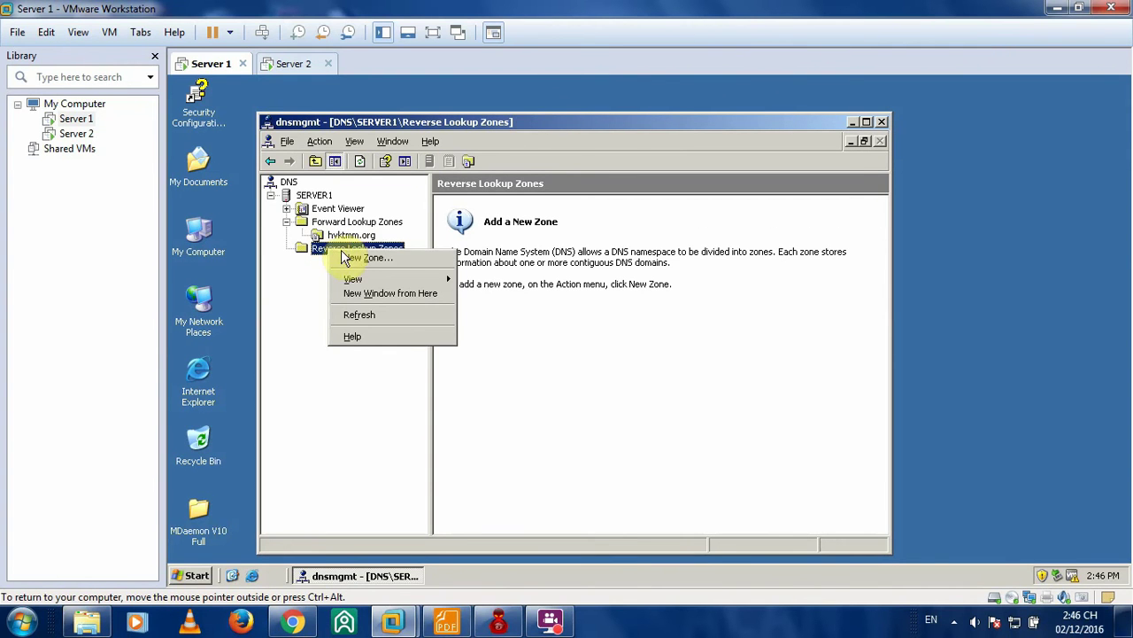
left_click(362, 258)
left_click(517, 425)
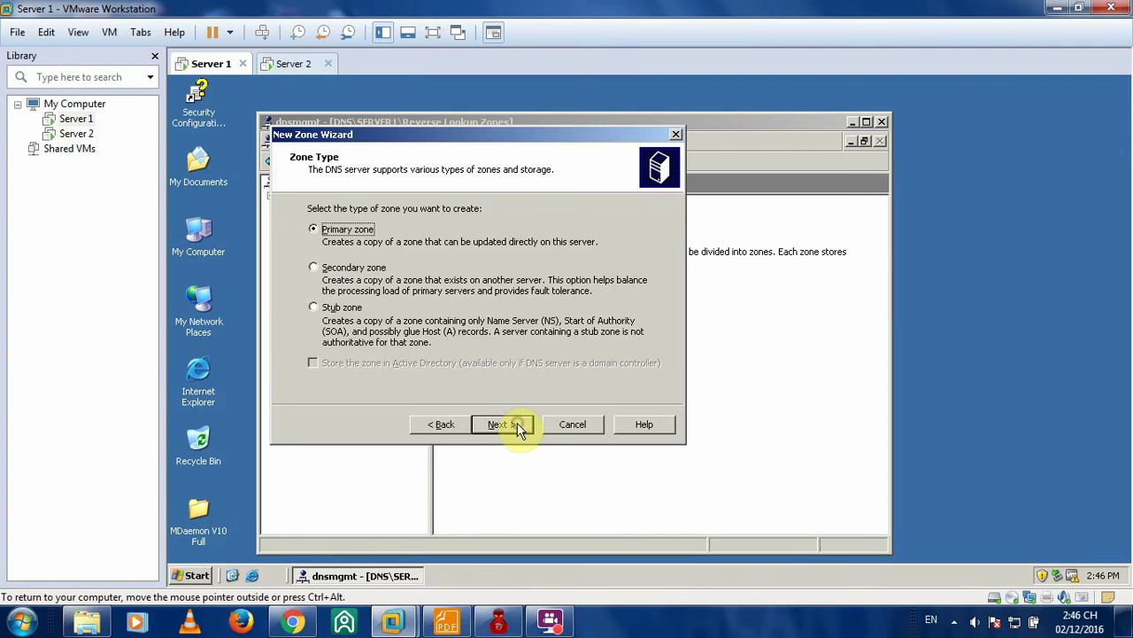
left_click(517, 424)
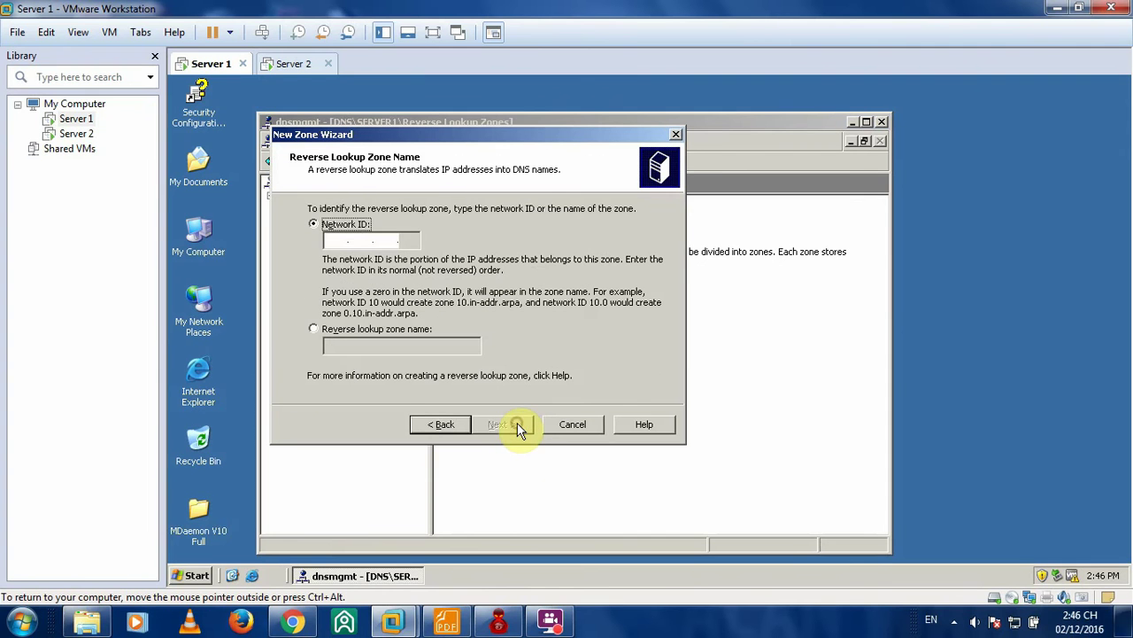
- Enter network ID 172.16.1, finish with default settings, and open the 172.16.1.x Subnet zone
left_click(337, 240)
type("172 .16 .1 .")
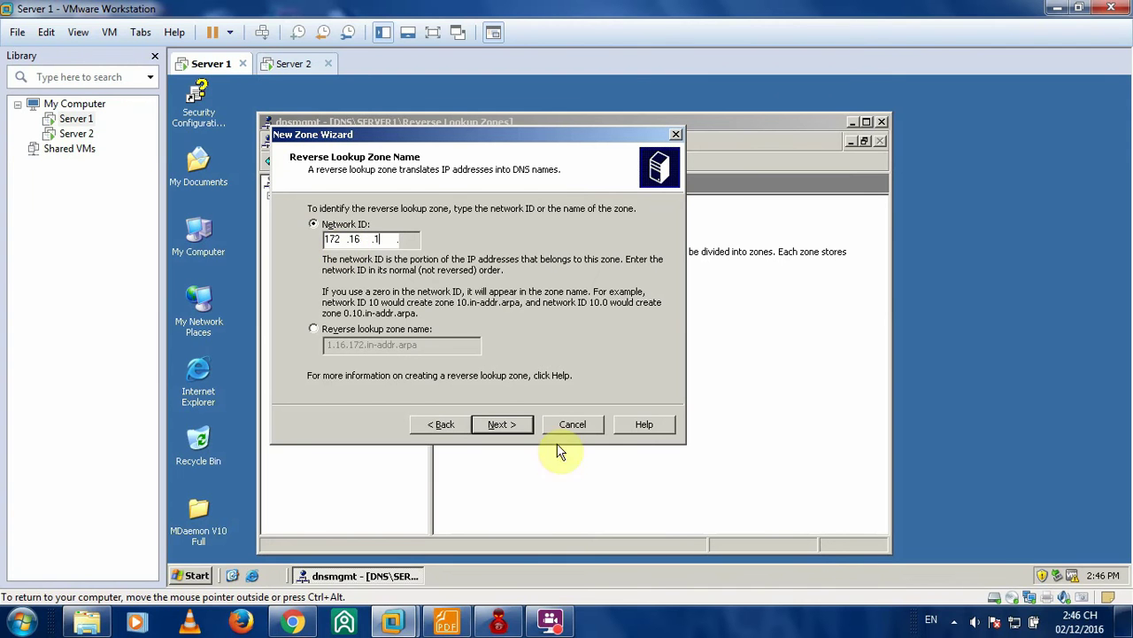
left_click(501, 421)
left_click(509, 424)
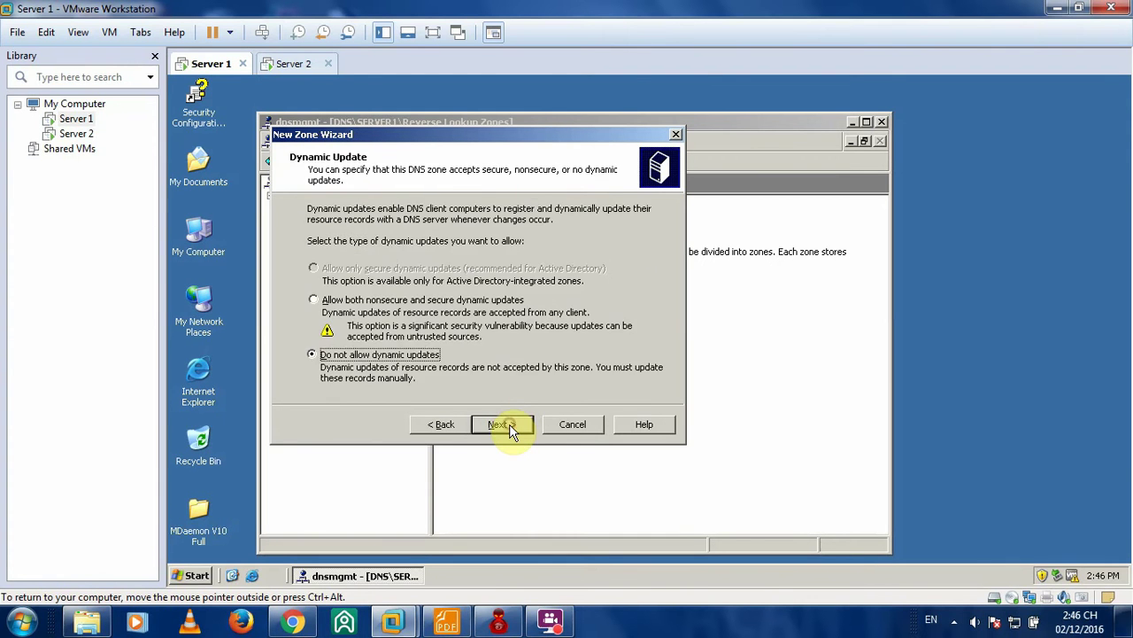
left_click(510, 424)
left_click(513, 424)
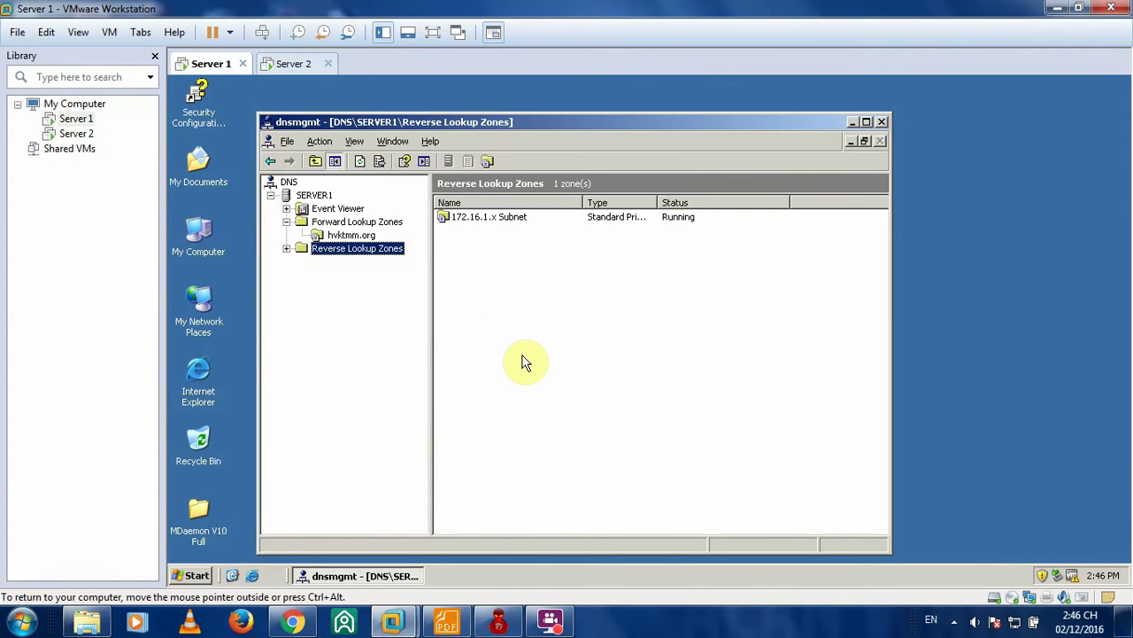
left_click(500, 220)
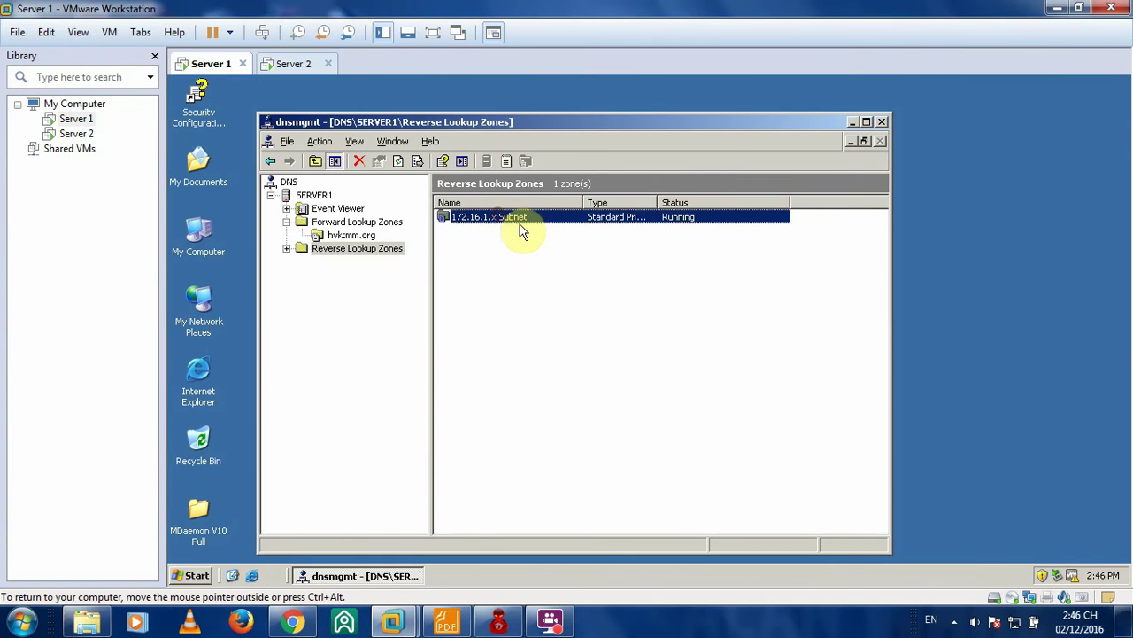
double_click(474, 217)
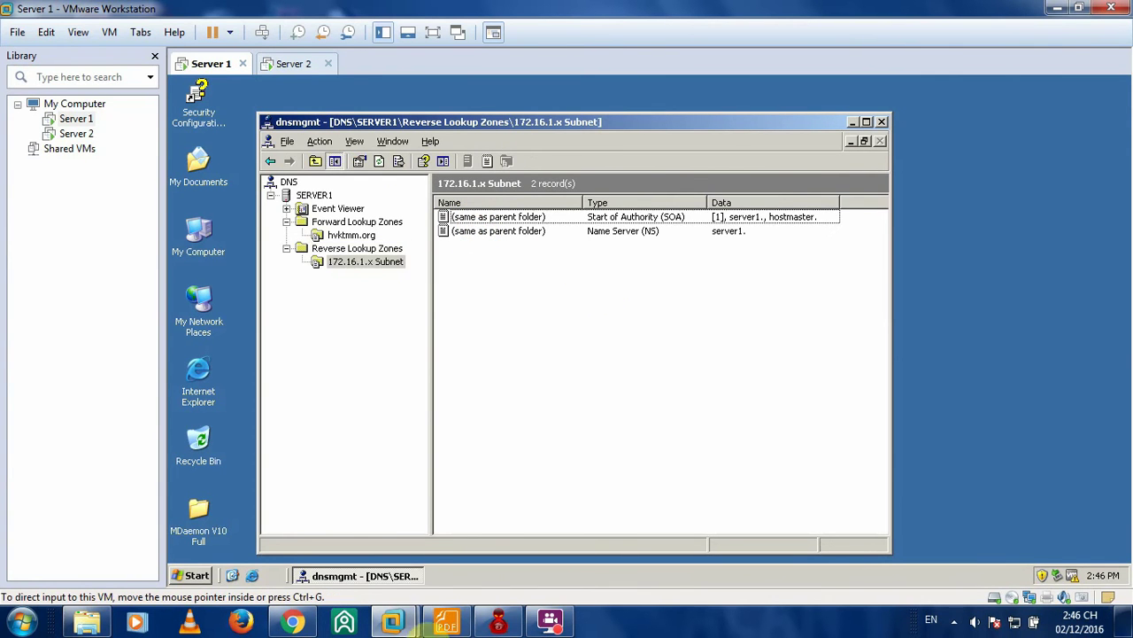
- Check page 7 of 'Bai 1. Ma hoa Mail.pdf' showing the hvktmm.org DNS Manager screenshot, then return to the server
left_click(445, 622)
scroll(635, 312, "down", 6)
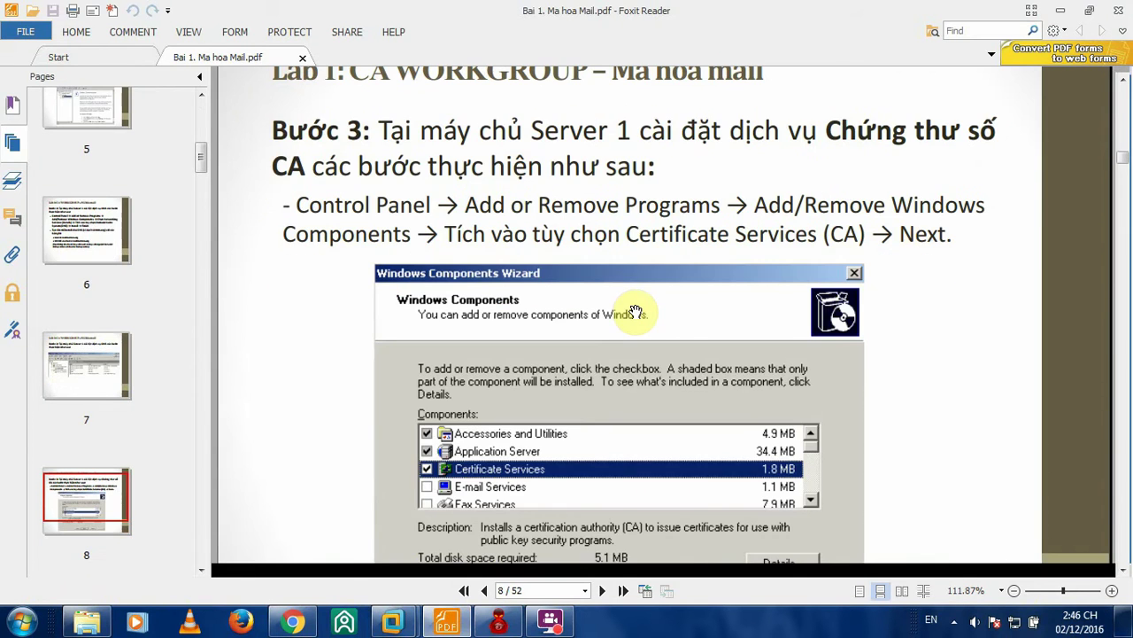
scroll(635, 312, "up", 1)
scroll(635, 311, "up", 5)
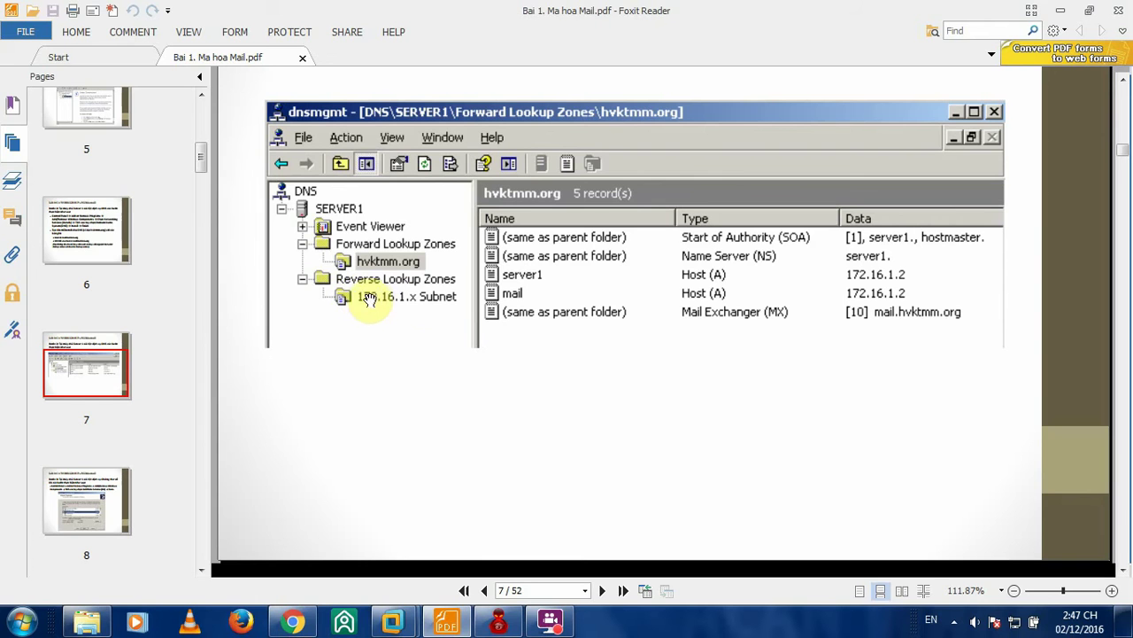
left_click(1058, 11)
- Start a new Pointer (PTR) record in the 172.16.1.x Subnet reverse zone
right_click(521, 293)
left_click(492, 256)
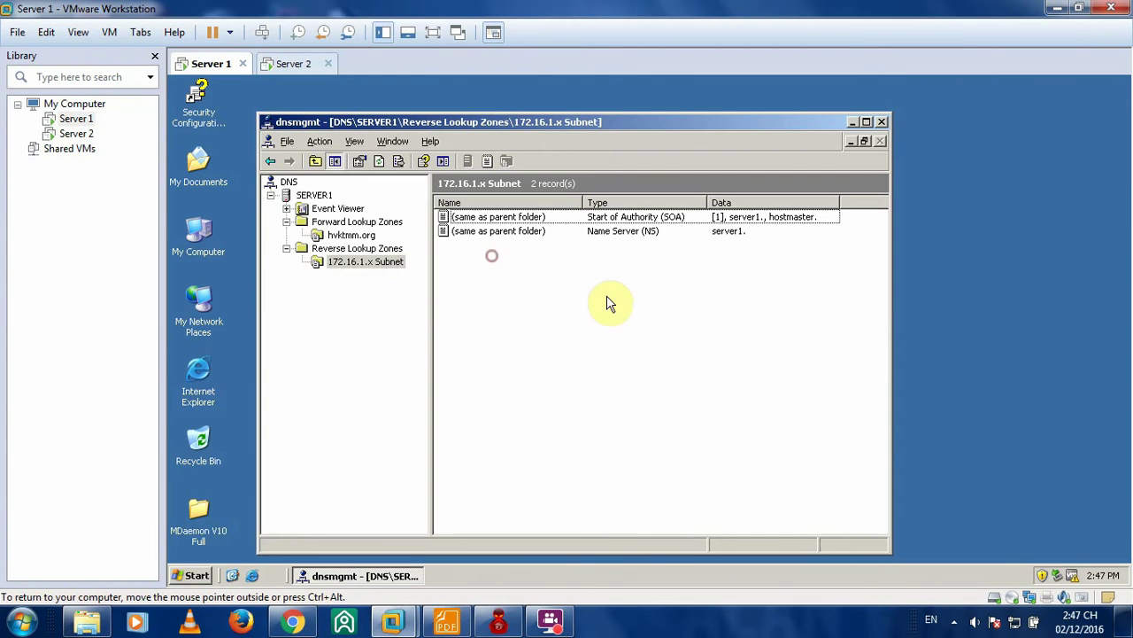
right_click(609, 303)
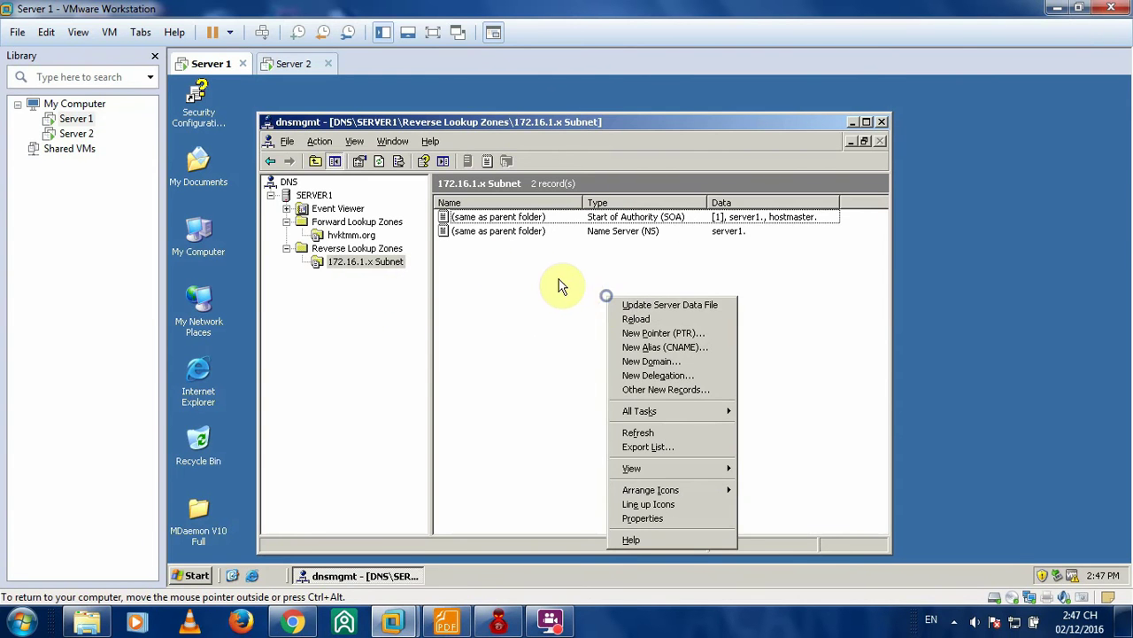
left_click(363, 263)
right_click(493, 287)
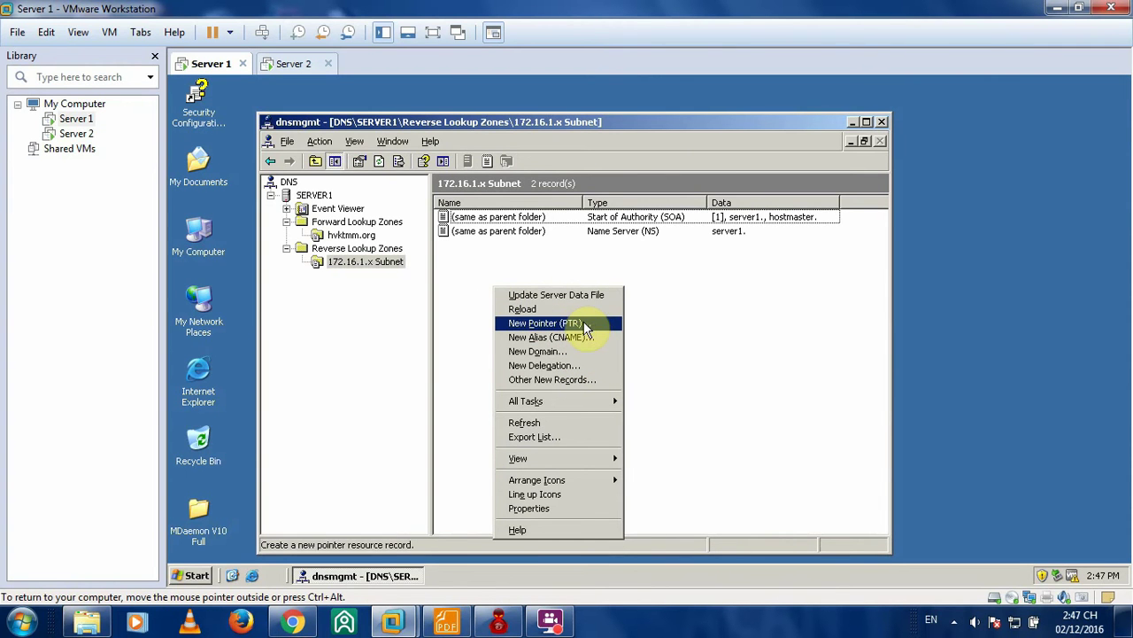
left_click(591, 322)
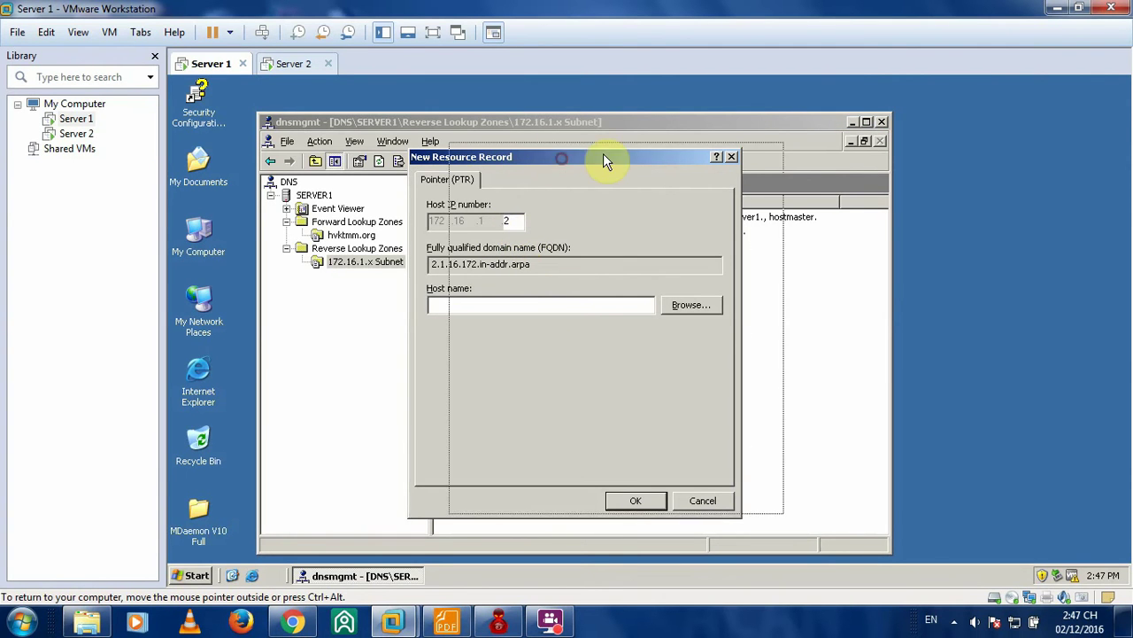
left_click_drag(603, 153, 644, 148)
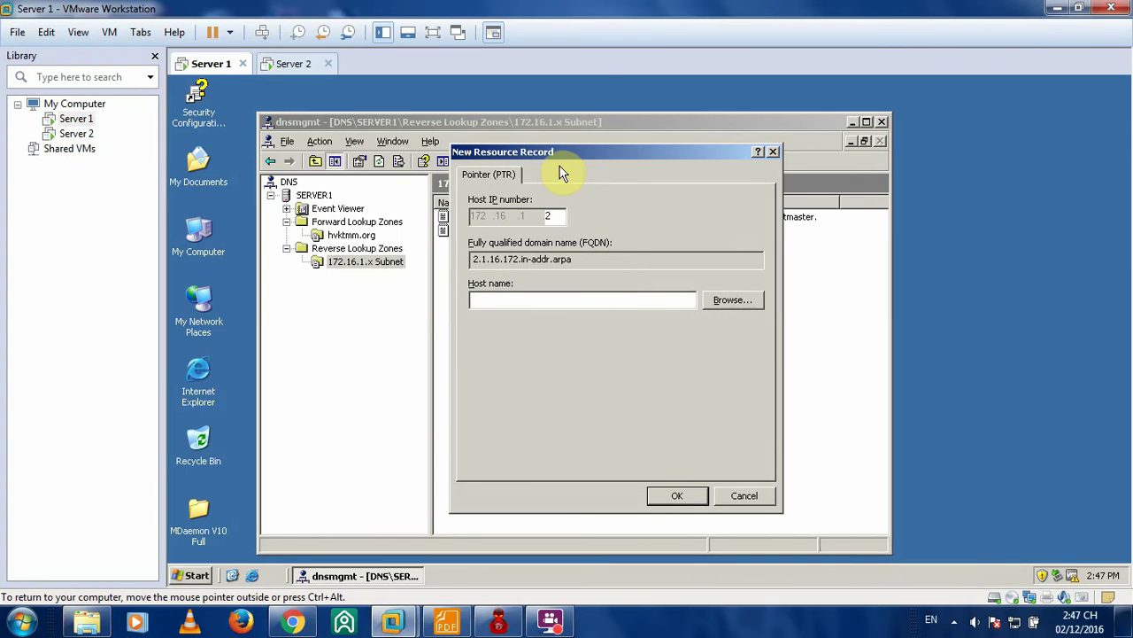
left_click_drag(577, 155, 577, 150)
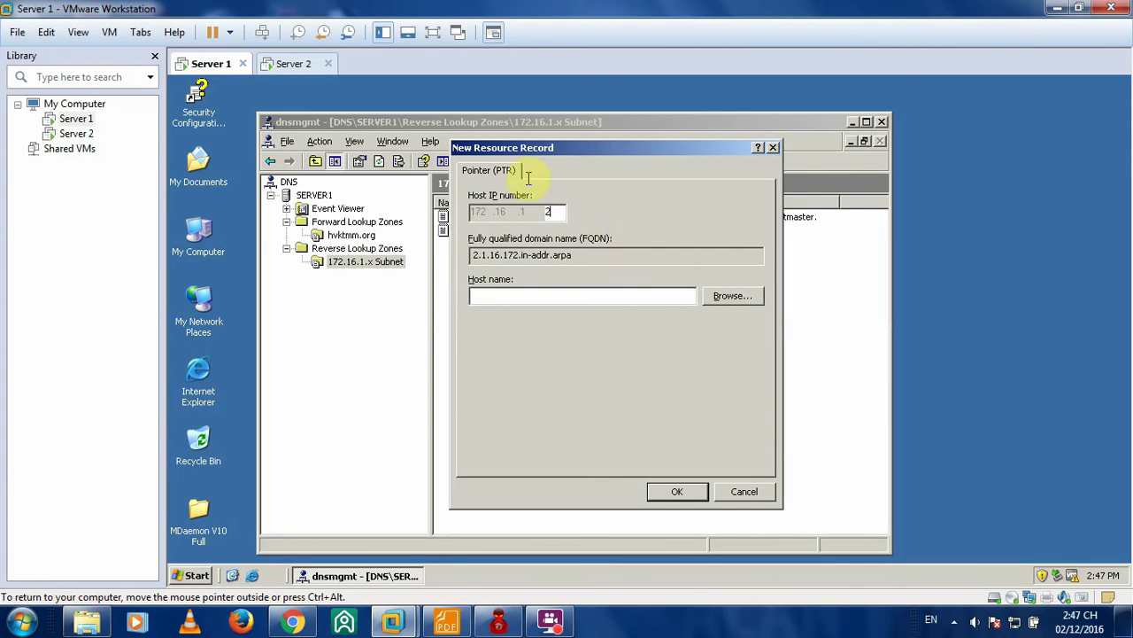
- Save the PTR record for 172.16.1.2 pointing to server1.hvktmm.org
left_click(506, 295)
left_click(740, 297)
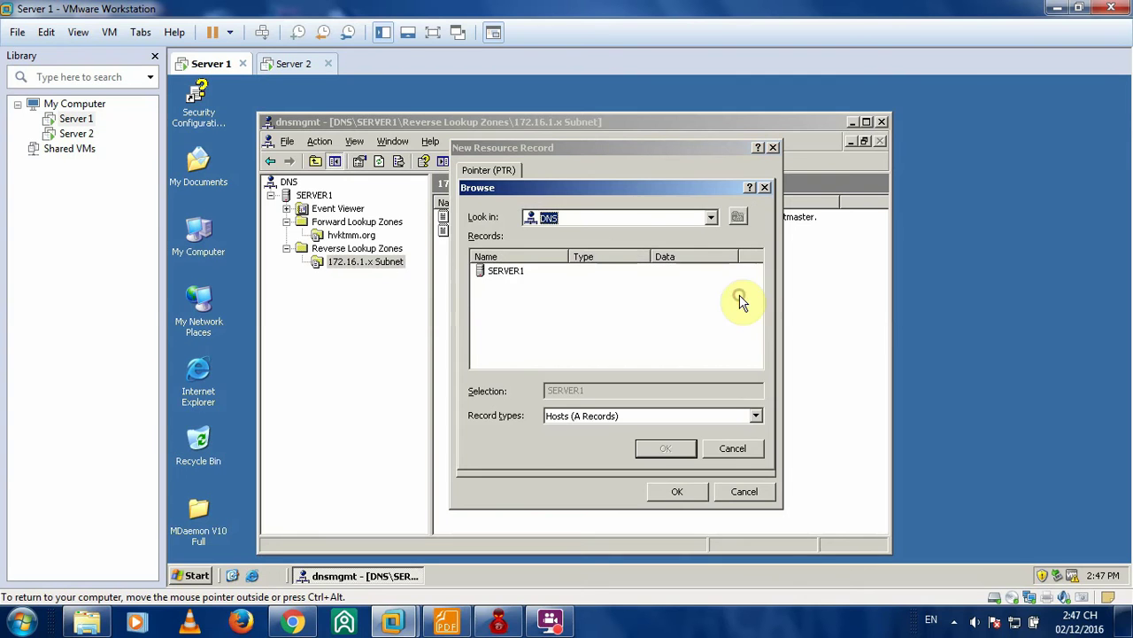
double_click(507, 278)
double_click(519, 273)
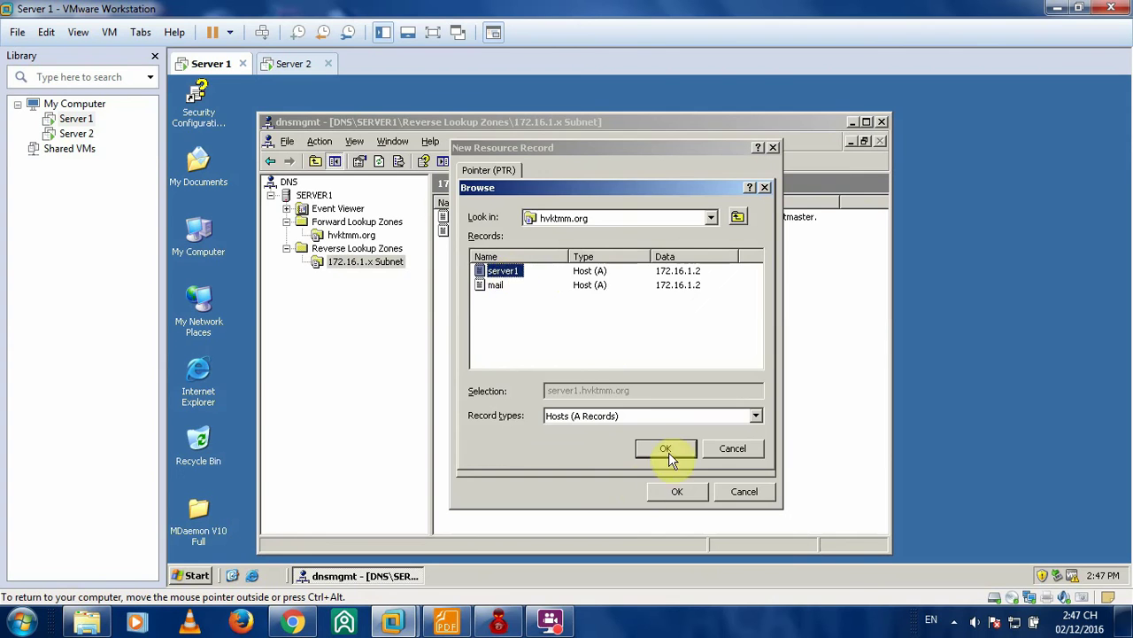
left_click(669, 449)
left_click(678, 492)
- Add a second PTR record for 172.16.1.2 pointing to mail.hvktmm.org
right_click(515, 299)
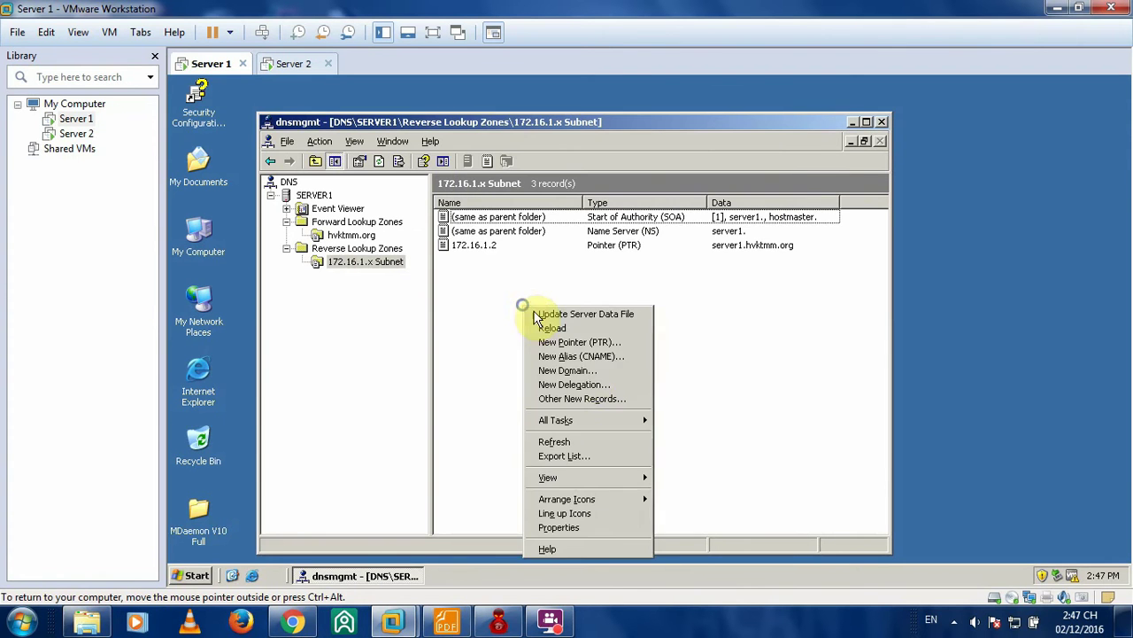
left_click(594, 341)
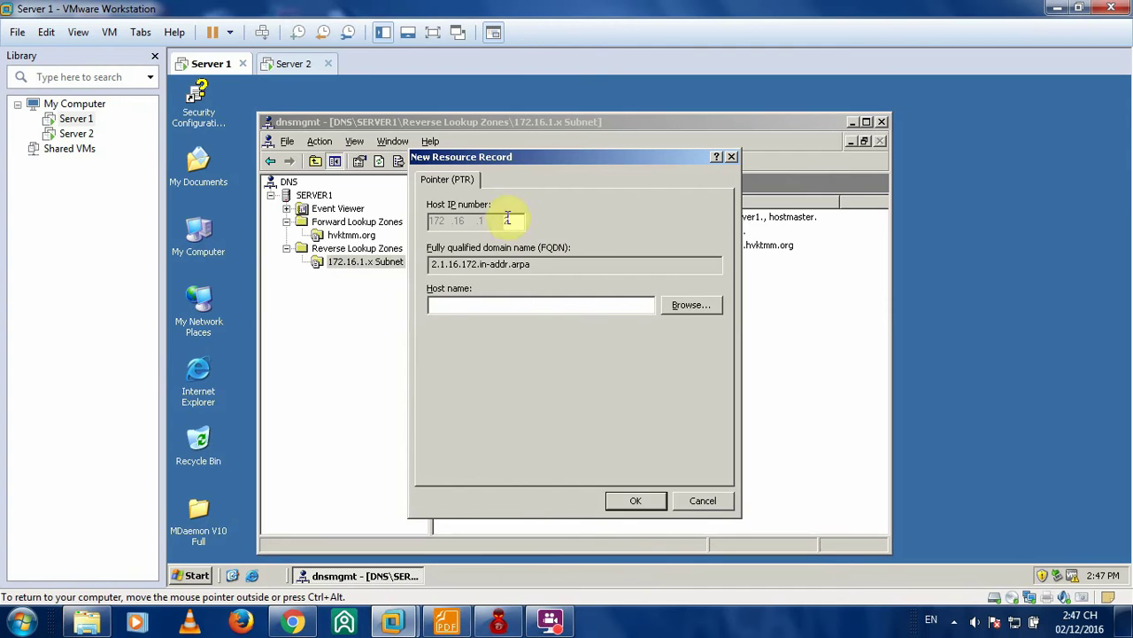
left_click(696, 306)
double_click(462, 279)
double_click(460, 280)
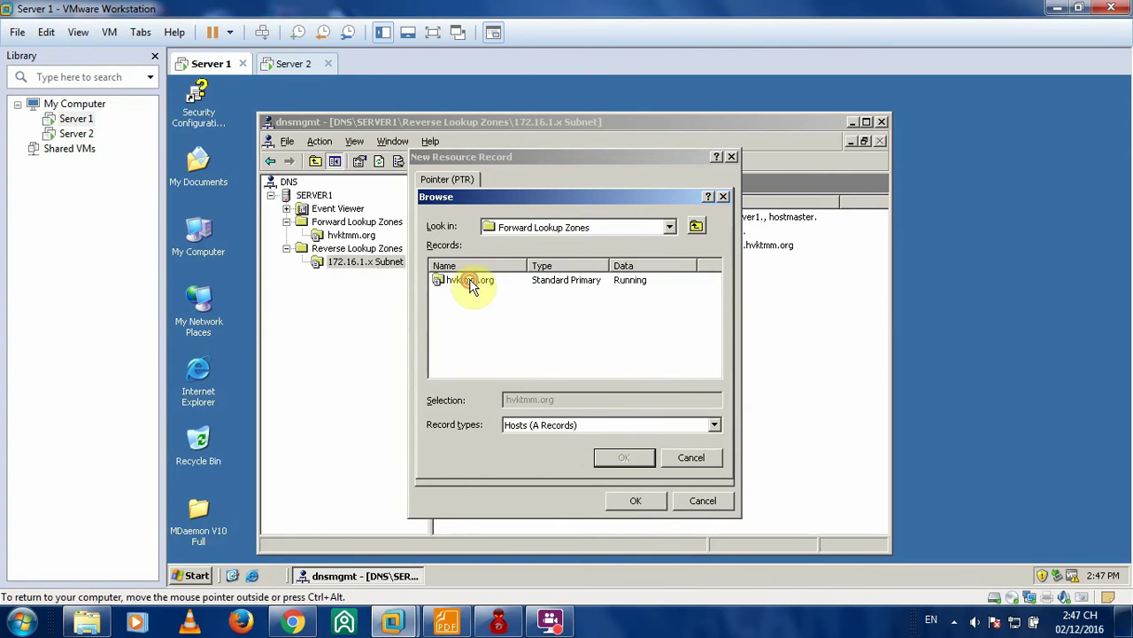
double_click(460, 280)
left_click(461, 294)
left_click(650, 460)
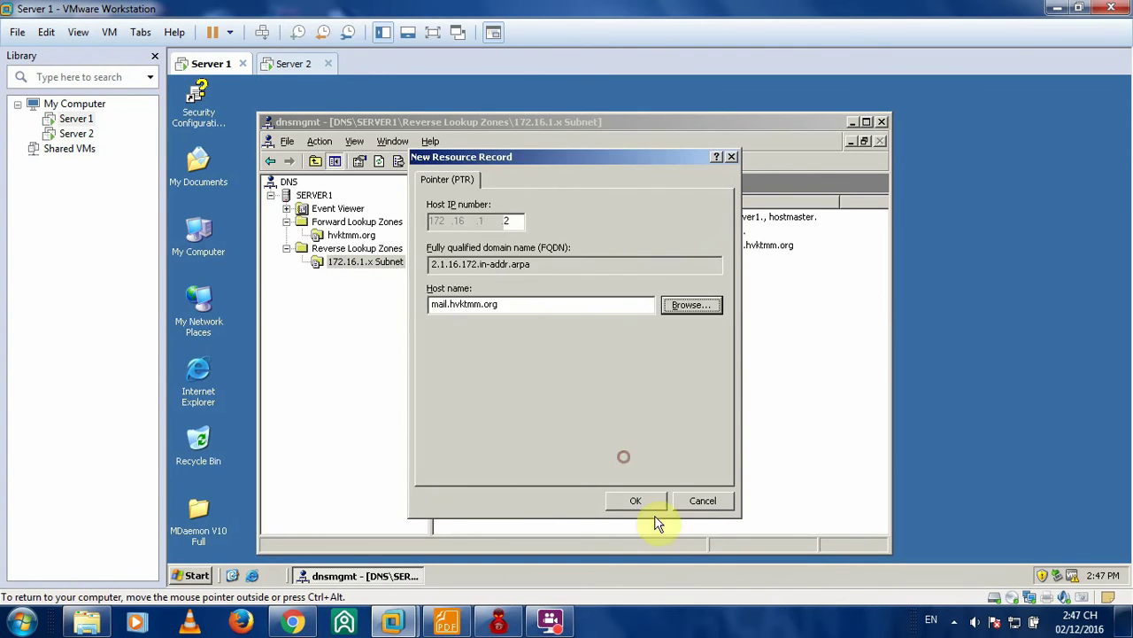
left_click(637, 501)
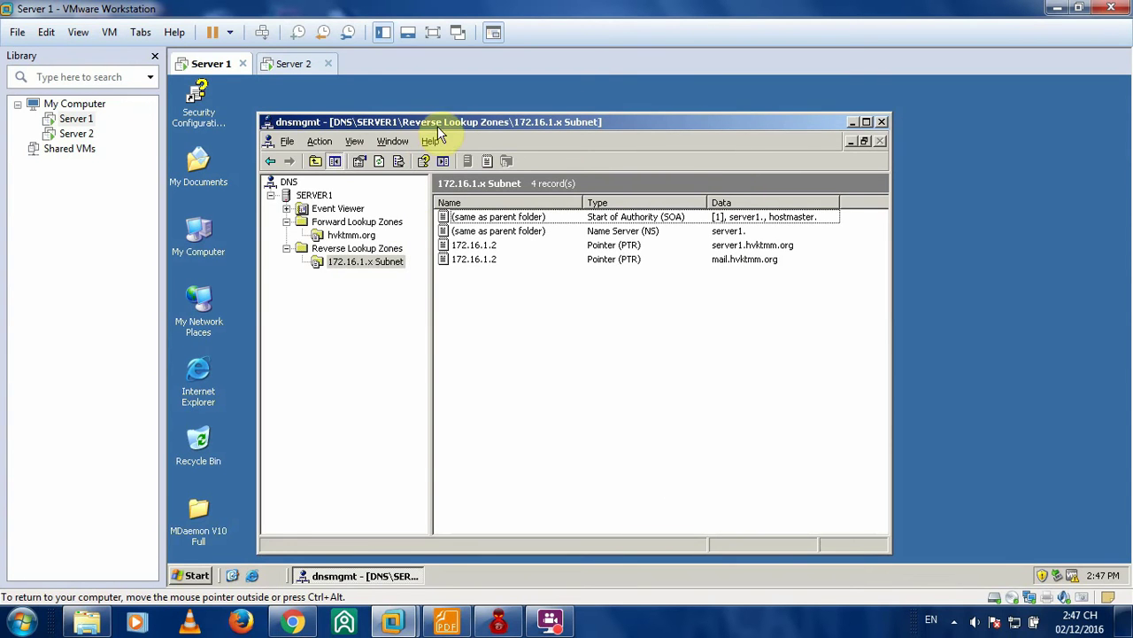
left_click_drag(437, 126, 522, 112)
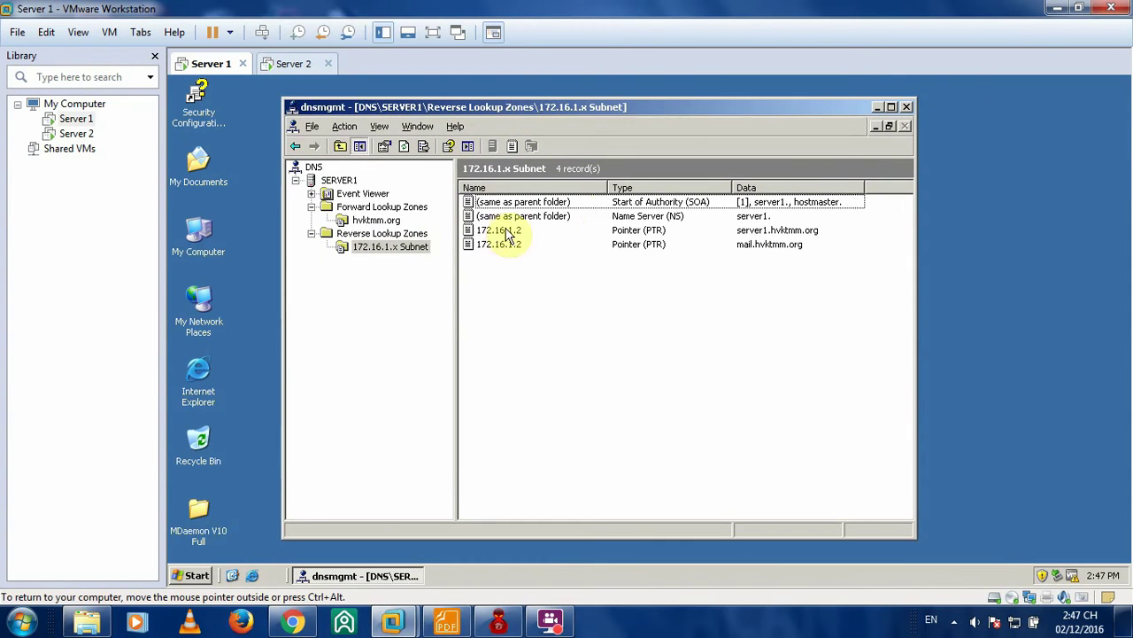
- Close the DNS console and run nslookup in cmd, showing default server server1.hvktmm.org at 172.16.1.2
left_click(905, 106)
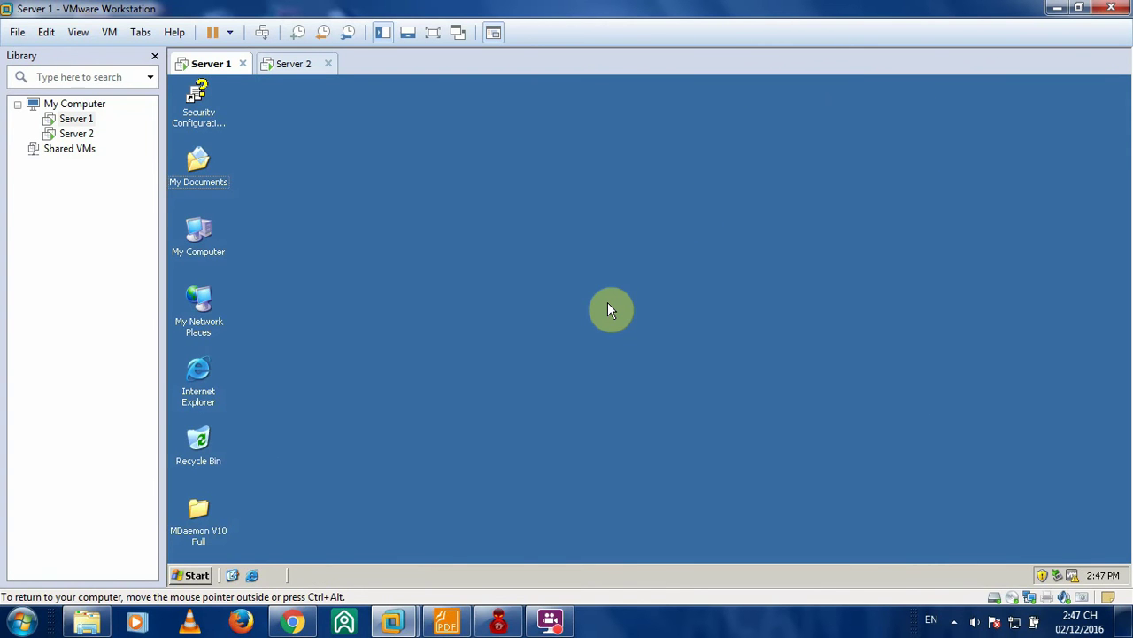
key("super+r")
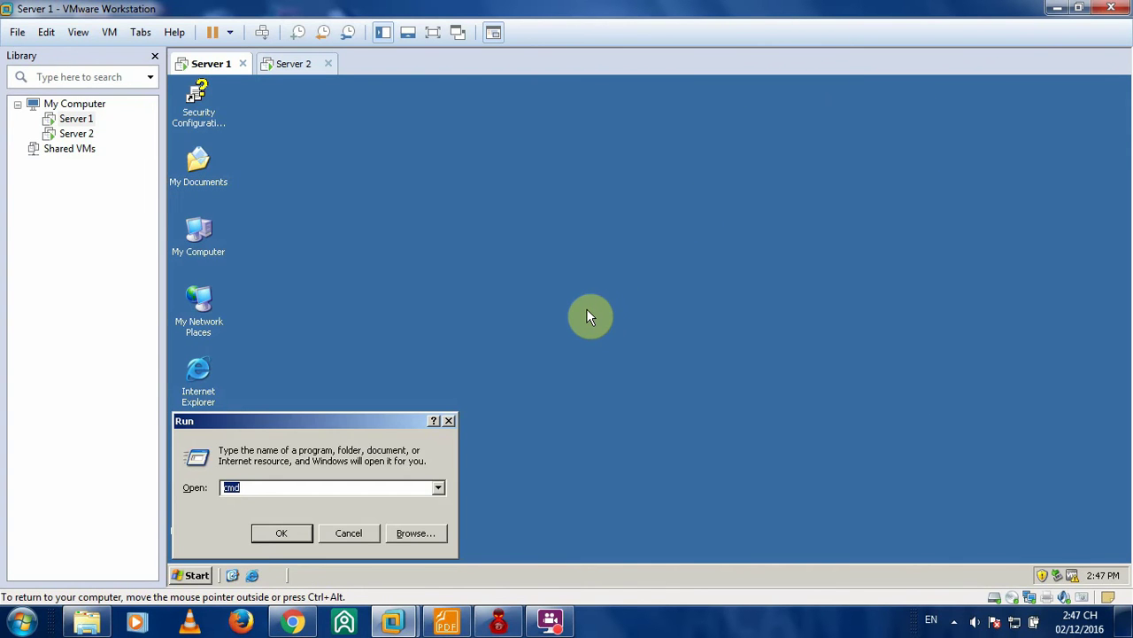
key("Return")
type("ns")
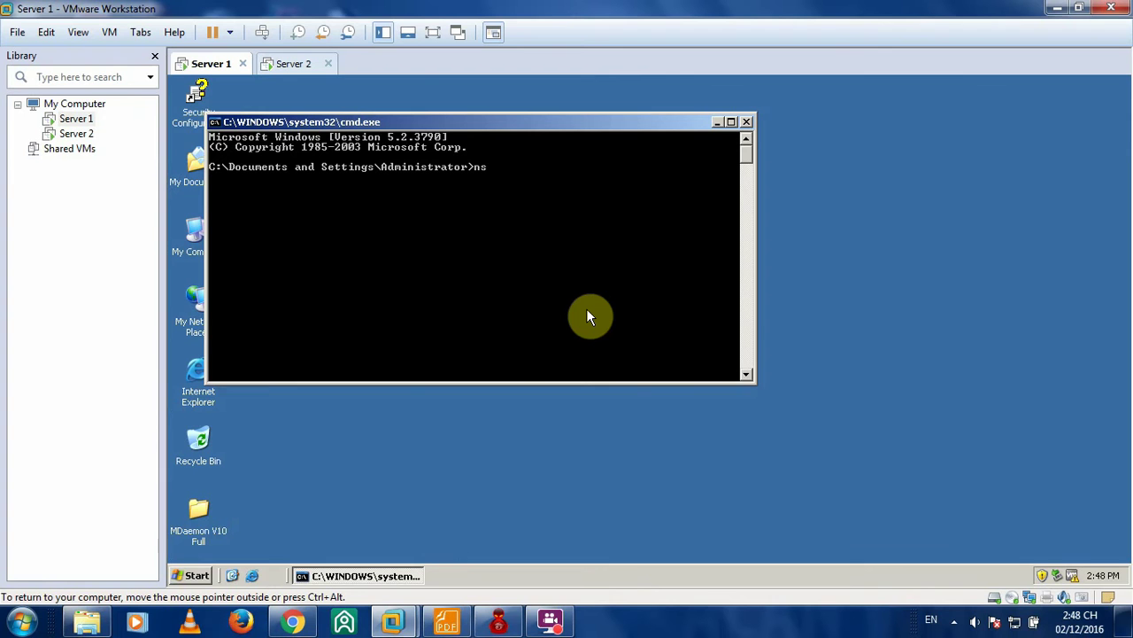
type("lookup")
key("Return")
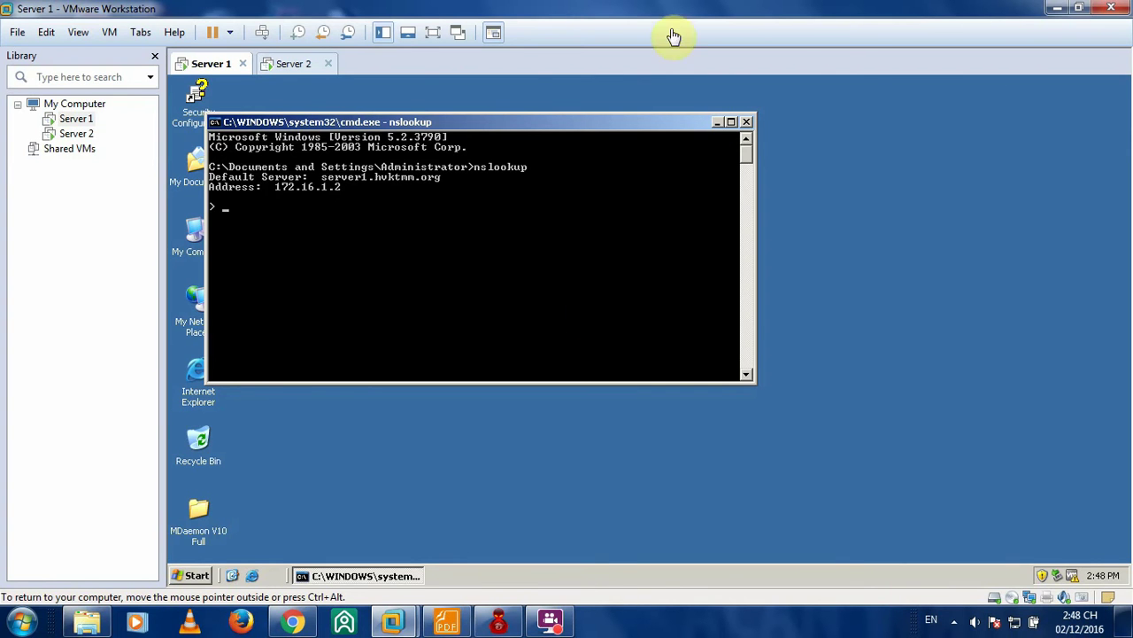
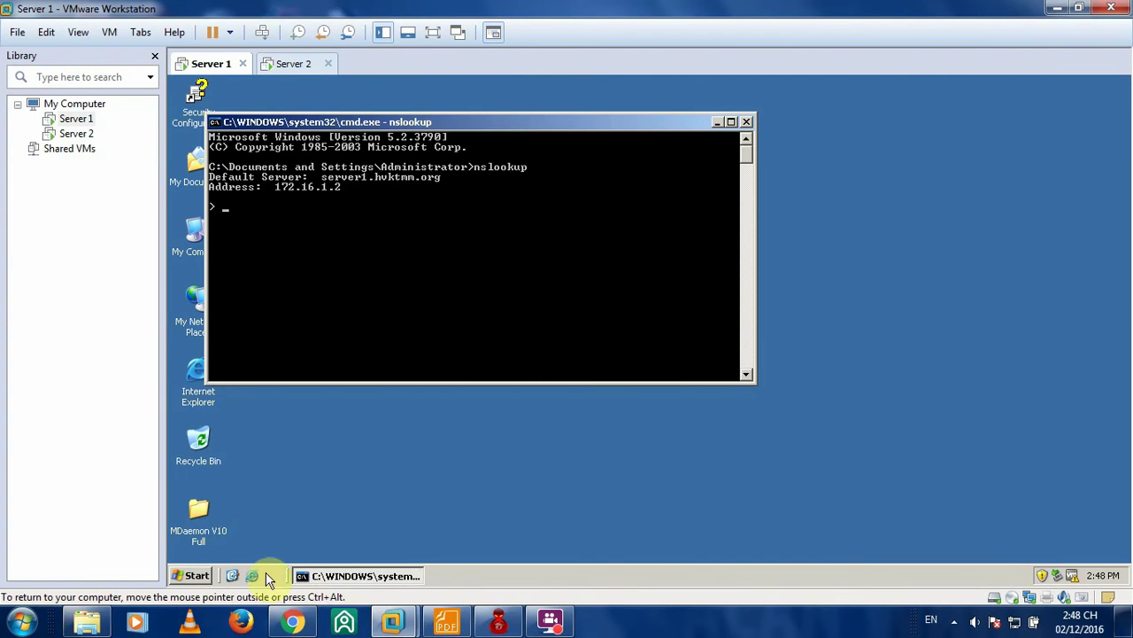
- Open the DNS management console from Server 1's Administrative Tools
left_click(197, 575)
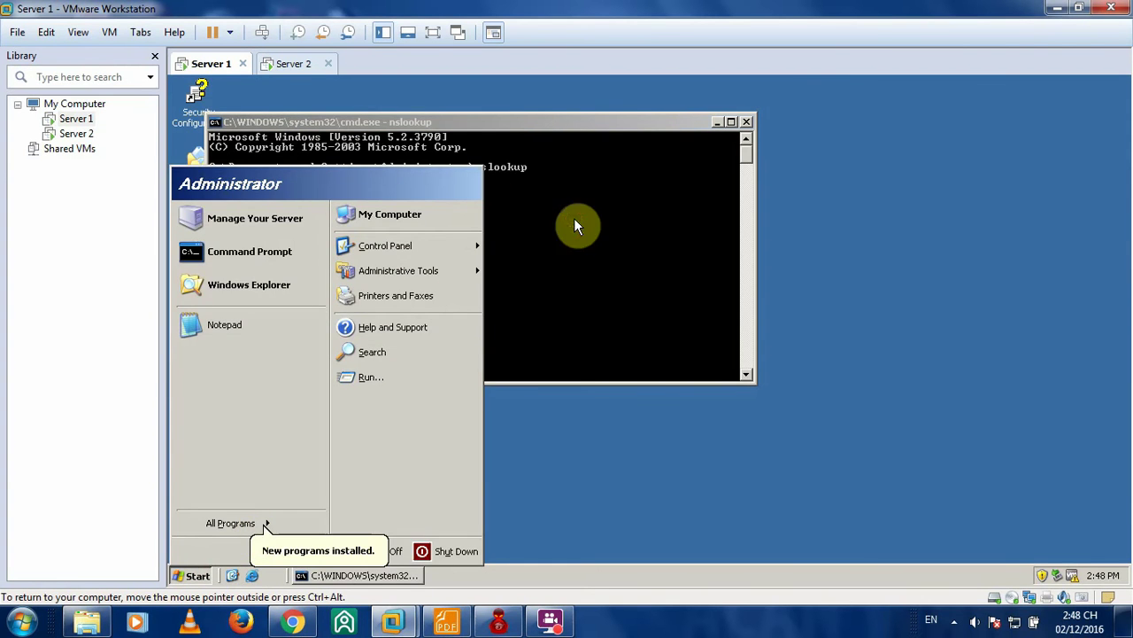
left_click(611, 237)
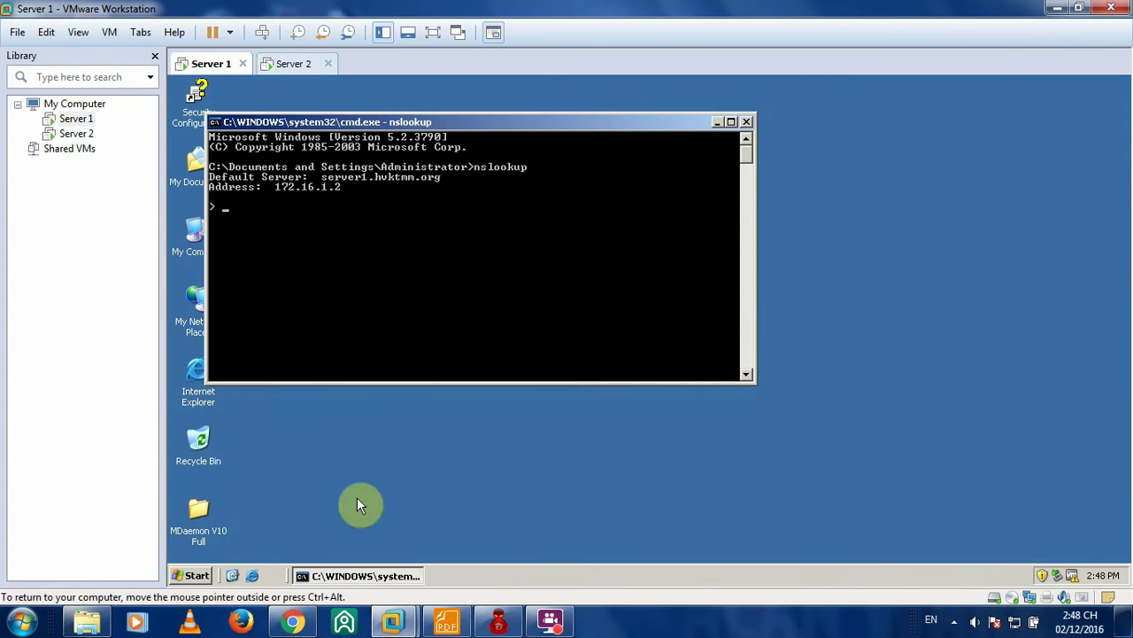
left_click(193, 576)
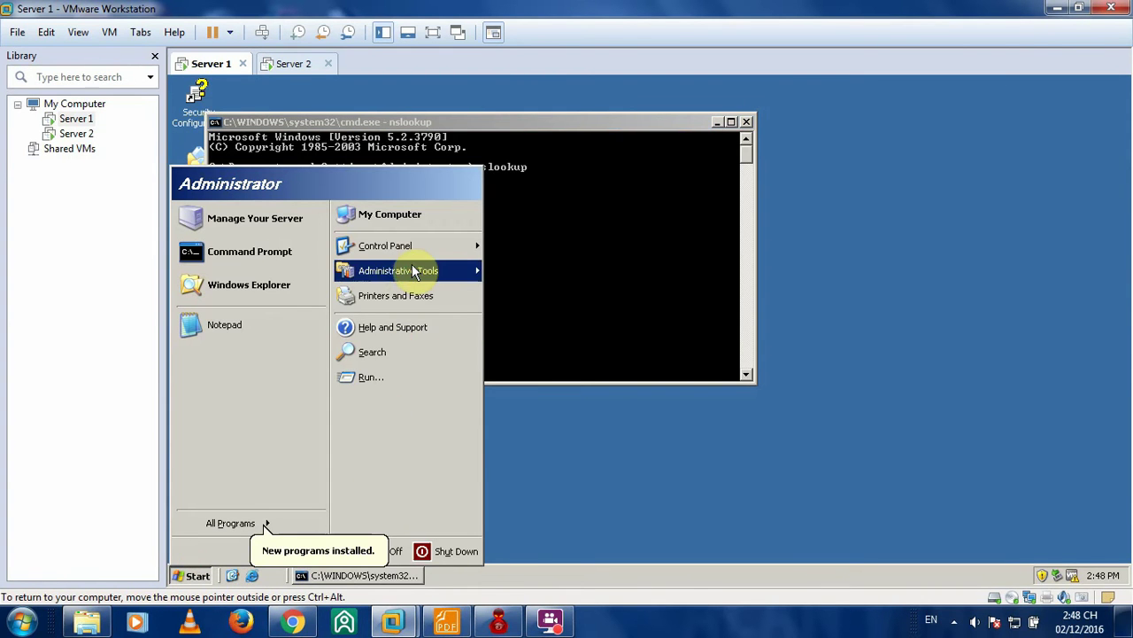
mouse_move(443, 270)
left_click(540, 325)
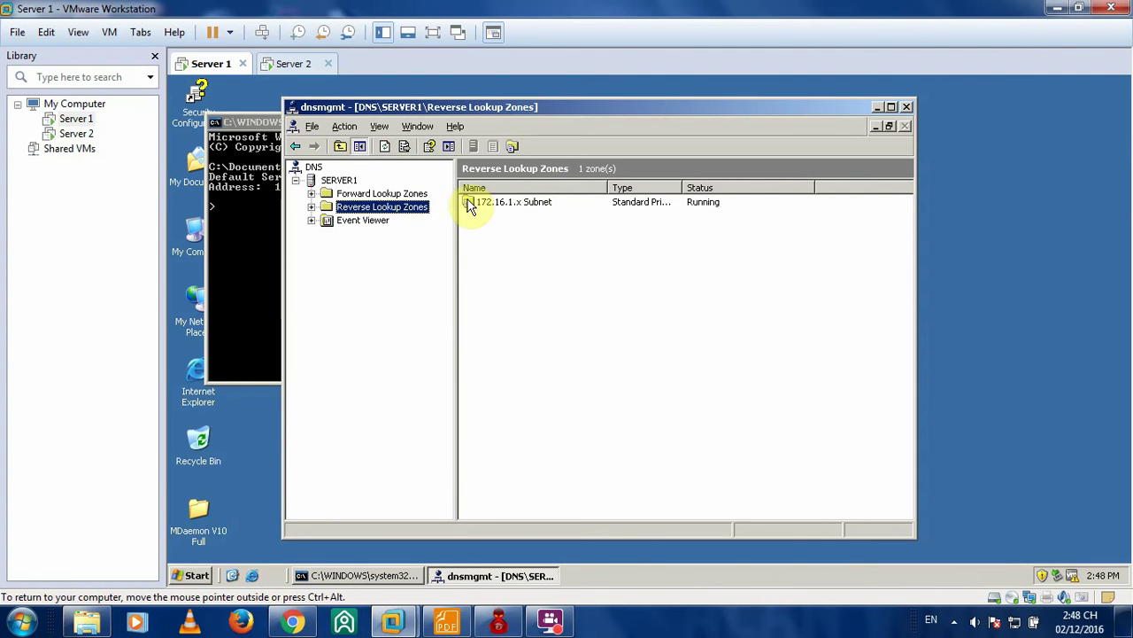
- Open the 172.16.1.x Subnet reverse zone and compare its two 172.16.1.2 pointer records
double_click(492, 202)
left_click(512, 231)
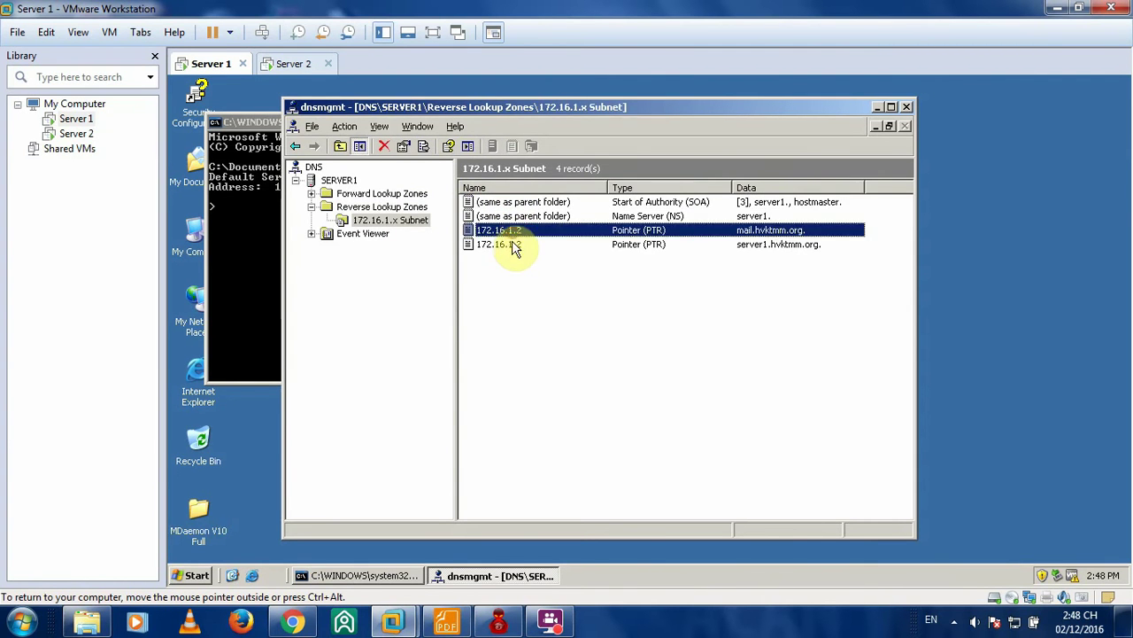
left_click(510, 244)
left_click(510, 232)
left_click(510, 244)
left_click(510, 230)
left_click(510, 244)
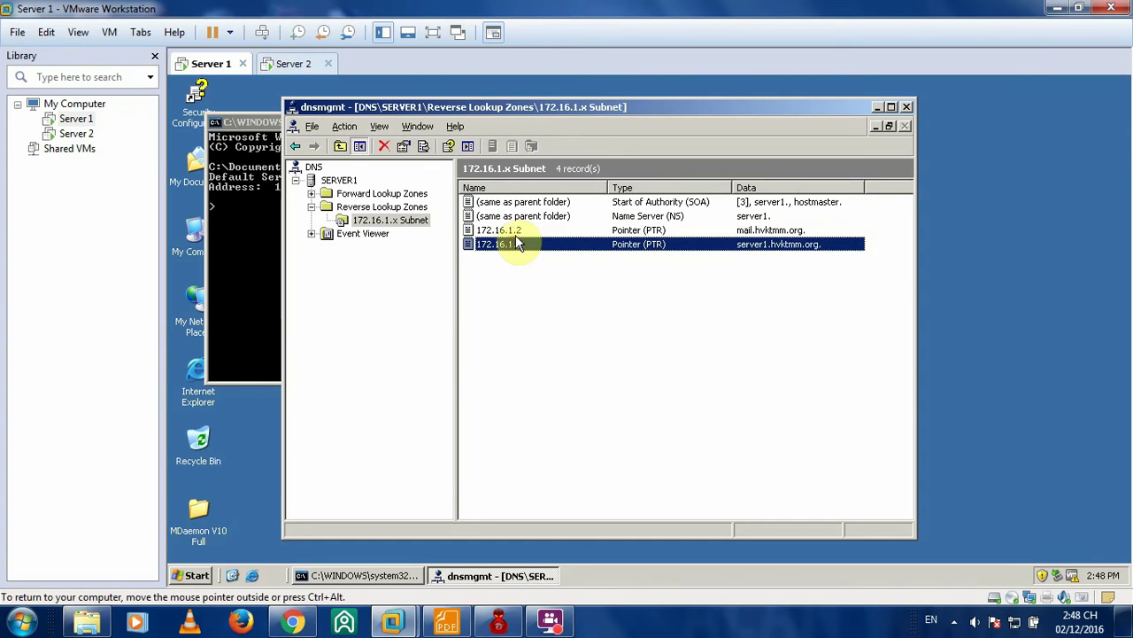
left_click(510, 230)
- Move the DNS console aside and point out the 172.16.1.2 record for mail.hvktmm.org
left_click_drag(521, 110, 667, 111)
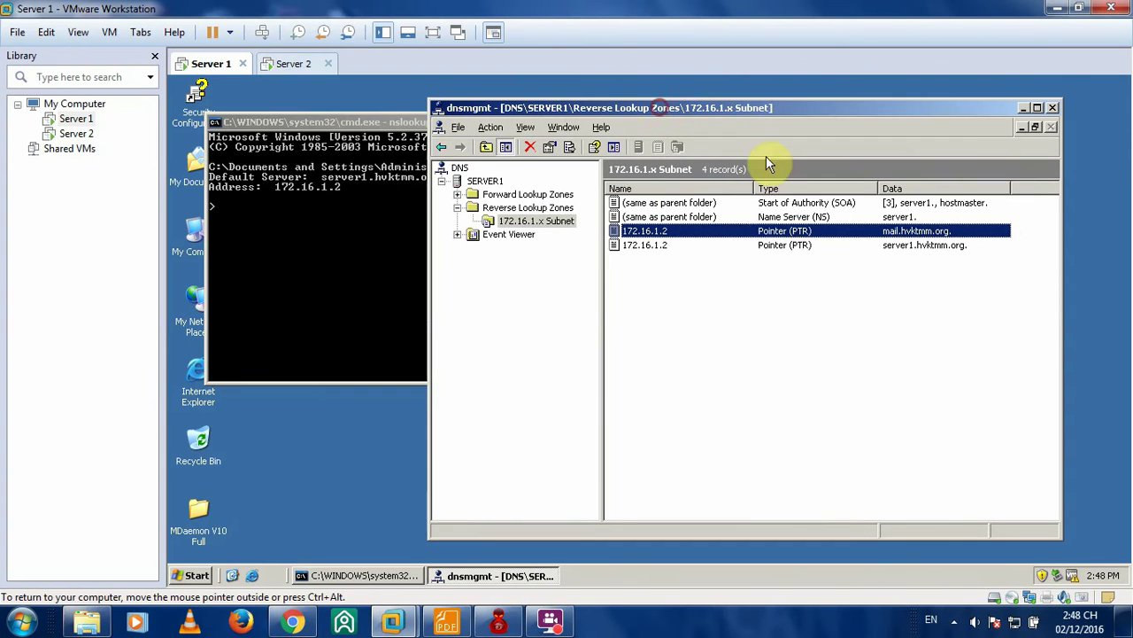
left_click(657, 244)
left_click(655, 231)
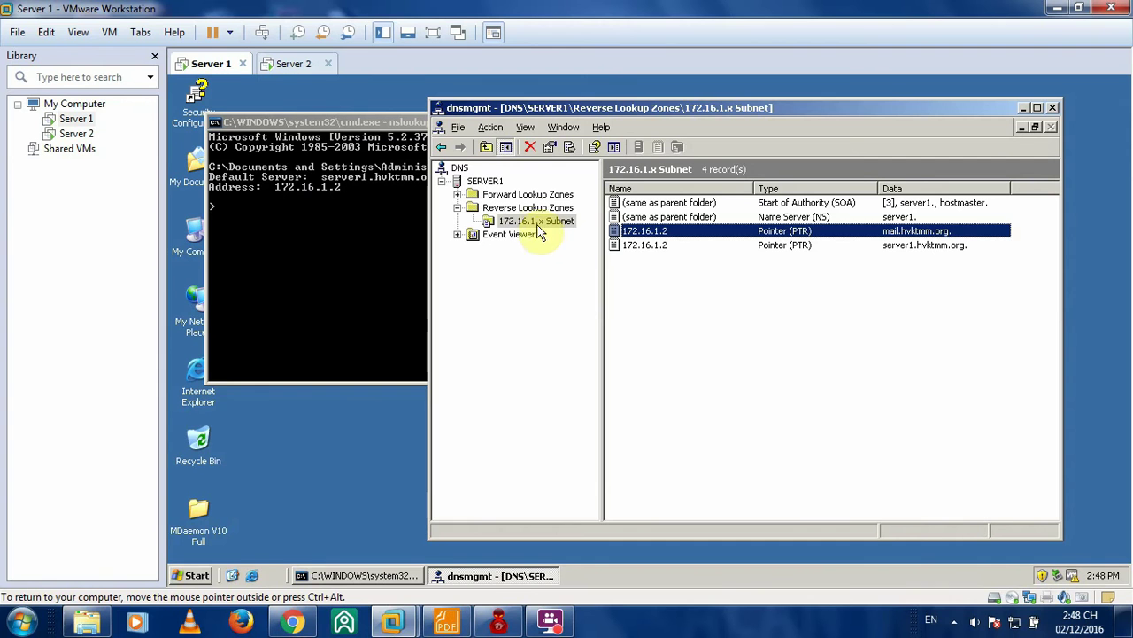
right_click(516, 223)
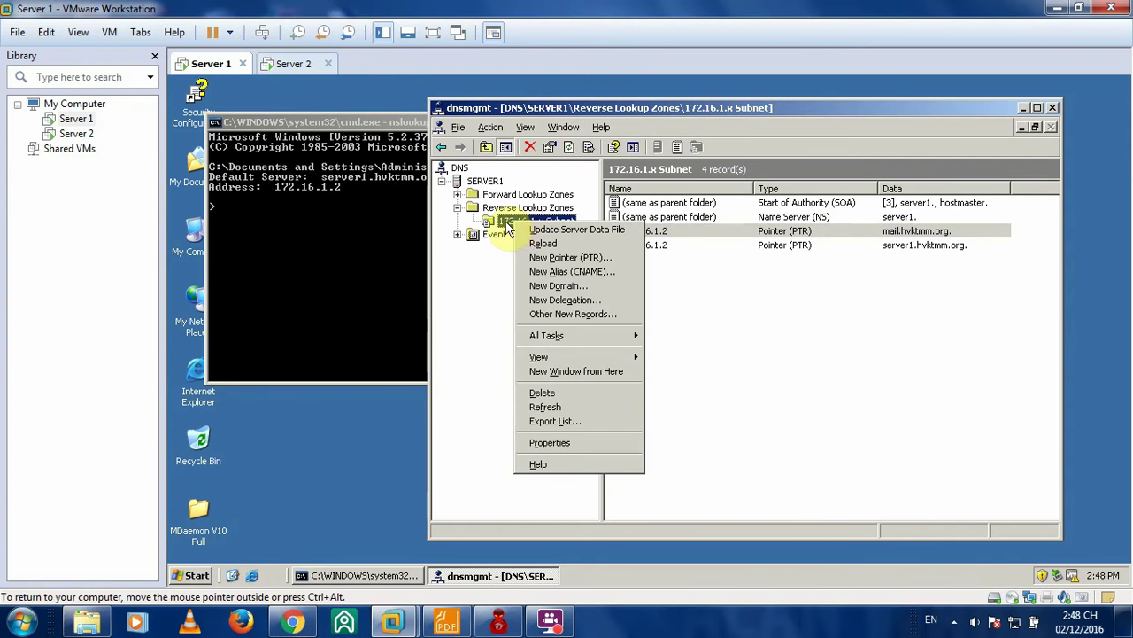
left_click(709, 279)
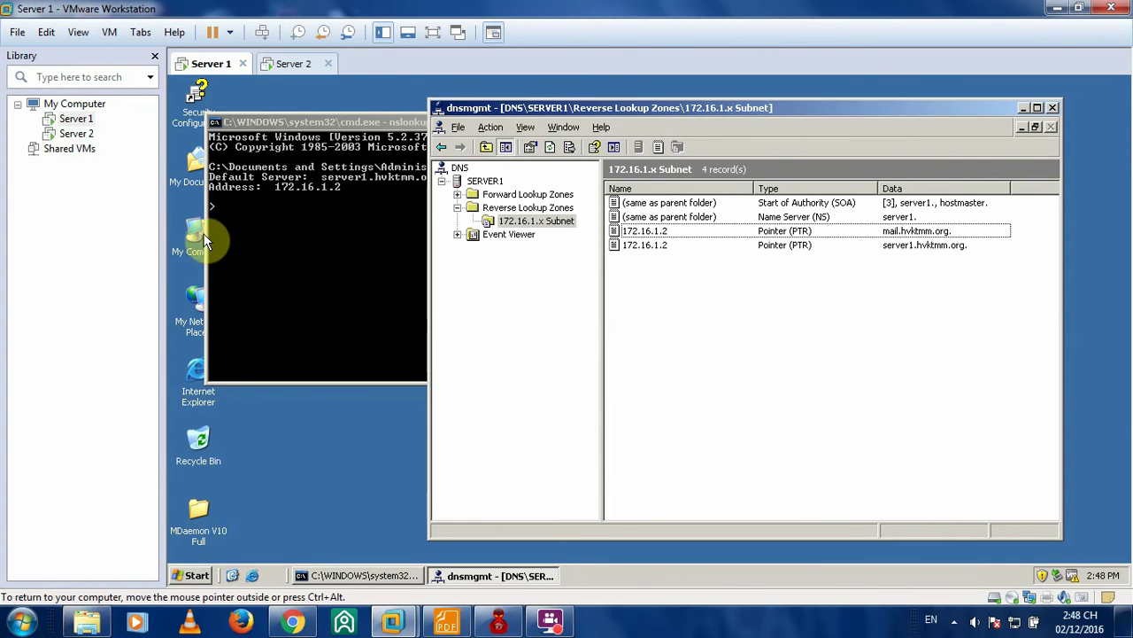
- Review the Local Area Connection's TCP/IP settings, with DNS 172.16.1.2, leaving them unchanged
right_click(192, 315)
left_click(226, 460)
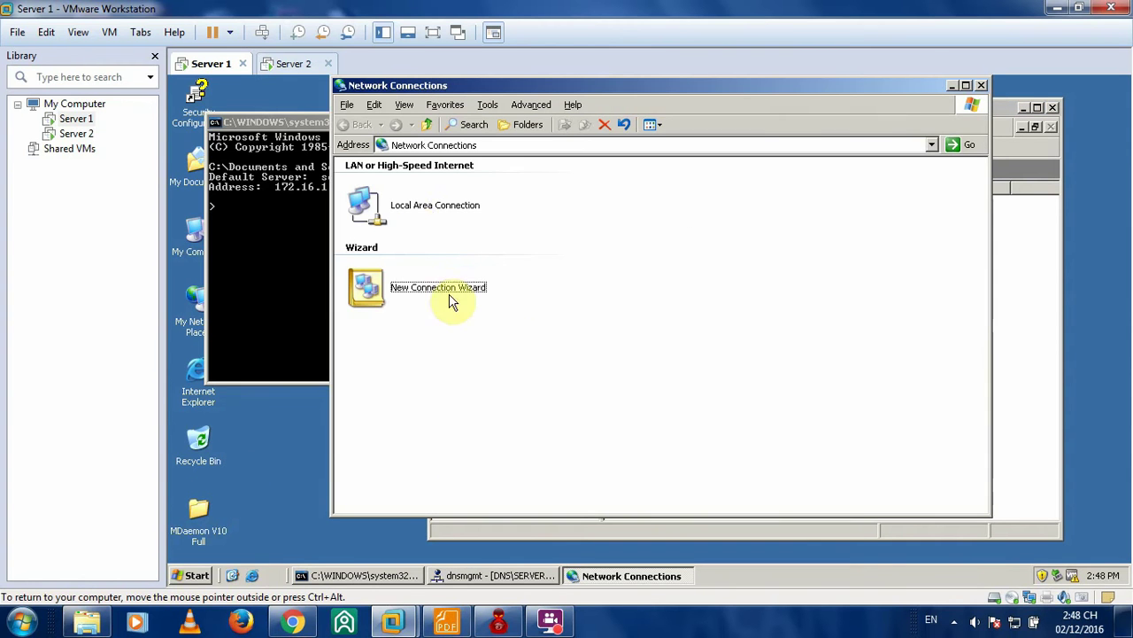
right_click(404, 221)
left_click(468, 336)
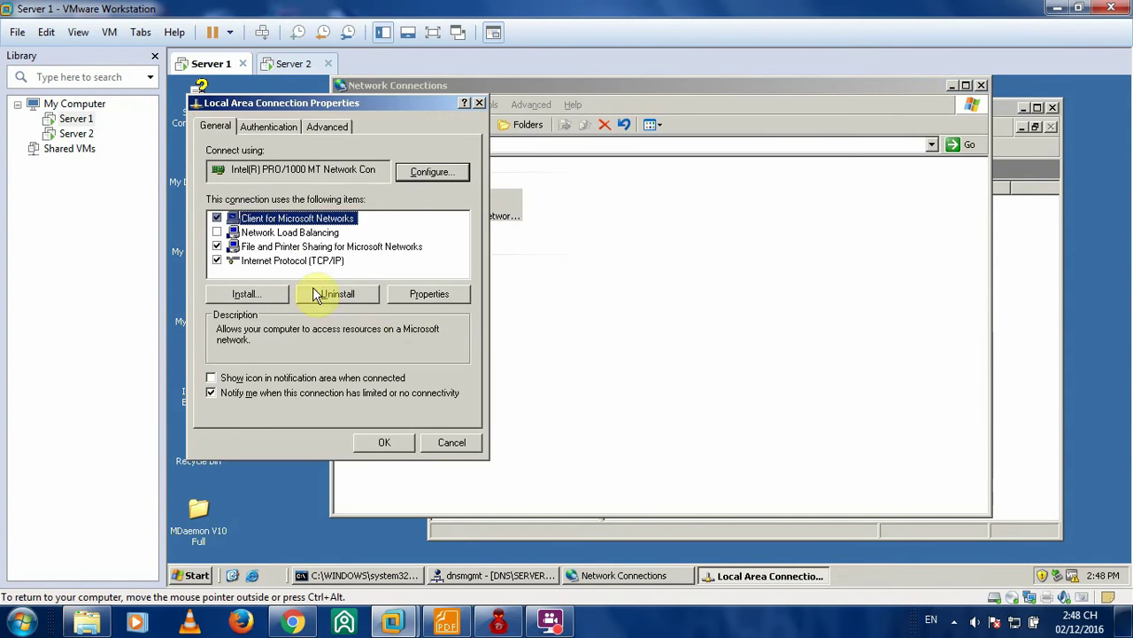
double_click(303, 260)
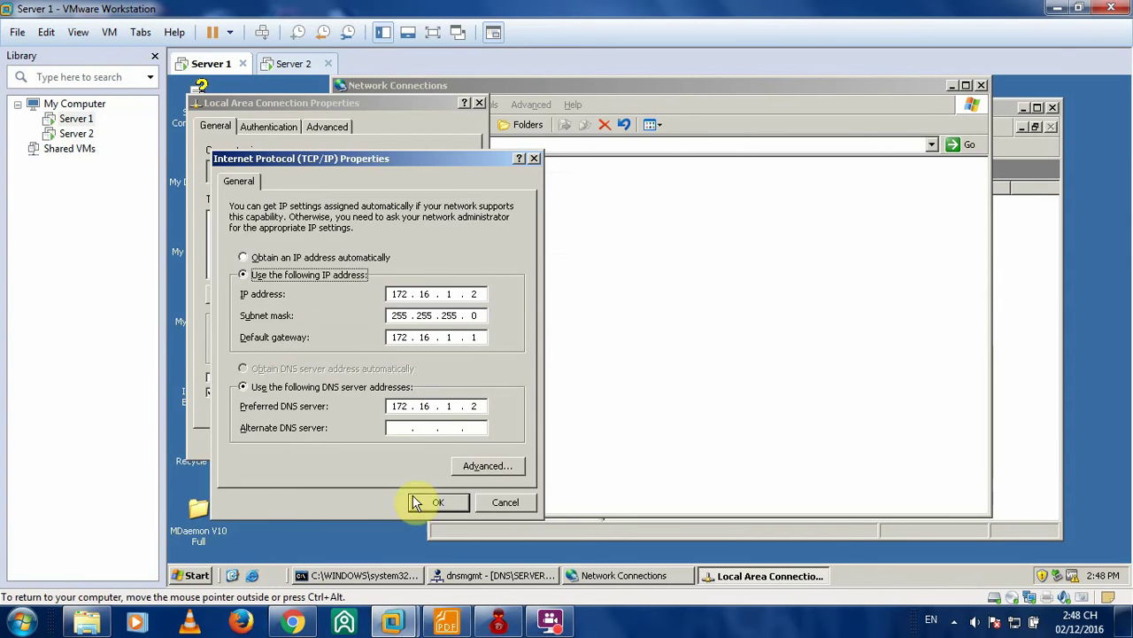
left_click(433, 503)
left_click(385, 445)
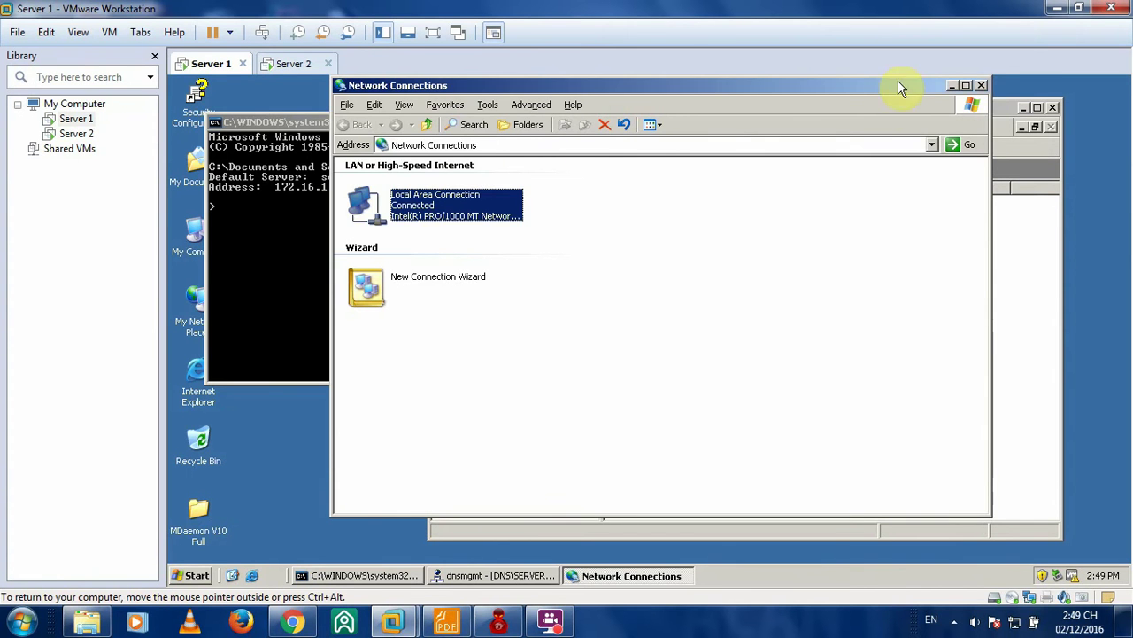
- Close the Network Connections window, DNS console and nslookup command window
left_click(984, 85)
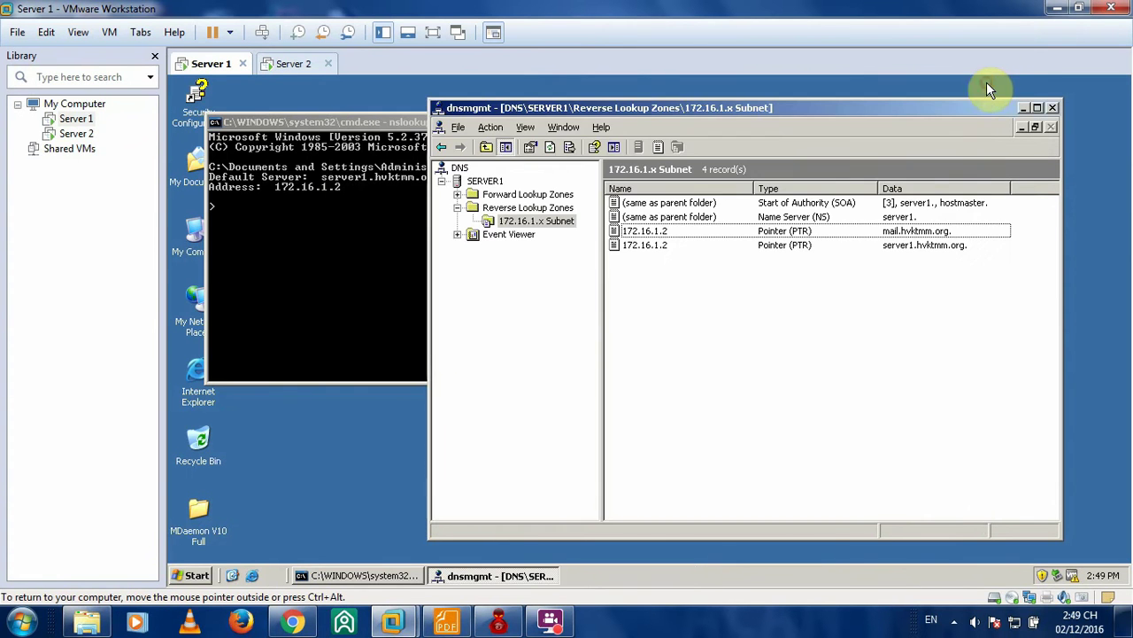
left_click(1053, 107)
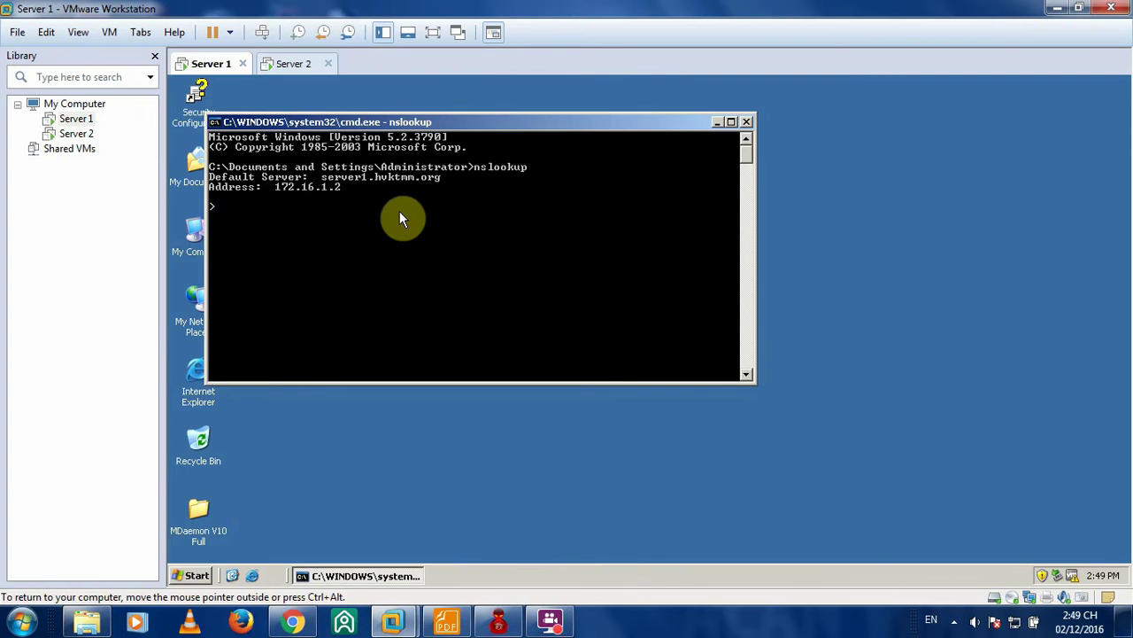
left_click(746, 121)
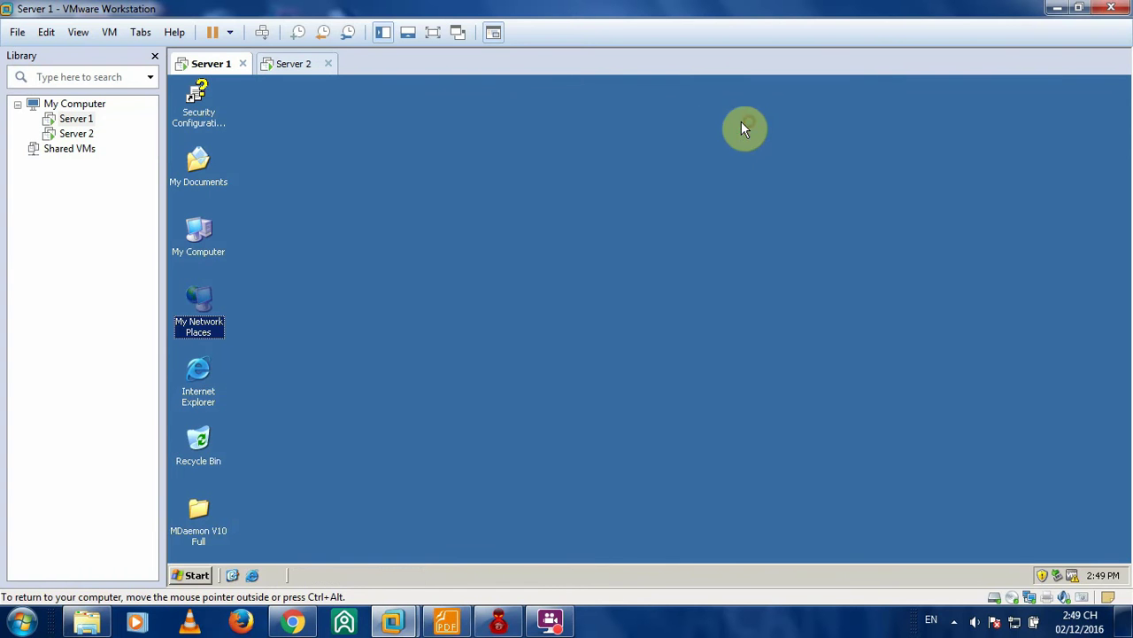
- Scroll the lab guide PDF to Step 3 on Certificate Services, then return to Server 1
left_click(446, 620)
scroll(571, 276, "down", 5)
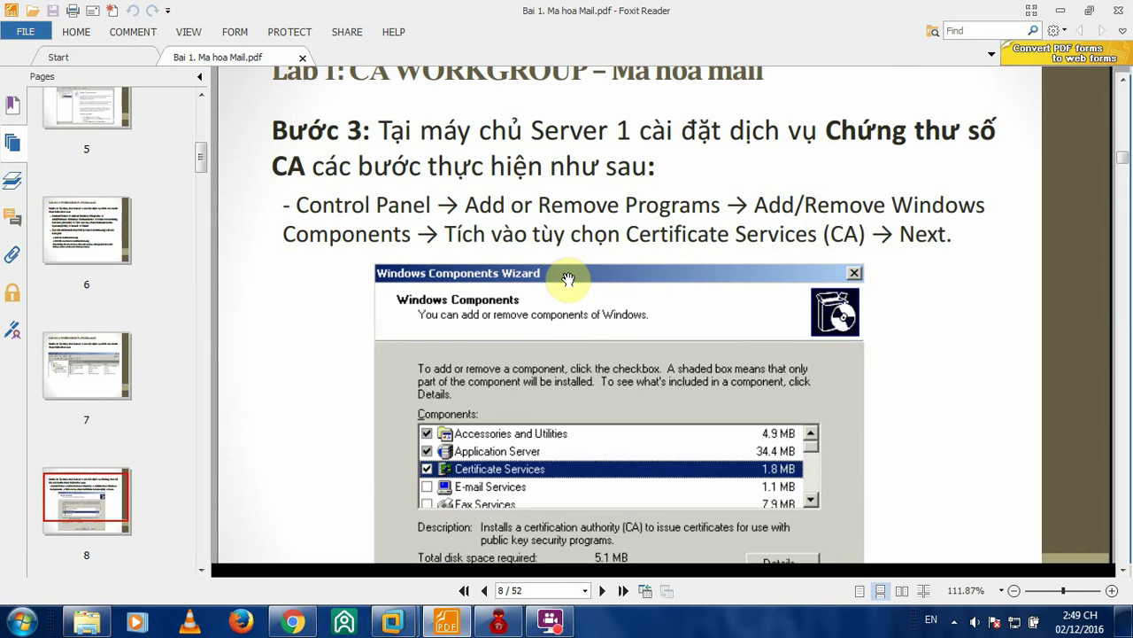
scroll(588, 170, "down", 1)
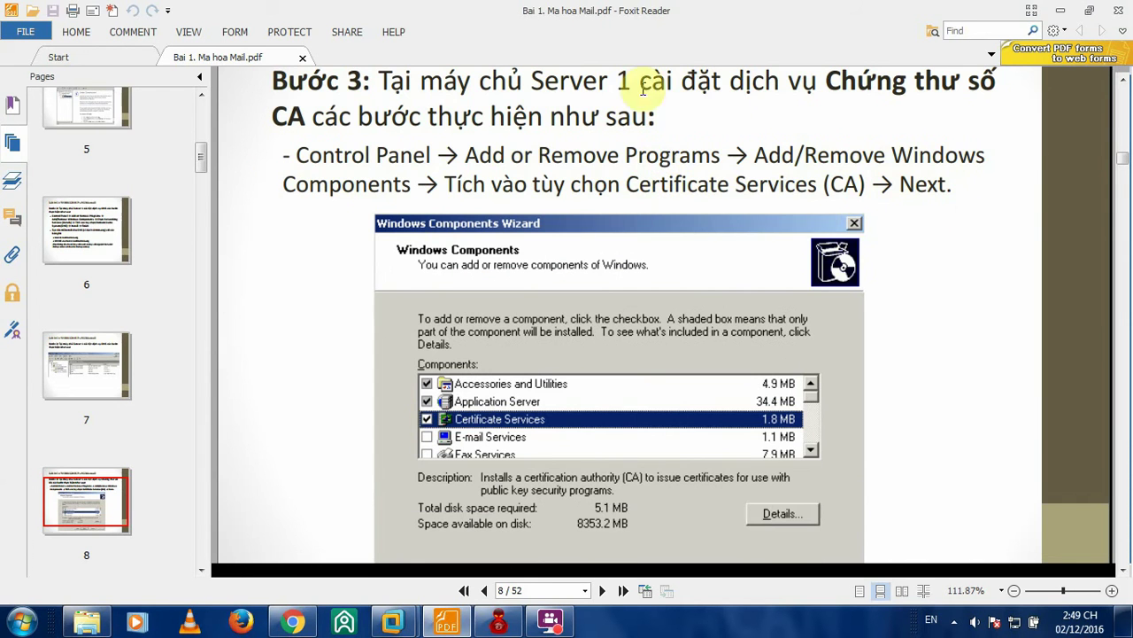
scroll(683, 157, "down", 3)
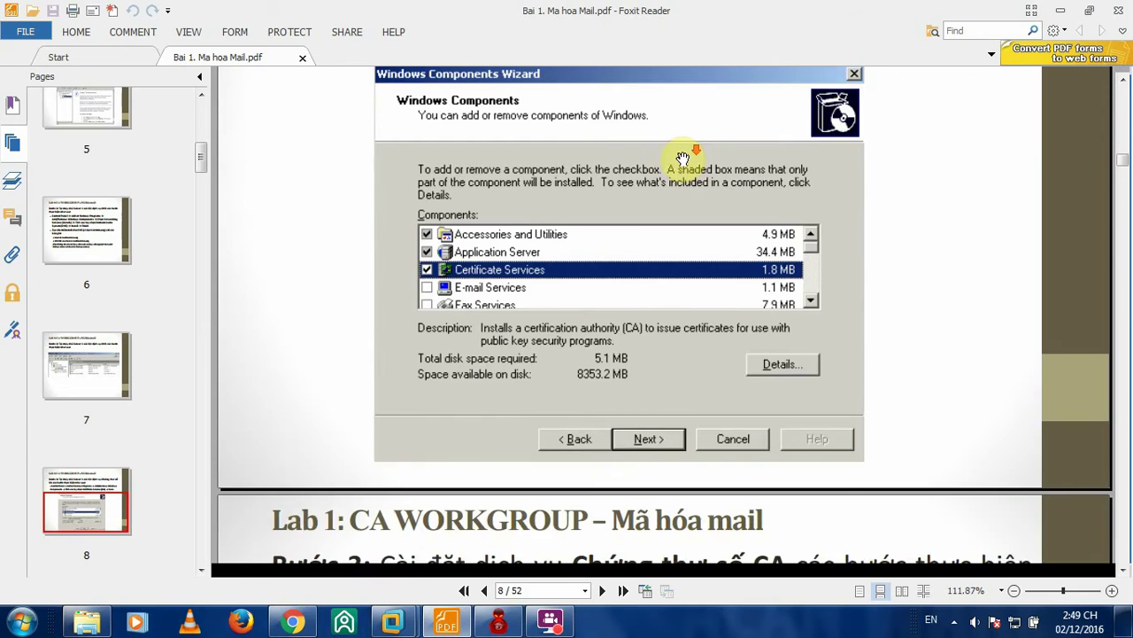
scroll(691, 160, "up", 3)
scroll(702, 165, "down", 1)
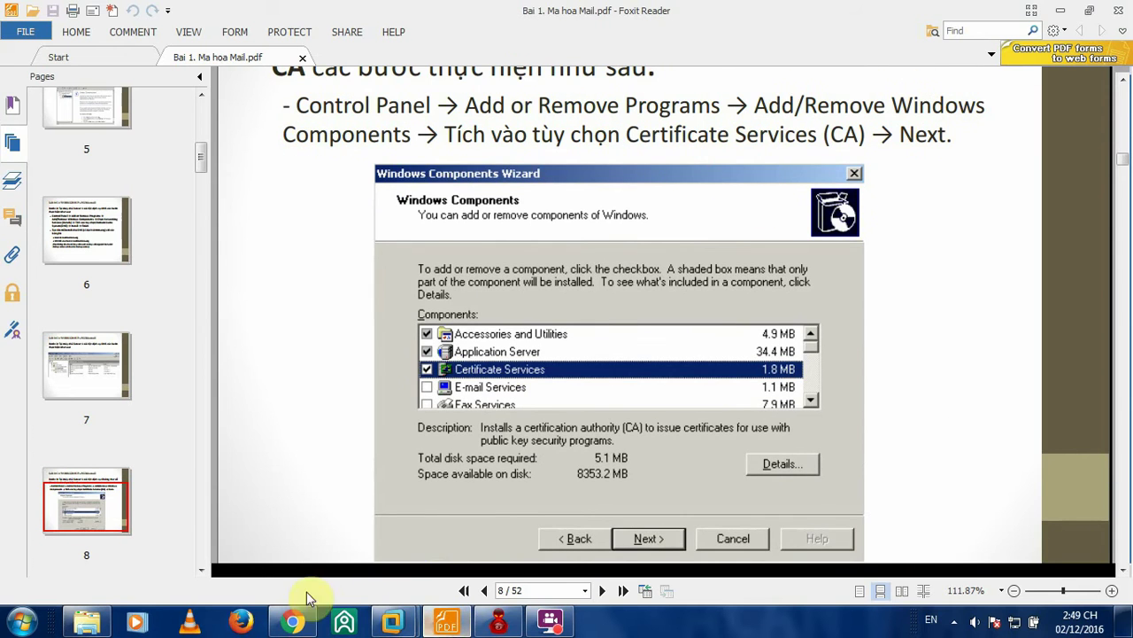
mouse_move(392, 620)
left_click(267, 549)
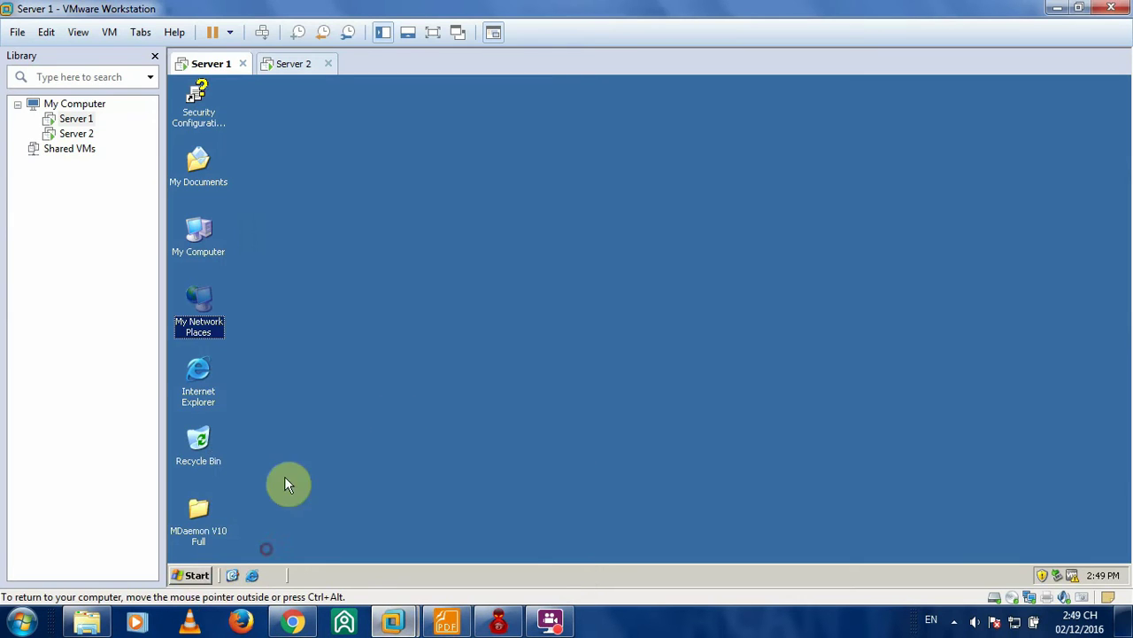
- Start the Windows Components Wizard from Add or Remove Programs on Server 1
left_click(193, 575)
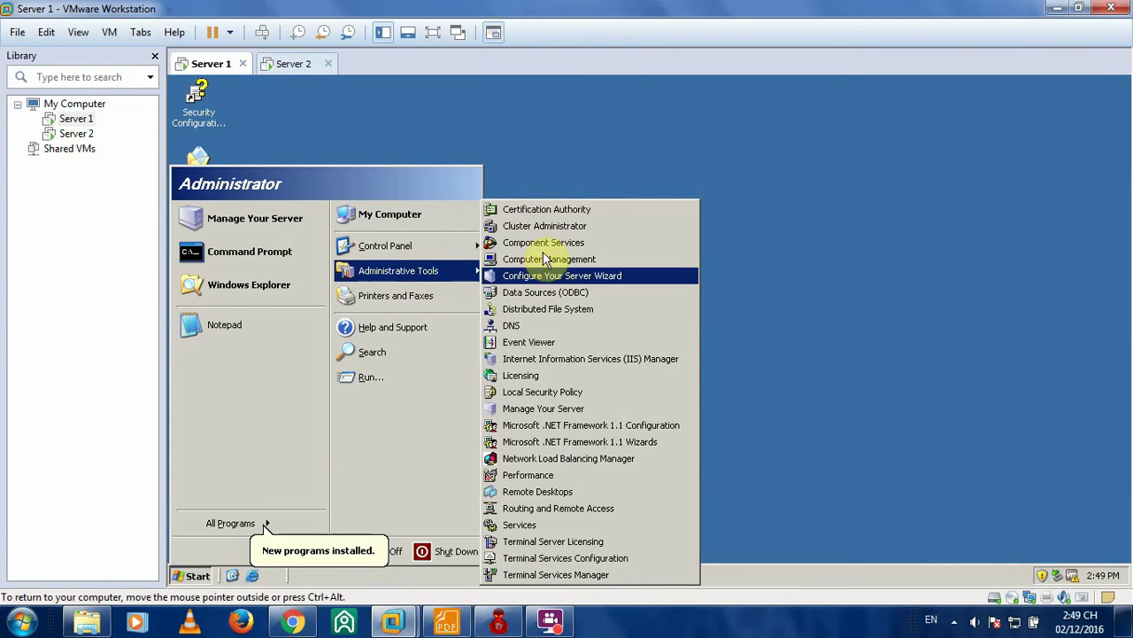
mouse_move(448, 249)
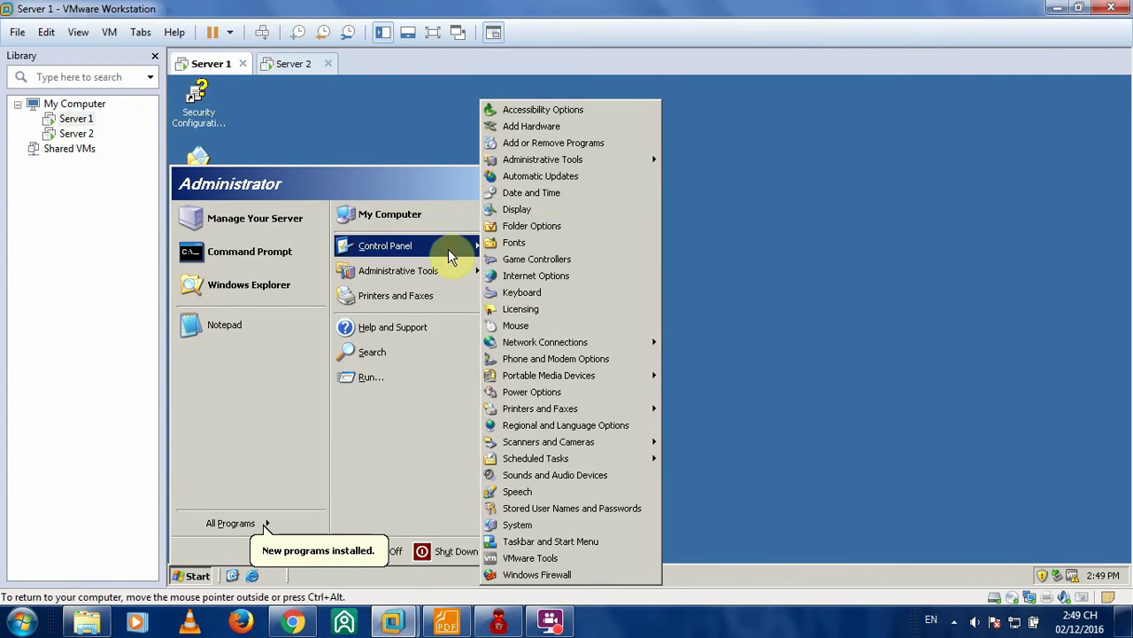
left_click(538, 144)
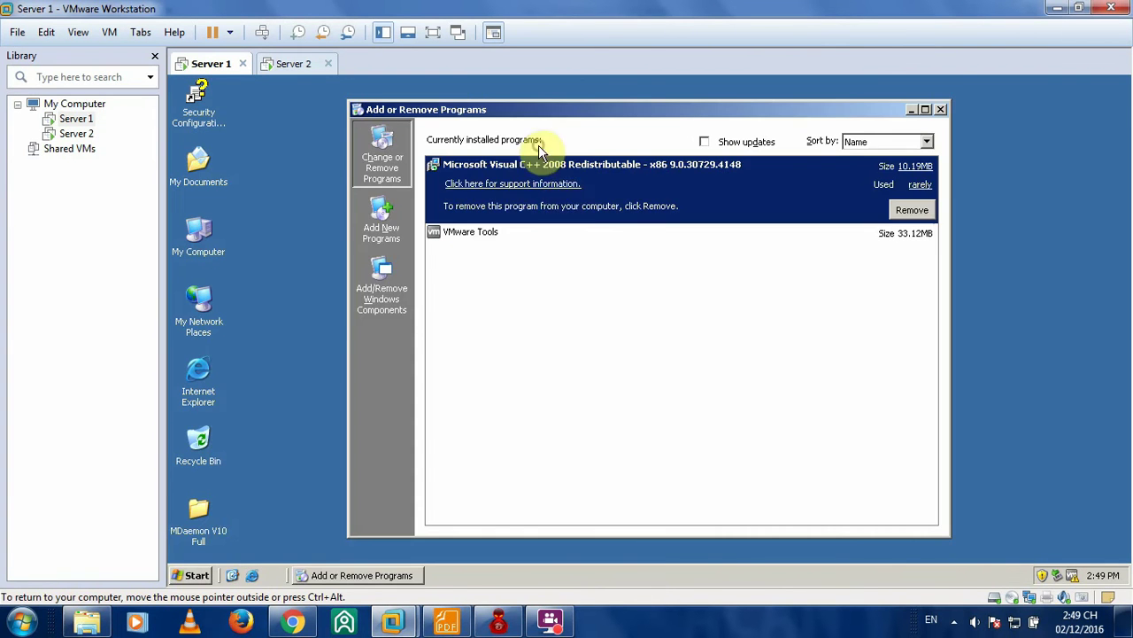
left_click(389, 283)
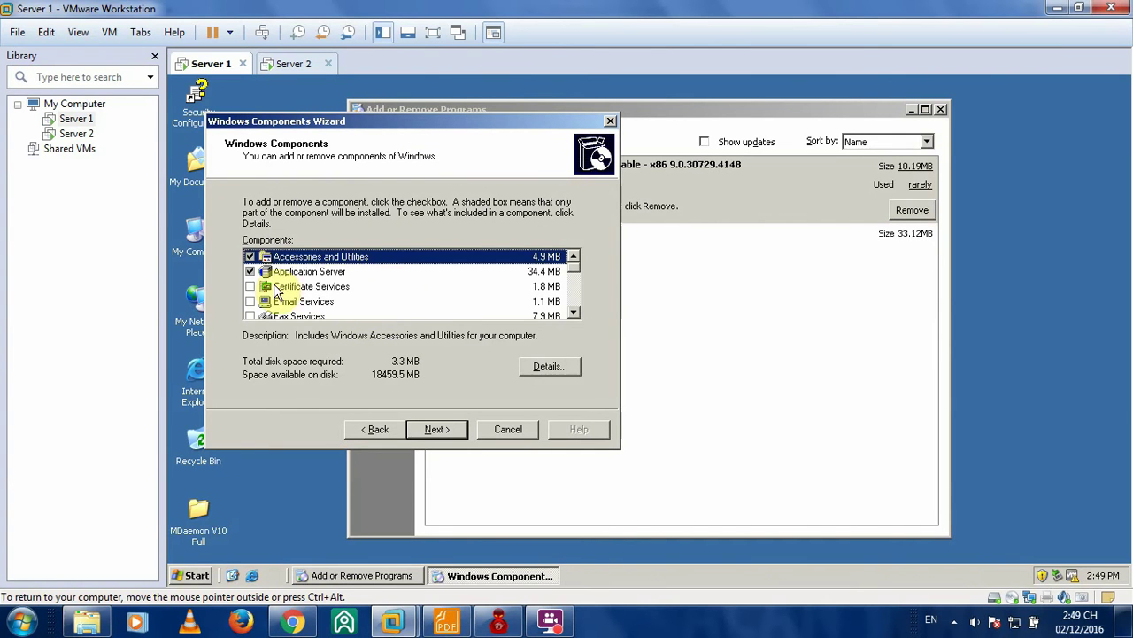
- Mark Certificate Services for installation, accept its warning, and keep Stand-alone root CA
left_click(285, 296)
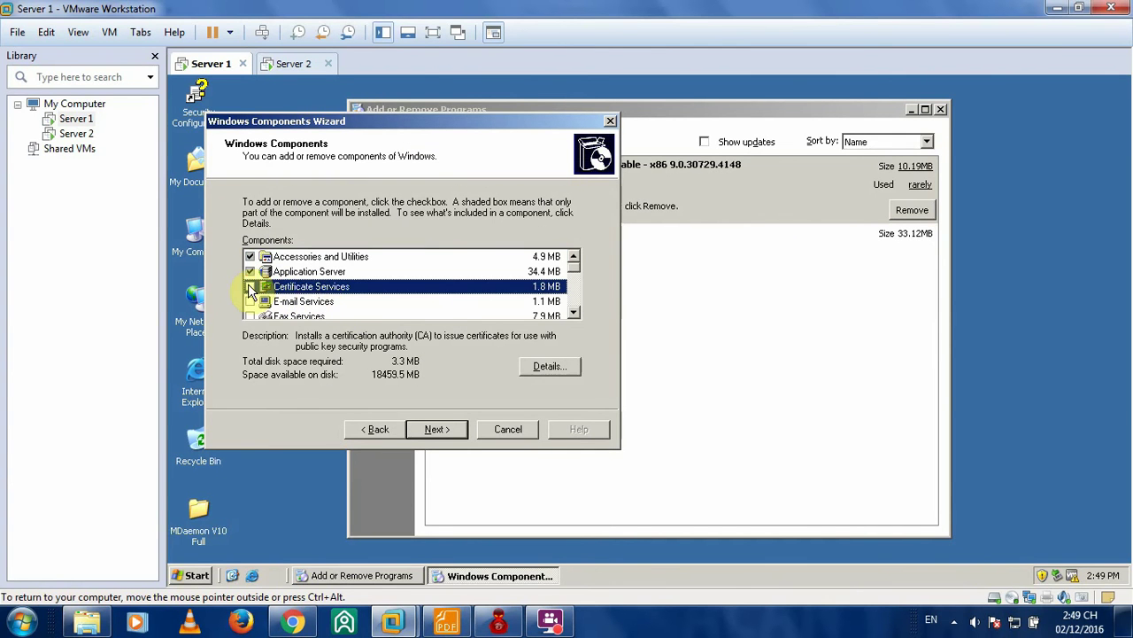
left_click(250, 287)
left_click(638, 372)
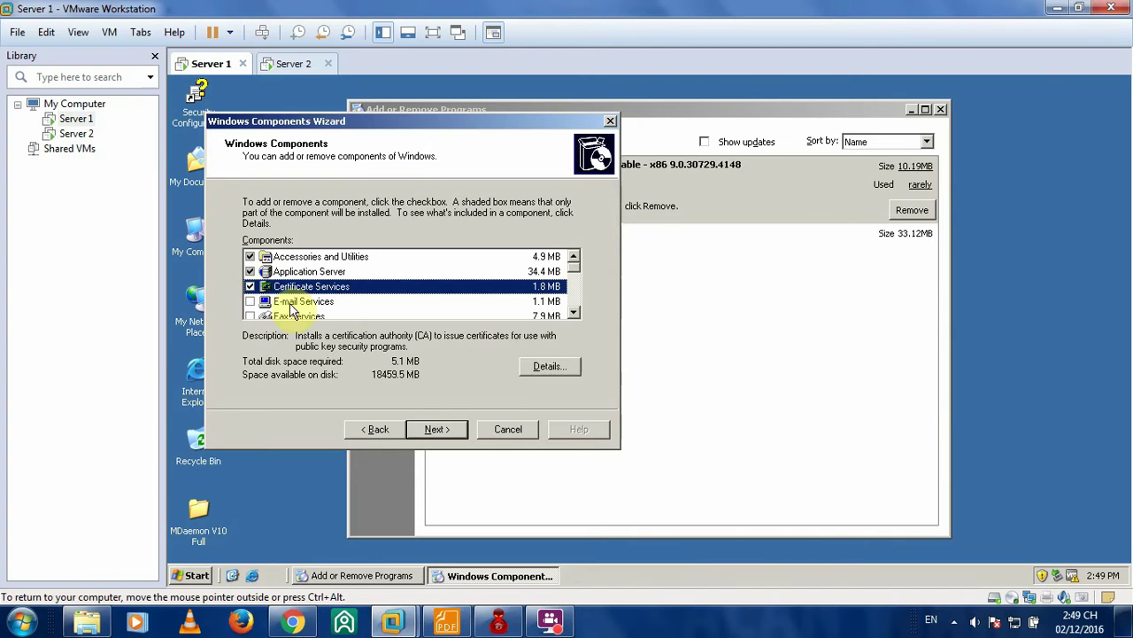
left_click(445, 429)
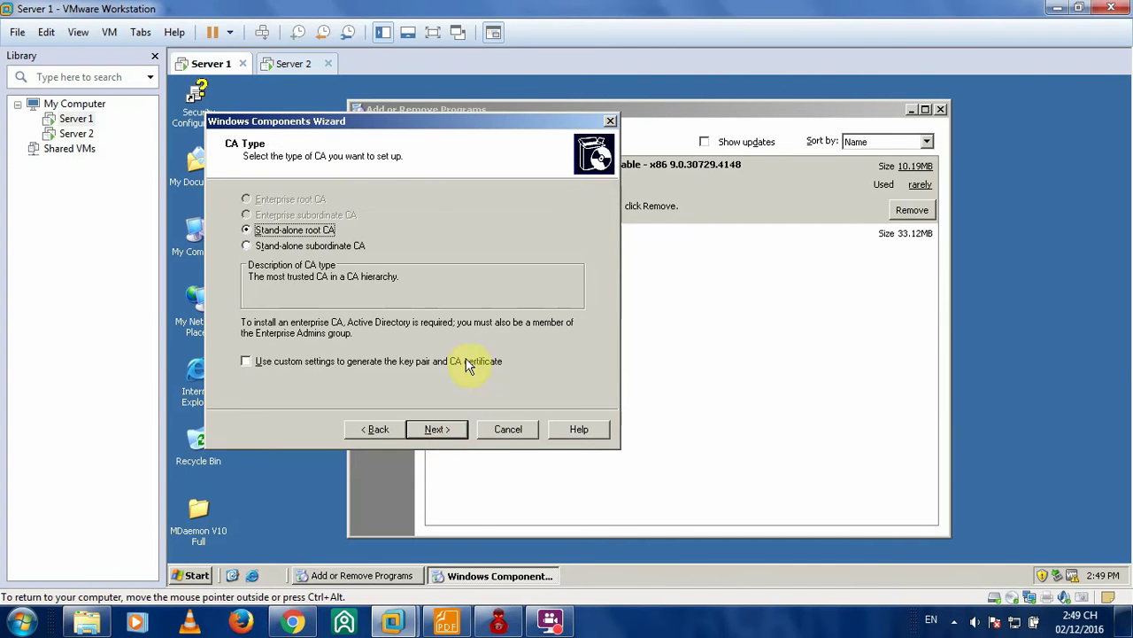
left_click(453, 430)
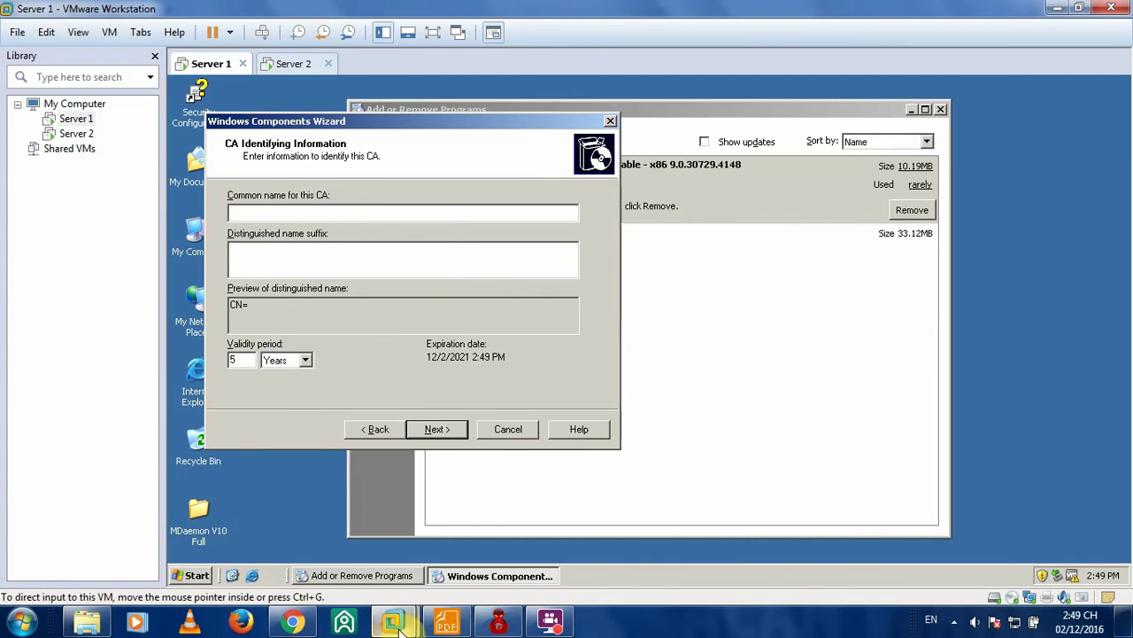
left_click(445, 623)
scroll(595, 290, "down", 5)
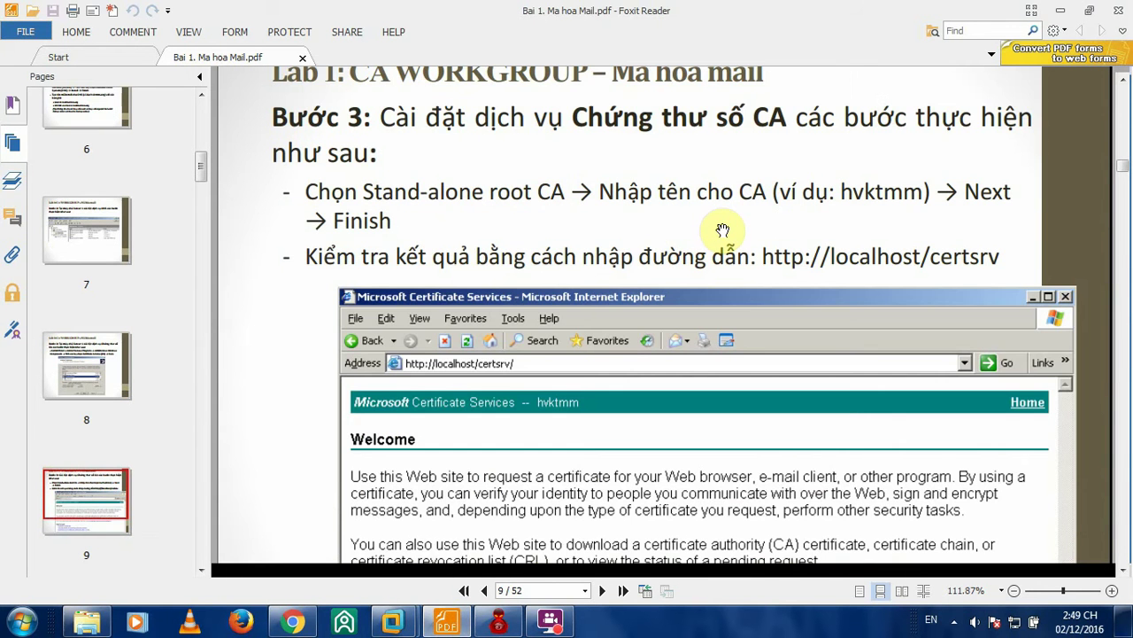
scroll(723, 230, "up", 10)
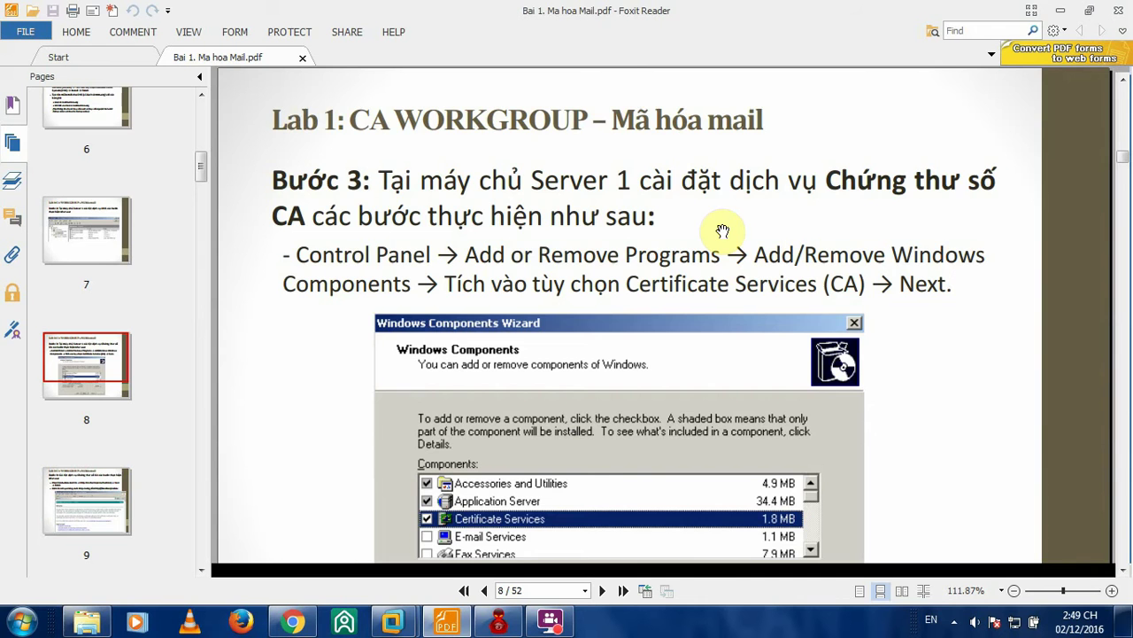
scroll(703, 215, "down", 15)
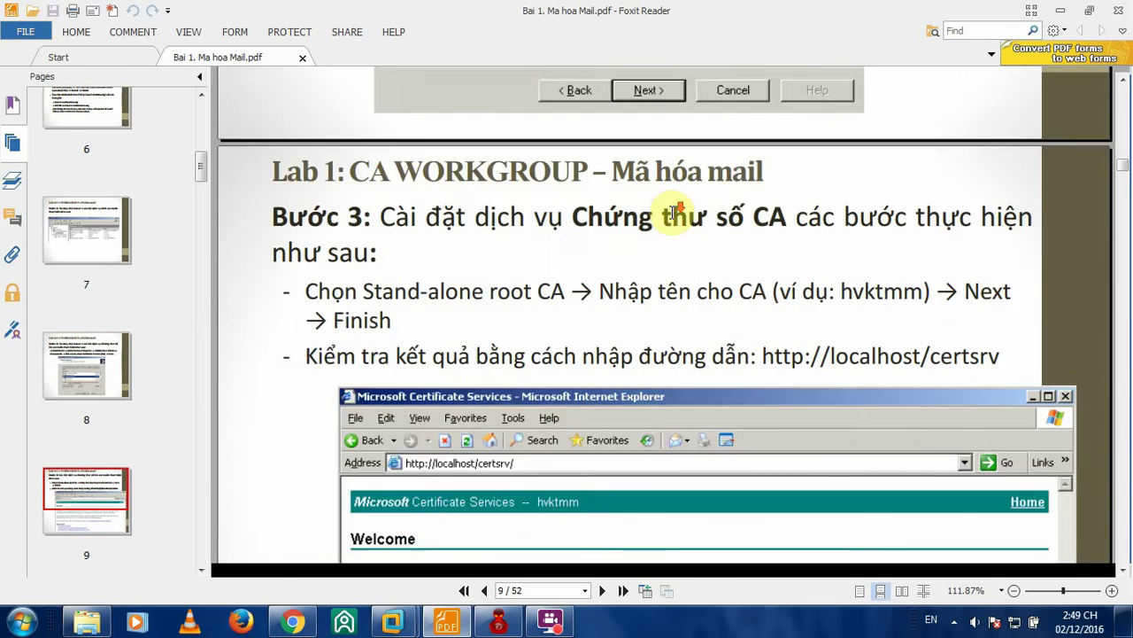
scroll(671, 219, "down", 1)
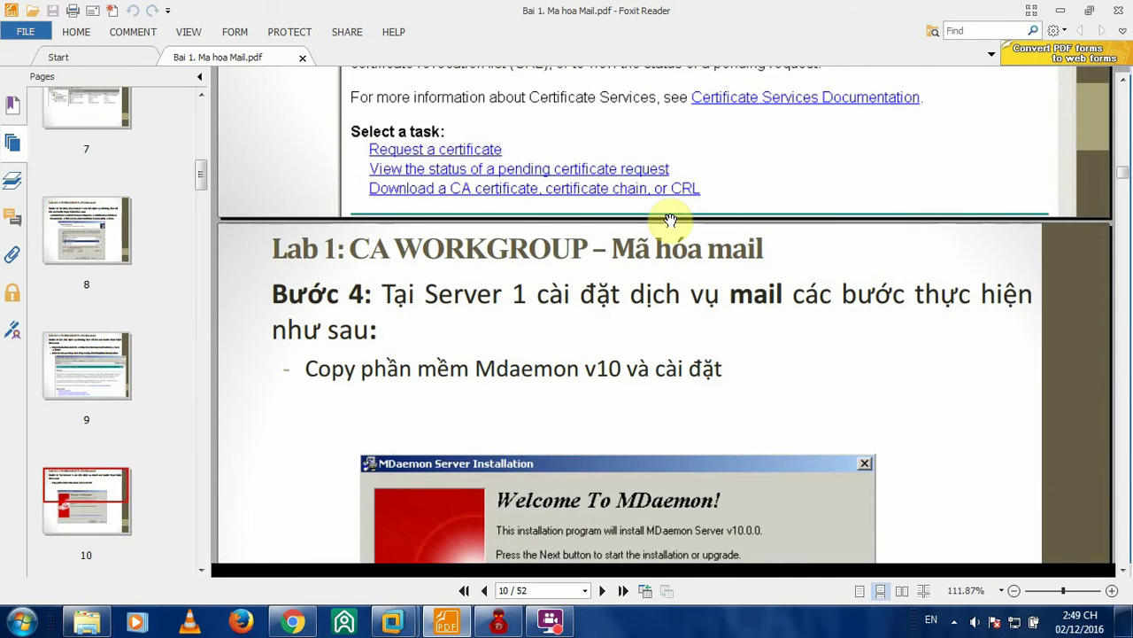
scroll(670, 220, "down", 5)
scroll(670, 218, "up", 12)
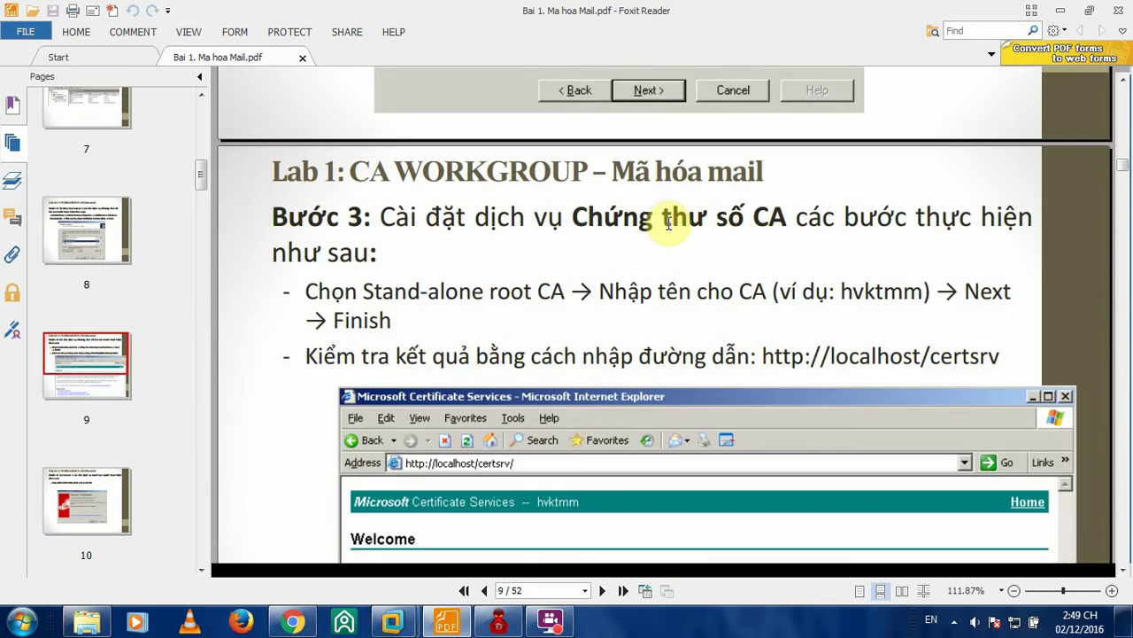
scroll(670, 221, "up", 10)
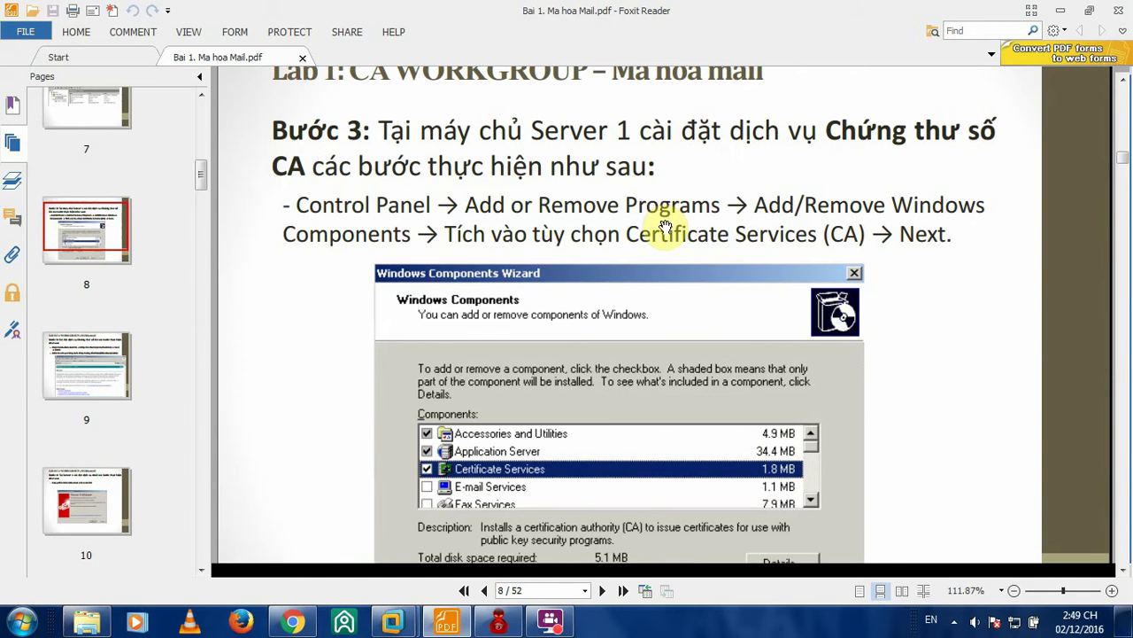
mouse_move(392, 622)
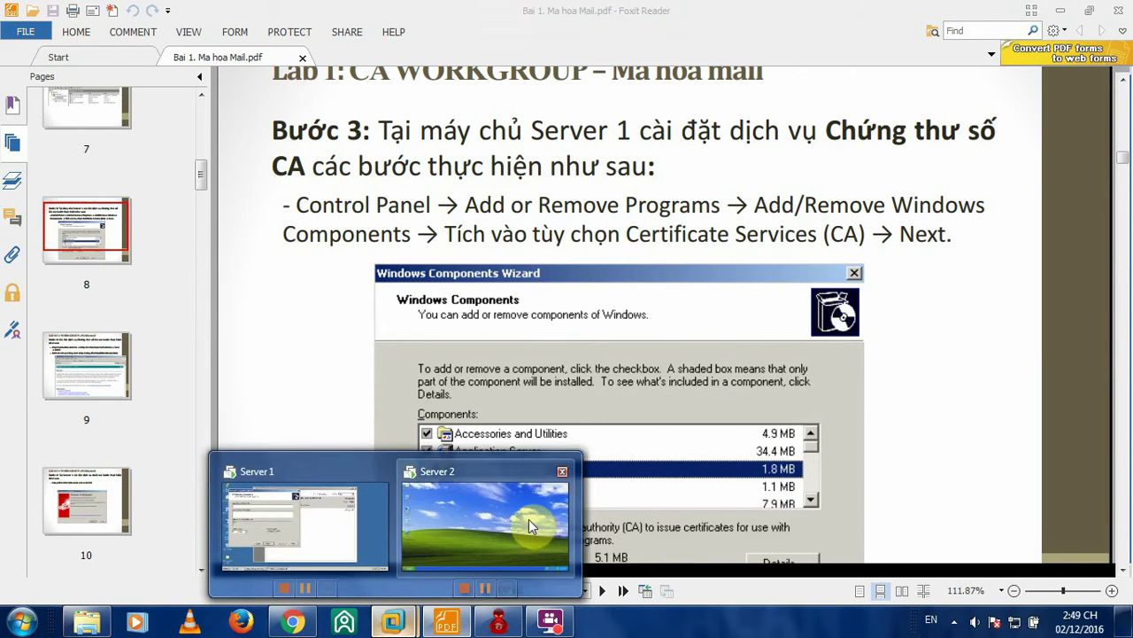
left_click(302, 519)
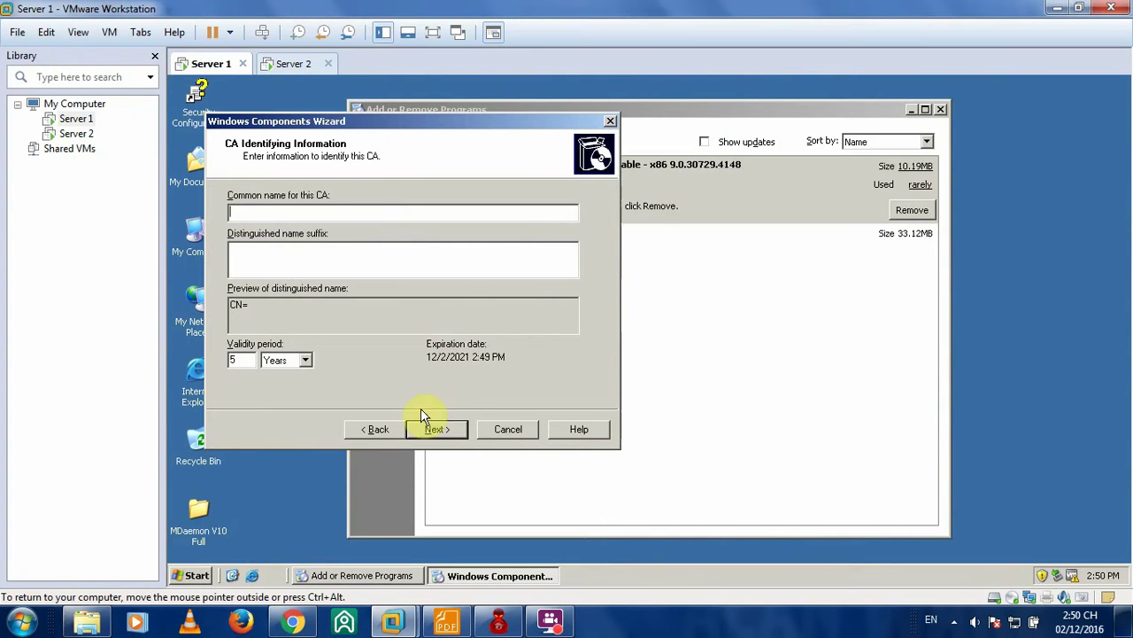
left_click(437, 429)
left_click(671, 363)
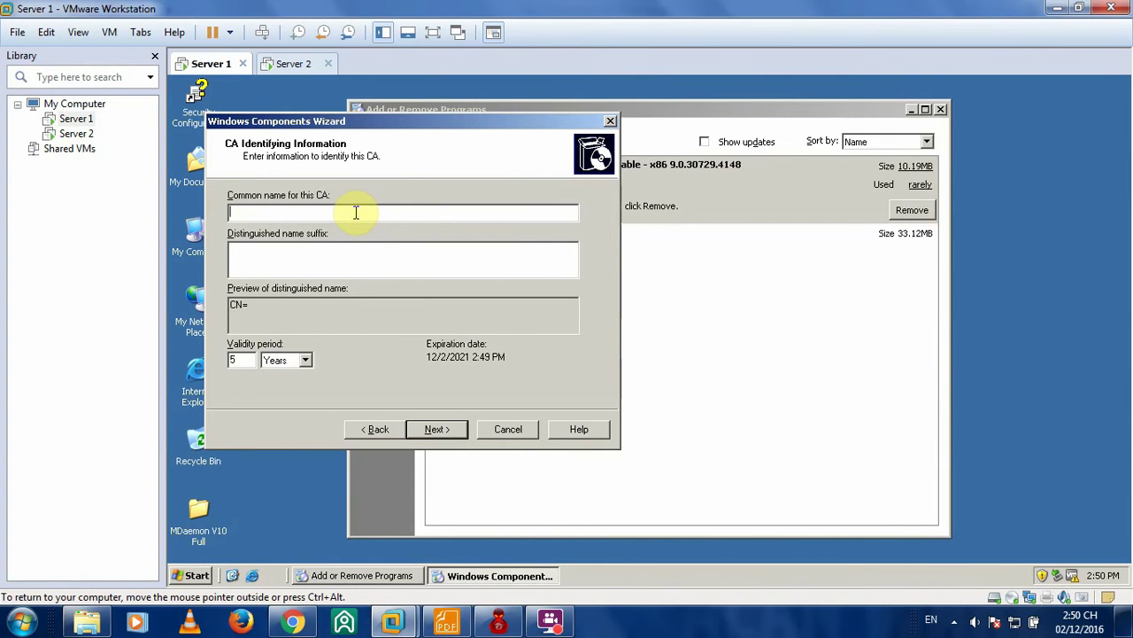
left_click_drag(396, 121, 429, 121)
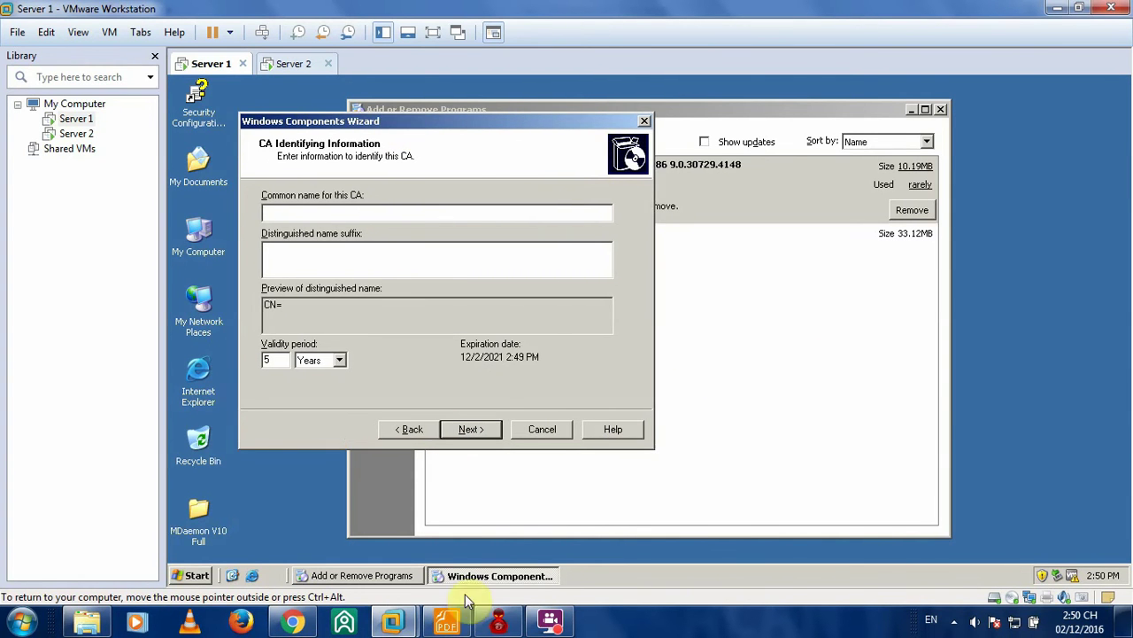
left_click(433, 627)
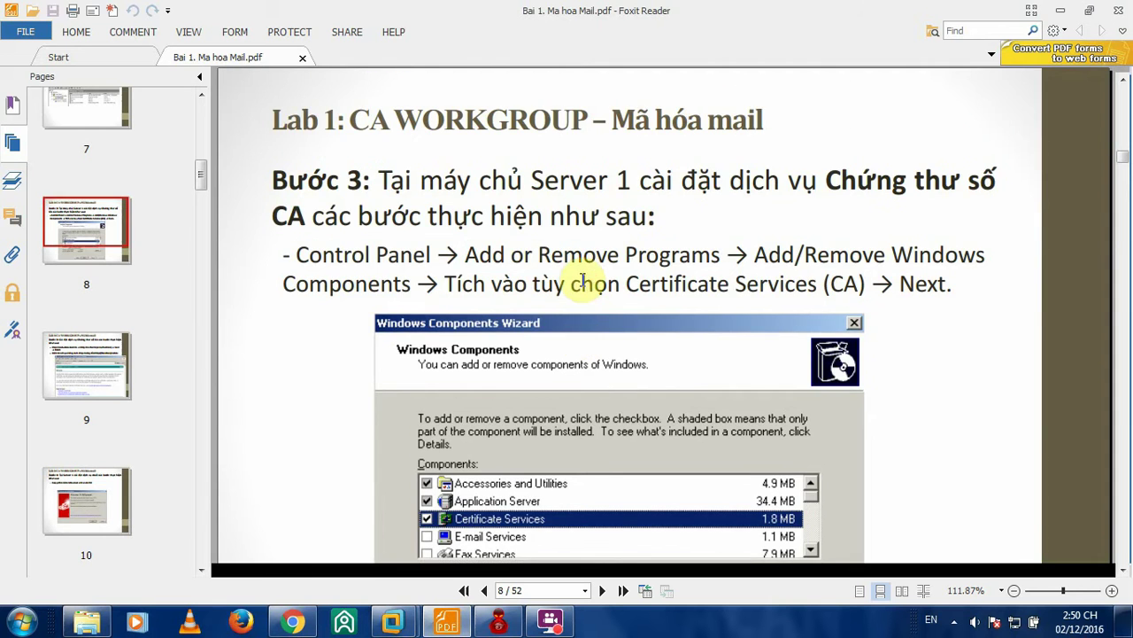
scroll(549, 282, "up", 5)
scroll(514, 281, "down", 5)
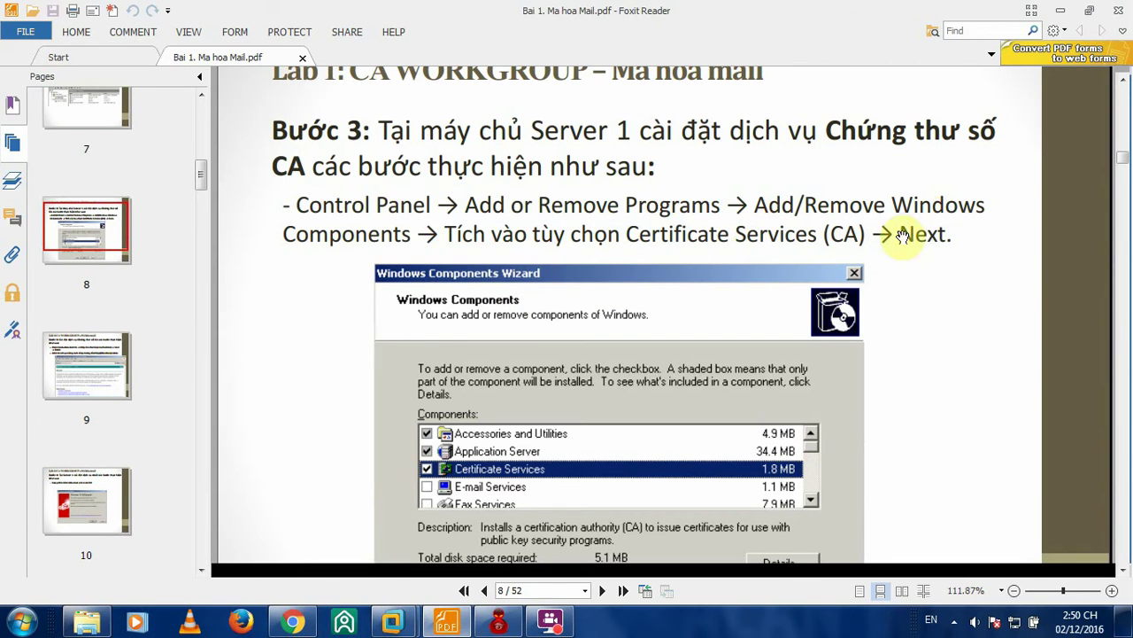
scroll(726, 235, "down", 5)
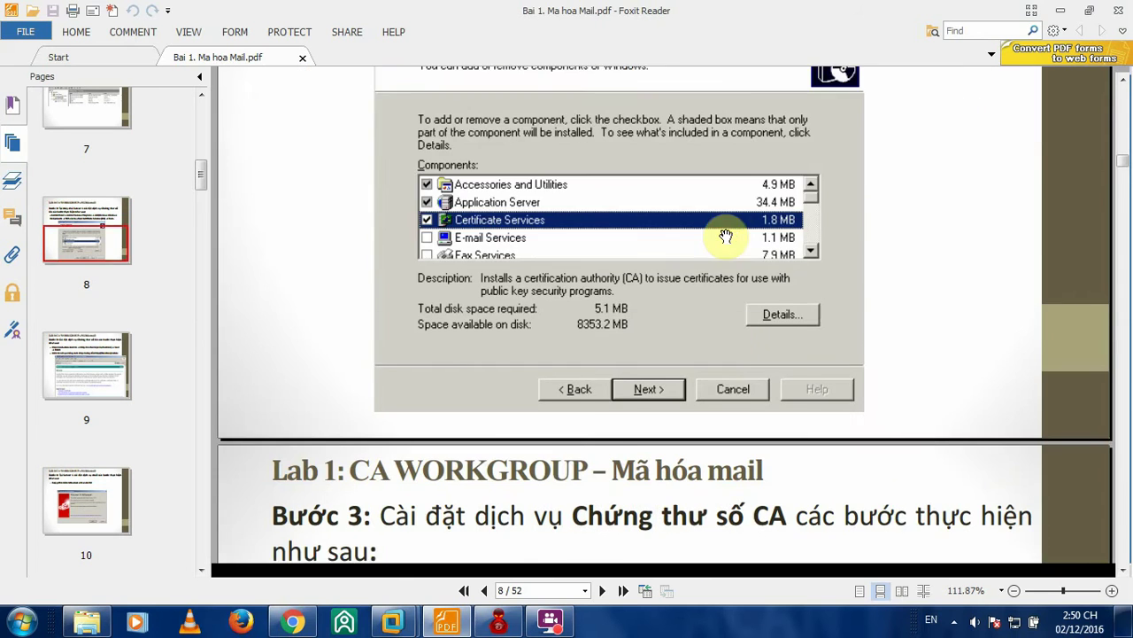
scroll(726, 237, "down", 1)
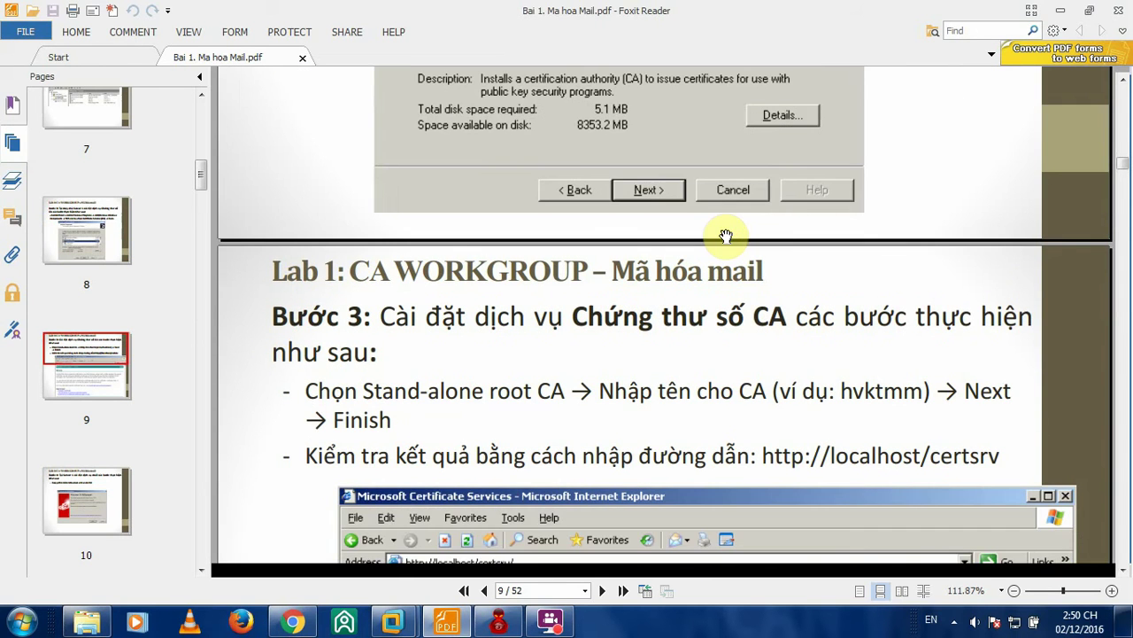
scroll(726, 235, "down", 3)
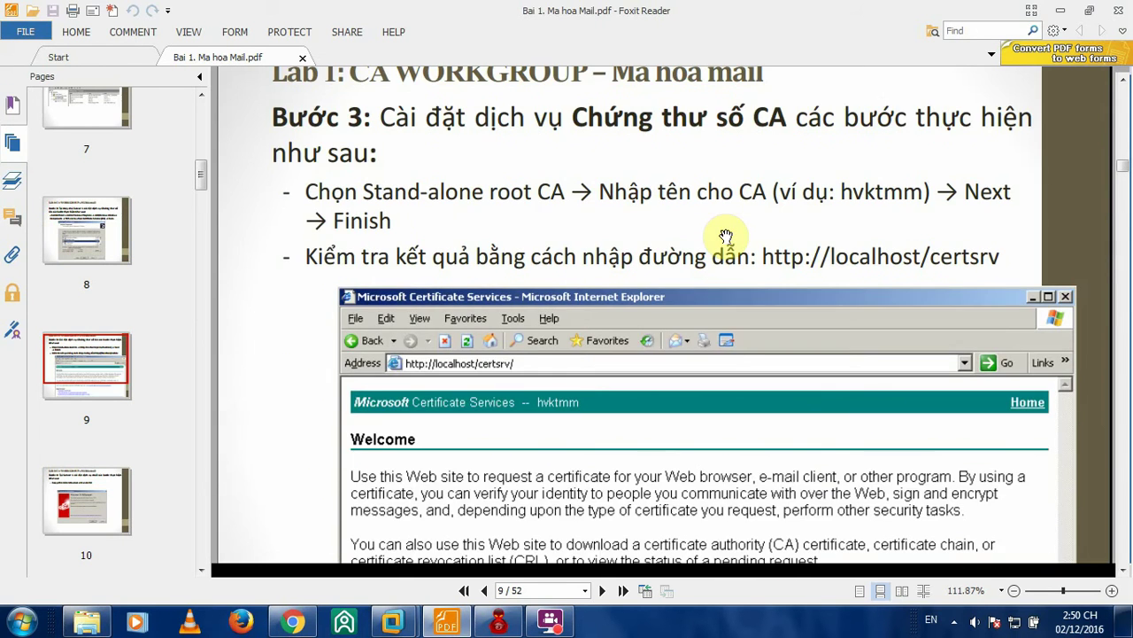
scroll(726, 235, "up", 2)
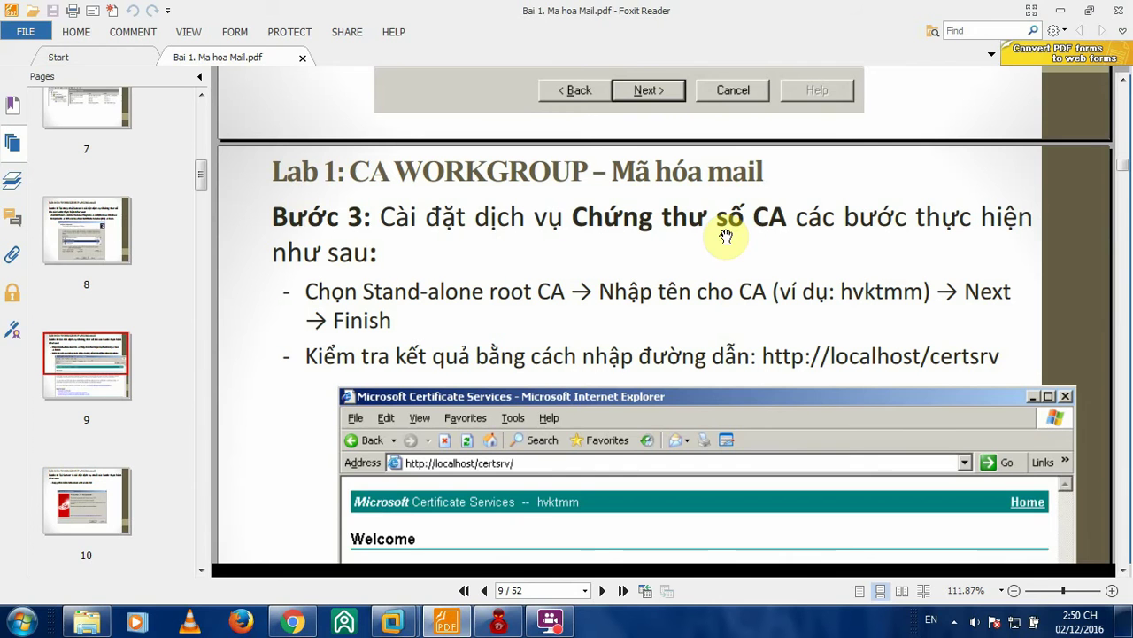
scroll(784, 248, "down", 1)
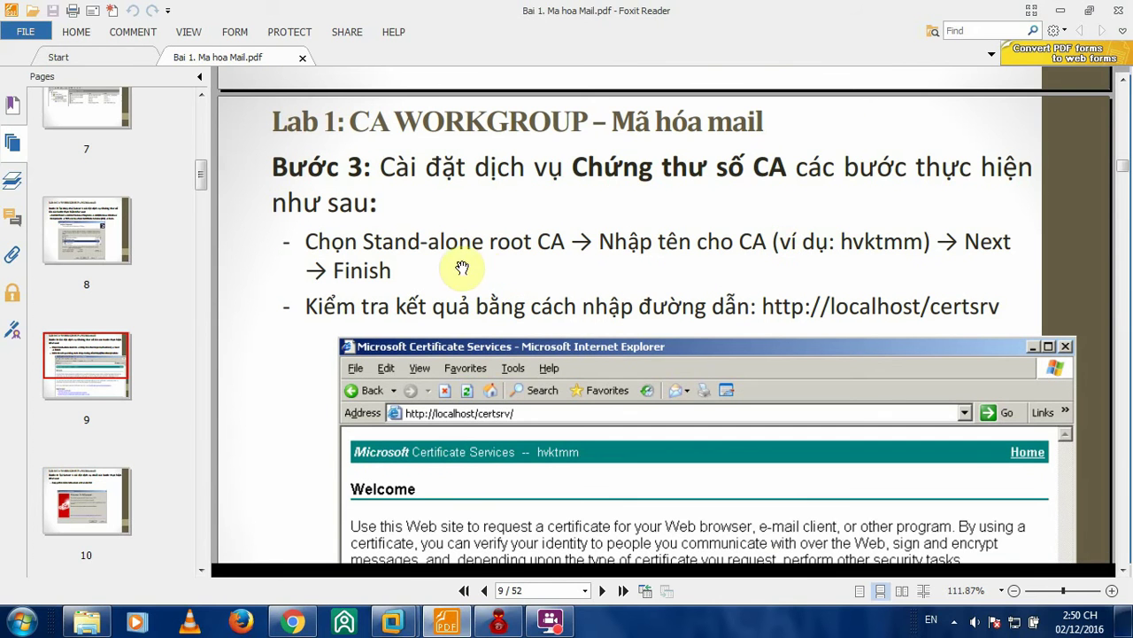
- Check the tutorial PDF, then step the CA wizard back to the identifying information page
left_click(458, 625)
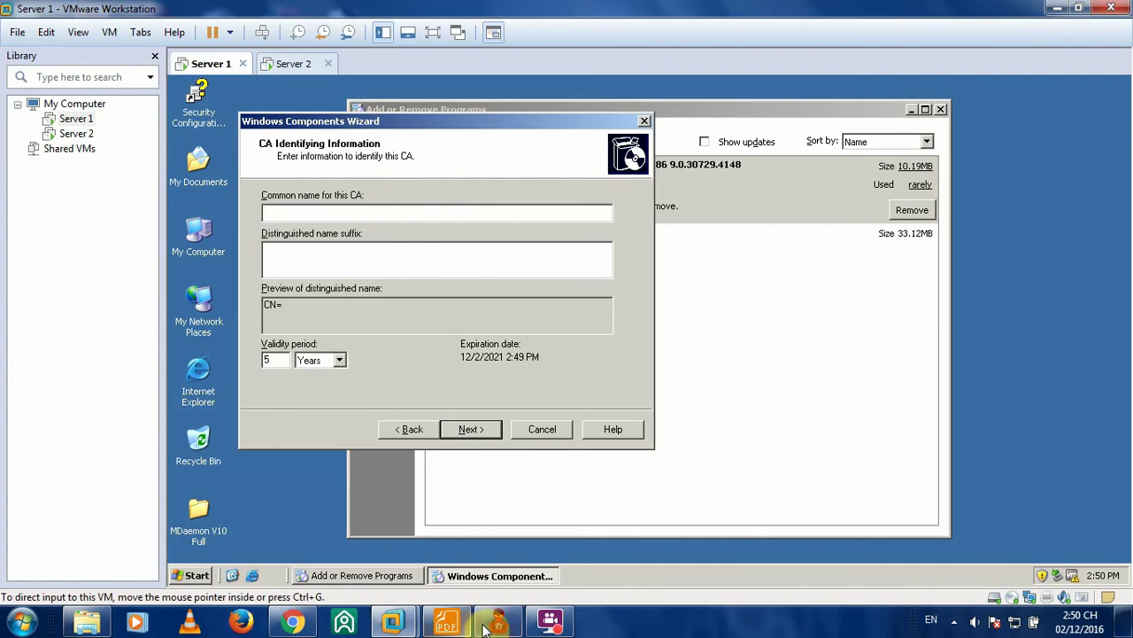
left_click(446, 623)
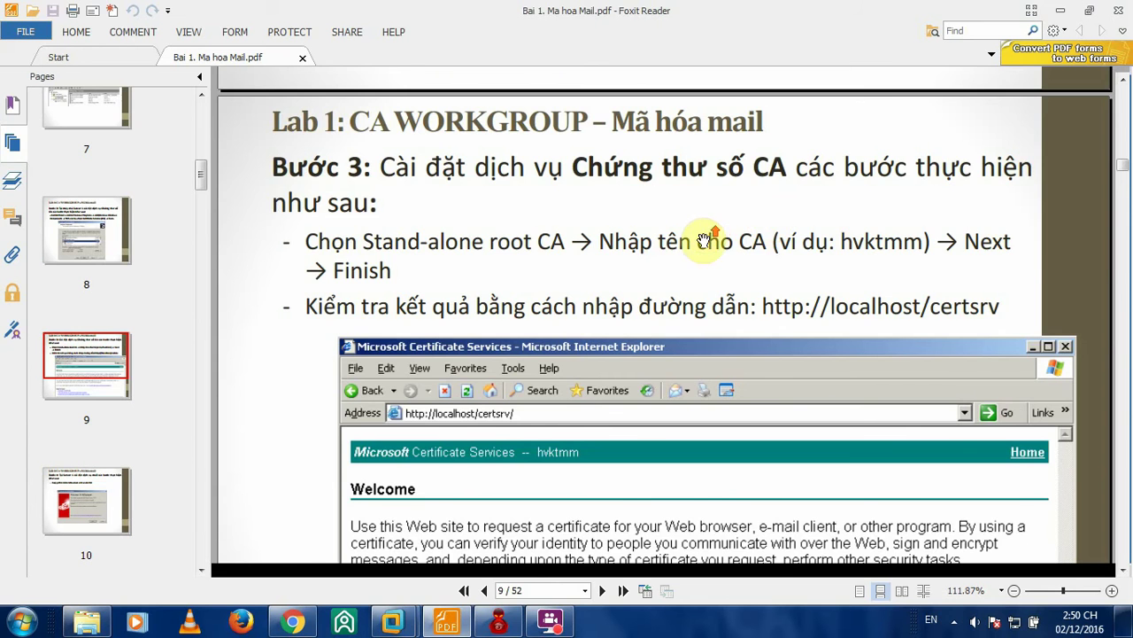
scroll(707, 231, "up", 10)
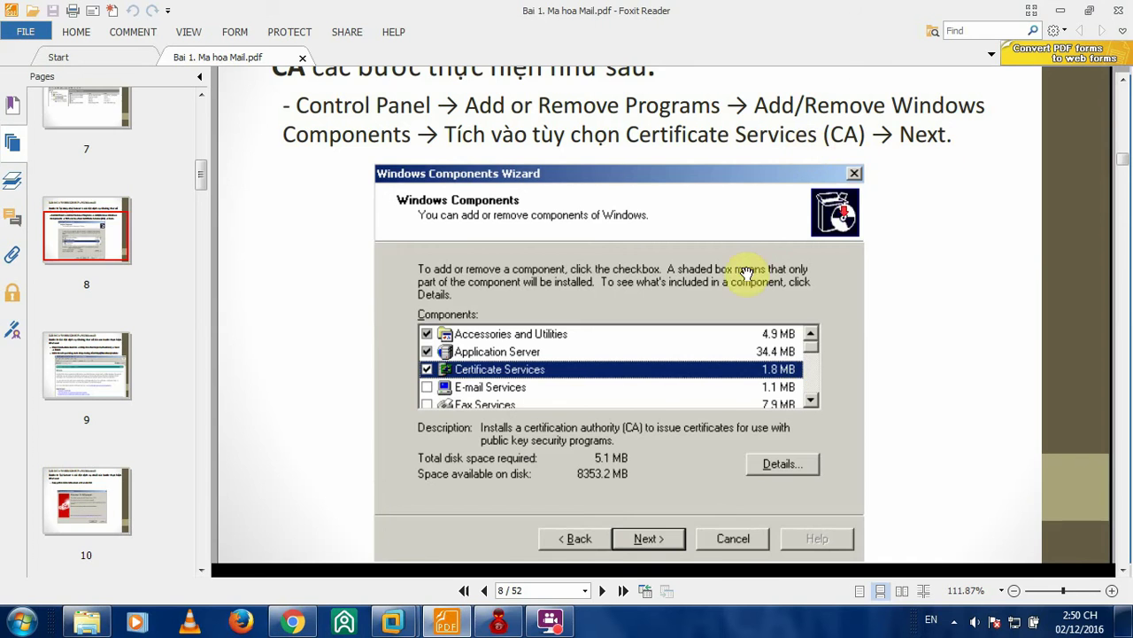
scroll(746, 272, "down", 5)
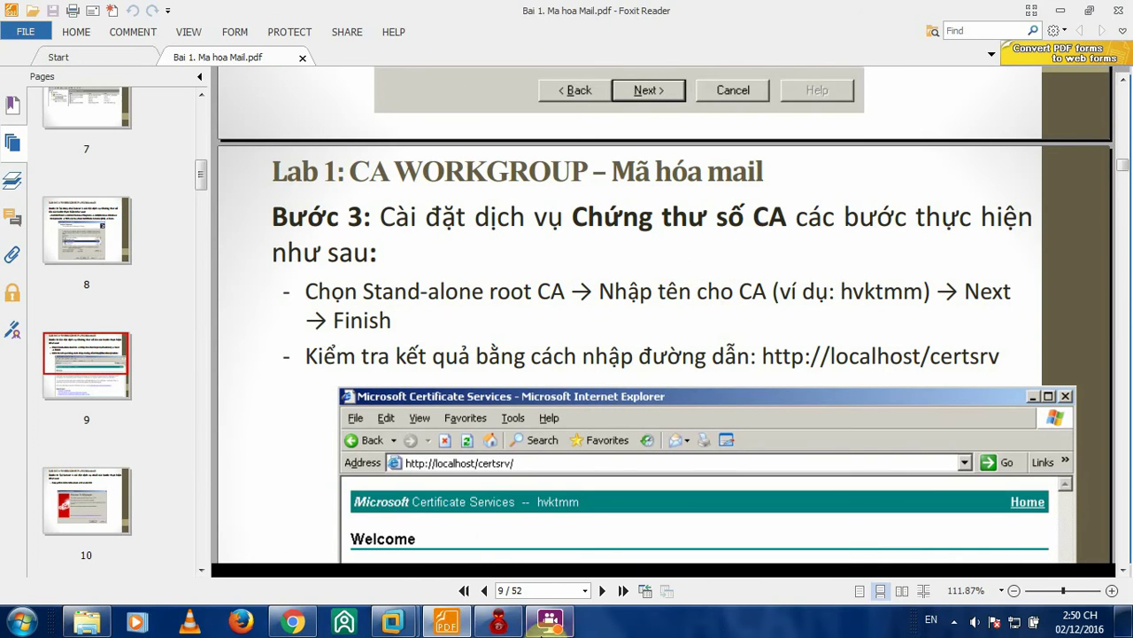
mouse_move(392, 621)
left_click(372, 531)
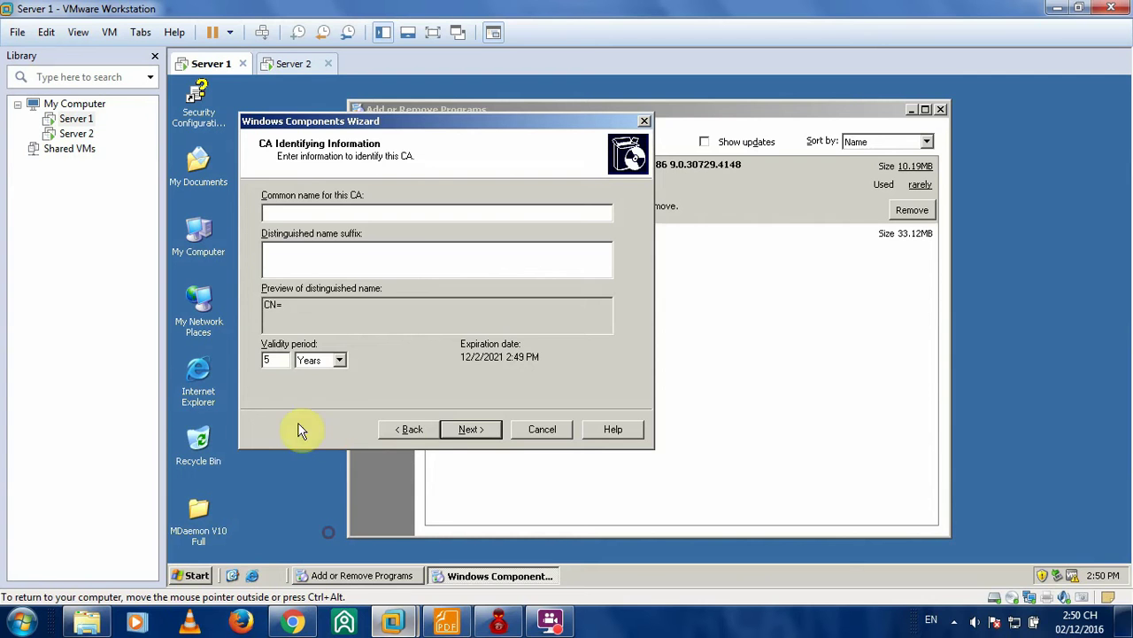
left_click(395, 429)
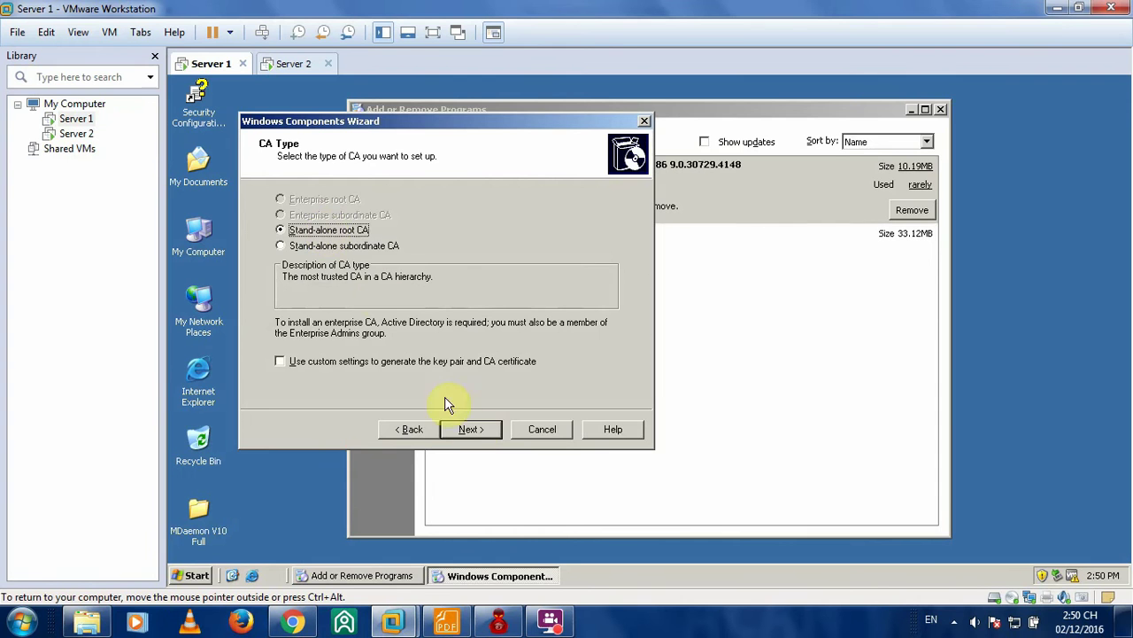
left_click(470, 429)
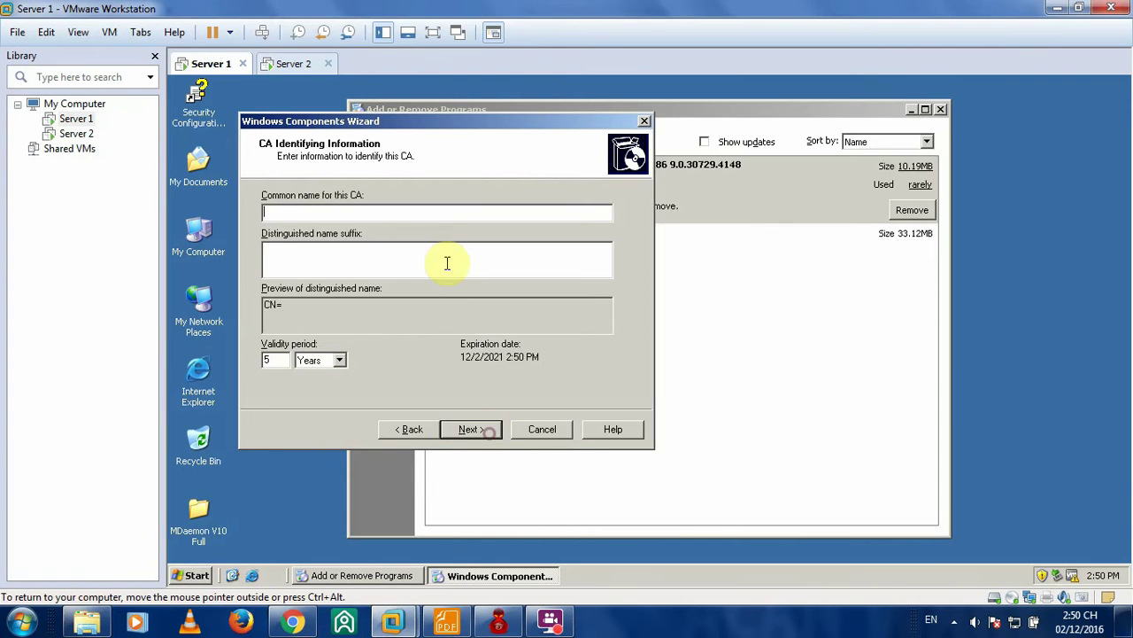
- Copy hvktmm from the PDF as the CA common name and accept the default database locations
left_click(446, 622)
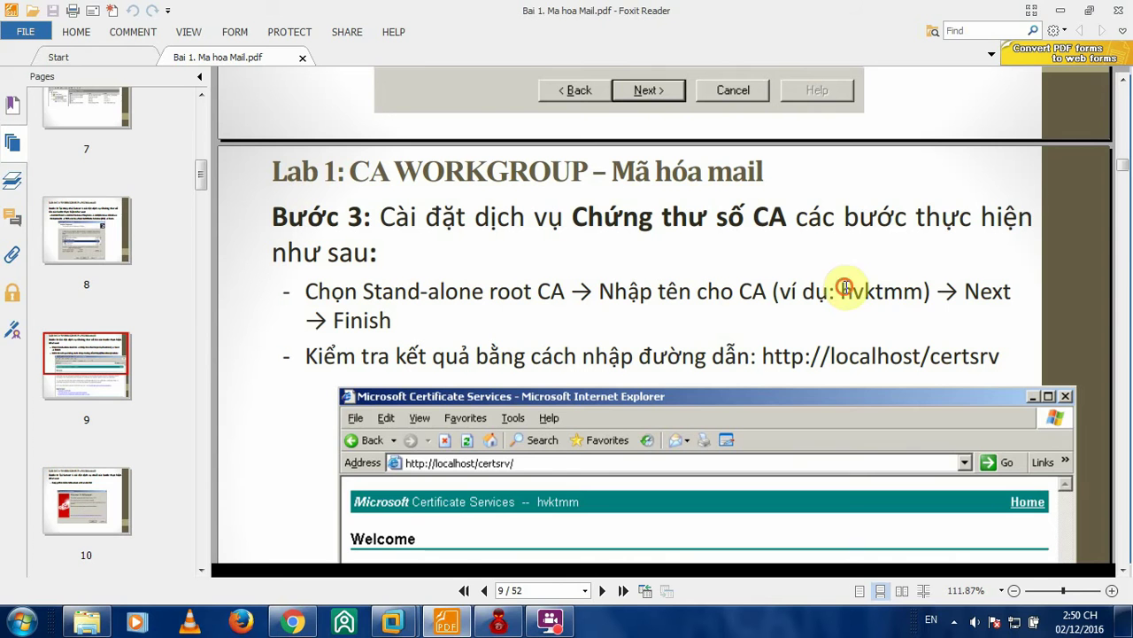
left_click_drag(841, 291, 923, 293)
right_click(912, 295)
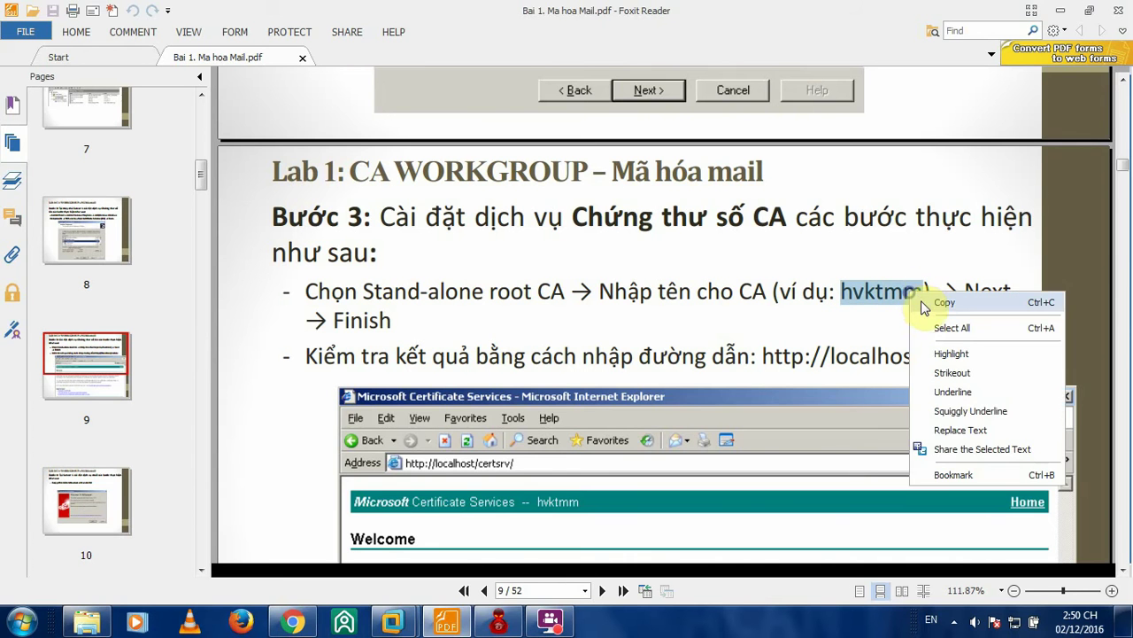
left_click(944, 303)
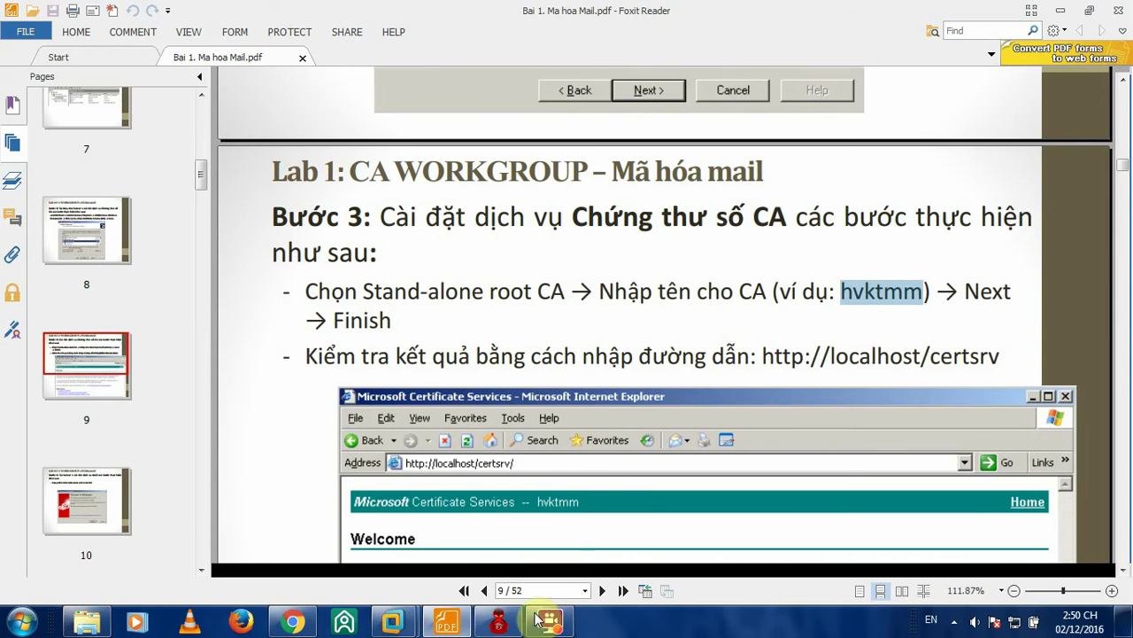
mouse_move(392, 623)
left_click(344, 519)
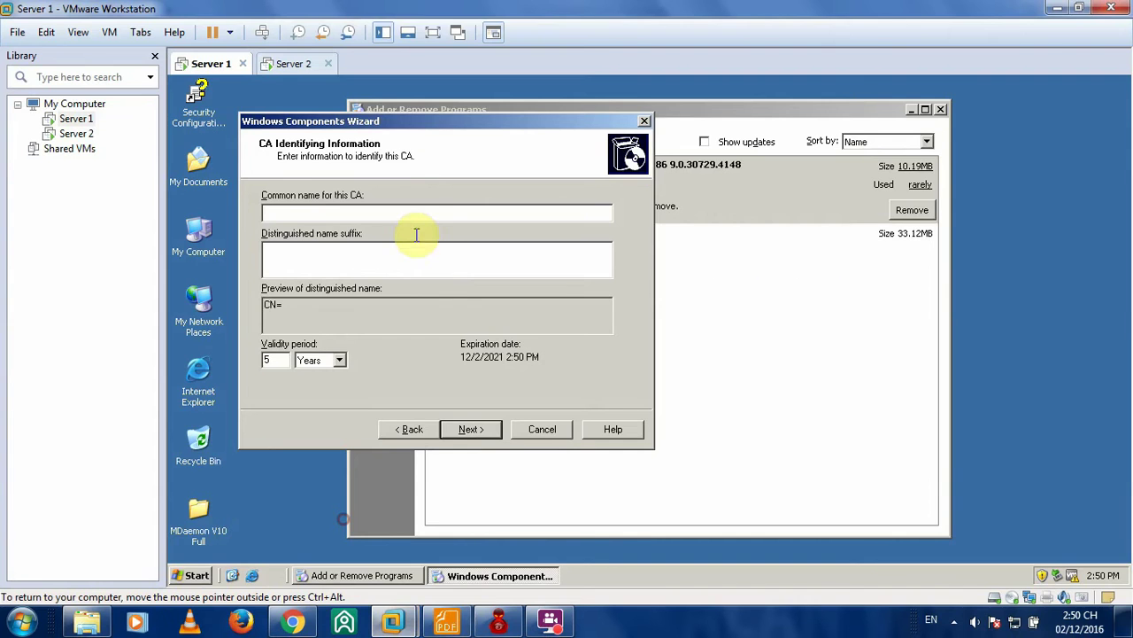
left_click(479, 431)
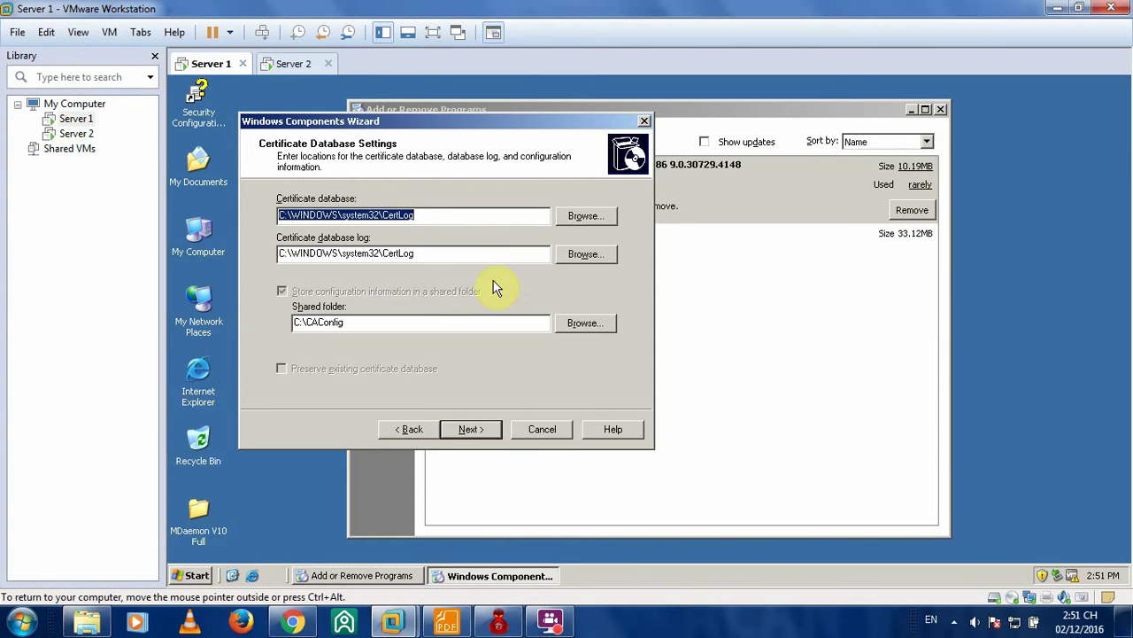
left_click(470, 429)
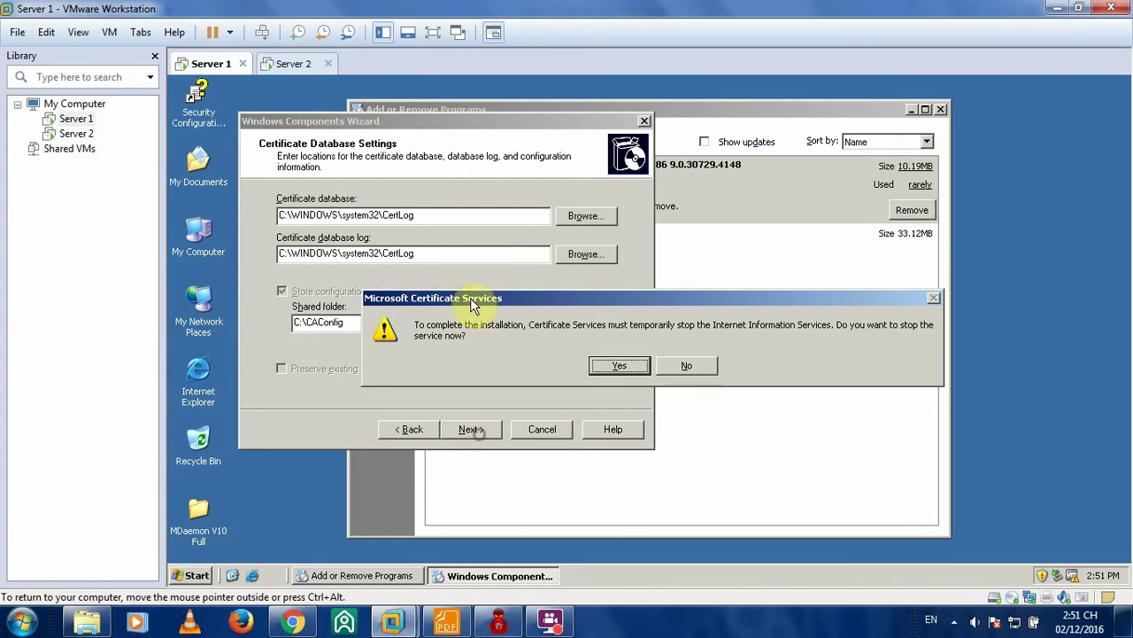
- Allow IIS to be stopped so Certificate Services installs, then switch to Chrome
left_click(605, 366)
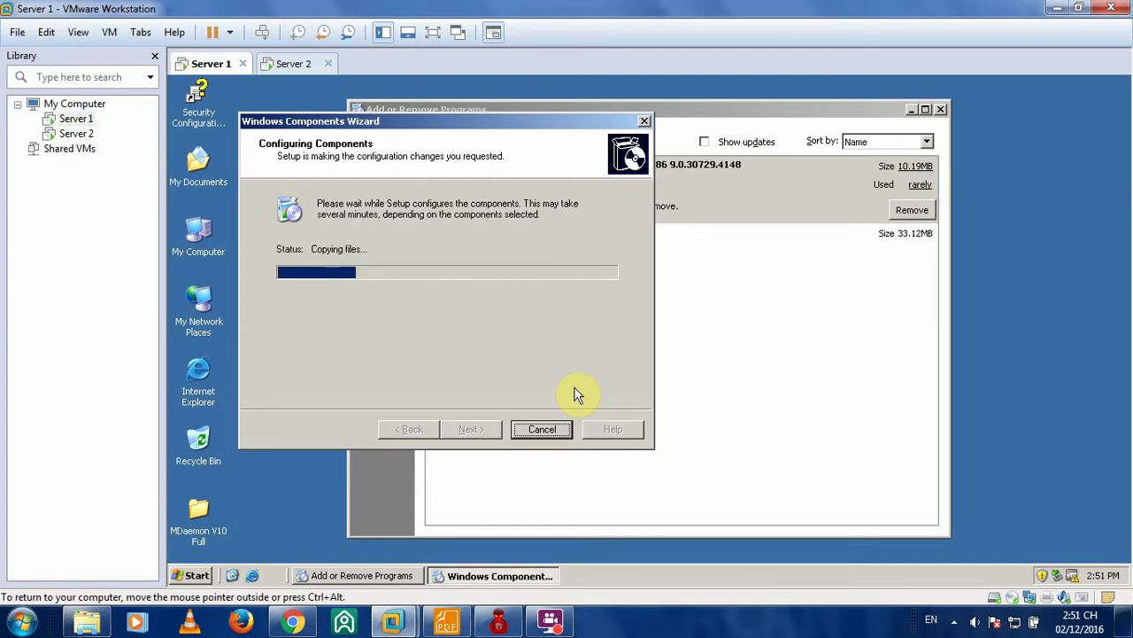
left_click(292, 622)
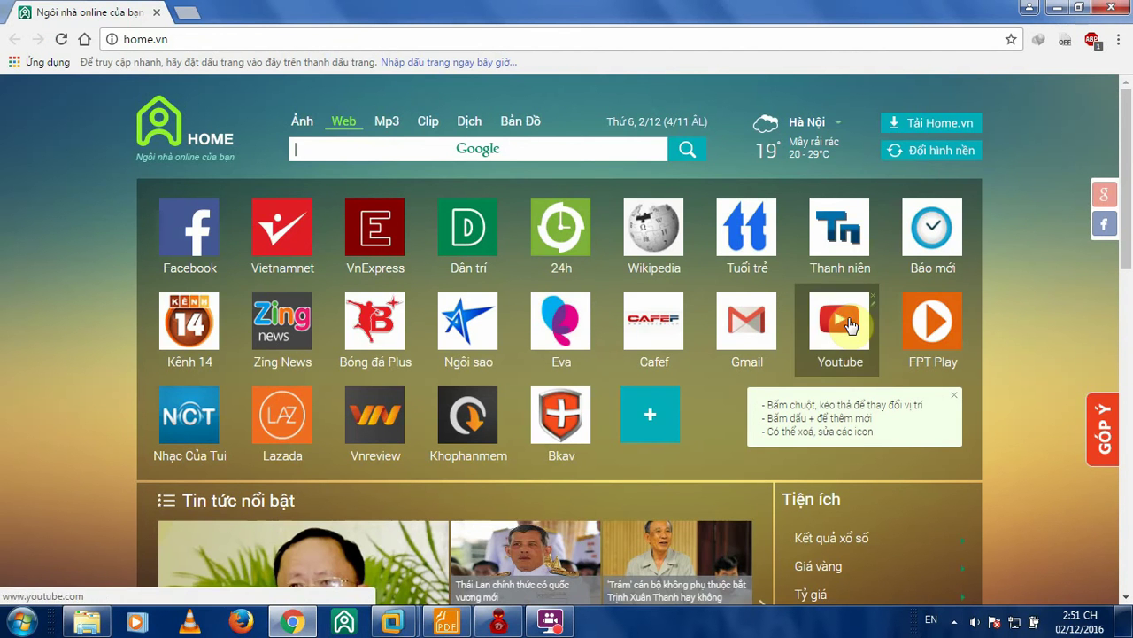
- Open YouTube in a new tab from home.vn, then minimize Chrome back to VMware
left_click(846, 323)
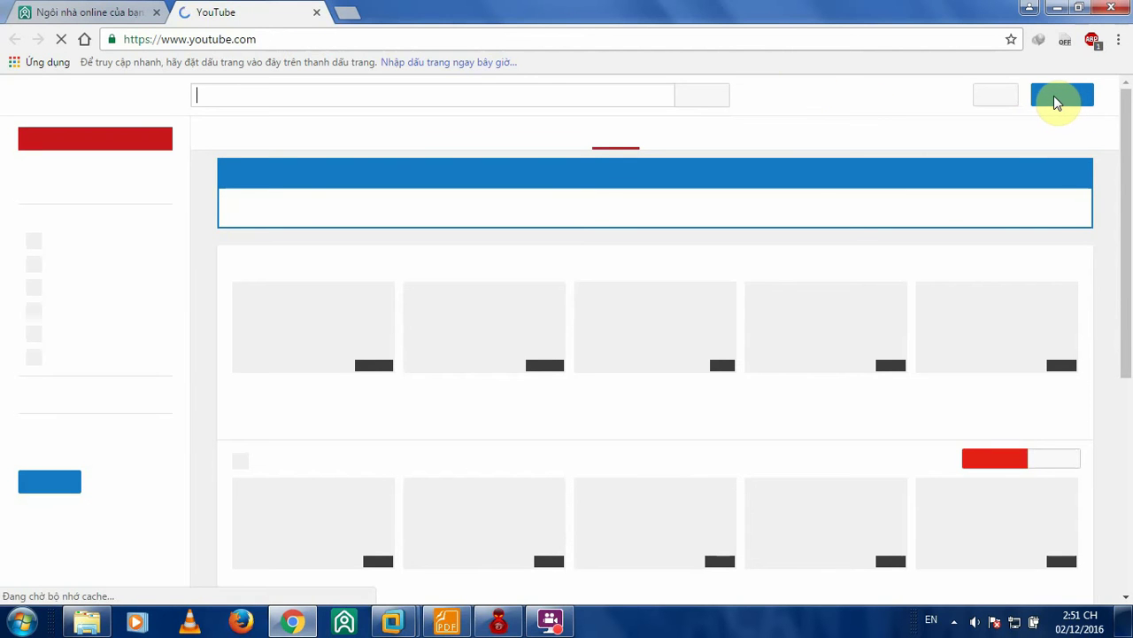
left_click(1054, 96)
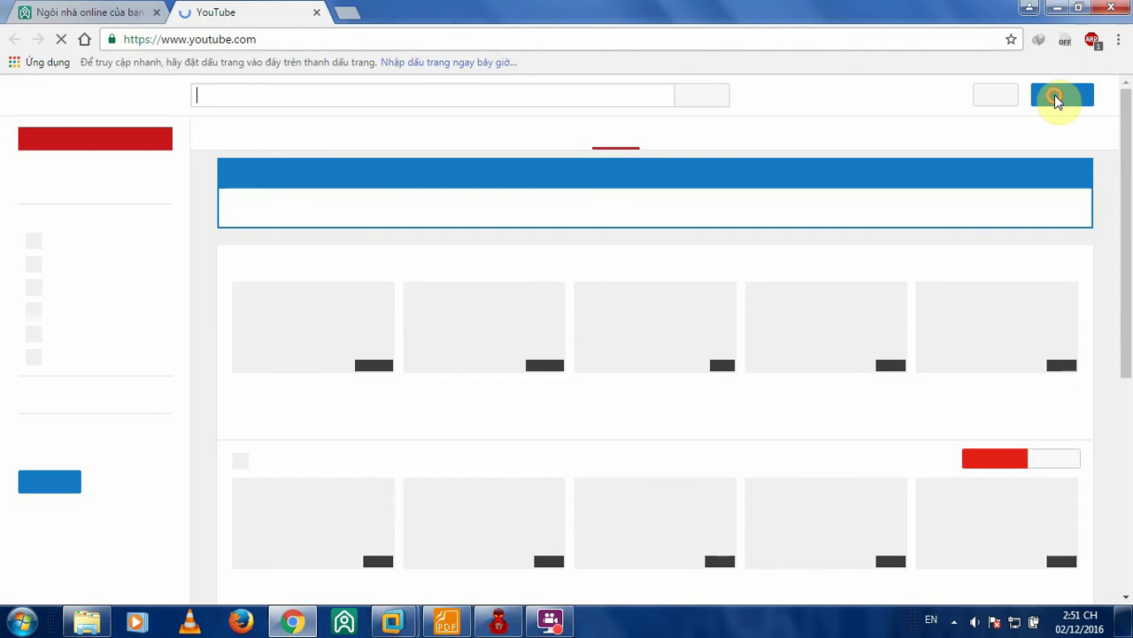
left_click(1057, 8)
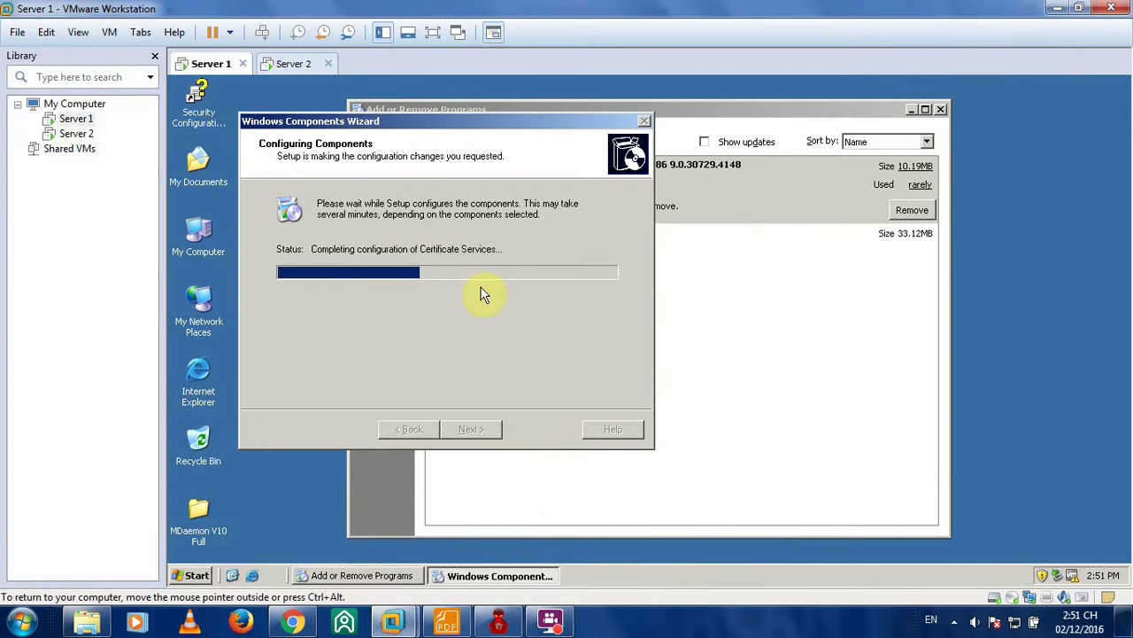
- Enable Active Server Pages for web enrollment and close the completed components wizard
left_click(954, 620)
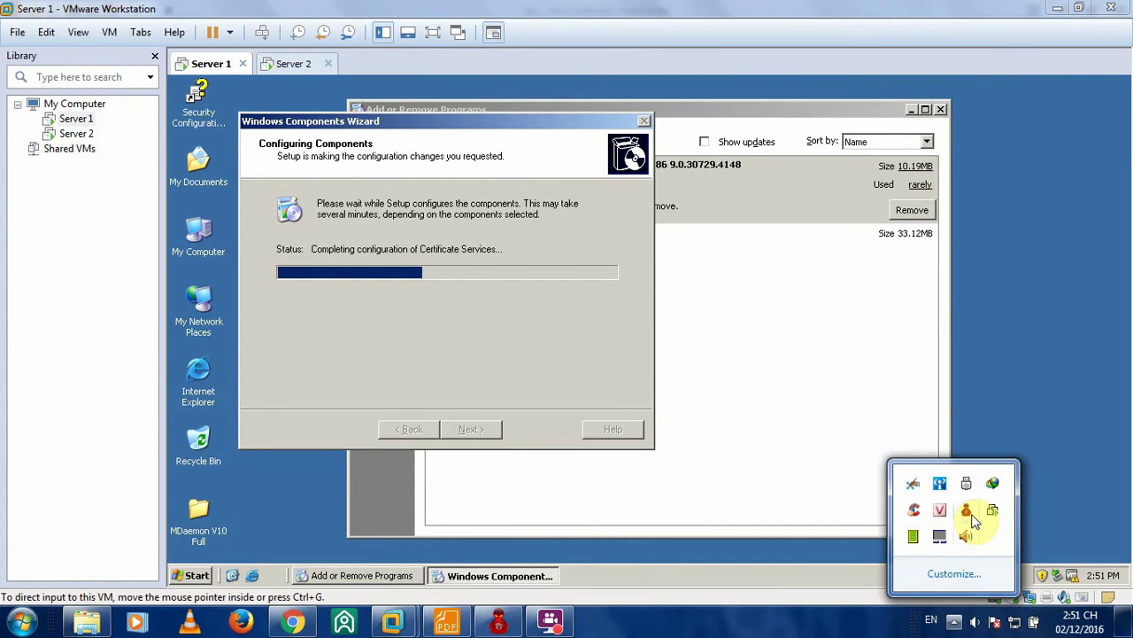
left_click(913, 535)
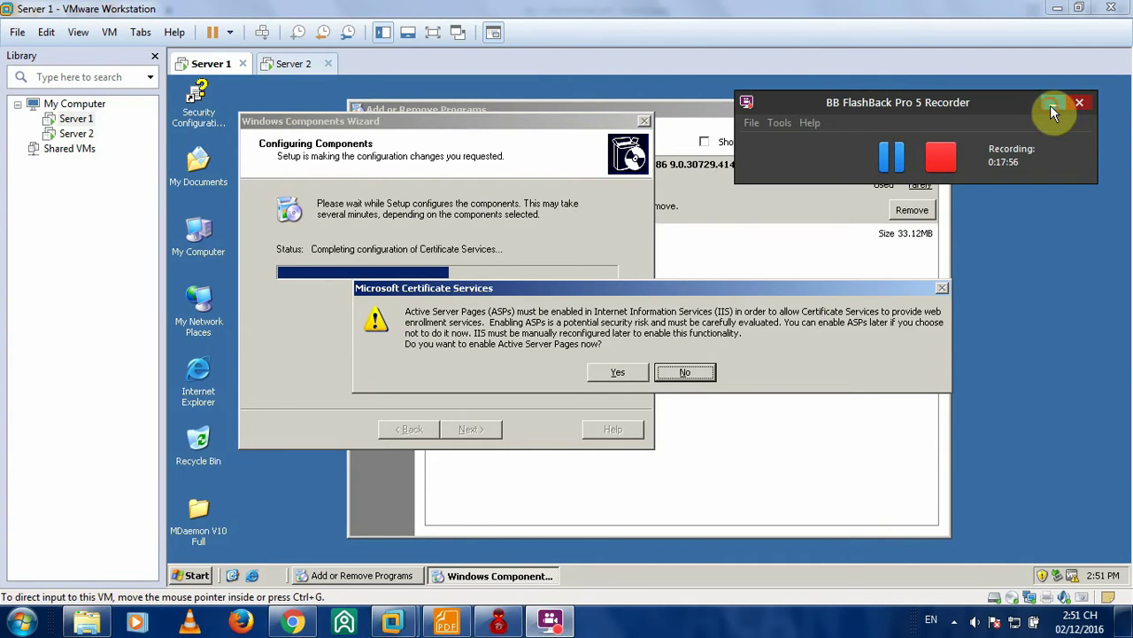
left_click(1052, 104)
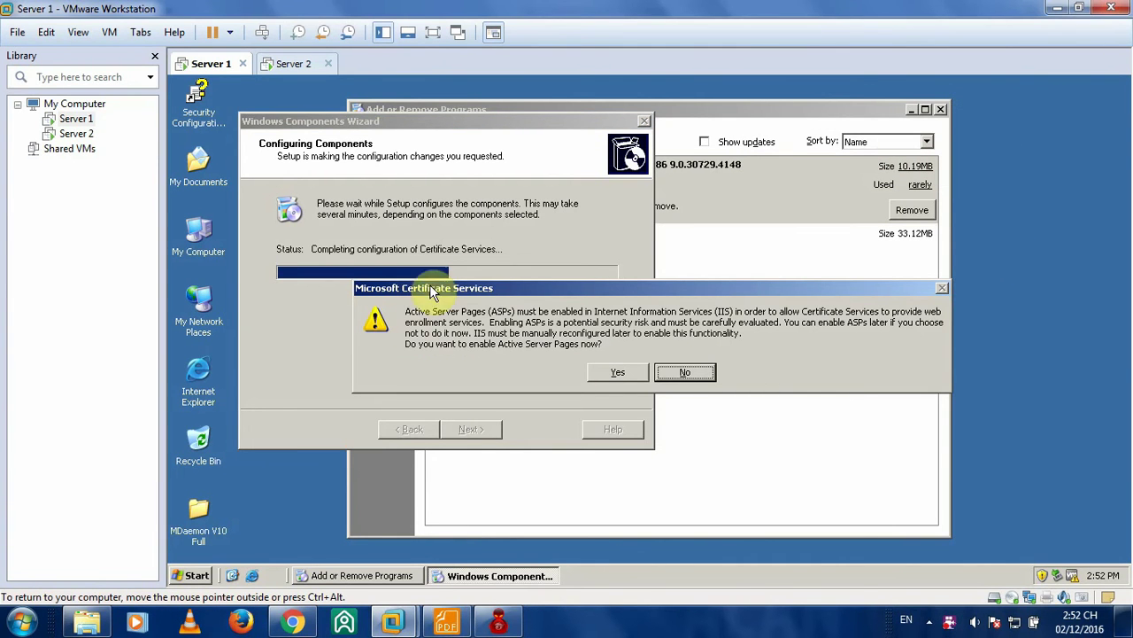
left_click(615, 373)
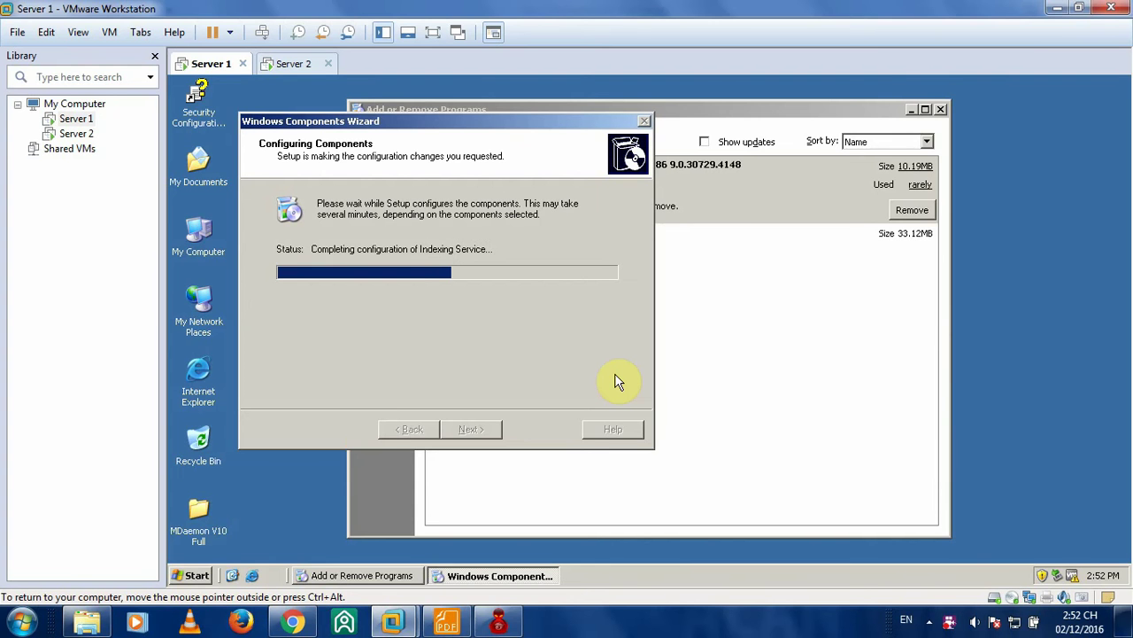
left_click(288, 619)
left_click(288, 620)
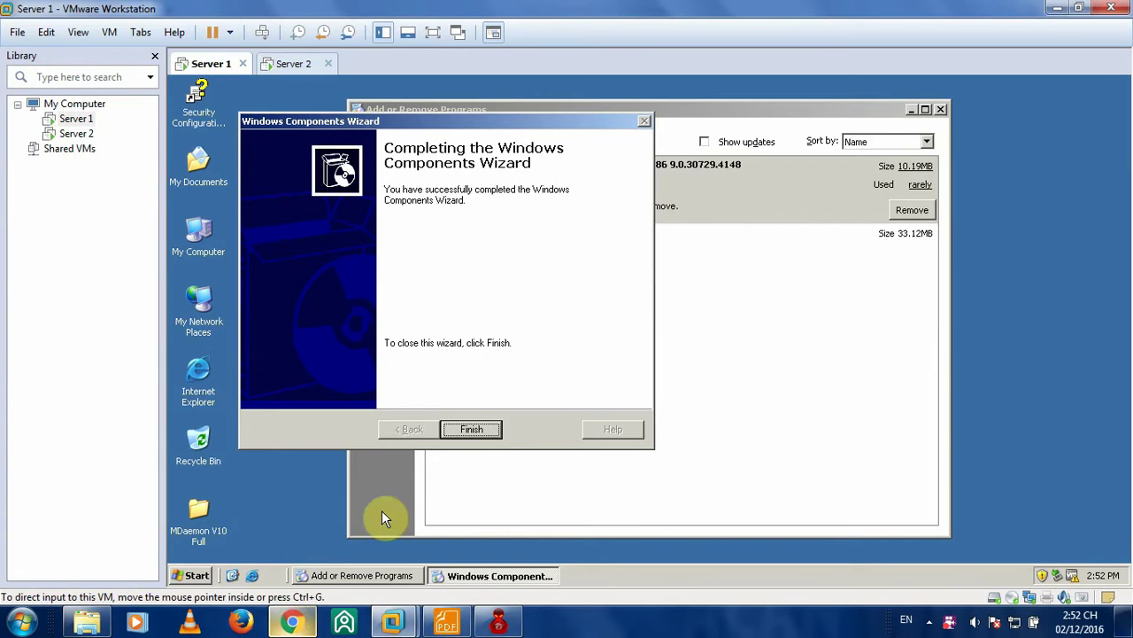
left_click(484, 435)
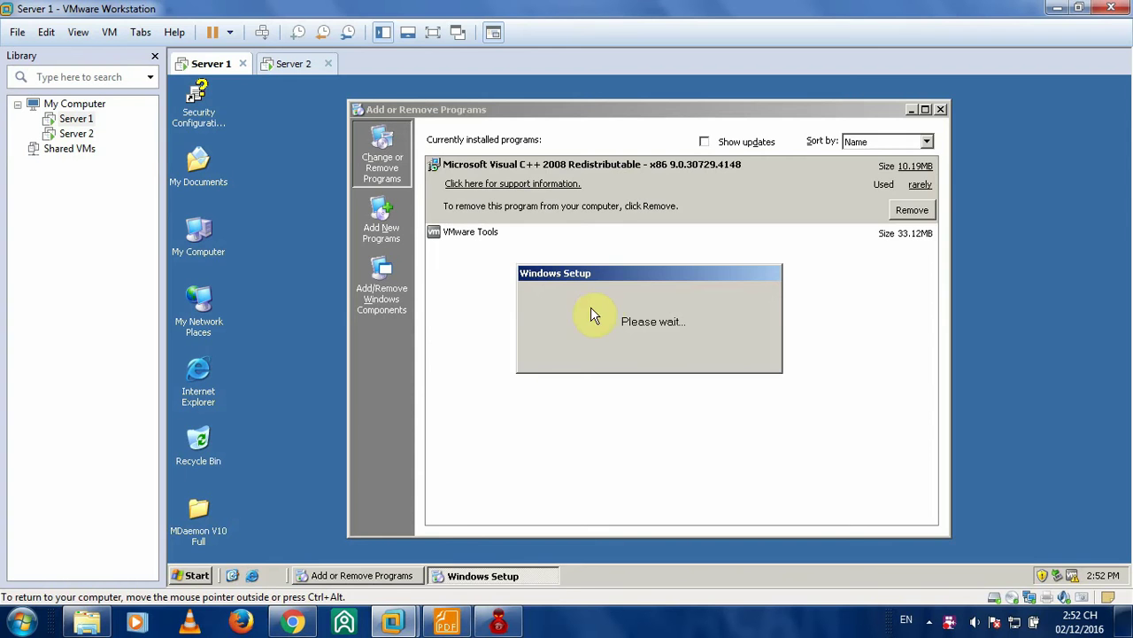
left_click(448, 620)
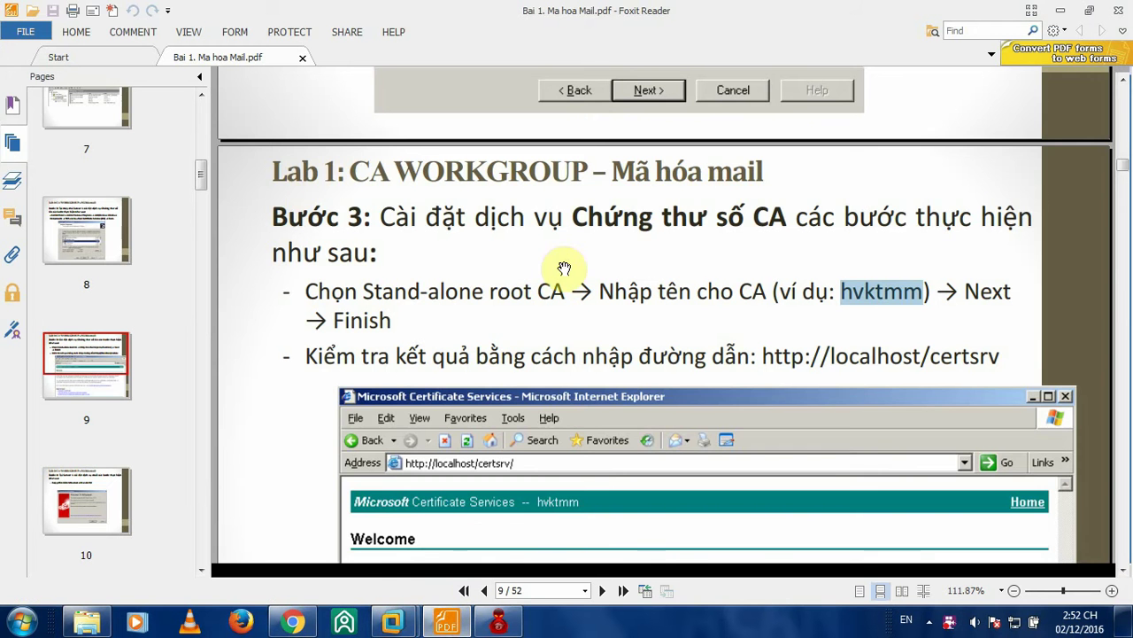
scroll(564, 267, "down", 3)
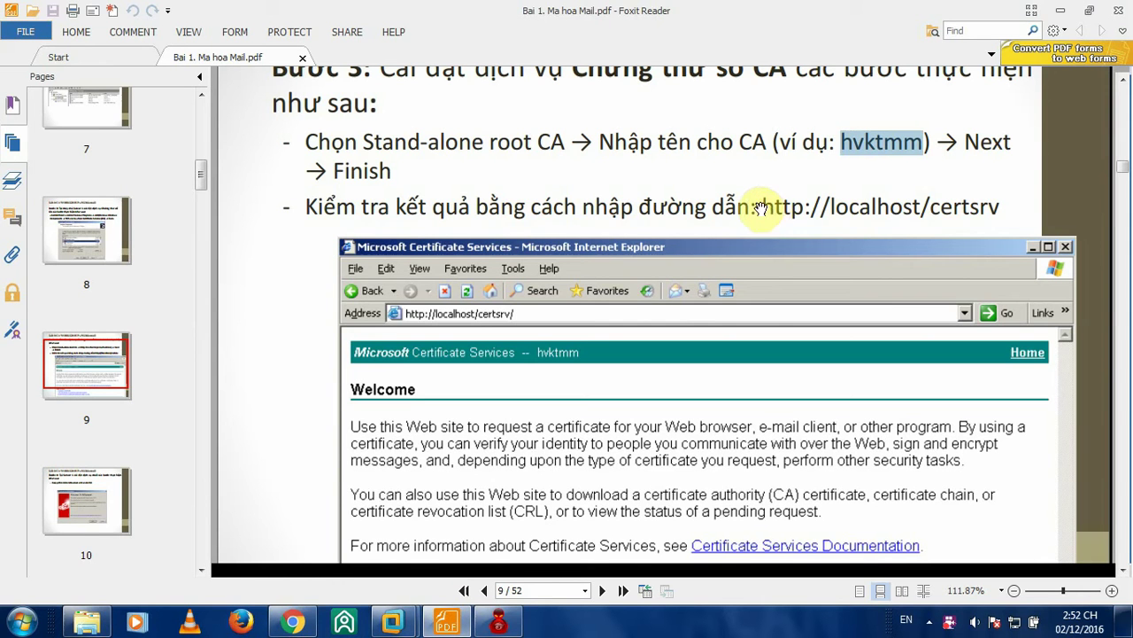
left_click_drag(760, 206, 998, 206)
key("ctrl+c")
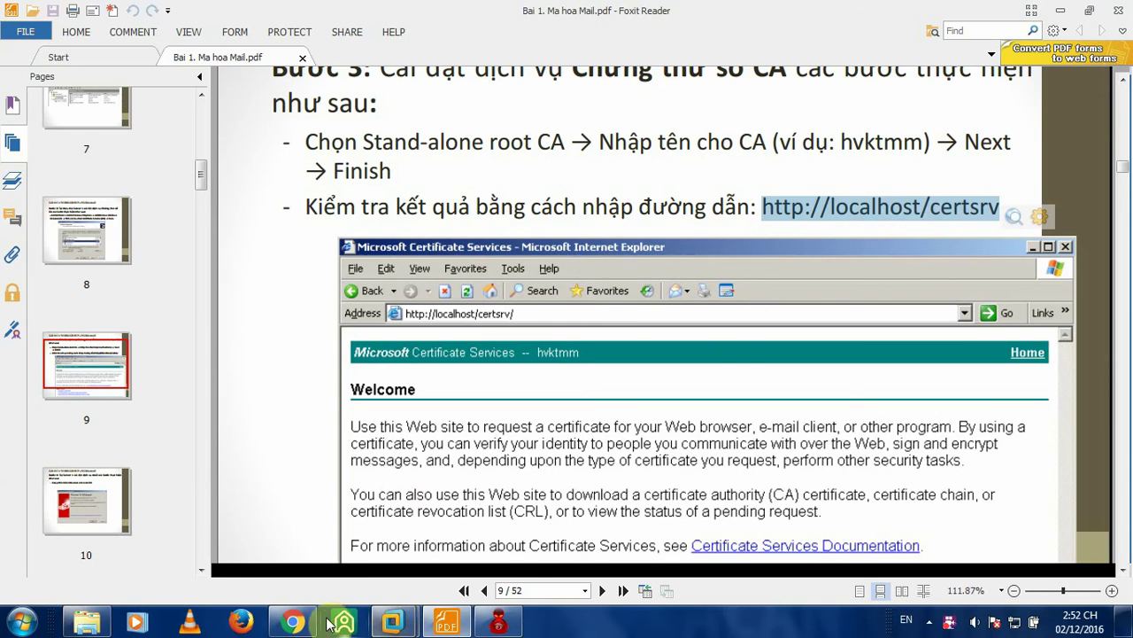
left_click(297, 619)
left_click(292, 620)
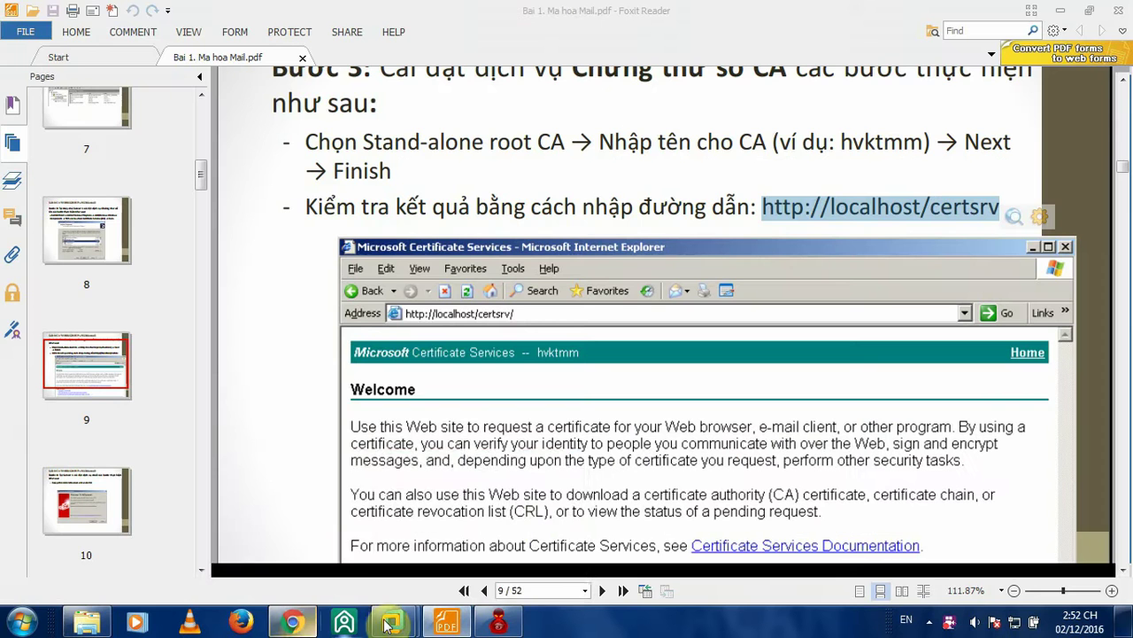
mouse_move(393, 620)
left_click(292, 487)
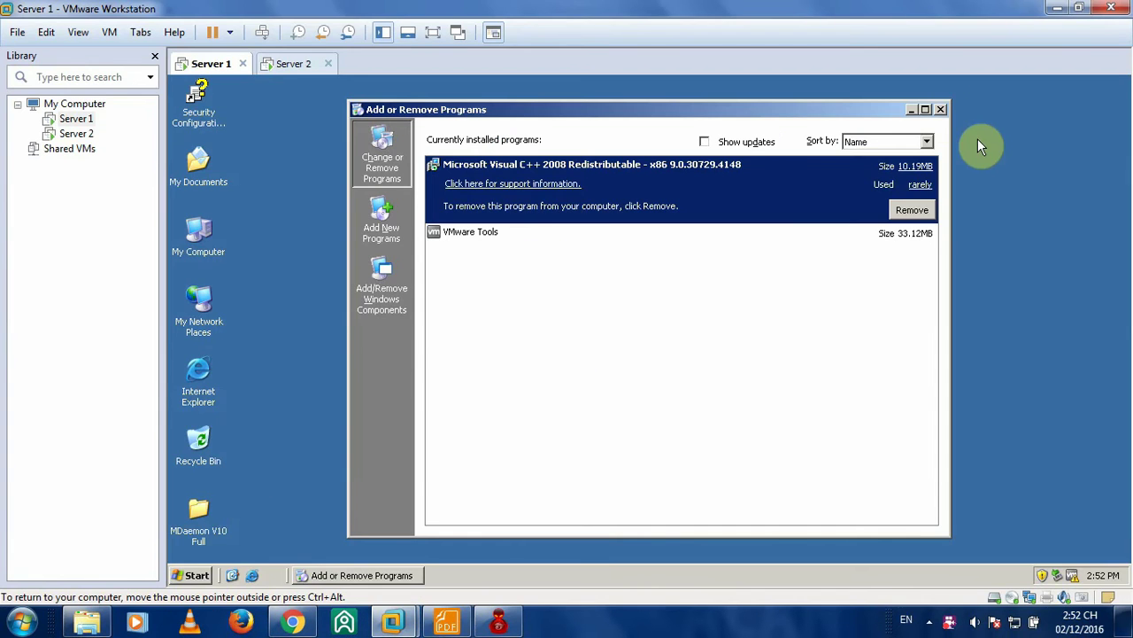
left_click(940, 108)
double_click(197, 371)
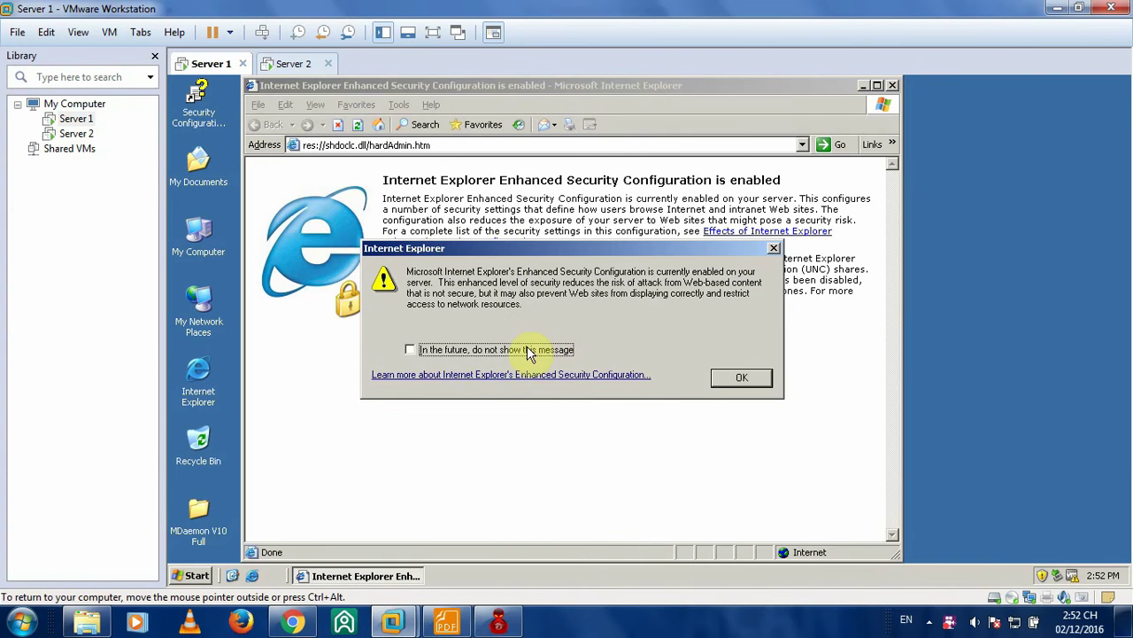
left_click(527, 350)
left_click(742, 378)
left_click(555, 144)
key("ctrl+v")
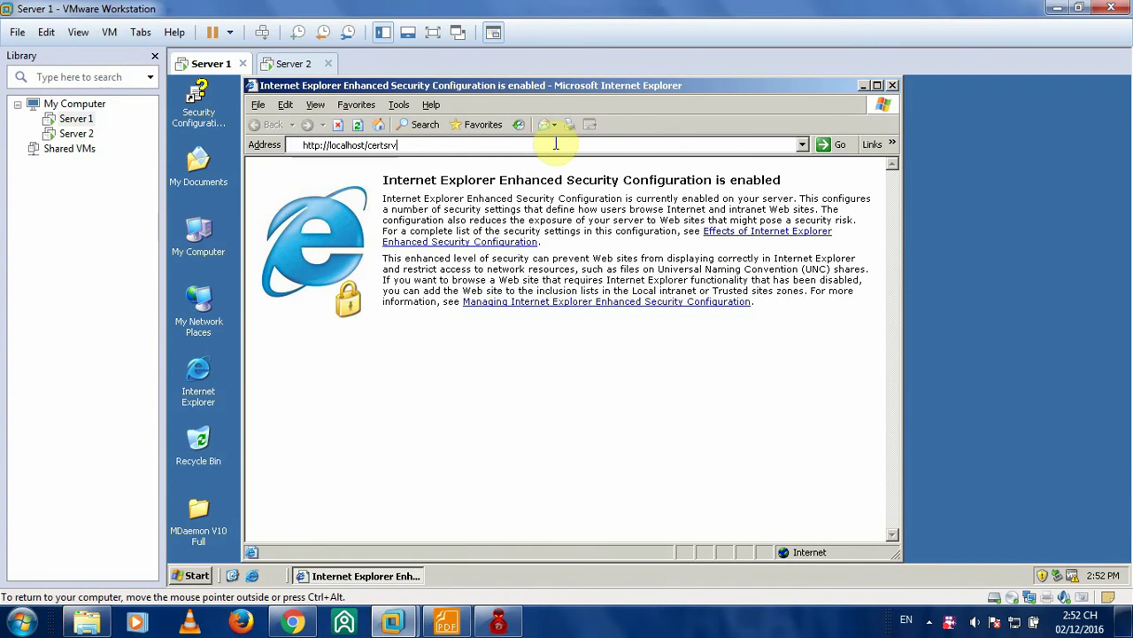
key("Return")
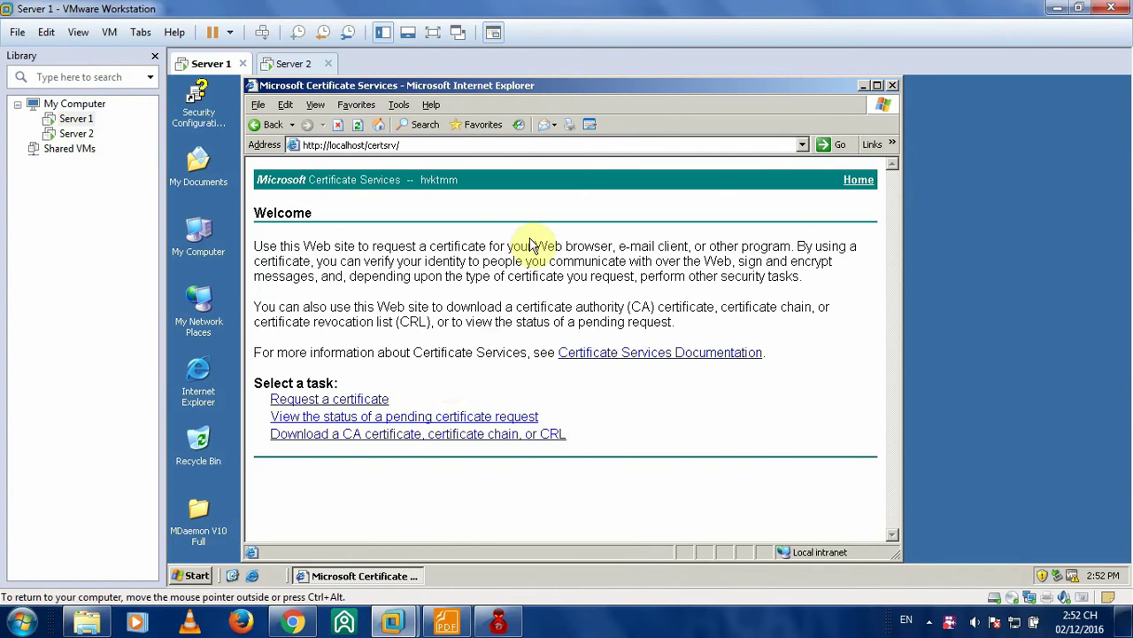
left_click(446, 621)
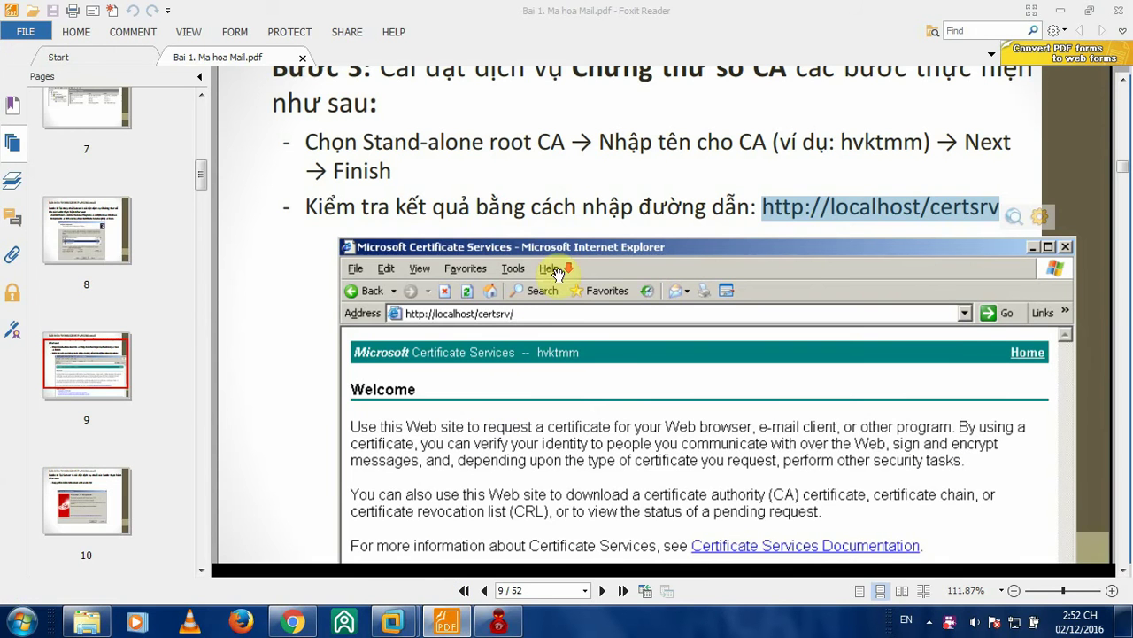
- Scroll the lab guide to Step 4 on installing MDaemon v10
left_click(664, 239)
scroll(655, 222, "down", 3)
scroll(656, 217, "down", 5)
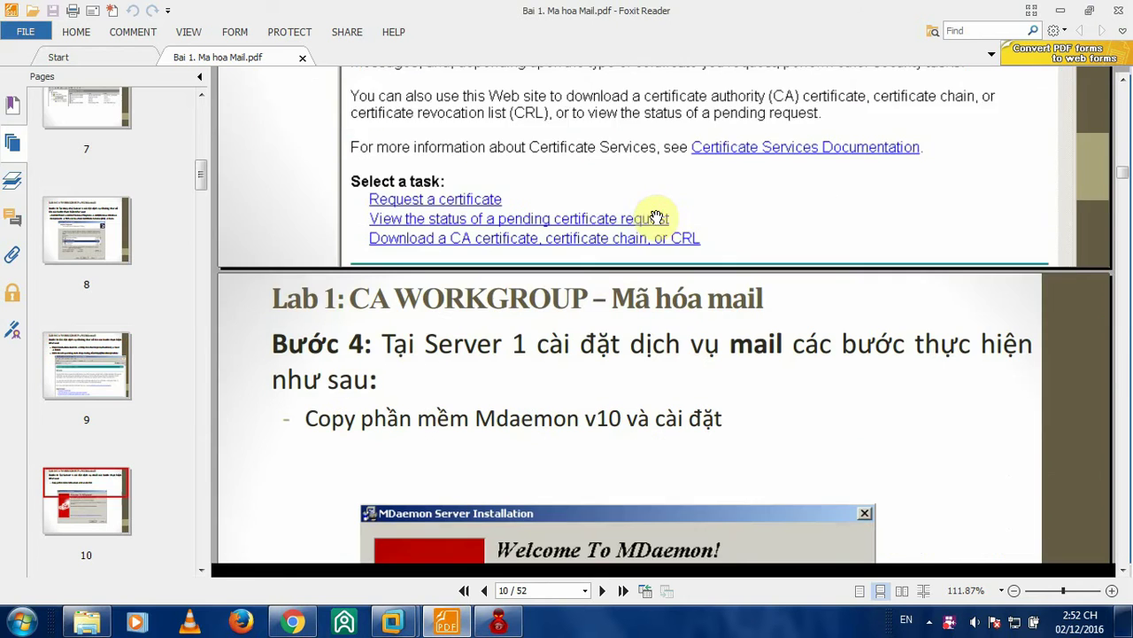
scroll(656, 218, "down", 2)
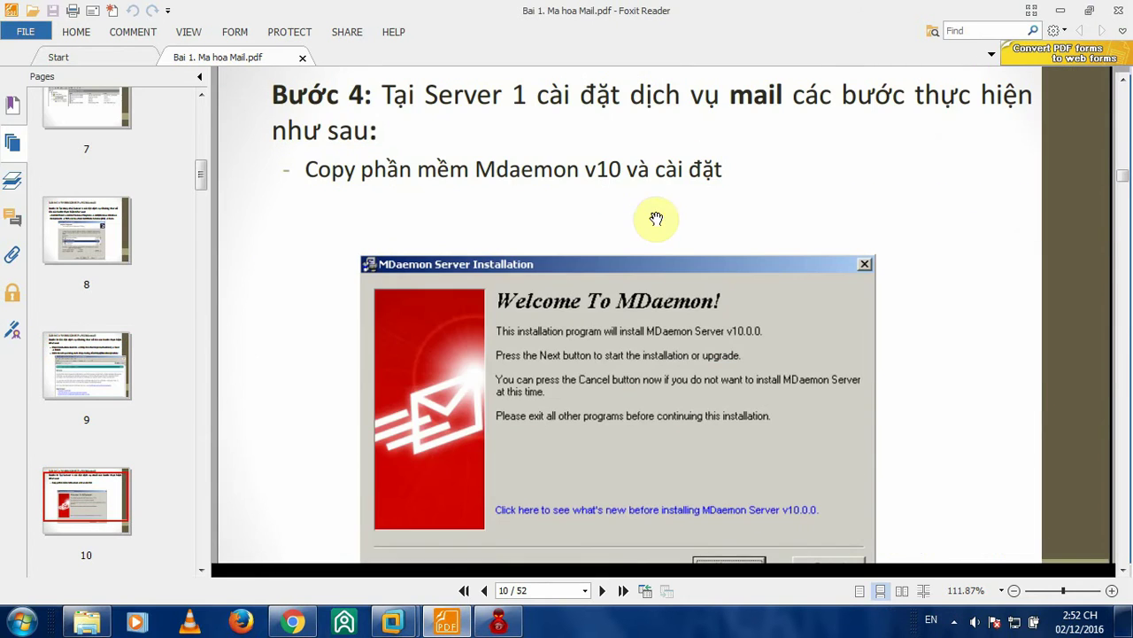
scroll(677, 178, "up", 2)
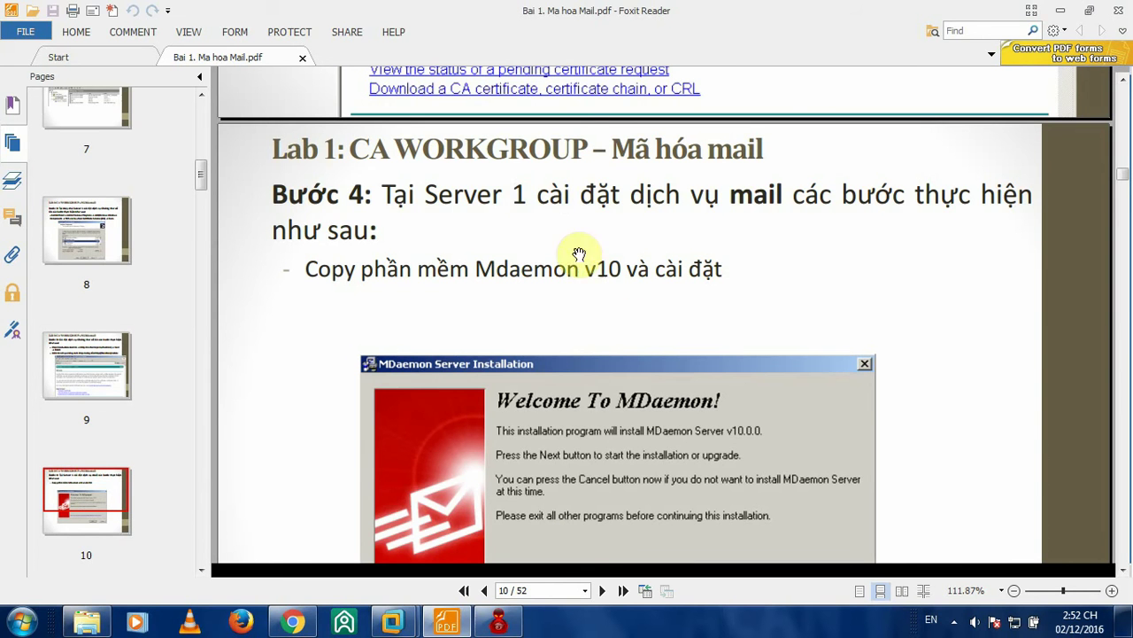
- Minimize Foxit, close Internet Explorer on Server 1, and select the MDaemon V10 Full folder
left_click(1065, 11)
left_click(892, 86)
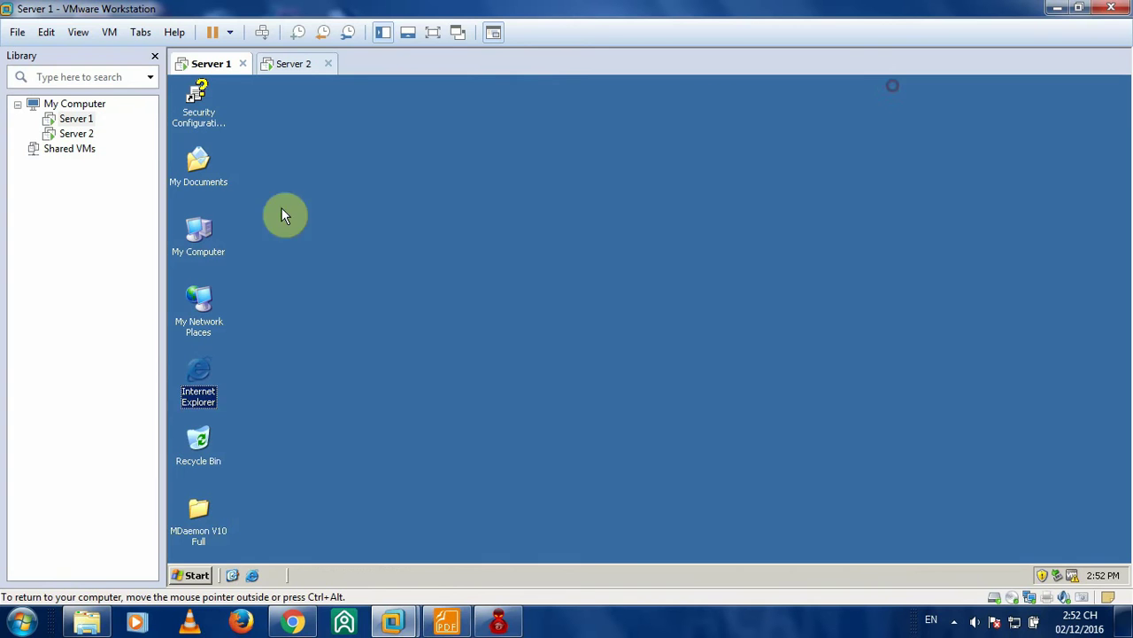
left_click(198, 532)
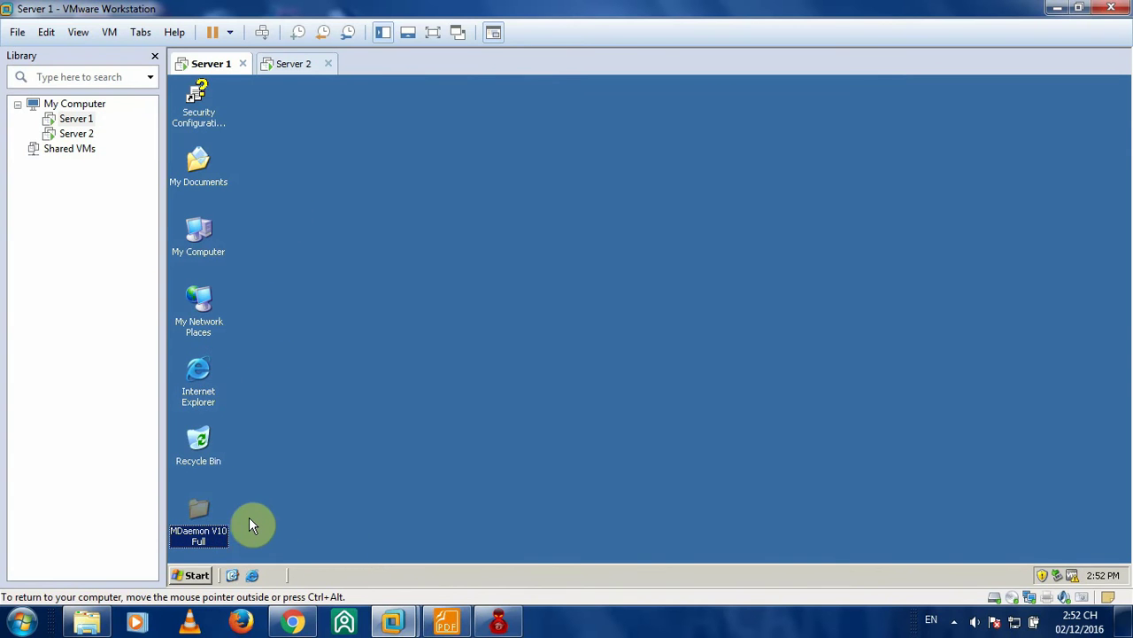
- Run Setup MD v10.exe, accept the licence and default folder, and reach Registration Information
double_click(190, 507)
double_click(348, 207)
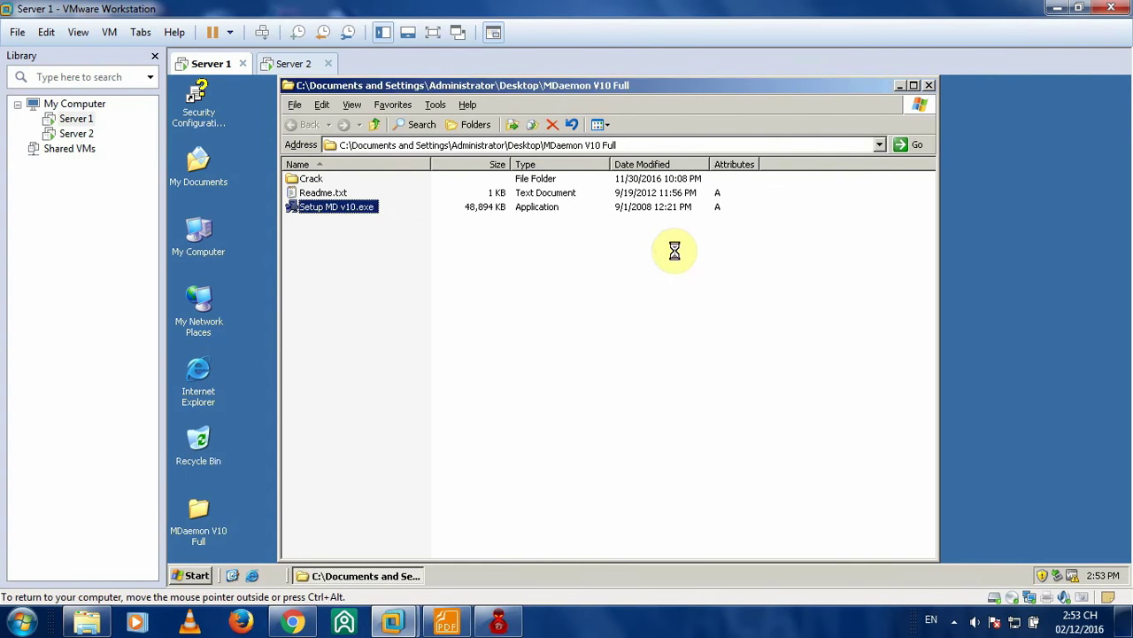
left_click(752, 458)
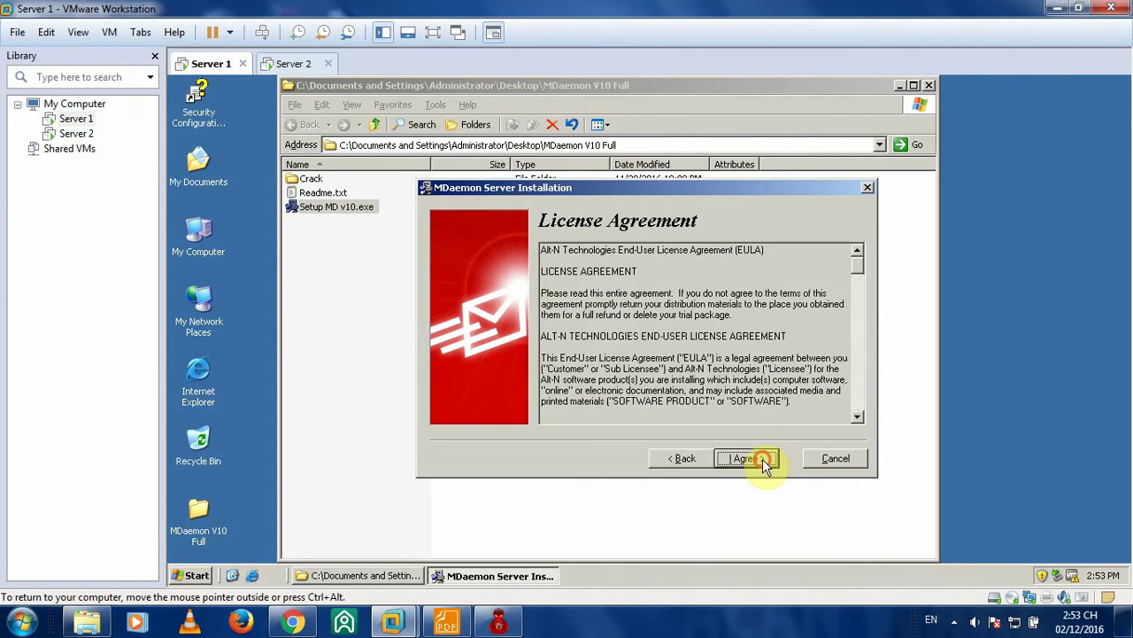
left_click(762, 459)
left_click(760, 459)
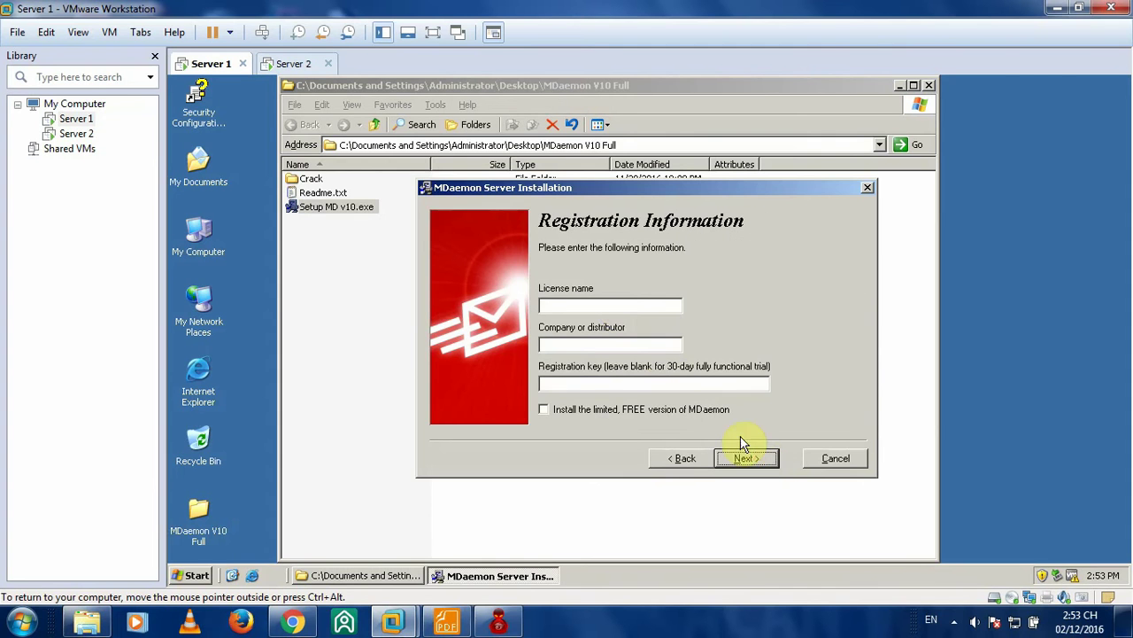
left_click(618, 305)
- Enter admin as license name, then scroll the guide to page 11's Registration Information screenshot
type("admin")
key("ctrl+alt")
key("alt+Tab")
scroll(602, 328, "down", 5)
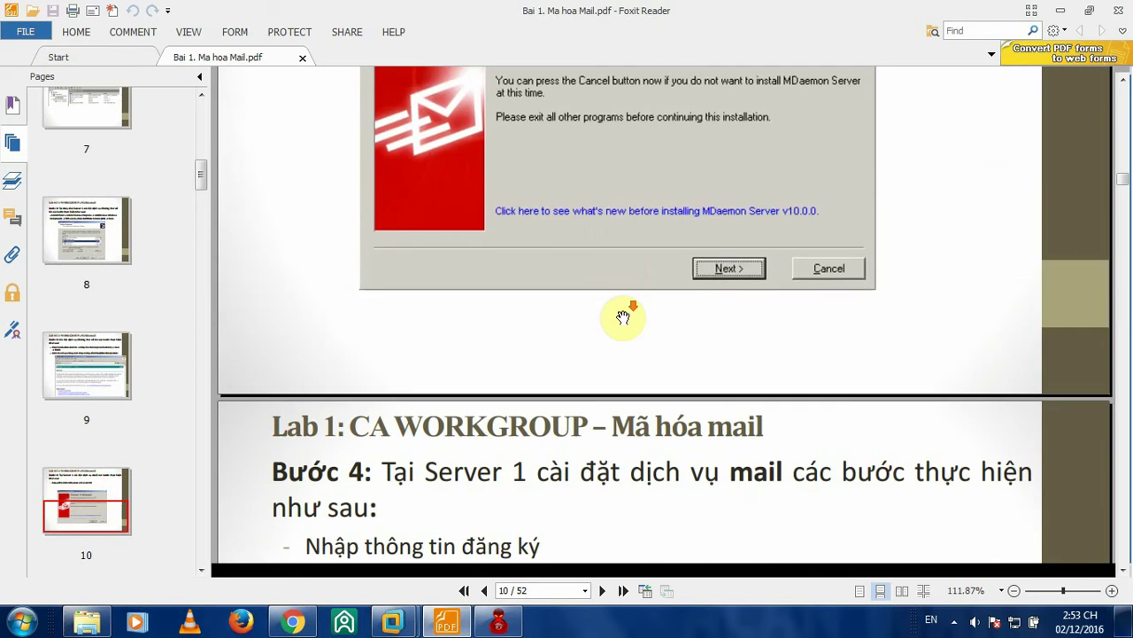
scroll(623, 317, "down", 5)
scroll(625, 314, "up", 3)
scroll(622, 267, "down", 1)
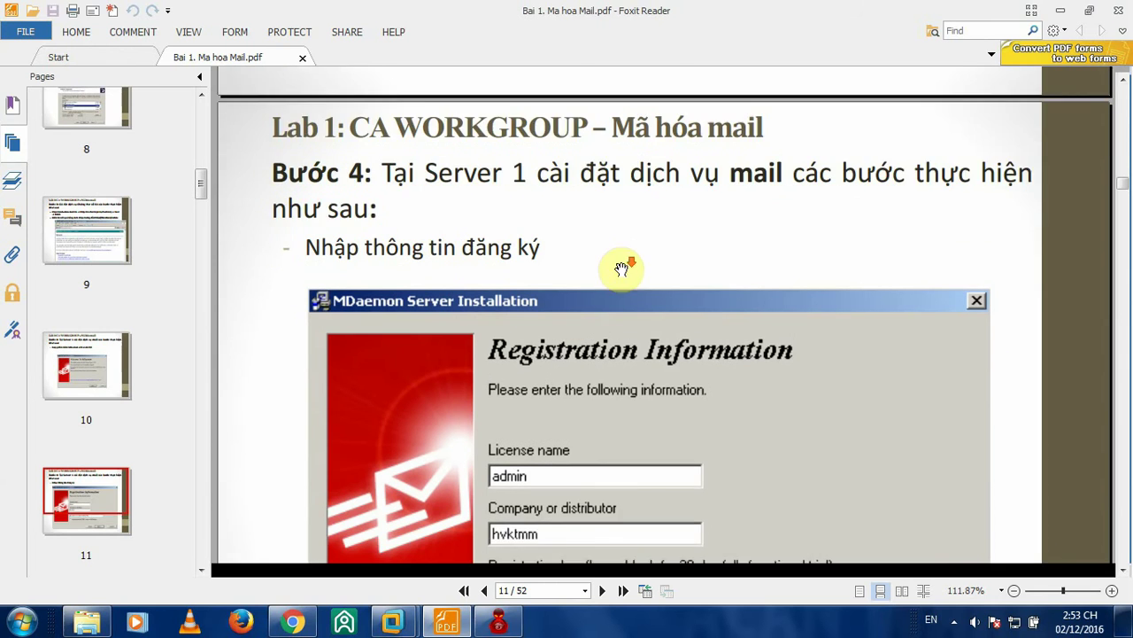
scroll(638, 270, "down", 4)
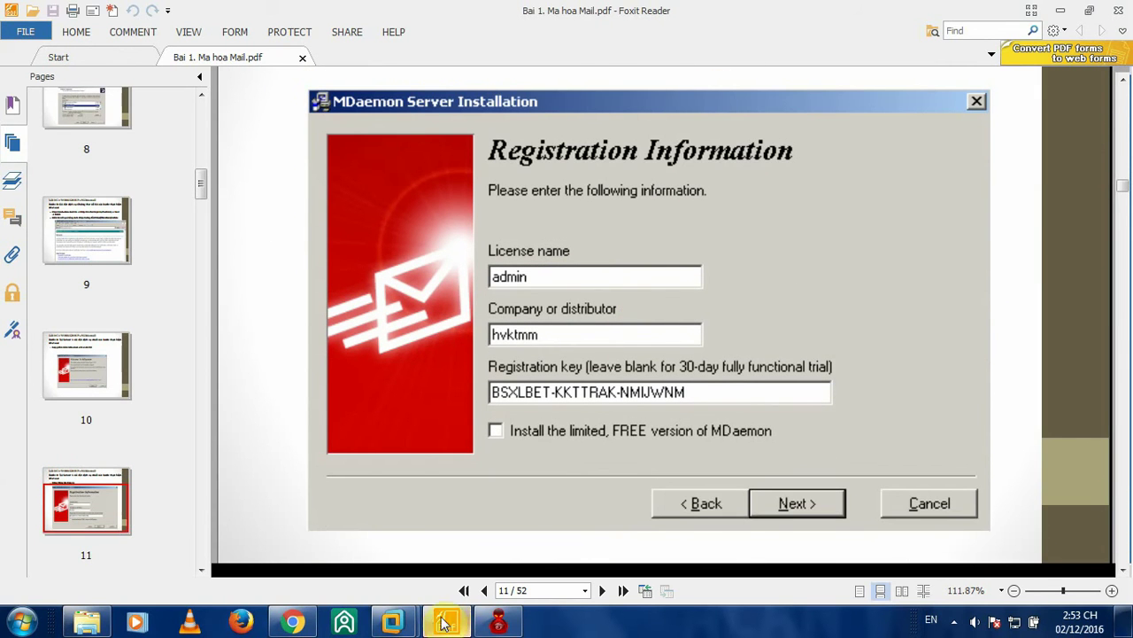
- Back on Server 1, enter hvktmm as the registration company name
mouse_move(393, 620)
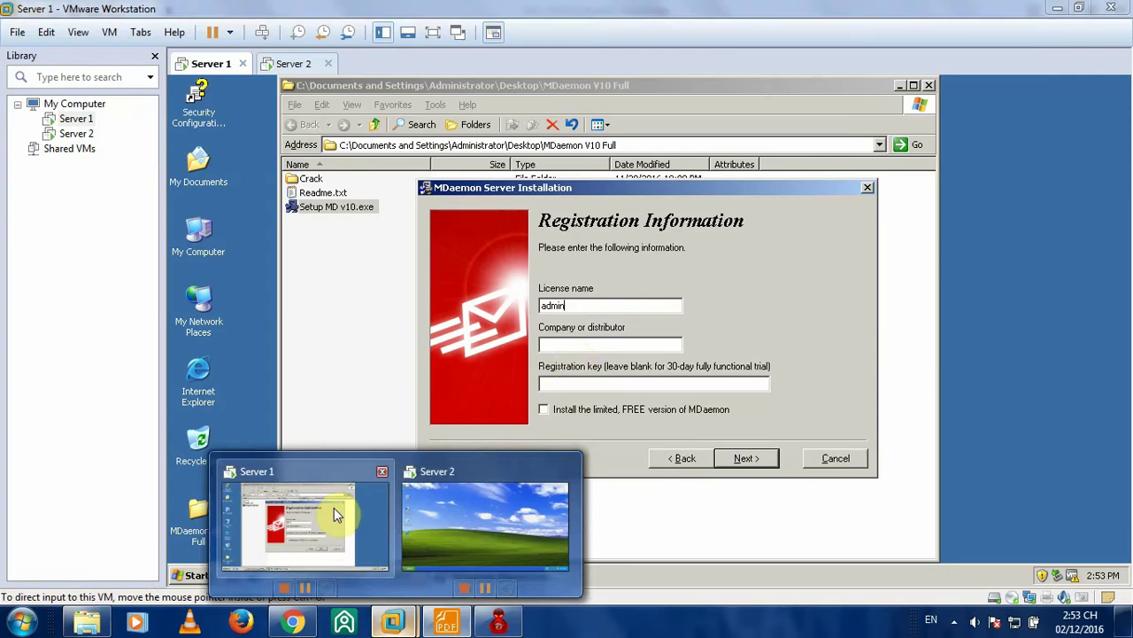
left_click(339, 521)
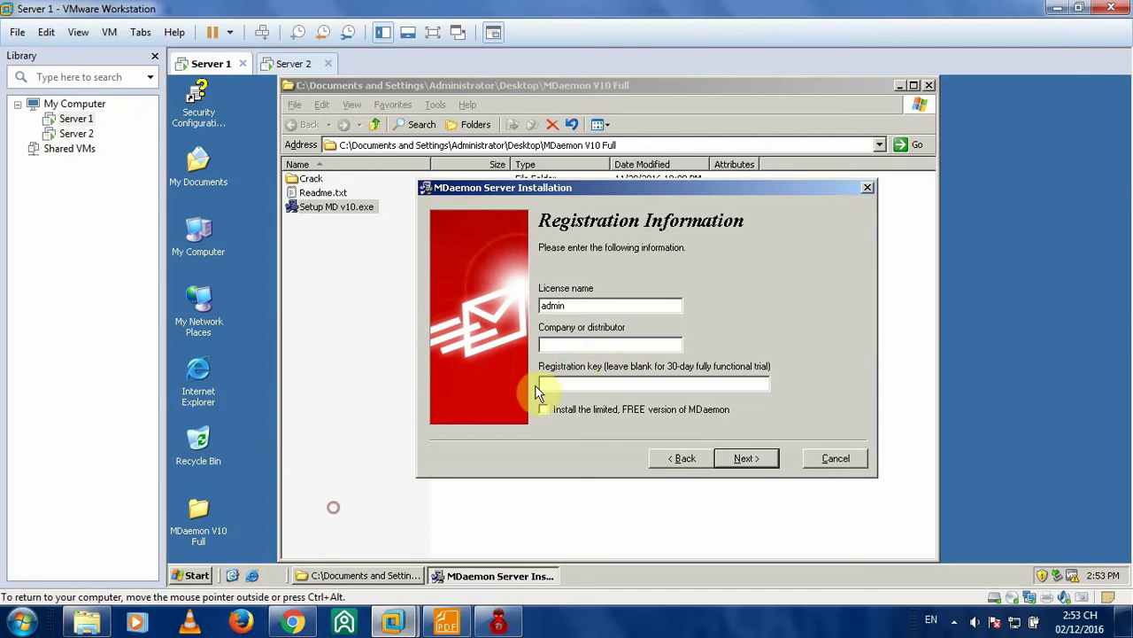
left_click(564, 351)
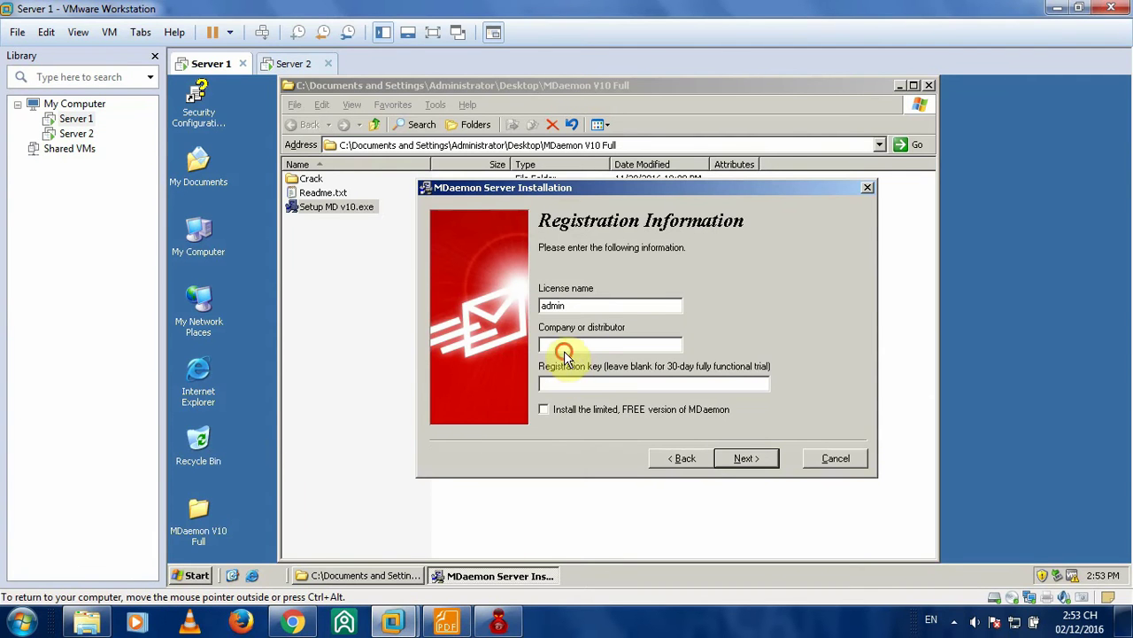
left_click(564, 342)
type("hvktmm")
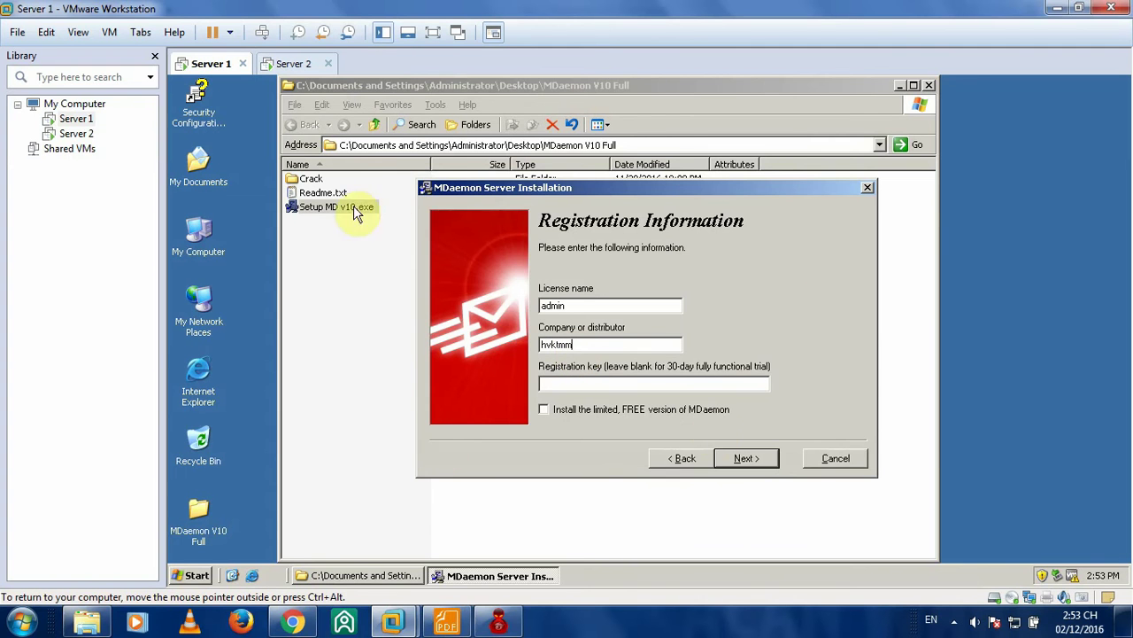
- Run Crack\keygen.exe, generate a serial number and select it for copying
double_click(312, 179)
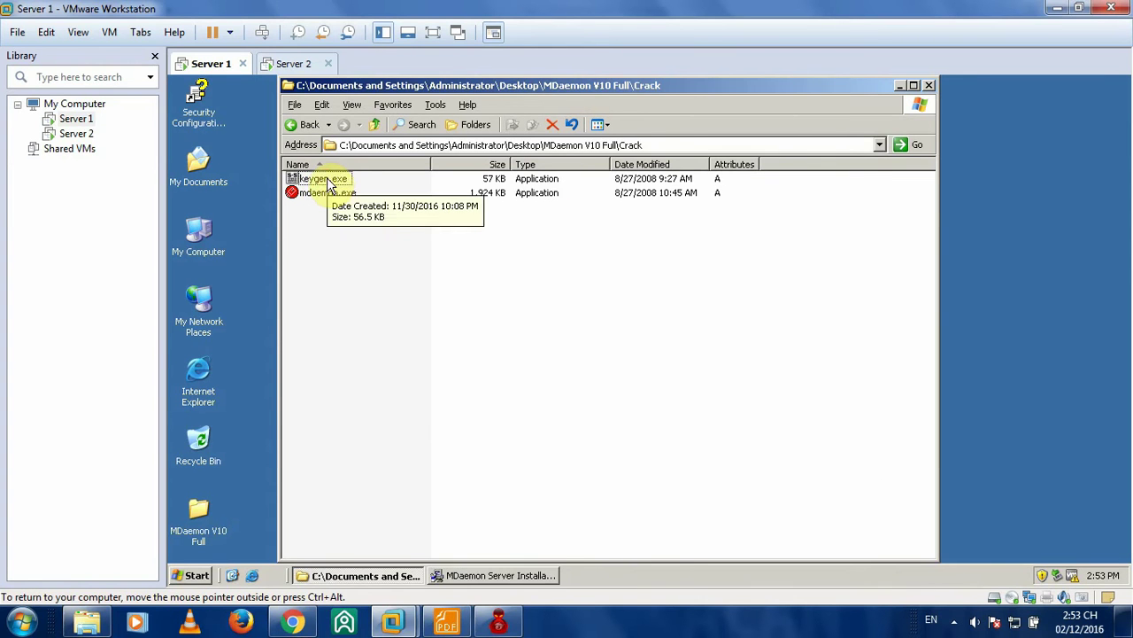
double_click(326, 180)
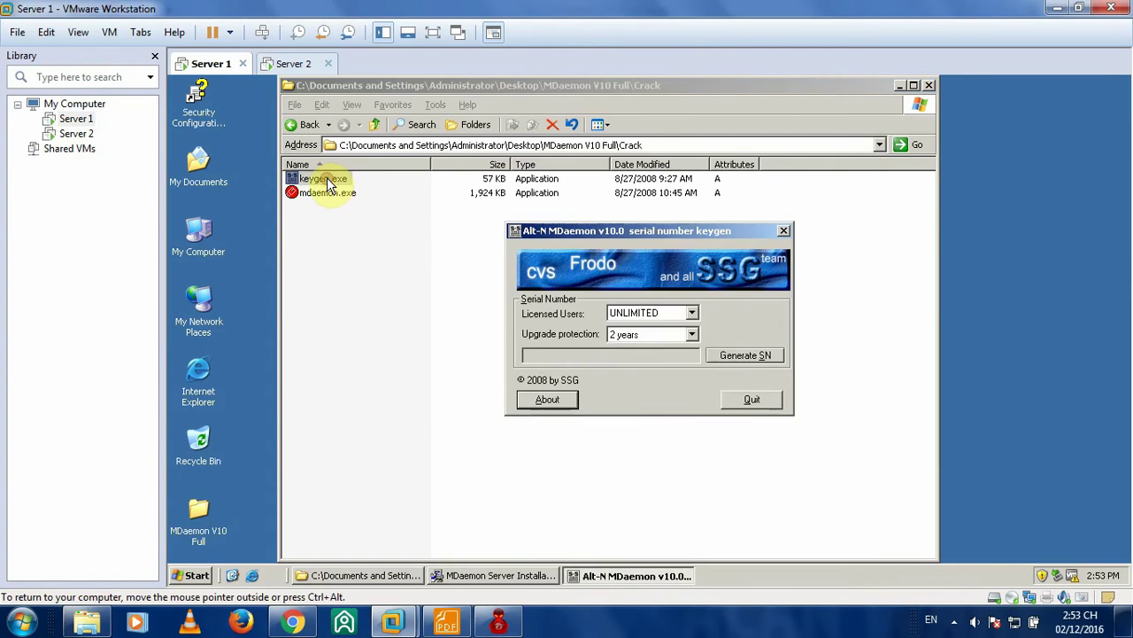
left_click(734, 358)
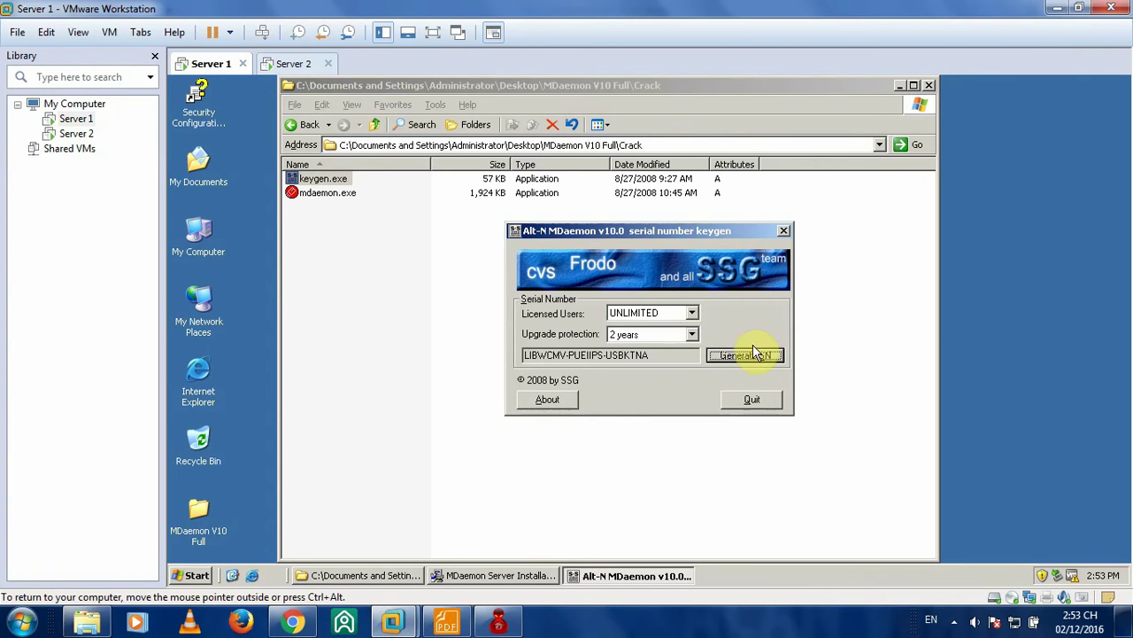
left_click_drag(673, 354, 520, 355)
key("super+c")
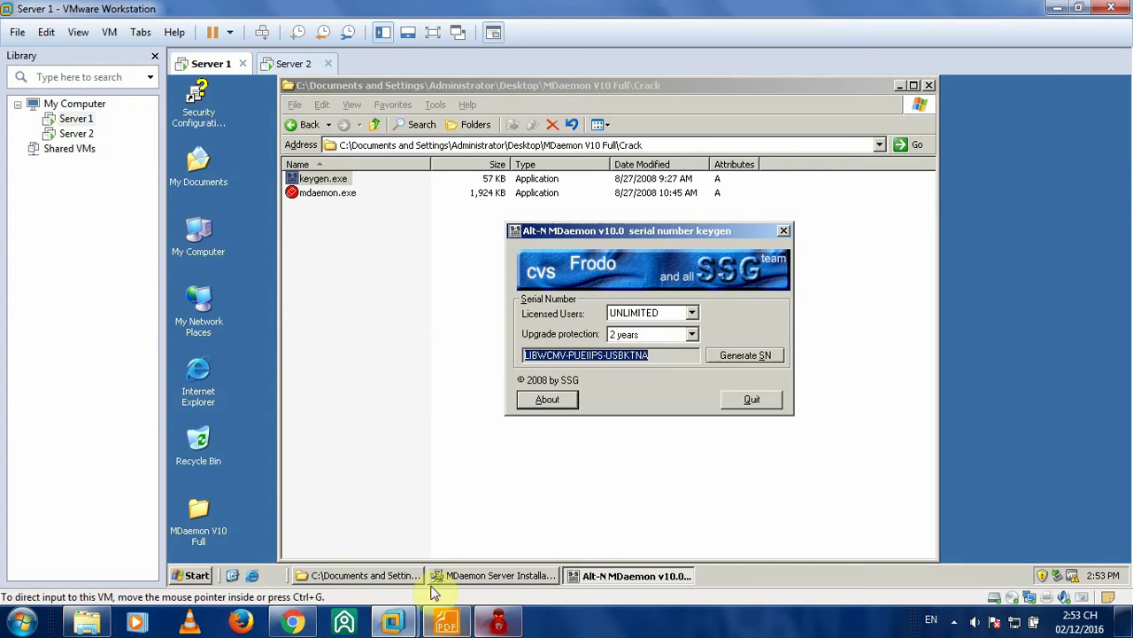
- Paste the generated serial as the registration key and start installing MDaemon Server
left_click(512, 574)
left_click(613, 383)
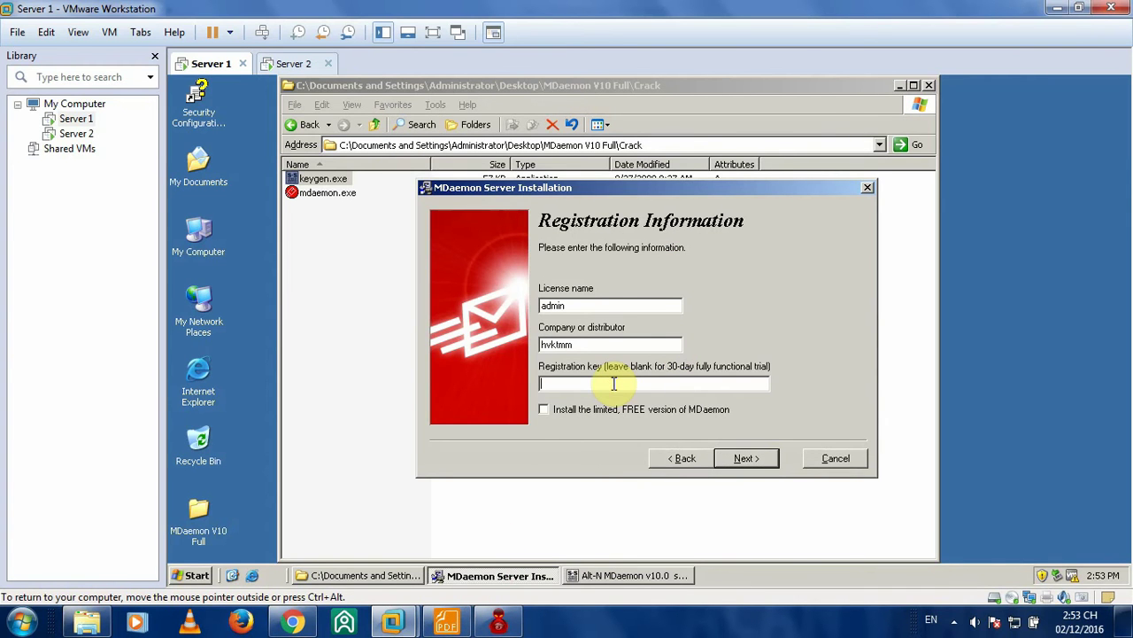
right_click(613, 382)
left_click(636, 454)
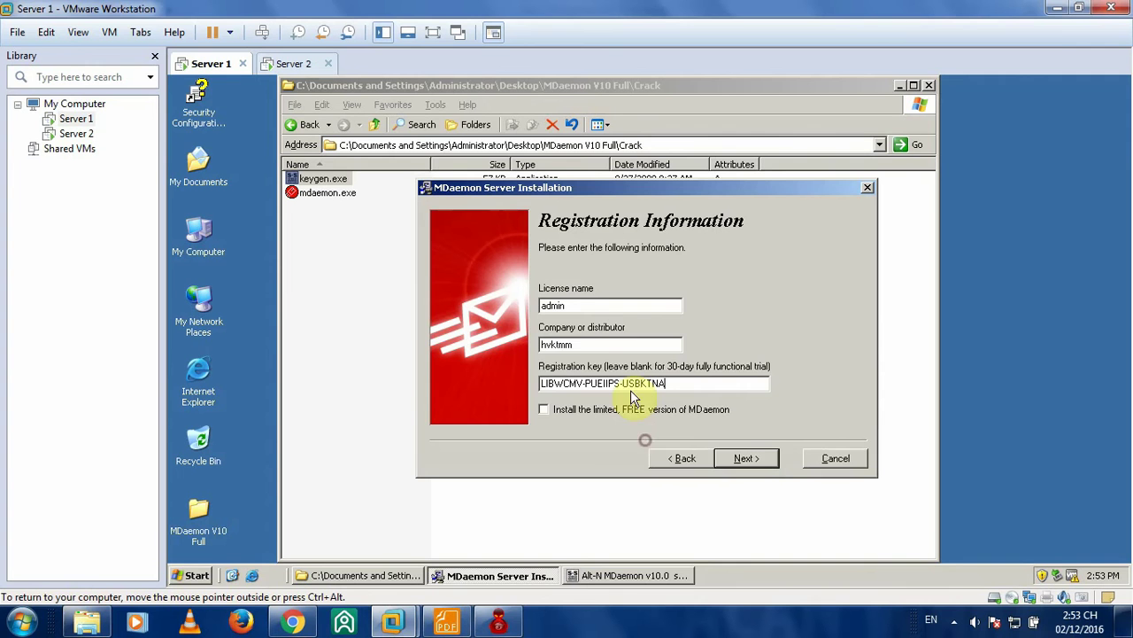
left_click(744, 458)
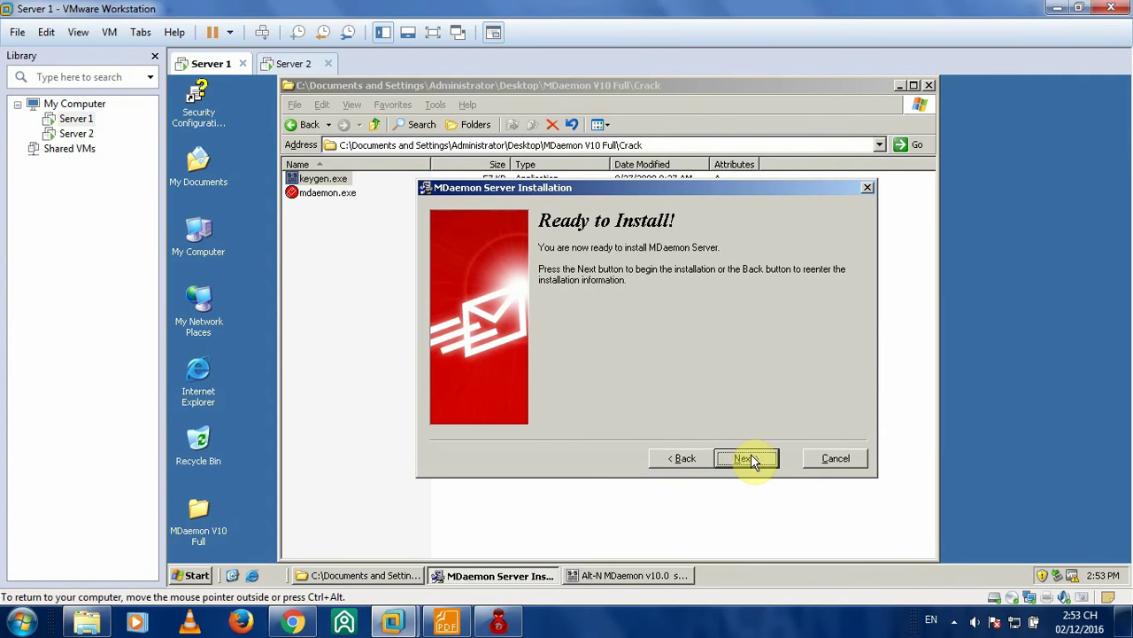
left_click(749, 458)
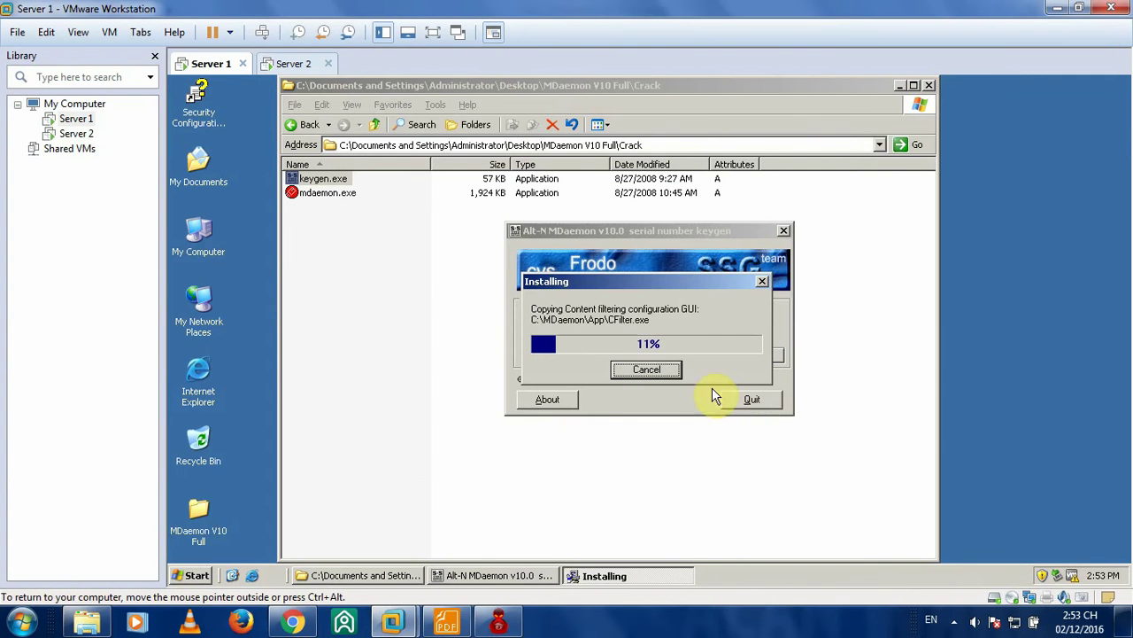
- Scroll the guide to page 12's first-account step (hvktmm.org, admin), then return to Server 1
left_click(447, 622)
scroll(672, 272, "down", 5)
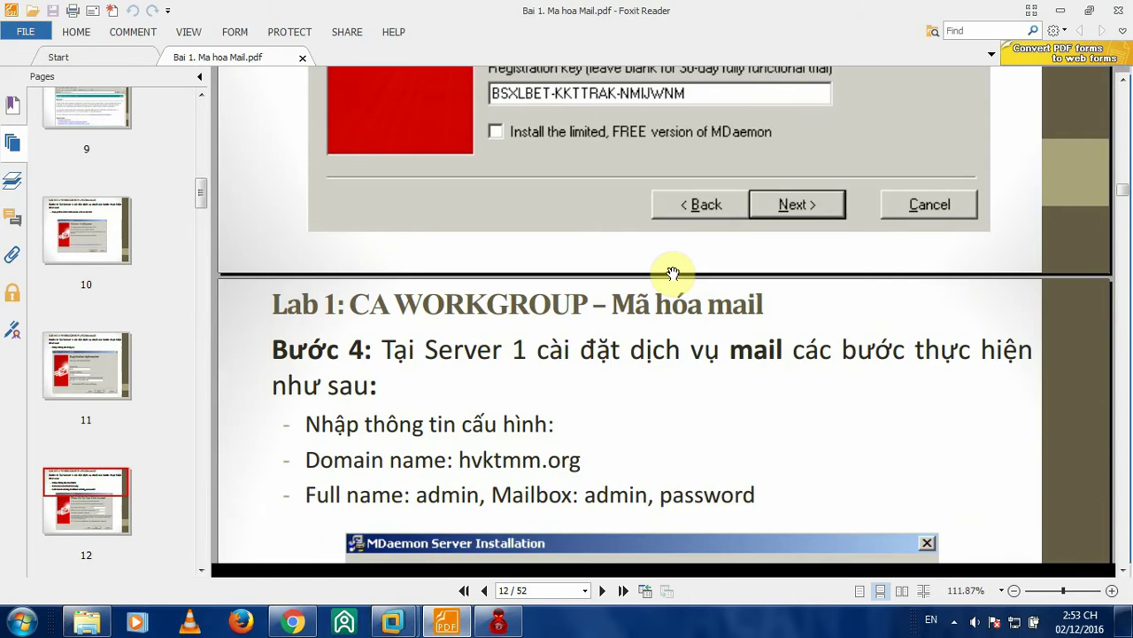
scroll(673, 273, "down", 2)
scroll(673, 272, "down", 3)
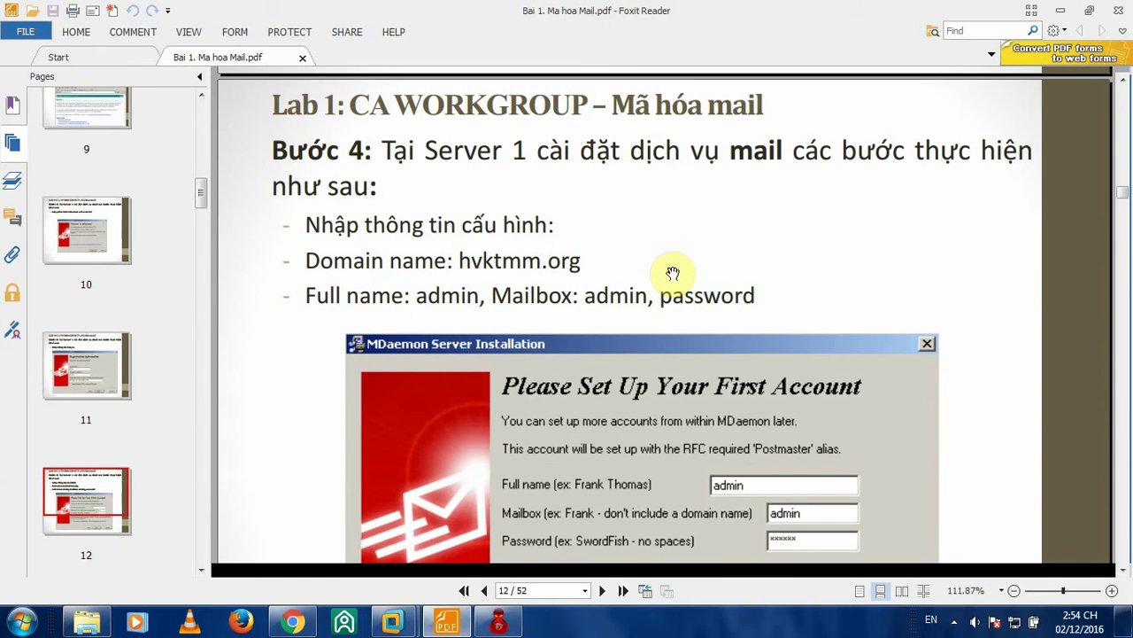
scroll(673, 272, "down", 1)
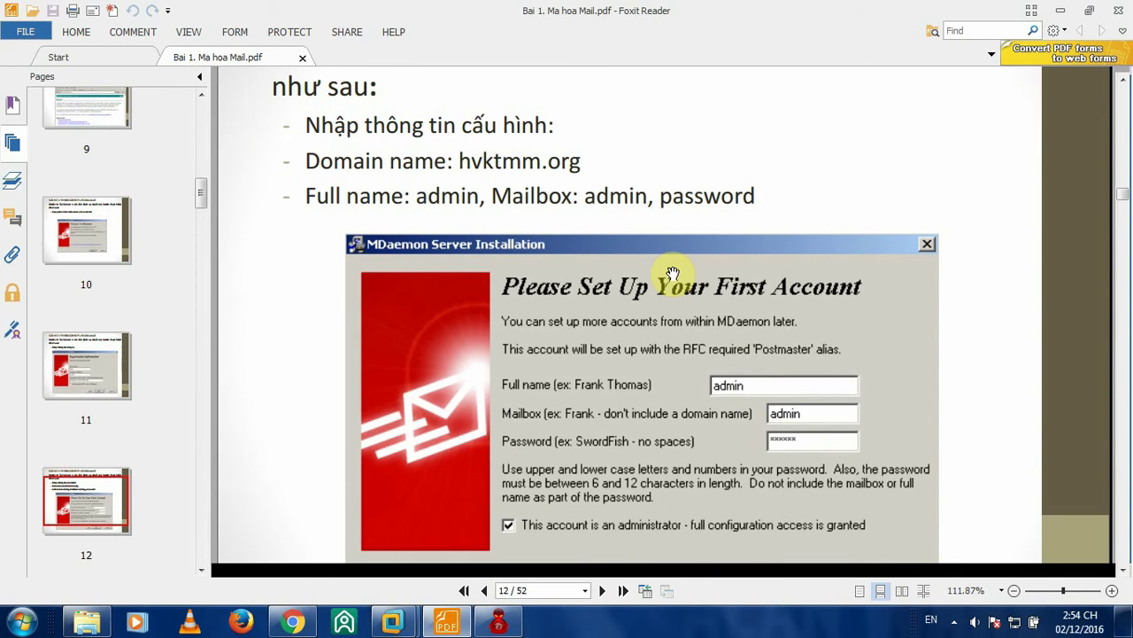
scroll(673, 272, "up", 2)
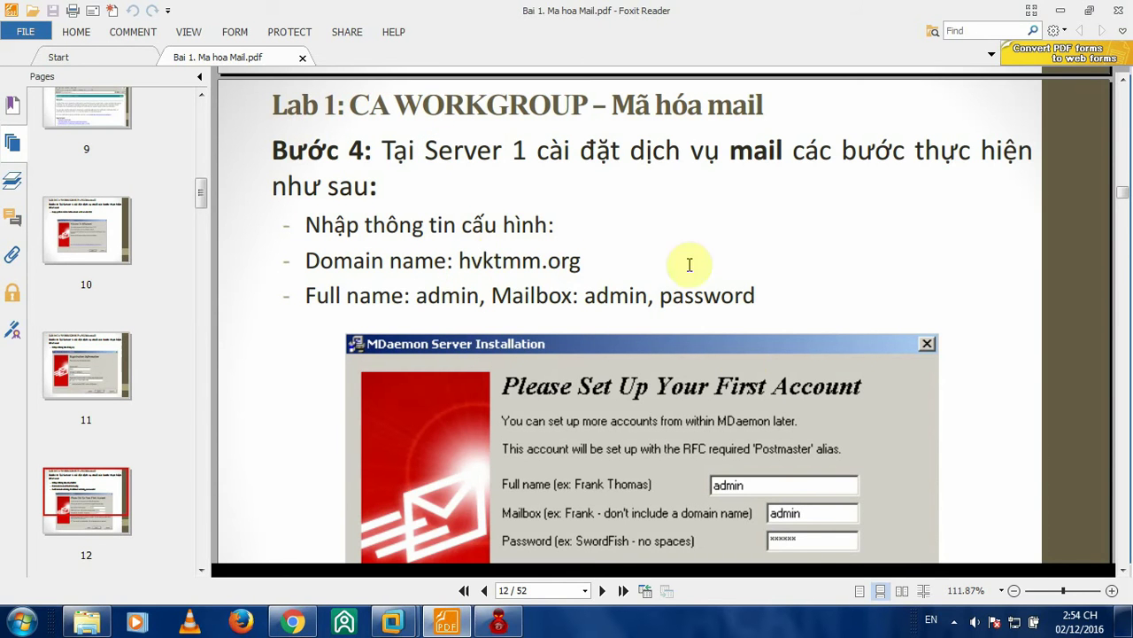
scroll(877, 322, "down", 4)
scroll(877, 321, "up", 5)
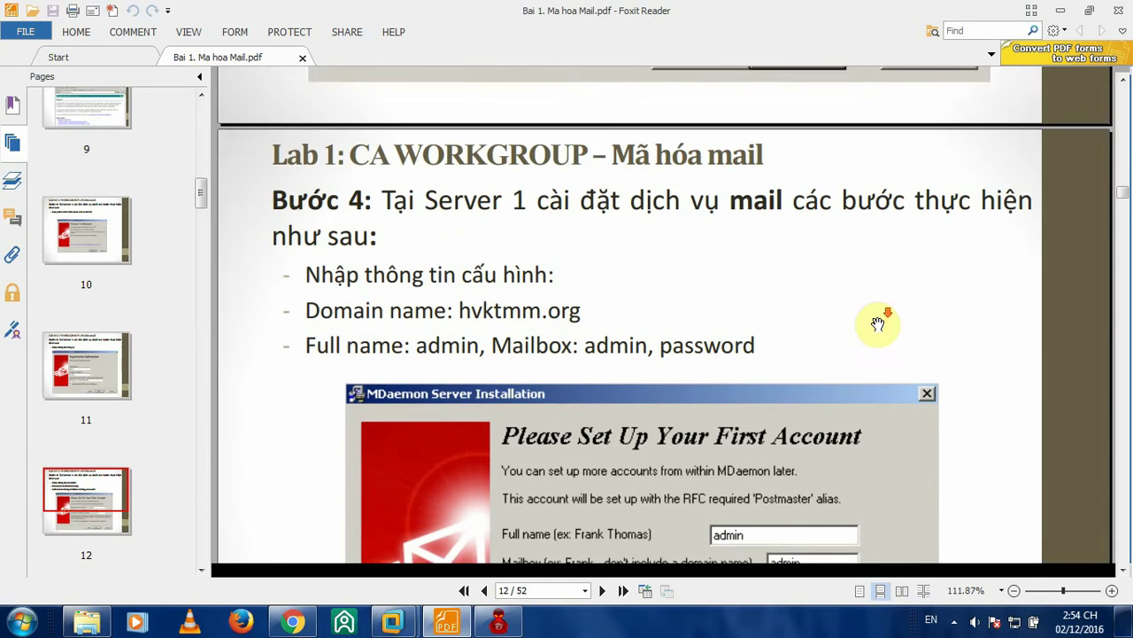
scroll(878, 322, "down", 2)
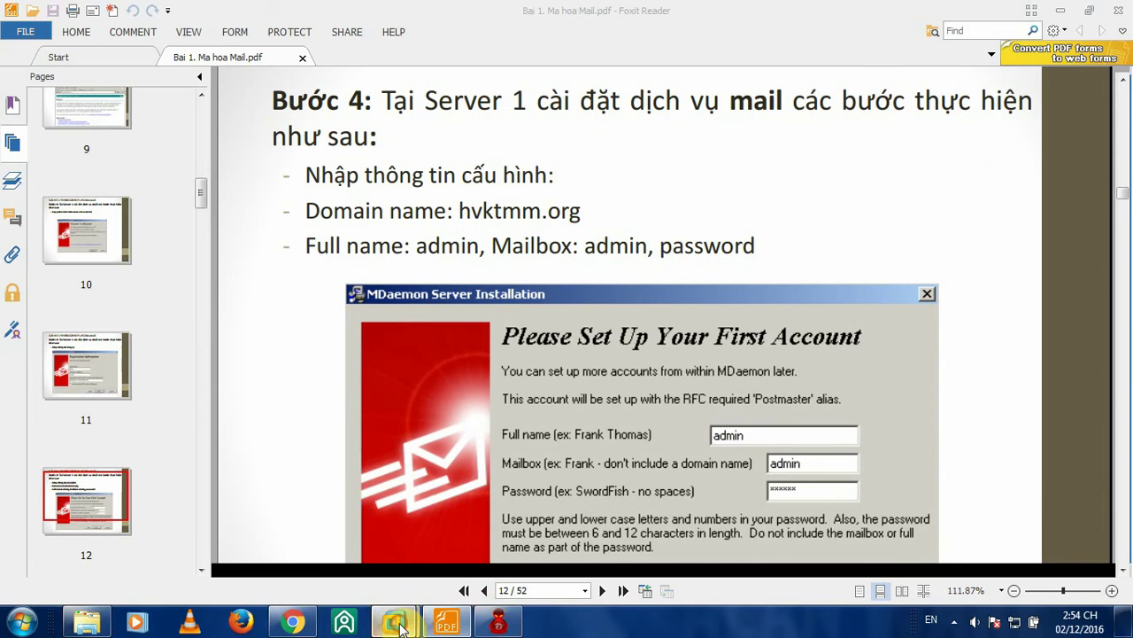
mouse_move(393, 620)
left_click(276, 538)
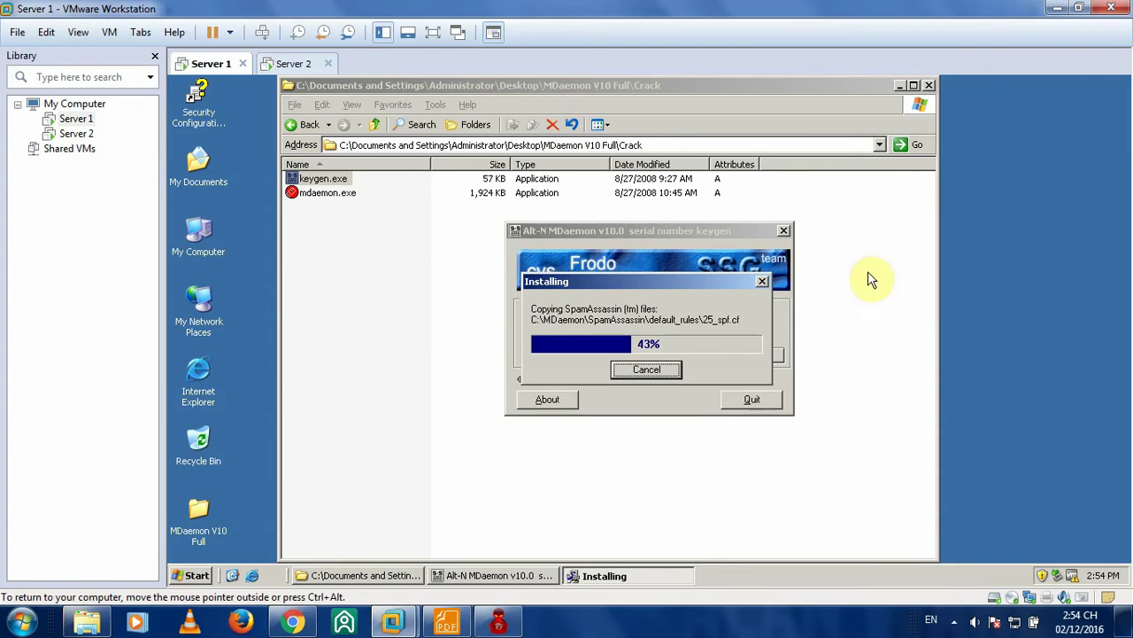
right_click(985, 184)
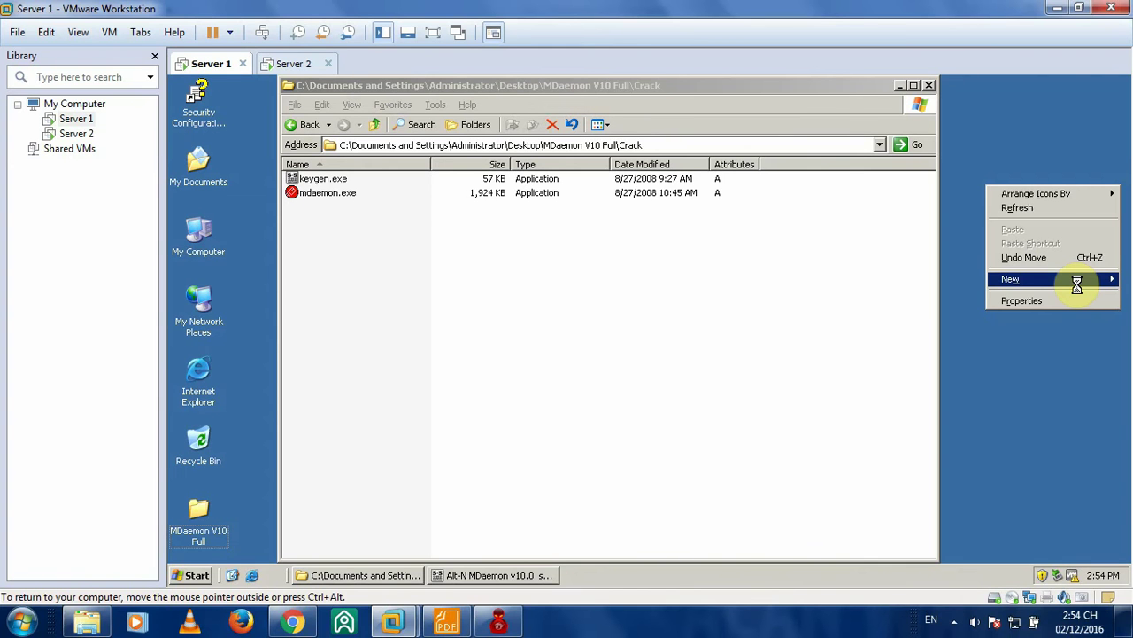
mouse_move(1078, 285)
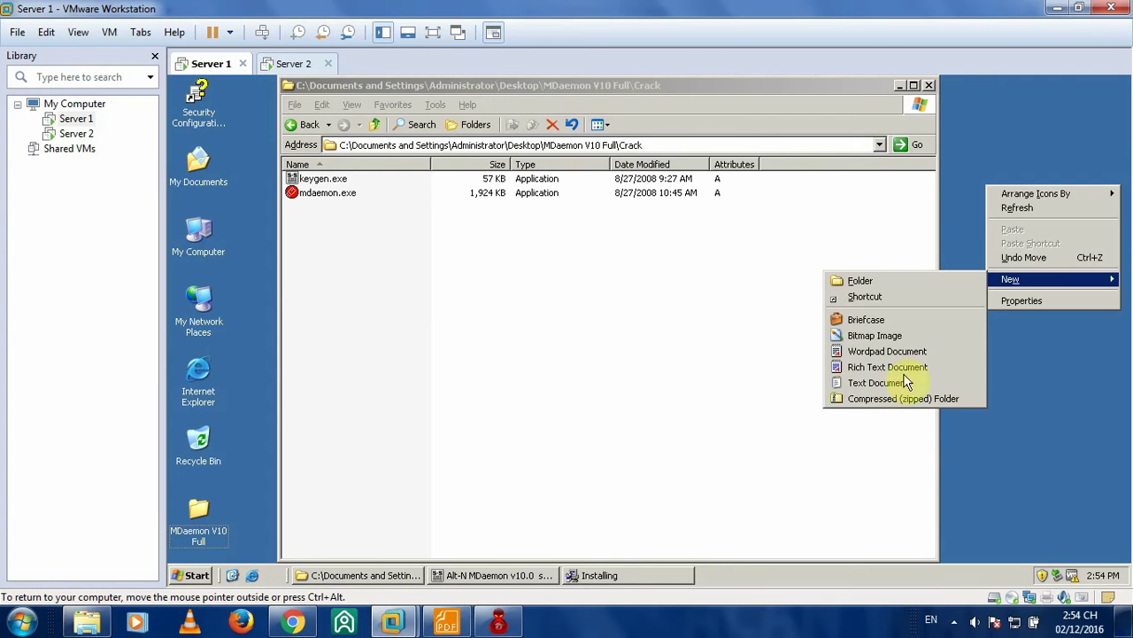
left_click(1055, 356)
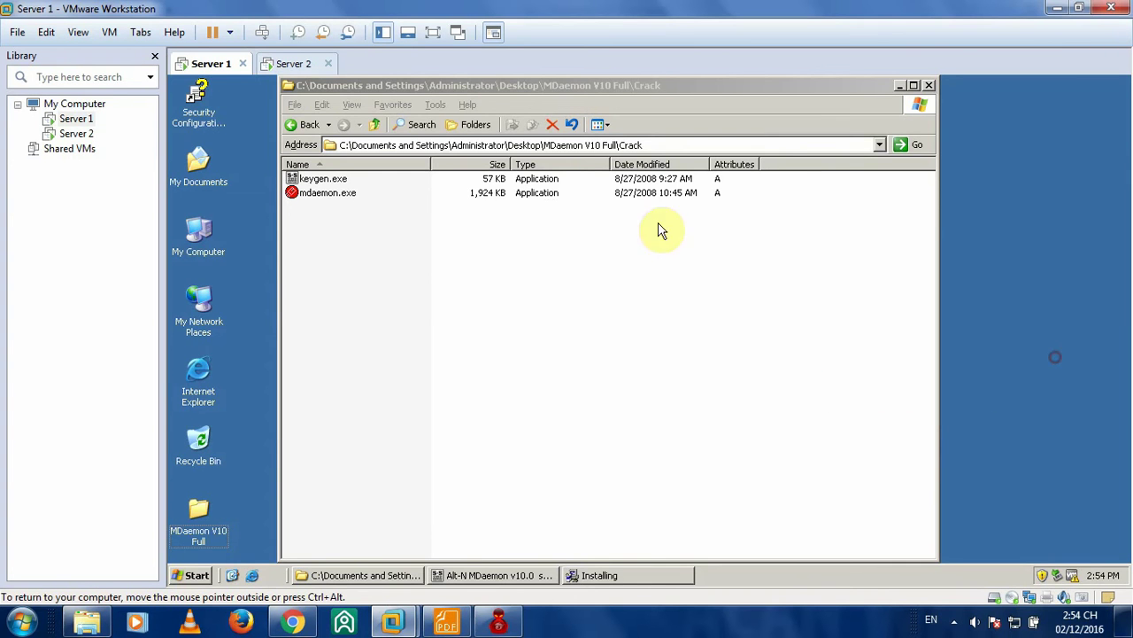
left_click(293, 62)
left_click(221, 64)
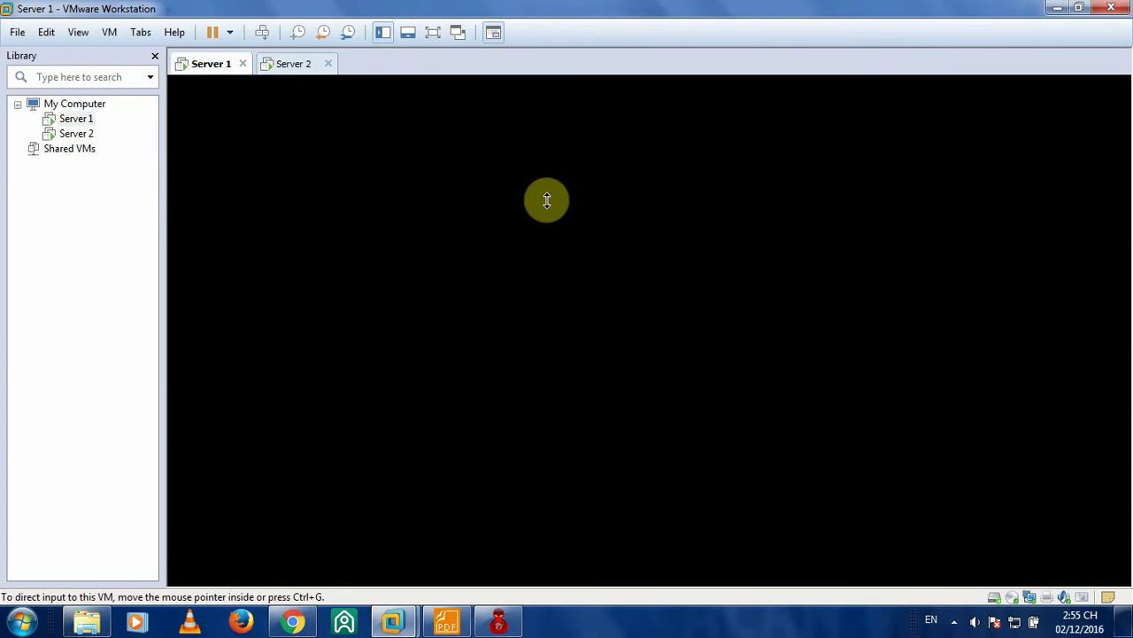
left_click(283, 65)
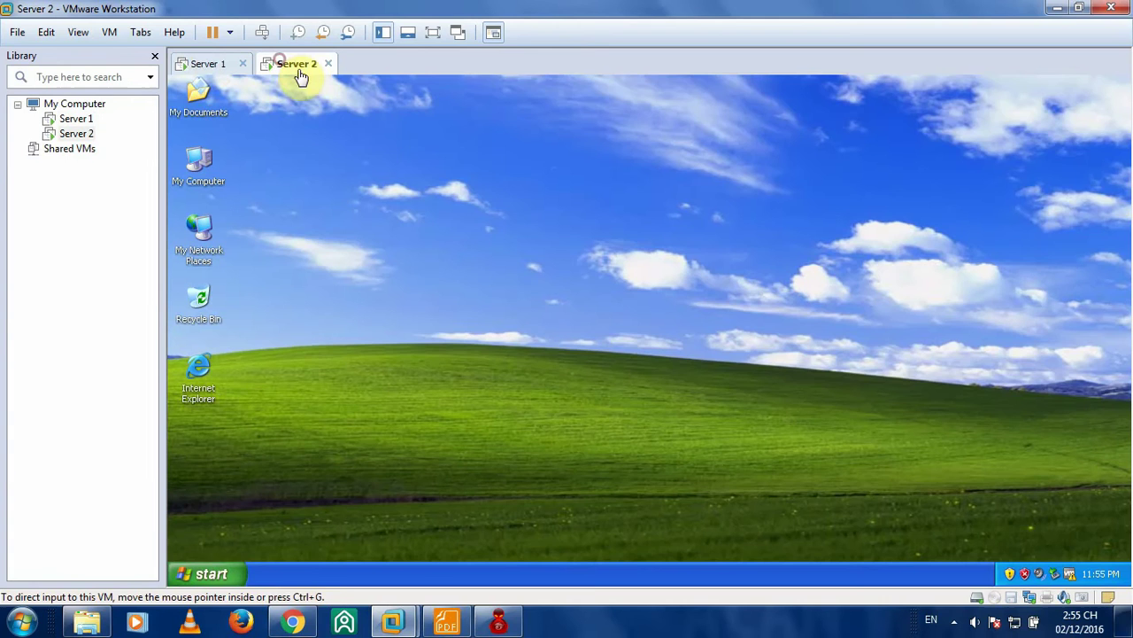
left_click(228, 66)
left_click(1027, 228)
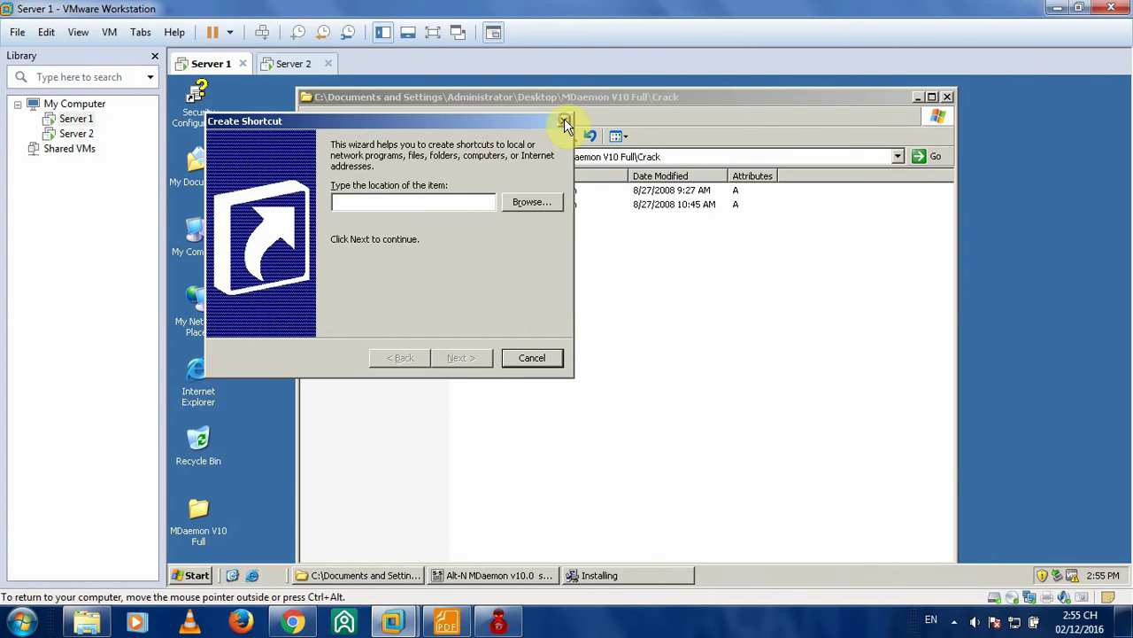
left_click(564, 121)
- Create New Text Document.txt in the Crack folder and open it in Notepad
right_click(560, 220)
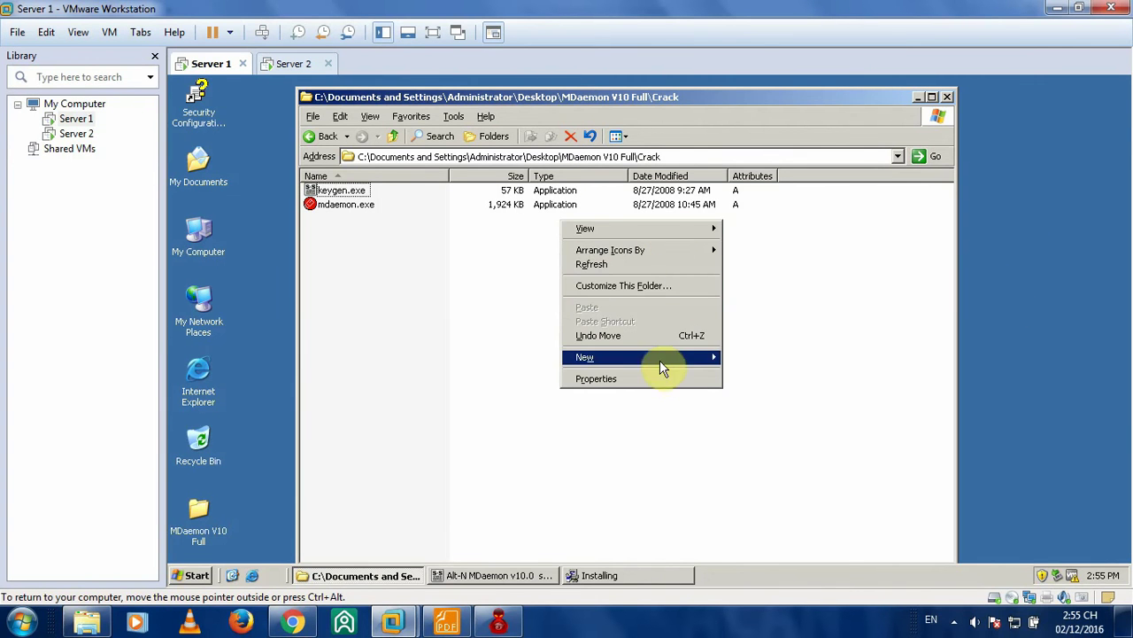
mouse_move(696, 358)
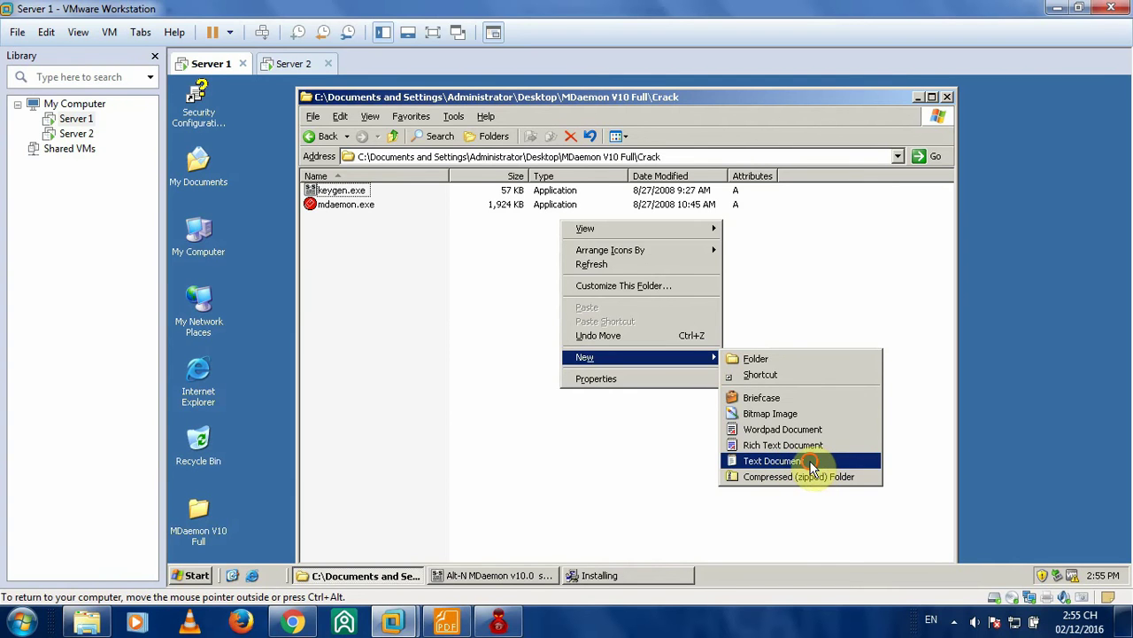
left_click(808, 462)
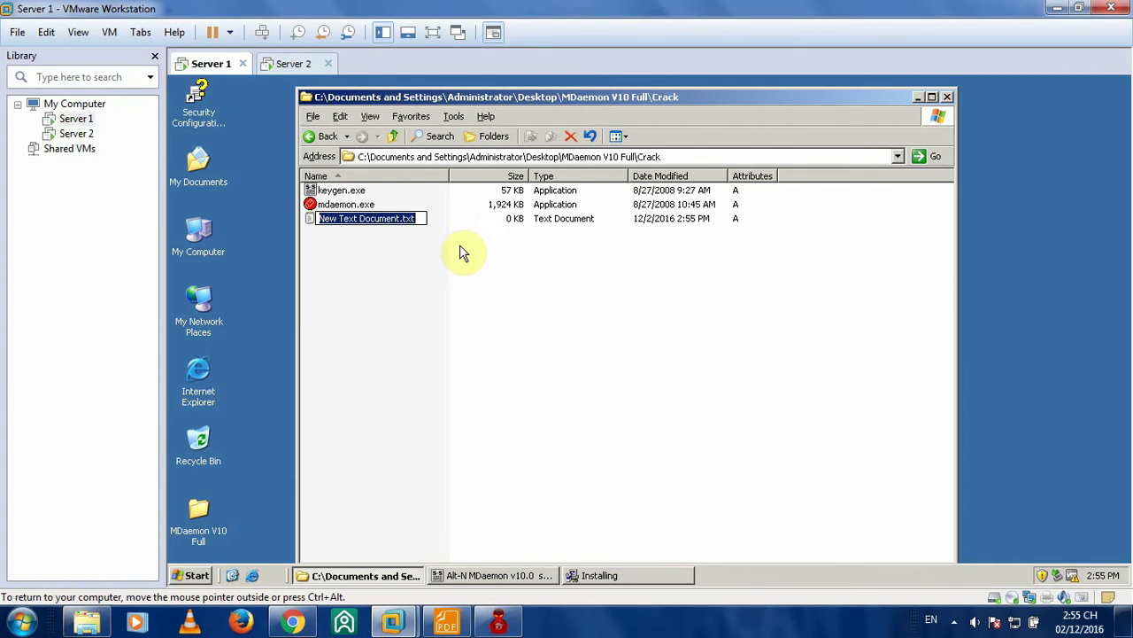
left_click(413, 221)
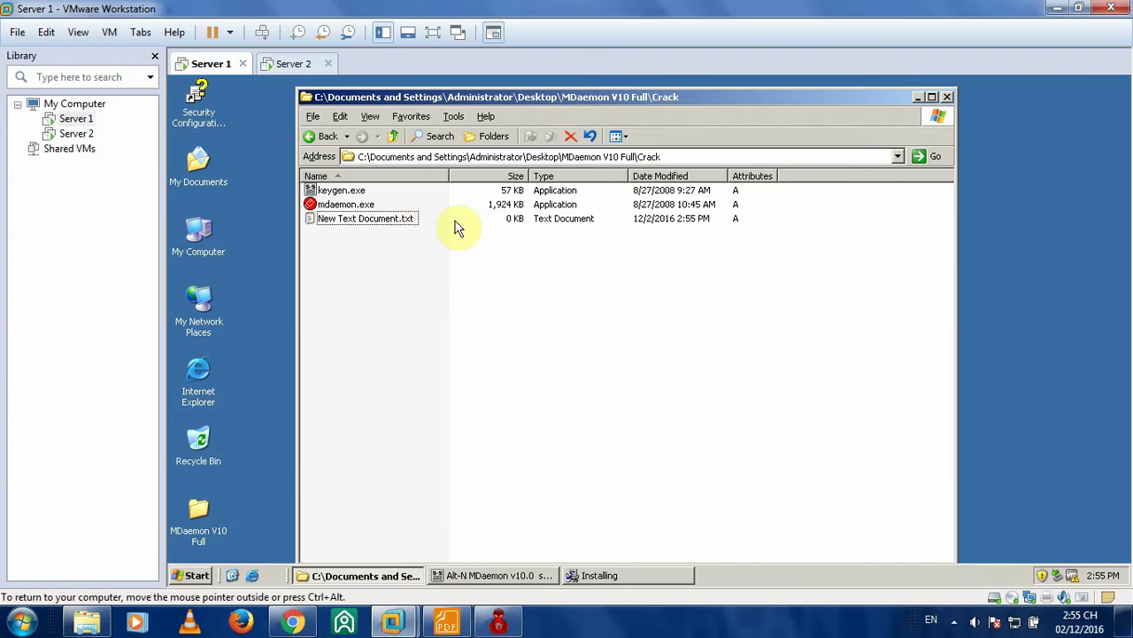
key("Return")
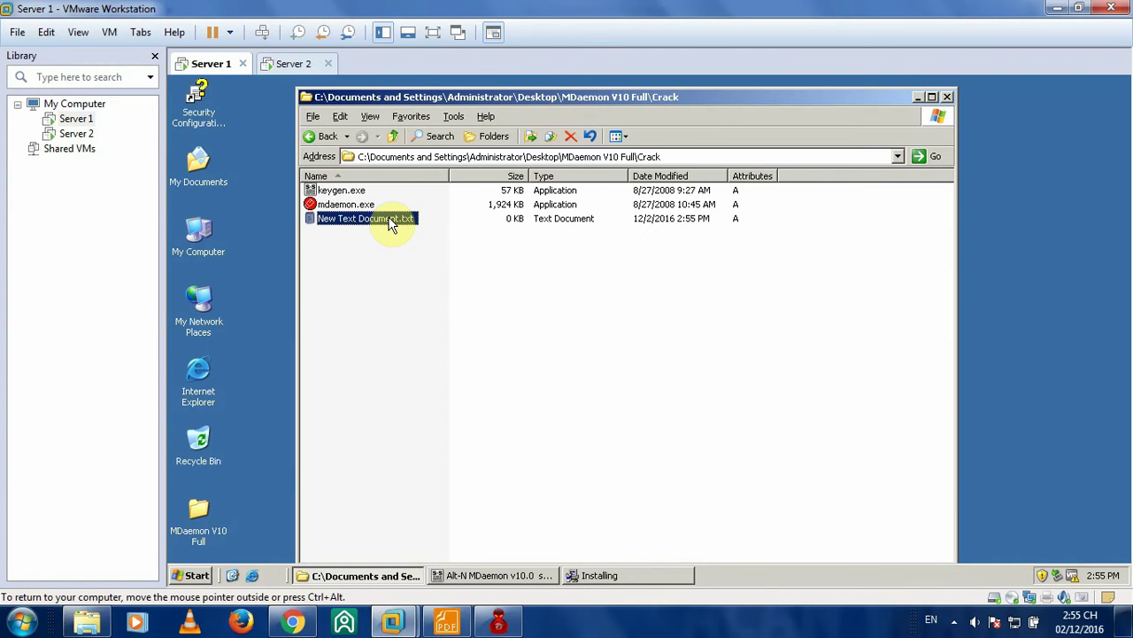
double_click(396, 222)
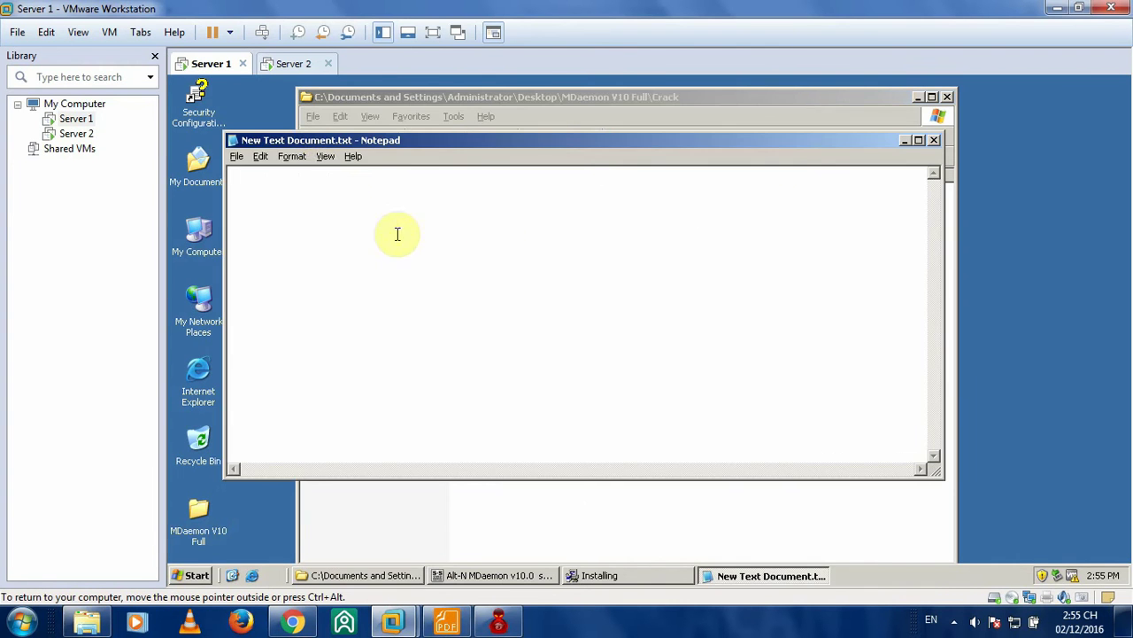
- Set Notepad's font size to 28
left_click(242, 160)
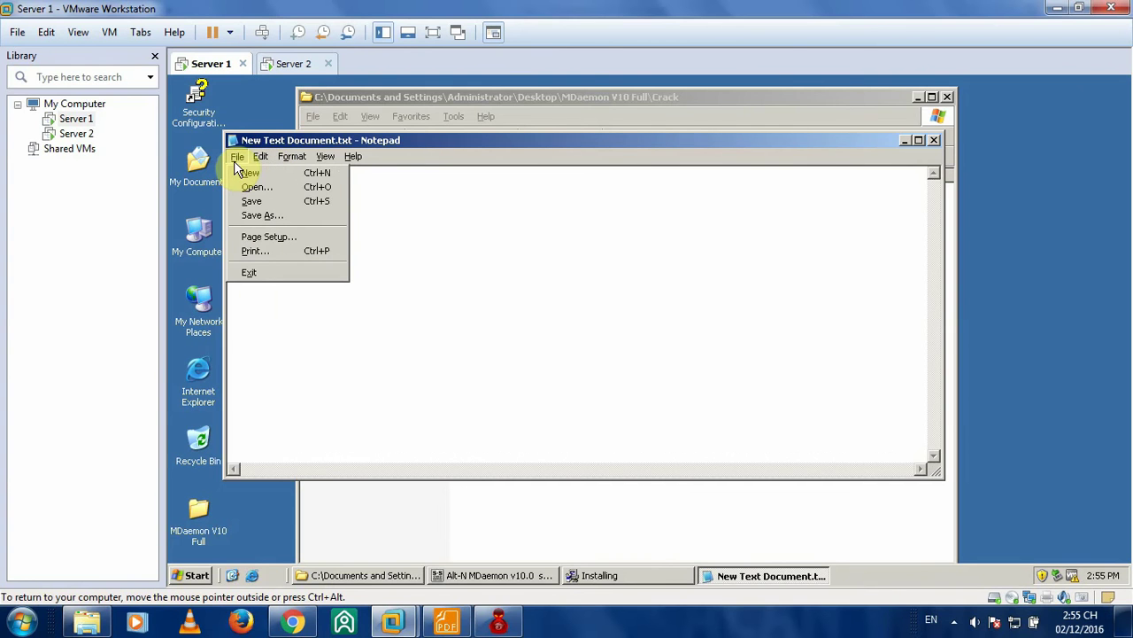
mouse_move(295, 162)
left_click(303, 186)
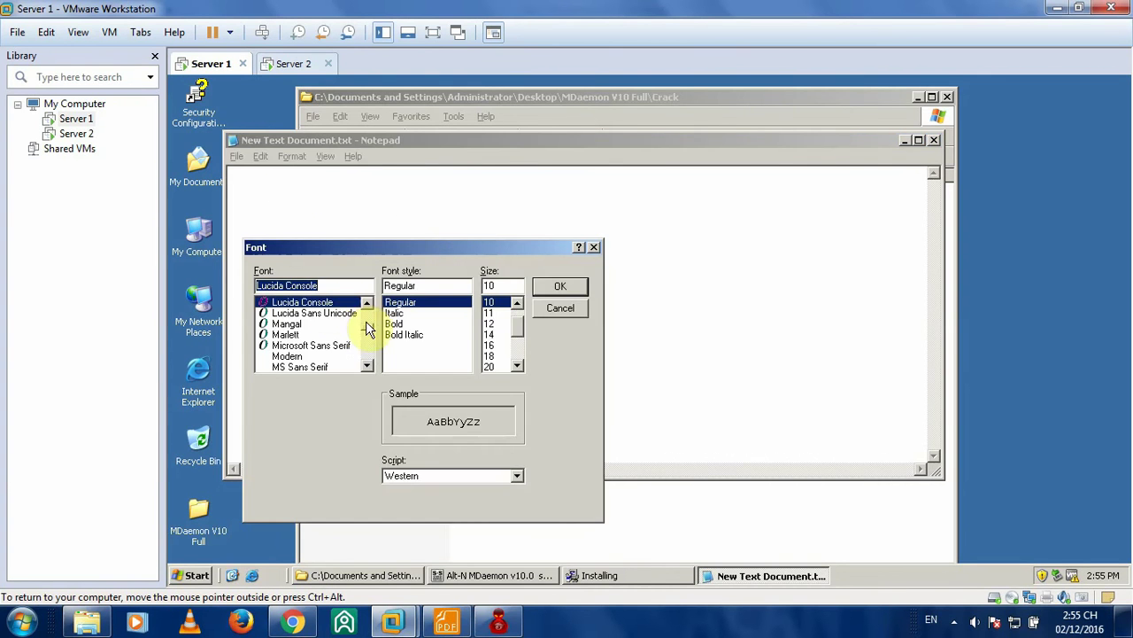
mouse_move(368, 325)
left_mouse_down()
mouse_move(369, 358)
mouse_move(366, 304)
left_mouse_up()
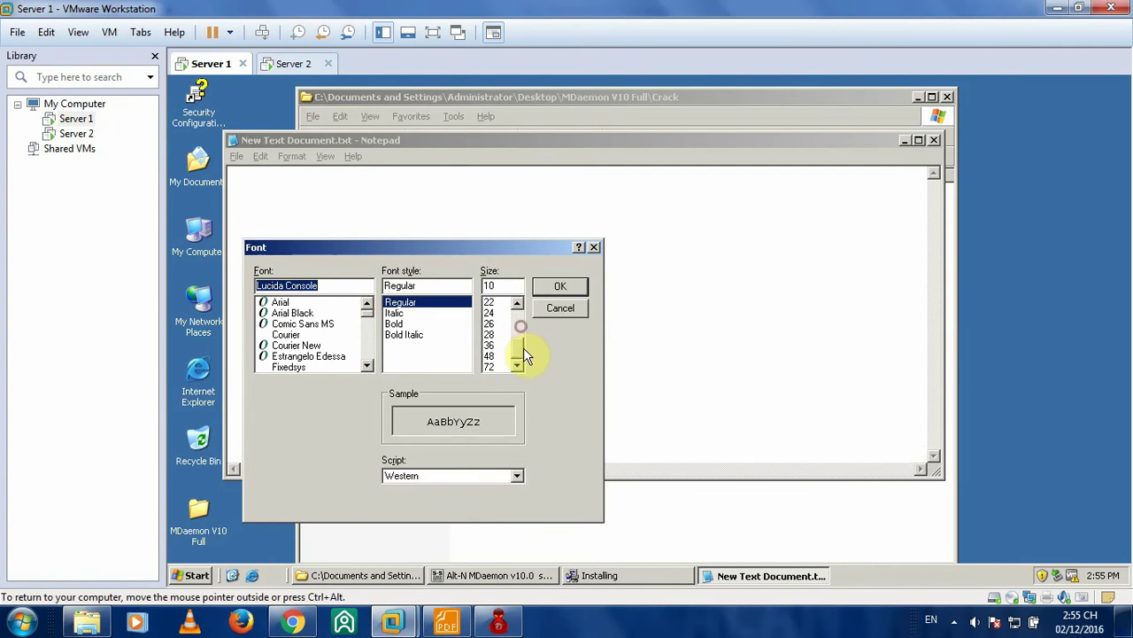
left_click(493, 334)
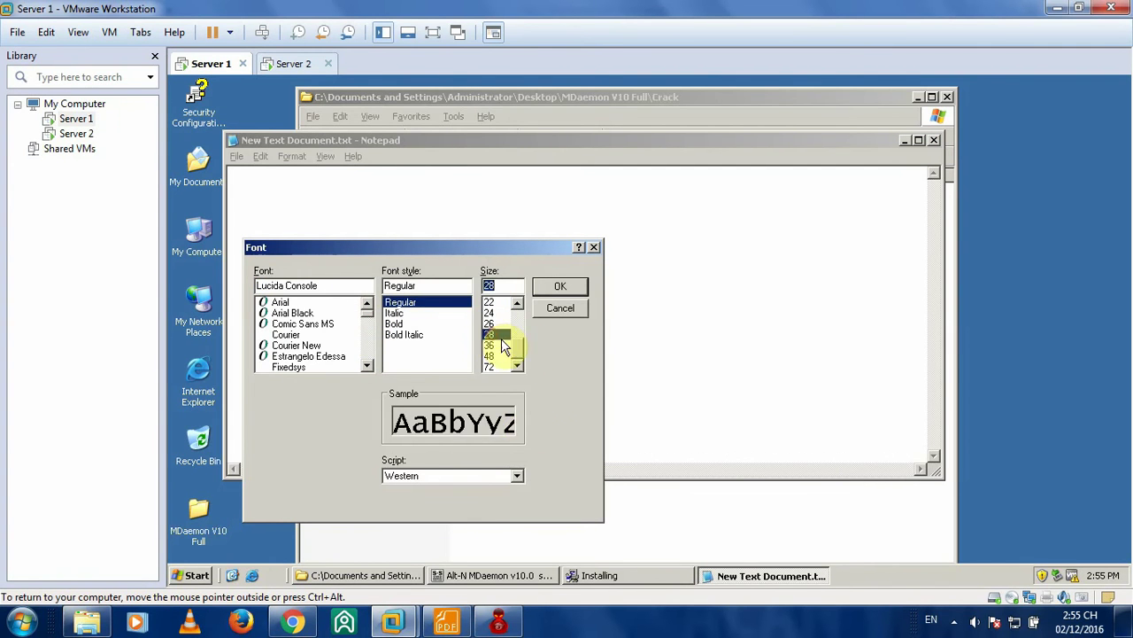
left_click(560, 285)
- Minimize Notepad and watch the installer finish copying files to the domain name step
left_click(905, 139)
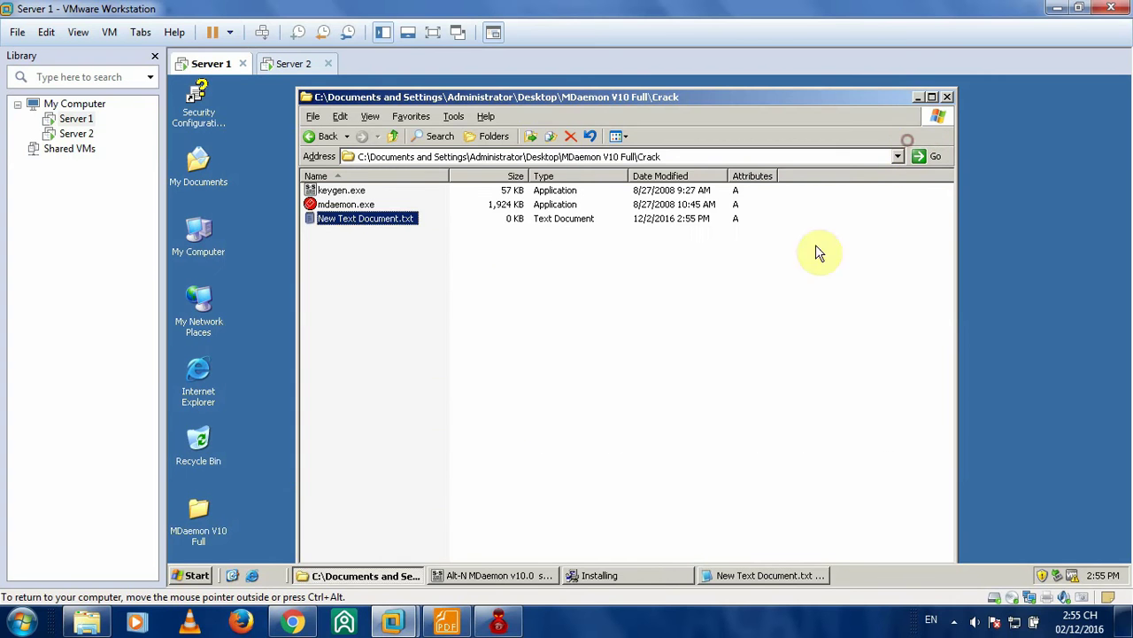
left_click(597, 577)
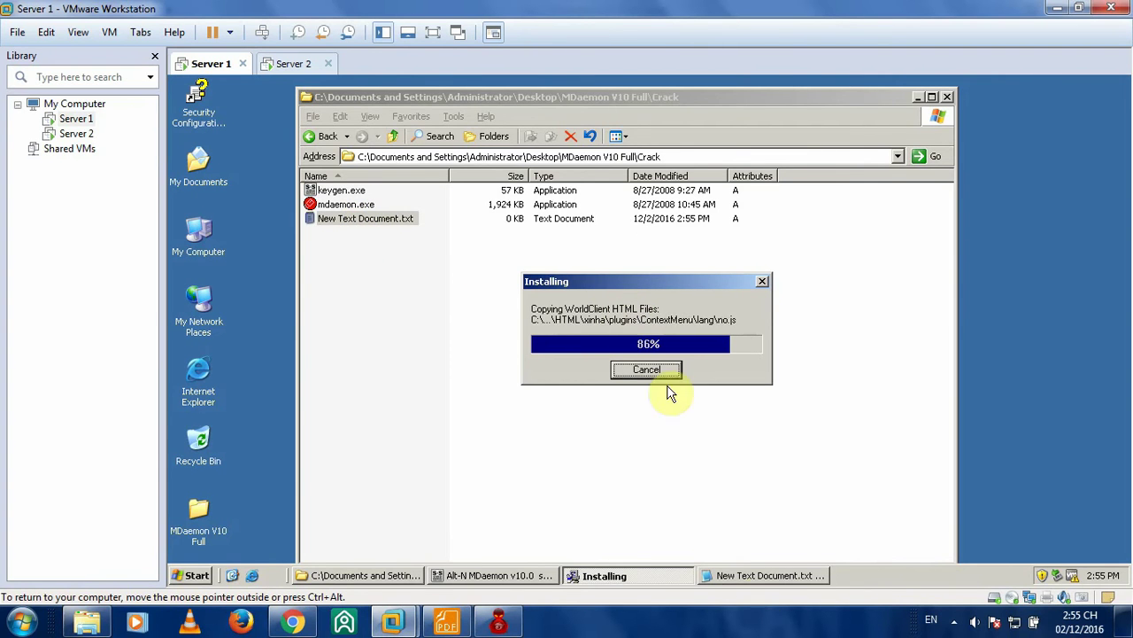
left_click(748, 575)
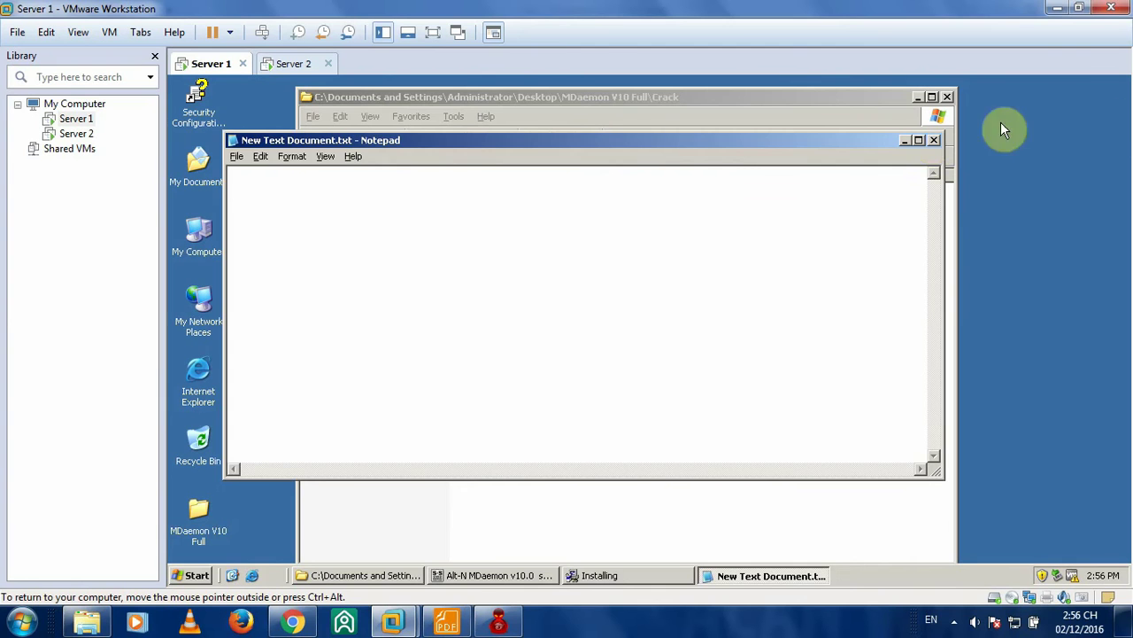
left_click(905, 141)
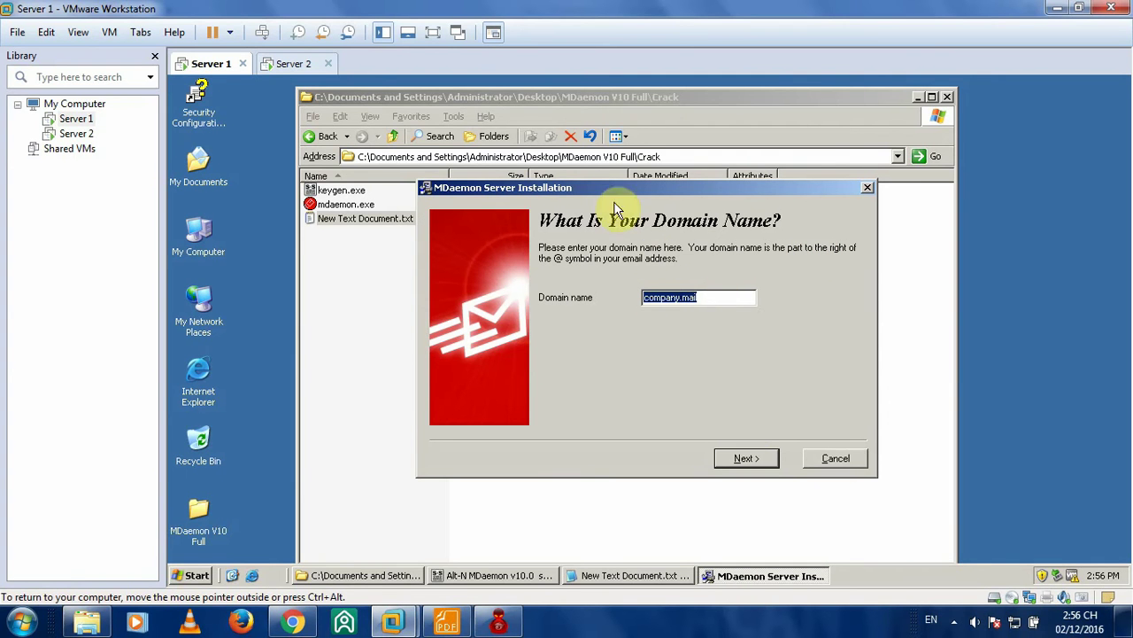
- Copy the installer's default domain name company.mail and paste it into the Notepad document
left_click_drag(607, 188, 644, 189)
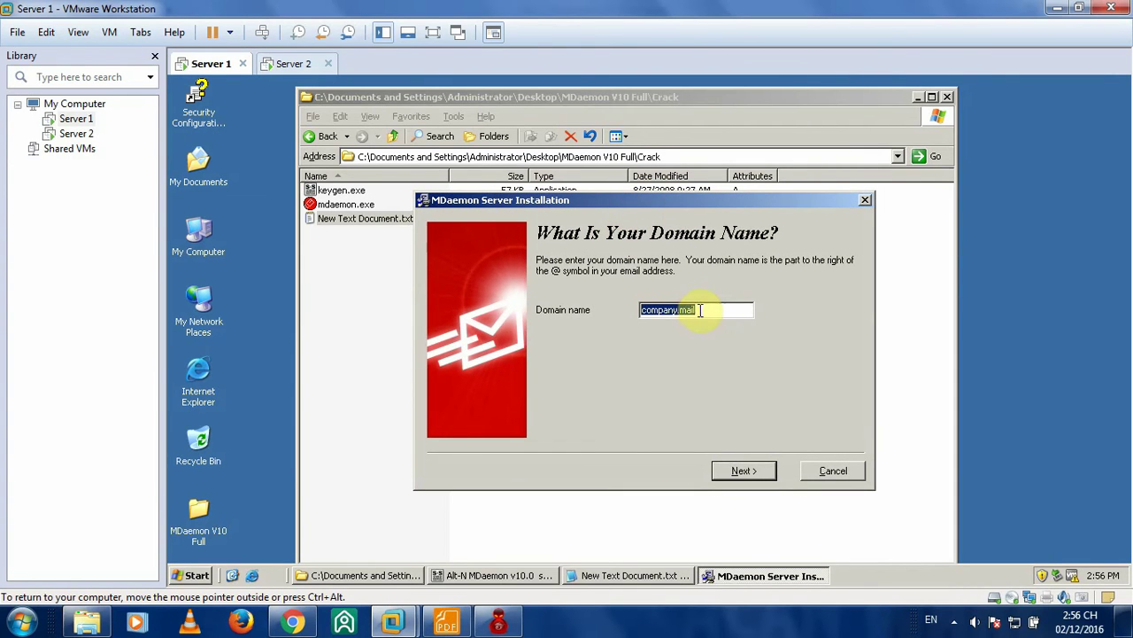
left_click_drag(703, 306, 651, 308)
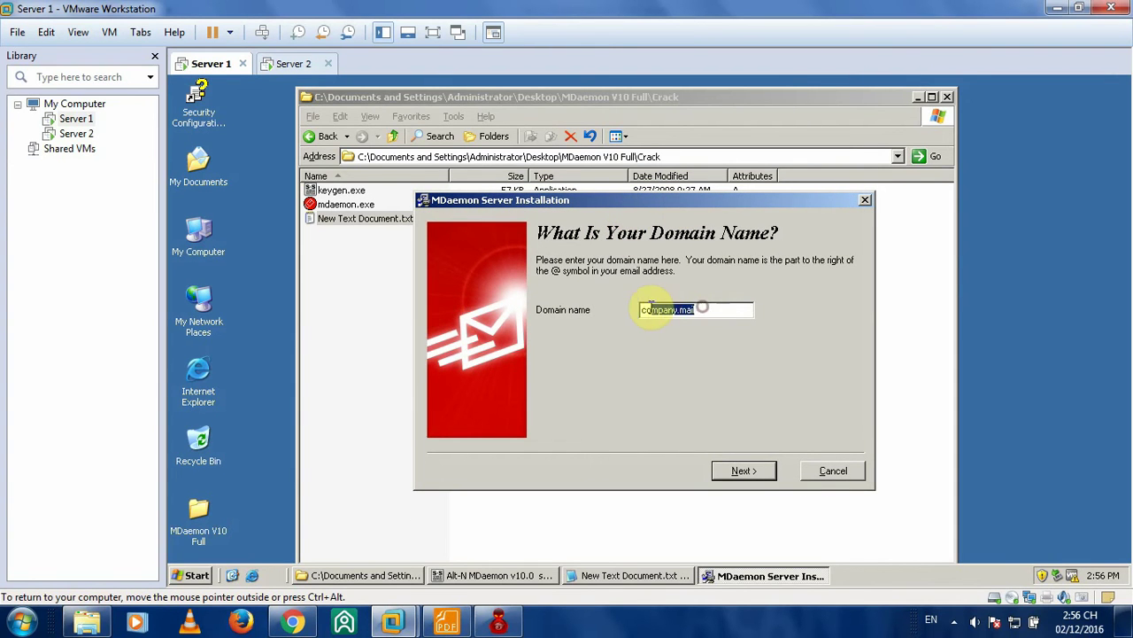
right_click(657, 310)
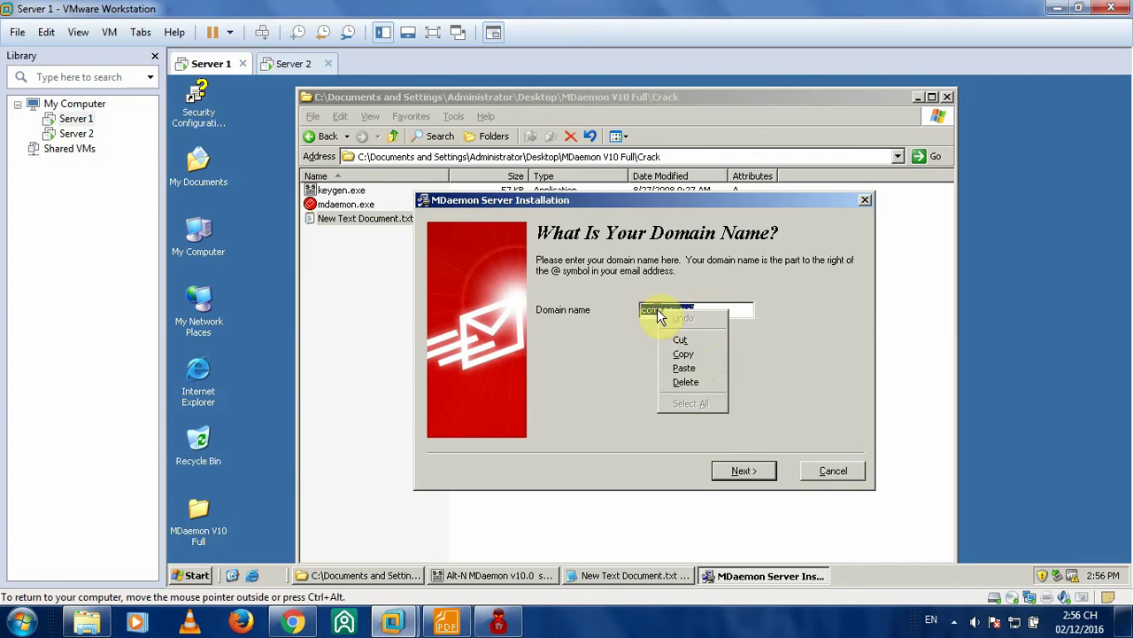
left_click(698, 354)
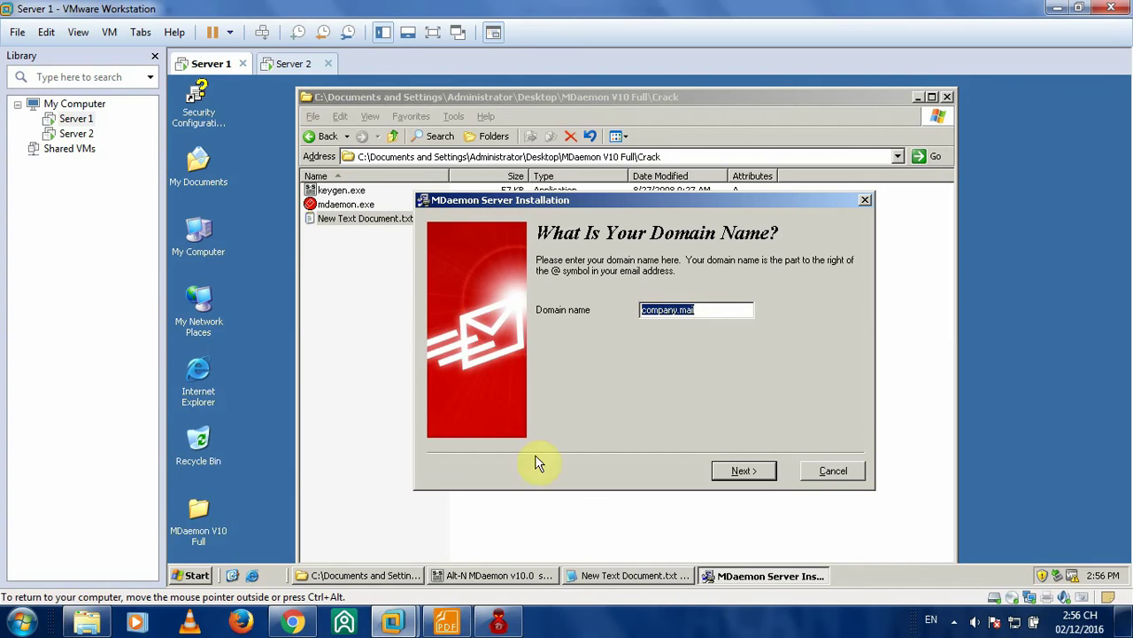
left_click(631, 580)
right_click(321, 187)
left_click(342, 245)
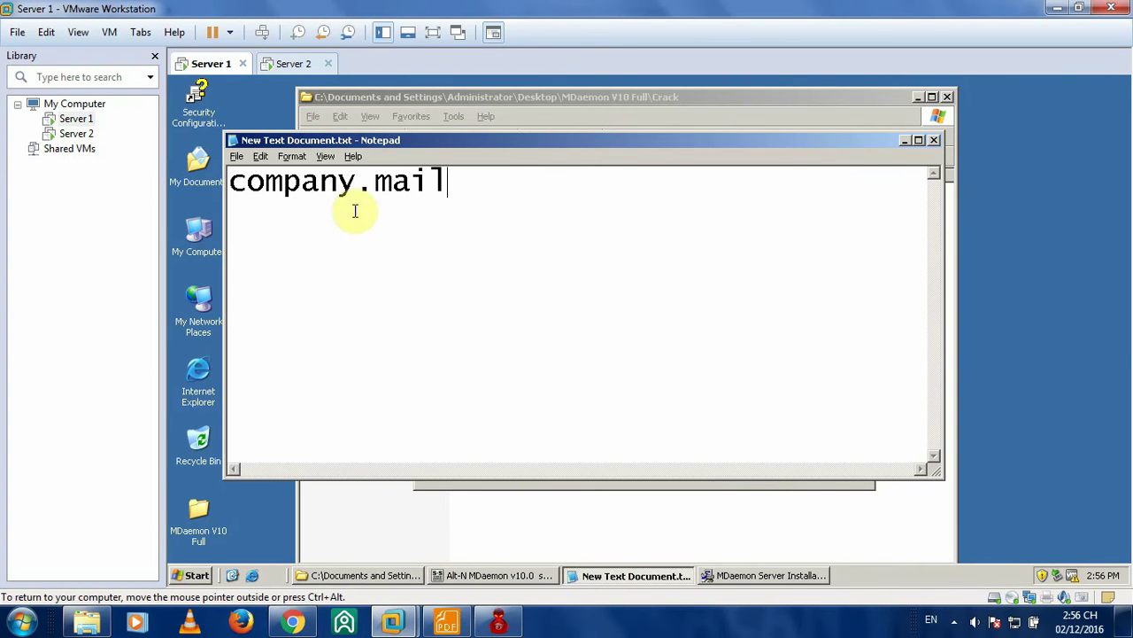
left_click(905, 140)
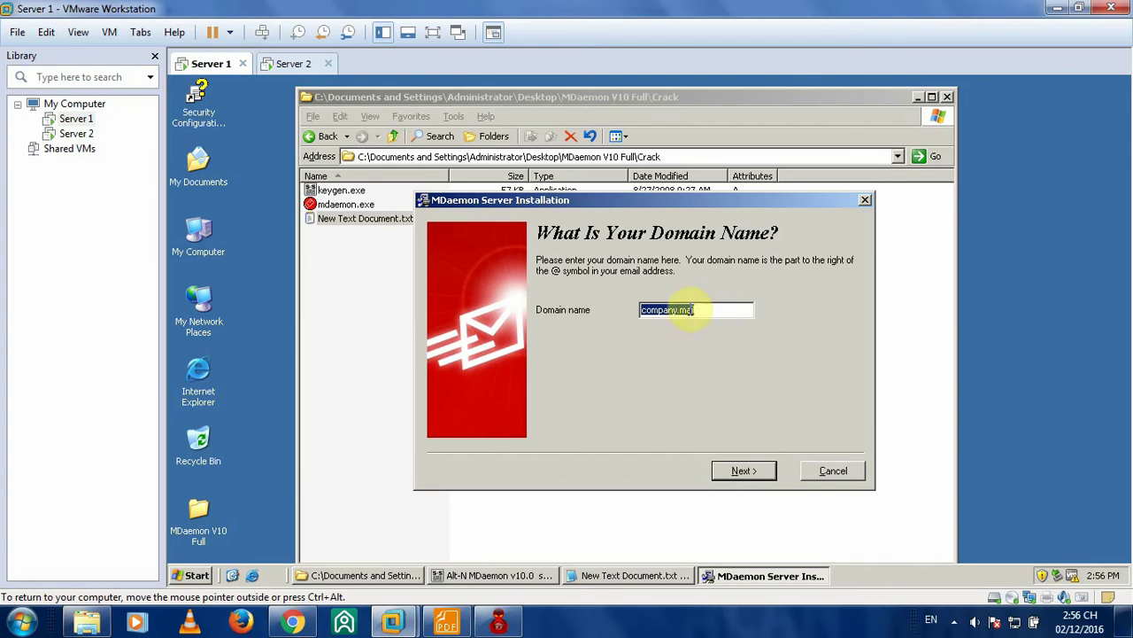
left_click(446, 622)
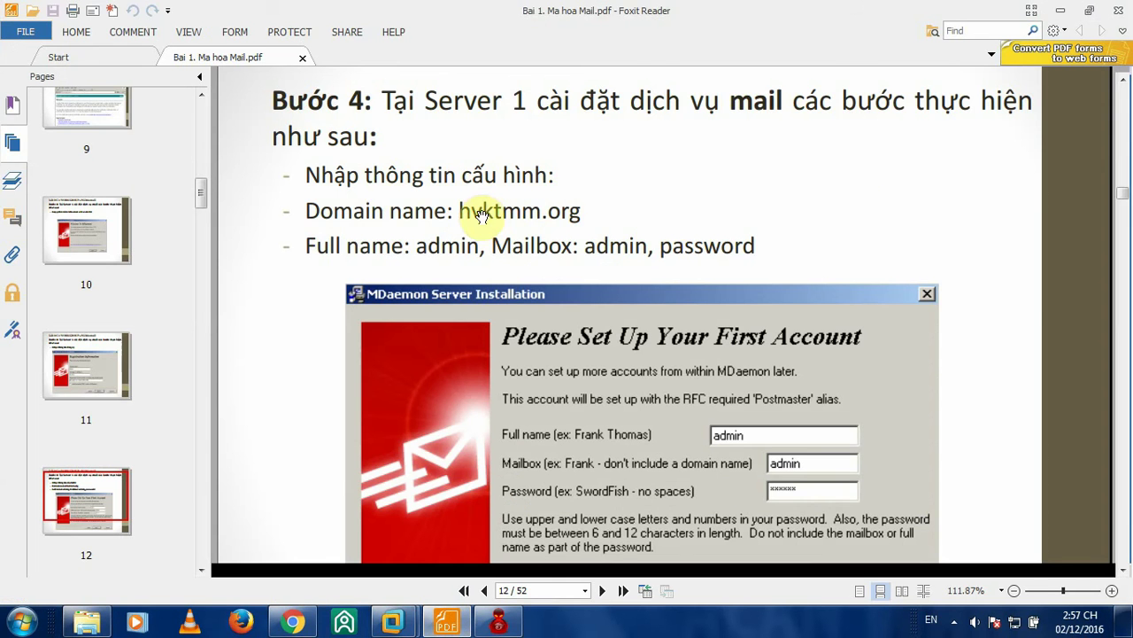
- Select hvktmm.org in the guide and go back to Server 1's domain name step
left_click_drag(461, 210, 568, 212)
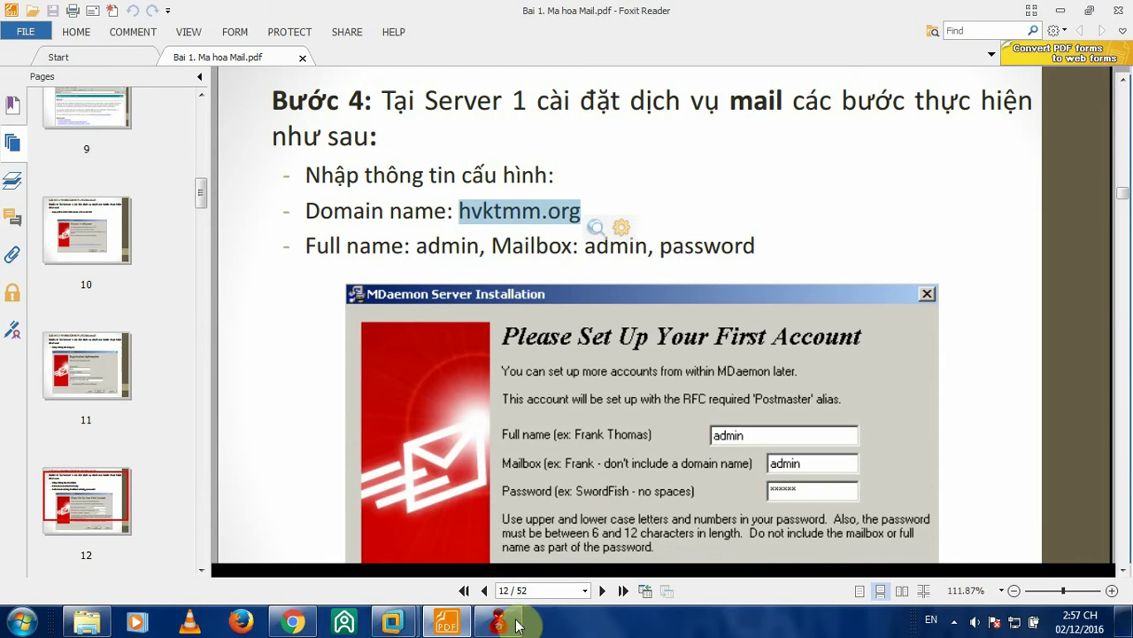
mouse_move(392, 622)
left_click(354, 539)
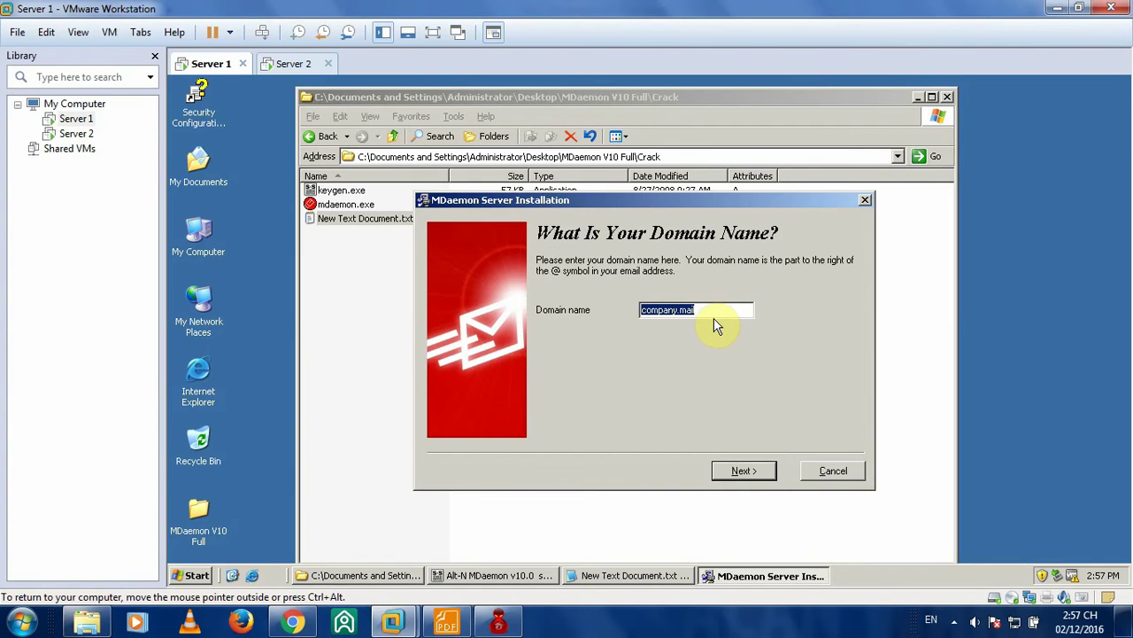
- Paste hvktmm.org as the domain name, advance, and begin entering the admin full name
key("ctrl+v")
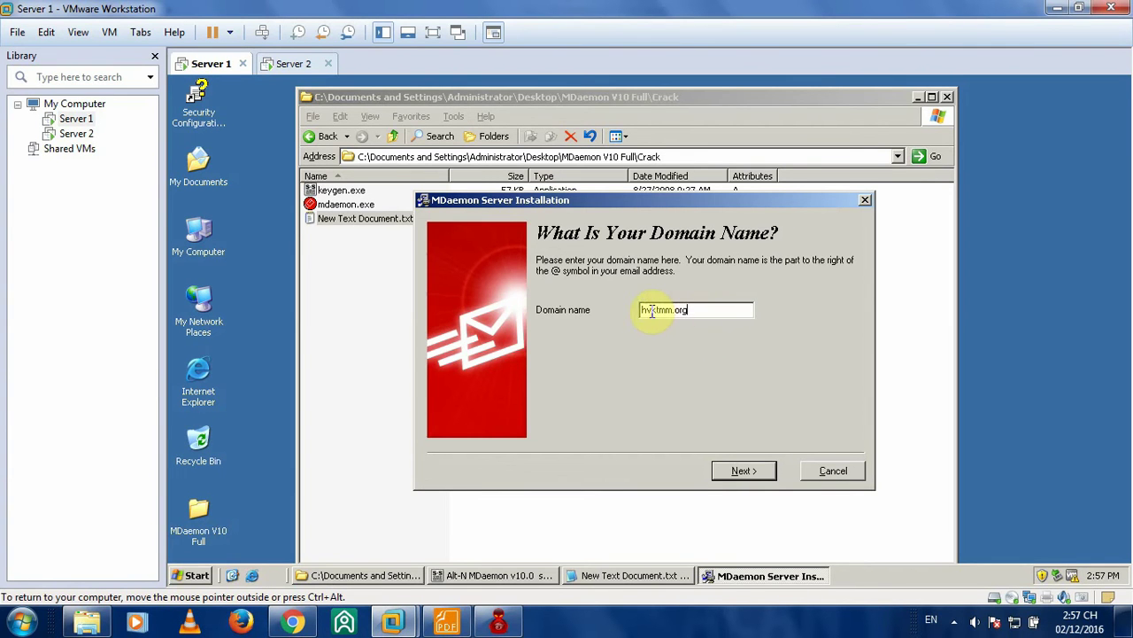
left_click(750, 471)
left_click(742, 308)
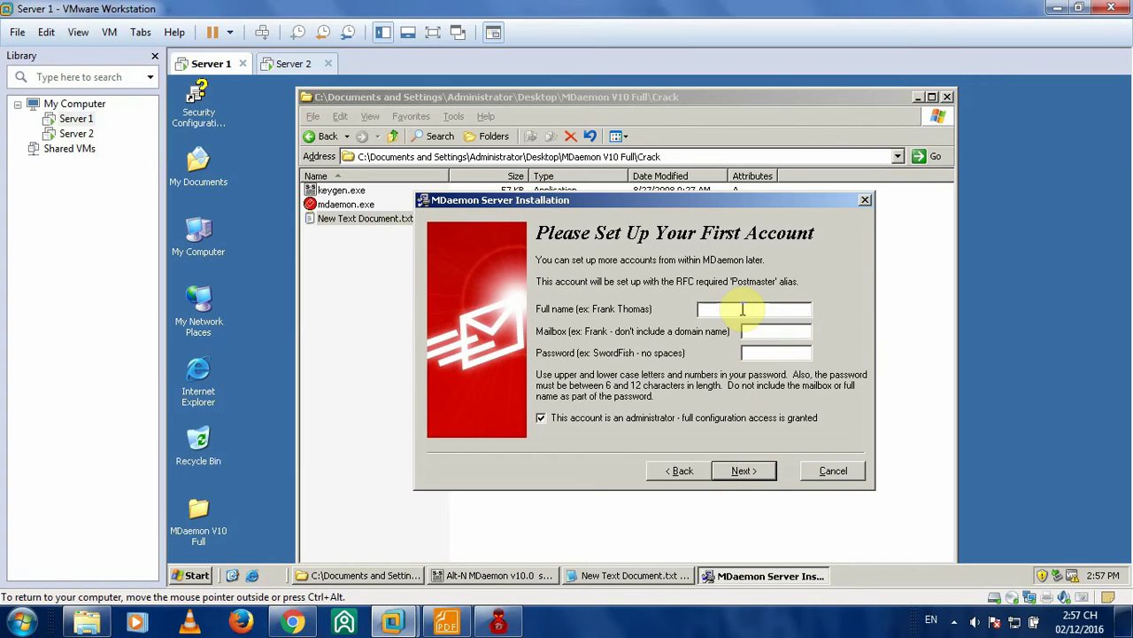
type("admin")
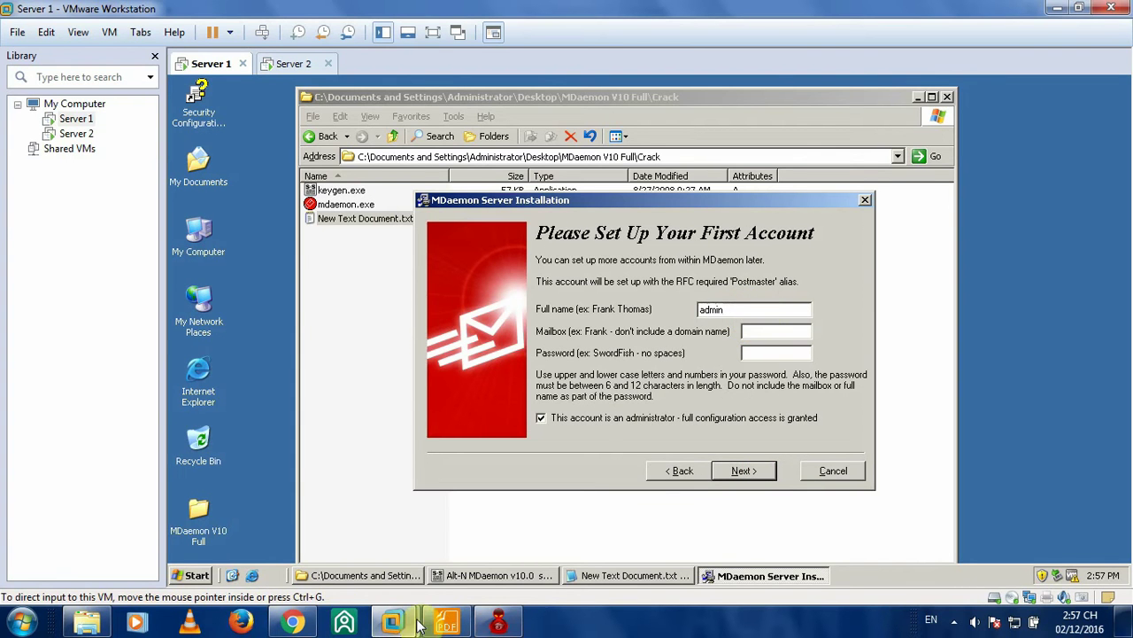
left_click(446, 622)
scroll(807, 345, "down", 3)
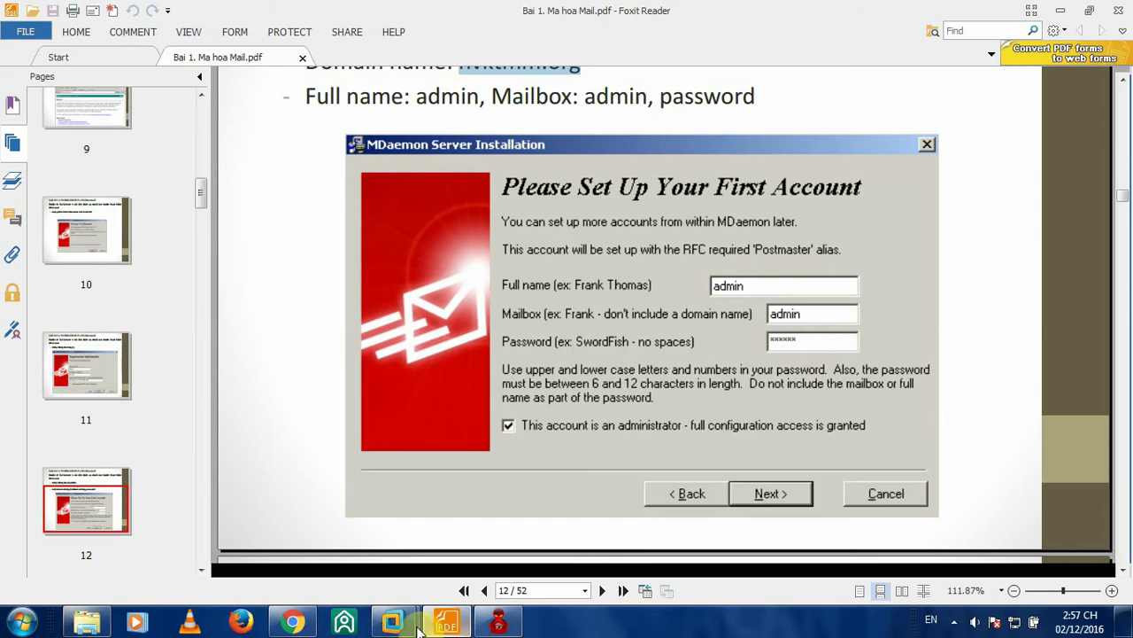
mouse_move(393, 621)
left_click(321, 529)
- Enter admin as mailbox, note the account password in Notepad, and continue to DNS setup
left_click(775, 332)
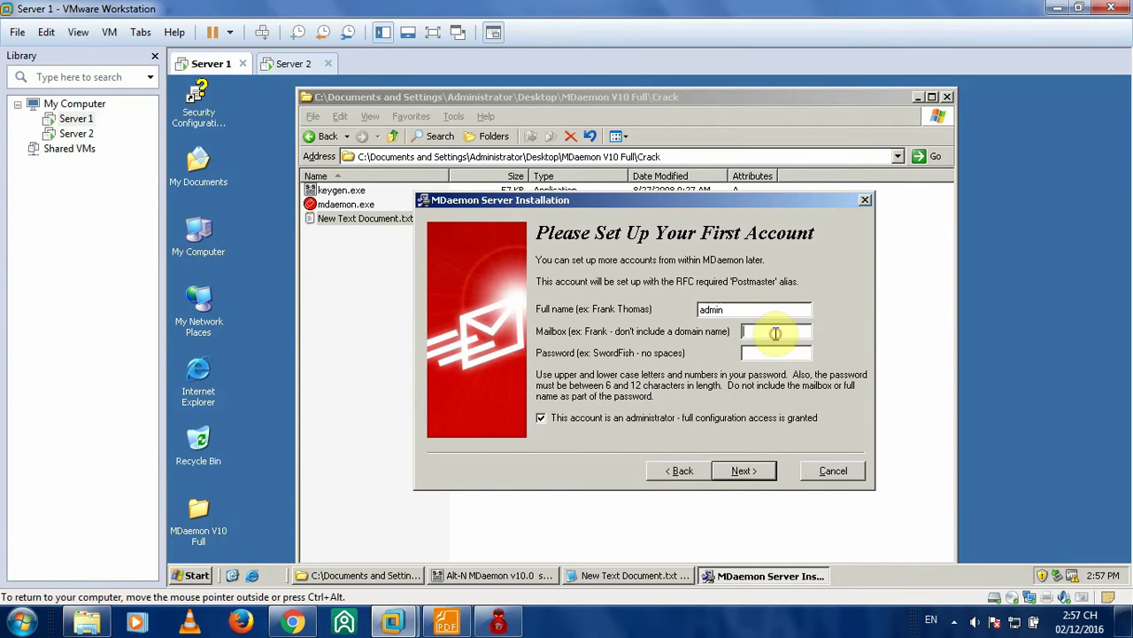
type("ad")
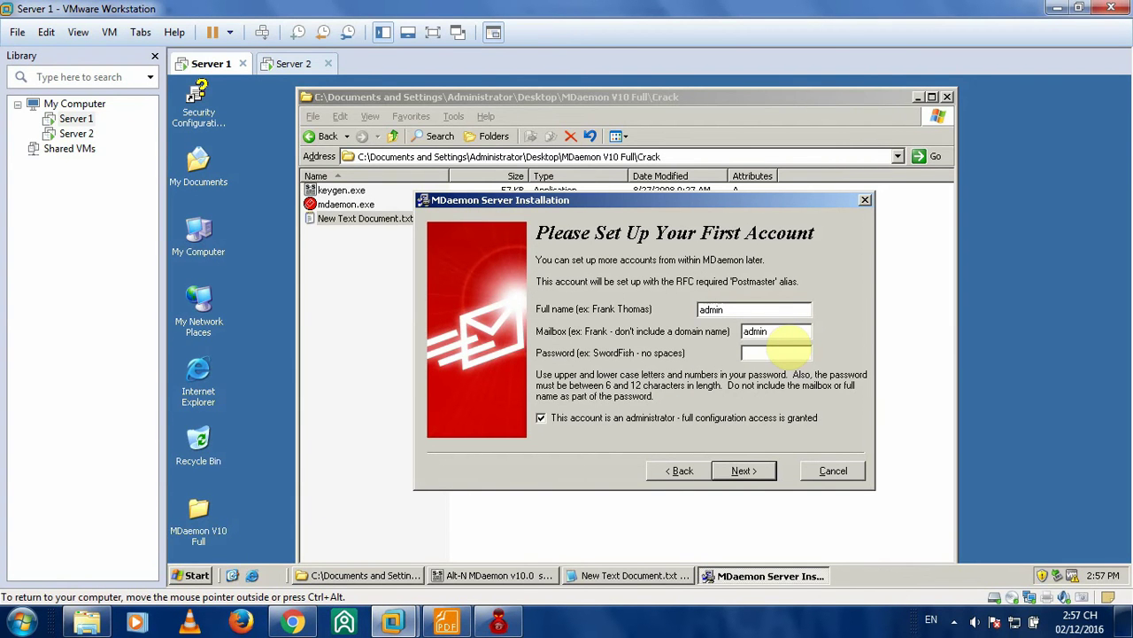
type("min")
left_click(763, 352)
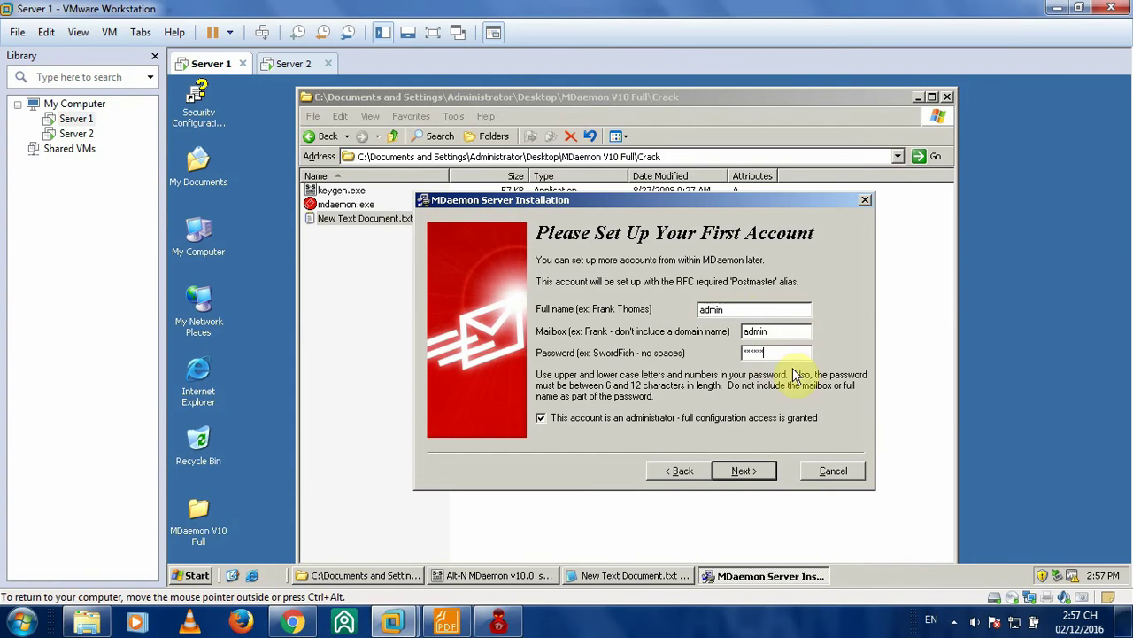
left_click(662, 577)
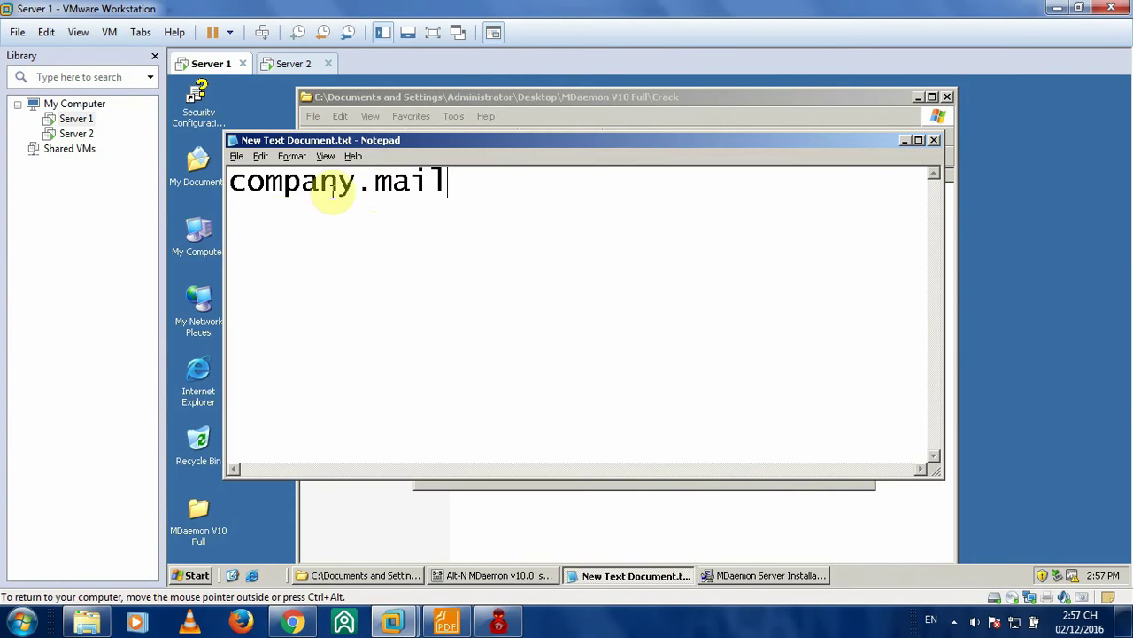
key("Return")
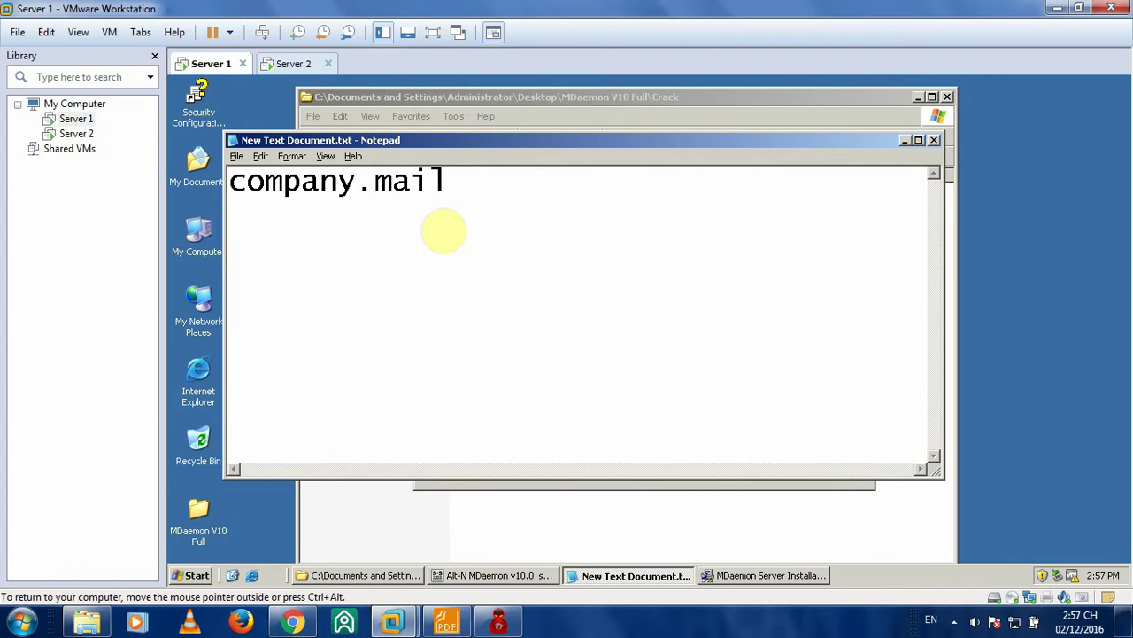
type("123456")
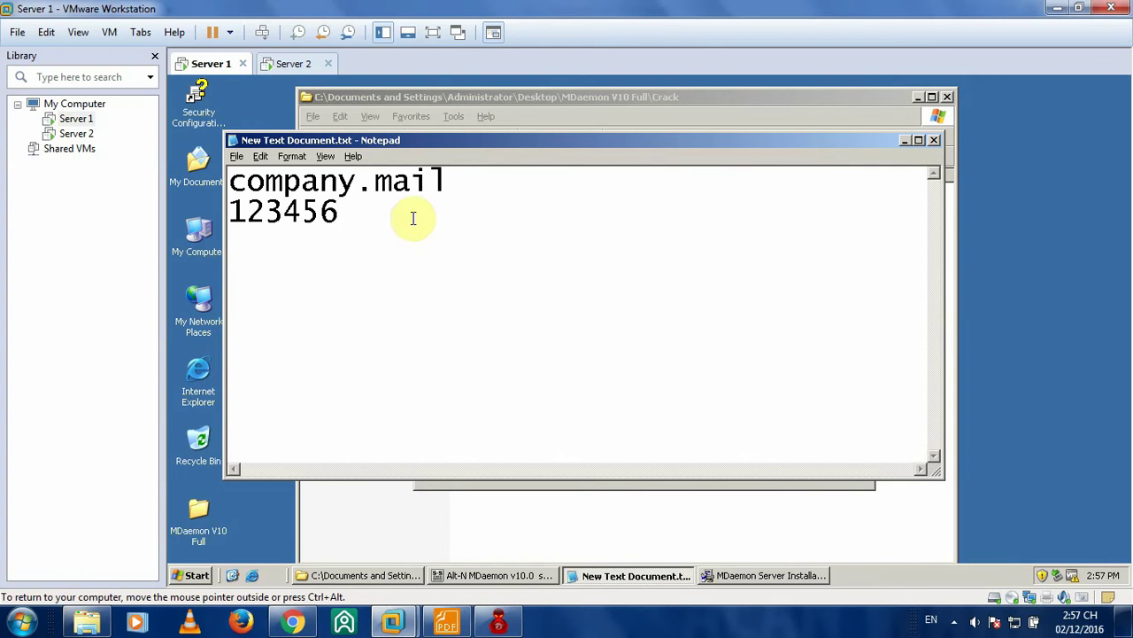
left_click(907, 143)
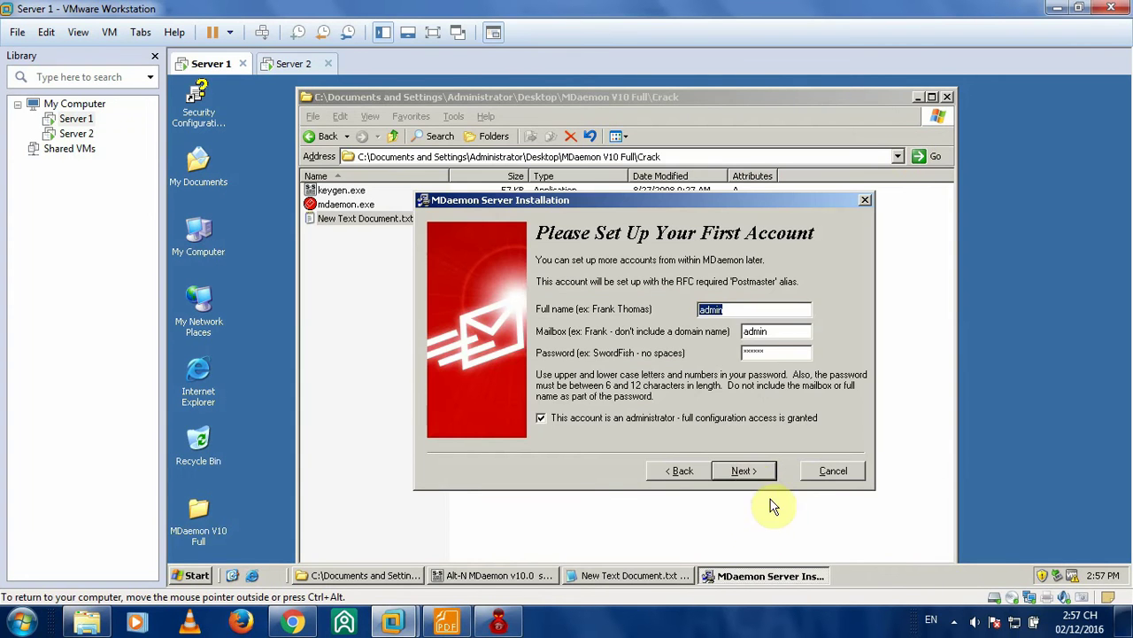
left_click(743, 470)
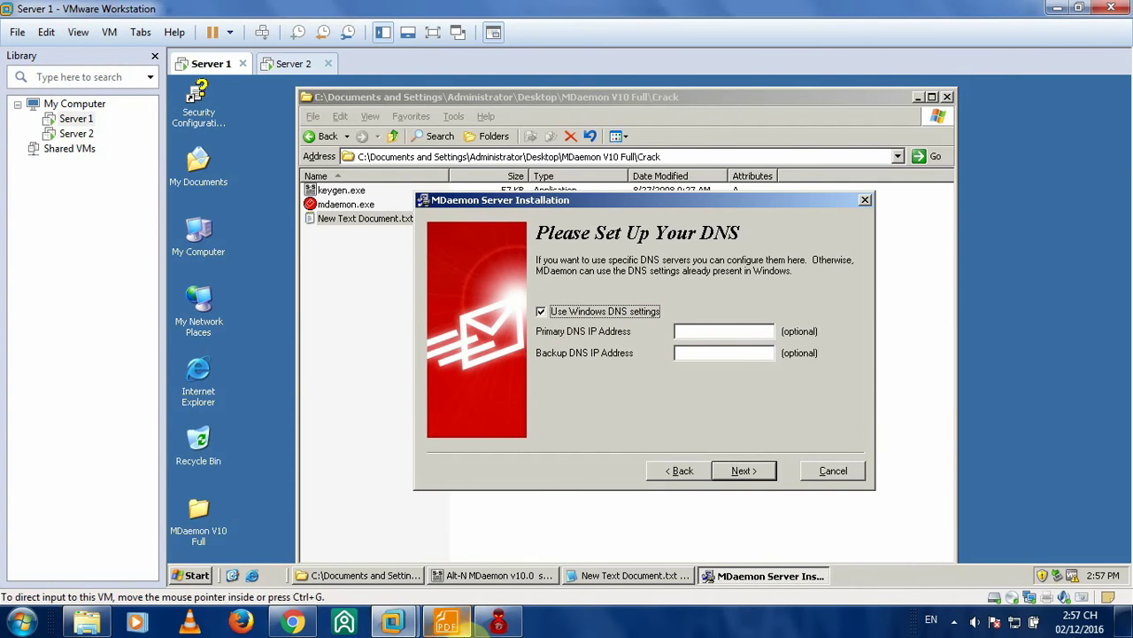
left_click(458, 624)
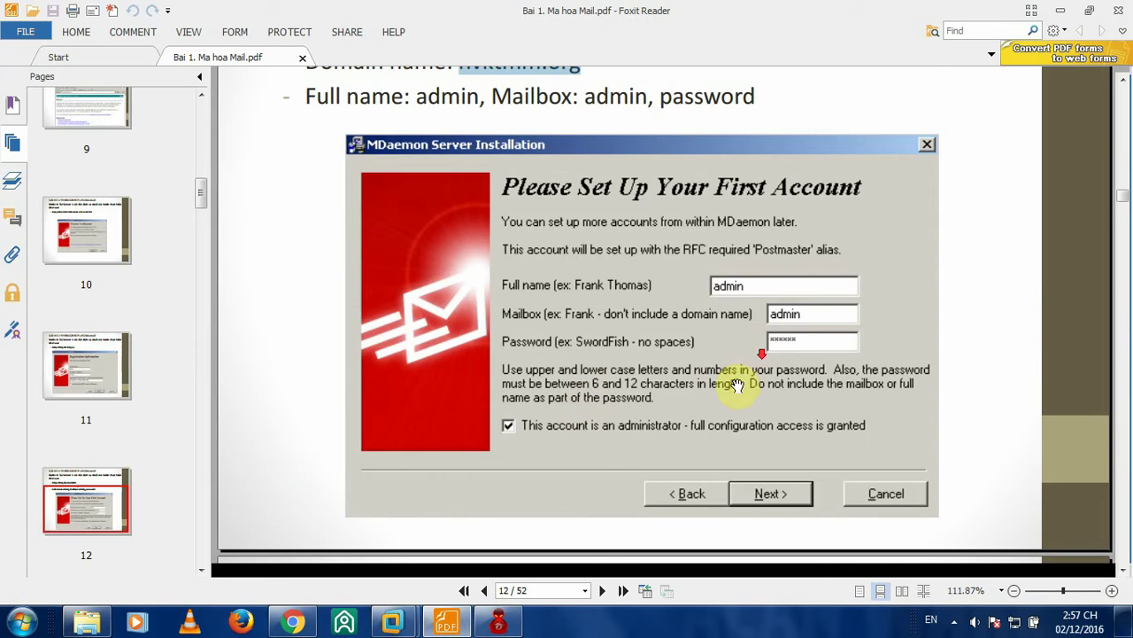
- Scroll the guide to page 13, select primary DNS 172.16.1.2, and return to Server 1
scroll(589, 387, "down", 3)
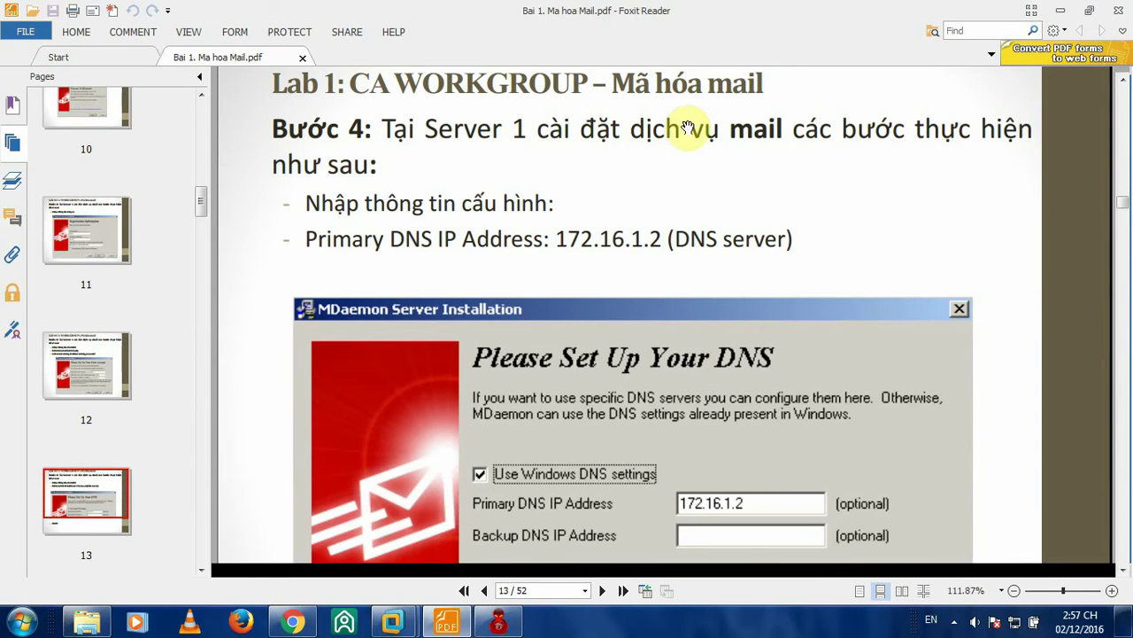
scroll(734, 168, "down", 2)
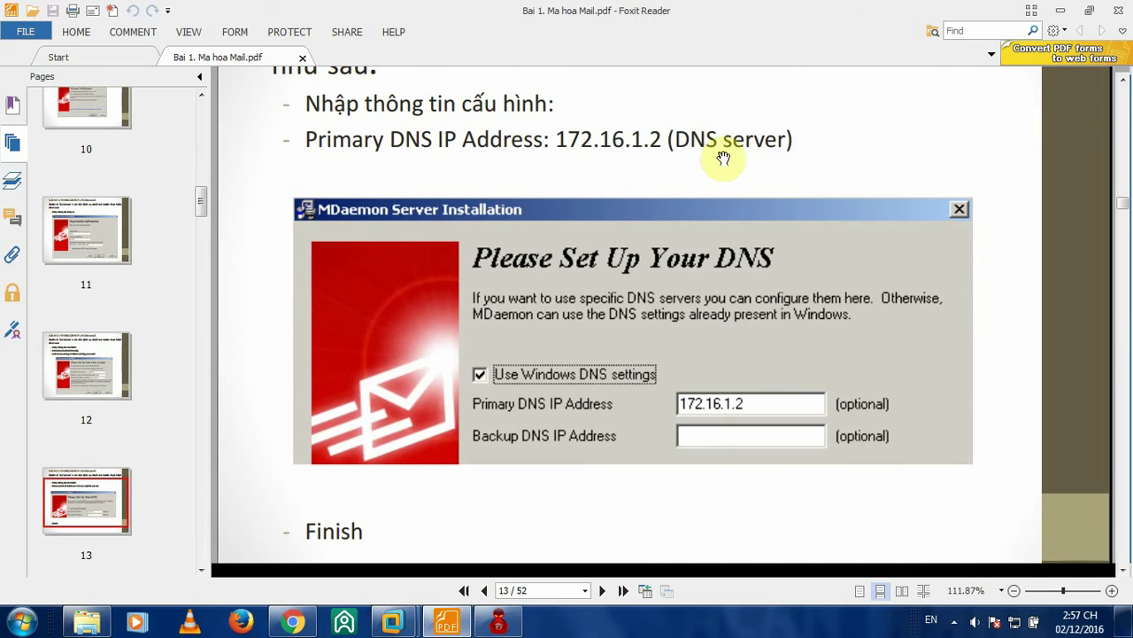
left_click_drag(558, 136, 661, 140)
key("ctrl+c")
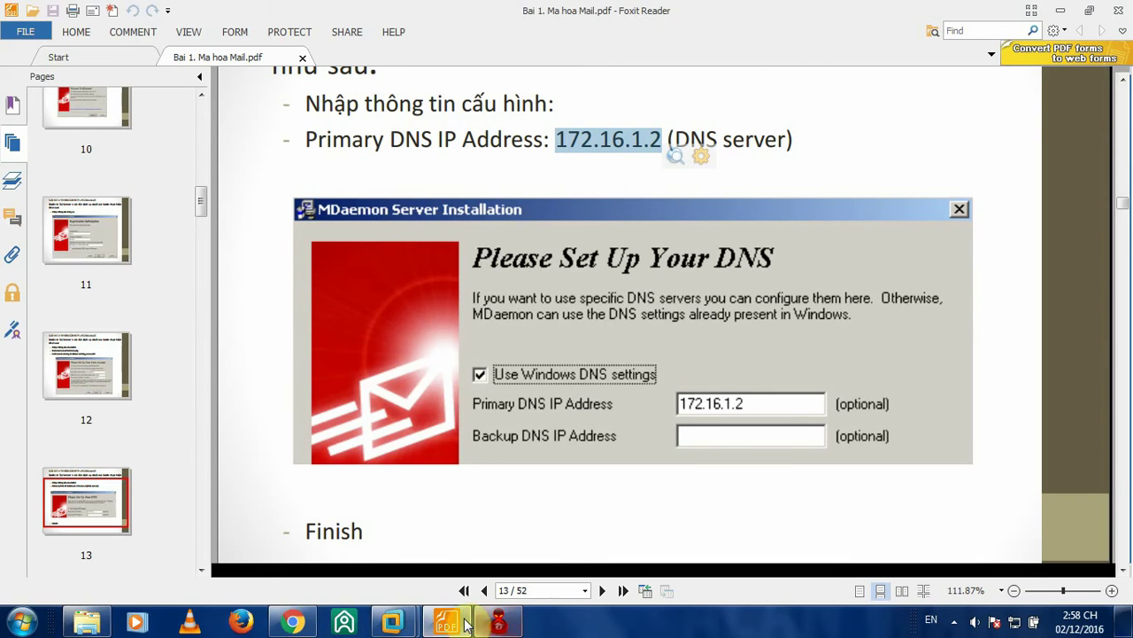
mouse_move(377, 611)
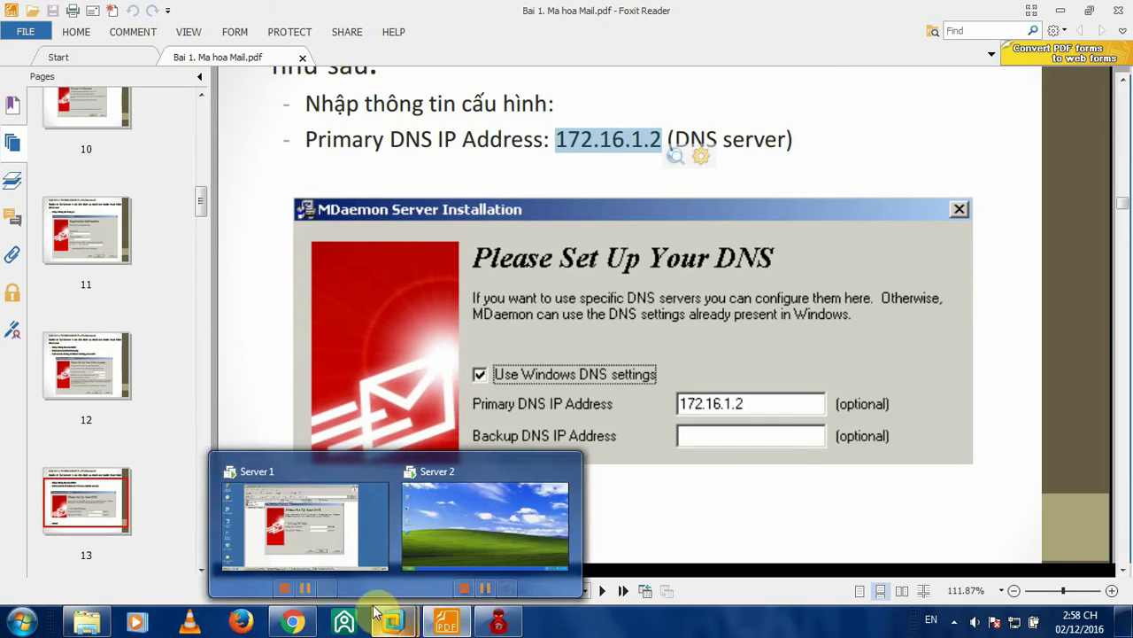
left_click(319, 558)
- Paste 172.16.1.2 as the primary DNS, accept the service settings, and untick Start MDaemon
left_click(694, 333)
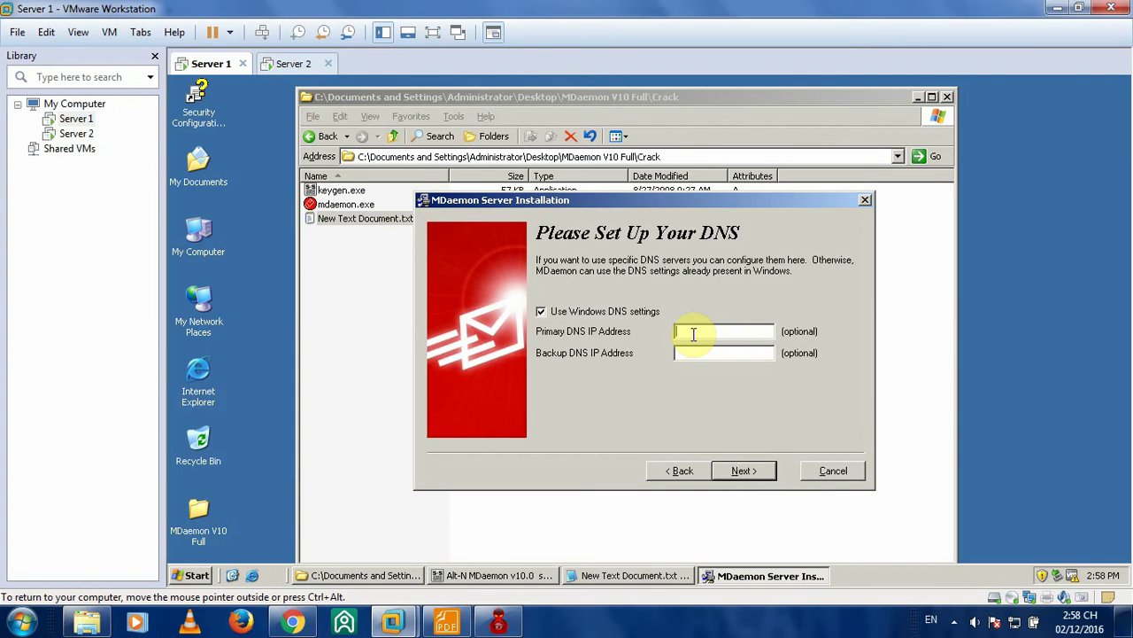
key("ctrl+v")
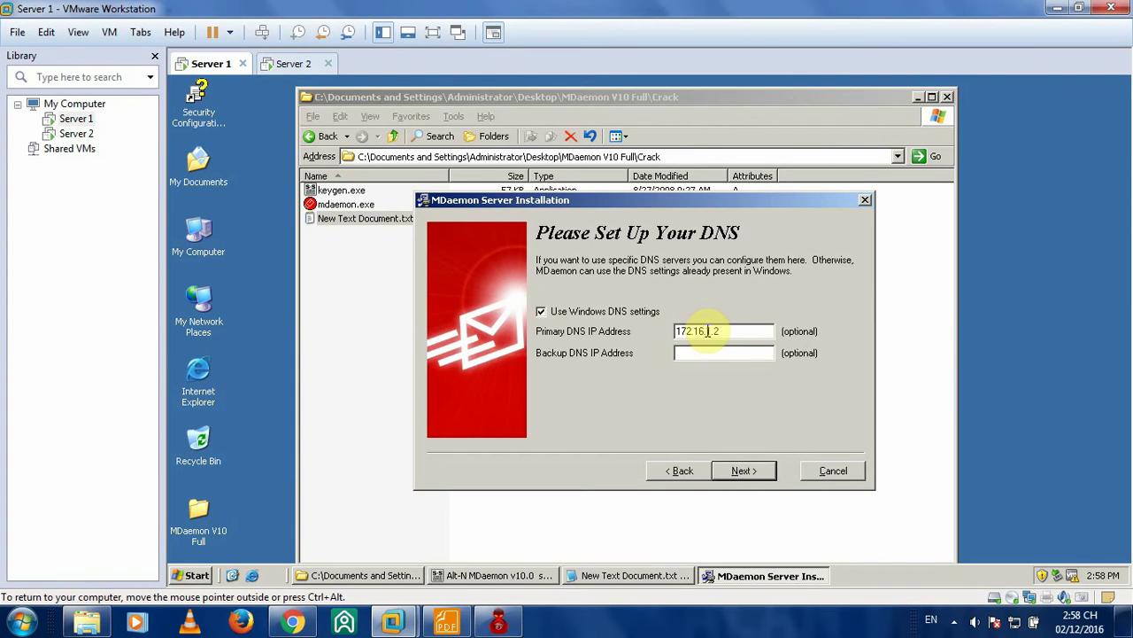
left_click(746, 470)
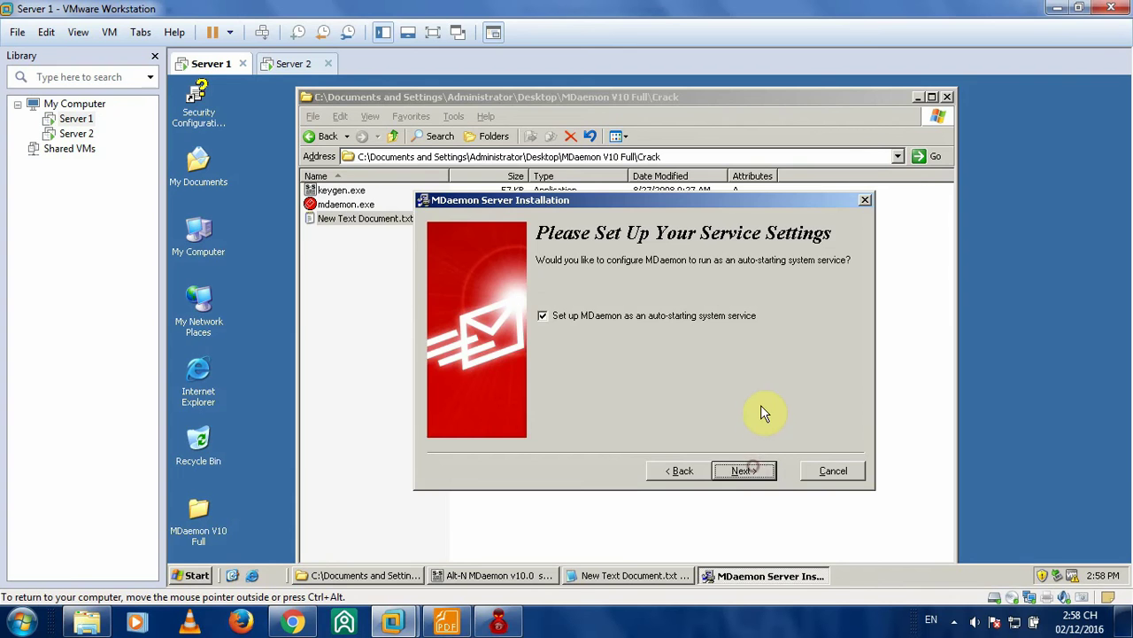
left_click(742, 470)
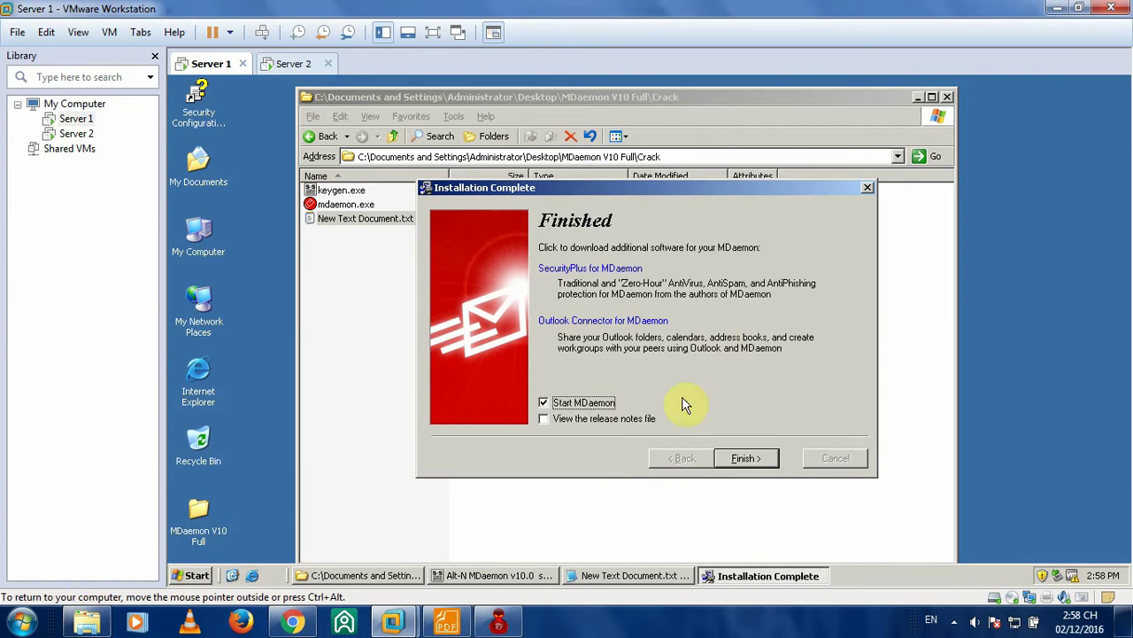
left_click(545, 402)
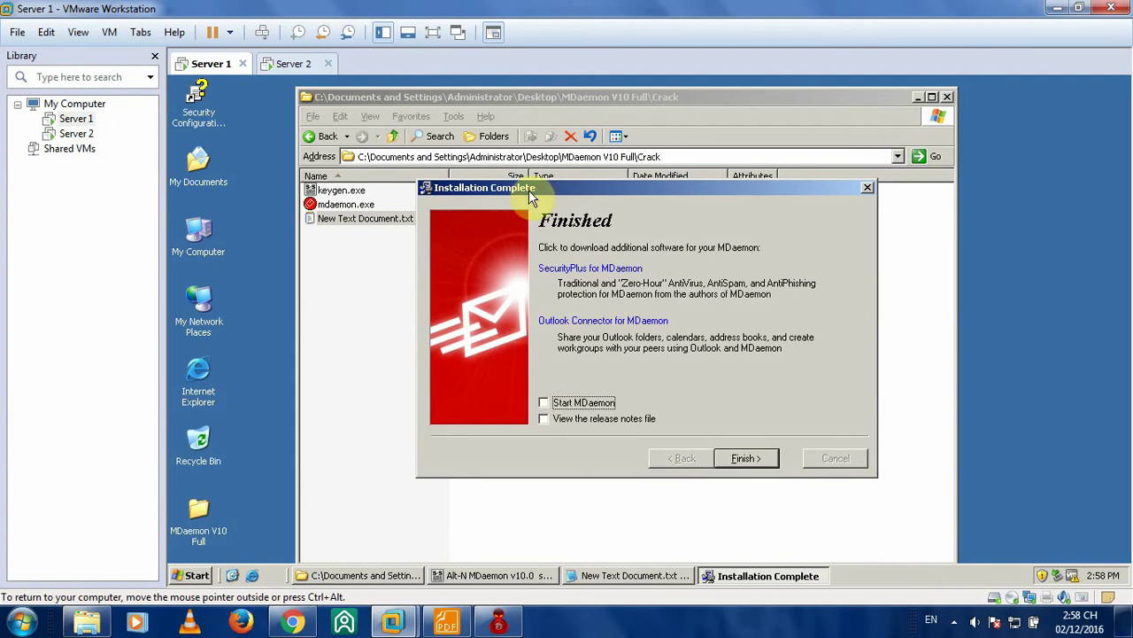
- Close the finished installer and copy mdaemon.exe from the Crack folder
left_click(753, 460)
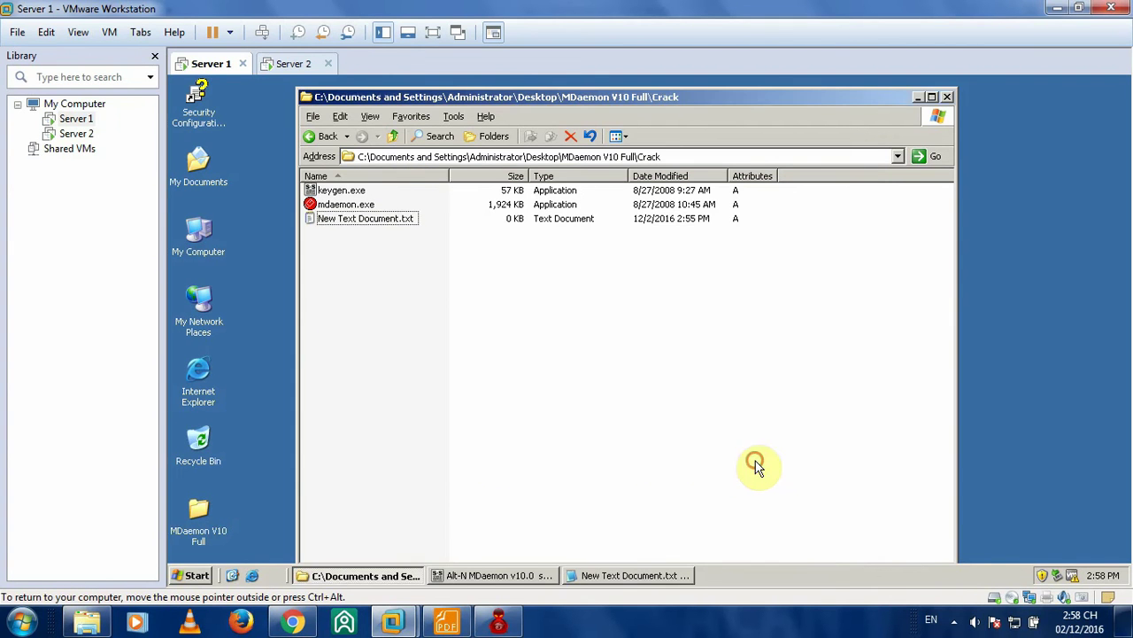
left_click(330, 204)
right_click(353, 203)
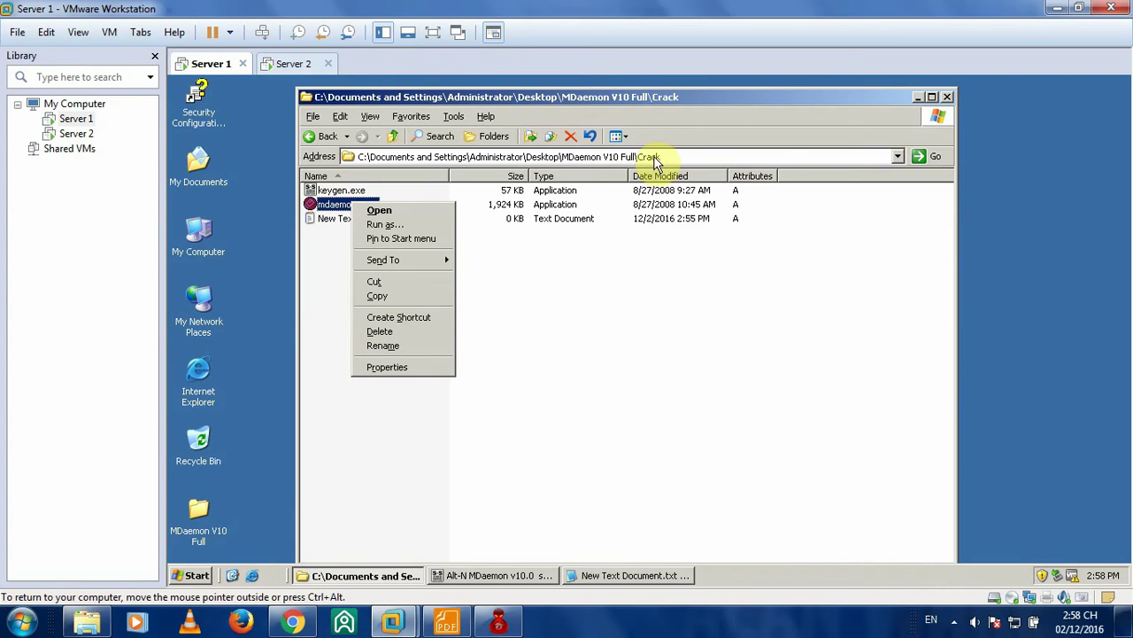
left_click(403, 298)
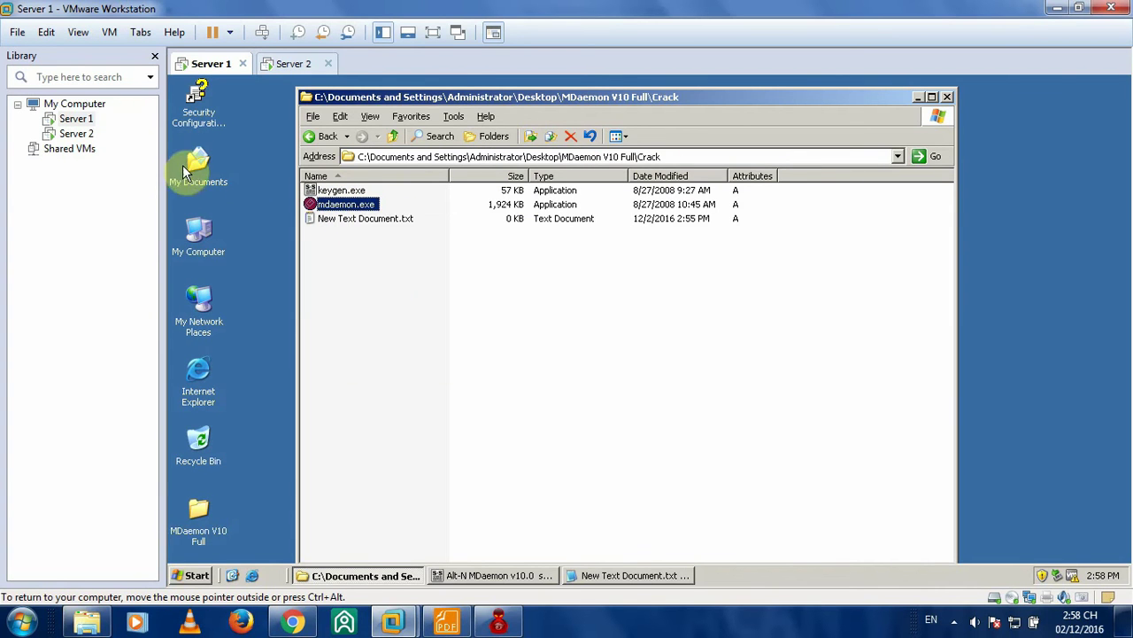
- Paste it into C:\MDaemon\App, replacing the existing MDaemon.exe
double_click(197, 238)
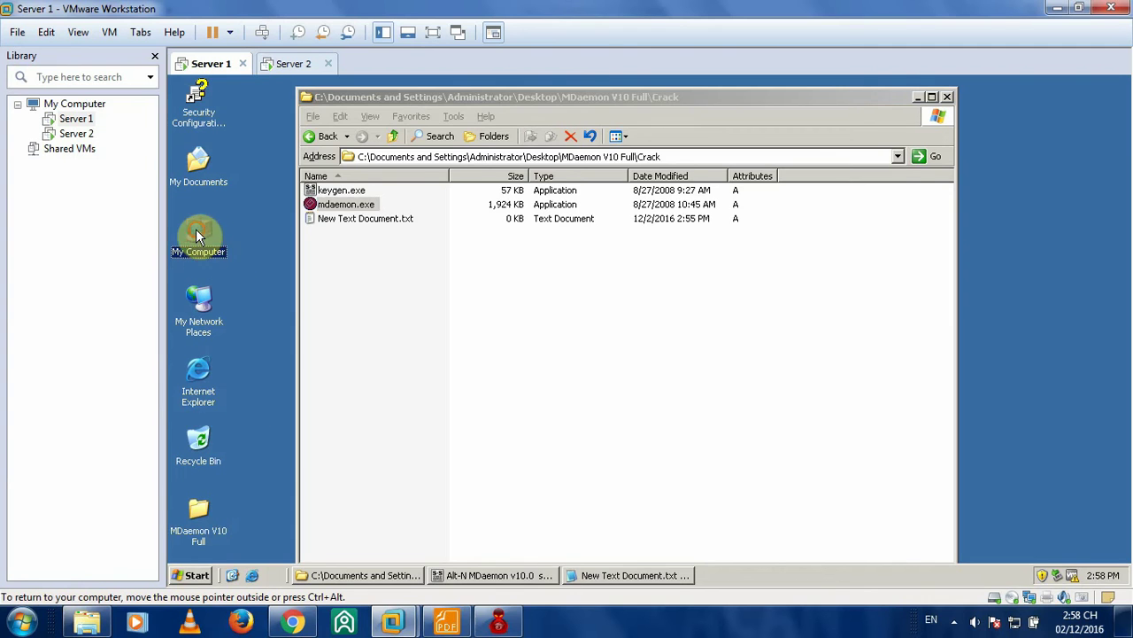
double_click(265, 204)
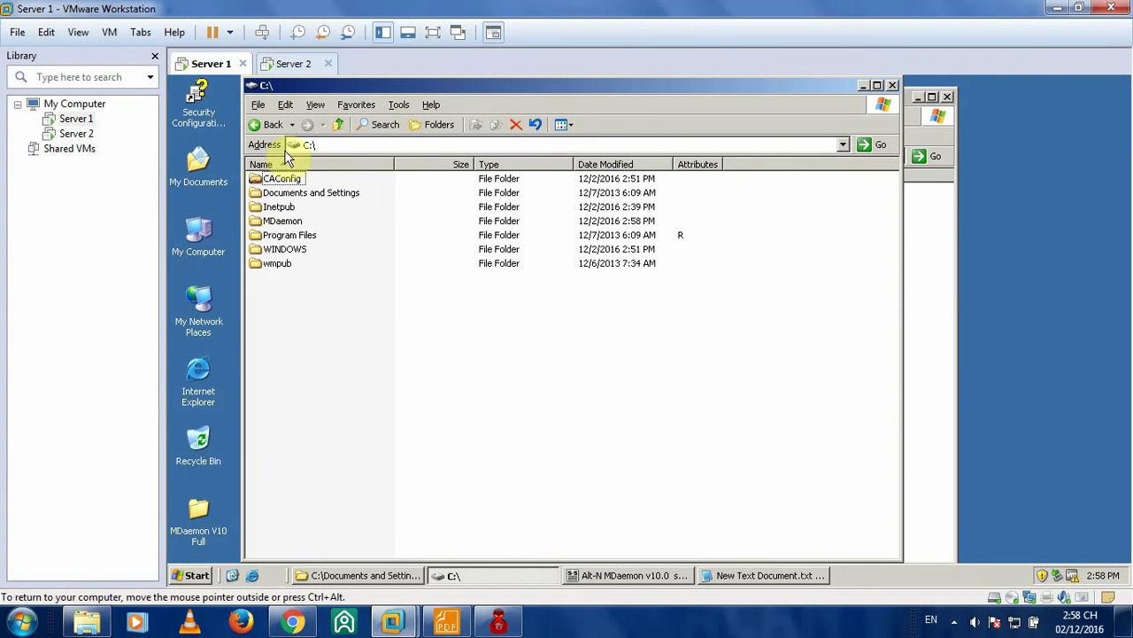
double_click(280, 221)
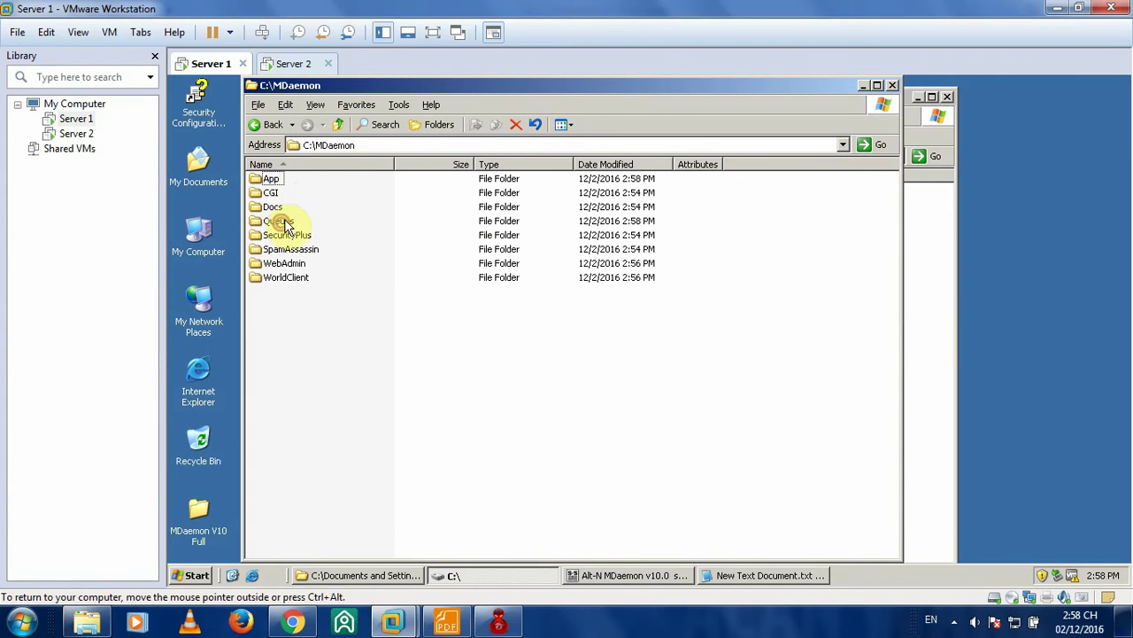
double_click(270, 180)
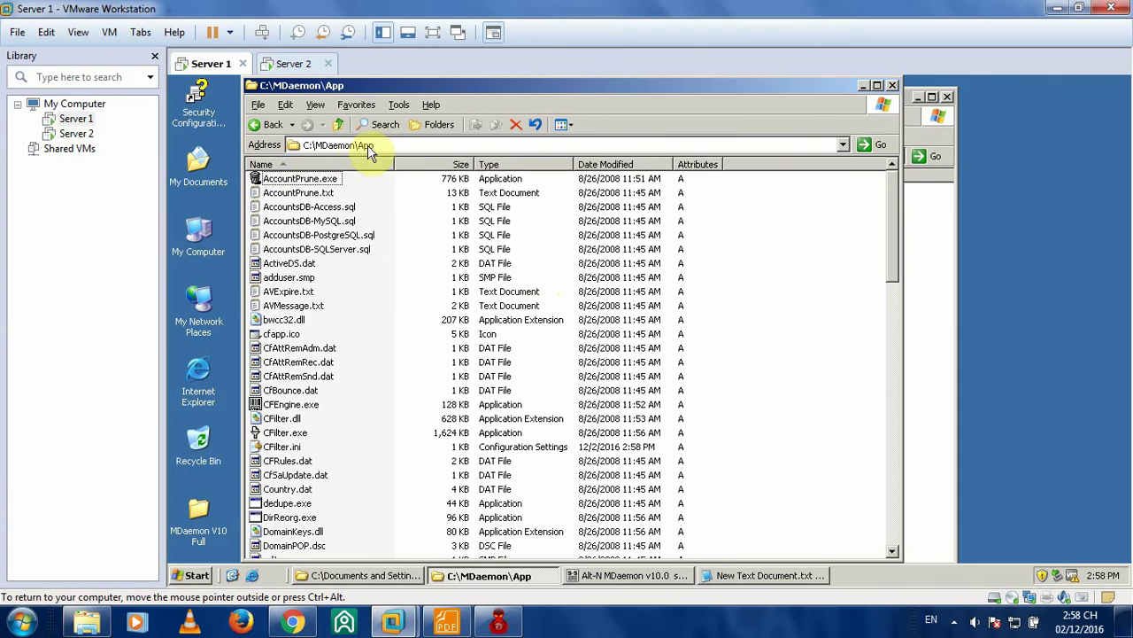
scroll(375, 308, "down", 12)
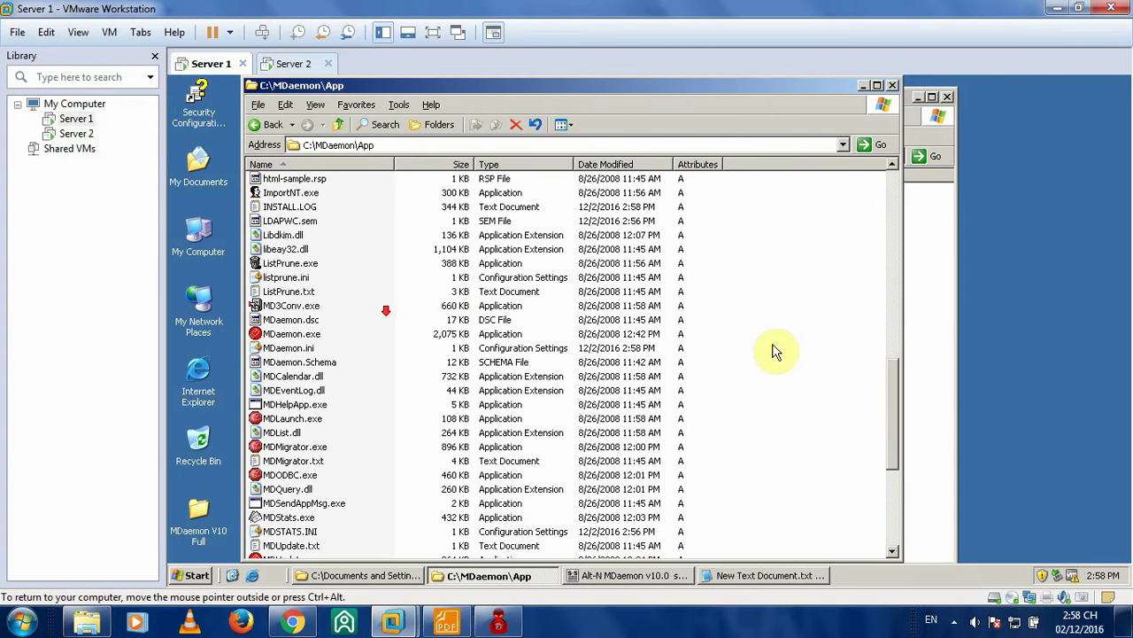
right_click(786, 260)
left_click(810, 342)
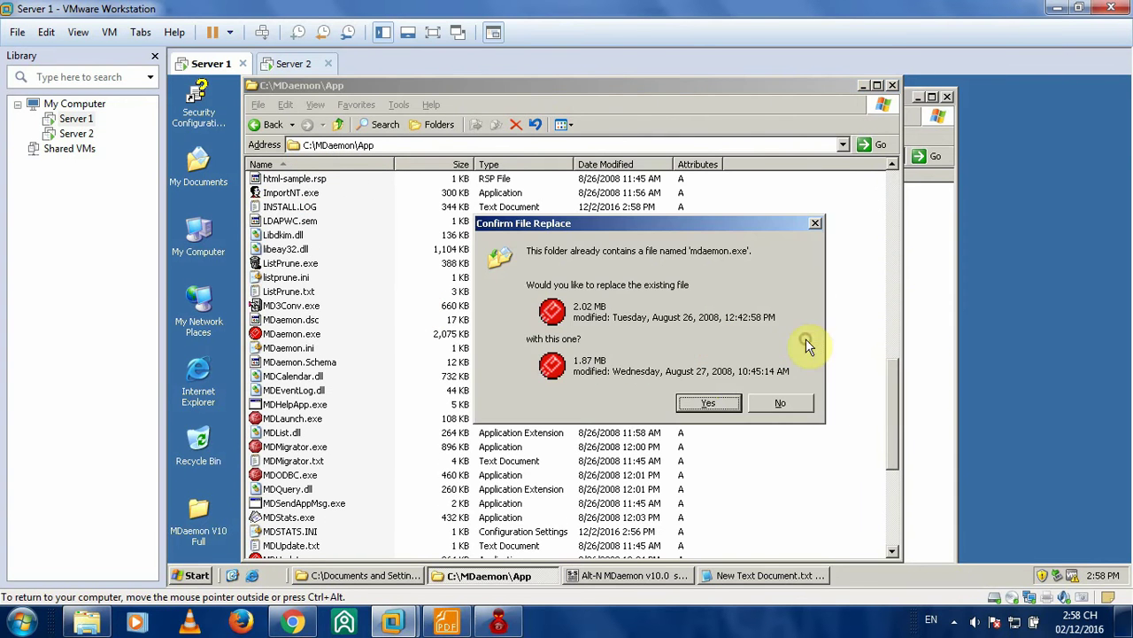
left_click(641, 409)
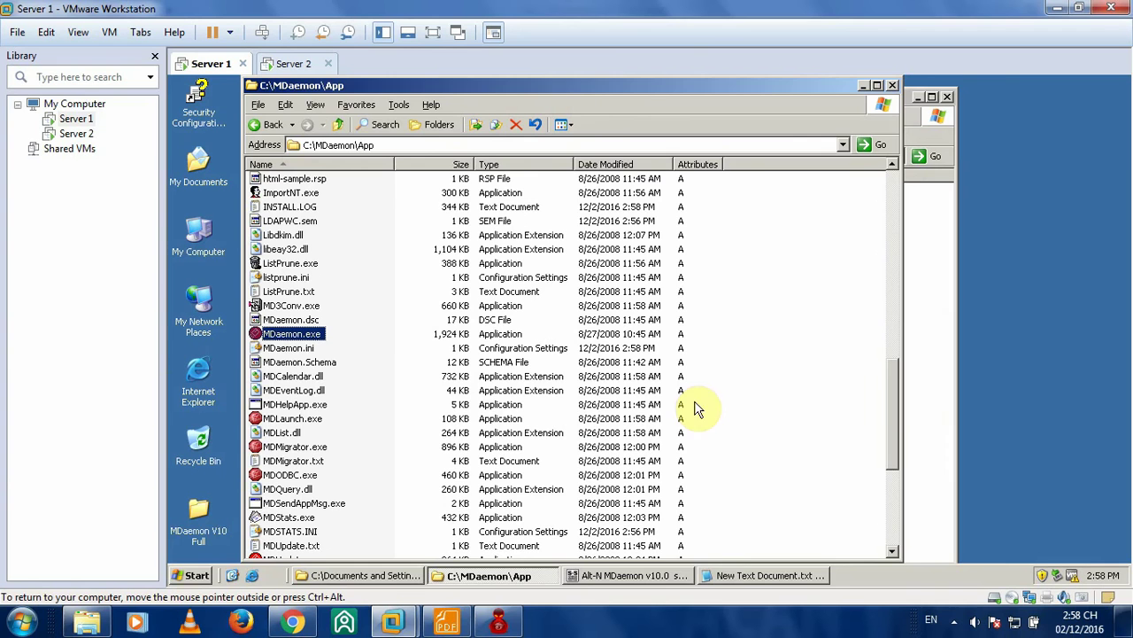
- Close the App and Crack folder windows and the serial number keygen
left_click(892, 85)
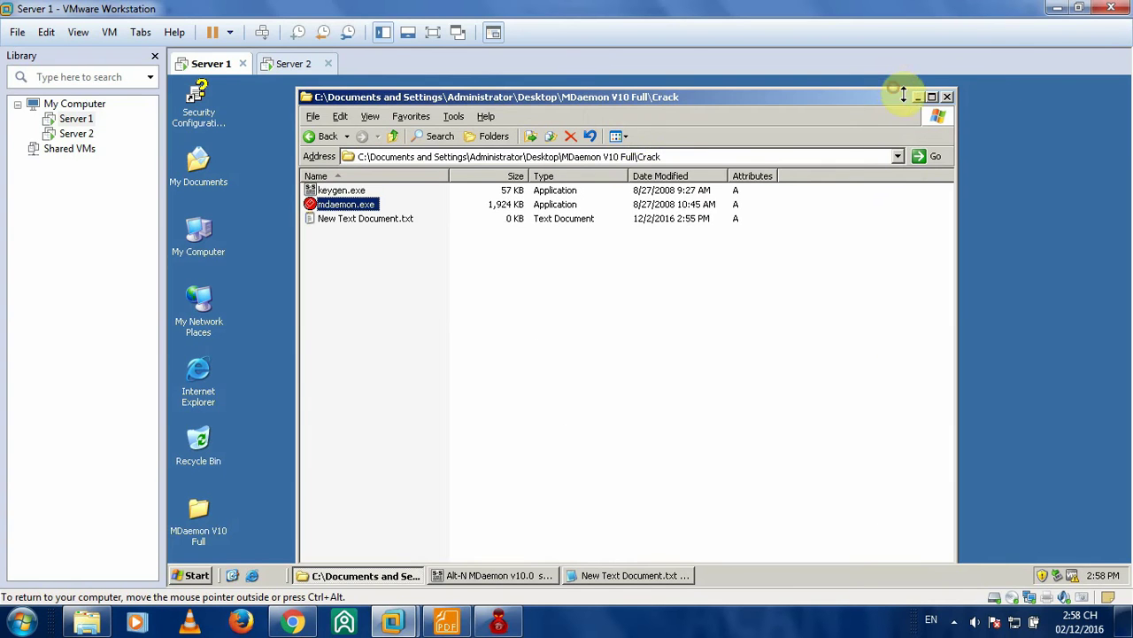
left_click(918, 95)
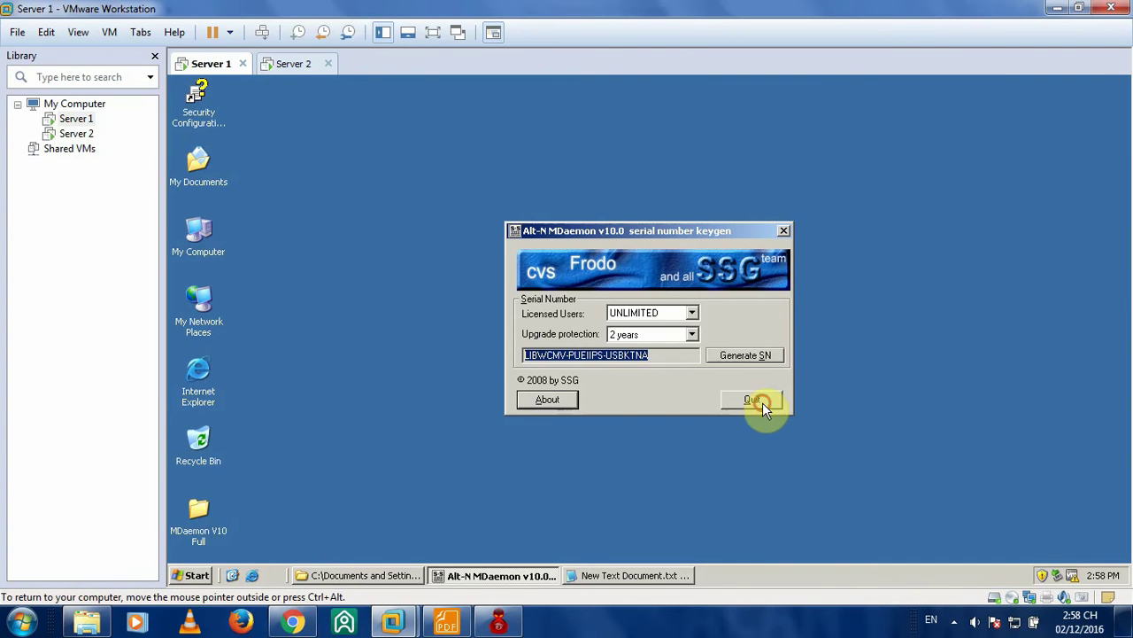
left_click(641, 177)
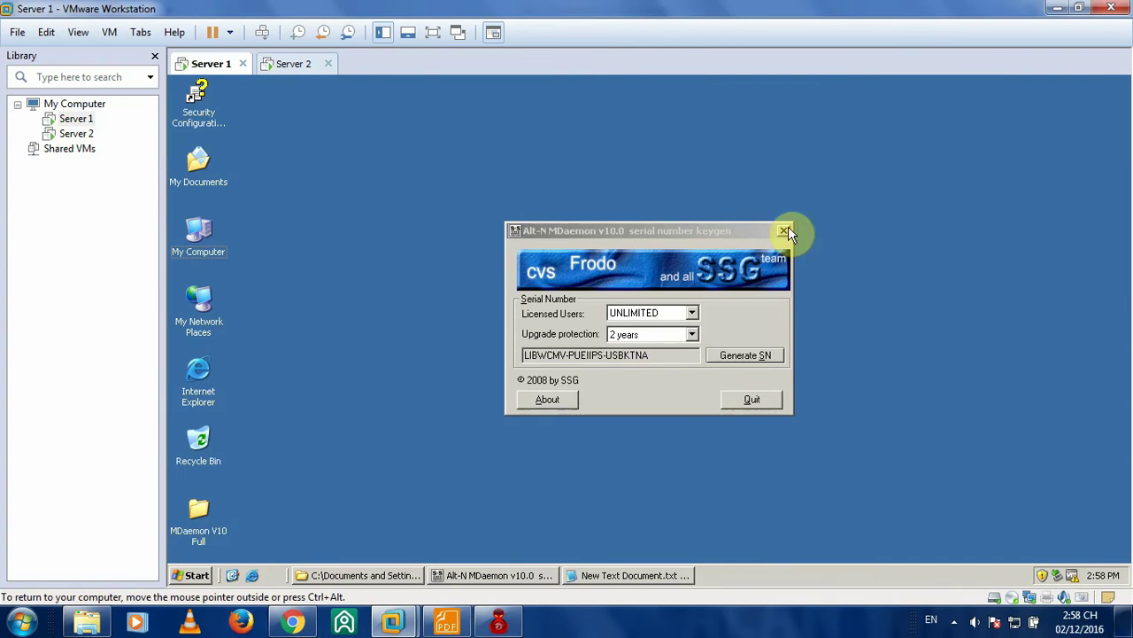
left_click(784, 231)
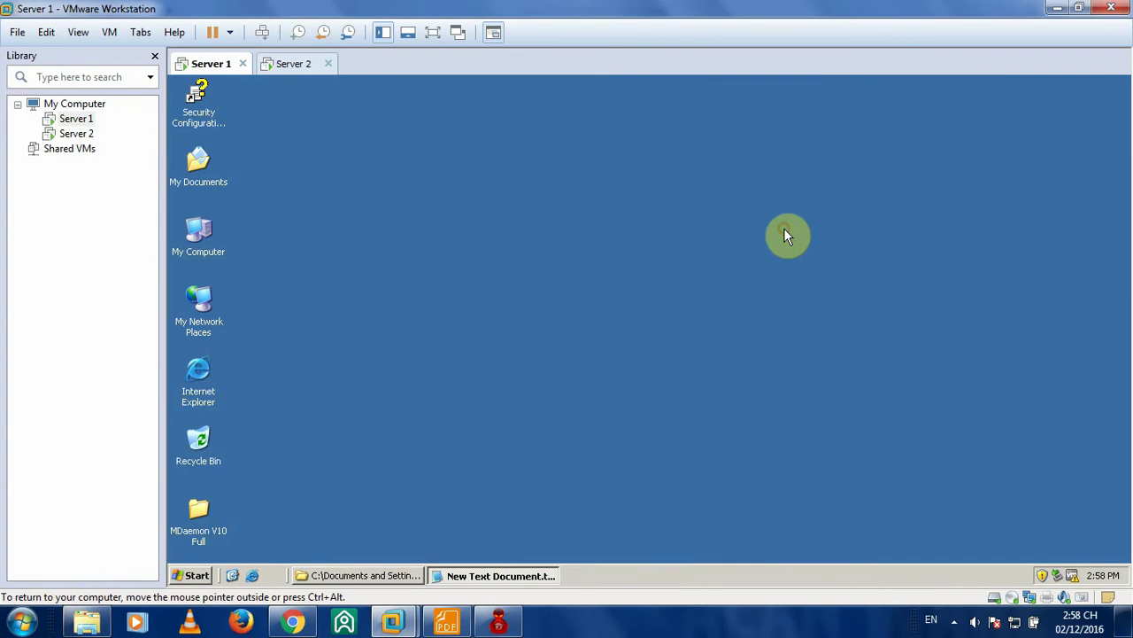
left_click(201, 576)
mouse_move(253, 524)
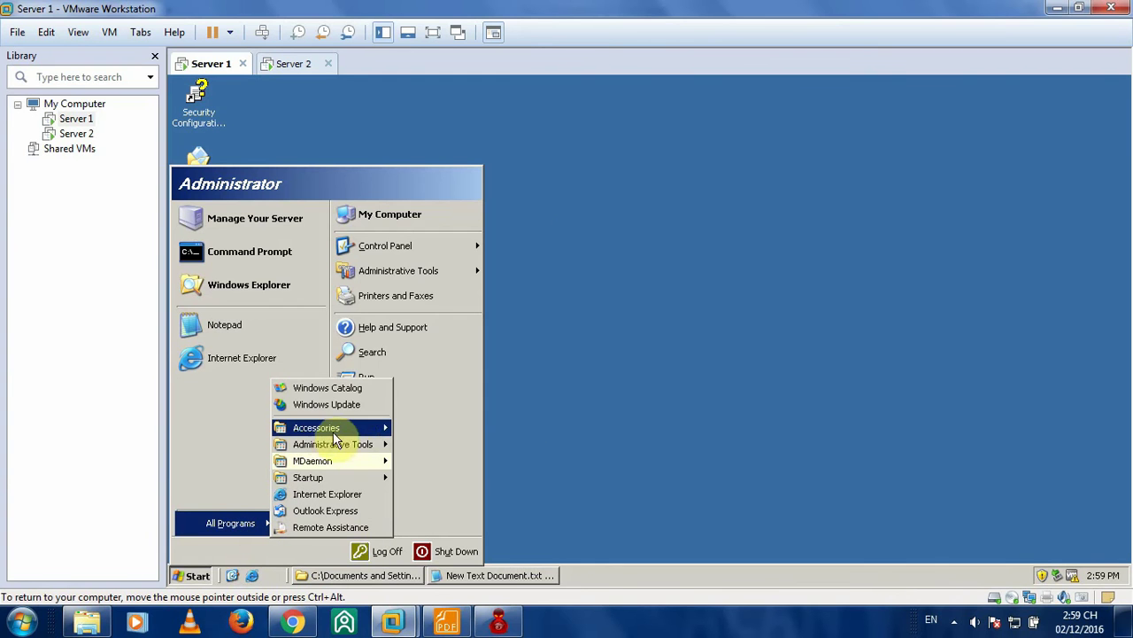
mouse_move(353, 462)
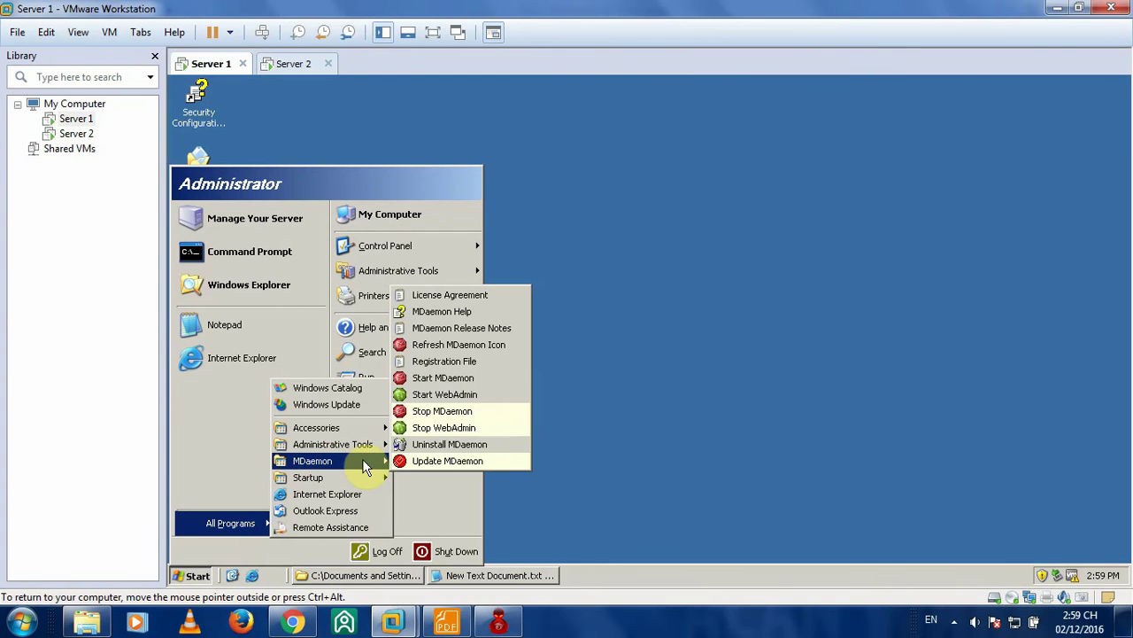
right_click(464, 380)
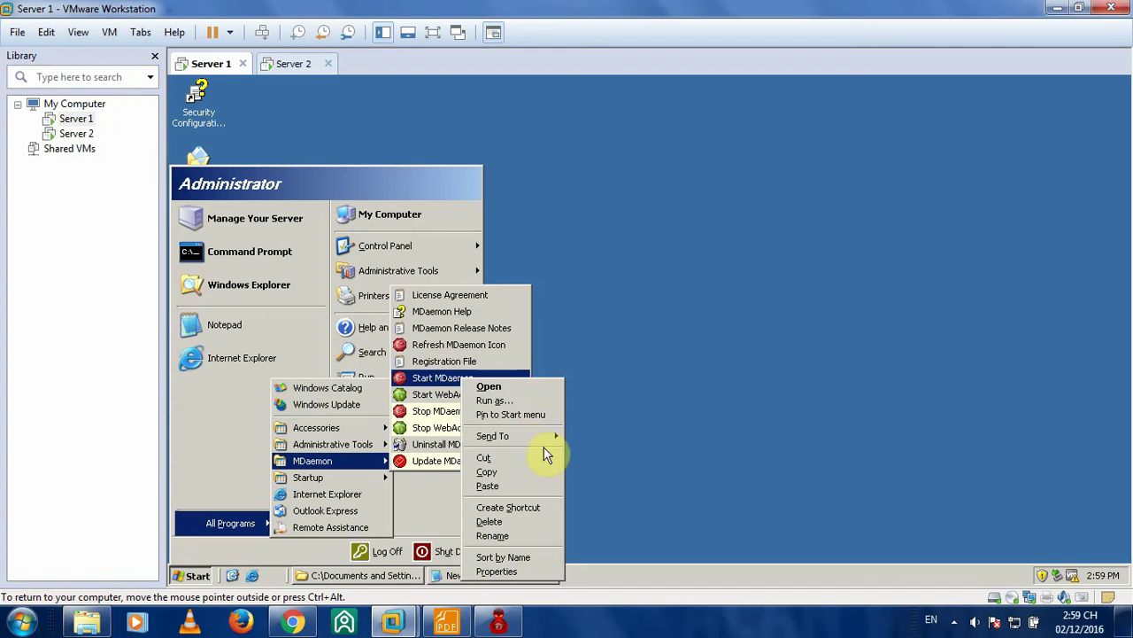
mouse_move(543, 433)
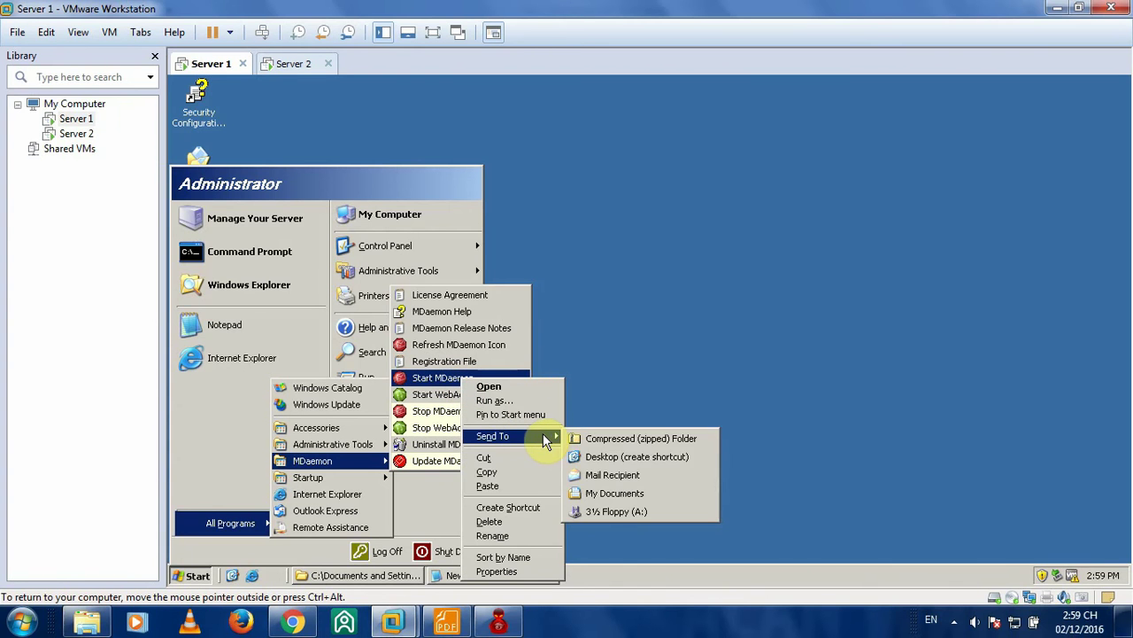
left_click(633, 458)
left_click(633, 458)
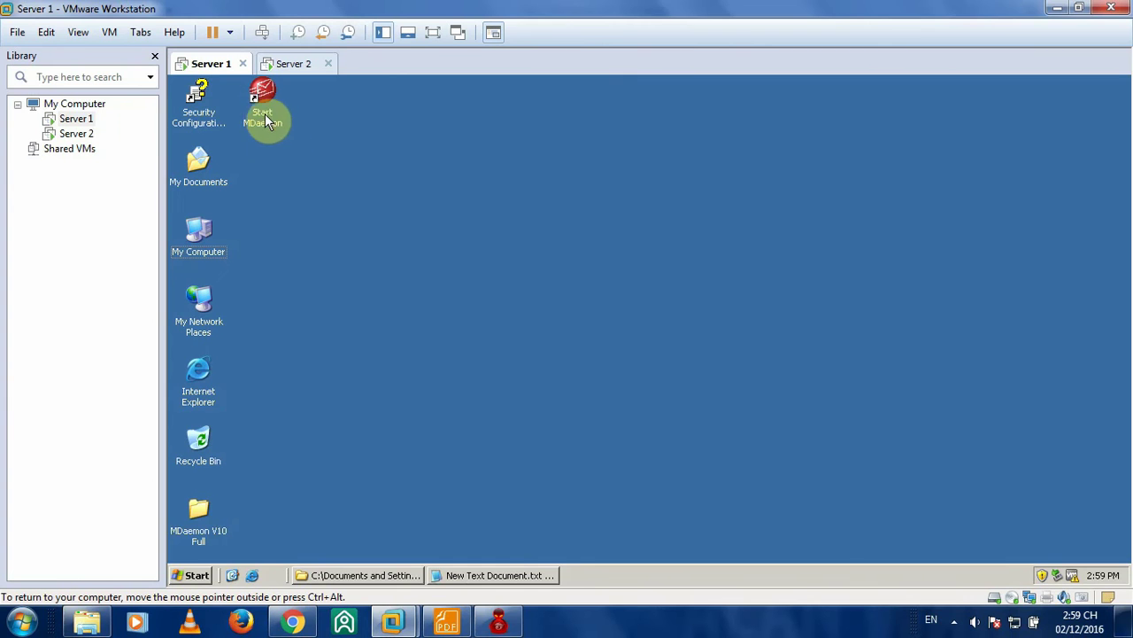
left_click(446, 622)
scroll(611, 279, "down", 4)
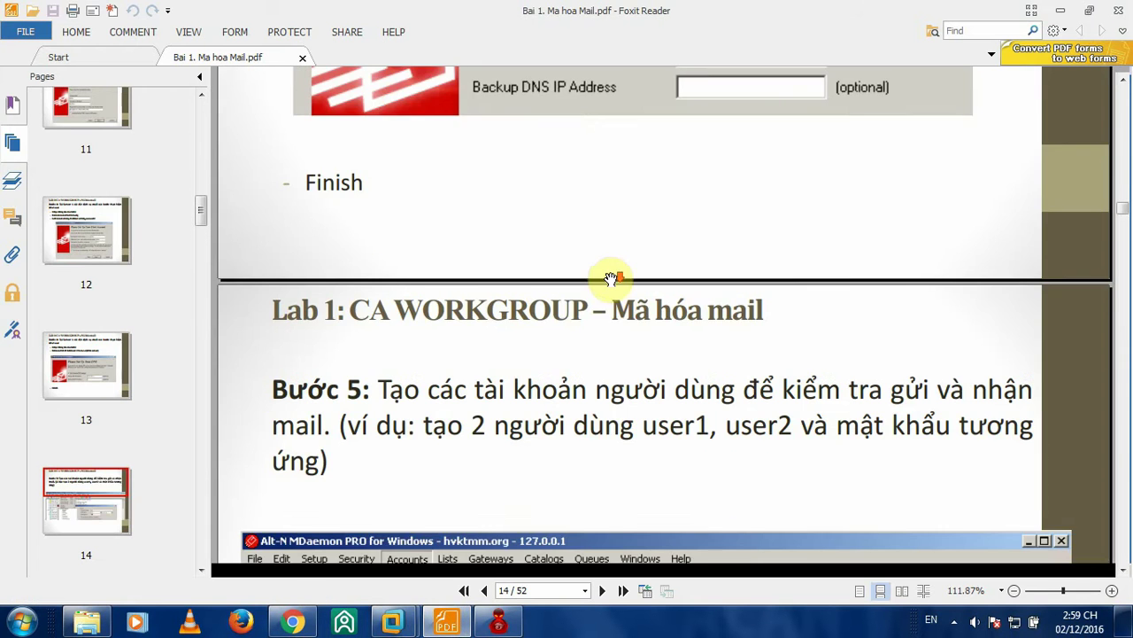
scroll(611, 279, "down", 3)
scroll(613, 275, "down", 2)
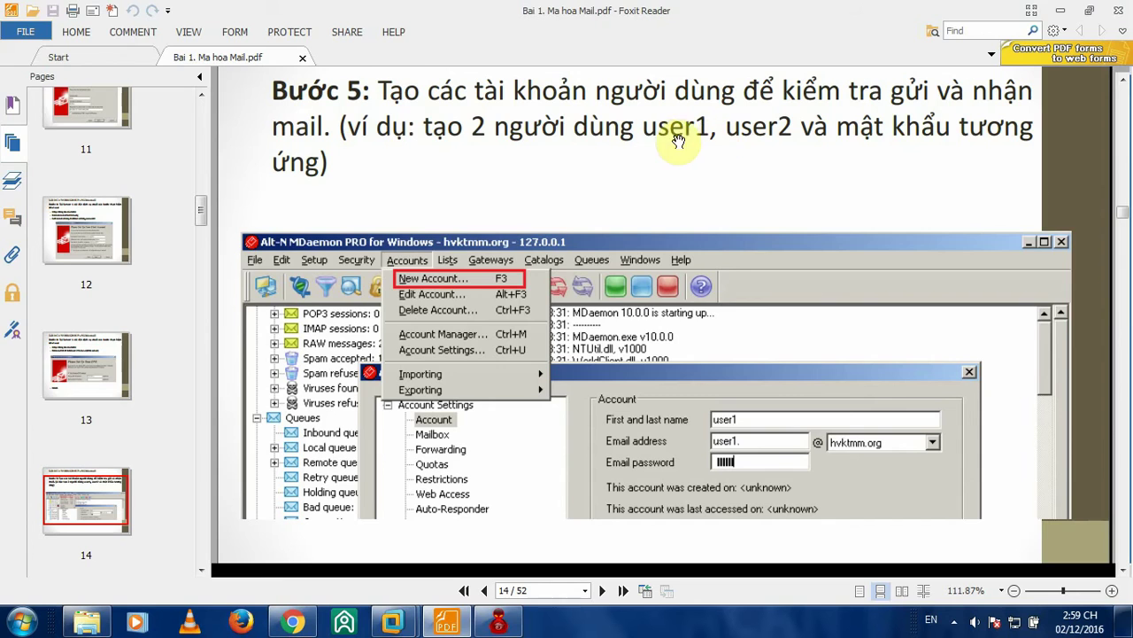
left_click(1061, 11)
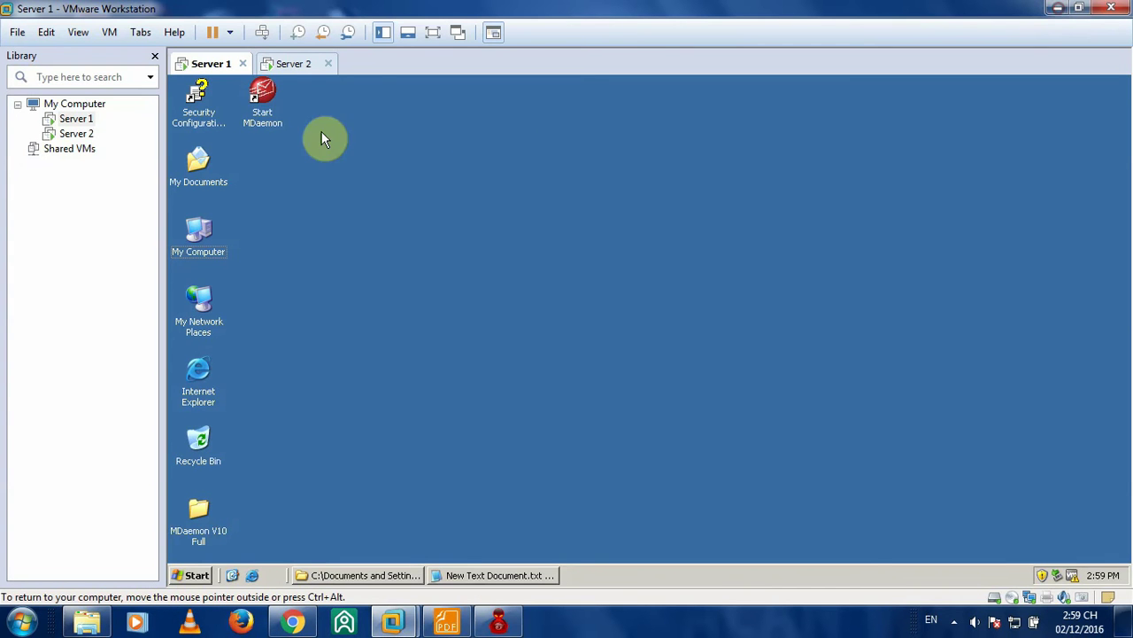
- Launch MDaemon, cancel its product activation wizard, and dismiss the activation reminder
double_click(259, 99)
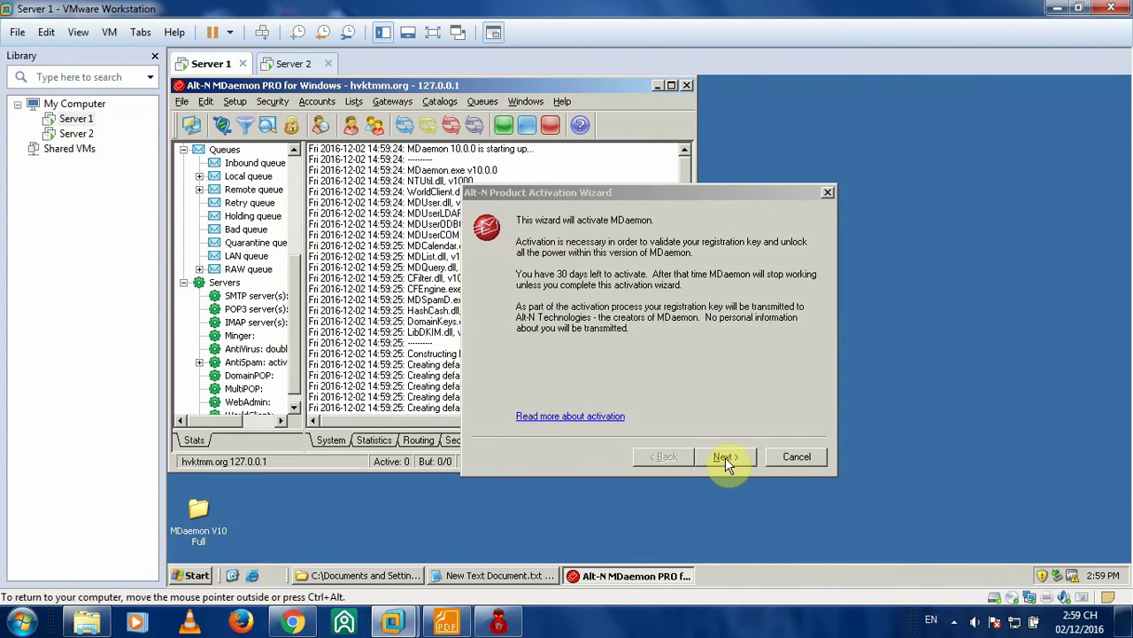
left_click(725, 457)
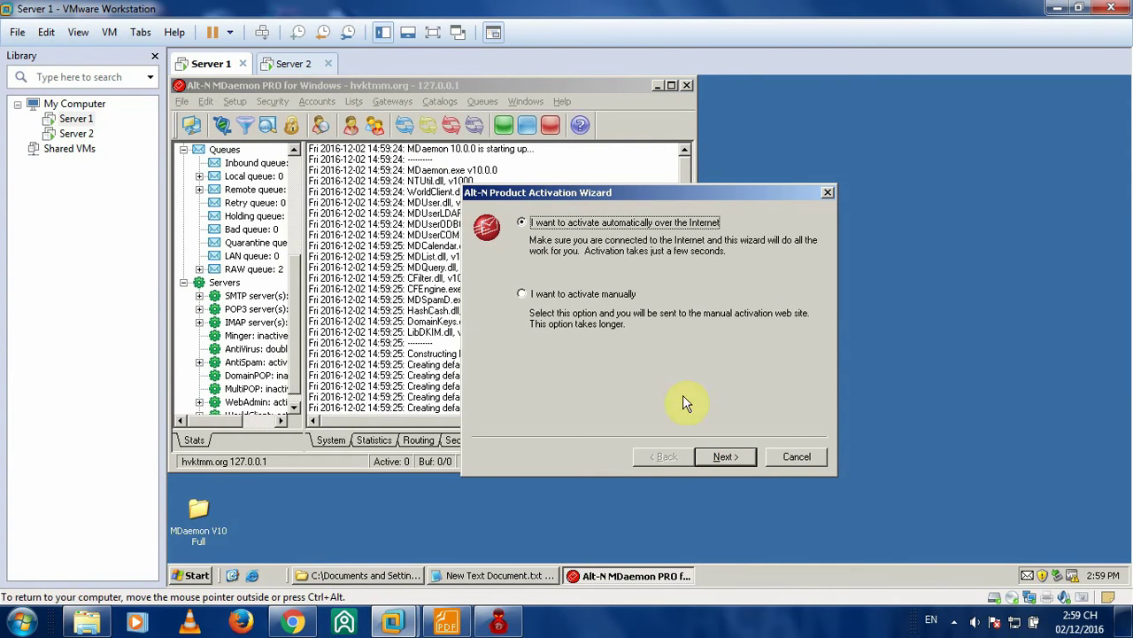
left_click(799, 456)
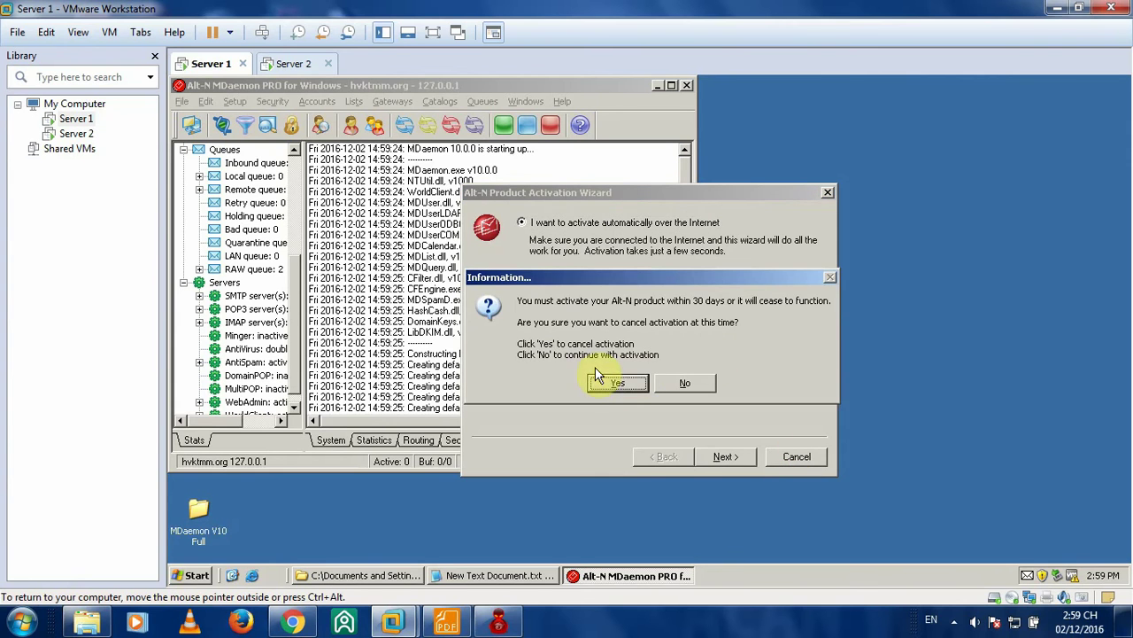
left_click(618, 383)
left_click(665, 373)
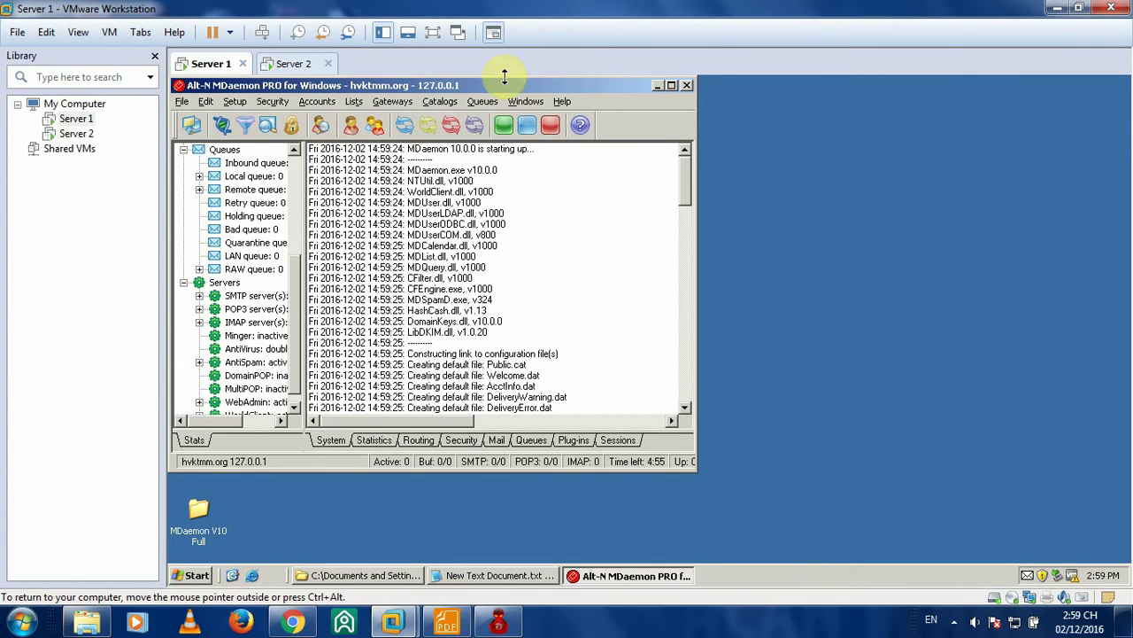
- Start a new MDaemon account from Accounts > New Account and enter user1 as its name
left_click_drag(470, 91, 681, 110)
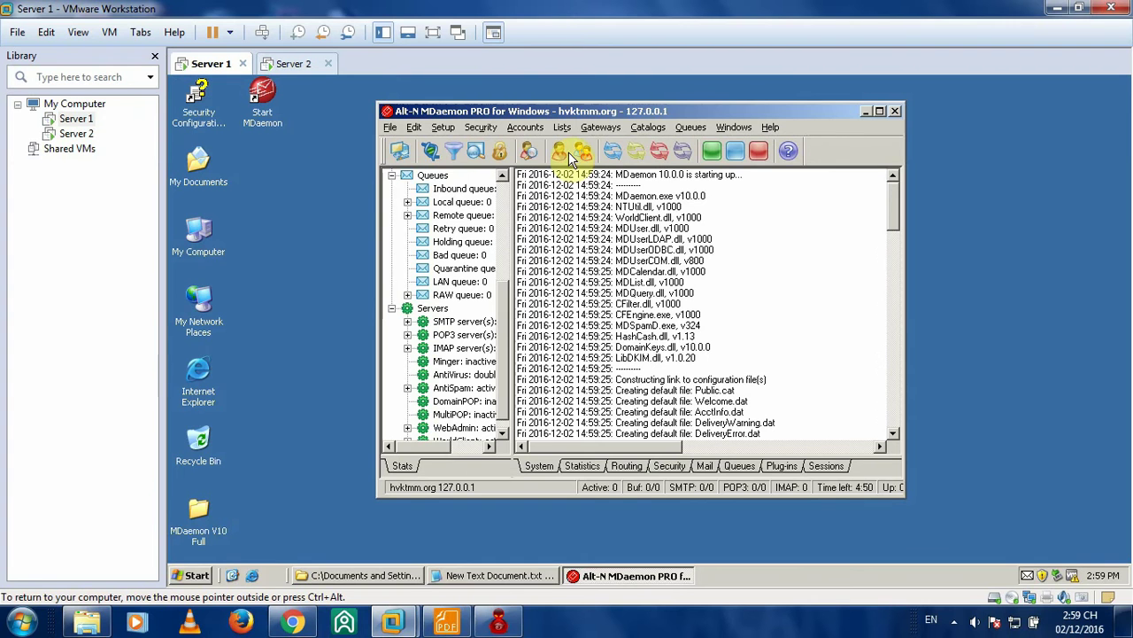
left_click(526, 129)
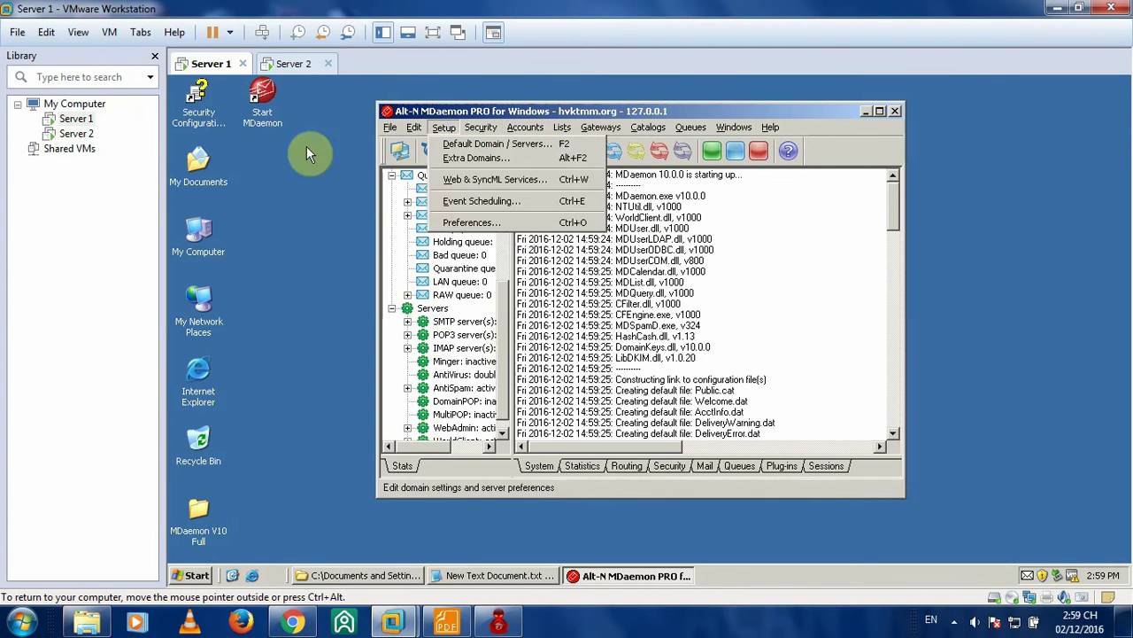
left_click(286, 172)
left_click(527, 129)
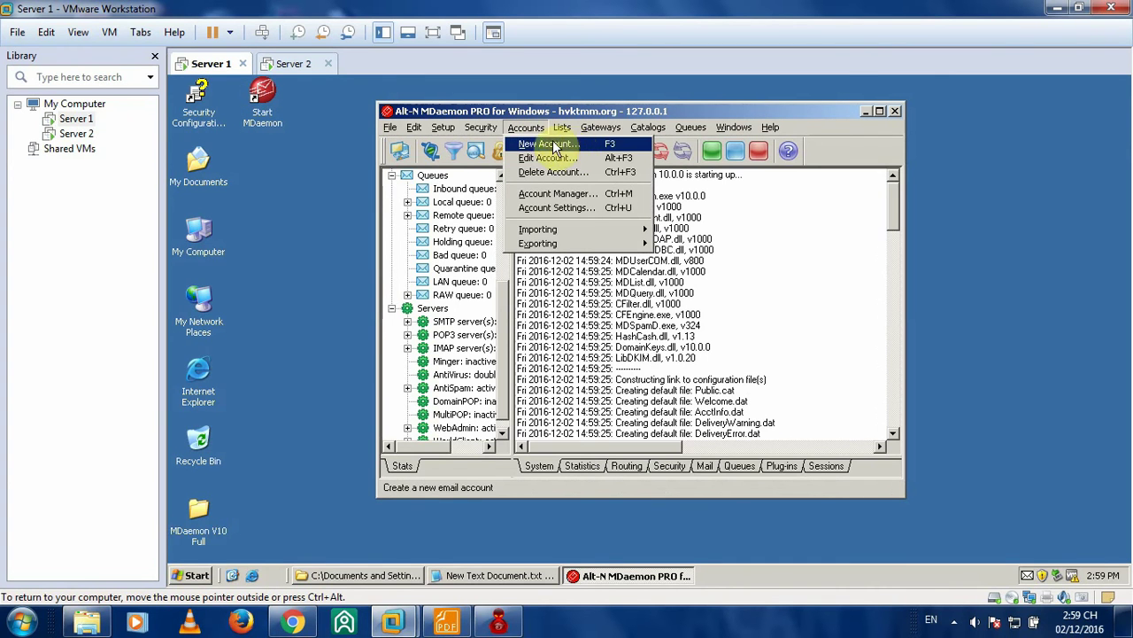
left_click(569, 144)
left_click(745, 222)
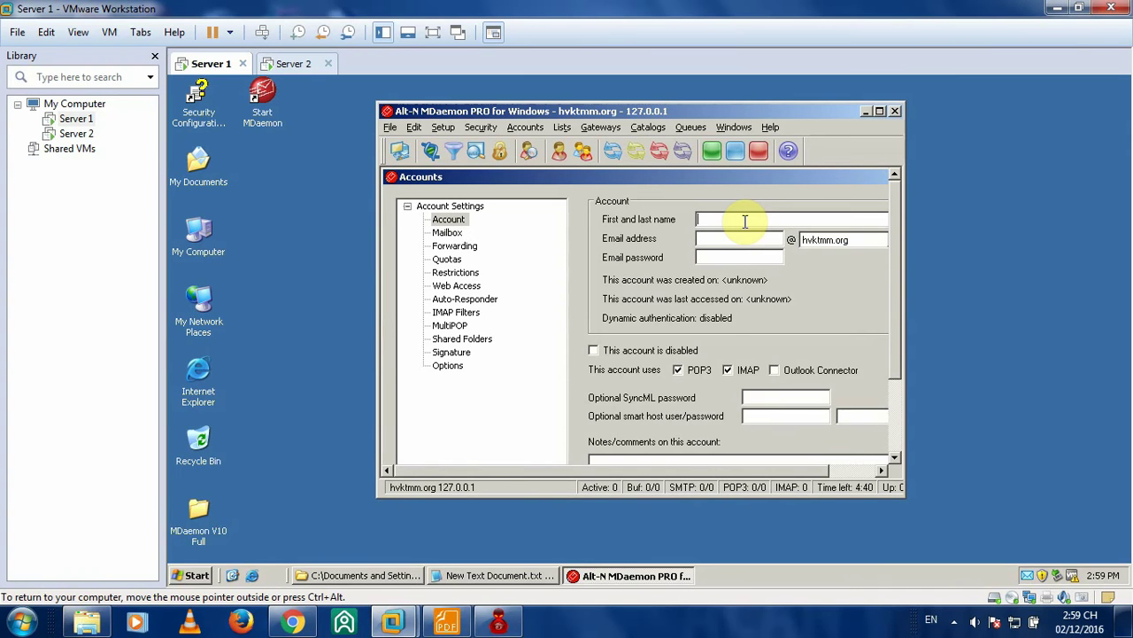
type("user1")
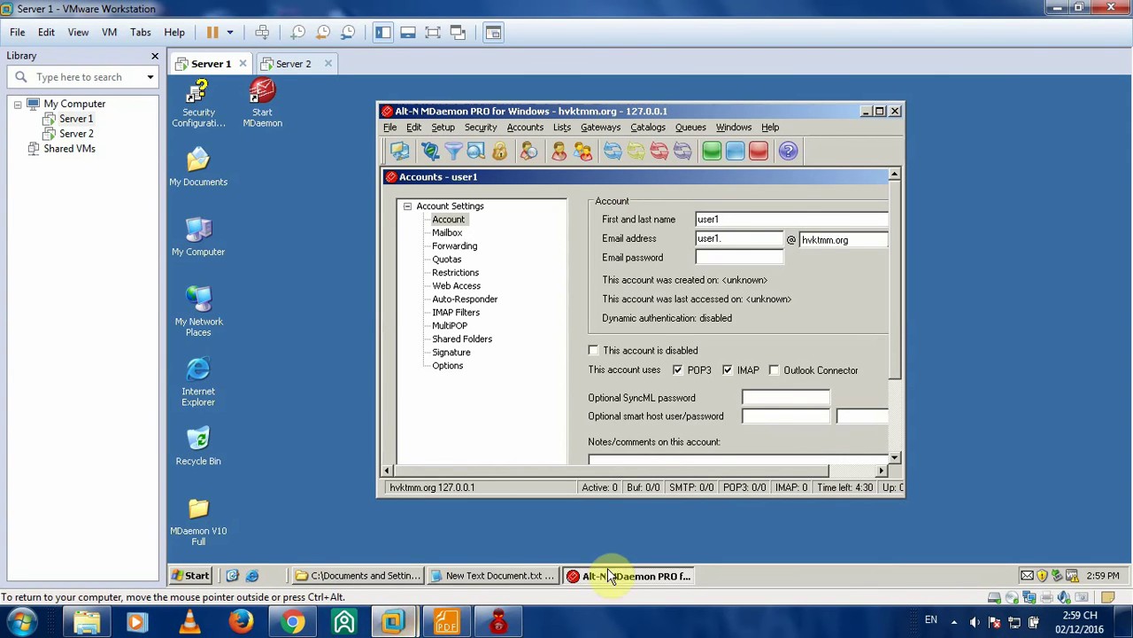
- Check the Notepad notes for company.mail, keep the domain as hvktmm.org, then hide Notepad
left_click(500, 575)
left_click_drag(440, 143, 860, 279)
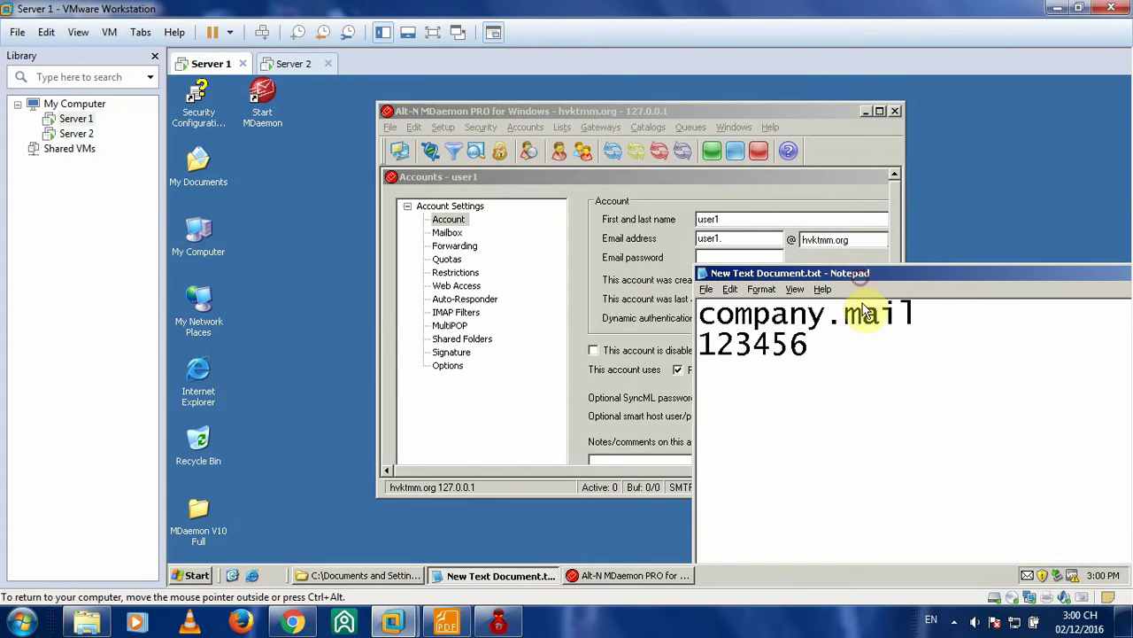
left_click(912, 314)
left_click_drag(917, 314, 697, 316)
left_click(852, 239)
left_click(853, 242)
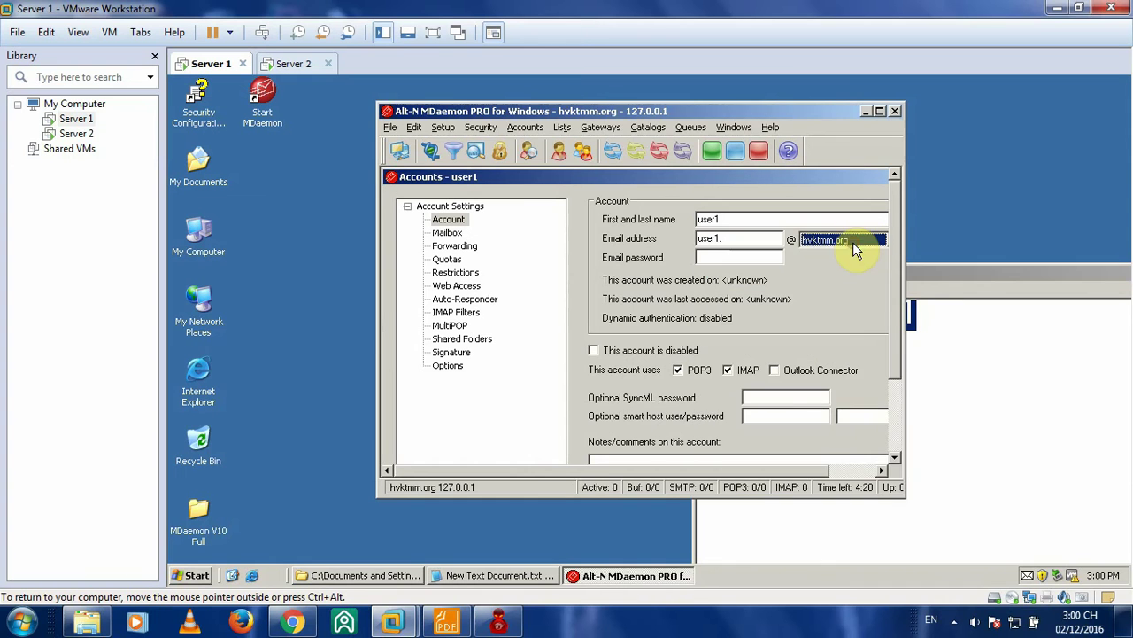
left_click(972, 285)
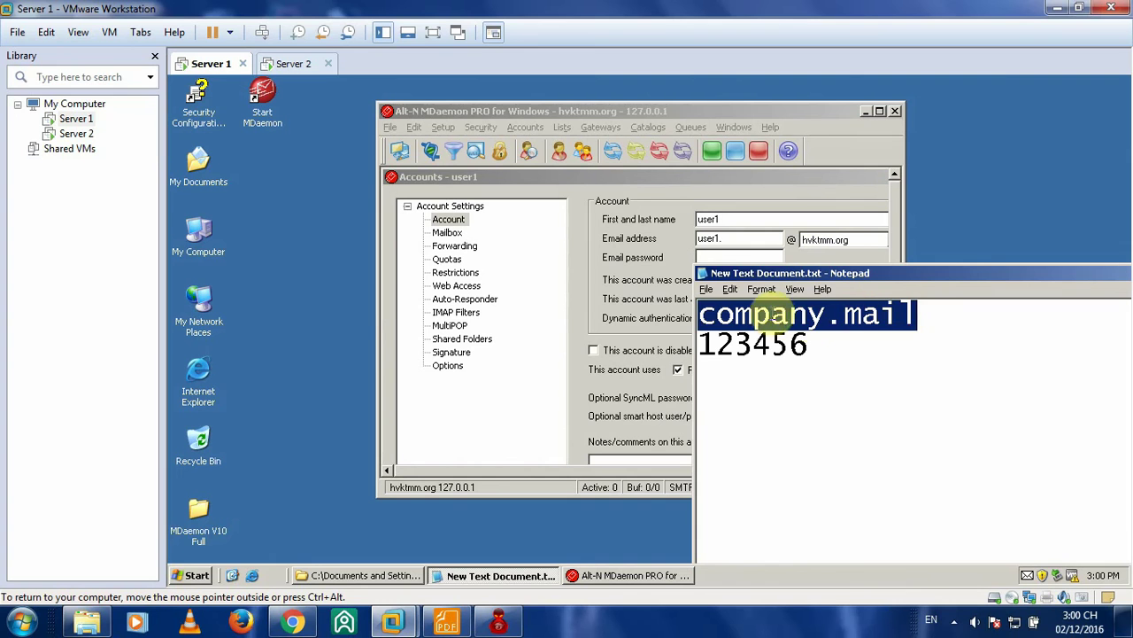
left_click_drag(699, 314, 918, 315)
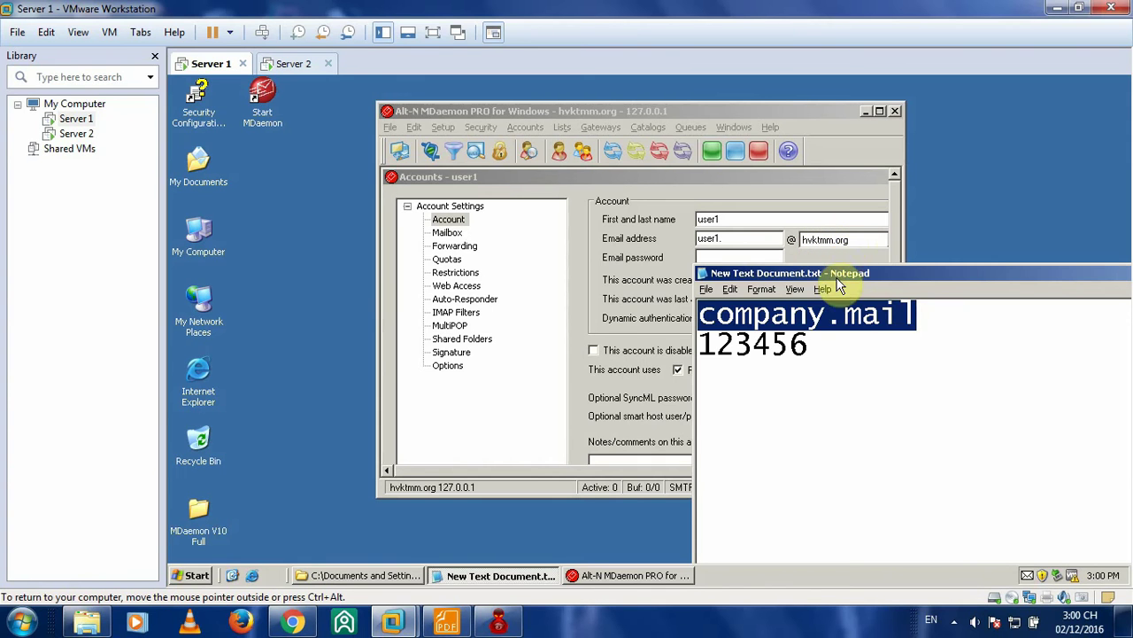
left_click_drag(830, 275, 827, 286)
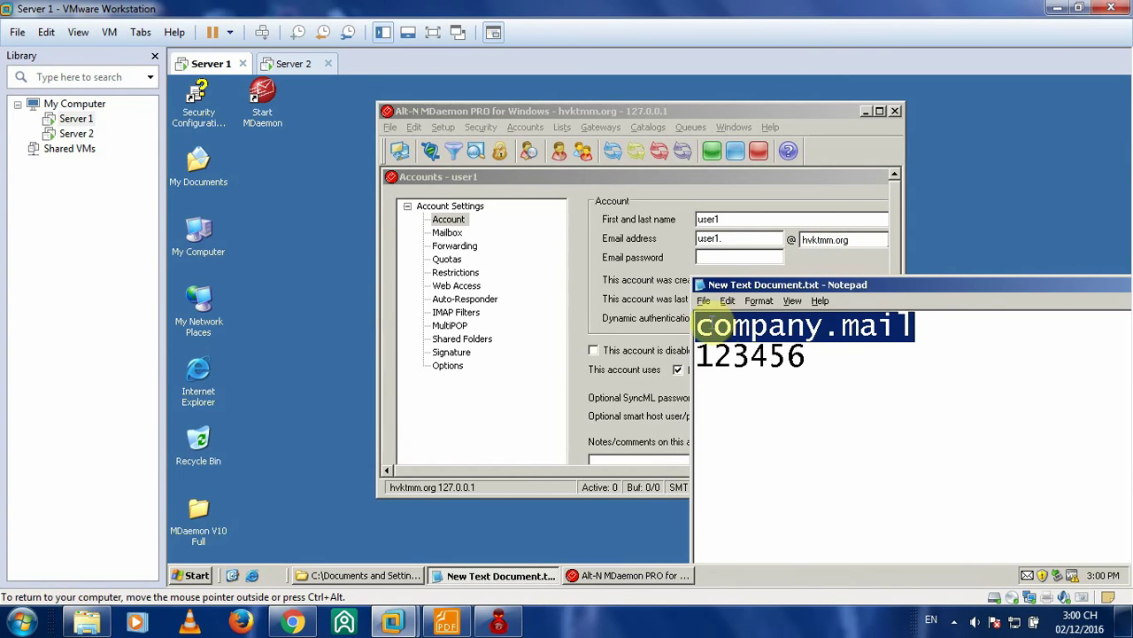
left_click_drag(903, 282, 596, 175)
left_click(1065, 169)
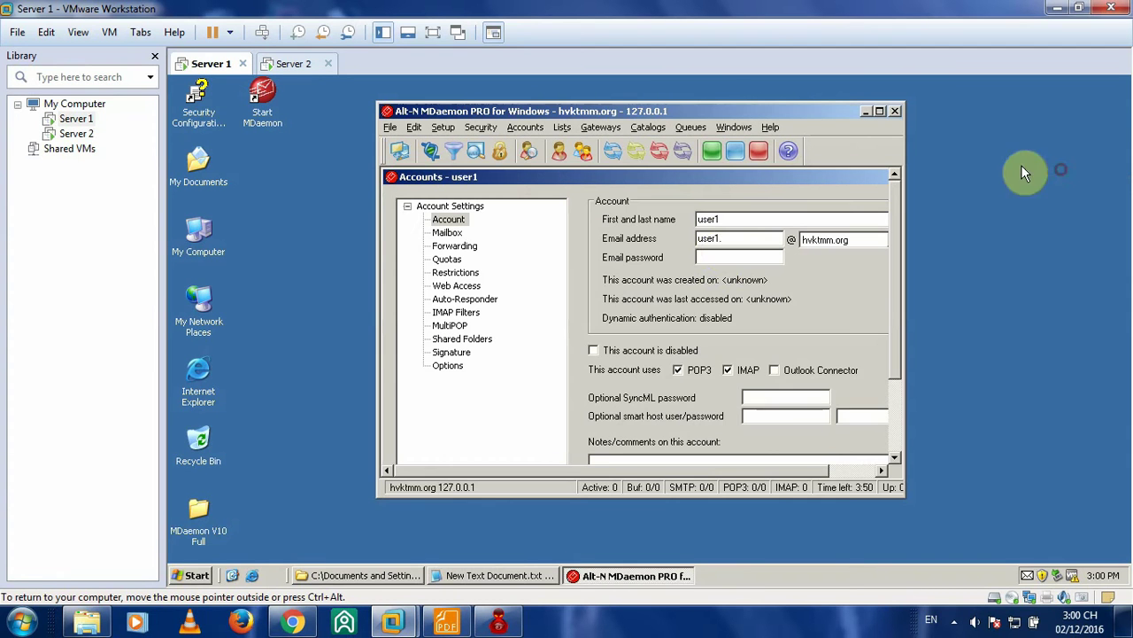
- Enter user1's email password and add a new line to the Notepad notes
left_click(726, 254)
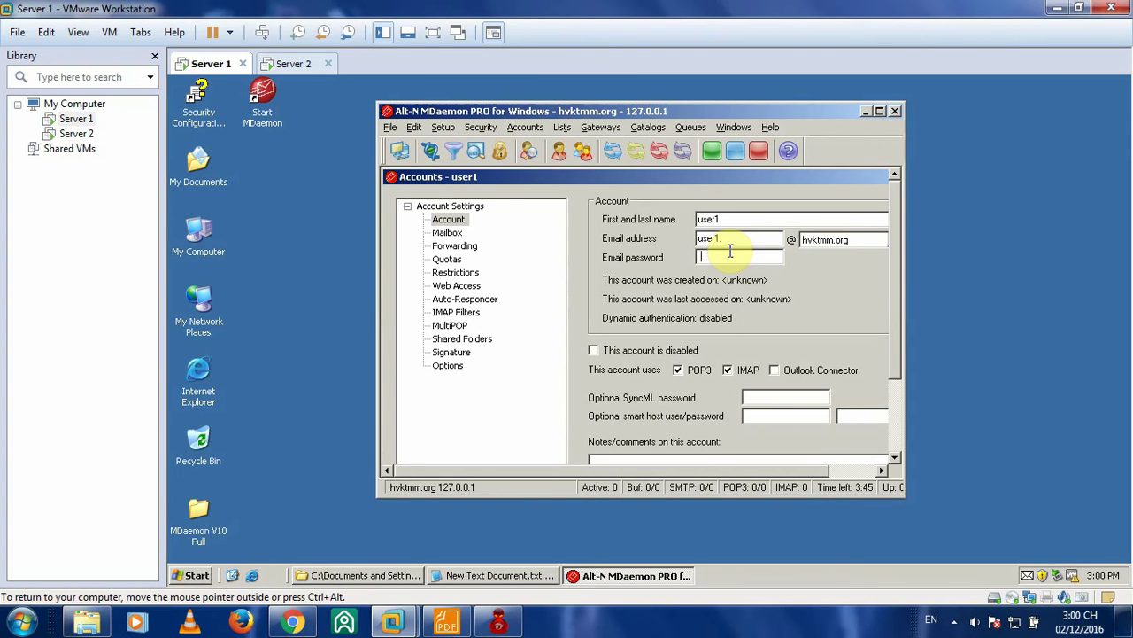
type("1")
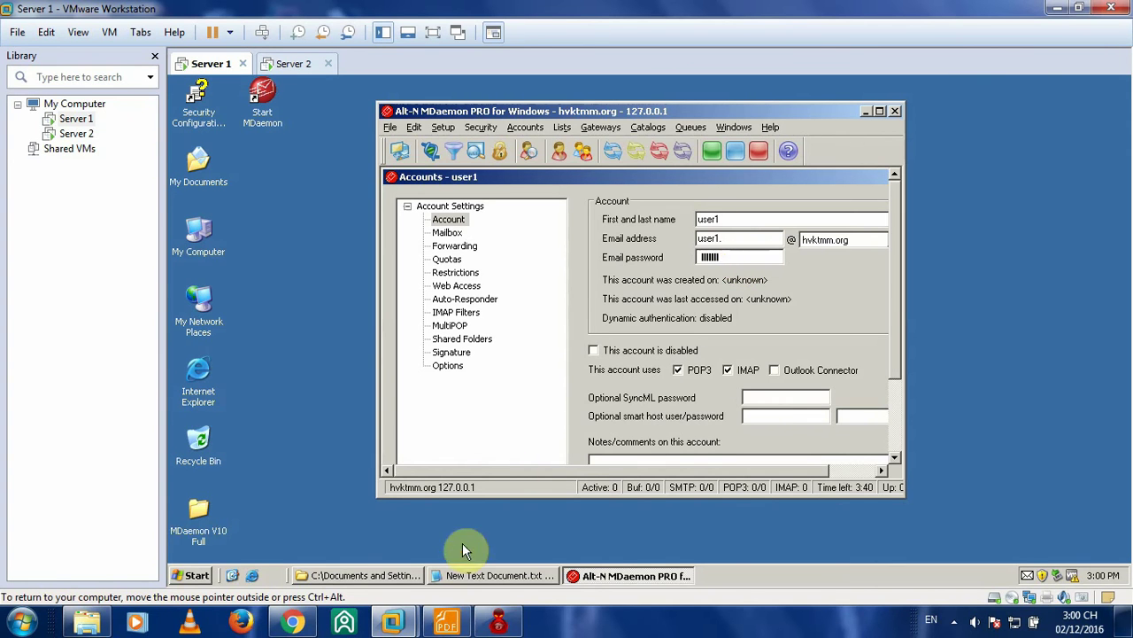
left_click(483, 581)
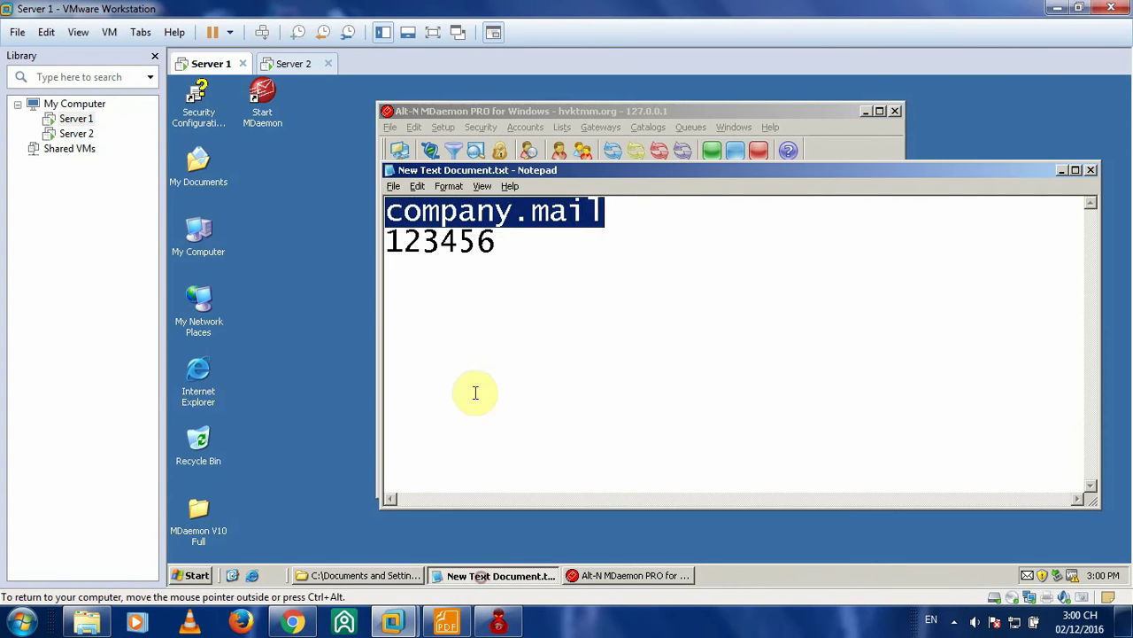
left_click(471, 286)
key("Return")
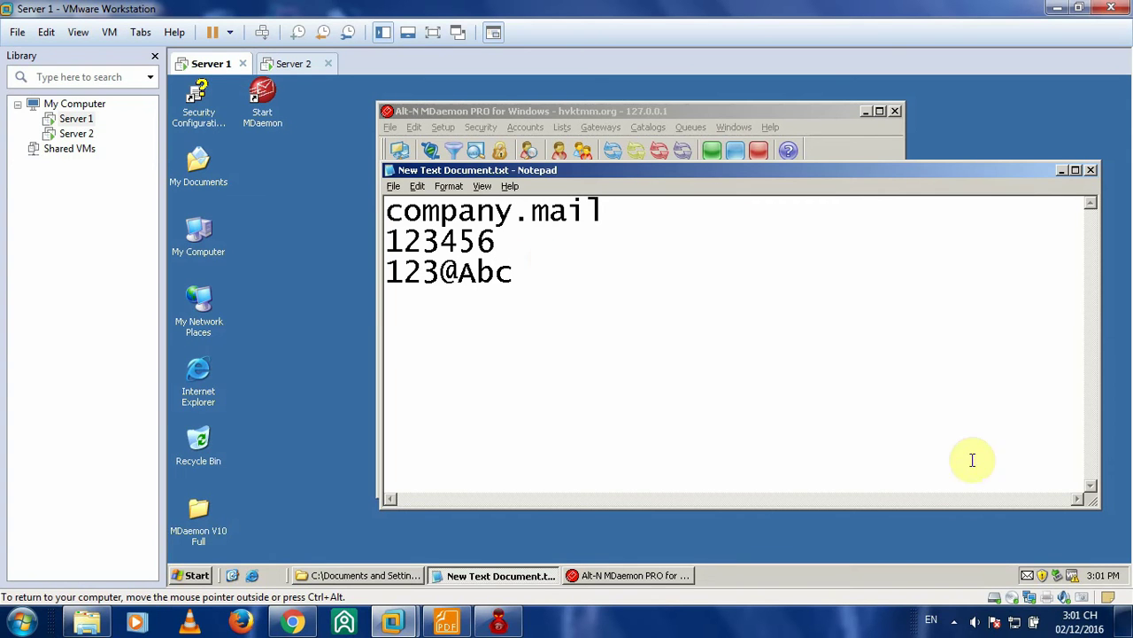
left_click_drag(899, 166, 848, 159)
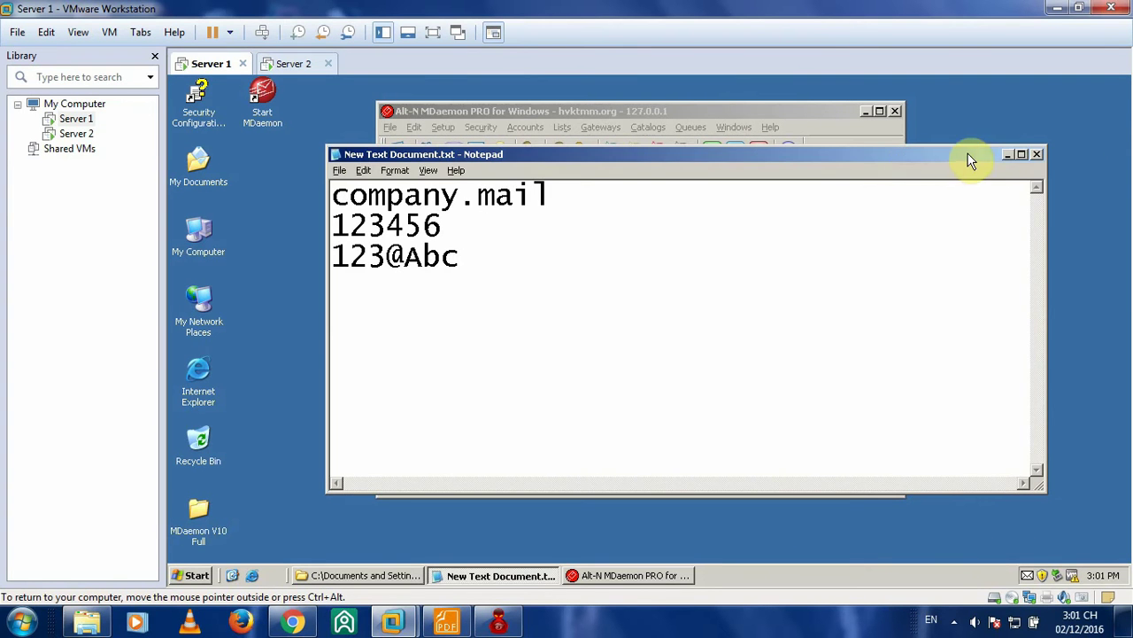
left_click(1008, 155)
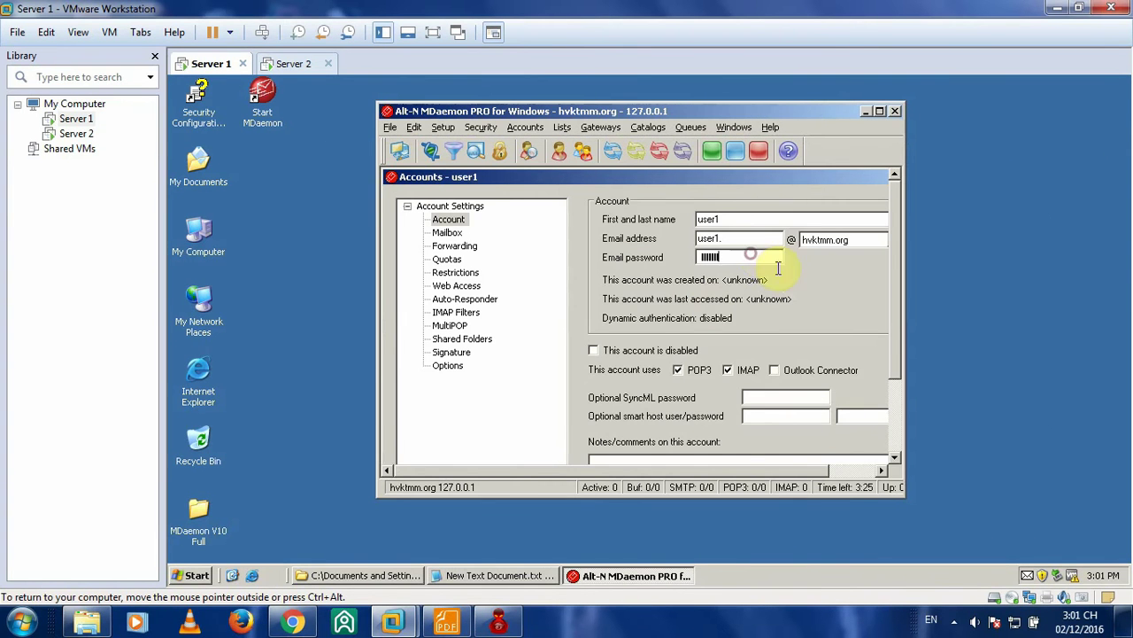
- Save the user1 account and start another new account from the Accounts menu
scroll(886, 425, "down", 3)
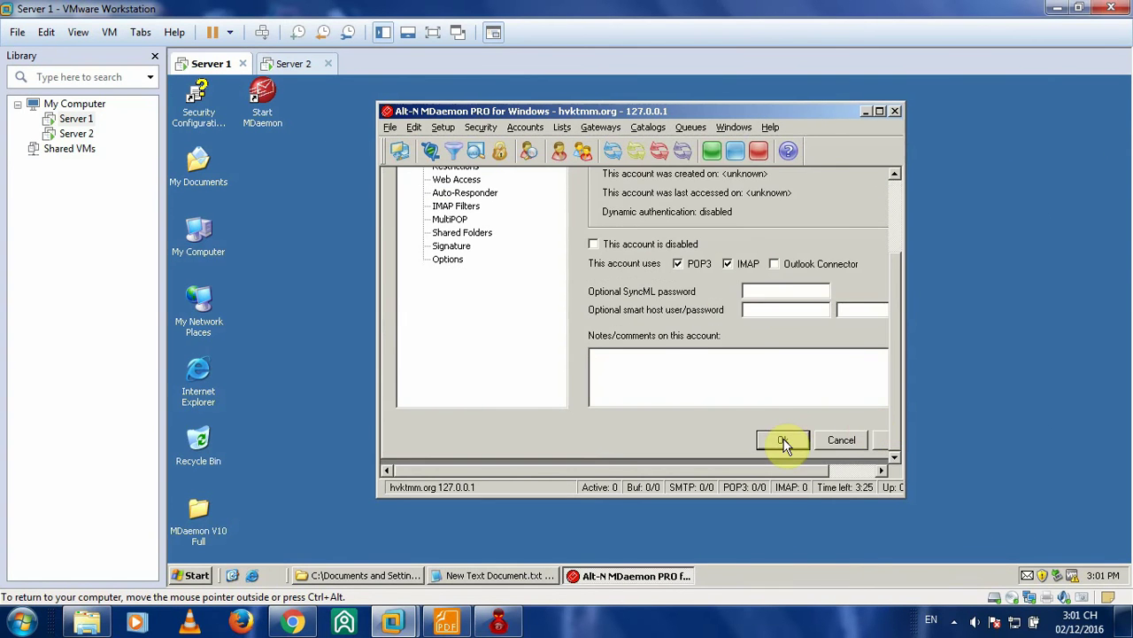
left_click(785, 442)
left_click(525, 128)
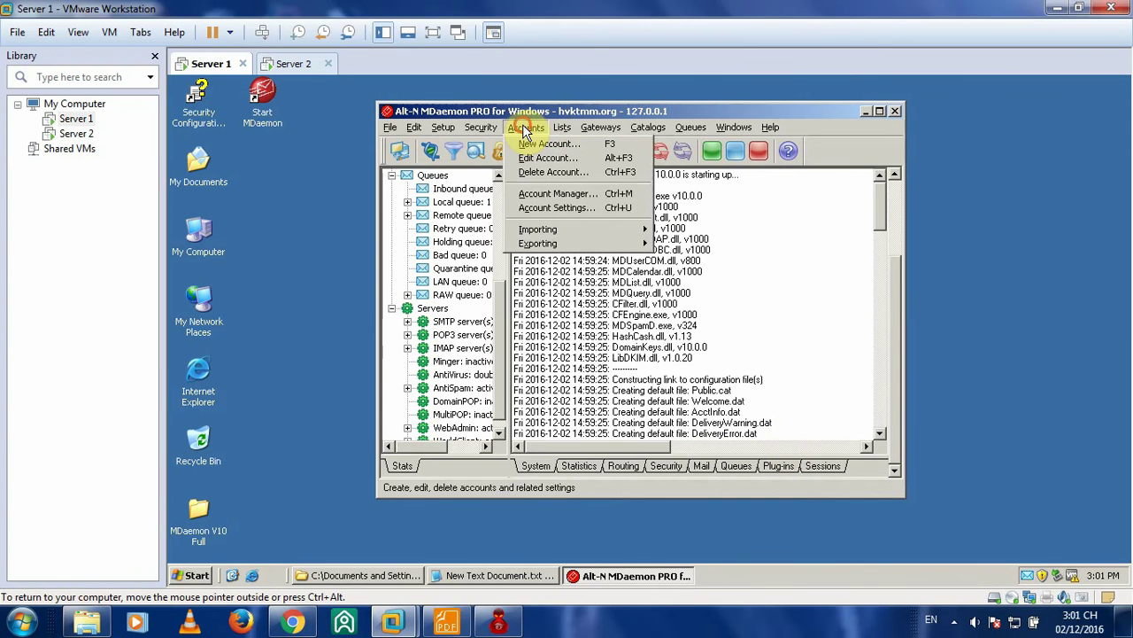
left_click(609, 149)
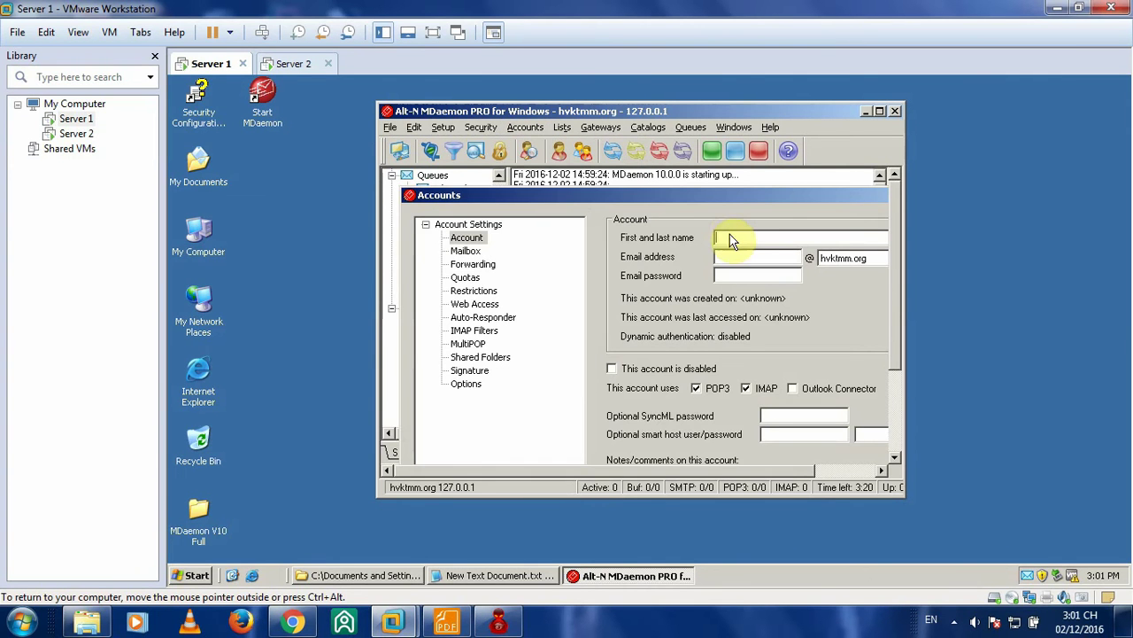
left_click(446, 621)
- Scroll the lab guide to Bước 5 on creating user1 and user2, then return to Server 1
scroll(670, 306, "down", 5)
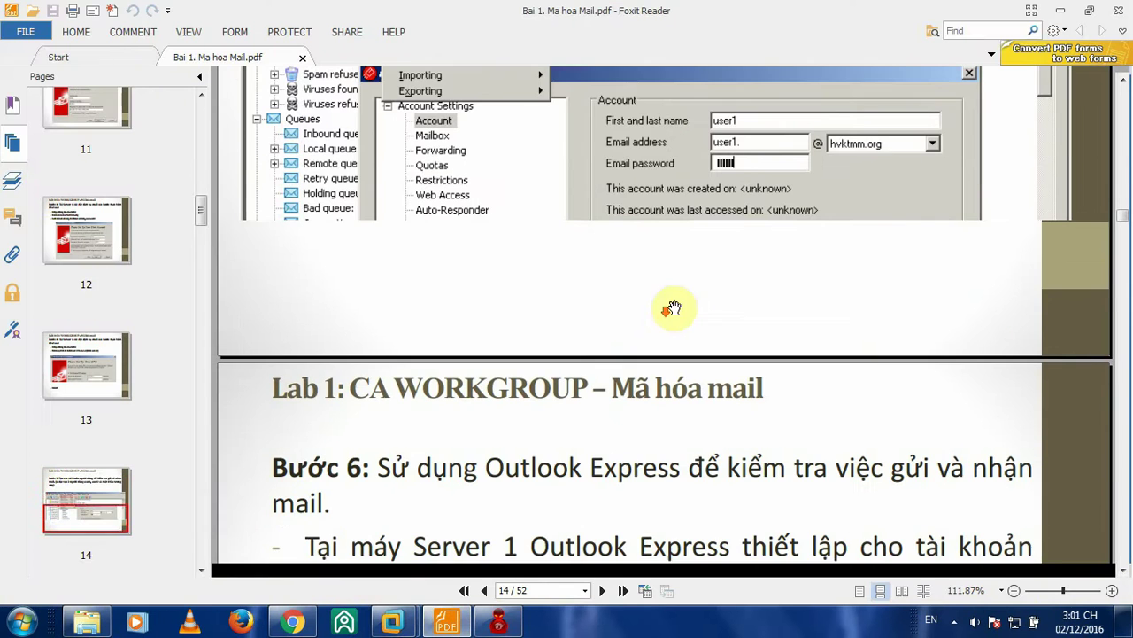
scroll(734, 166, "down", 5)
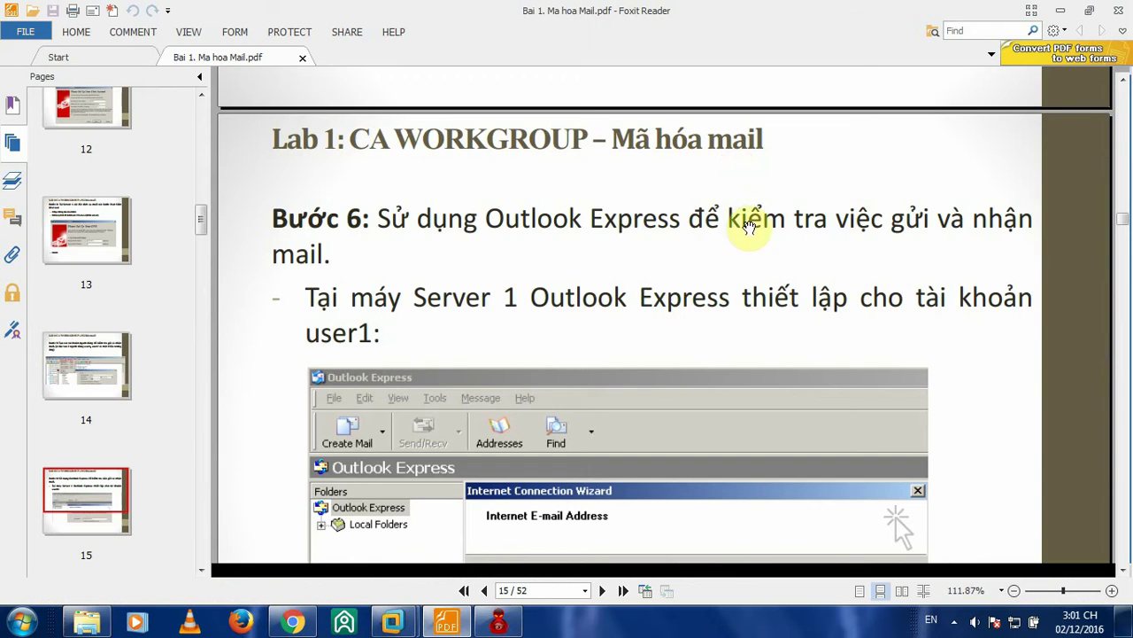
scroll(746, 245, "up", 6)
scroll(772, 223, "up", 5)
scroll(772, 223, "down", 1)
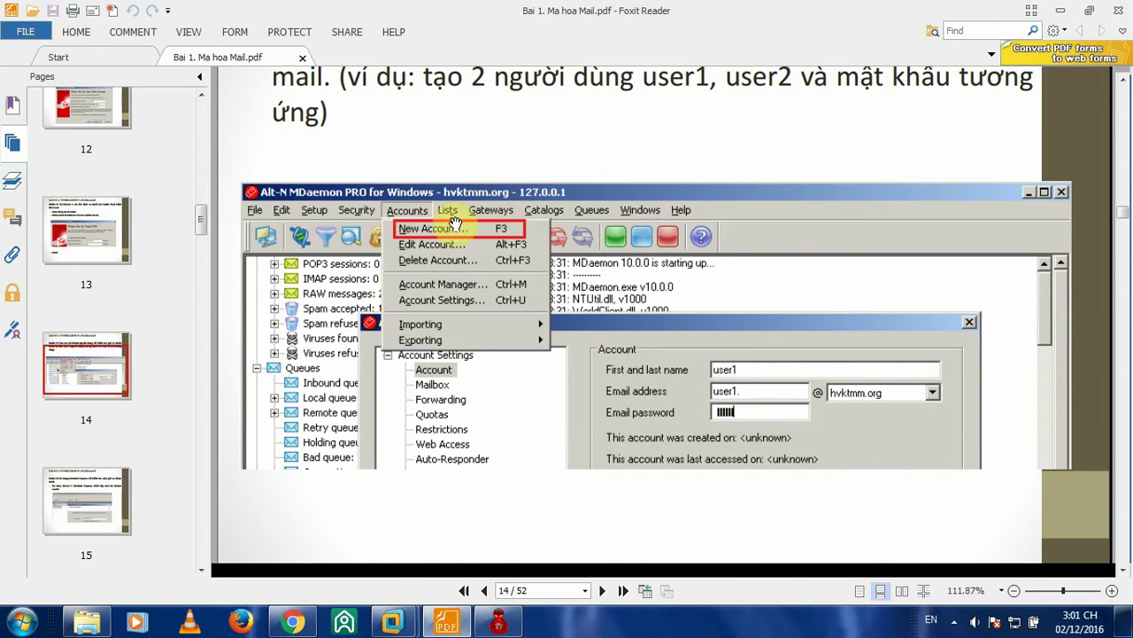
scroll(602, 275, "up", 3)
scroll(883, 232, "down", 2)
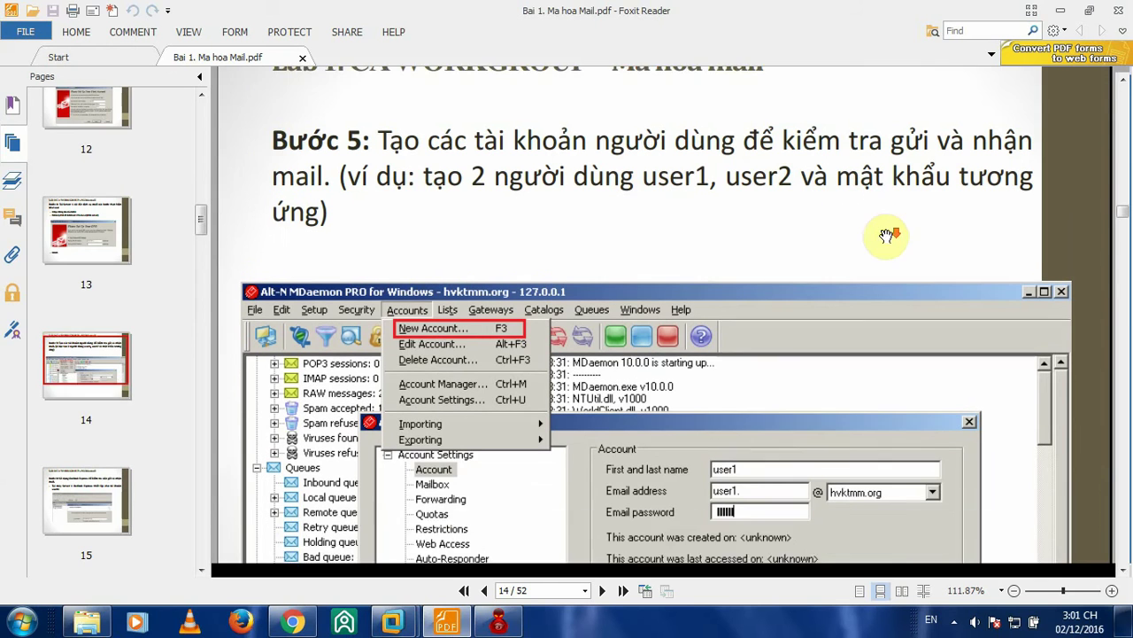
scroll(496, 173, "down", 1)
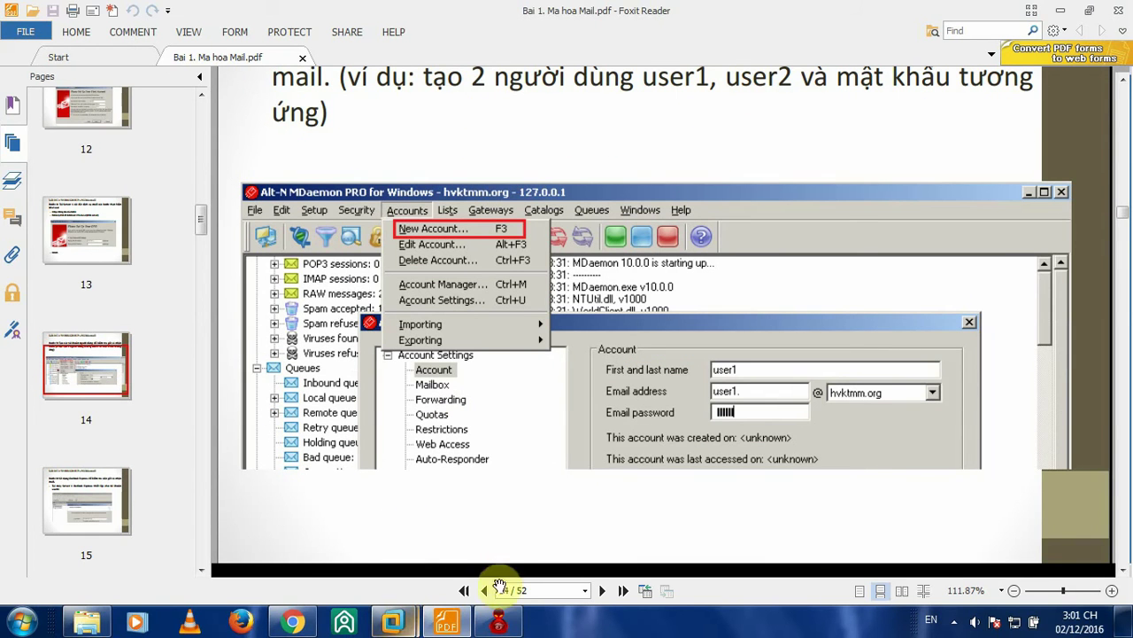
mouse_move(414, 622)
left_click(328, 518)
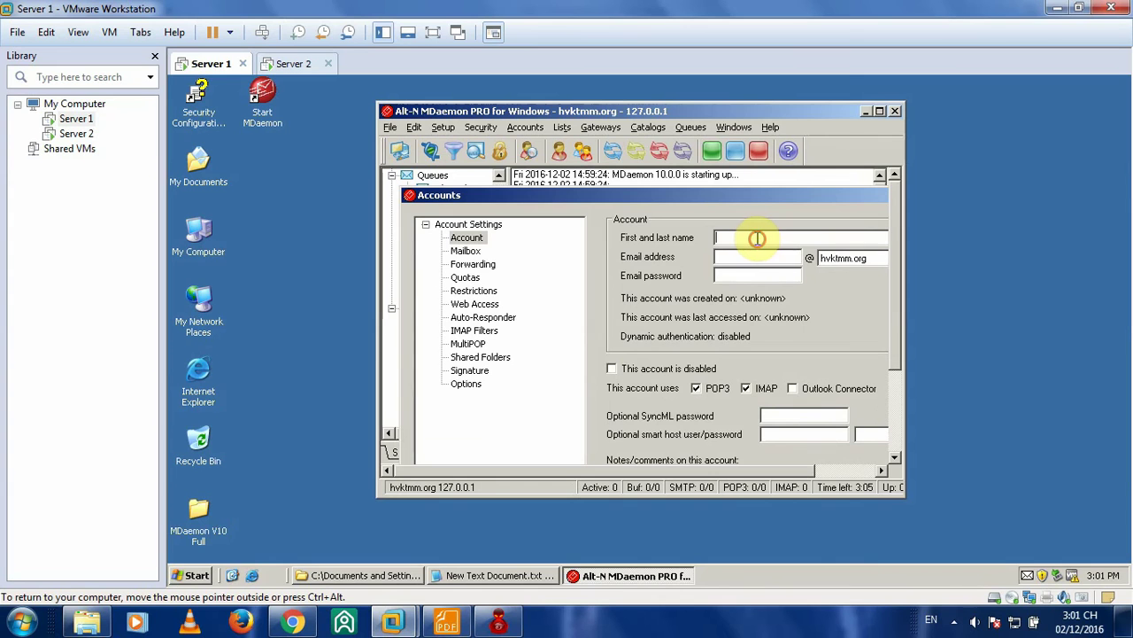
- Name the new account user2, give it a password, save it, and minimize MDaemon
type("user2")
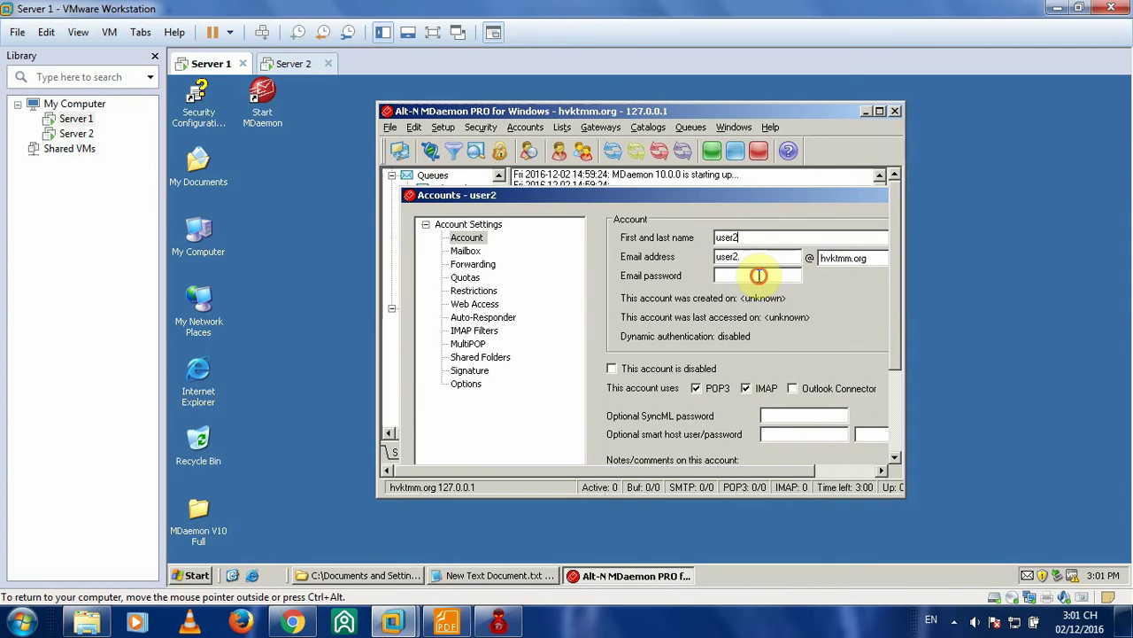
left_click(758, 275)
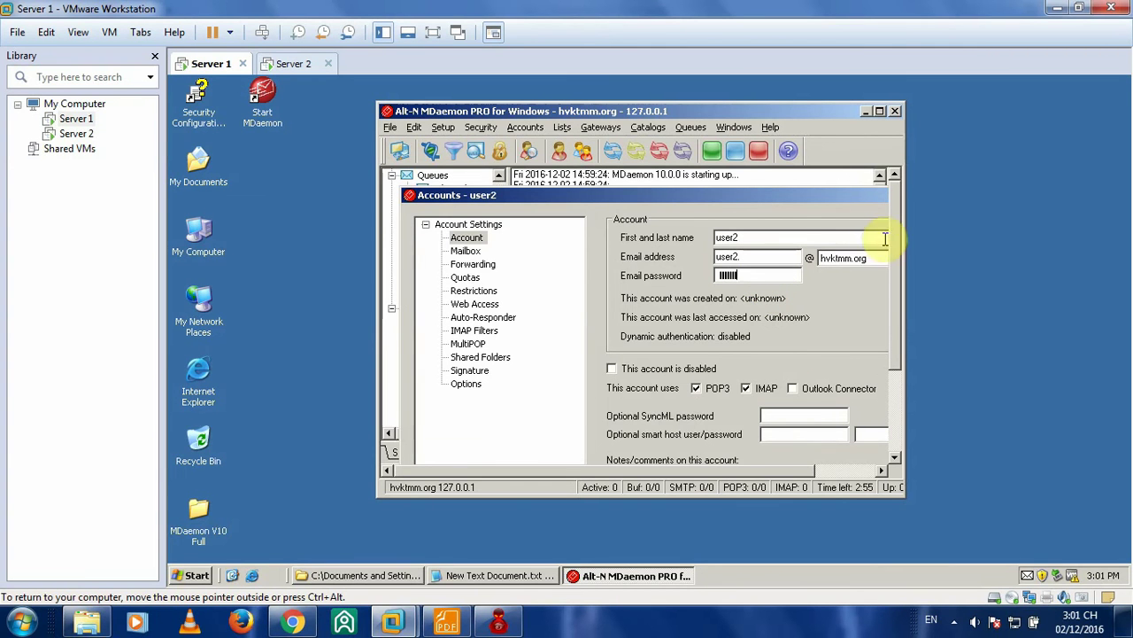
left_click(895, 354)
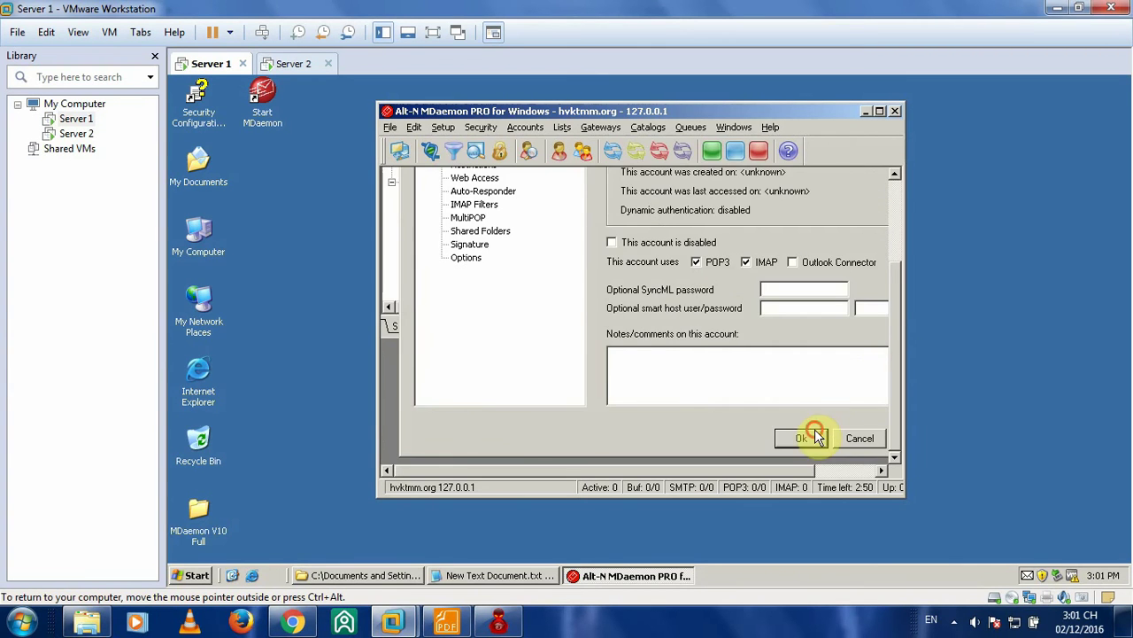
left_click(814, 434)
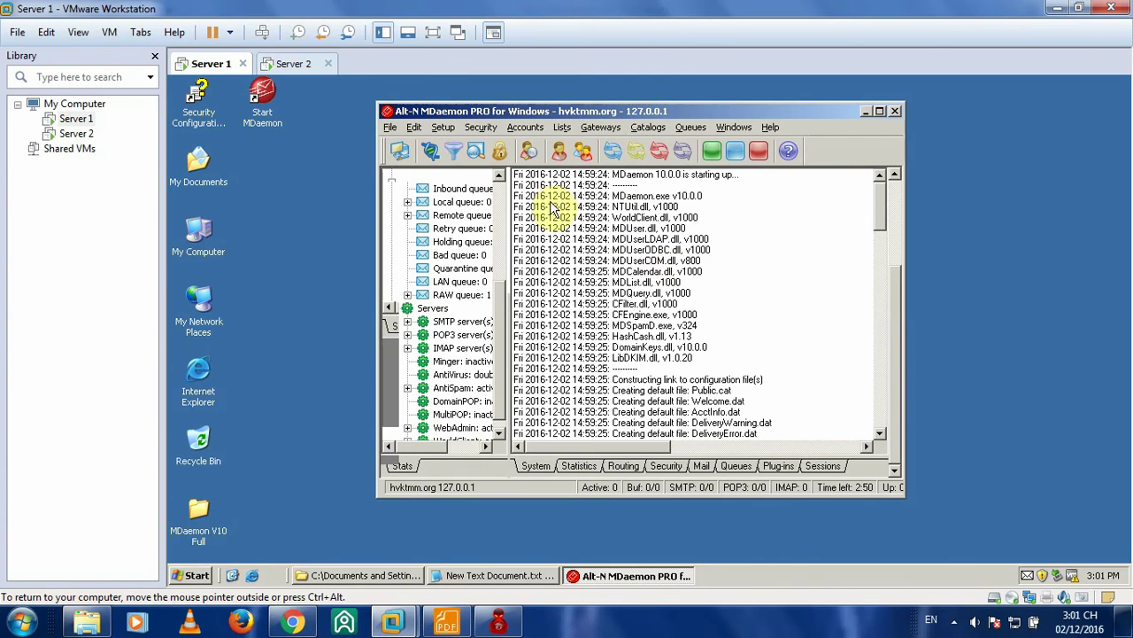
left_click_drag(898, 301, 901, 204)
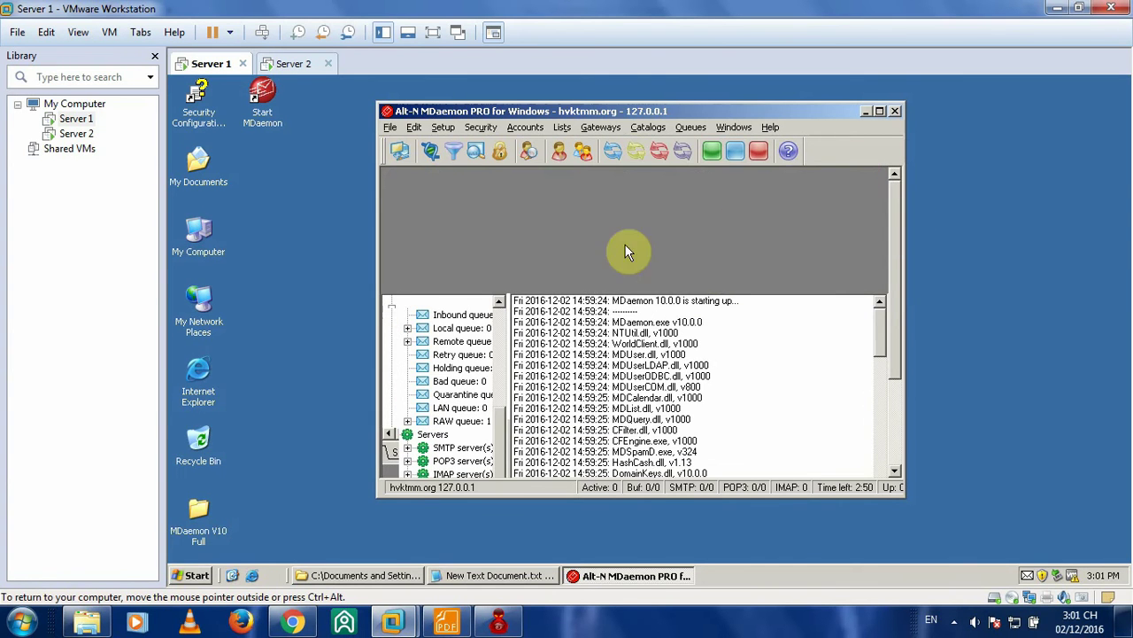
left_click(864, 111)
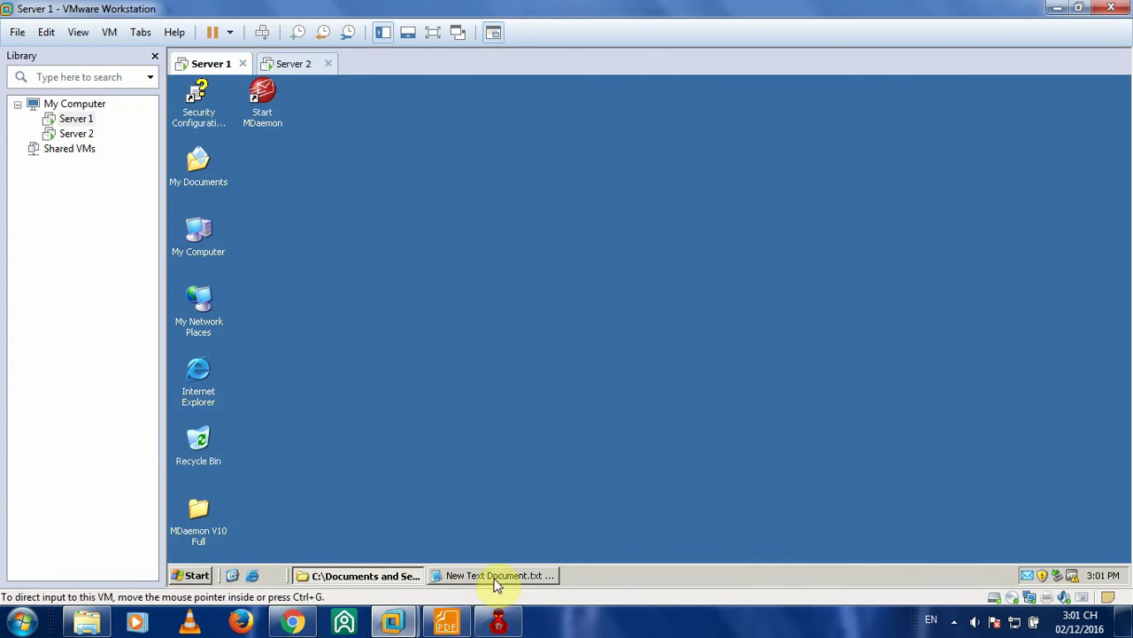
left_click(200, 575)
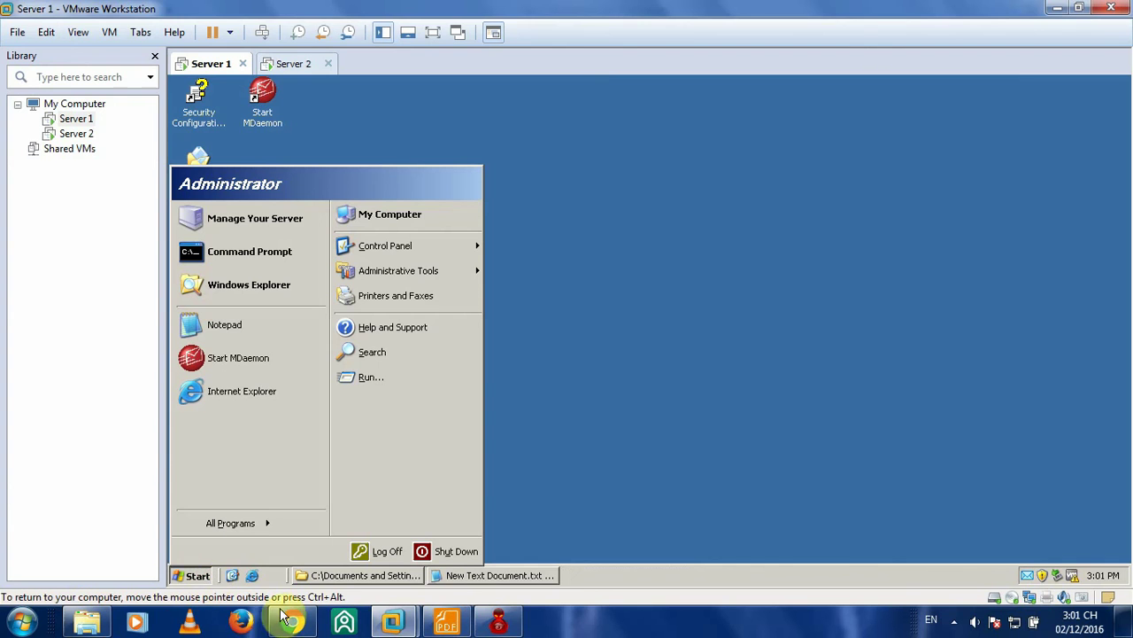
- Read pages 15–16 (Bước 6) of the lab guide on configuring Outlook Express for user1
left_click(446, 622)
scroll(600, 387, "down", 5)
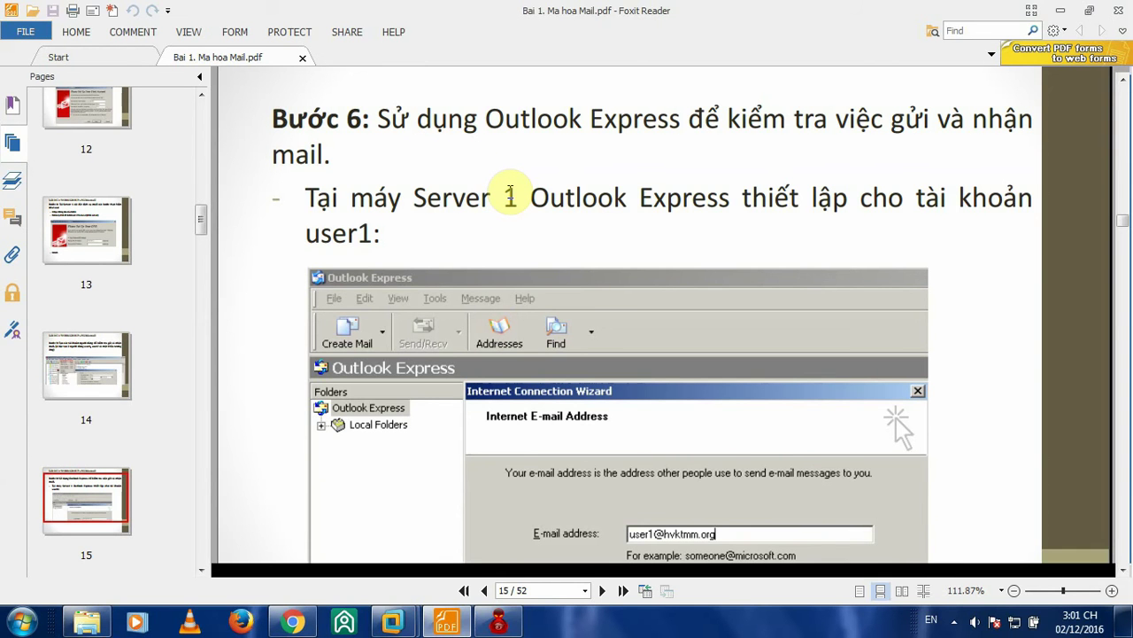
scroll(923, 159, "down", 3)
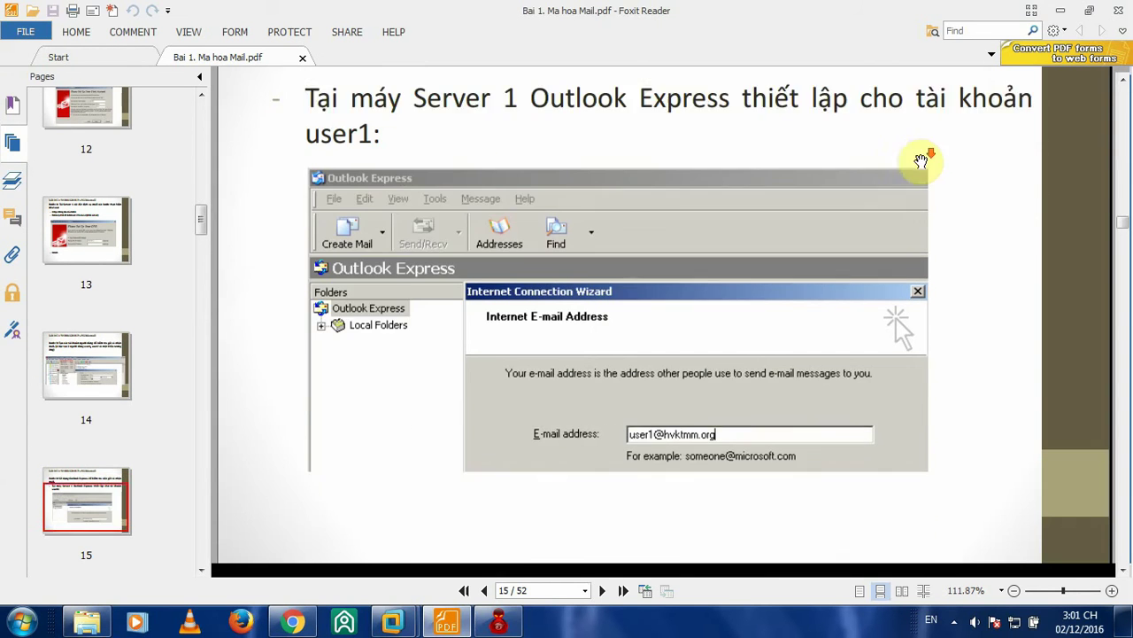
scroll(932, 155, "up", 3)
scroll(817, 177, "down", 1)
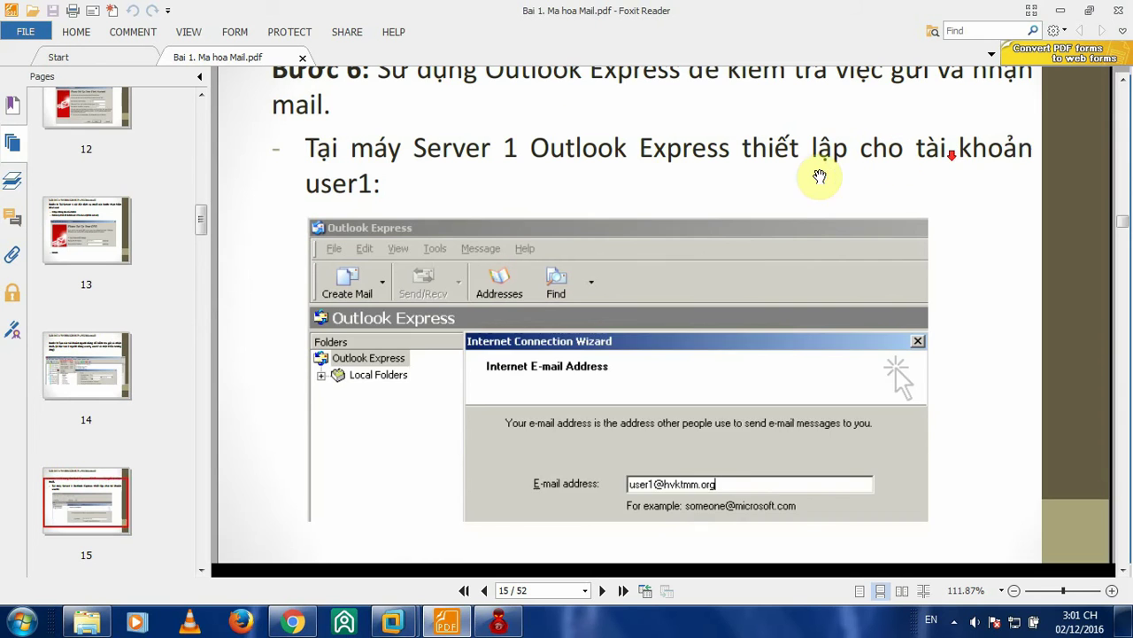
scroll(820, 174, "up", 1)
scroll(612, 177, "down", 2)
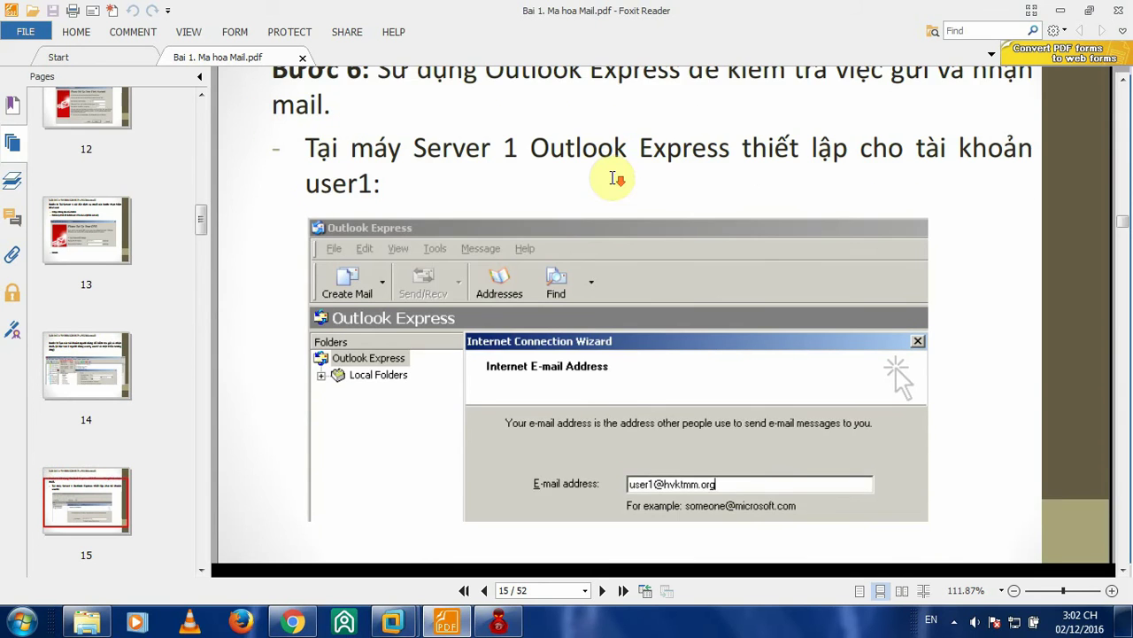
scroll(607, 177, "up", 1)
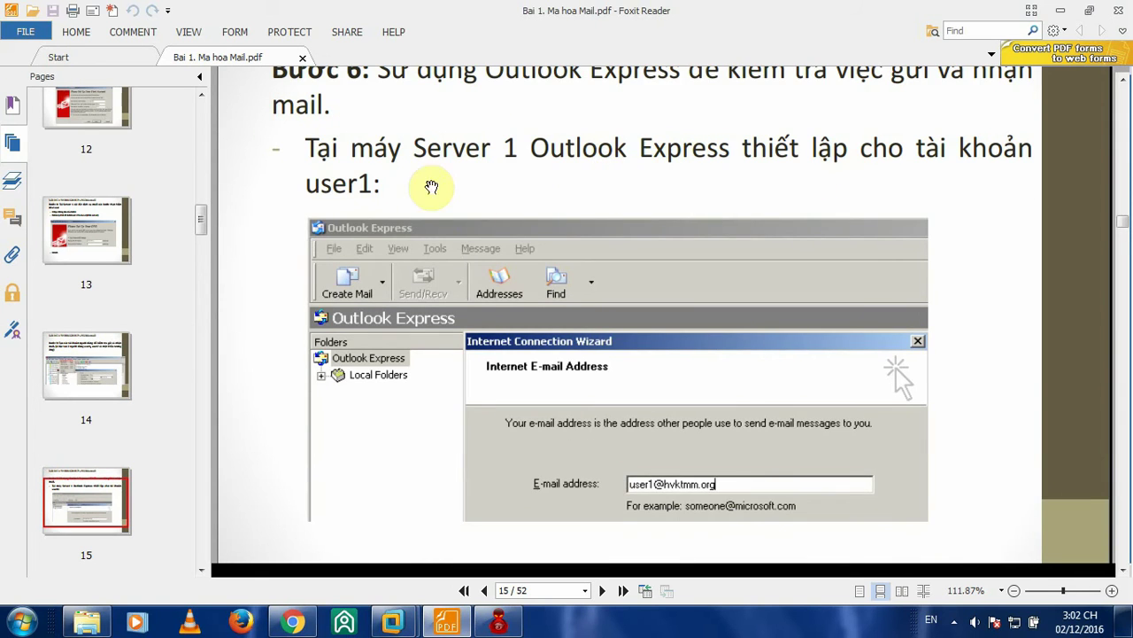
scroll(374, 182, "down", 7)
scroll(572, 154, "down", 3)
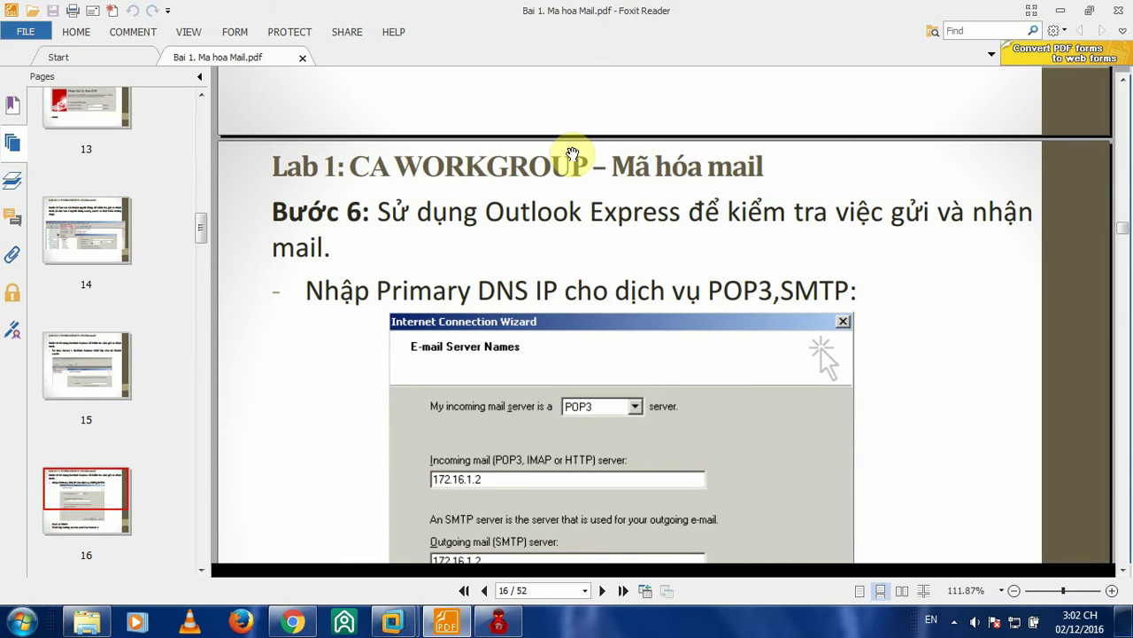
scroll(572, 154, "down", 1)
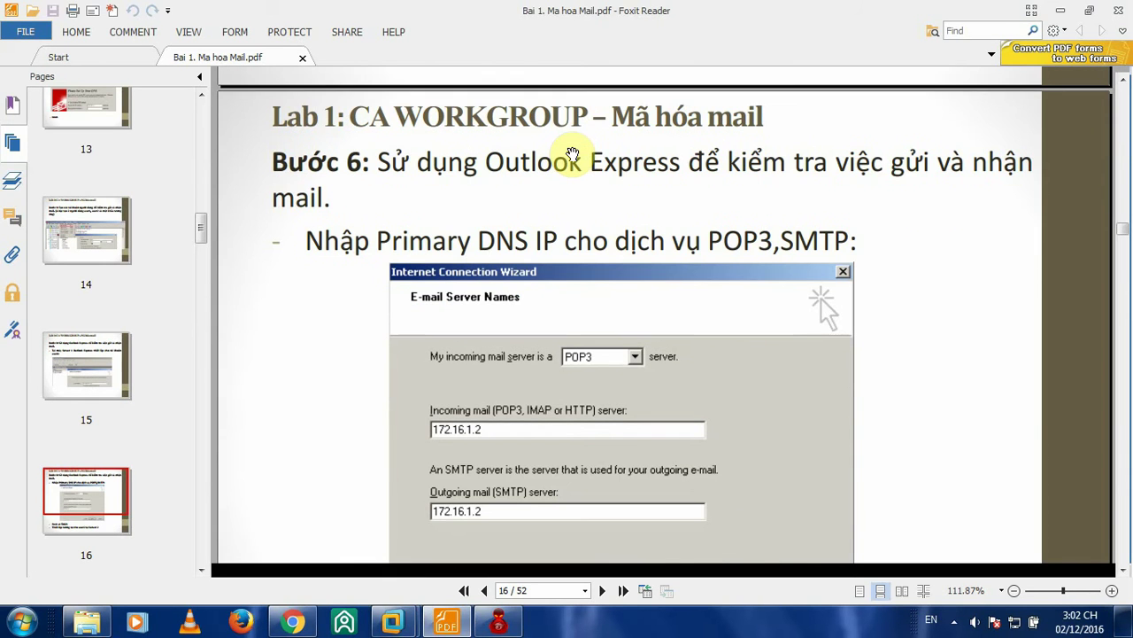
scroll(572, 154, "down", 1)
scroll(572, 154, "up", 10)
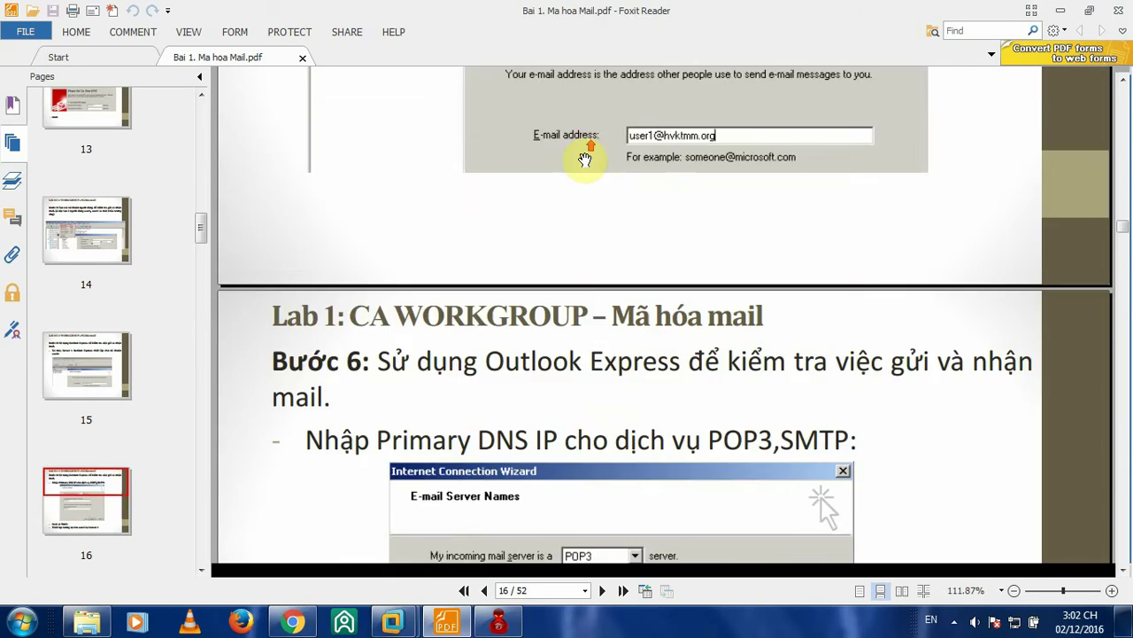
scroll(587, 168, "up", 3)
scroll(587, 183, "down", 1)
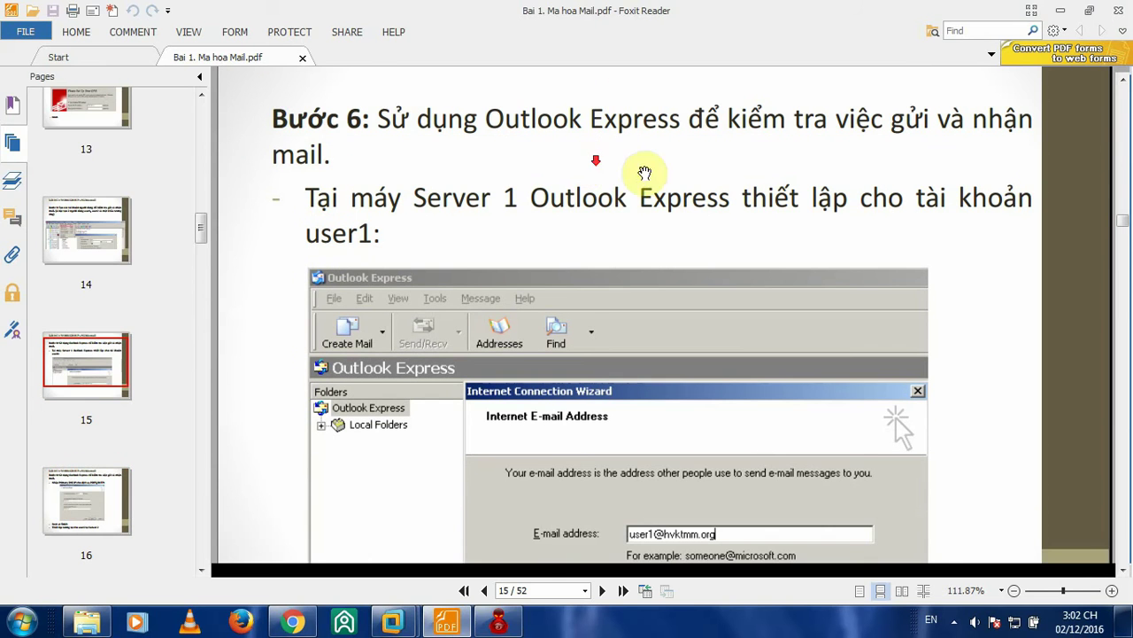
- On Server 1, send Outlook Express from the Start menu to the desktop as a shortcut
mouse_move(393, 625)
left_click(288, 534)
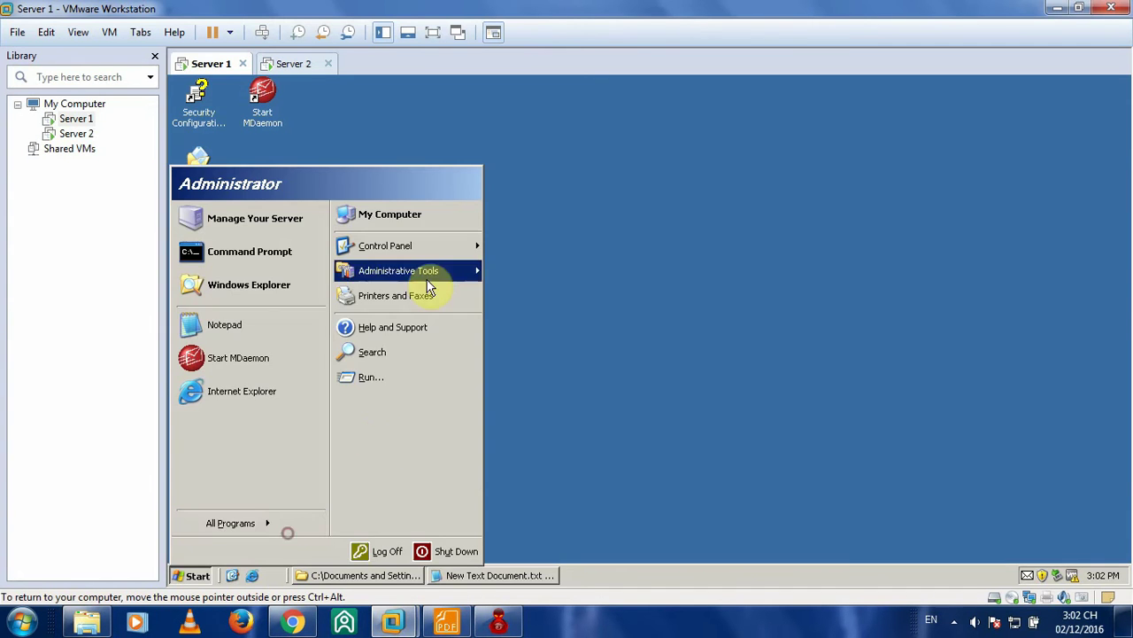
left_click(591, 306)
key("super")
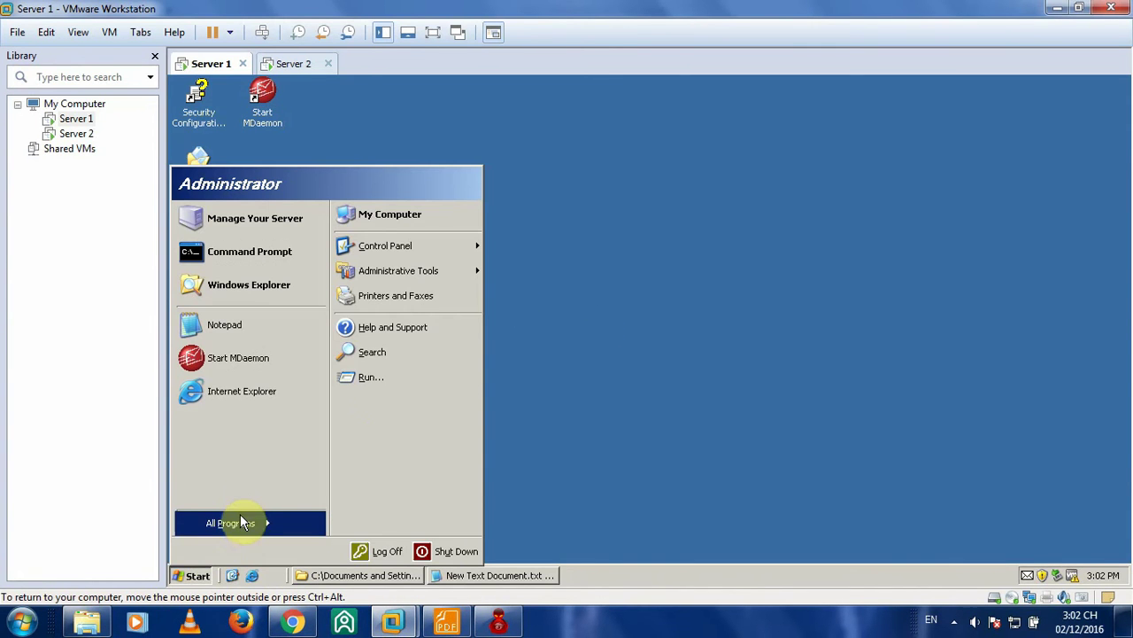
mouse_move(261, 534)
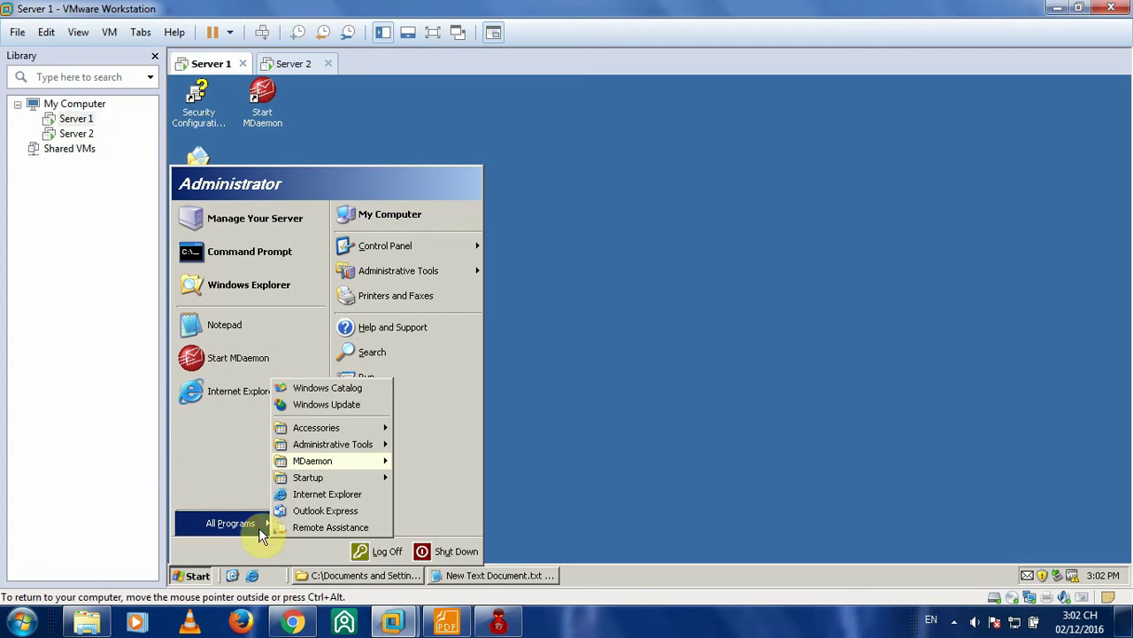
right_click(313, 512)
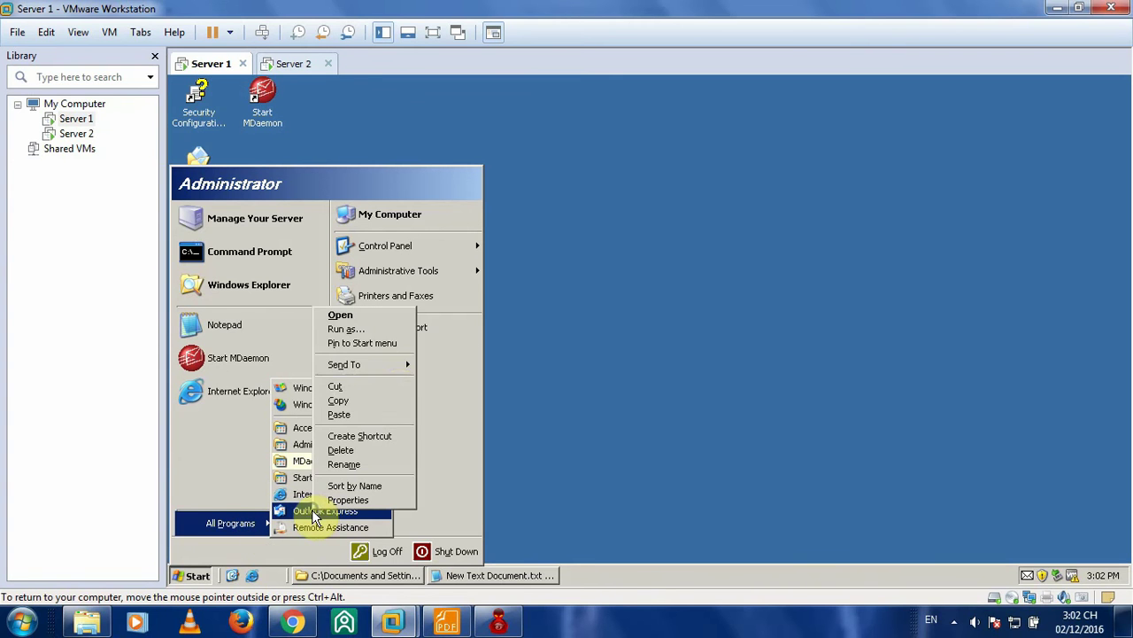
mouse_move(381, 367)
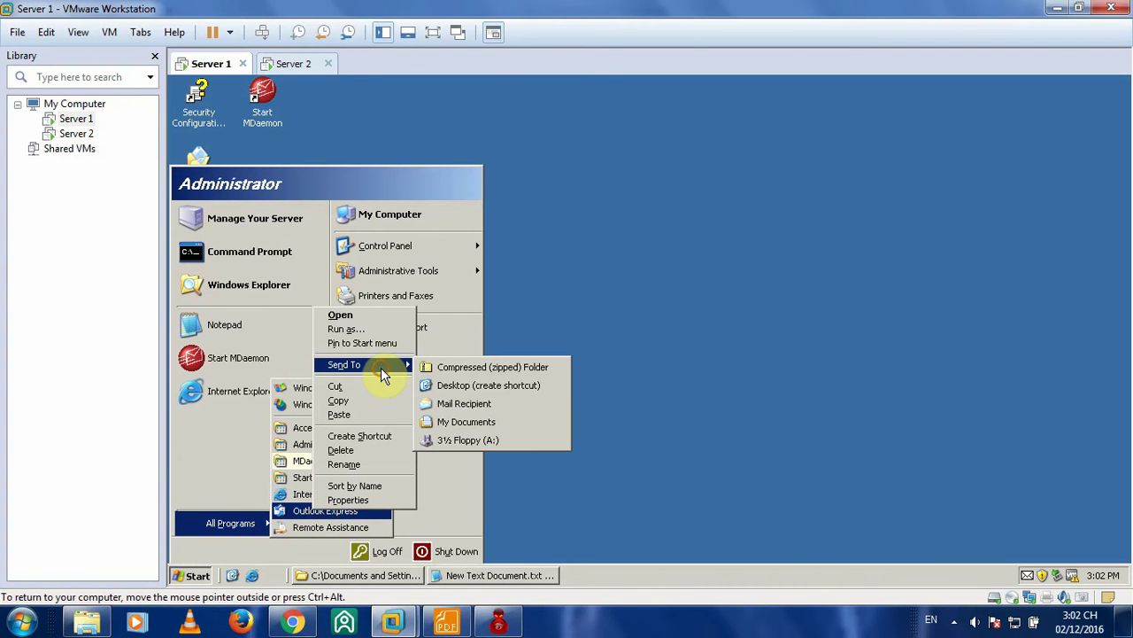
left_click(469, 387)
left_click(629, 239)
- Create the same Outlook Express desktop shortcut on Server 2, then launch Outlook Express on Server 1
left_click(293, 64)
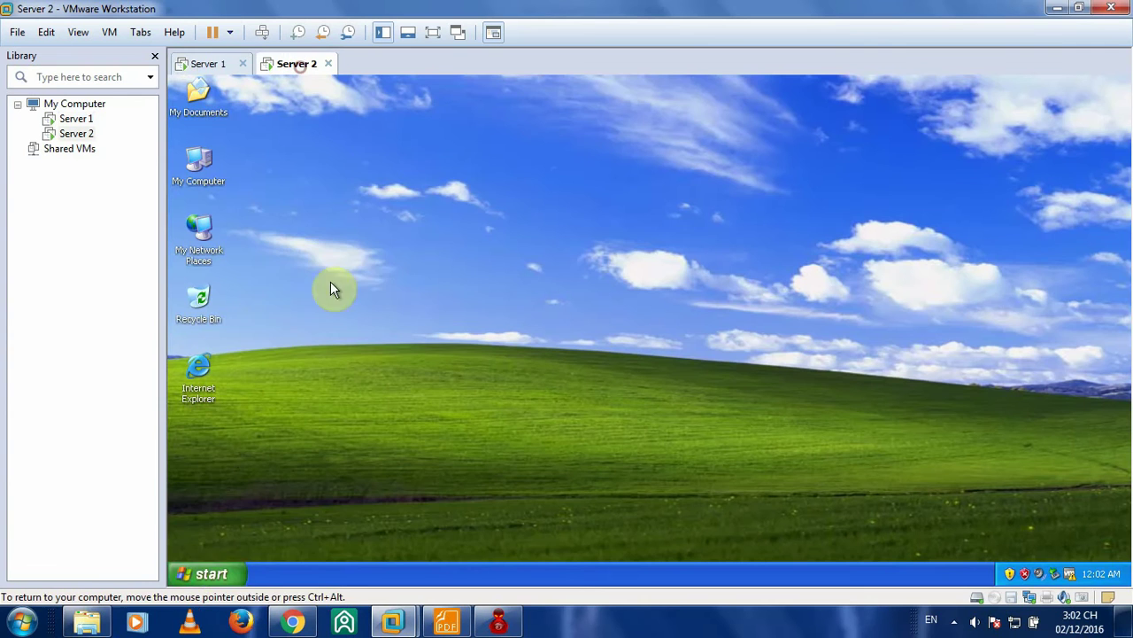
left_click(204, 573)
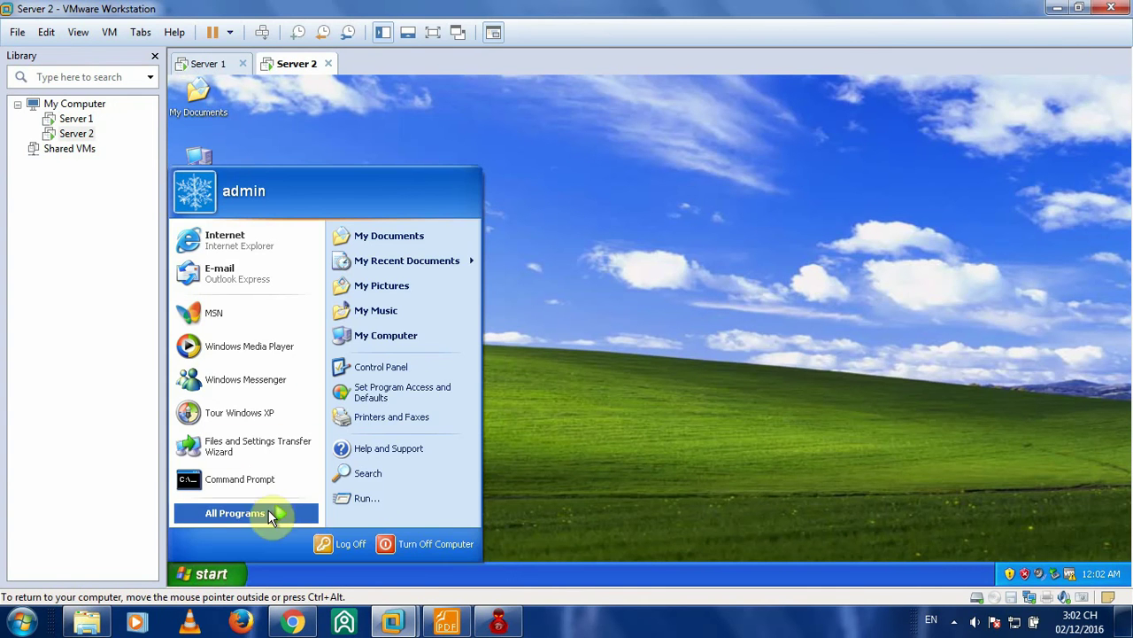
left_click(278, 510)
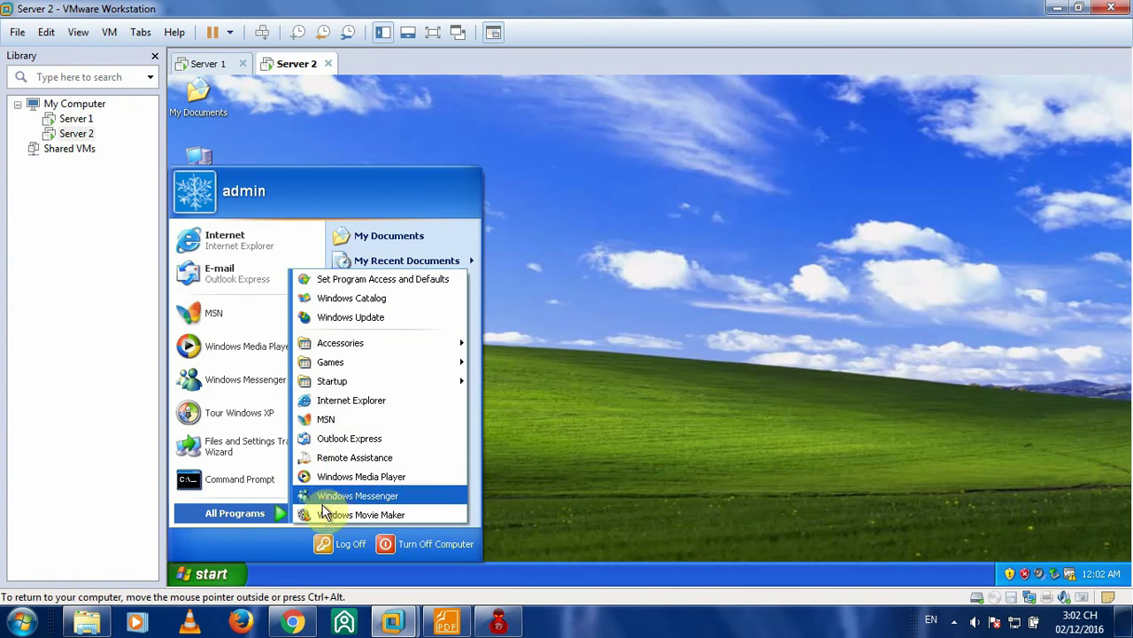
right_click(367, 441)
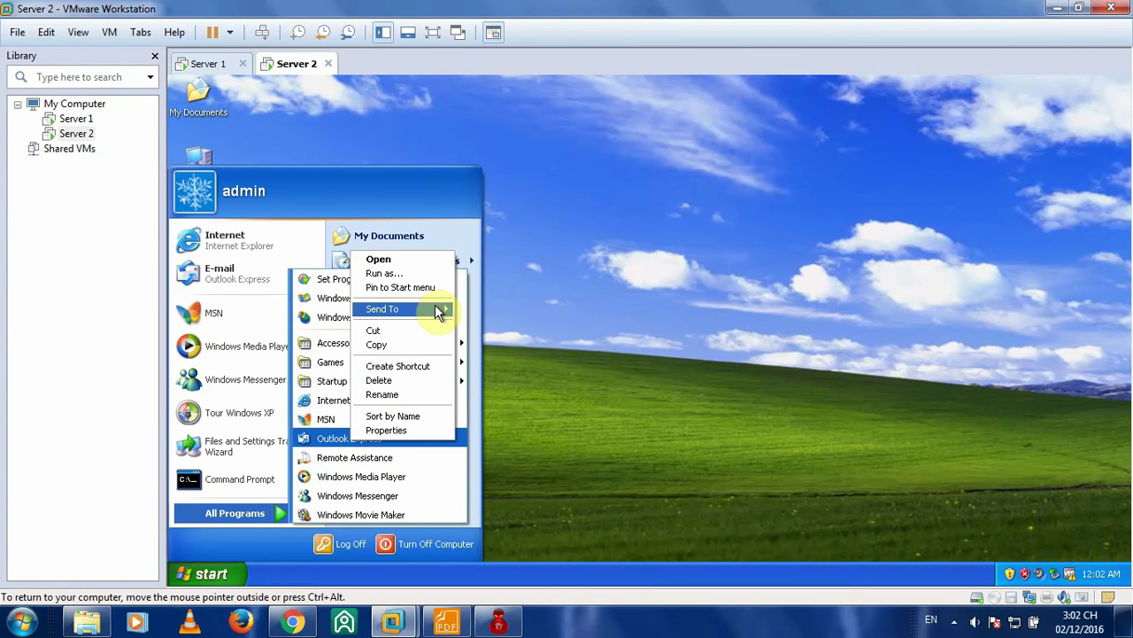
mouse_move(432, 308)
left_click(500, 330)
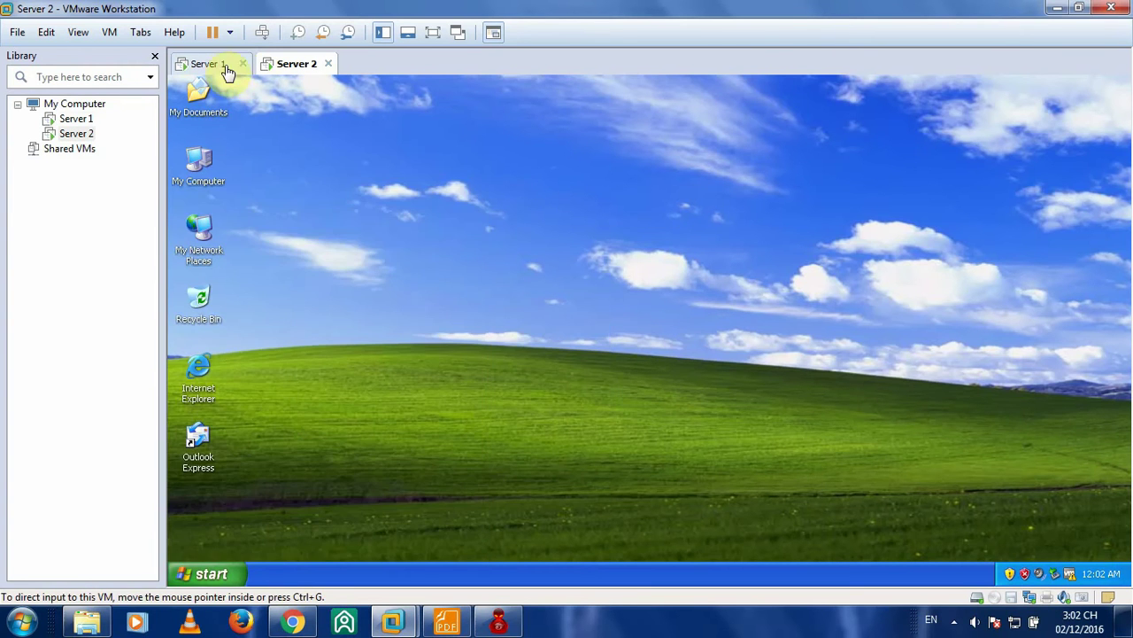
left_click(218, 65)
double_click(269, 172)
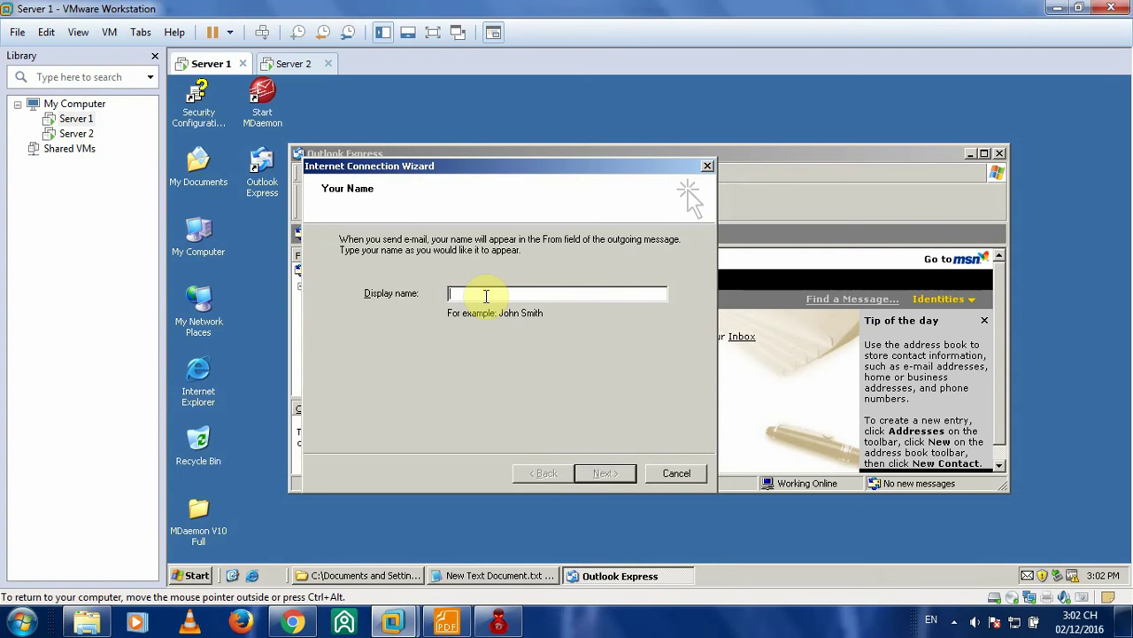
- Enter user1's display name and hvktmm.org e-mail address in the Internet Connection Wizard
type("User1")
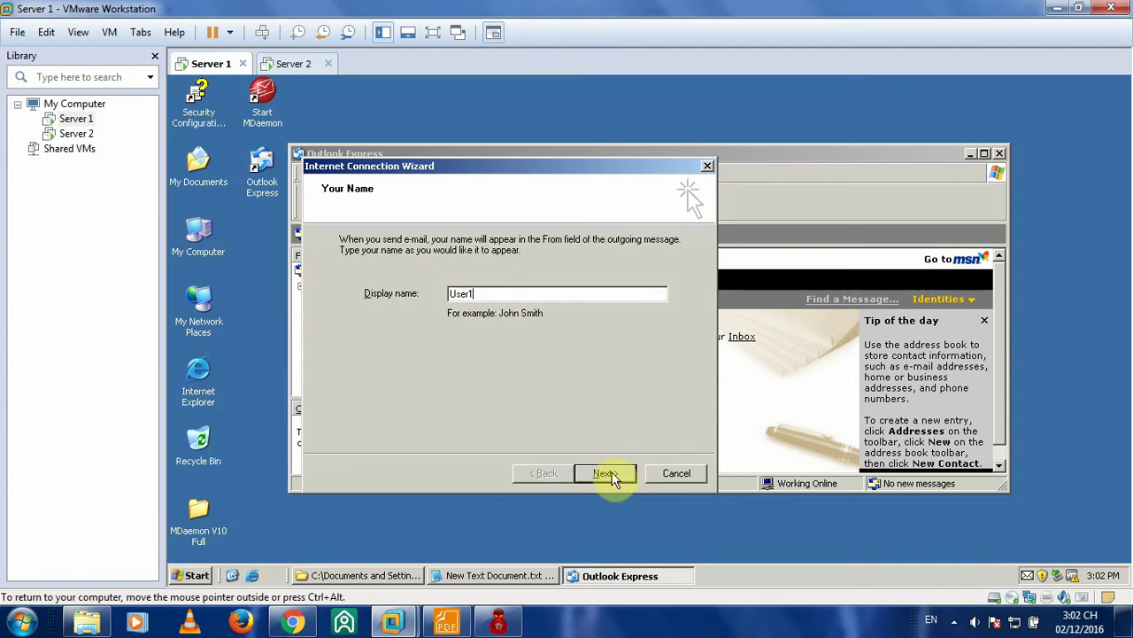
left_click(607, 474)
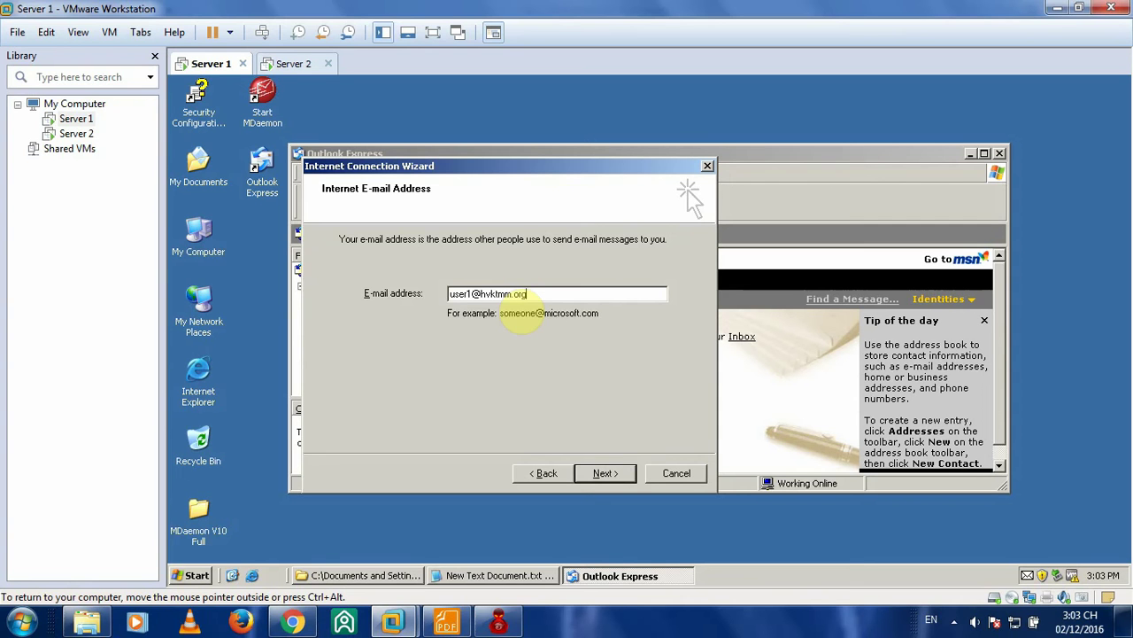
left_click(604, 473)
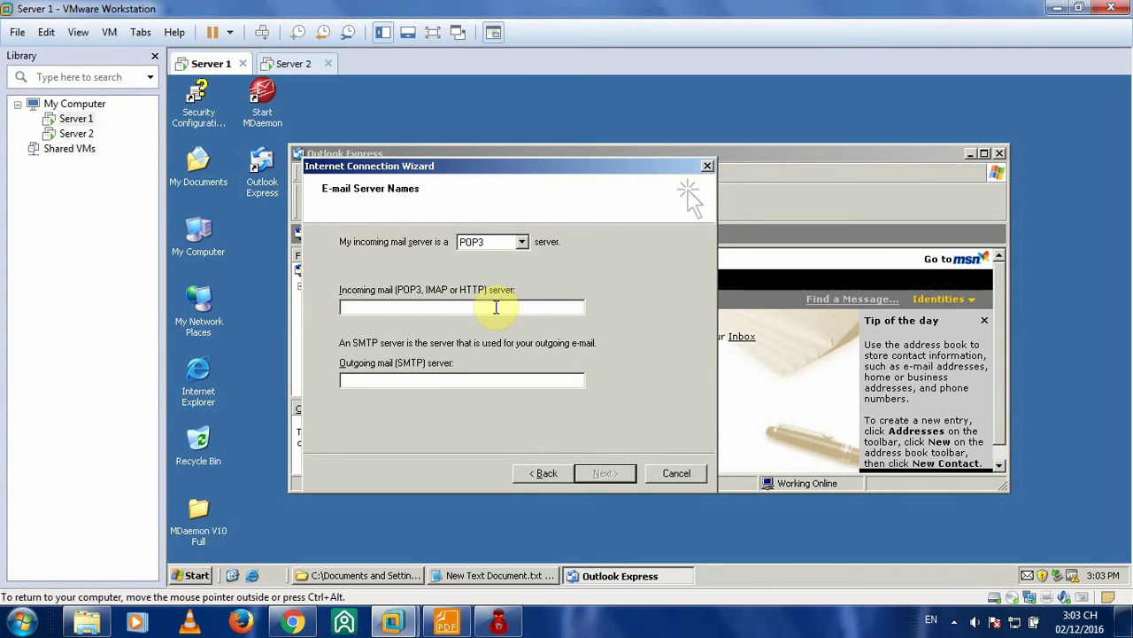
- Set POP3 and SMTP servers to 172.16.1.2, untick Remember password, and finish the wizard
type("172.16.1.2")
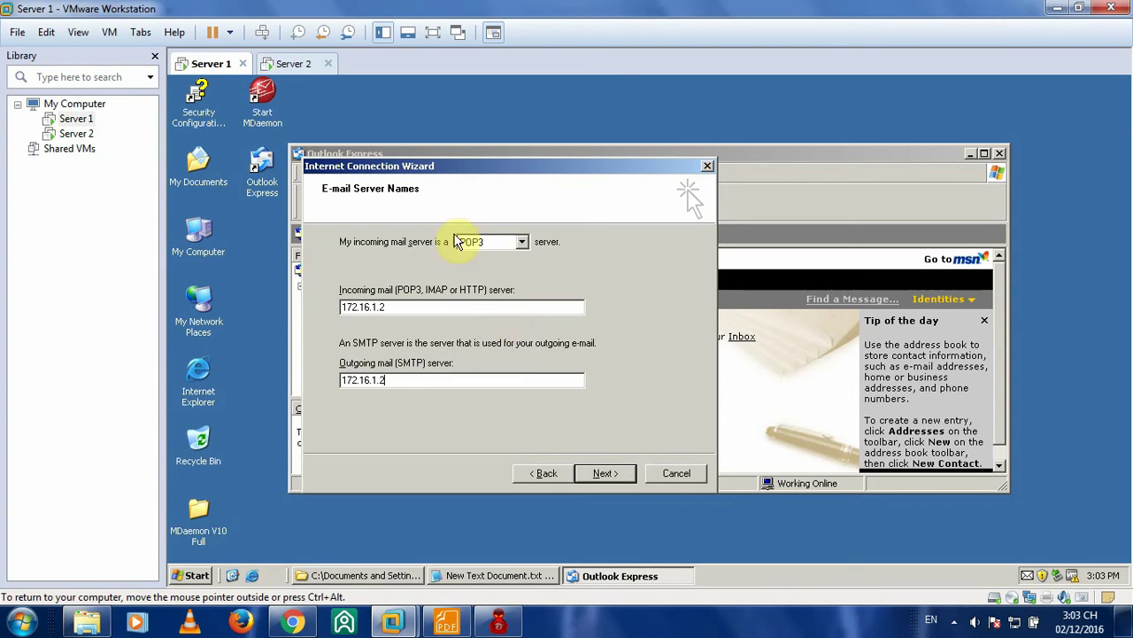
left_click_drag(426, 169, 434, 154)
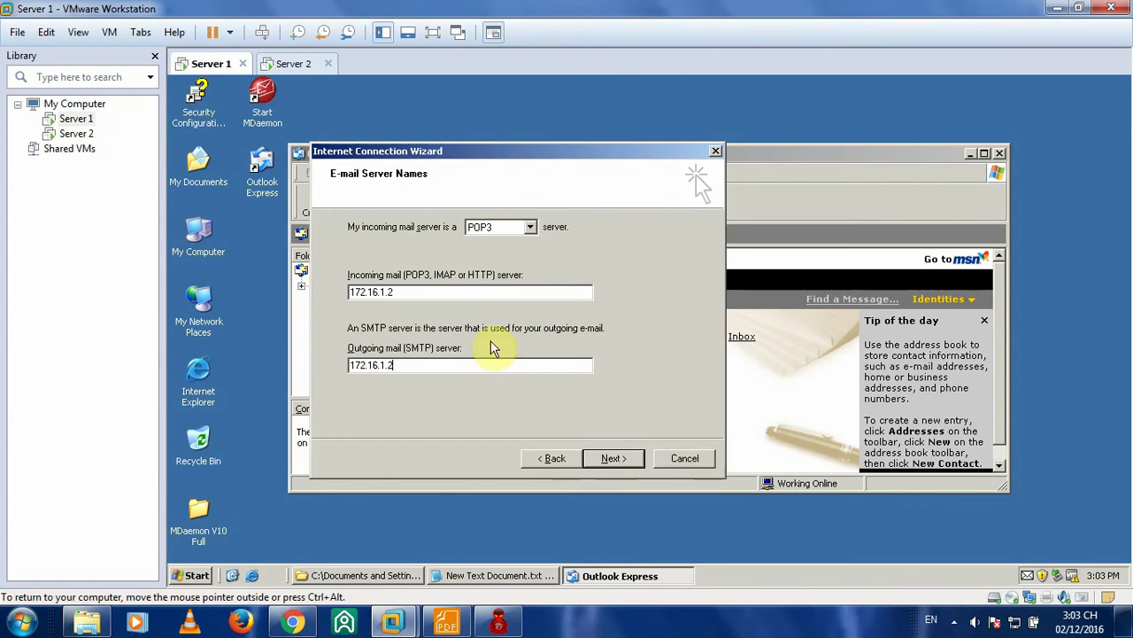
left_click(614, 458)
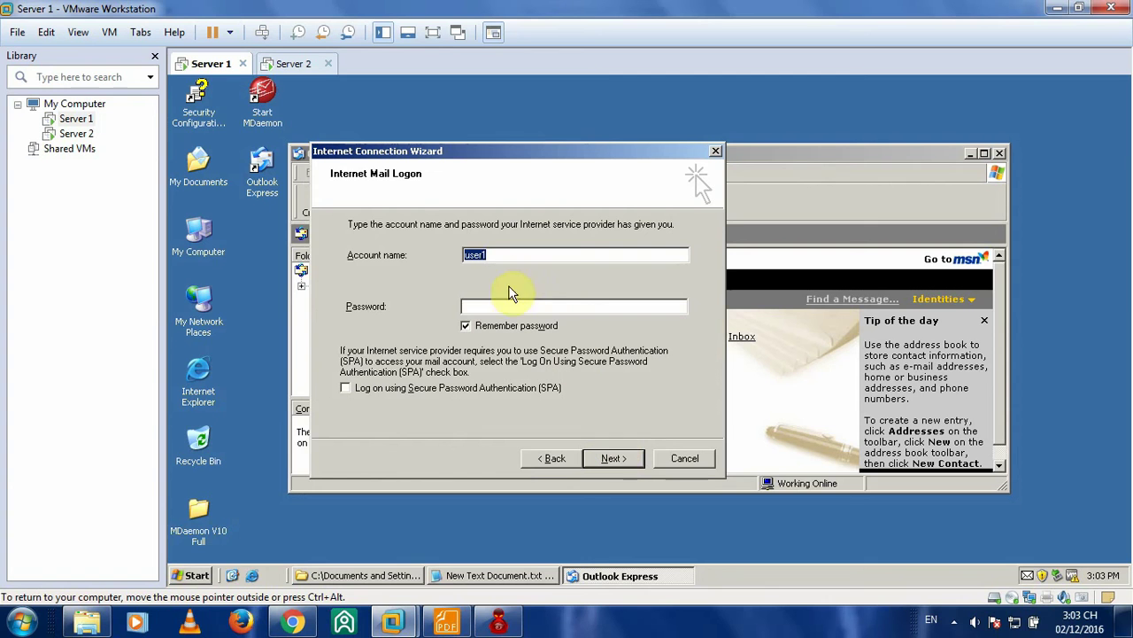
left_click(468, 325)
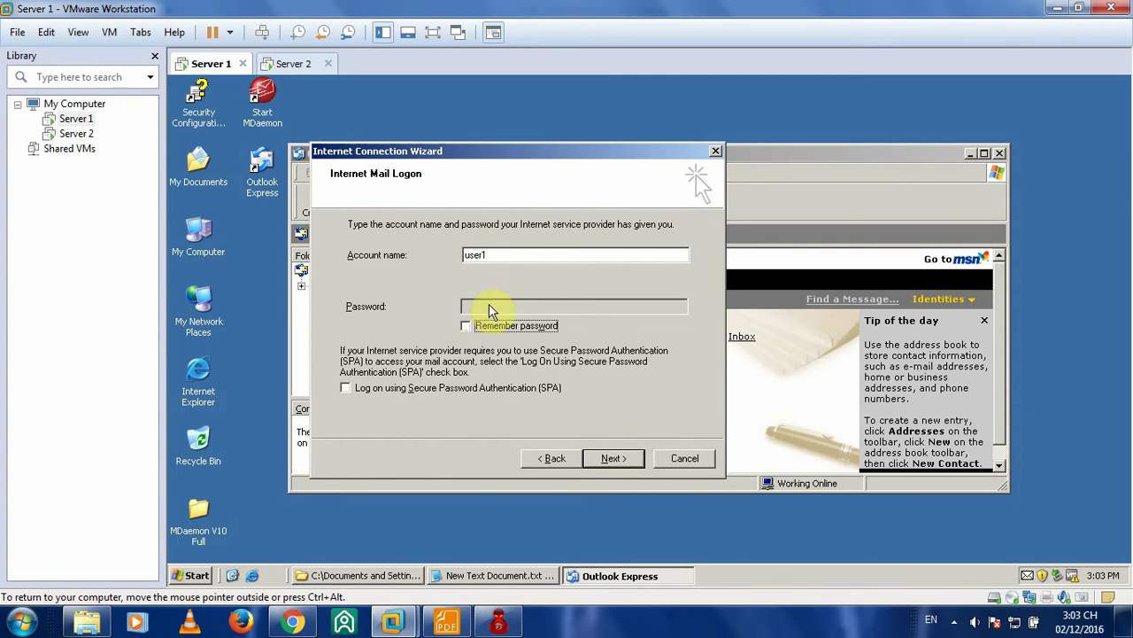
left_click(609, 458)
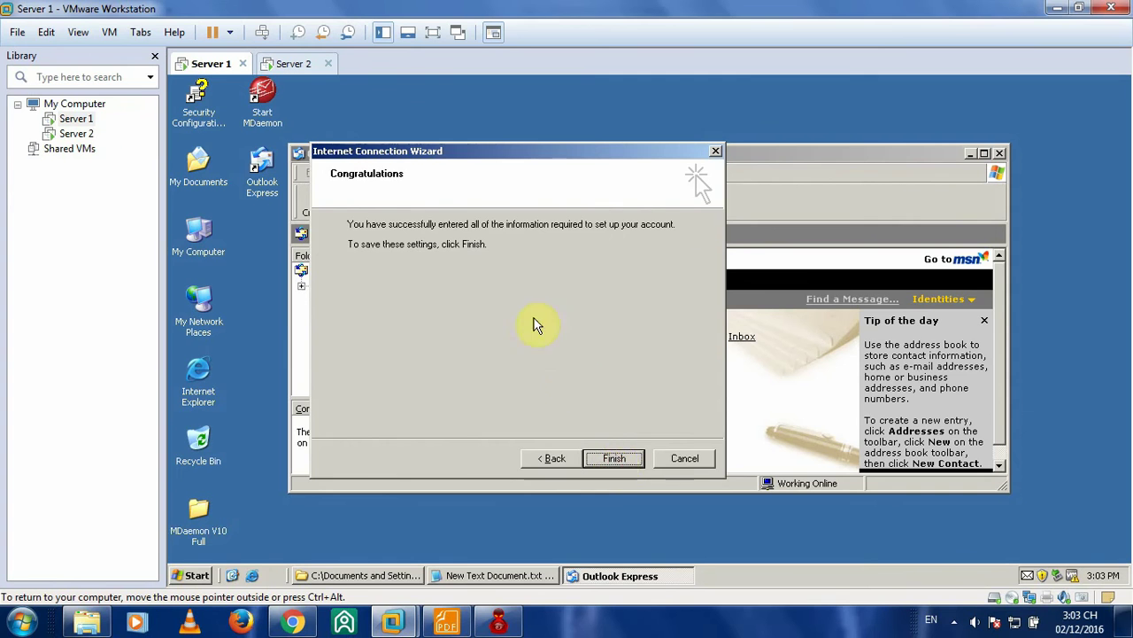
left_click(617, 458)
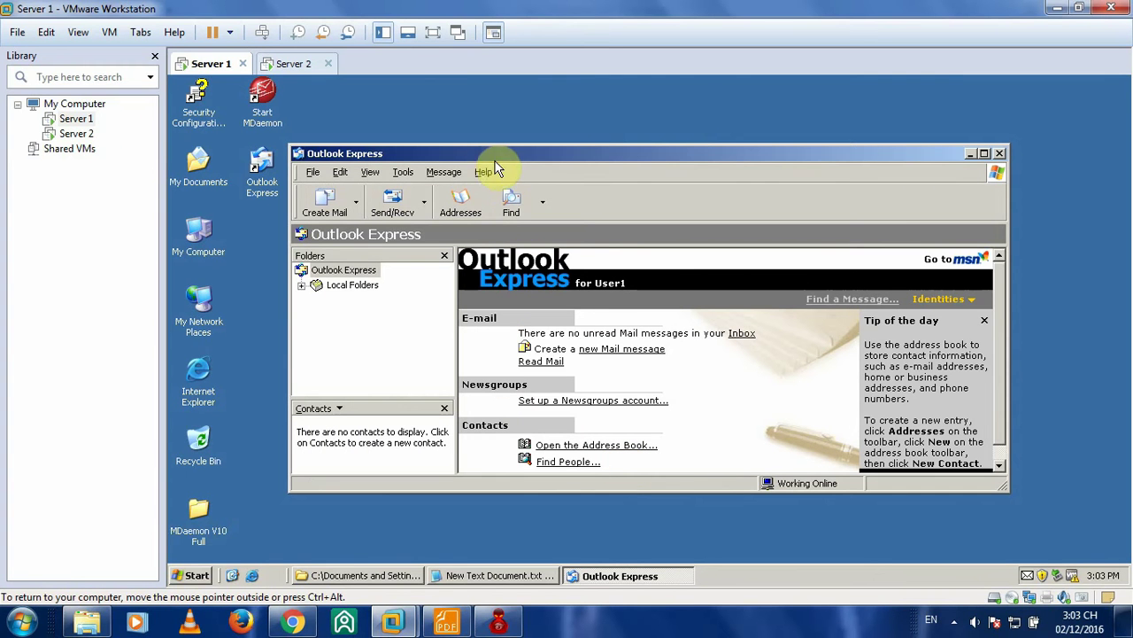
- Adjust the Outlook Express window, then switch to the Server 2 virtual machine
left_click_drag(489, 153, 485, 154)
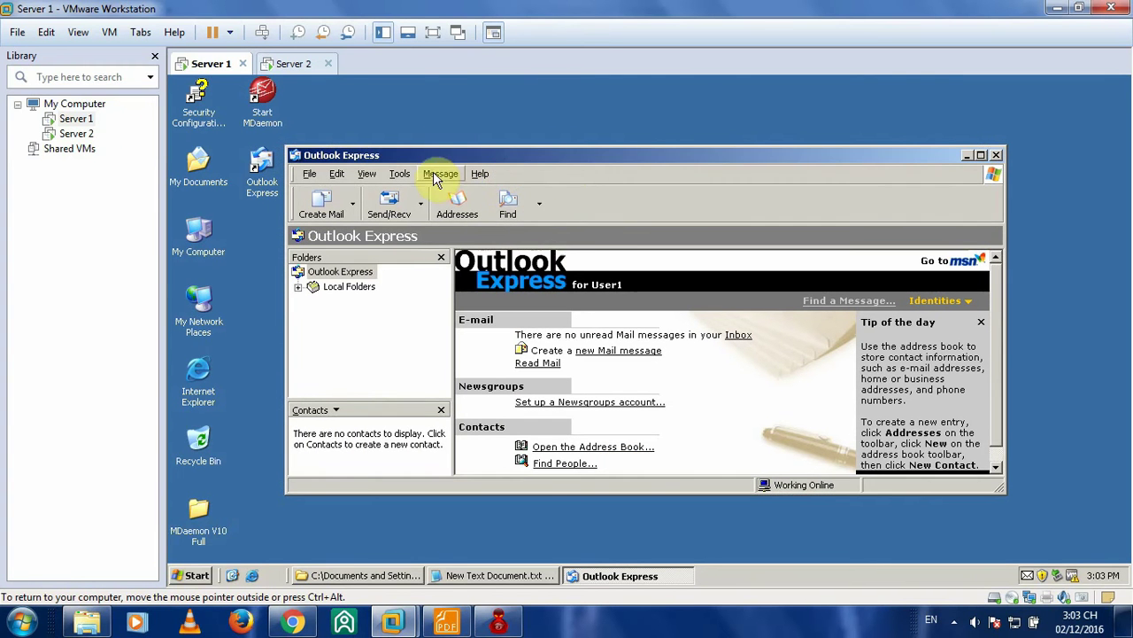
left_click(399, 173)
left_click(494, 155)
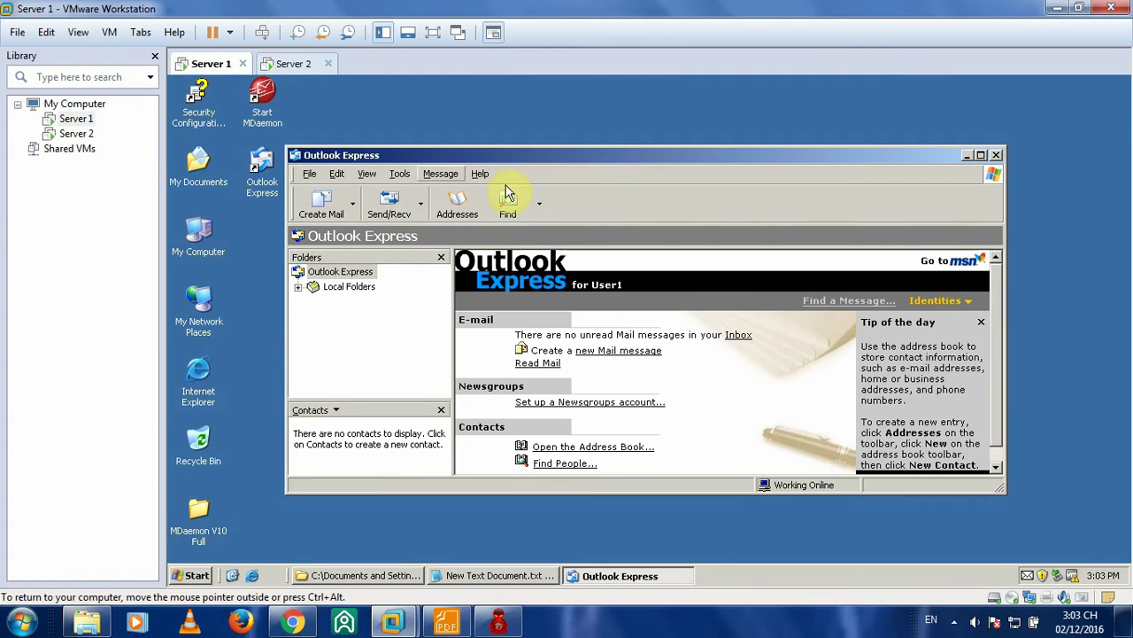
left_click(296, 63)
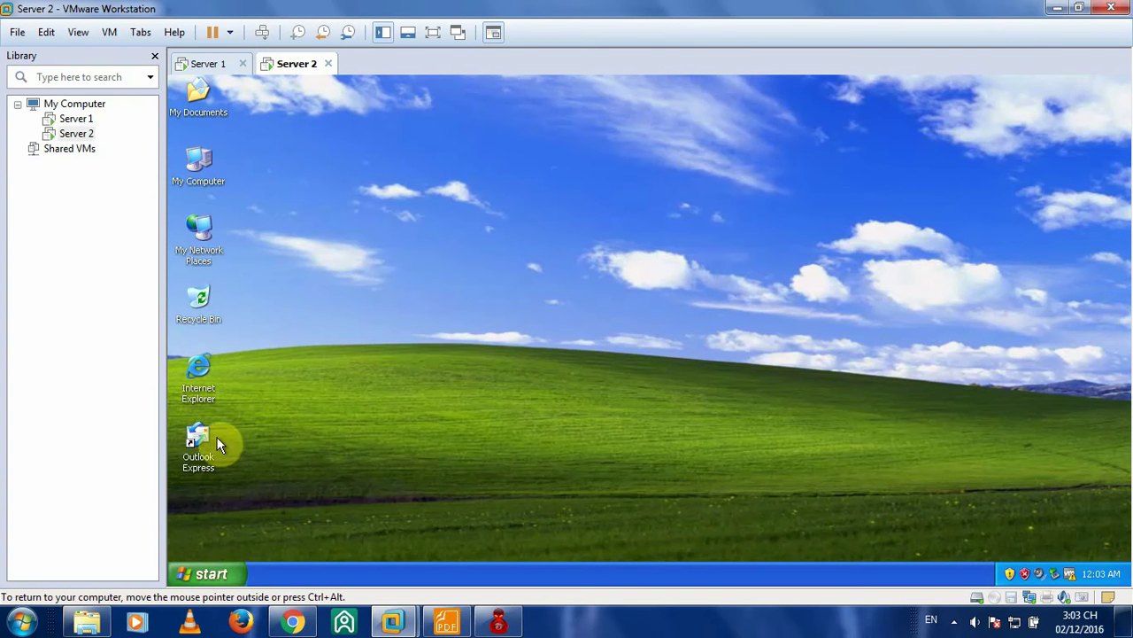
- Launch Outlook Express on Server 2 and enter the second user's display name and e-mail address
double_click(197, 447)
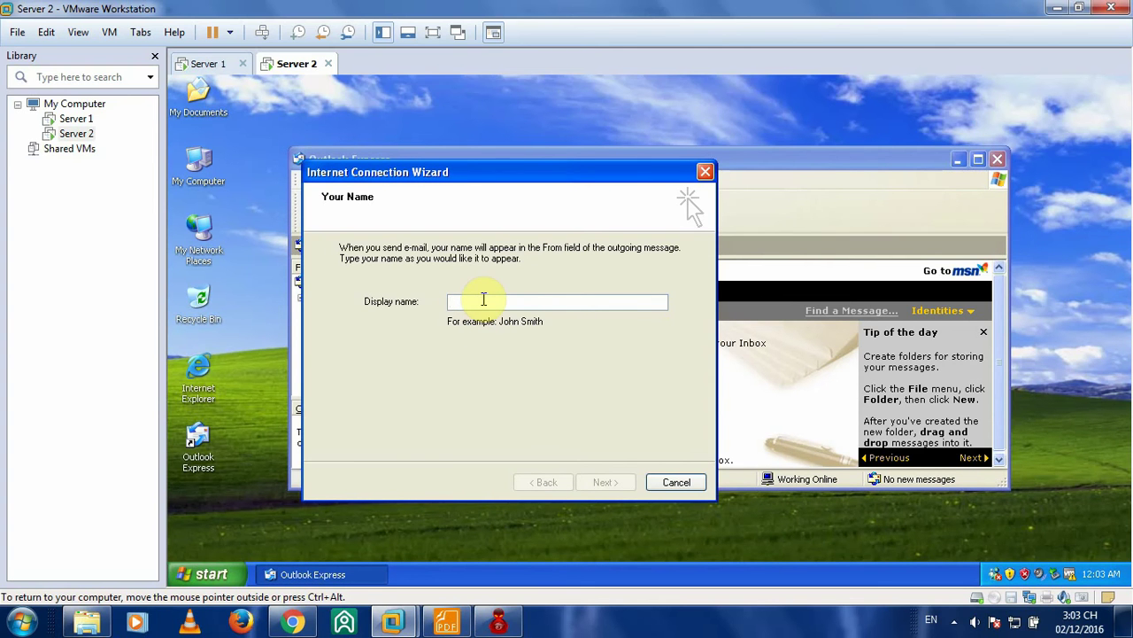
type("User2")
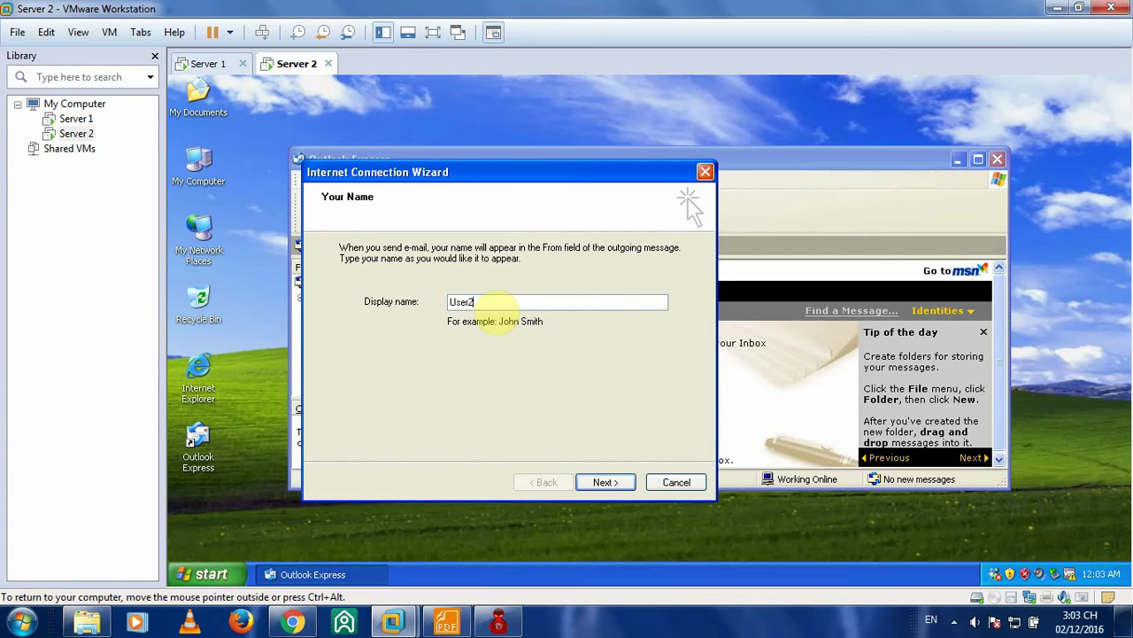
left_click(606, 482)
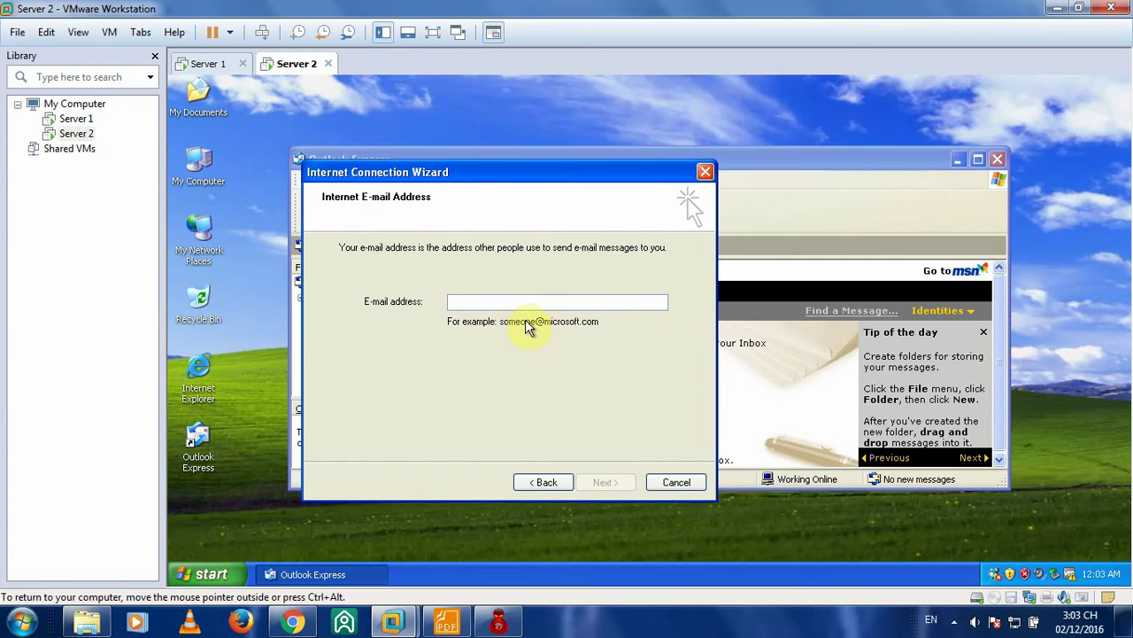
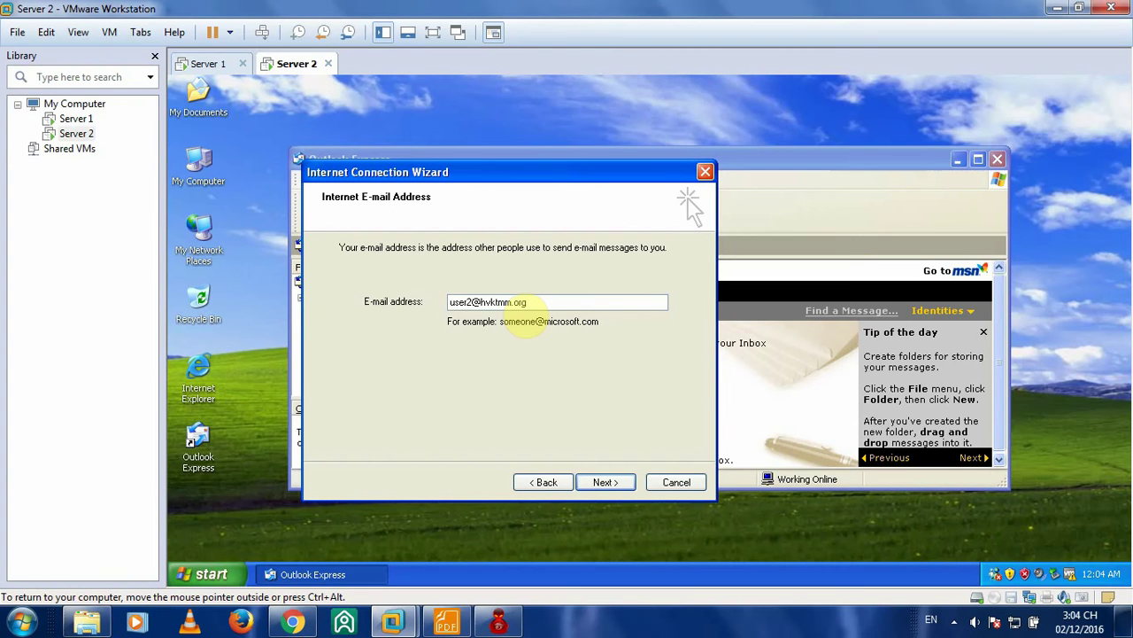
left_click(605, 482)
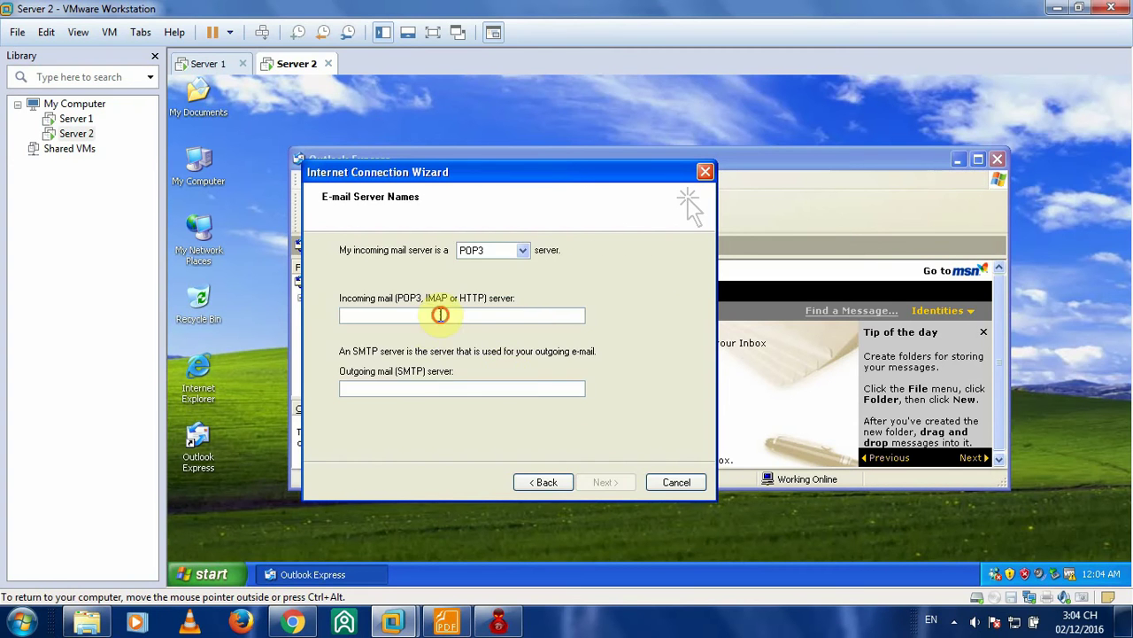
left_click(293, 622)
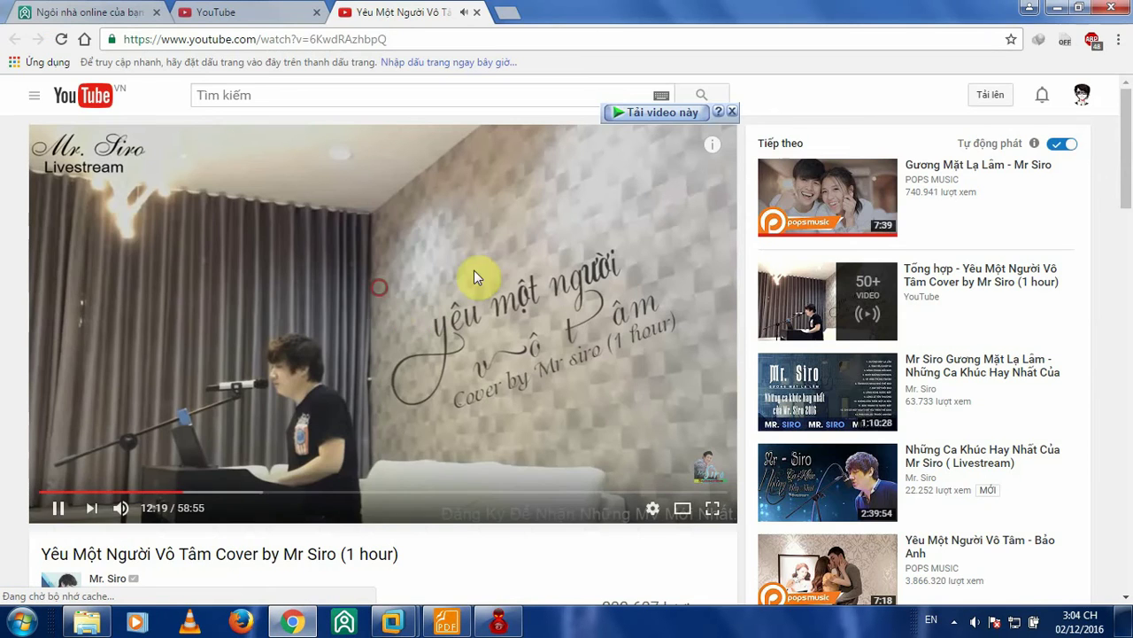
left_click(1057, 8)
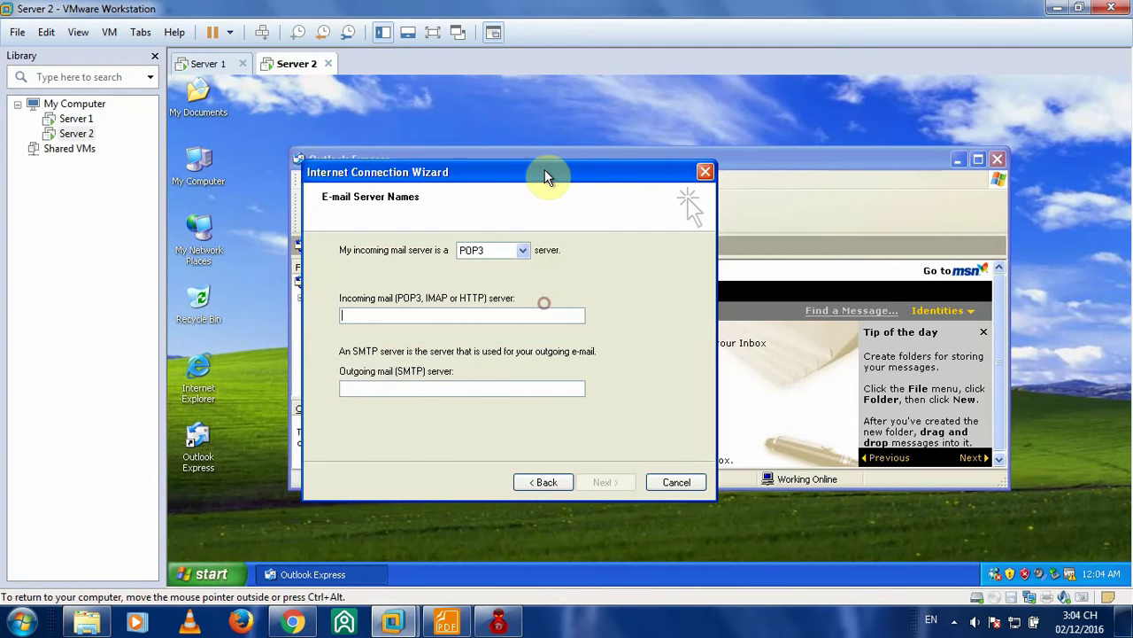
- Enter 172.16.1.2 as both the incoming and outgoing mail server
left_click_drag(546, 177, 728, 159)
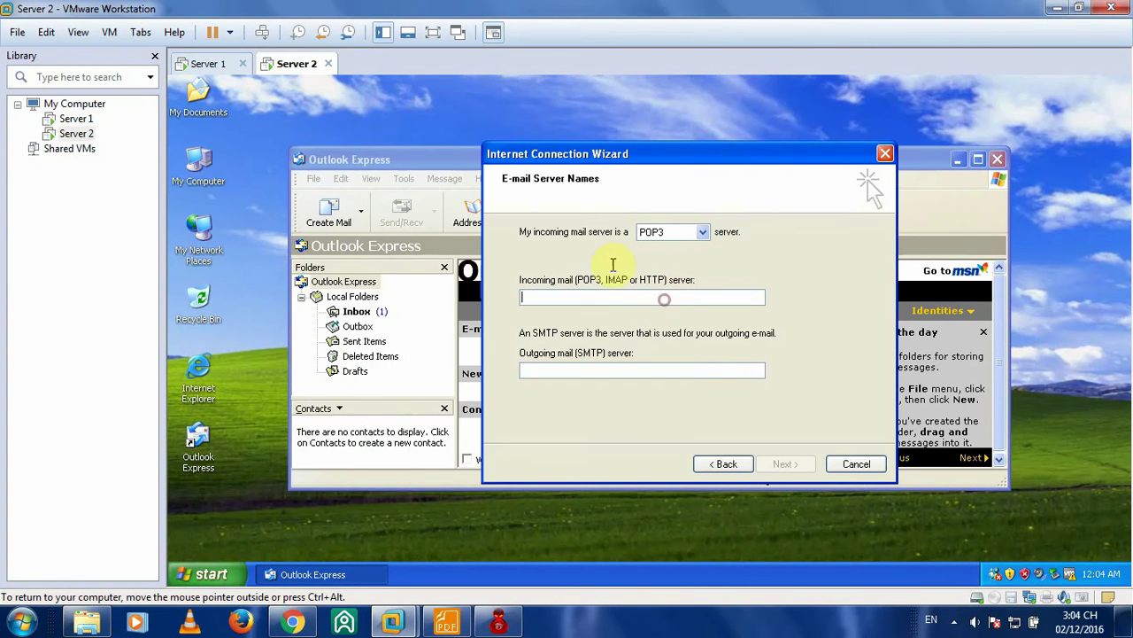
left_click(204, 227)
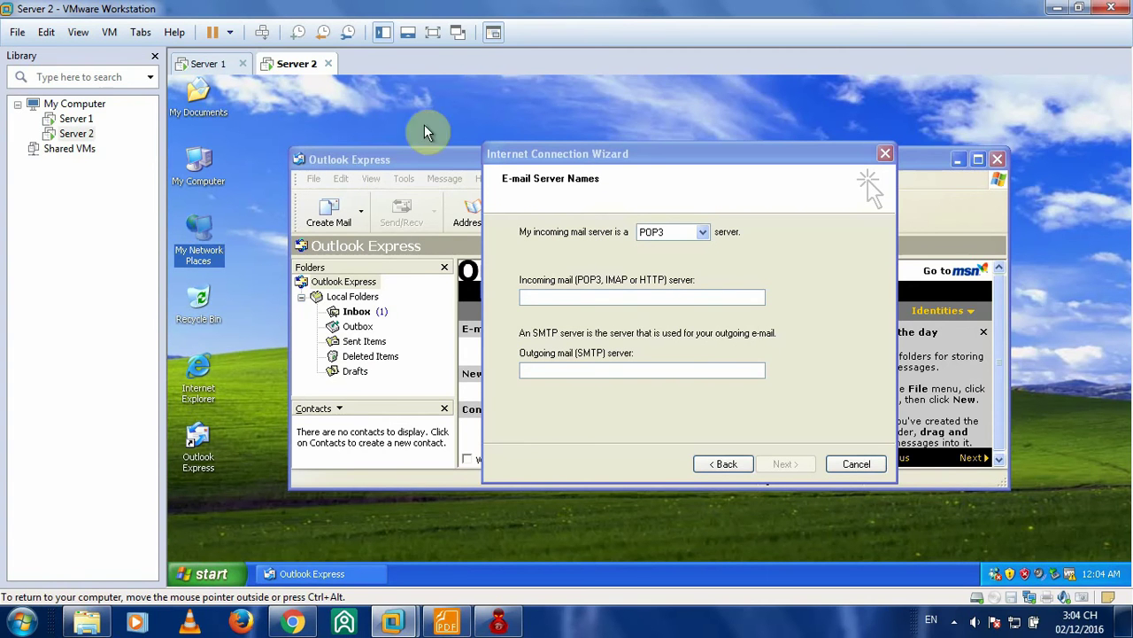
left_click(610, 299)
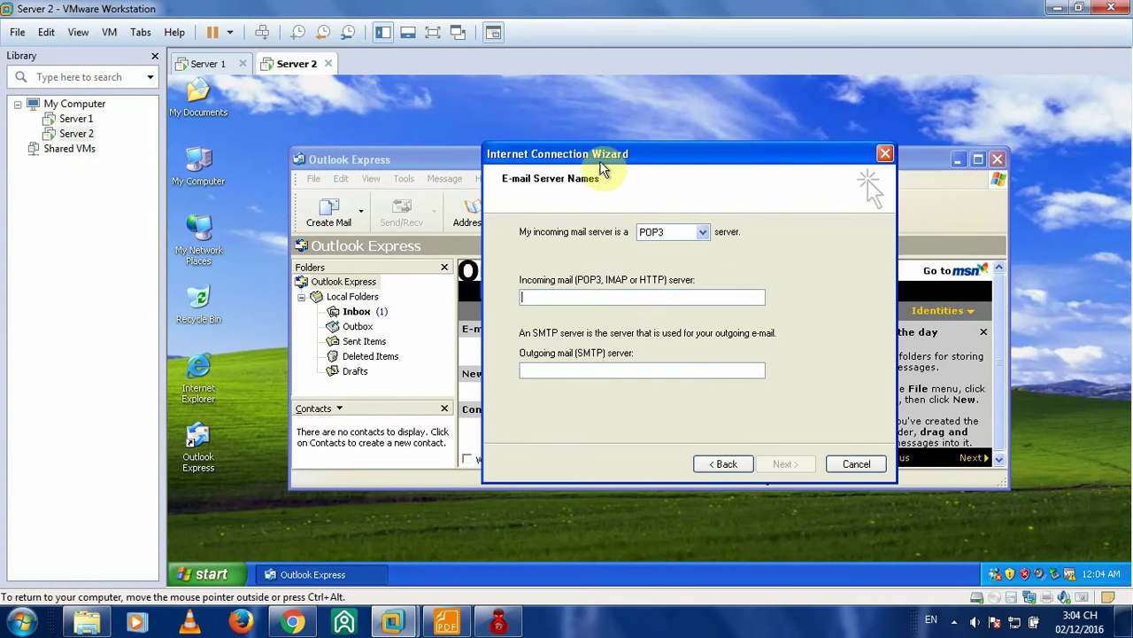
left_click_drag(599, 157, 587, 157)
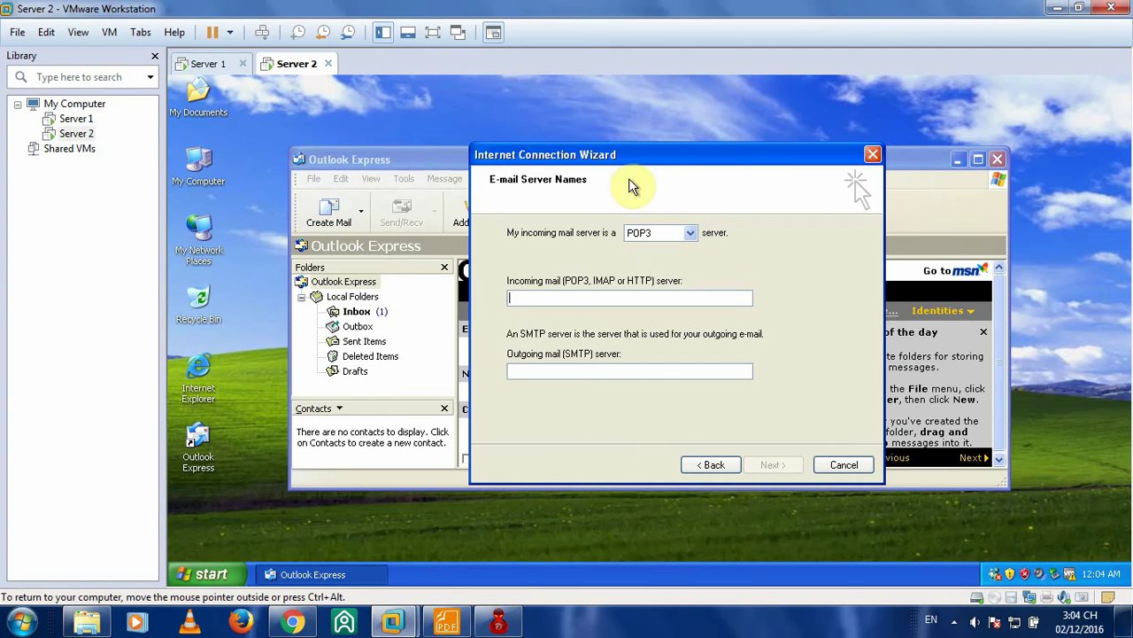
left_click(660, 166)
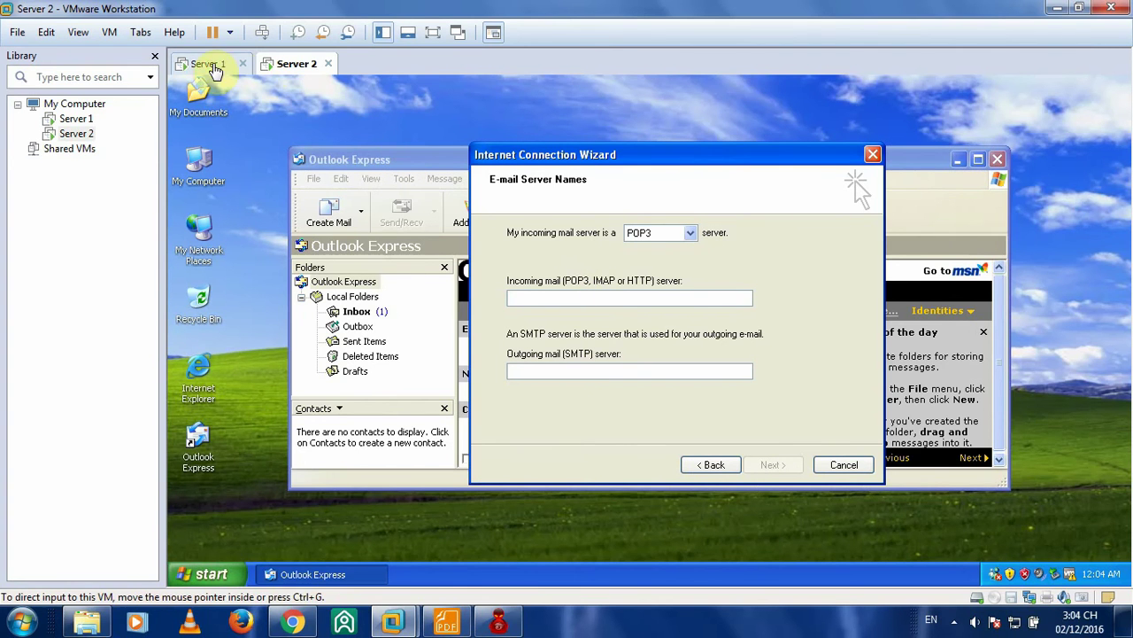
left_click(592, 299)
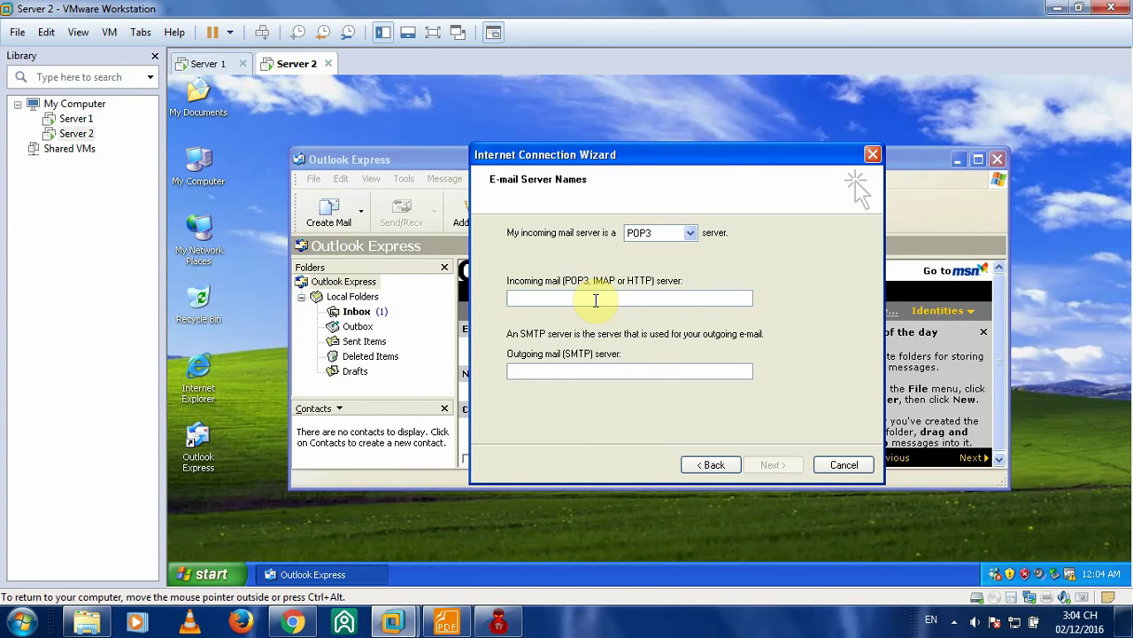
type("172.16.1.2")
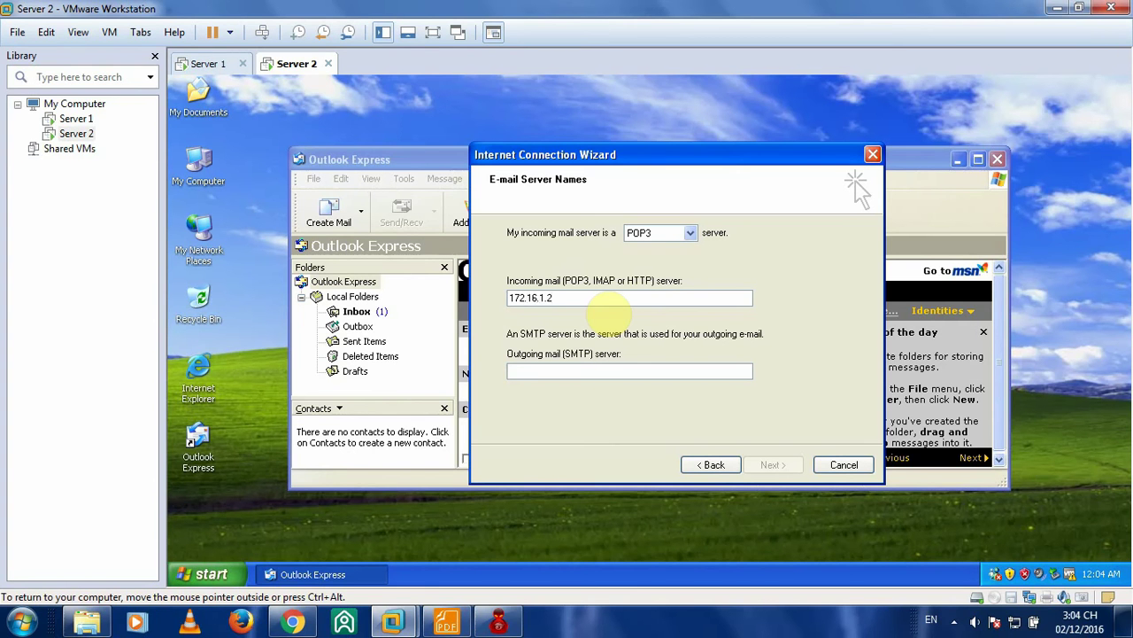
type("172.16.1.2")
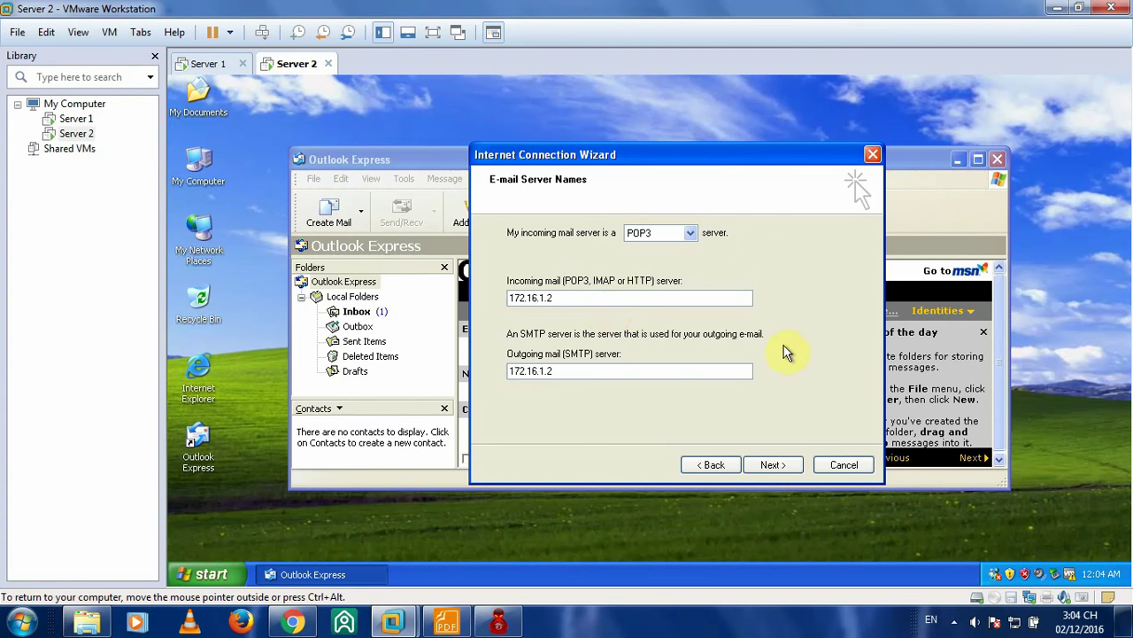
- Turn off Remember password, finish the account, and return to Server 1
left_click(784, 466)
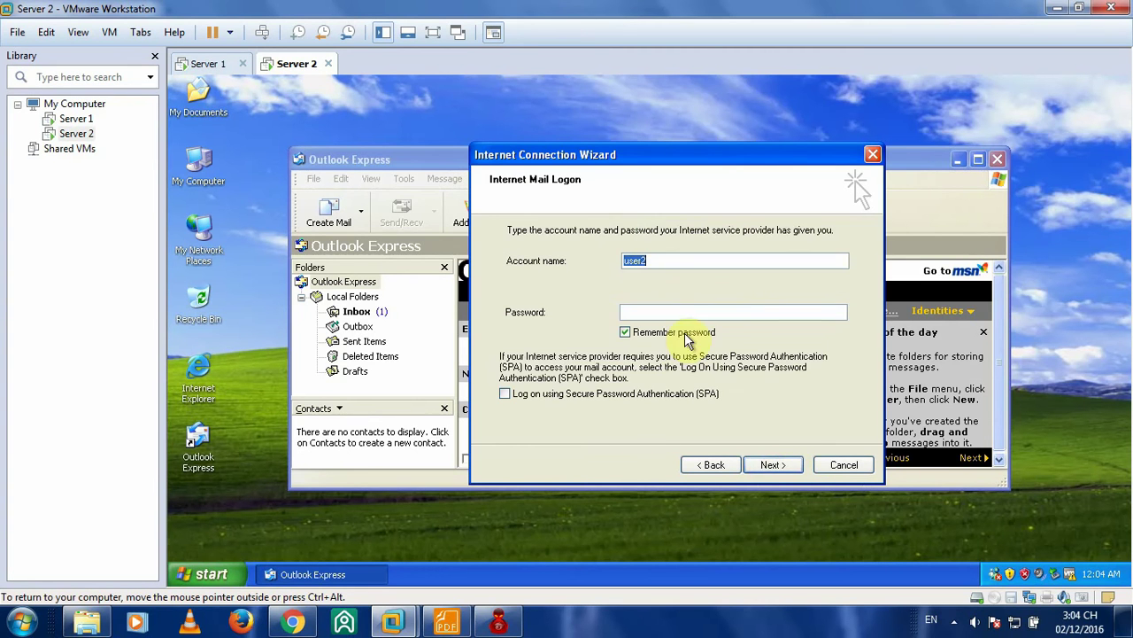
left_click(626, 331)
left_click(768, 465)
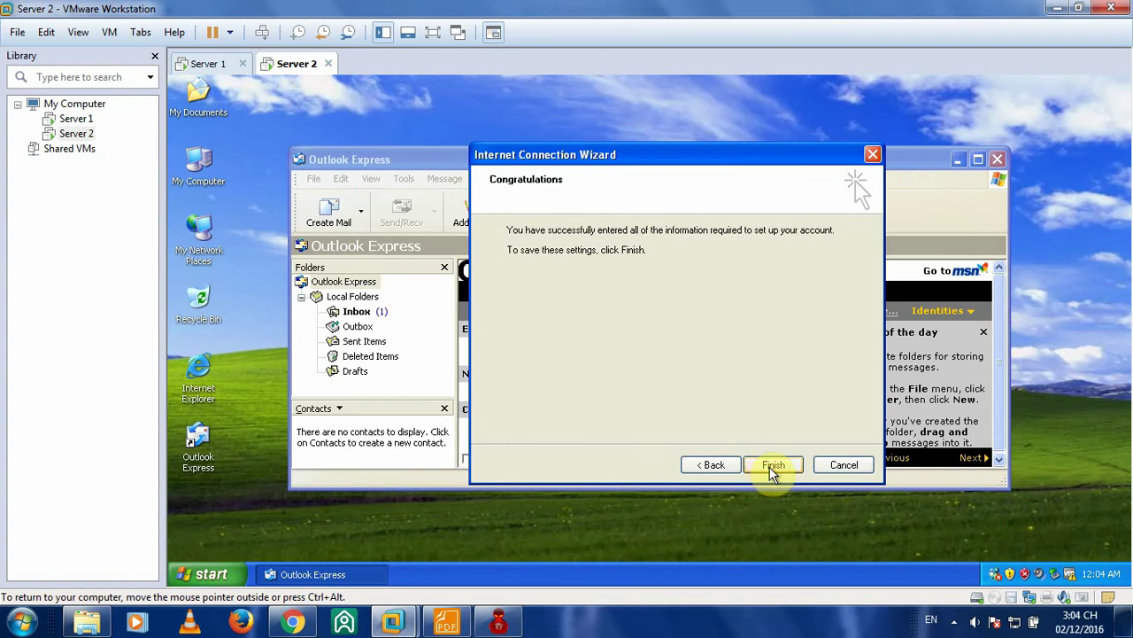
left_click(770, 466)
left_click(209, 64)
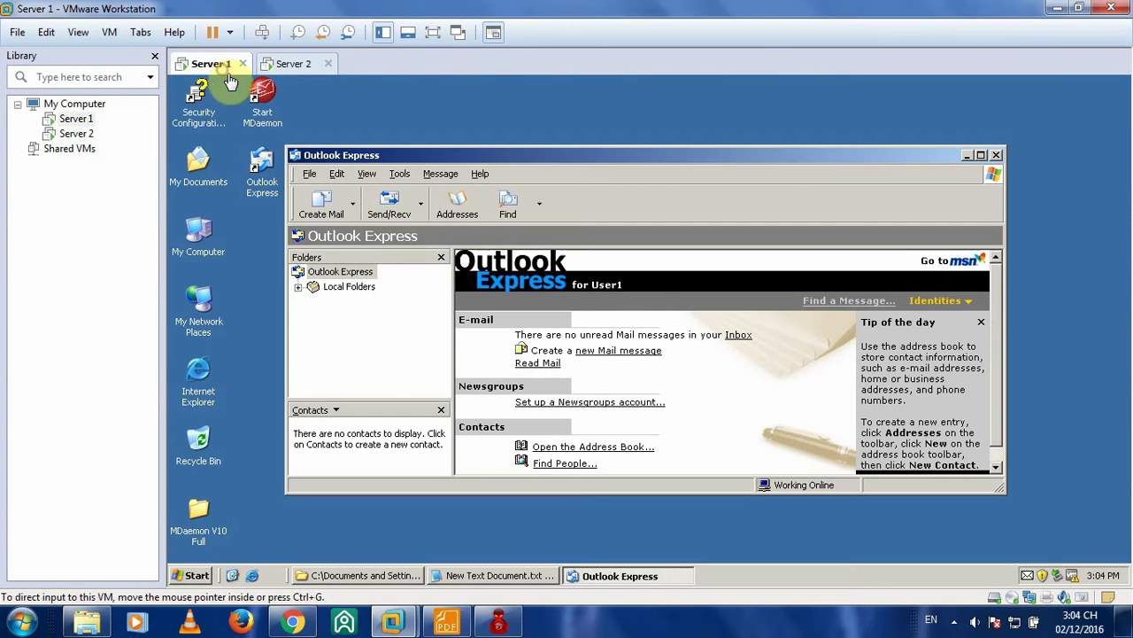
- On Server 1, open the Inbox and run Send/Receive
left_click(298, 287)
left_click(353, 319)
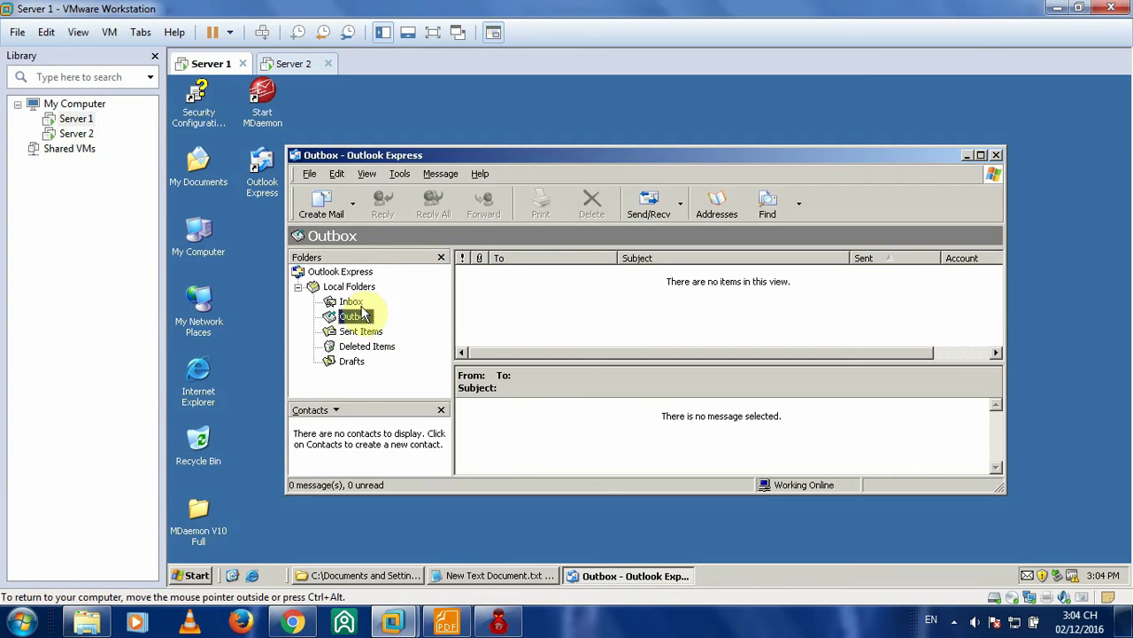
left_click(348, 301)
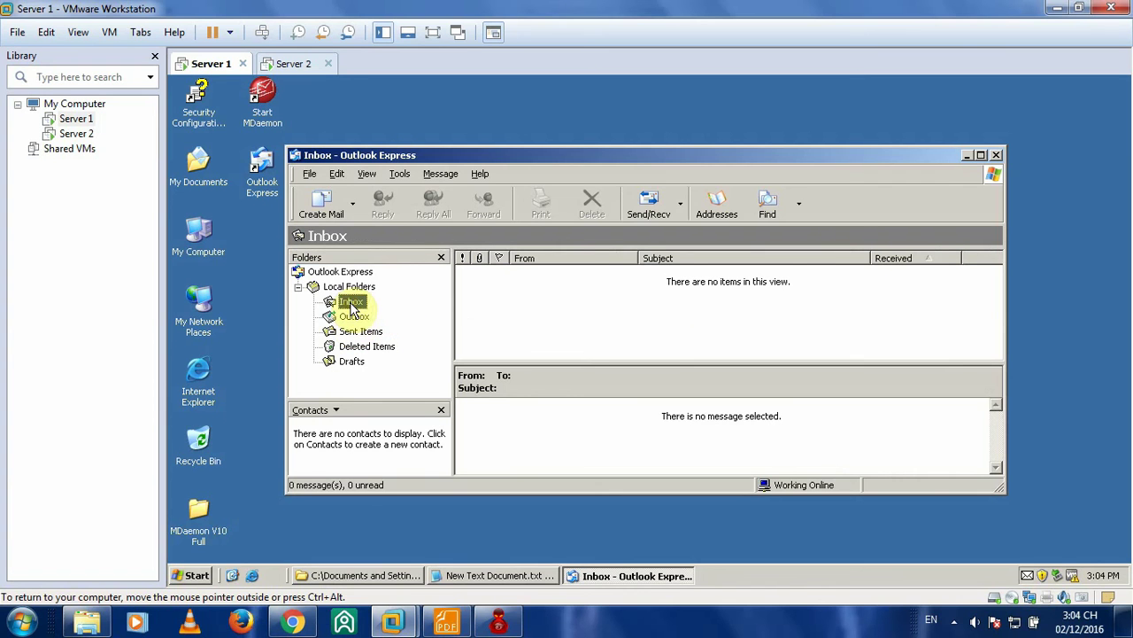
left_click(646, 203)
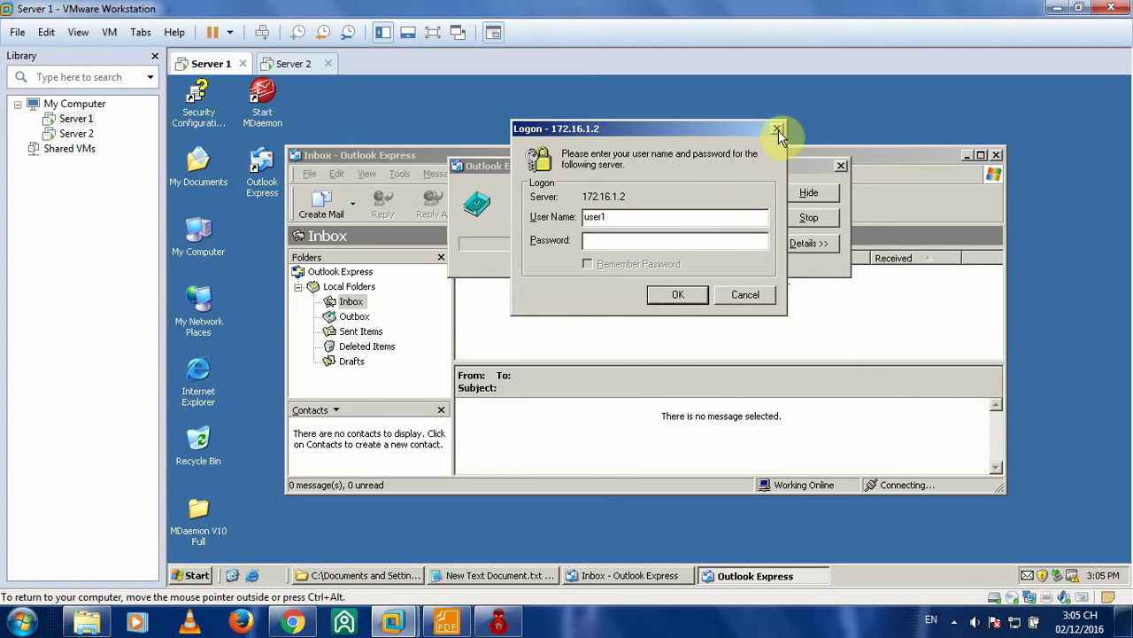
- On Server 2, open and close the Welcome to Outlook Express 6 message
left_click(297, 63)
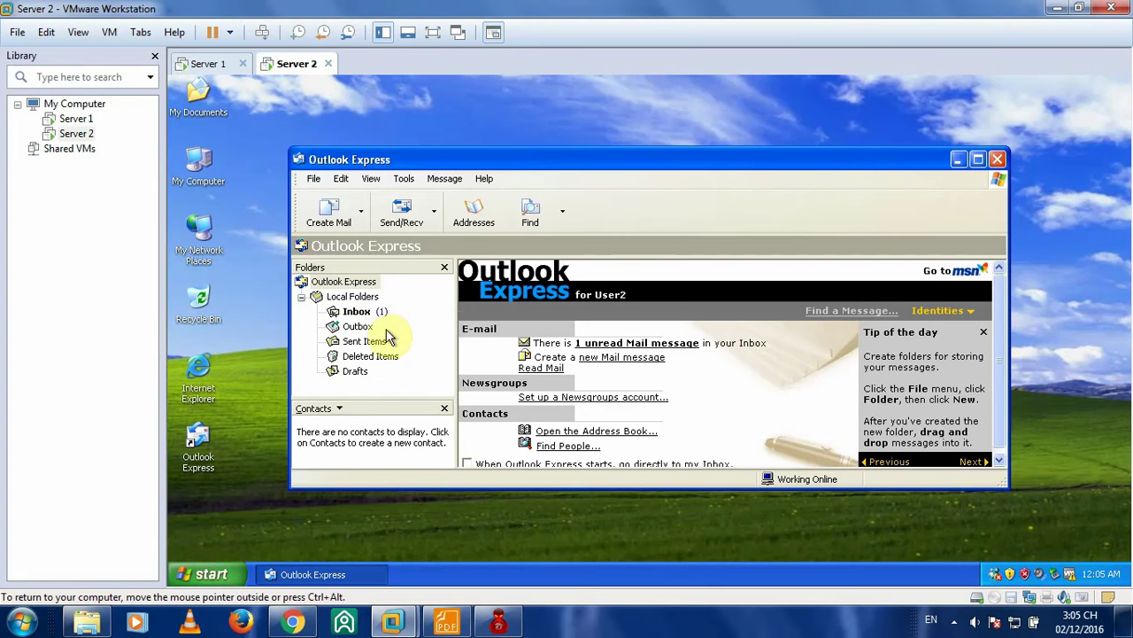
left_click(357, 311)
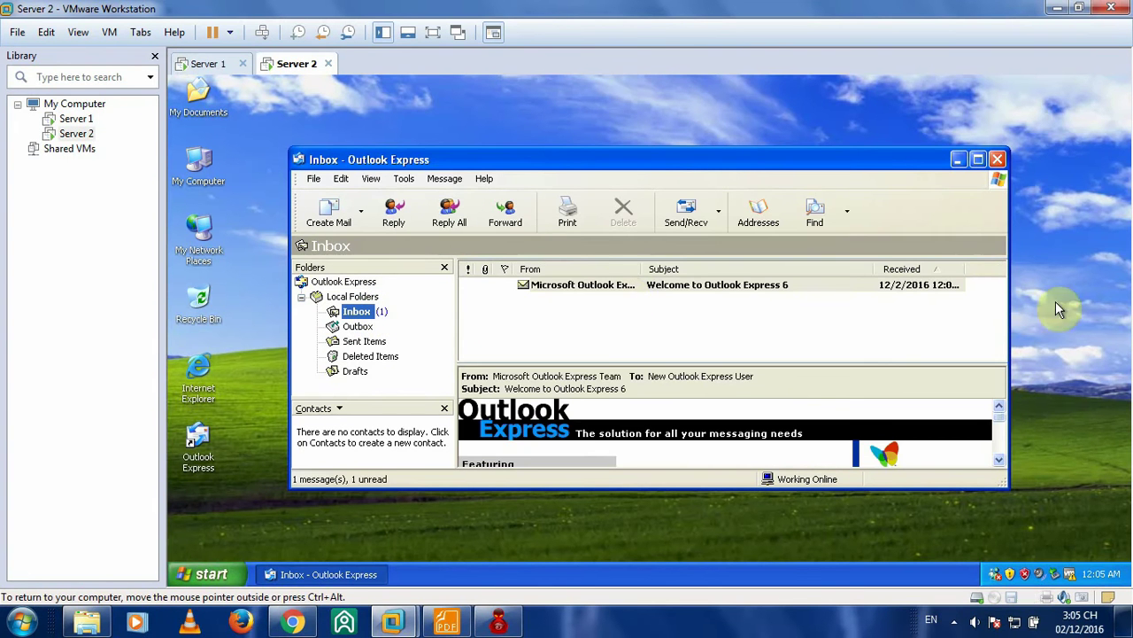
left_click(580, 283)
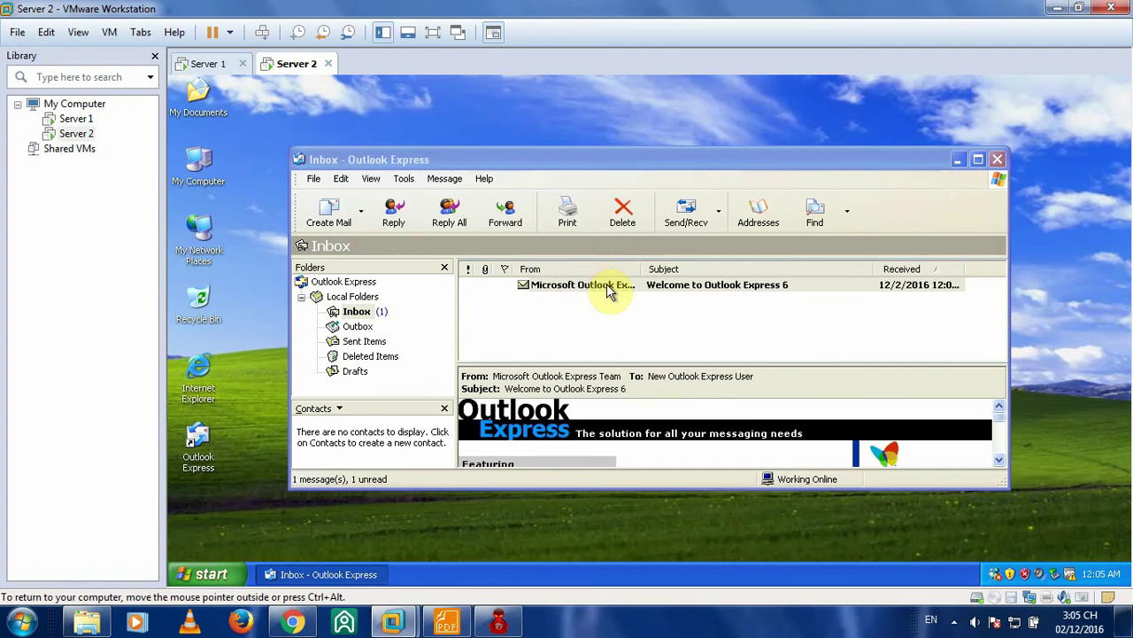
double_click(607, 285)
left_click(804, 159)
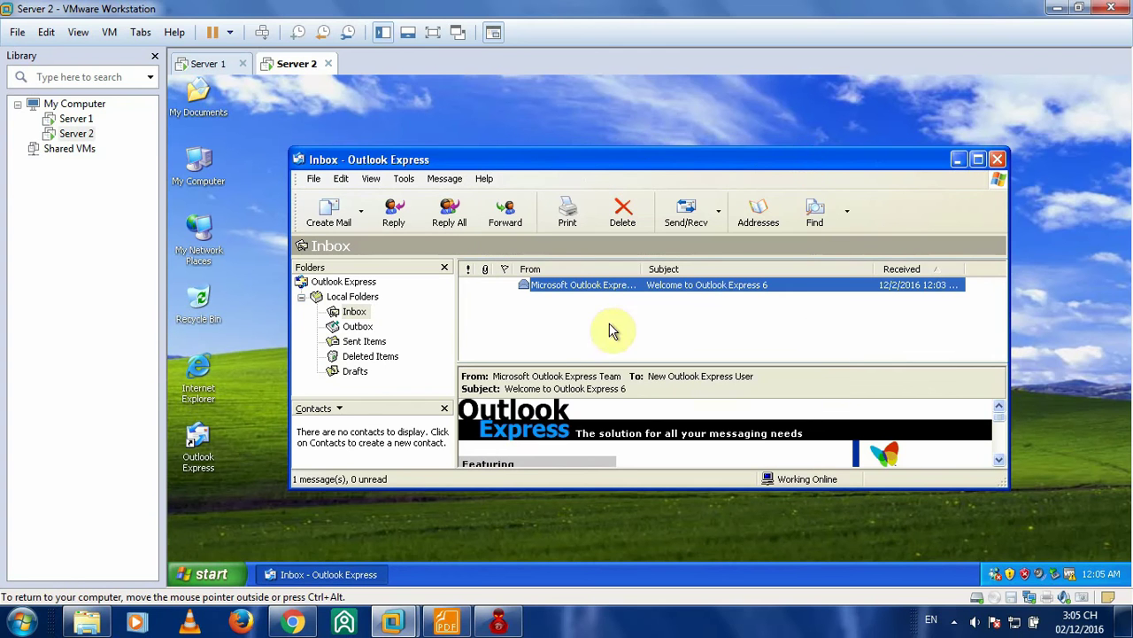
- Cancel Server 1's mail logon, close the error report, and bring up the PDF guide
left_click(208, 64)
left_click(632, 246)
left_click(776, 130)
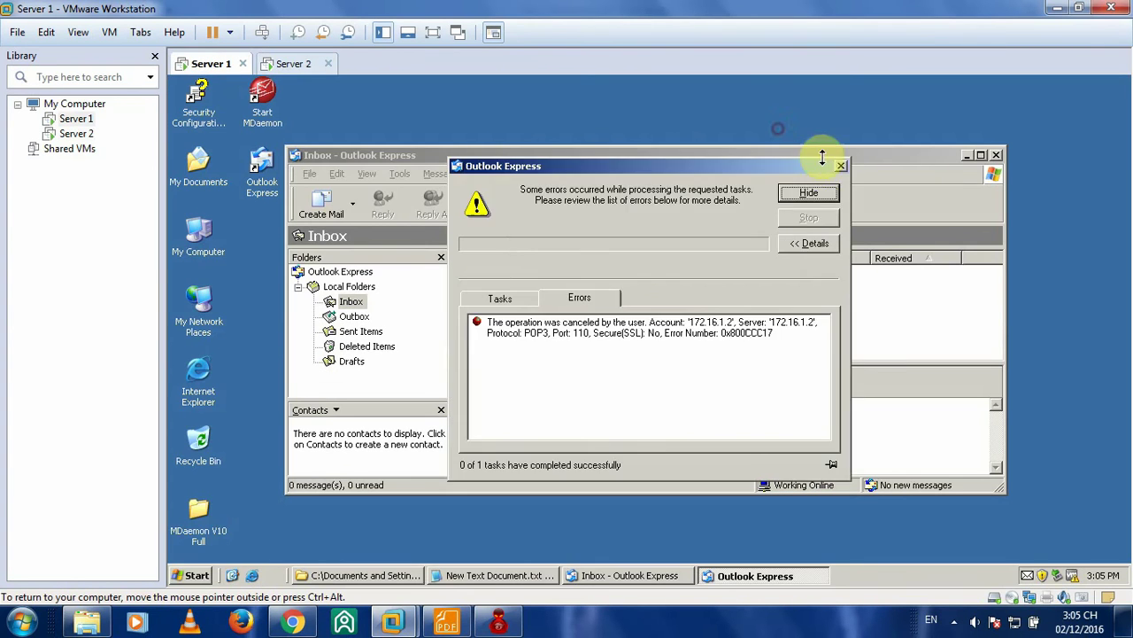
left_click(841, 163)
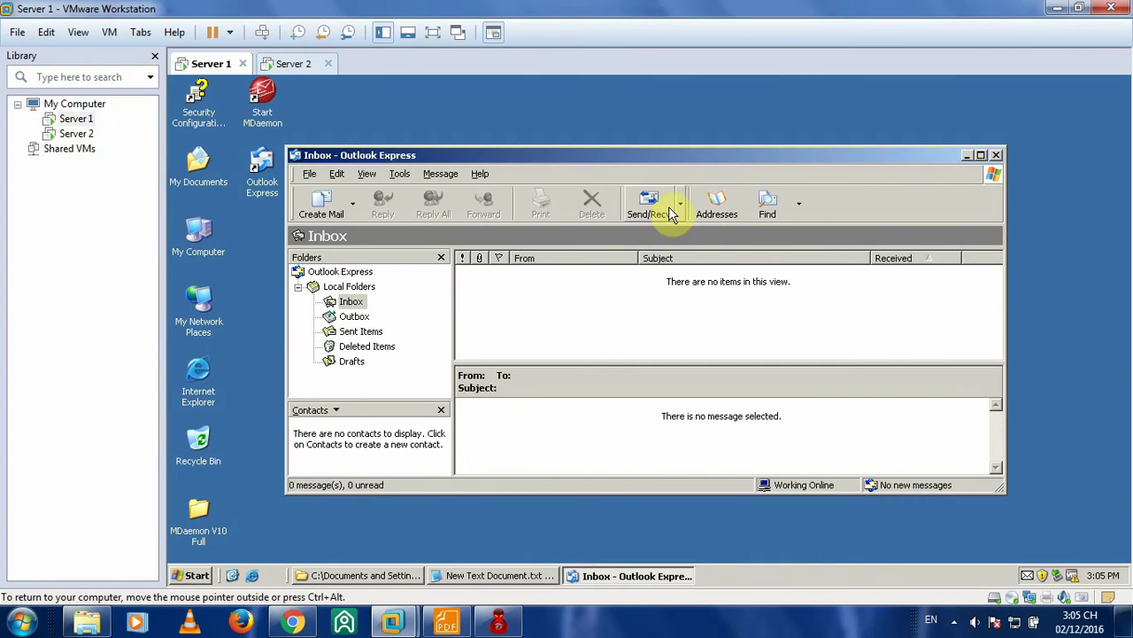
left_click(447, 621)
- Scroll the guide to page 17's user1-to-user2 mail step, then return to Server 1
scroll(696, 251, "down", 10)
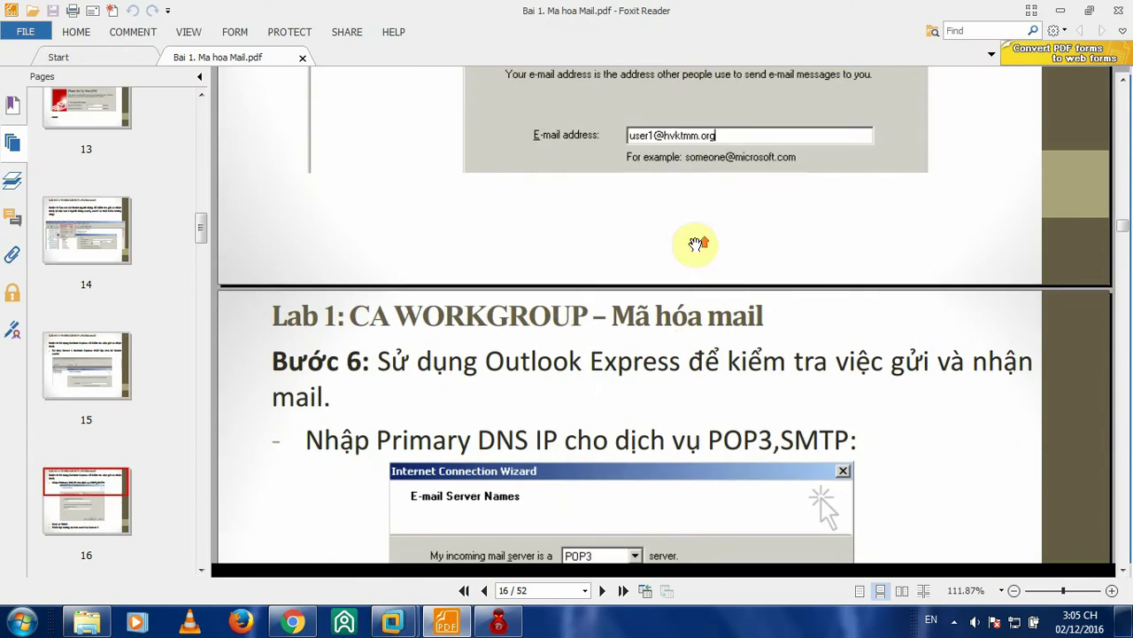
scroll(695, 244, "up", 5)
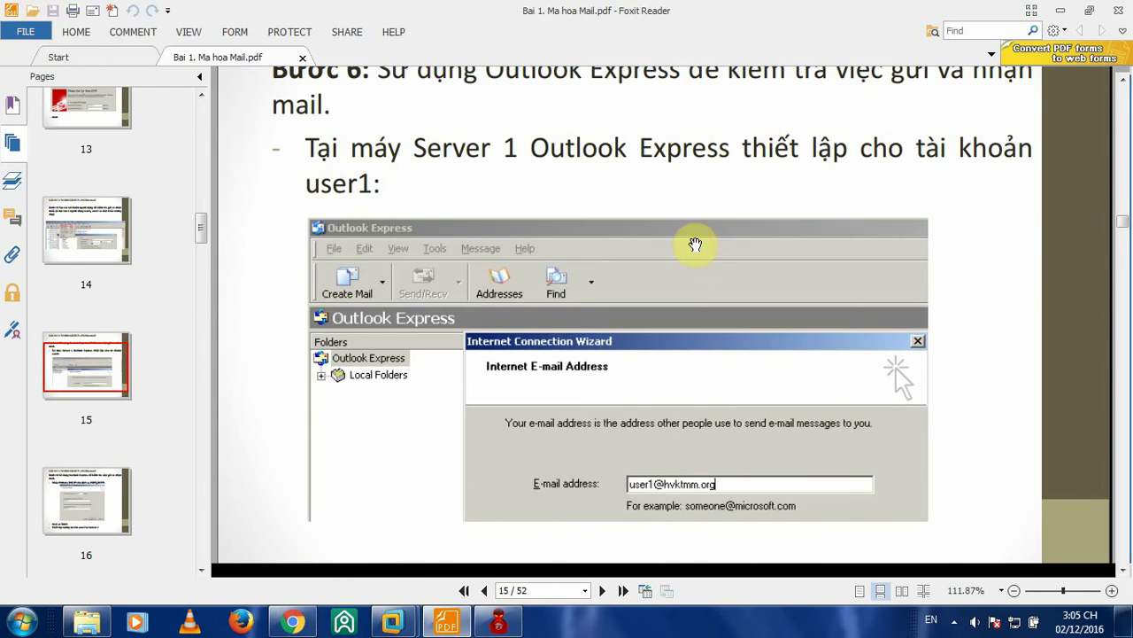
scroll(726, 152, "down", 5)
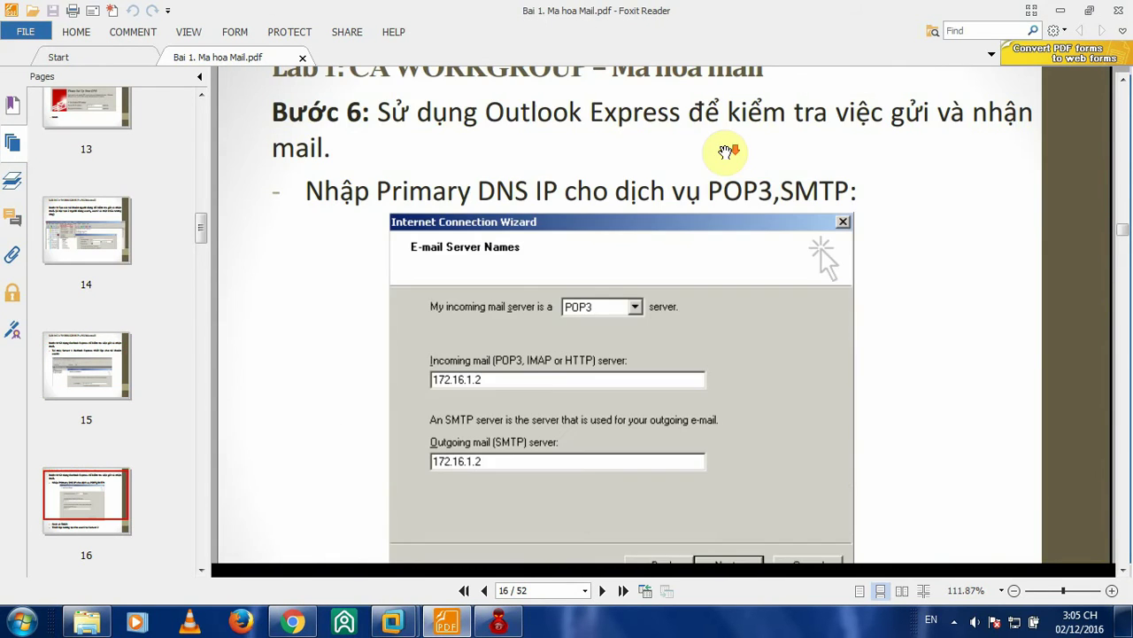
scroll(726, 152, "down", 2)
scroll(722, 155, "up", 4)
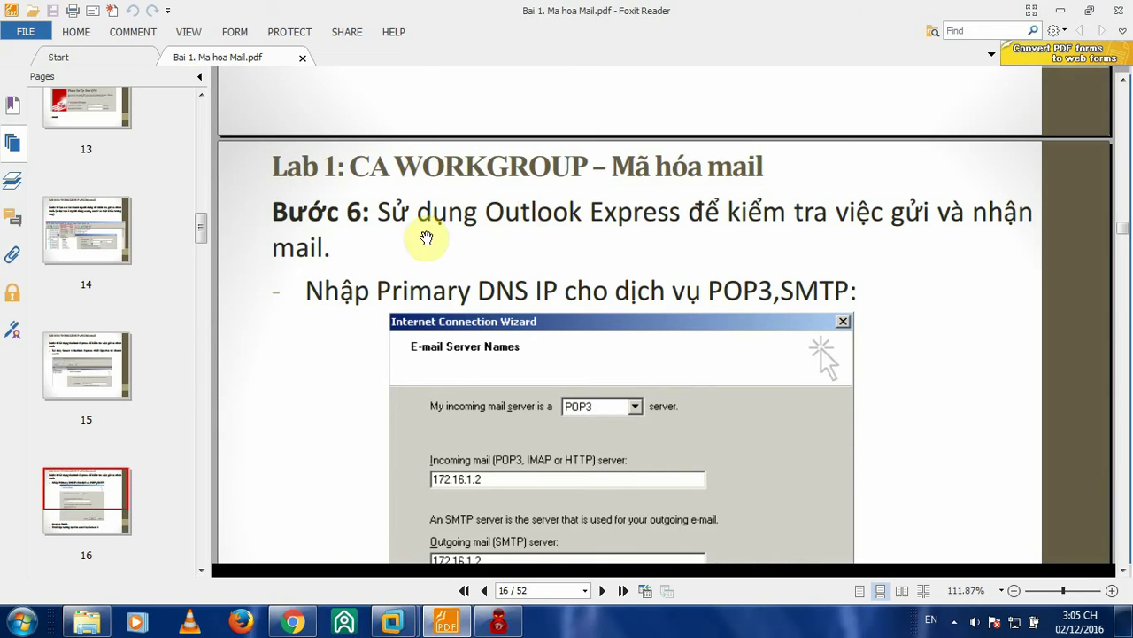
scroll(599, 240, "down", 5)
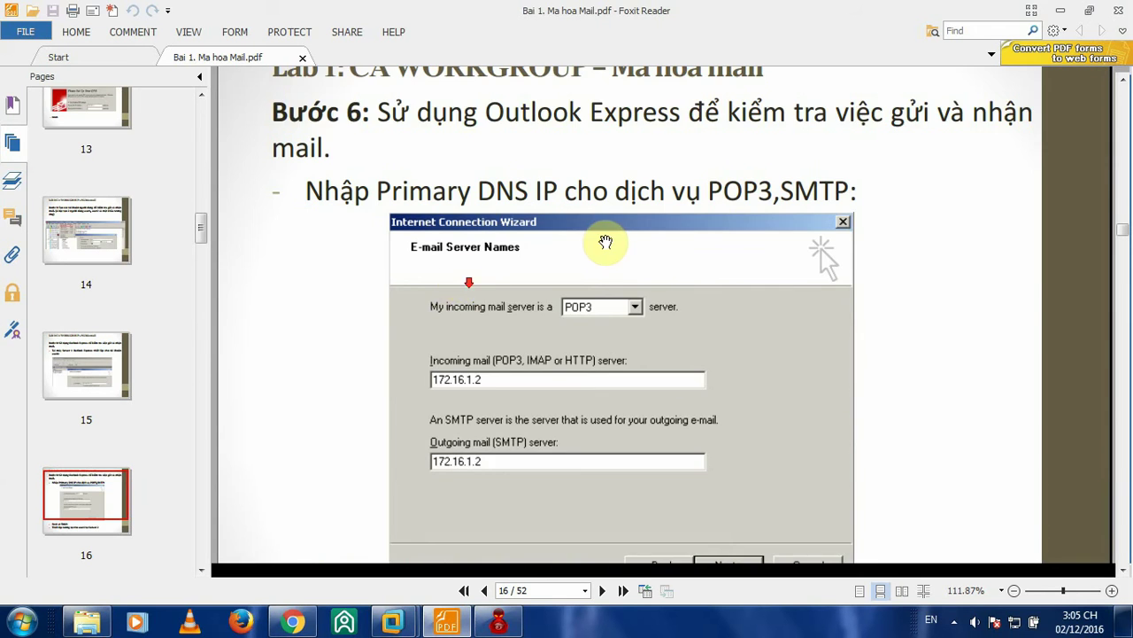
scroll(607, 241, "down", 7)
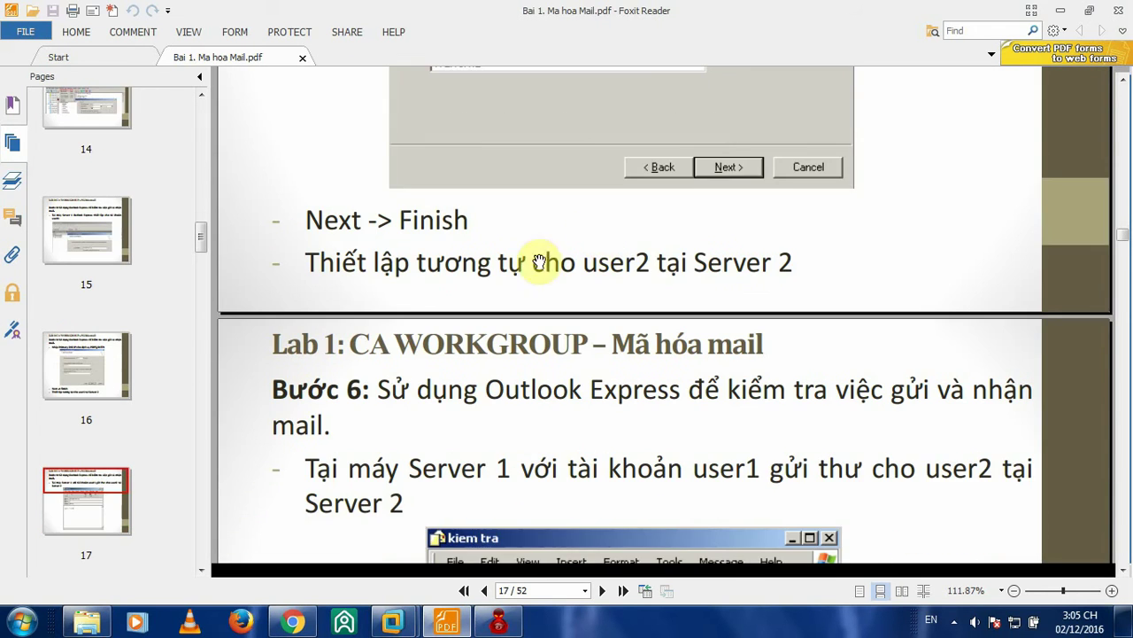
scroll(687, 278, "down", 4)
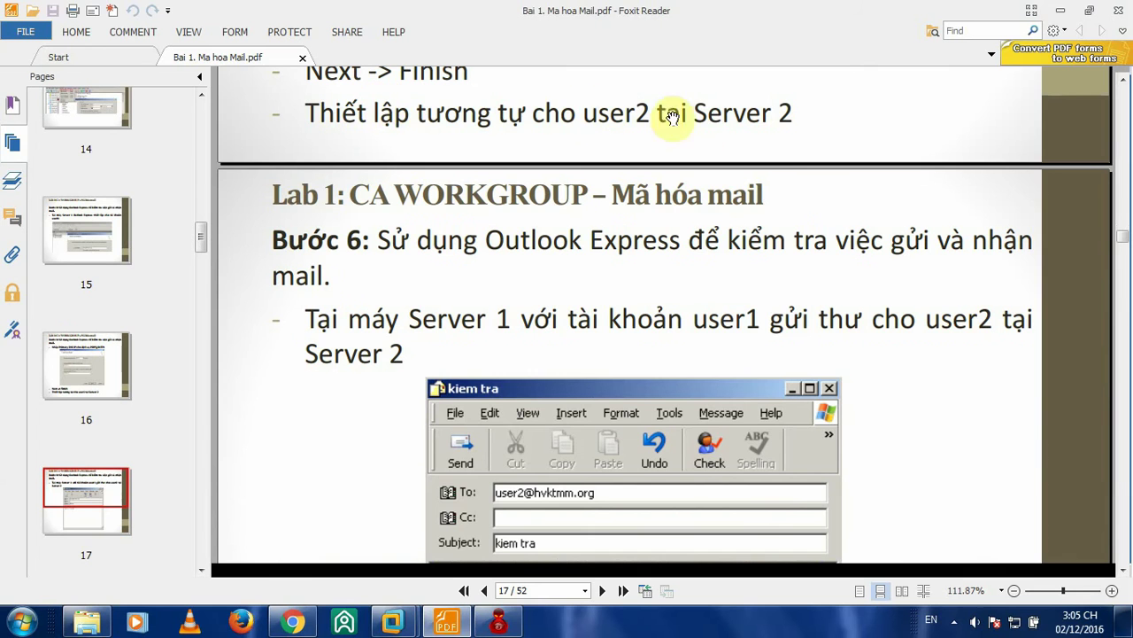
scroll(768, 152, "down", 4)
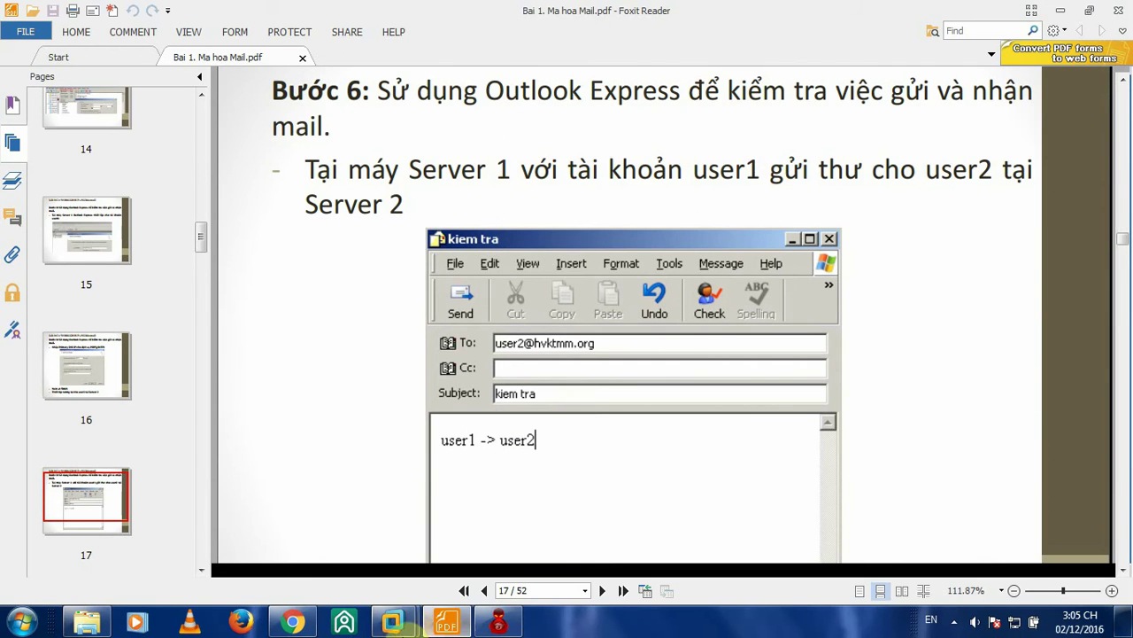
mouse_move(341, 623)
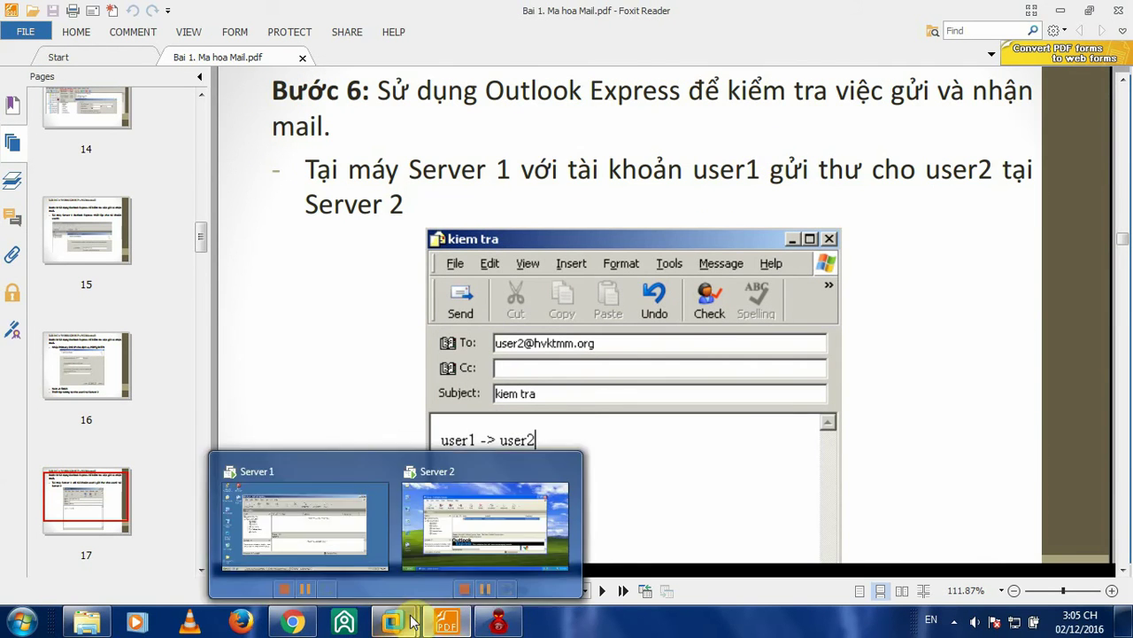
left_click(345, 544)
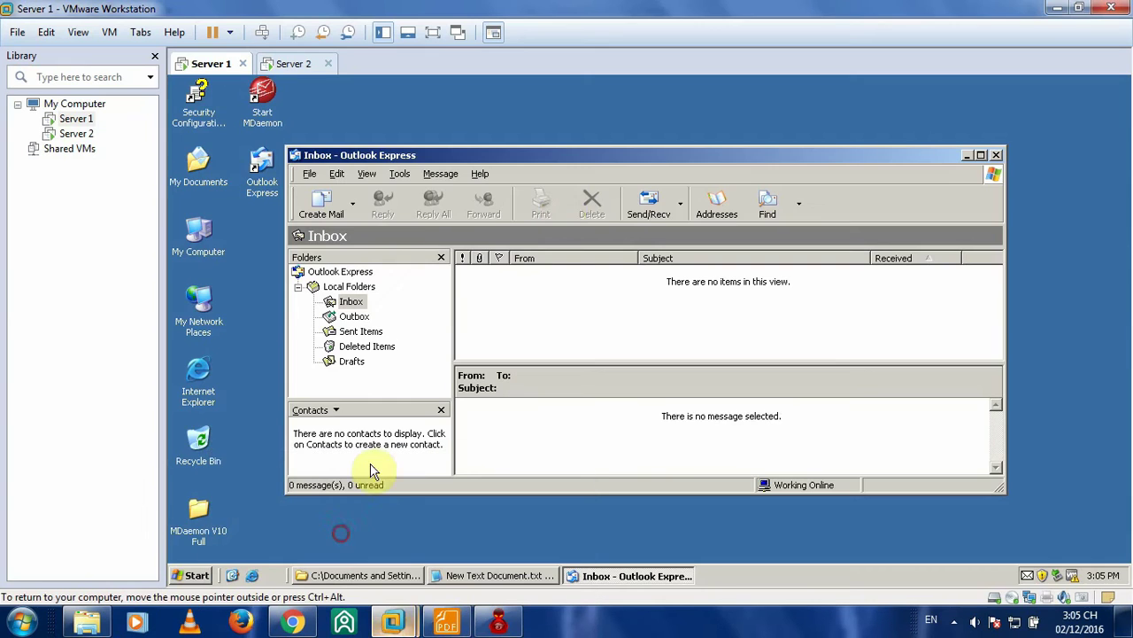
- Create a message to the first user's address with subject 11 and body 11, and send it
left_click(291, 63)
left_click(203, 65)
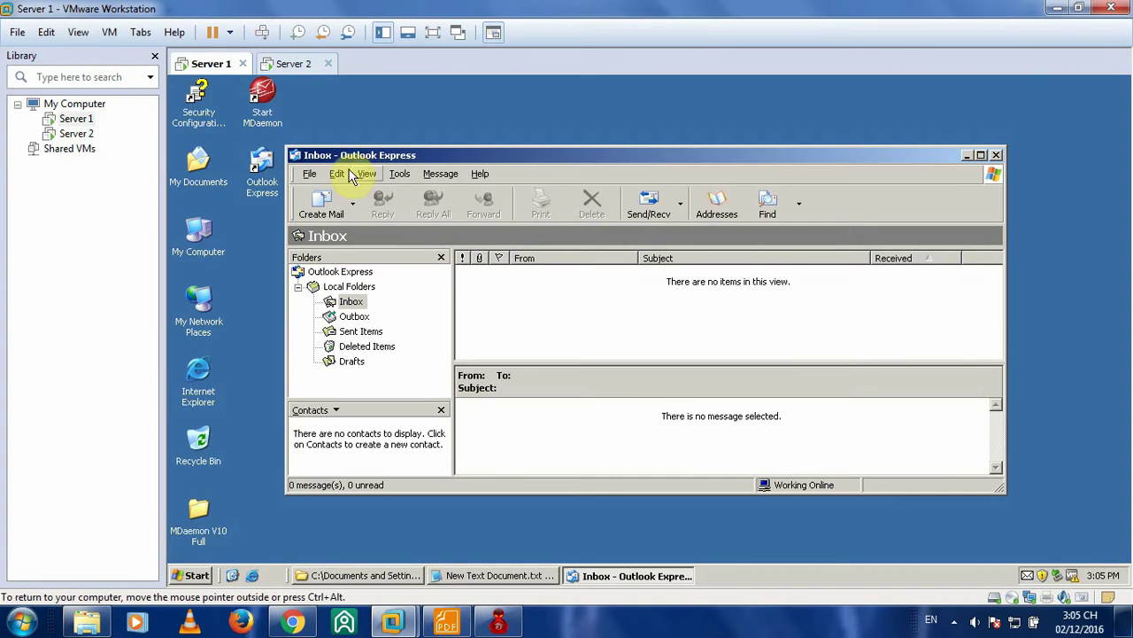
left_click(321, 201)
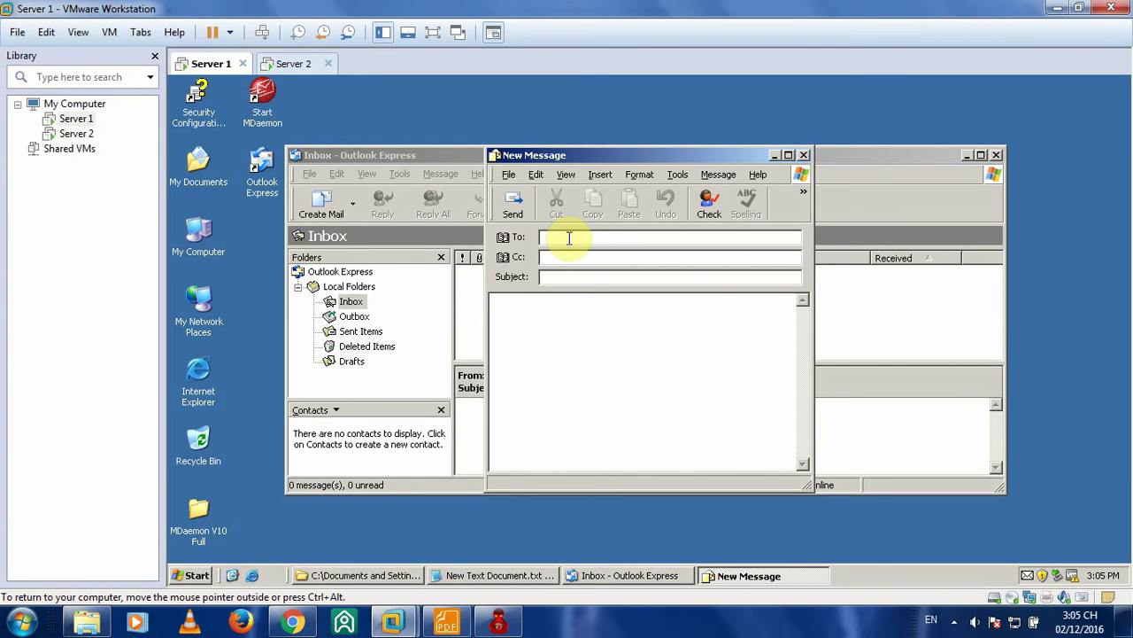
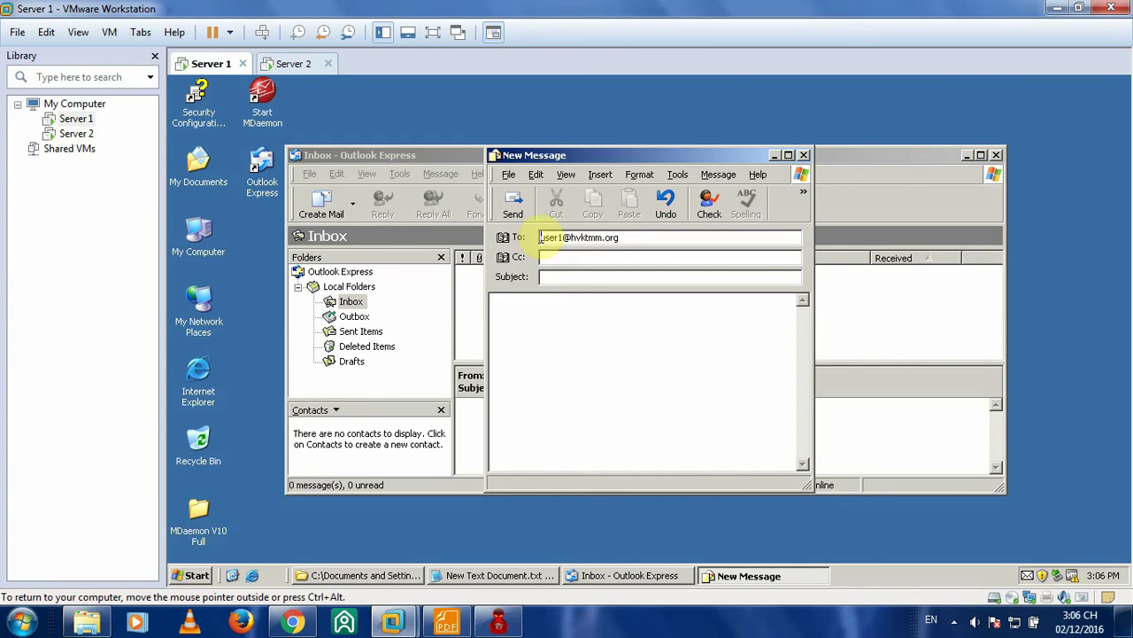
left_click(709, 212)
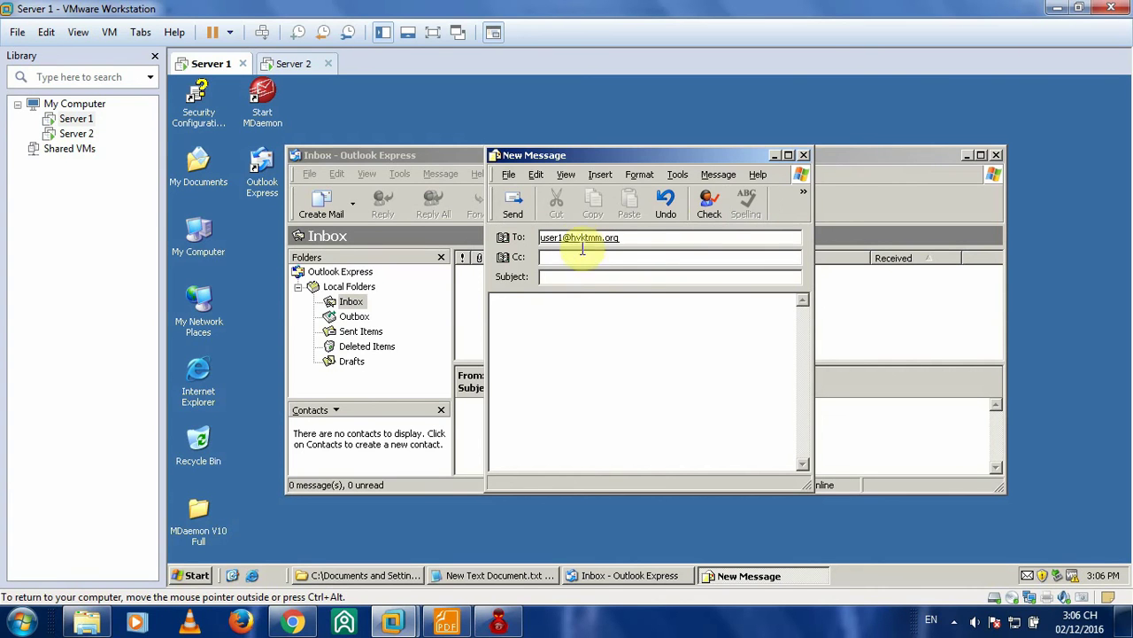
left_click(584, 277)
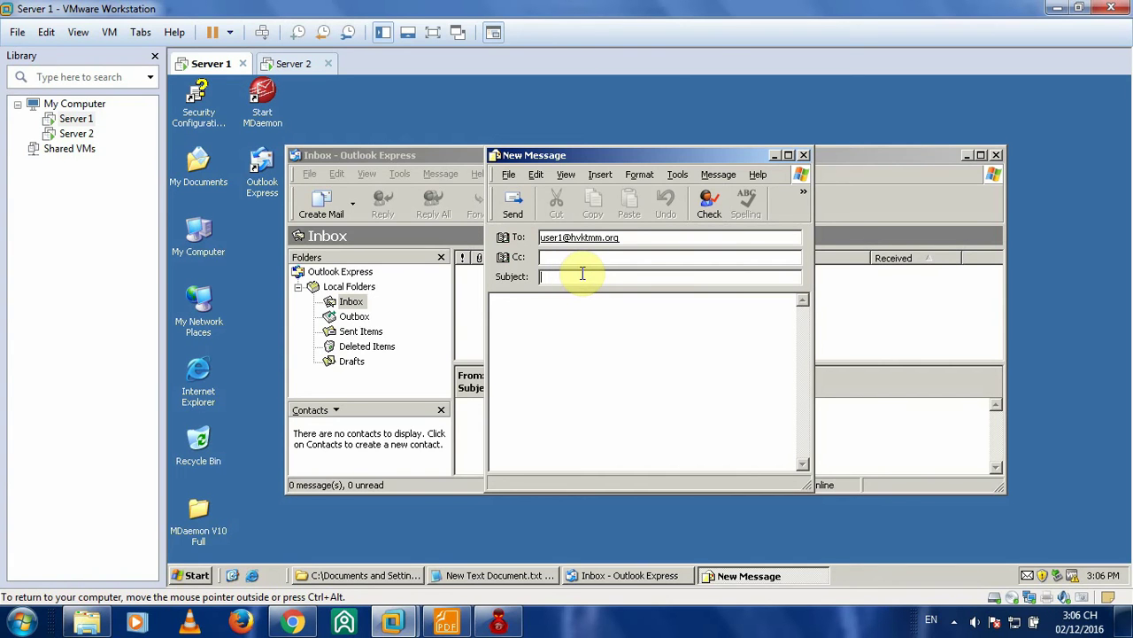
type("11")
left_click(556, 314)
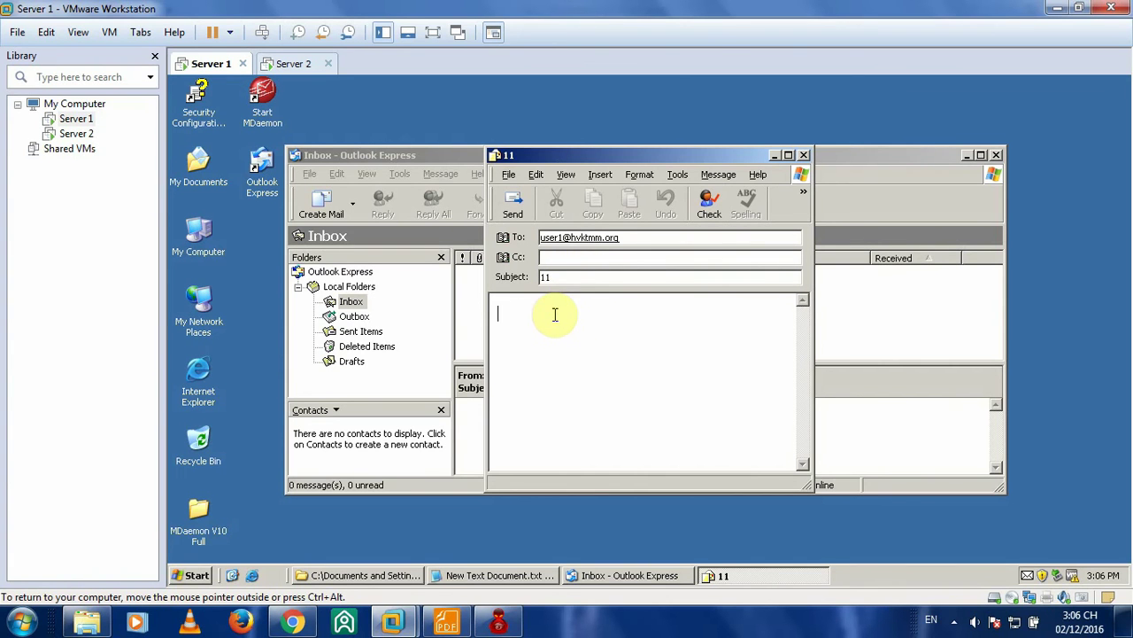
type("11")
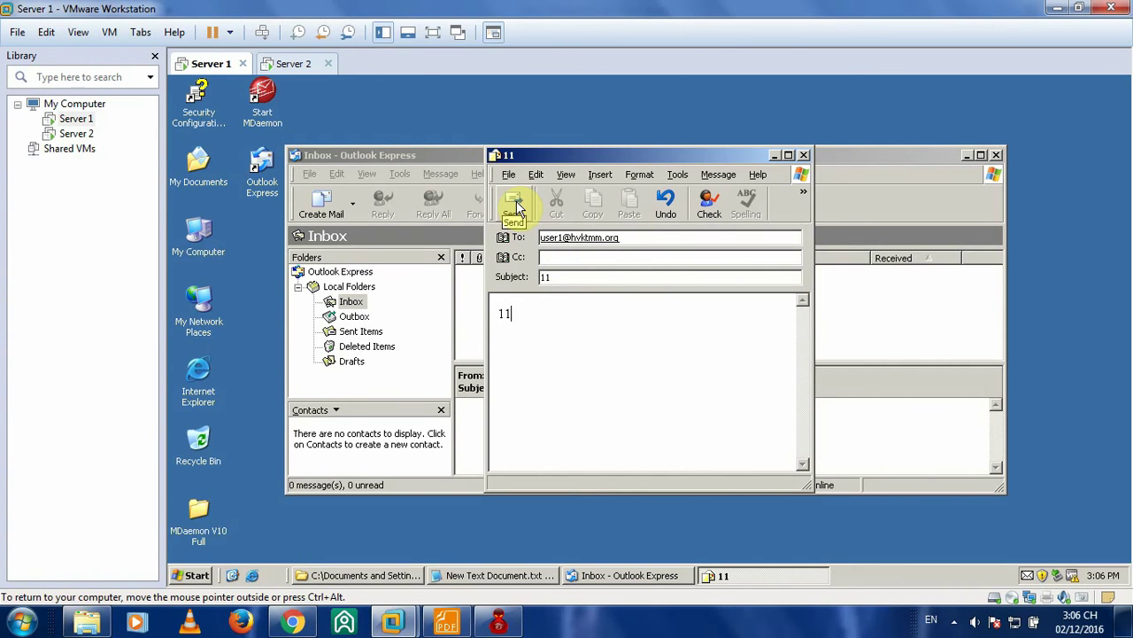
left_click(517, 207)
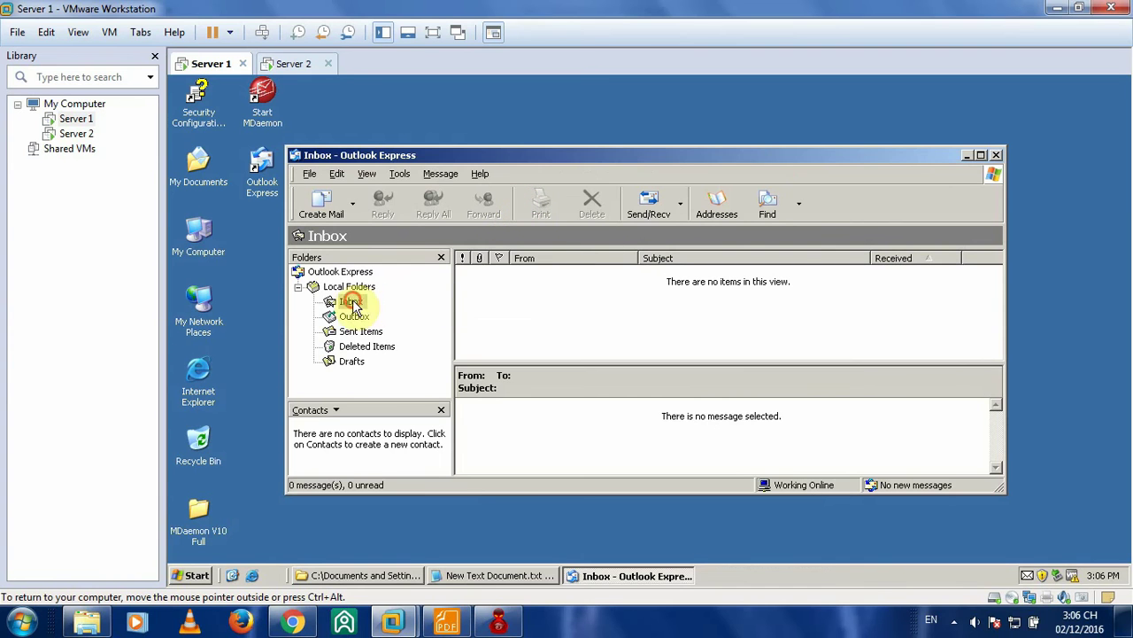
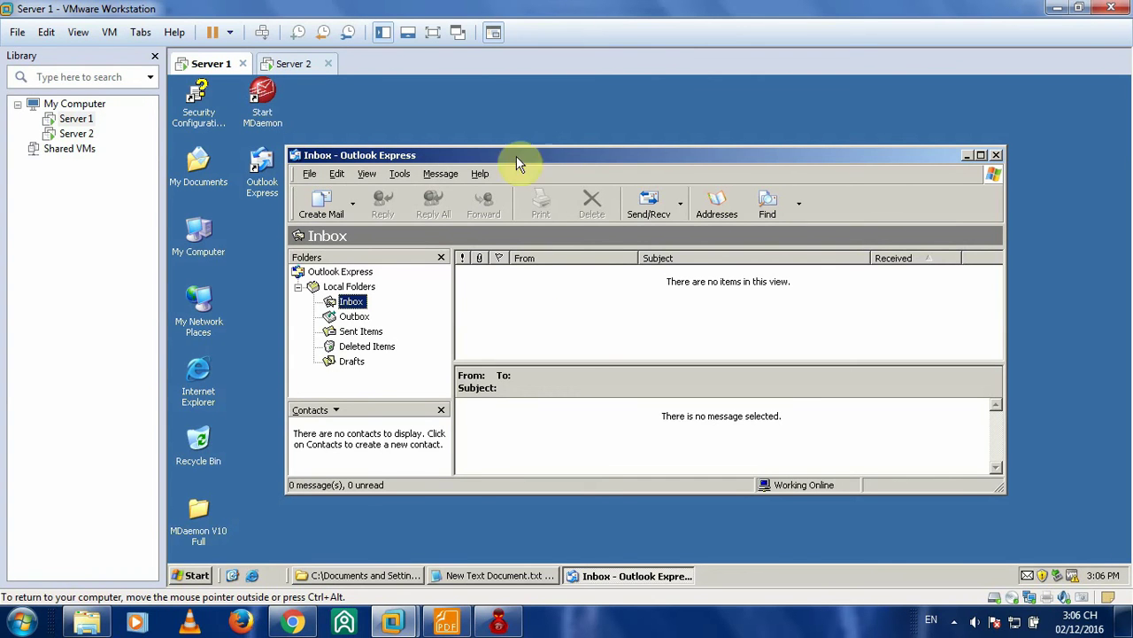
- Download new mail on Server 1, logging on as user1 with the password from Notepad
left_click(682, 206)
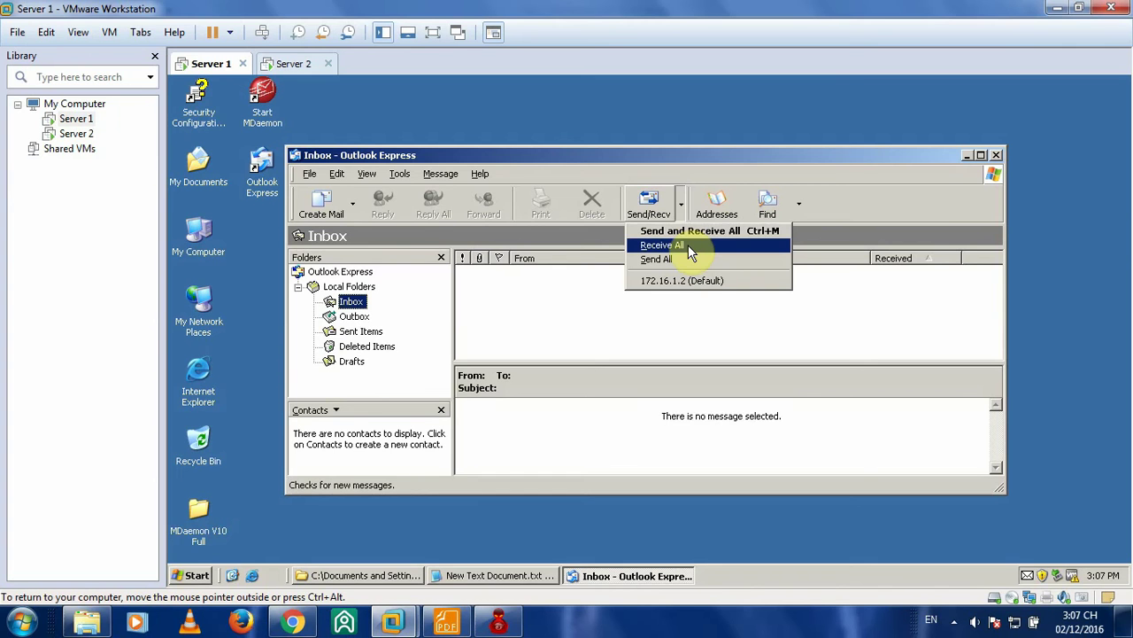
left_click(587, 158)
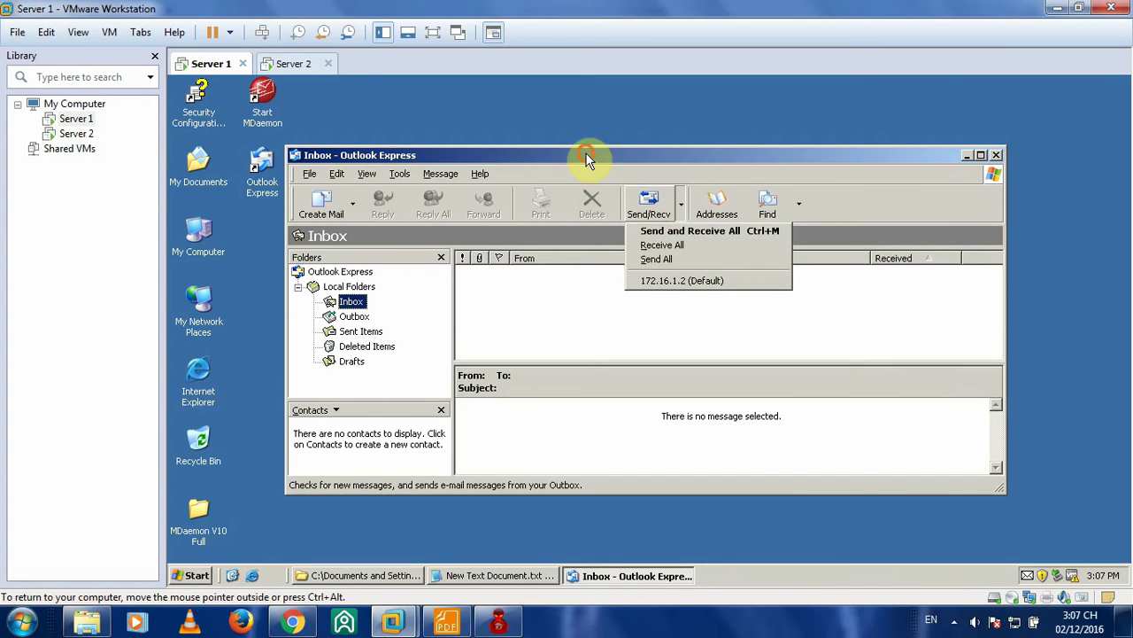
left_click(662, 207)
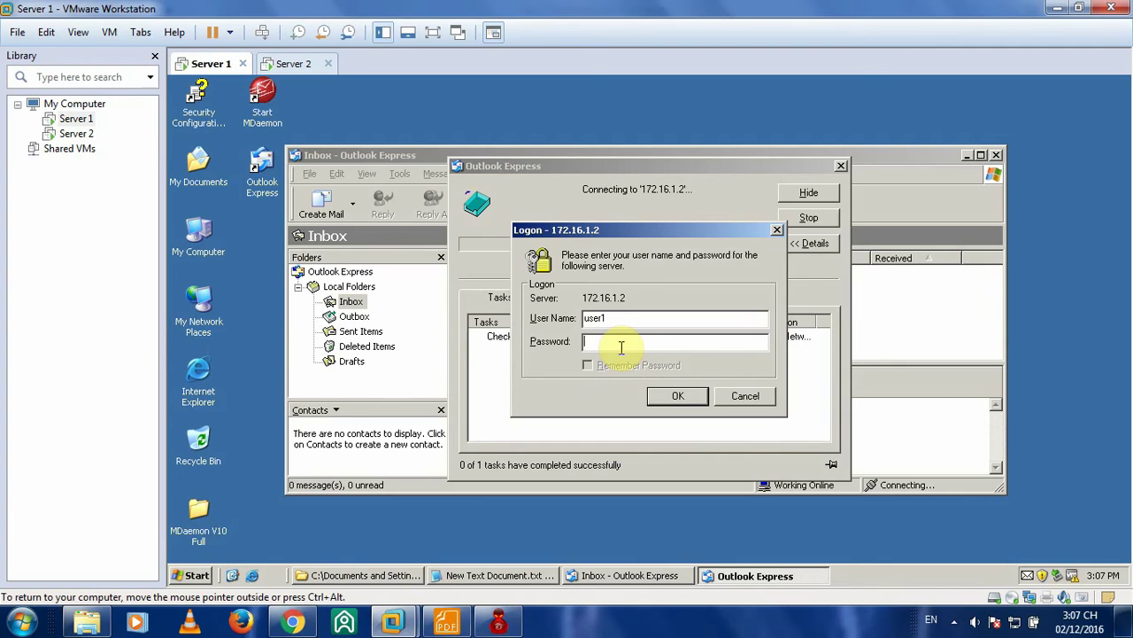
type("1")
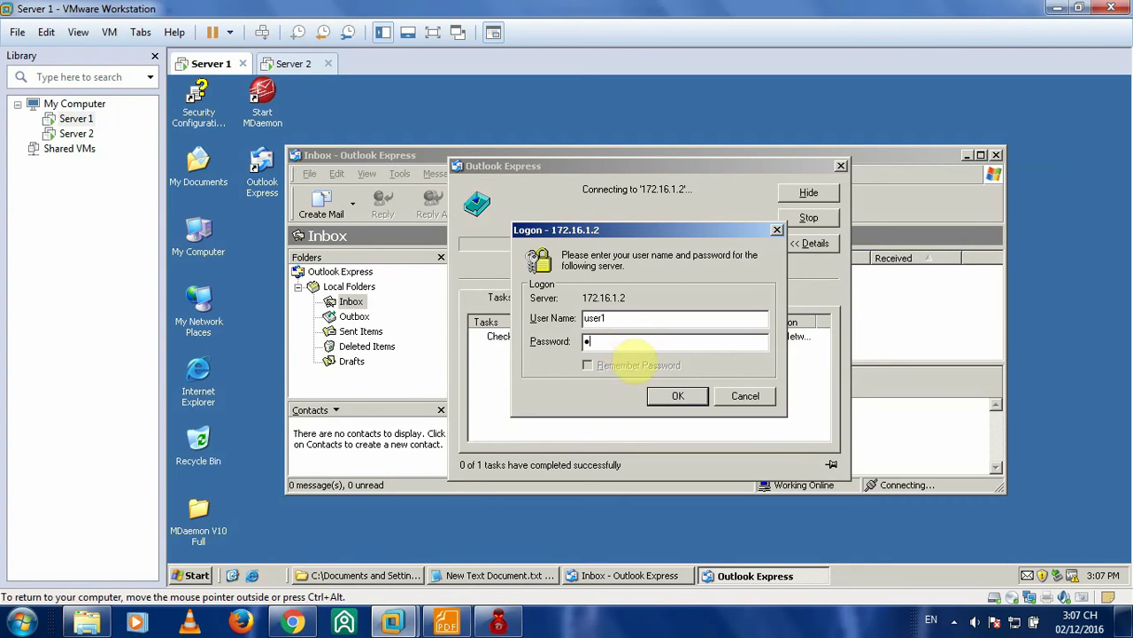
type("234567")
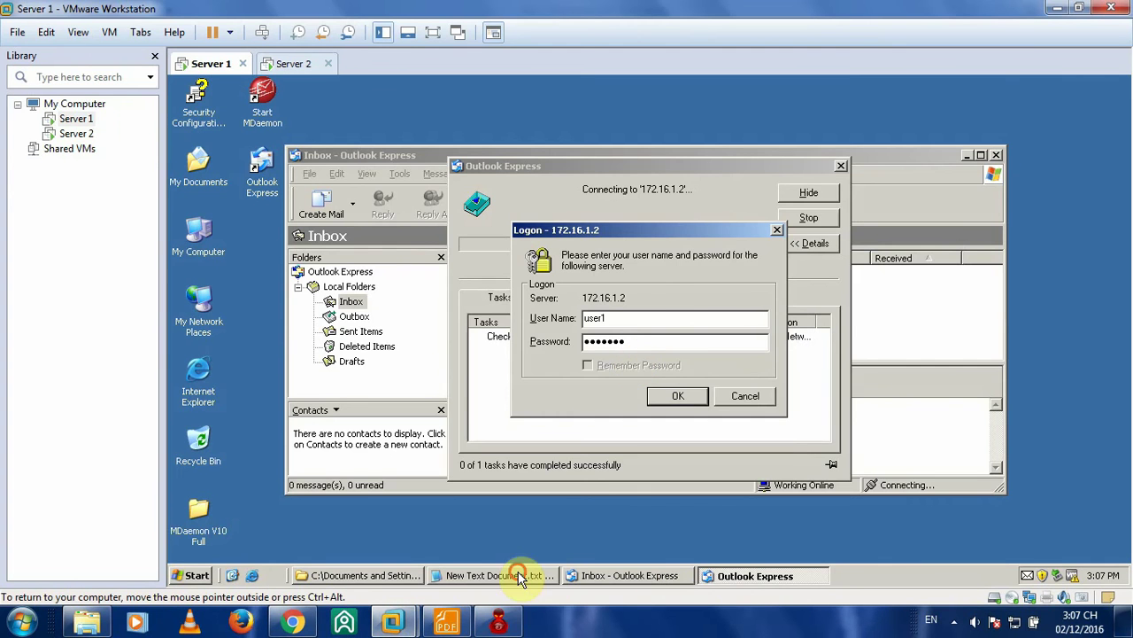
left_click(520, 578)
left_click_drag(349, 256, 440, 256)
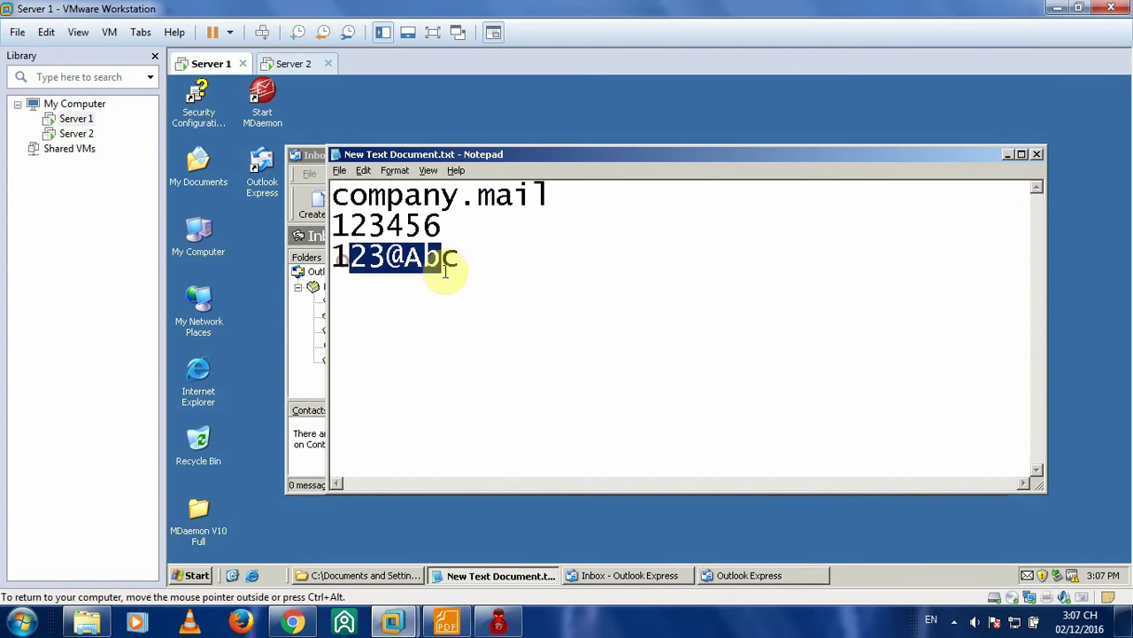
left_click(924, 228)
left_click(1007, 154)
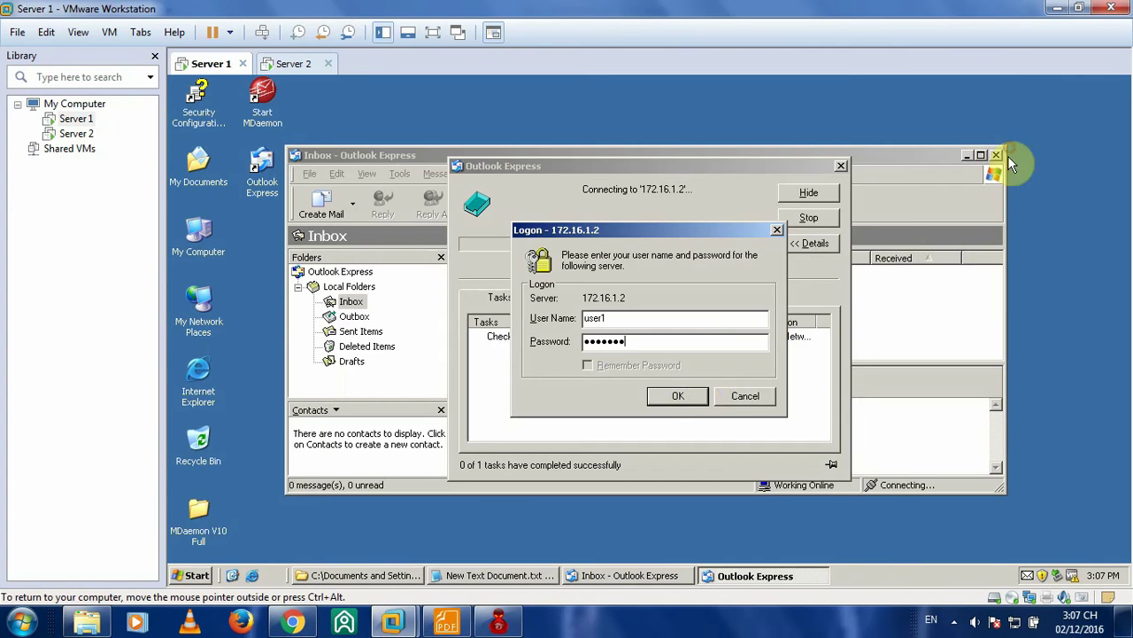
left_click(699, 403)
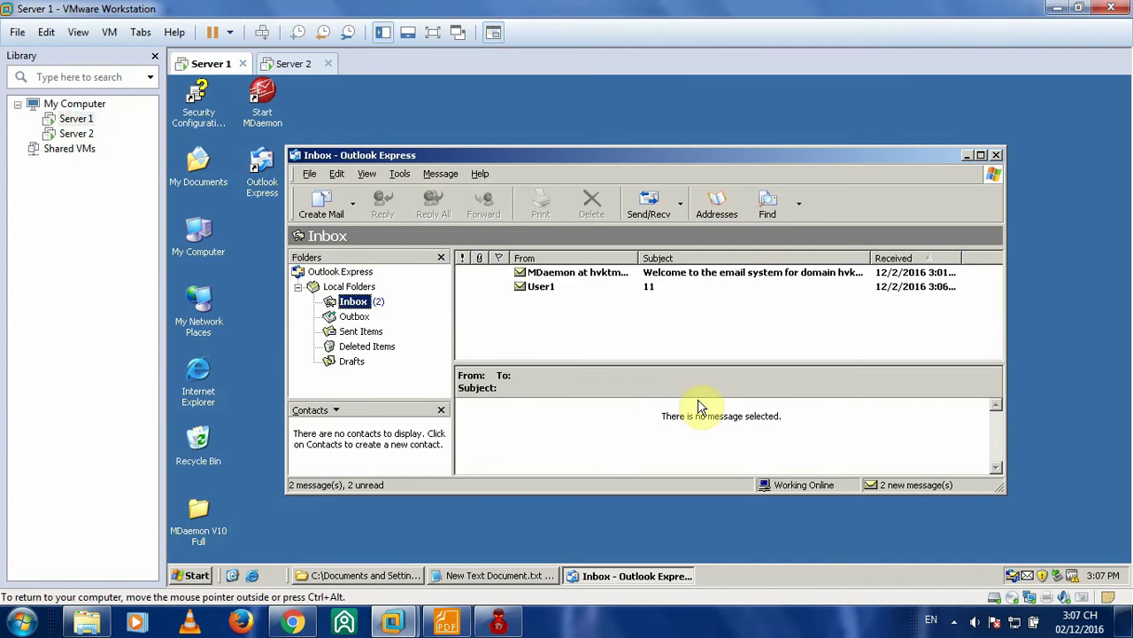
- Read the '11' and MDaemon welcome messages, then switch to the Server 2 machine
double_click(542, 292)
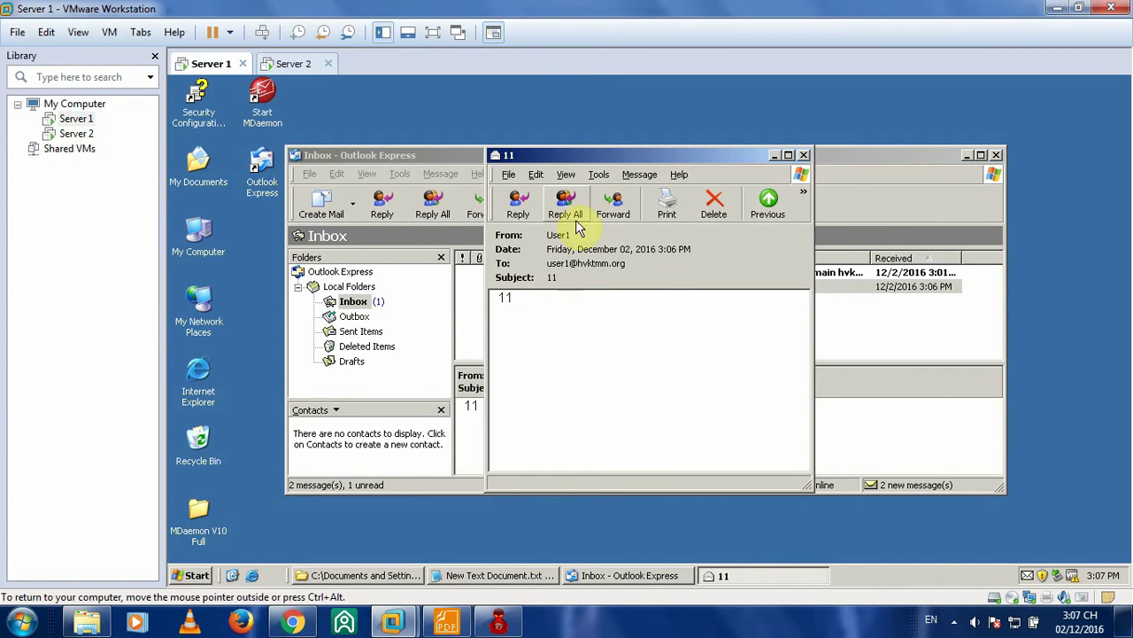
left_click(804, 155)
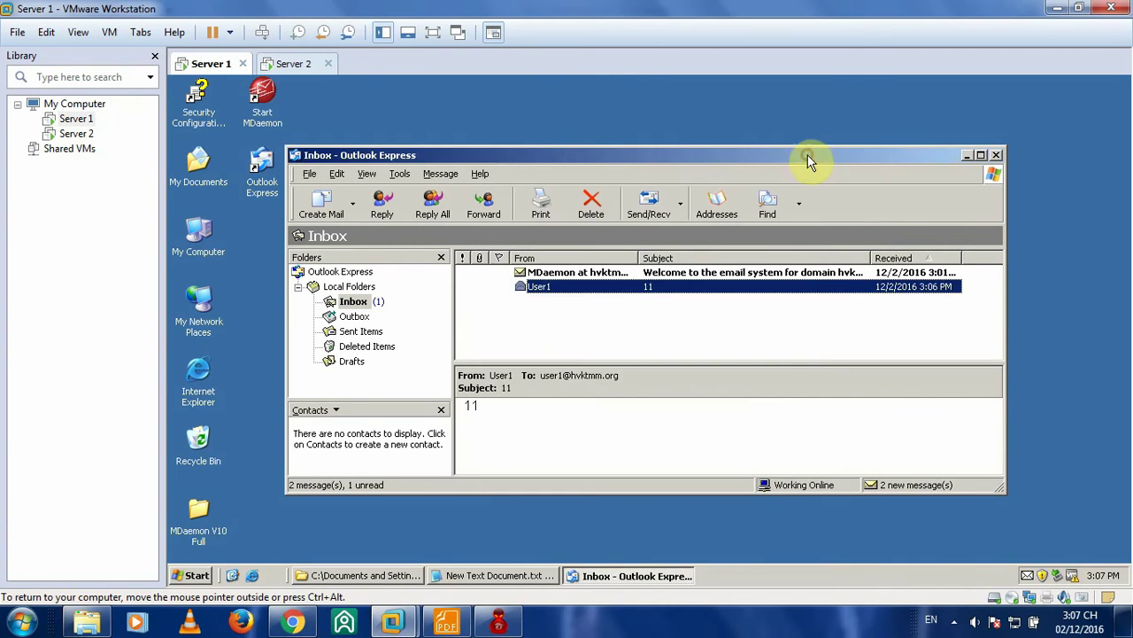
left_click(591, 275)
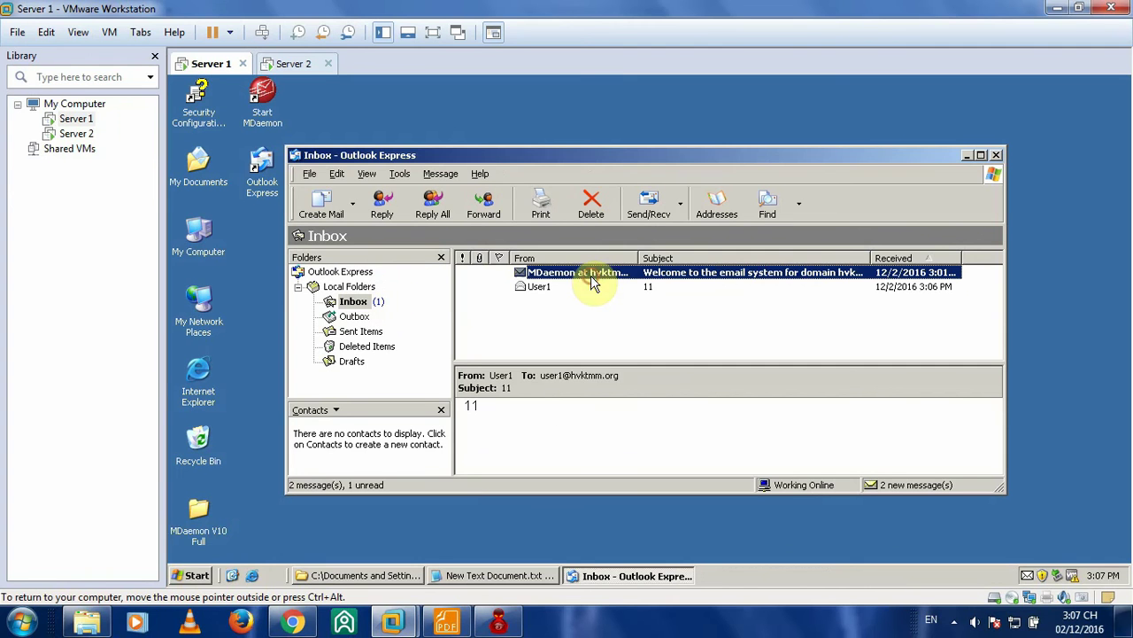
double_click(715, 275)
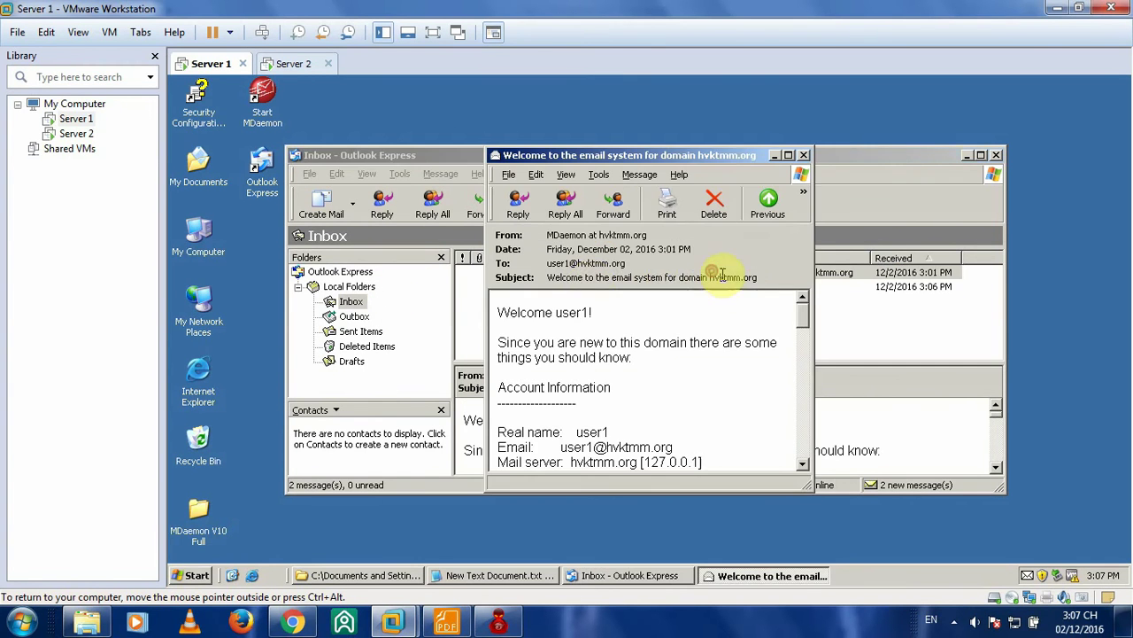
left_click(804, 155)
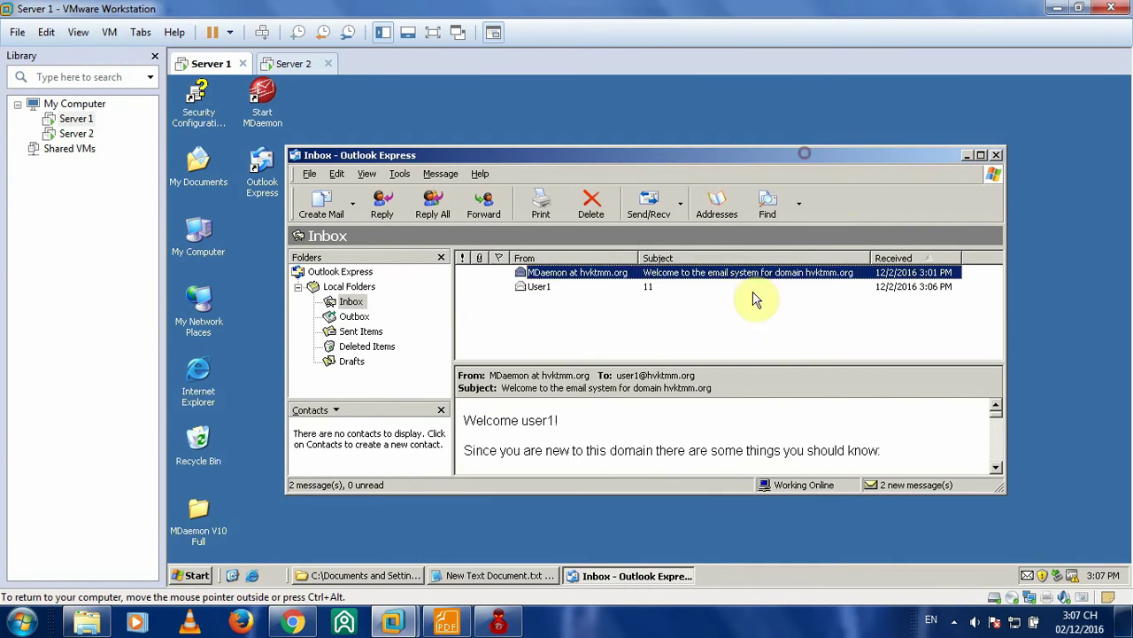
left_click(552, 289)
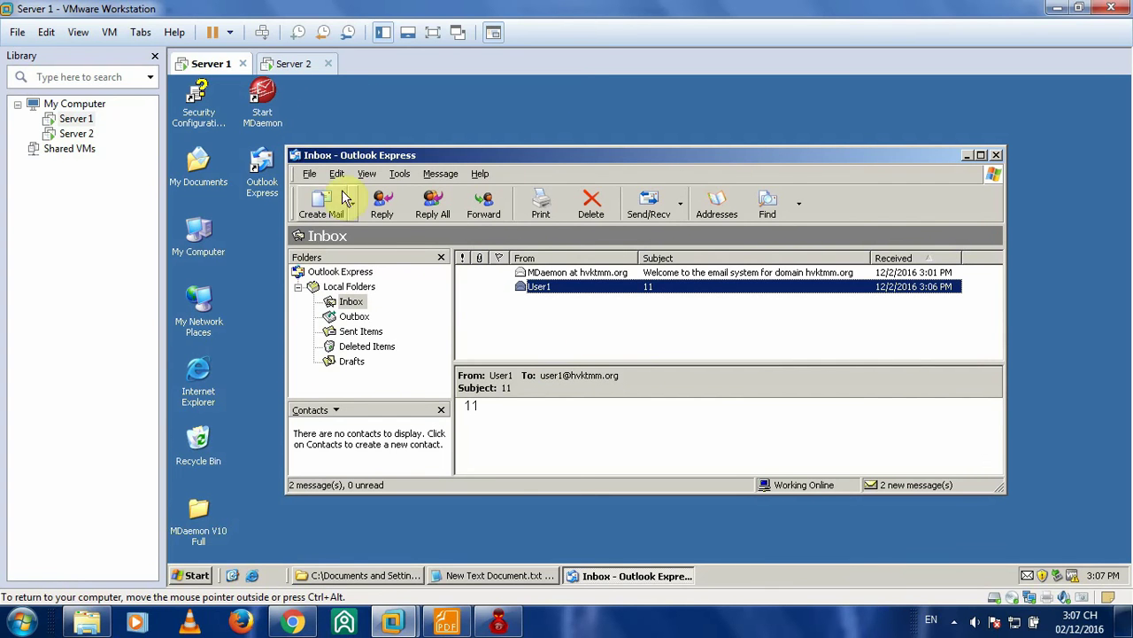
left_click(293, 63)
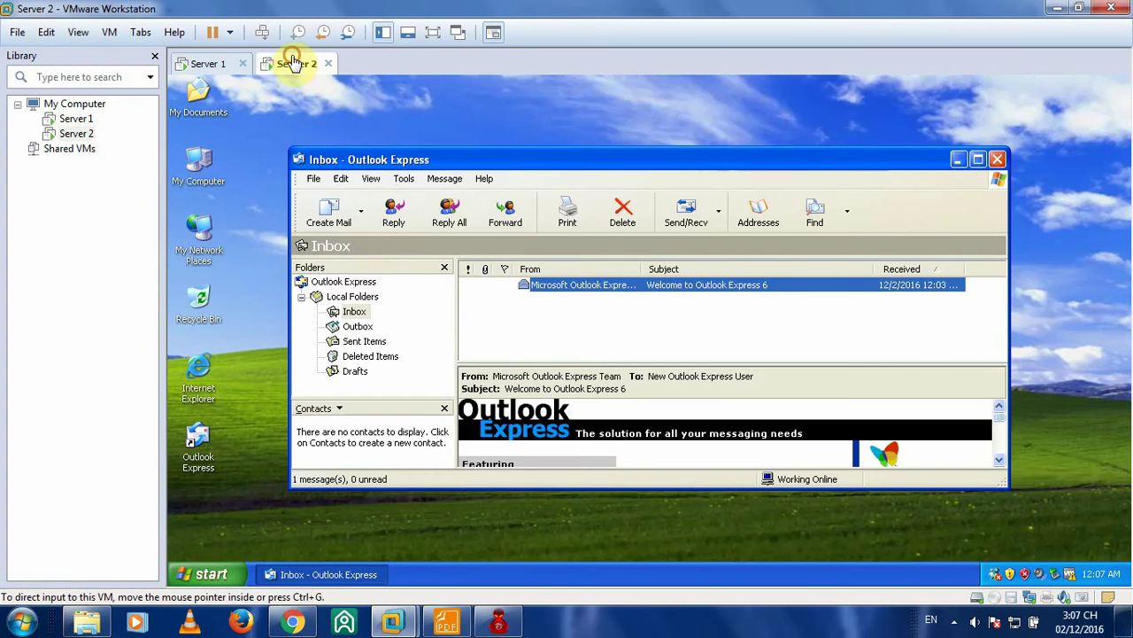
- Send the second user's address a new message with subject 22 and body 22
left_click(328, 216)
left_click(584, 246)
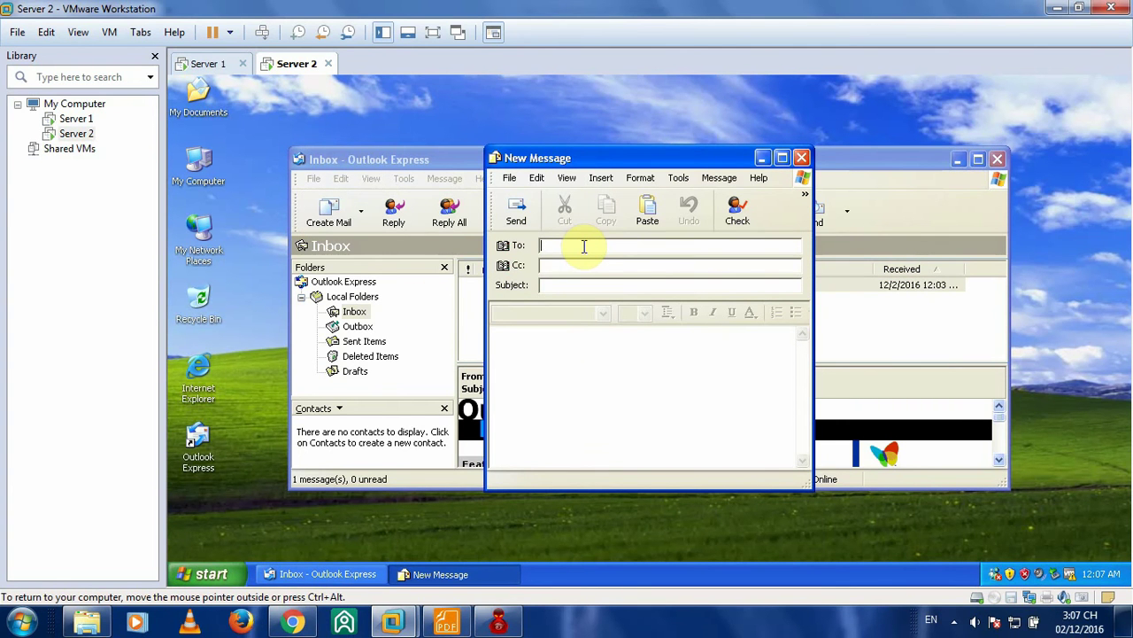
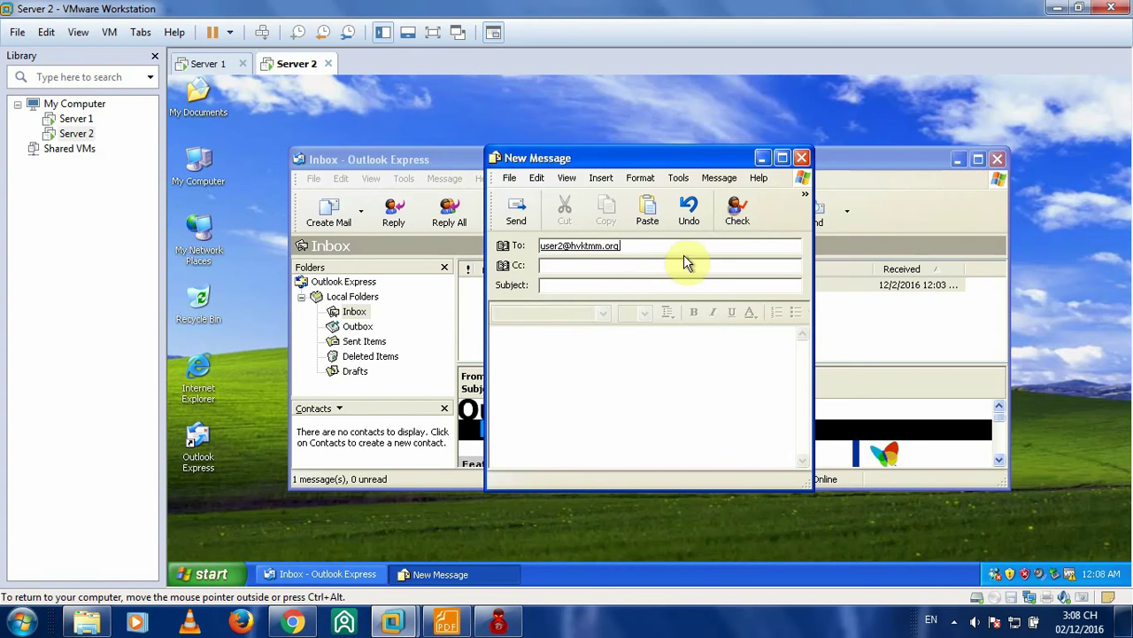
left_click(605, 292)
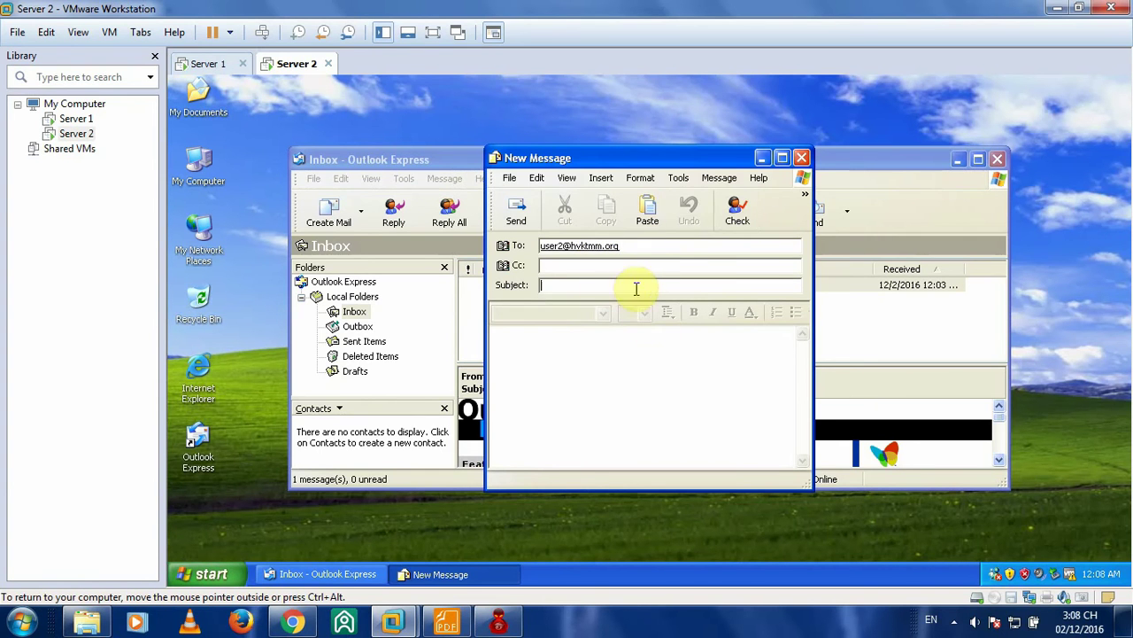
type("22")
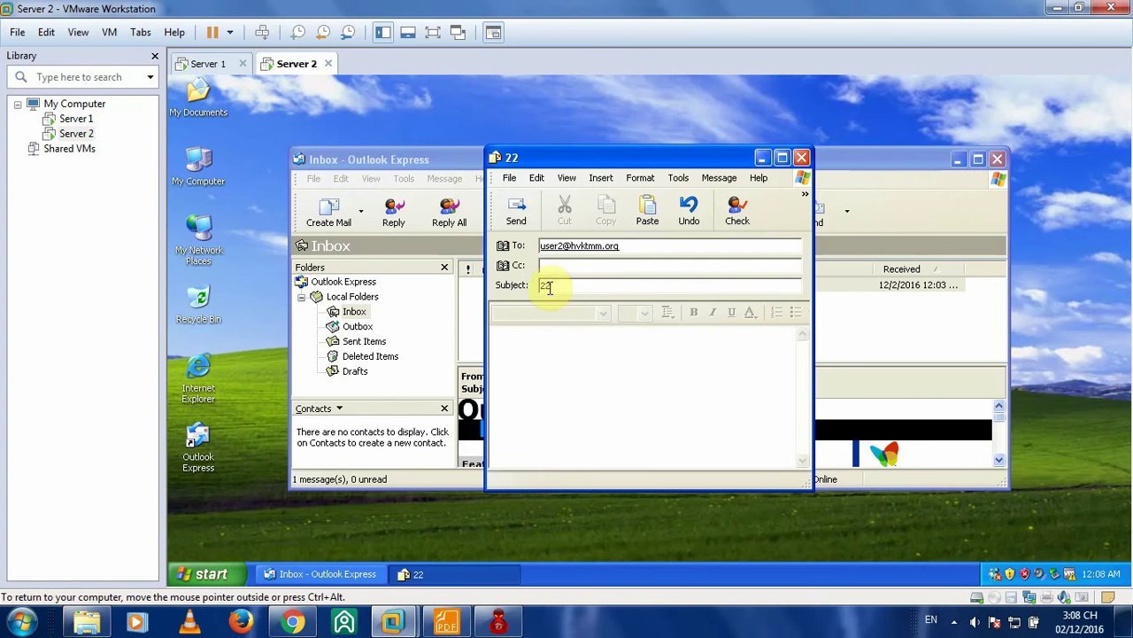
left_click(538, 339)
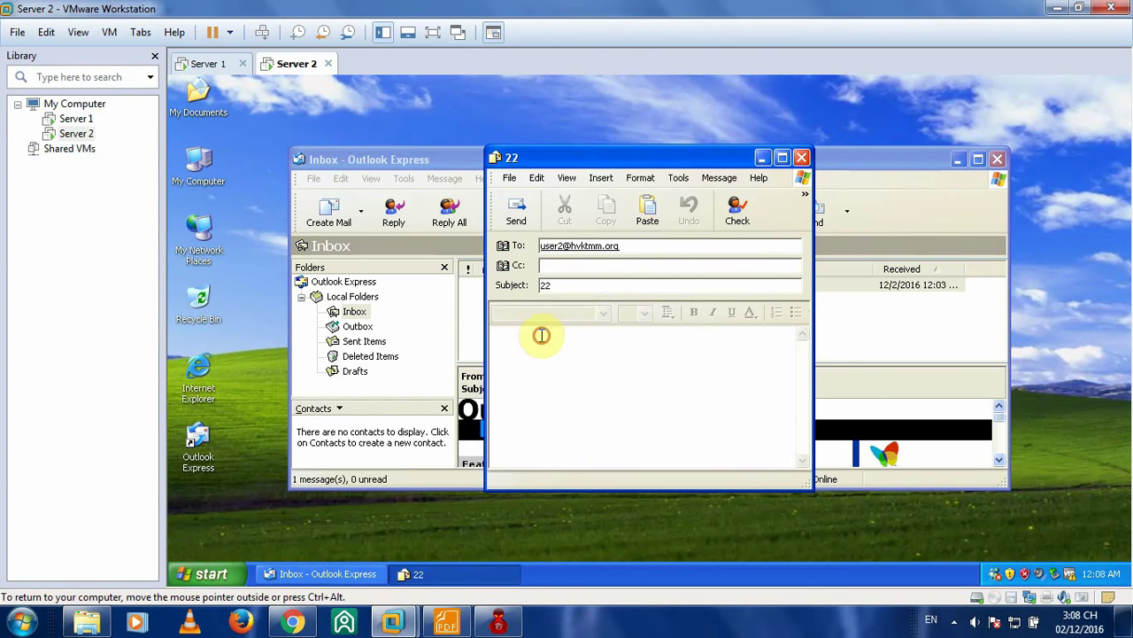
type("22")
left_click(513, 217)
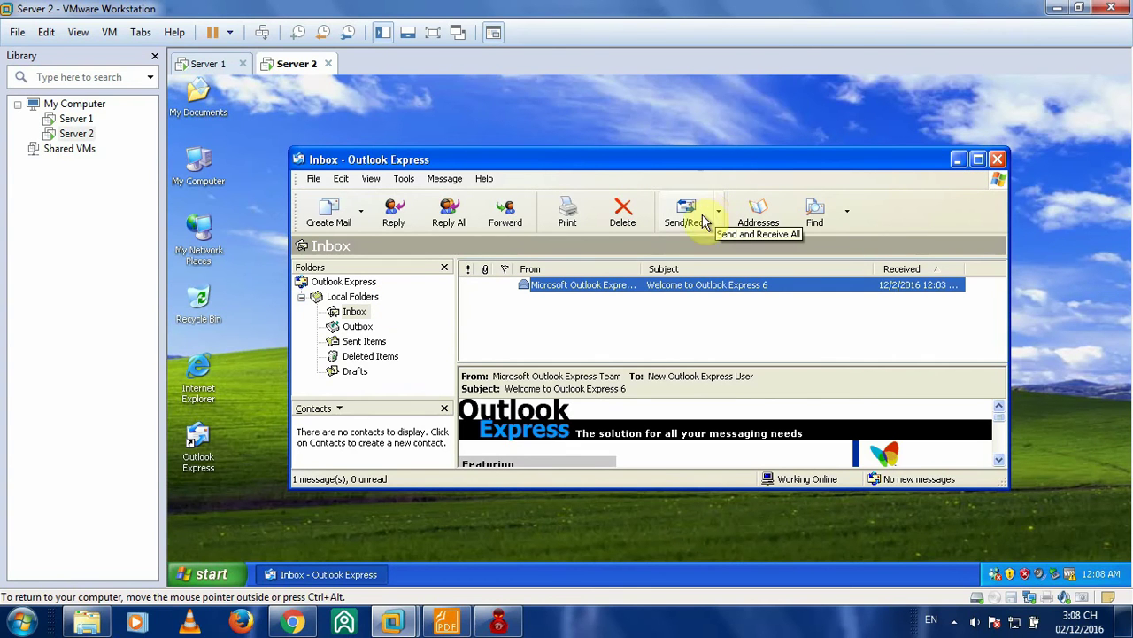
- Download new mail on Server 2, logging on with the account password
left_click(689, 212)
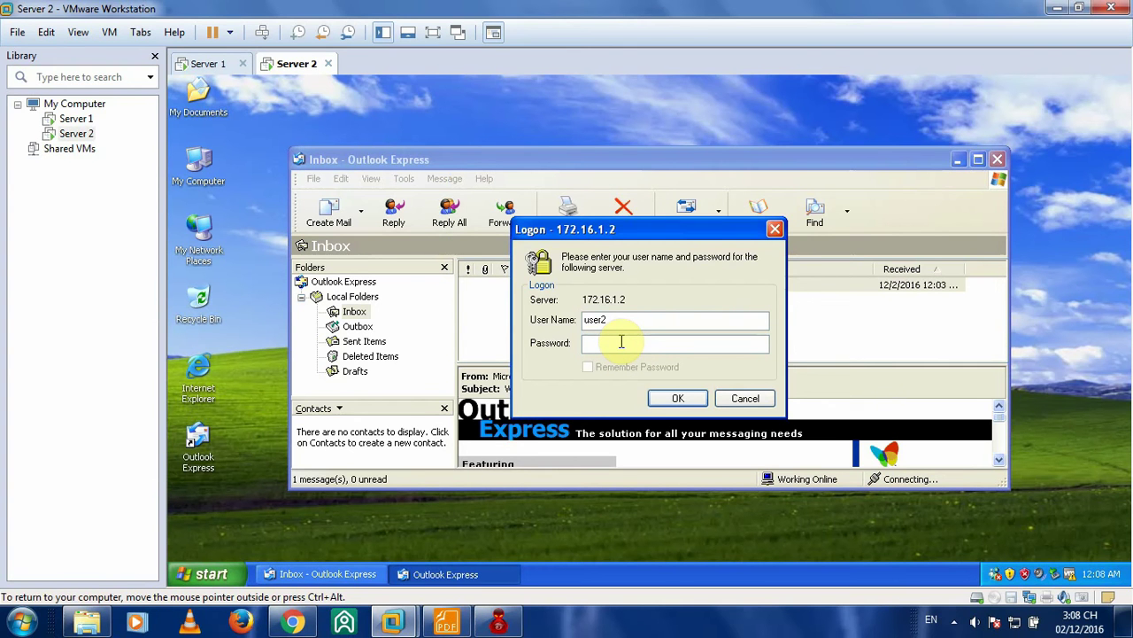
type("12")
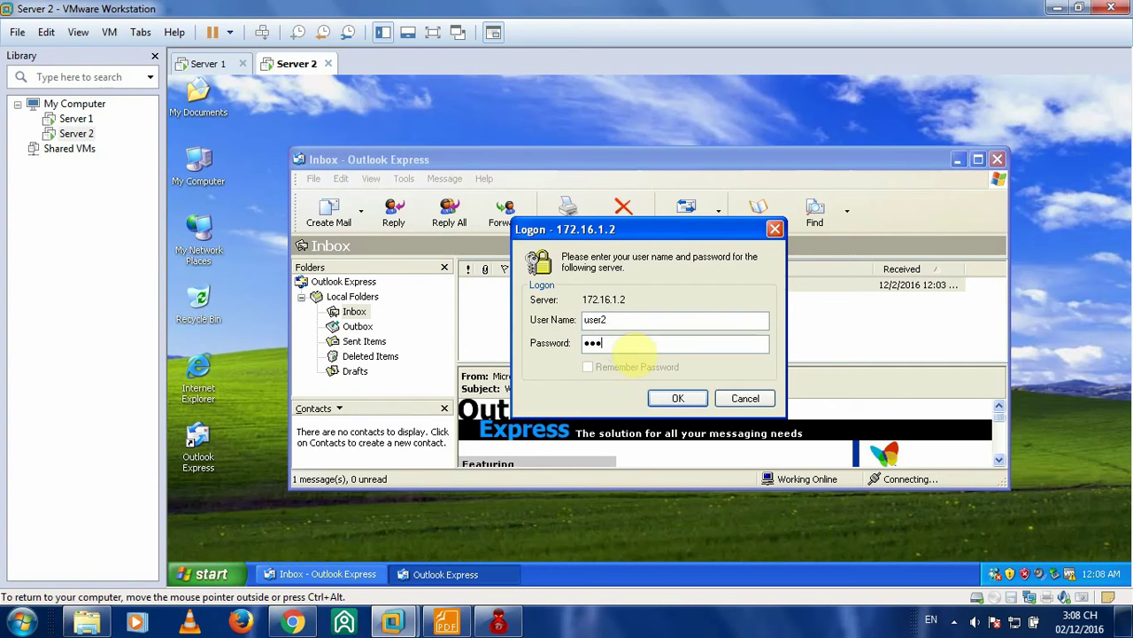
type("34")
left_click(673, 398)
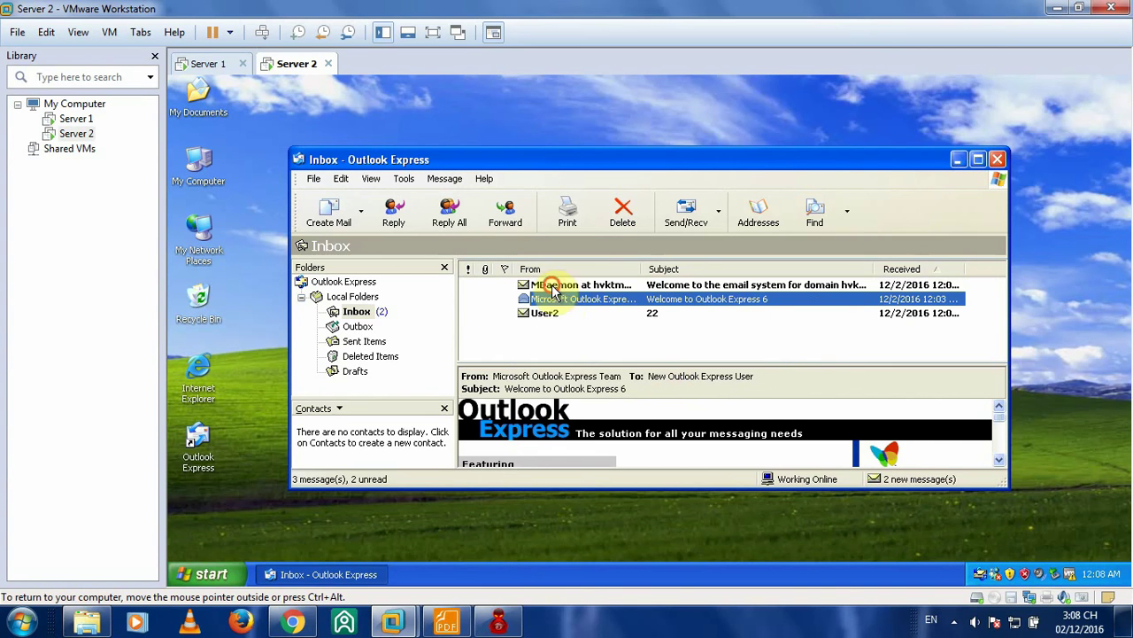
- Read the MDaemon welcome message and the '22' message
double_click(549, 285)
left_click(800, 158)
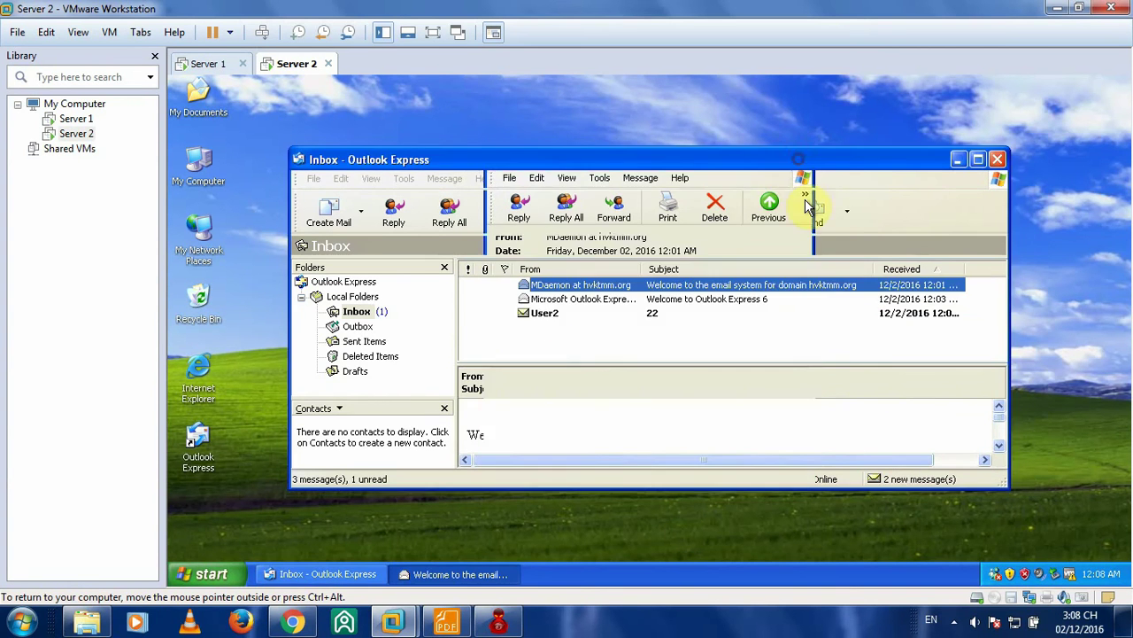
left_click(553, 315)
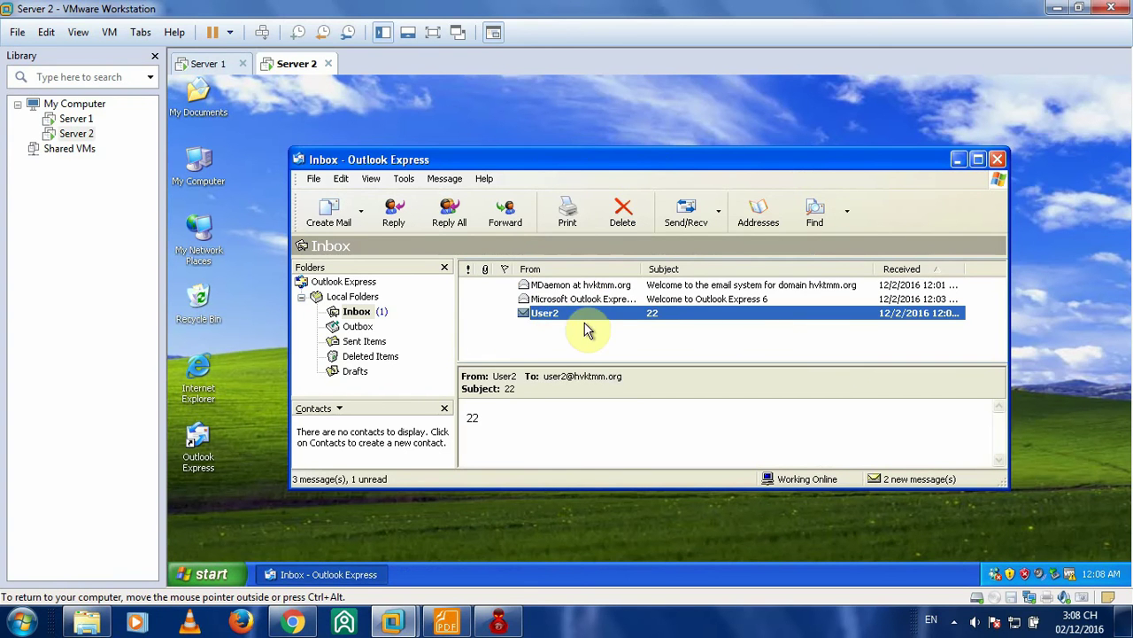
double_click(572, 315)
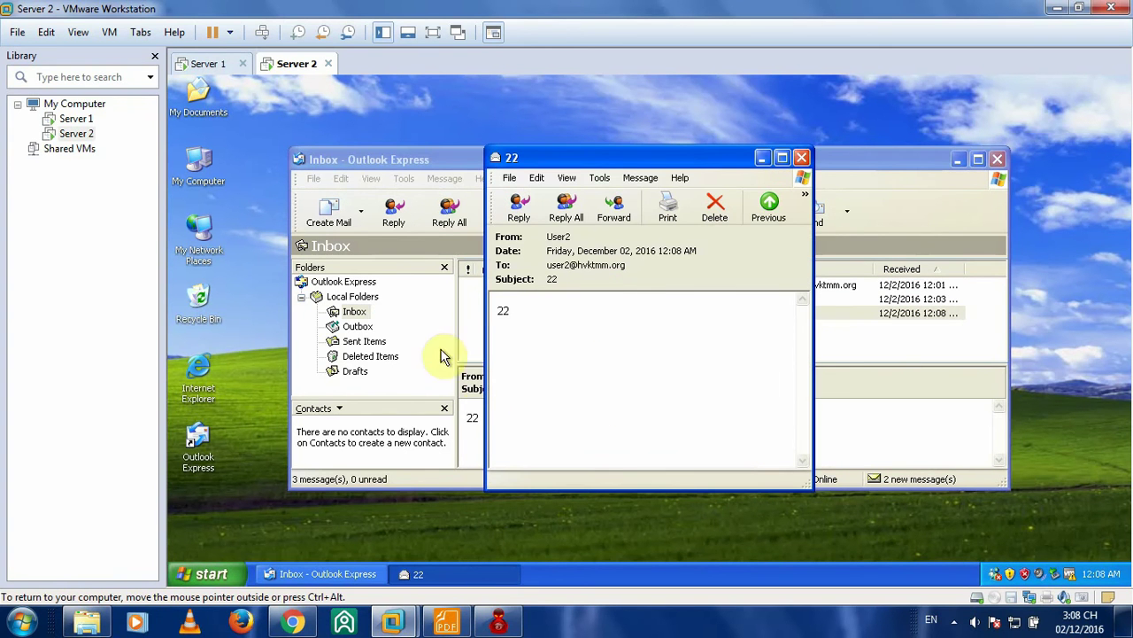
left_click(801, 159)
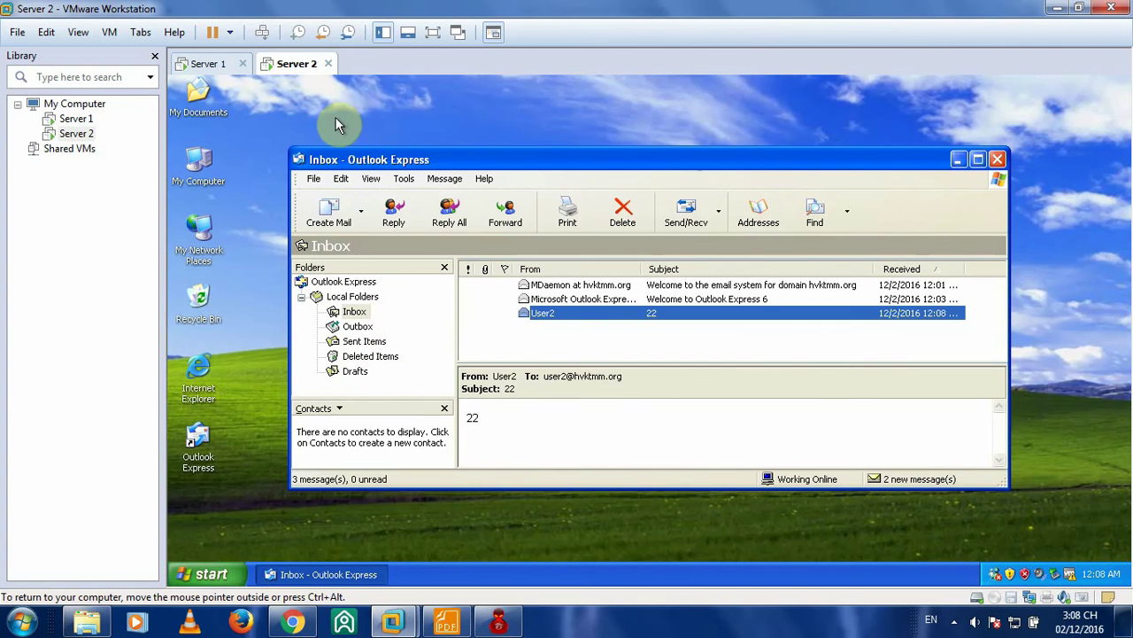
left_click(202, 66)
left_click(294, 64)
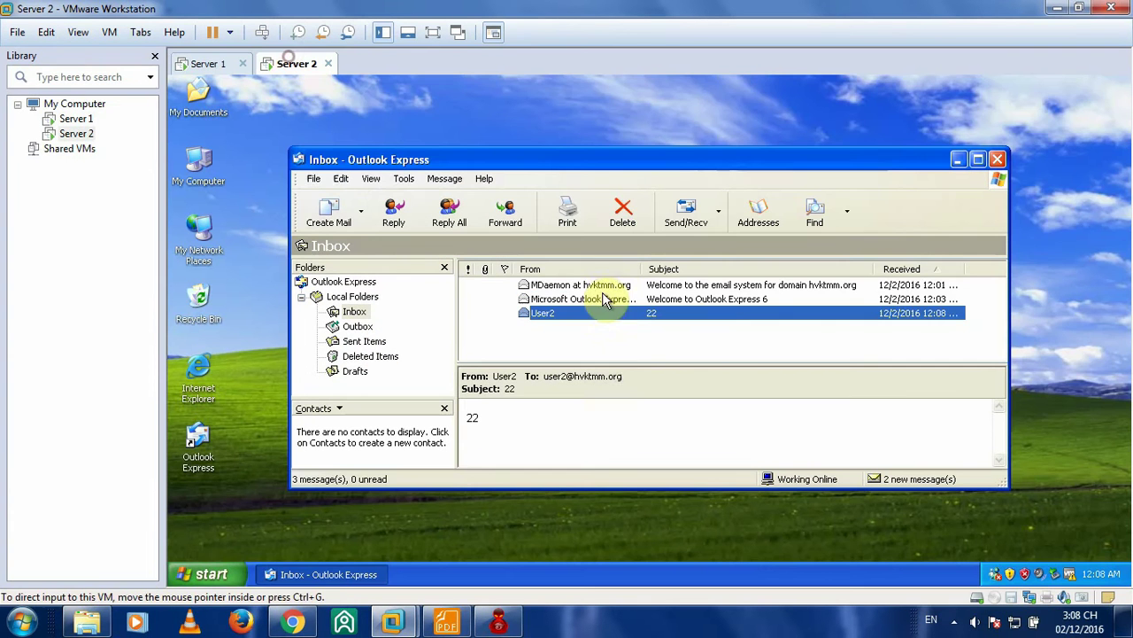
- On Server 1, send User2 a message with subject 12 and body 12
left_click(213, 65)
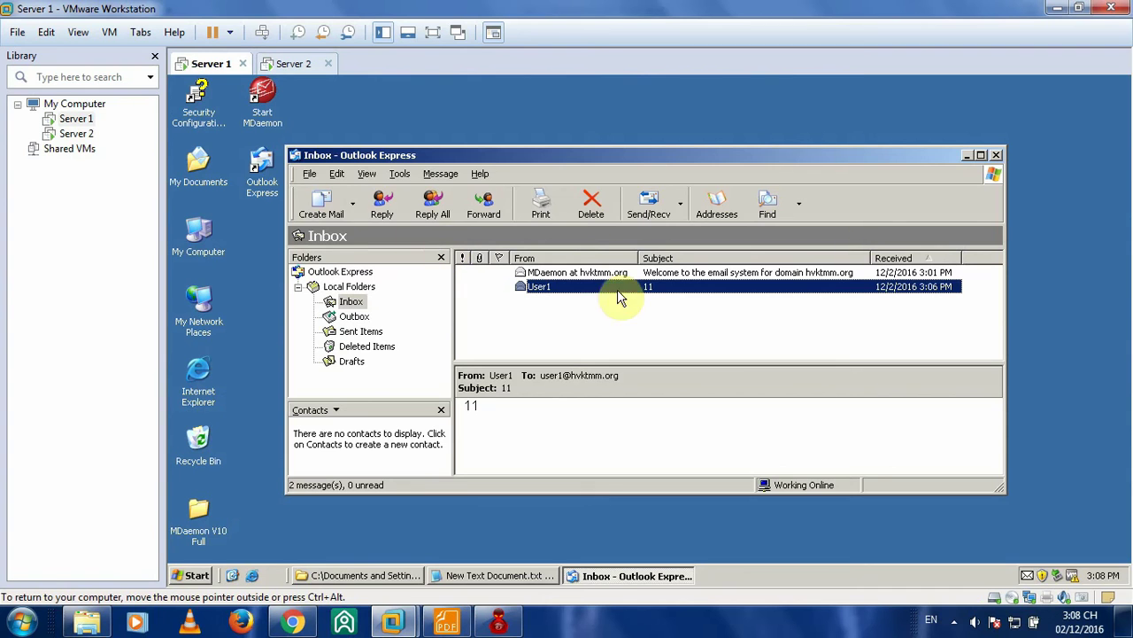
left_click(319, 202)
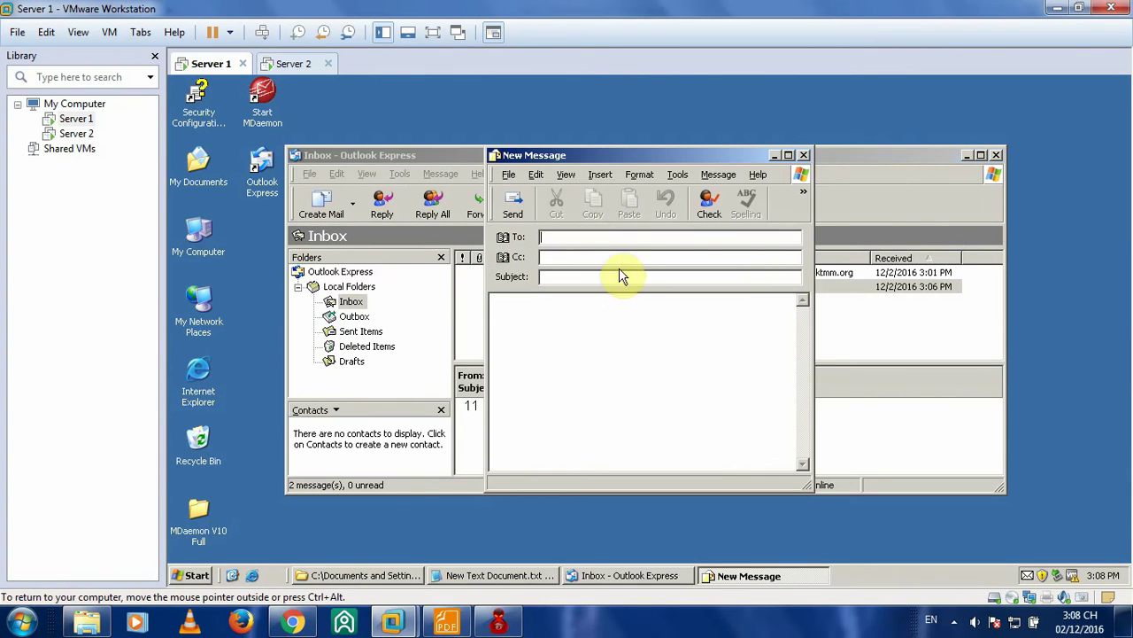
left_click(591, 237)
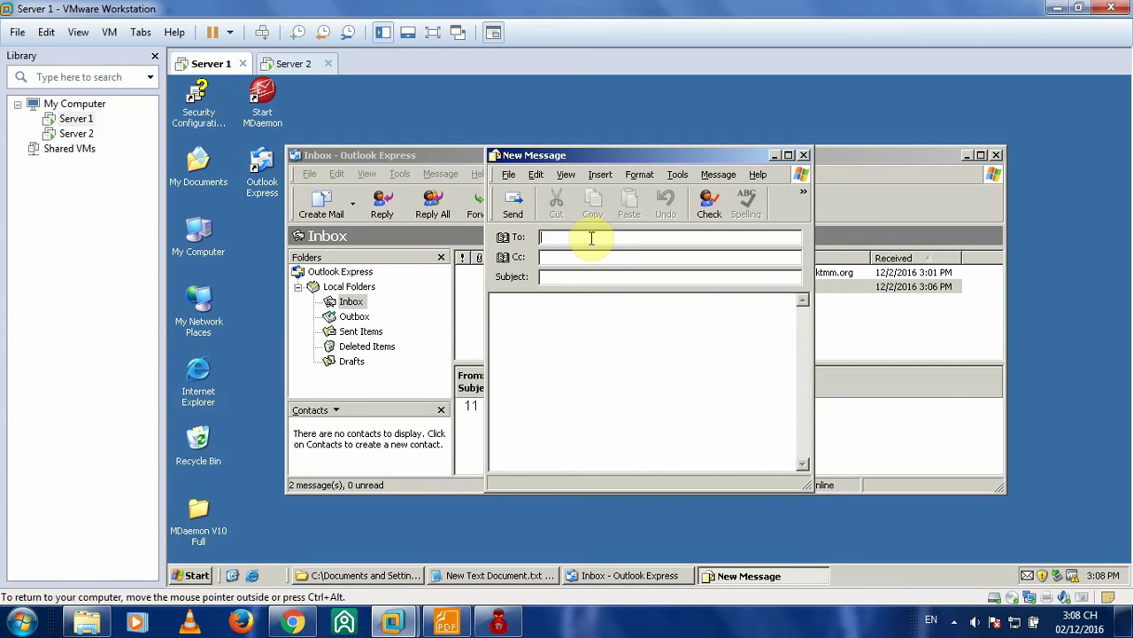
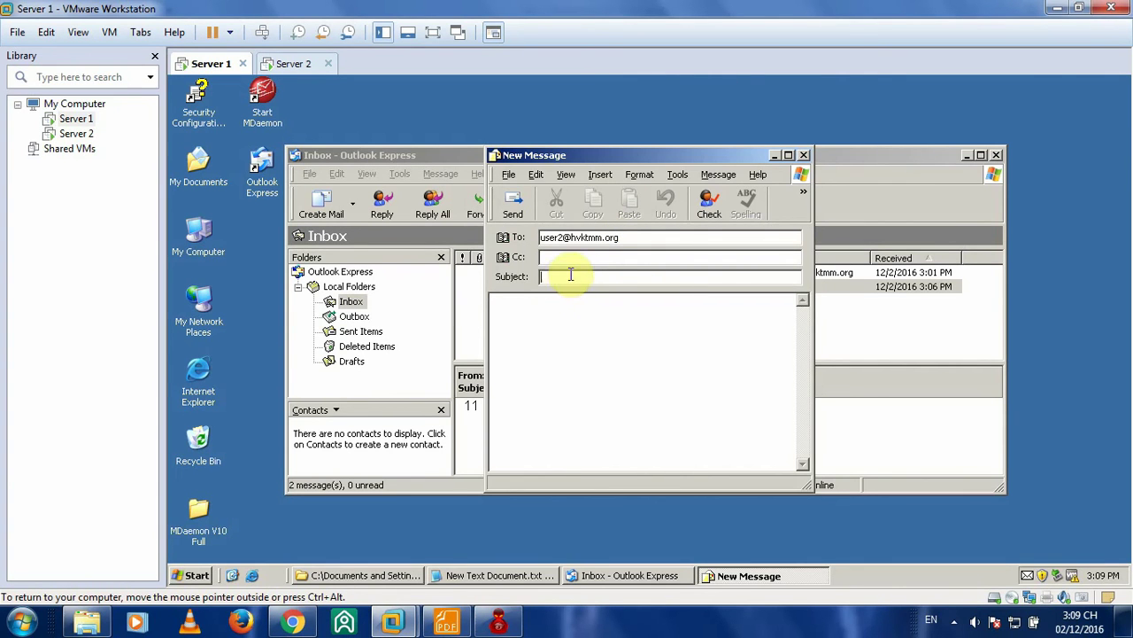
type("12")
left_click(548, 316)
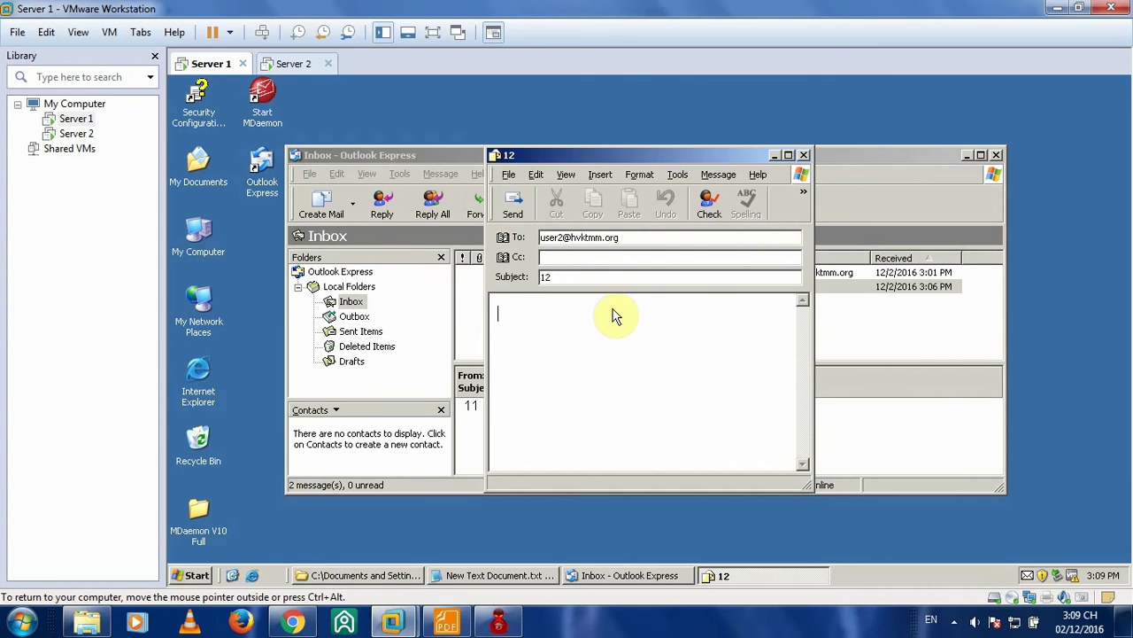
type("12")
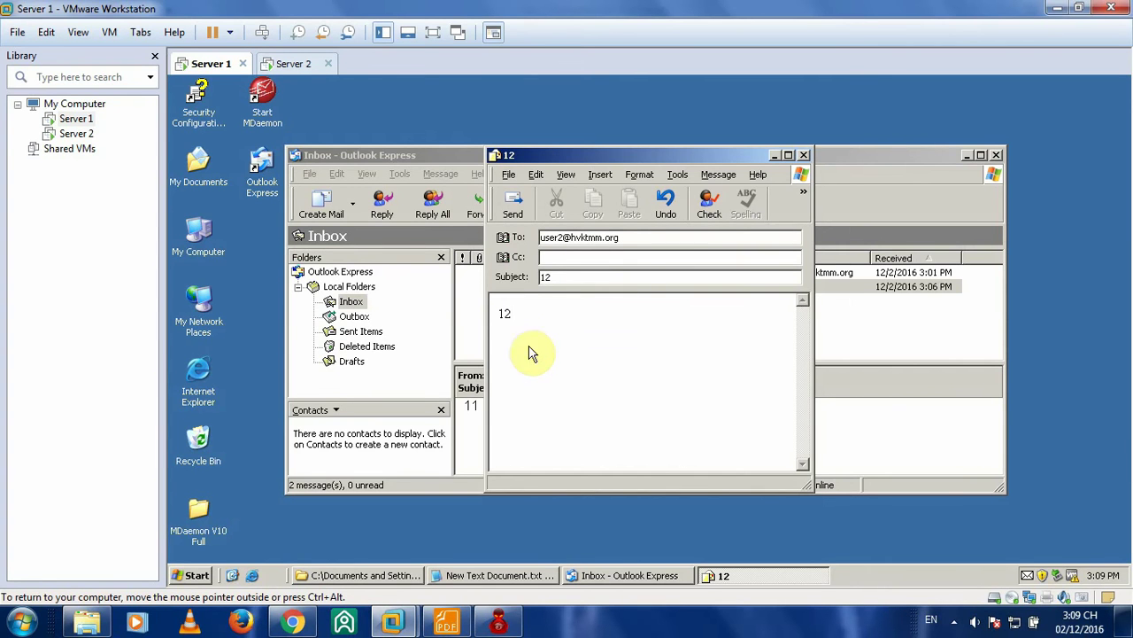
left_click(523, 212)
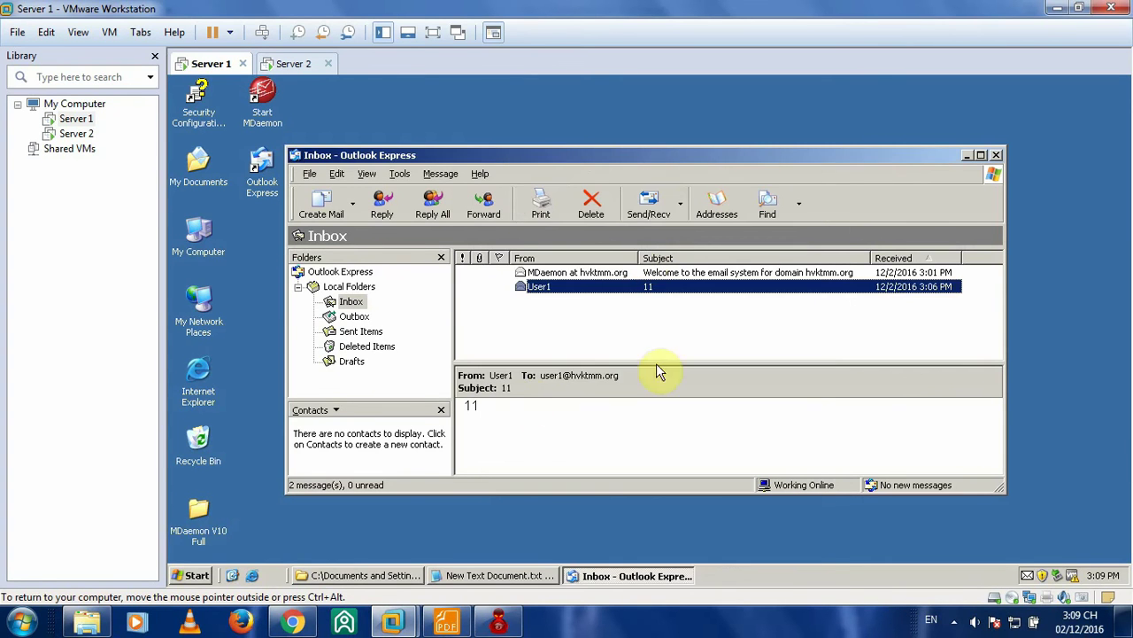
- On Server 2, fetch and read User1's '12' message, then start addressing a new message
left_click(293, 62)
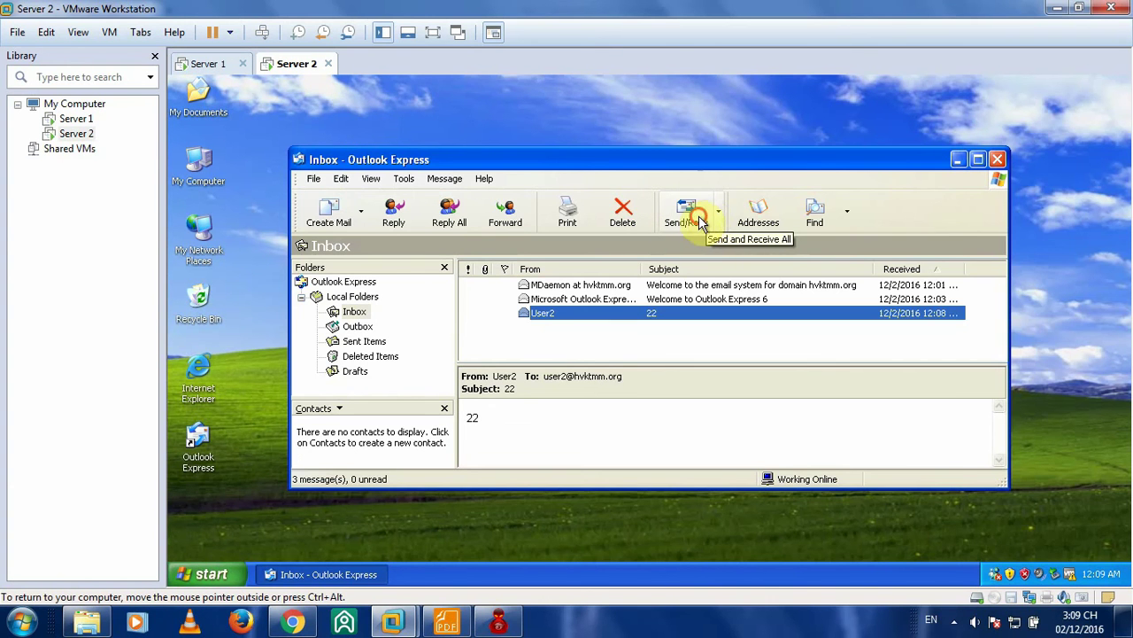
left_click(700, 221)
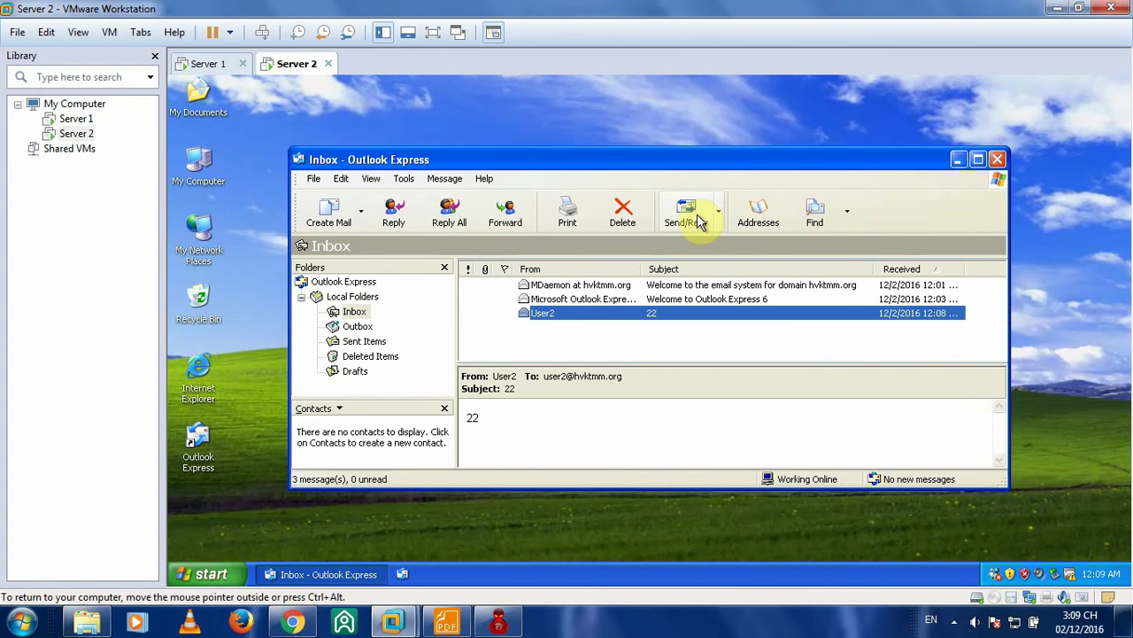
left_click(697, 220)
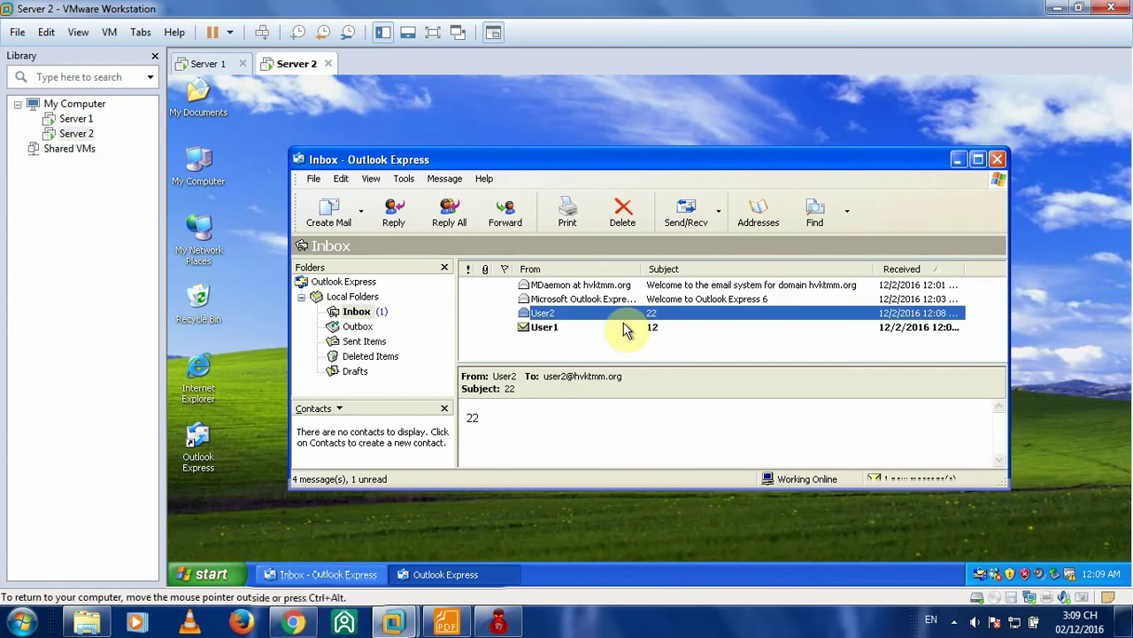
left_click(549, 328)
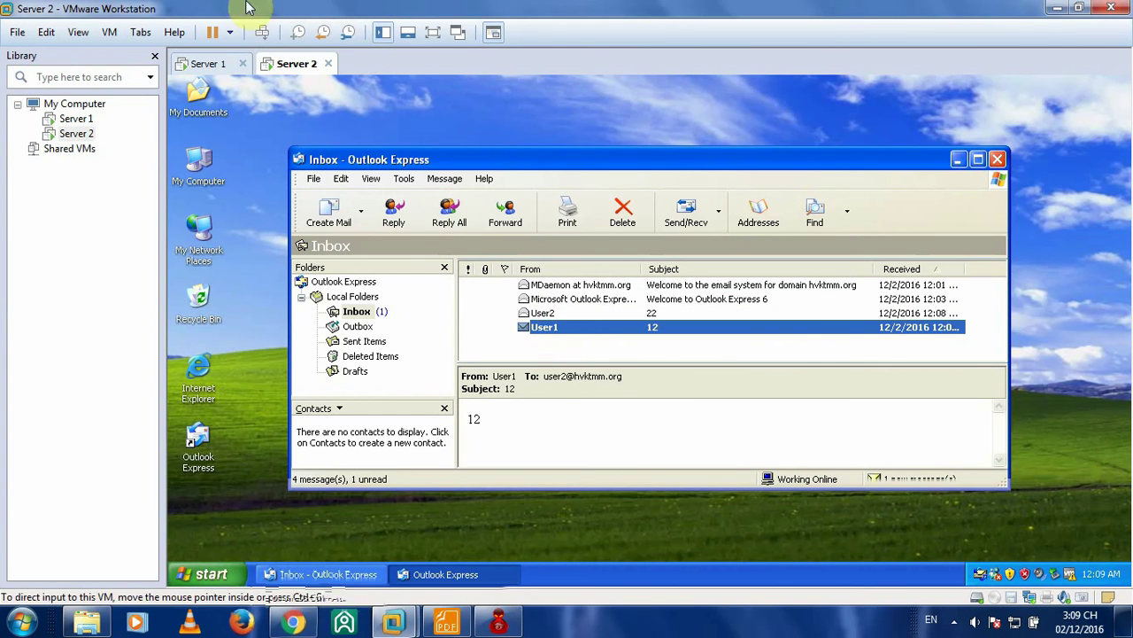
double_click(581, 325)
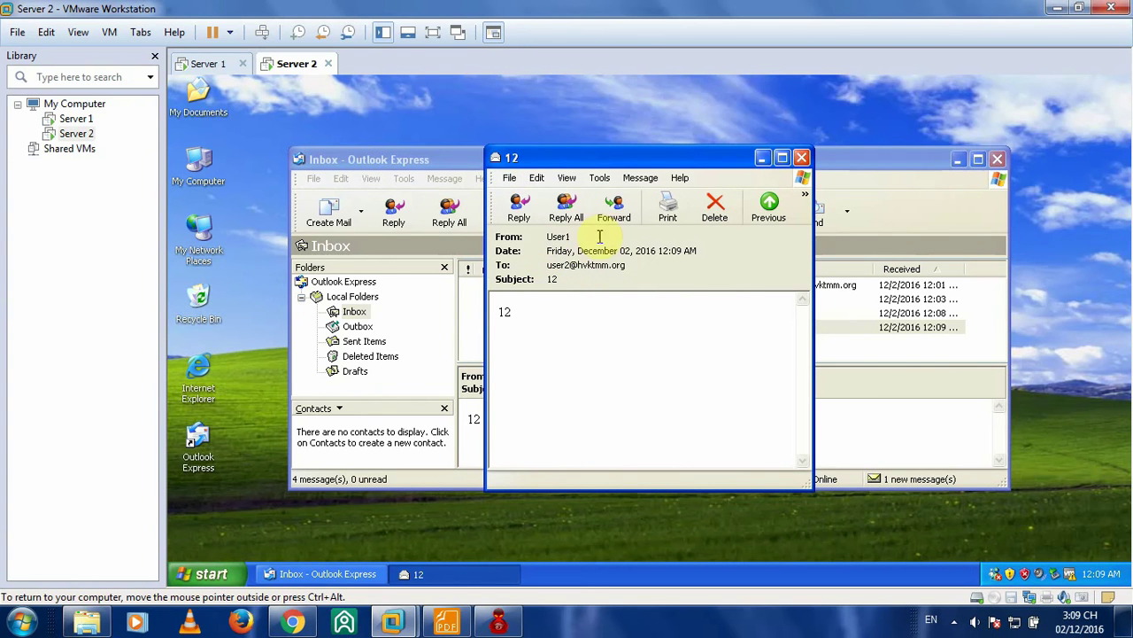
left_click(801, 158)
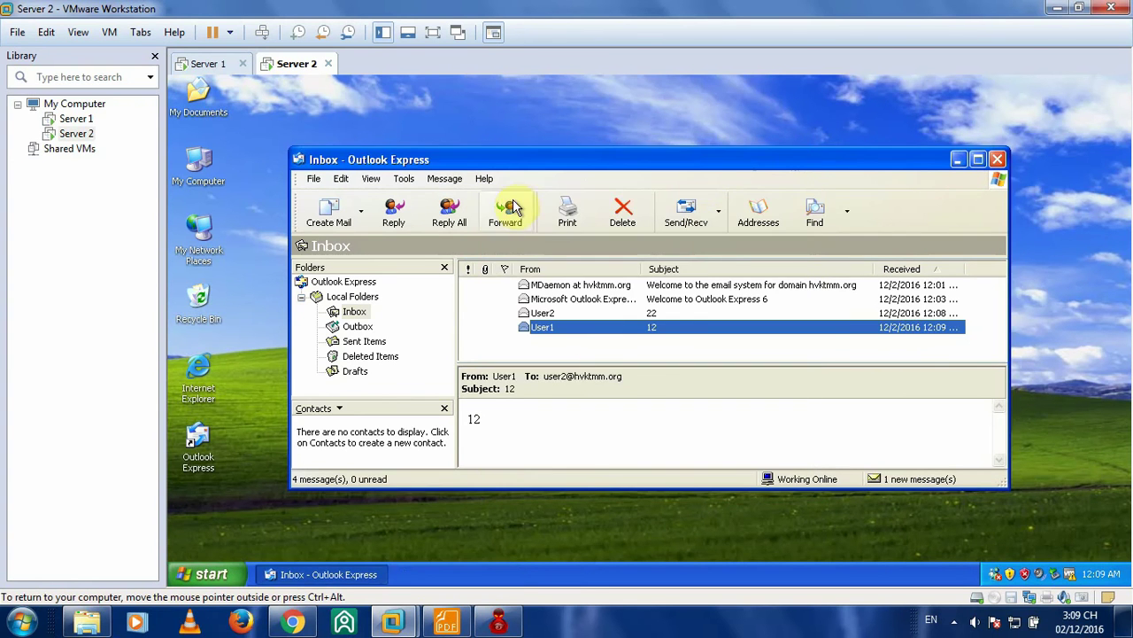
left_click(329, 212)
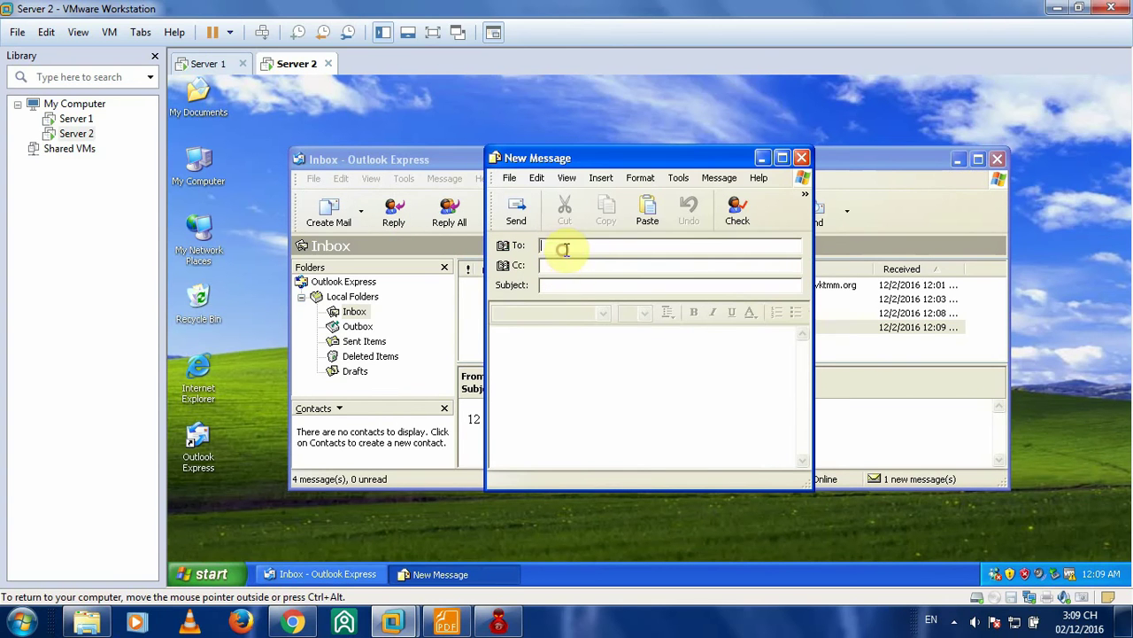
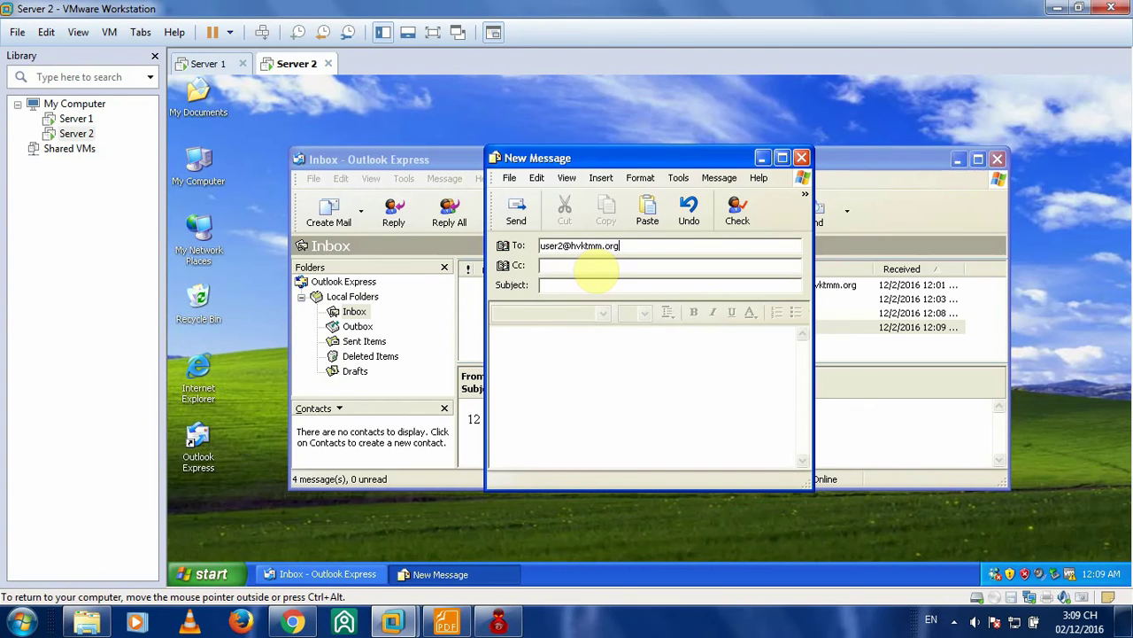
- Enter subject 21 and body 21, correcting the recipient to the first user's address
left_click(595, 284)
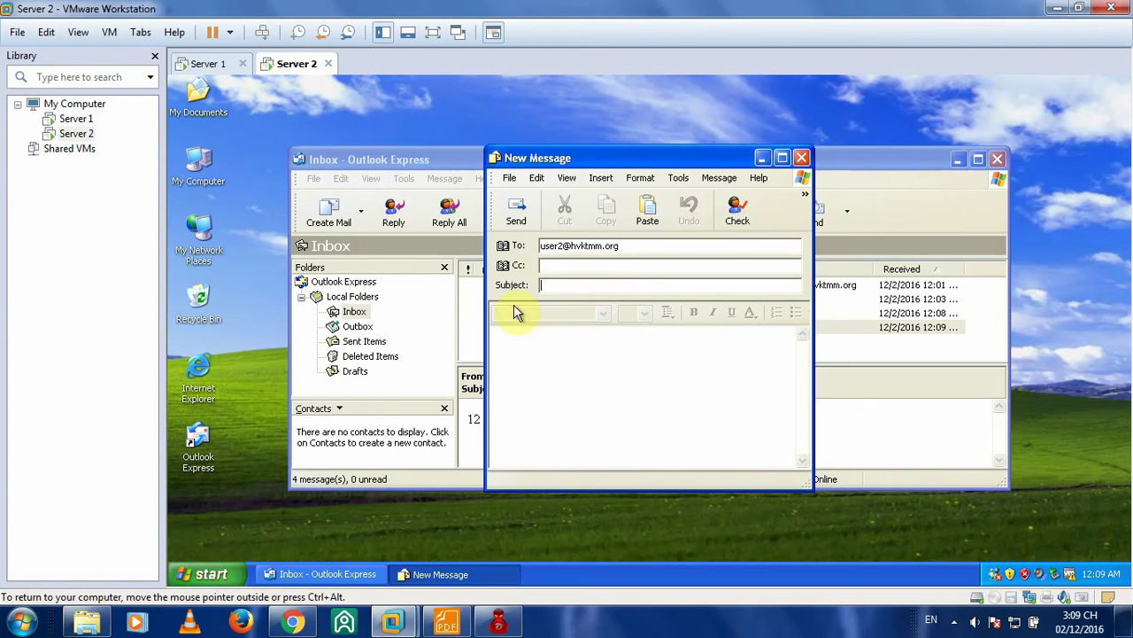
type("21")
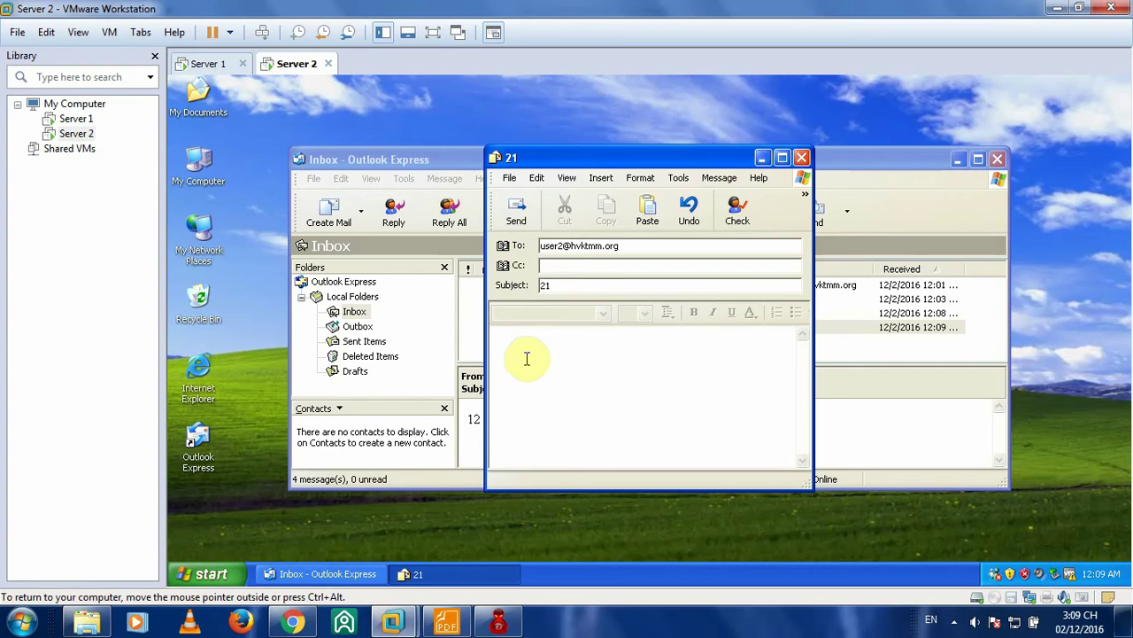
left_click(531, 353)
type("21")
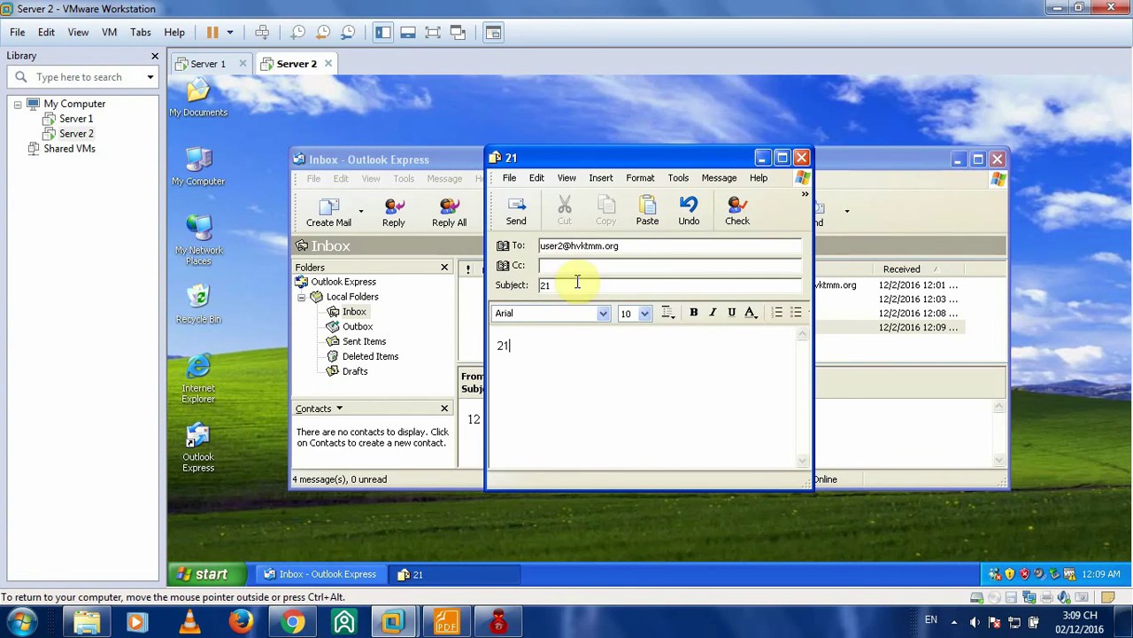
left_click(570, 248)
key("BackSpace")
type("1")
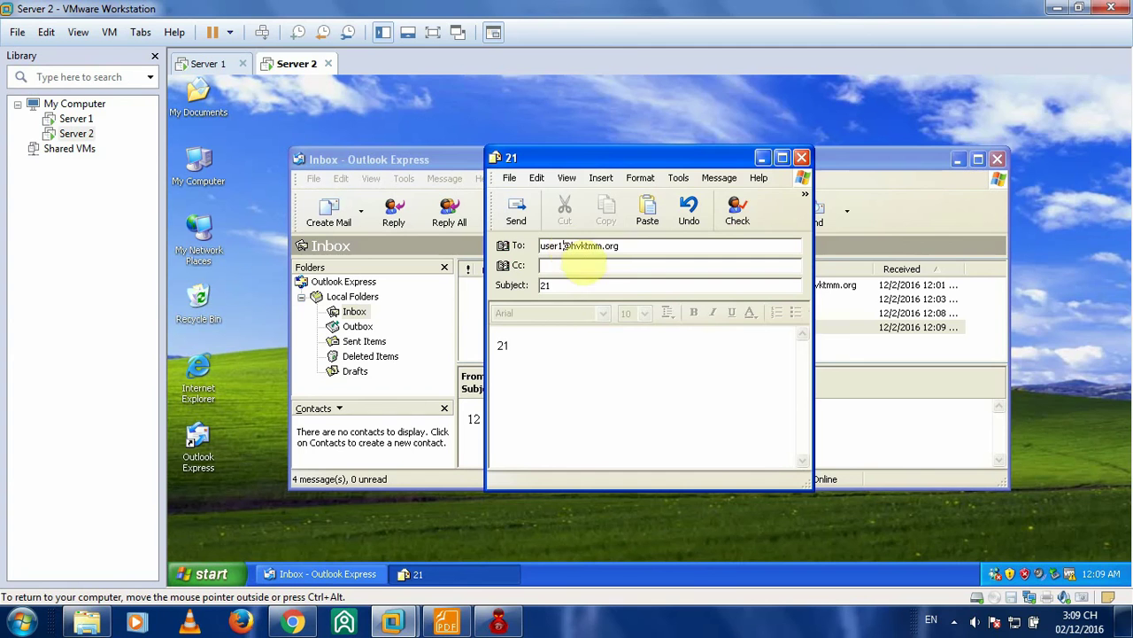
key("End")
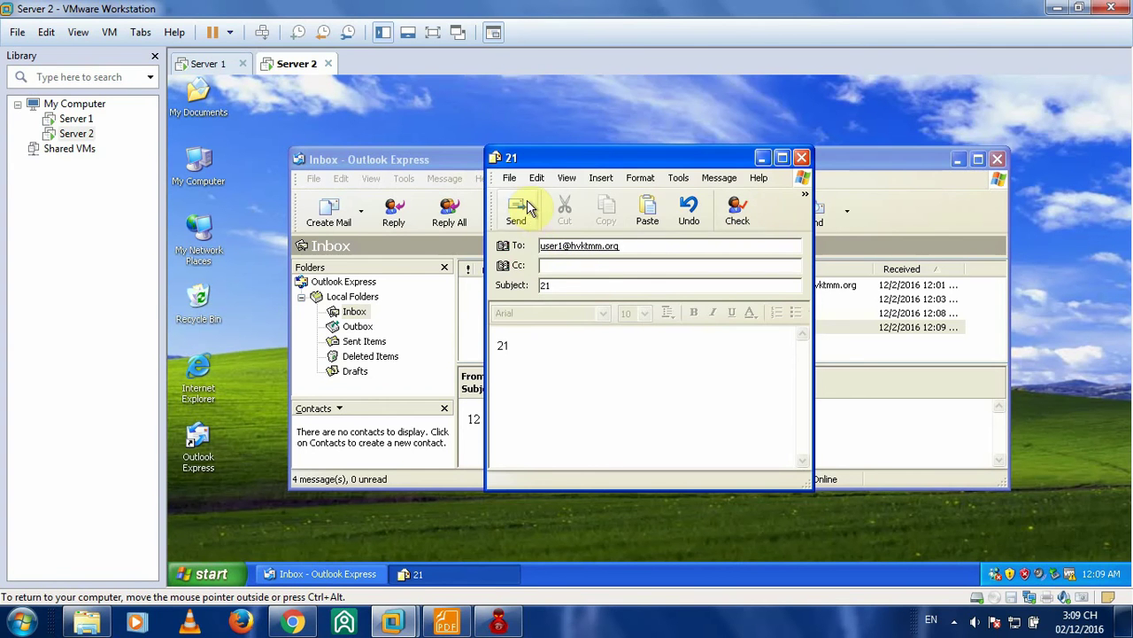
- Send message 21 and confirm it in Sent Items, then return to Server 1
left_click(527, 208)
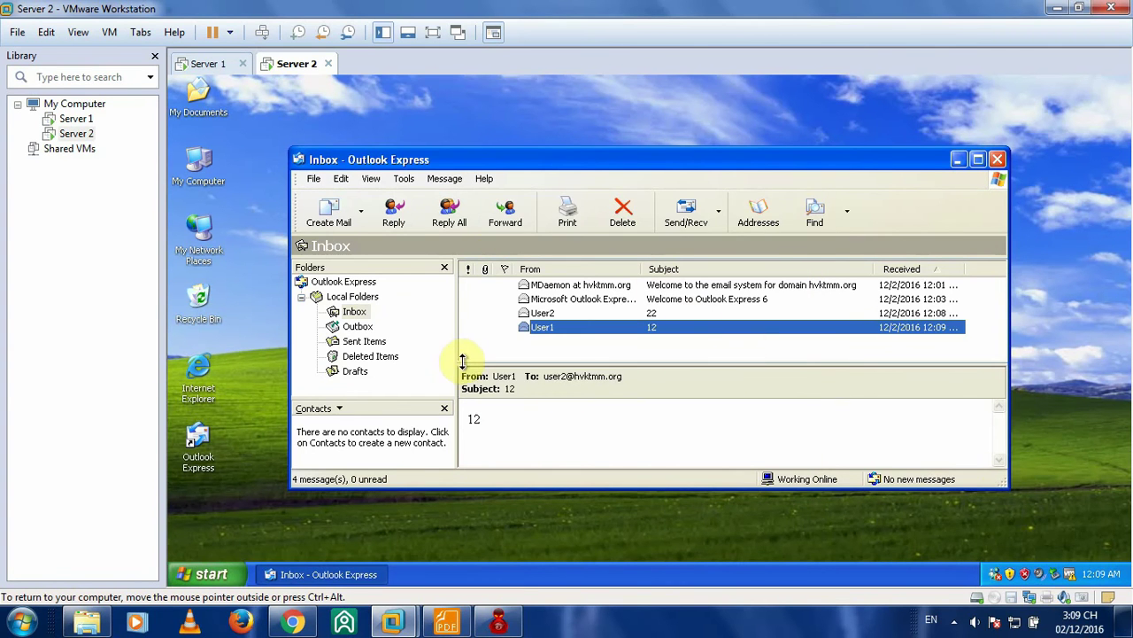
left_click(363, 341)
left_click(624, 301)
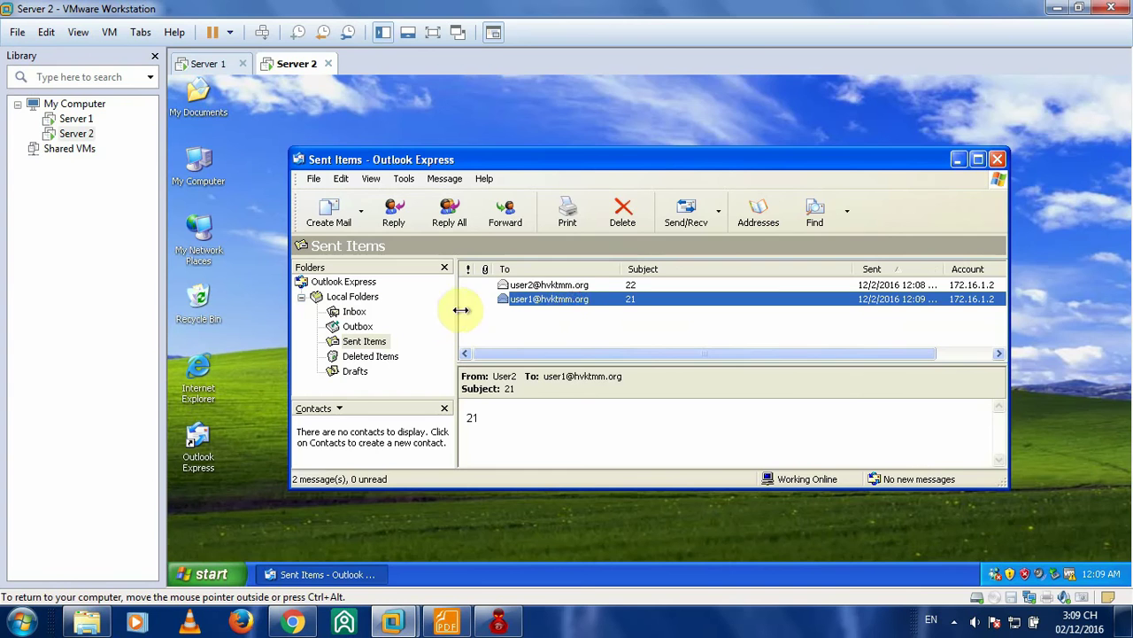
left_click(209, 64)
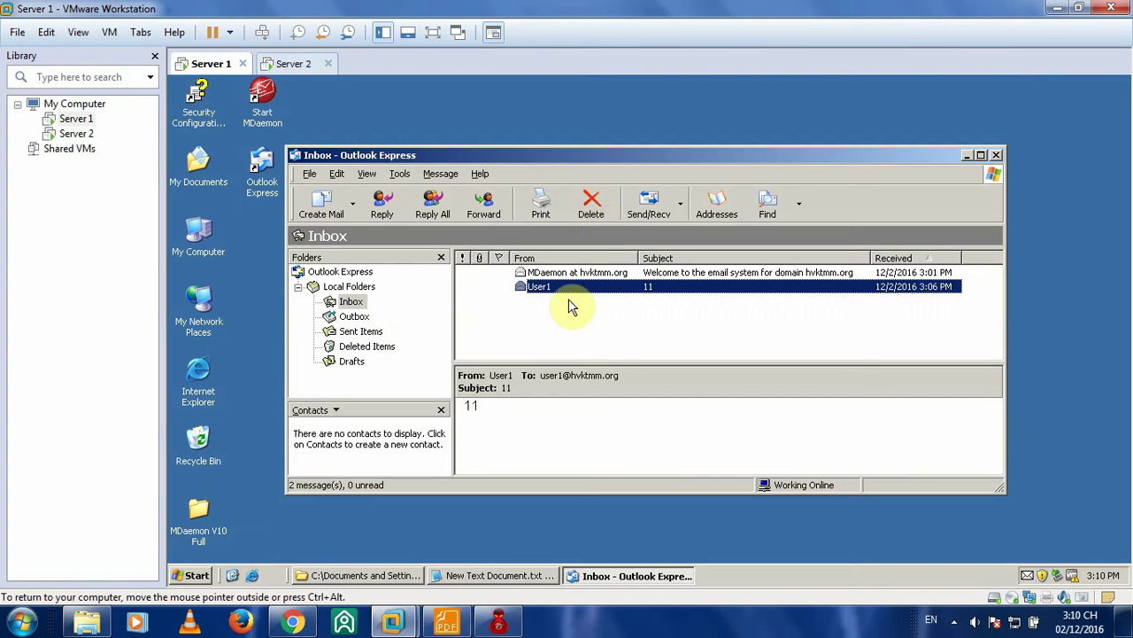
- On Server 1, fetch and read User2's '21' message, then return to the Inbox
left_click(666, 209)
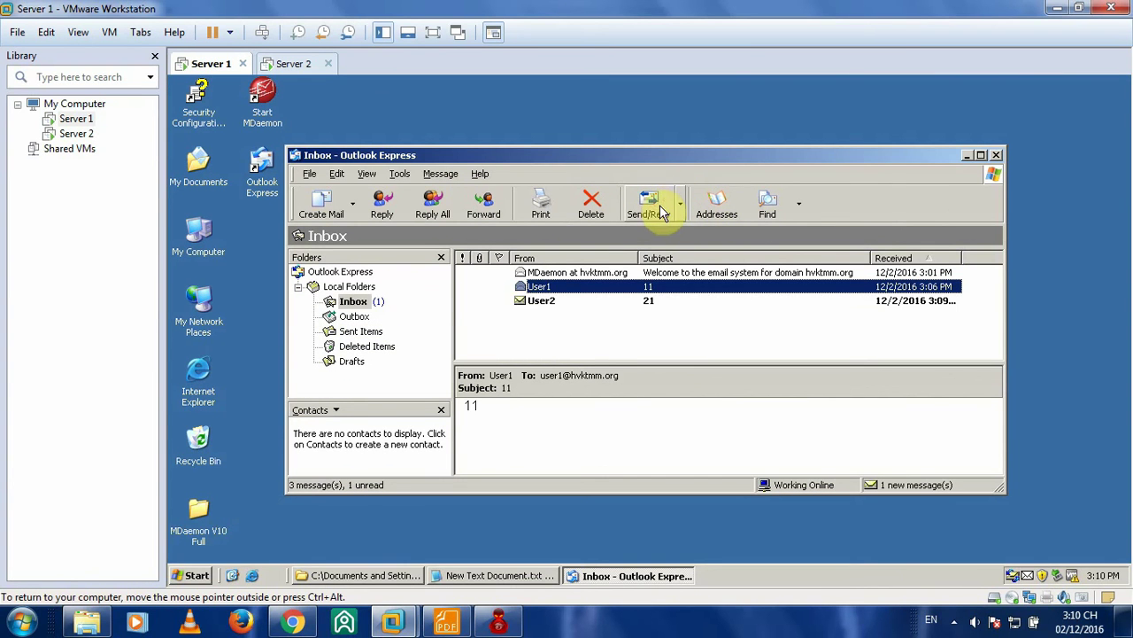
left_click(549, 303)
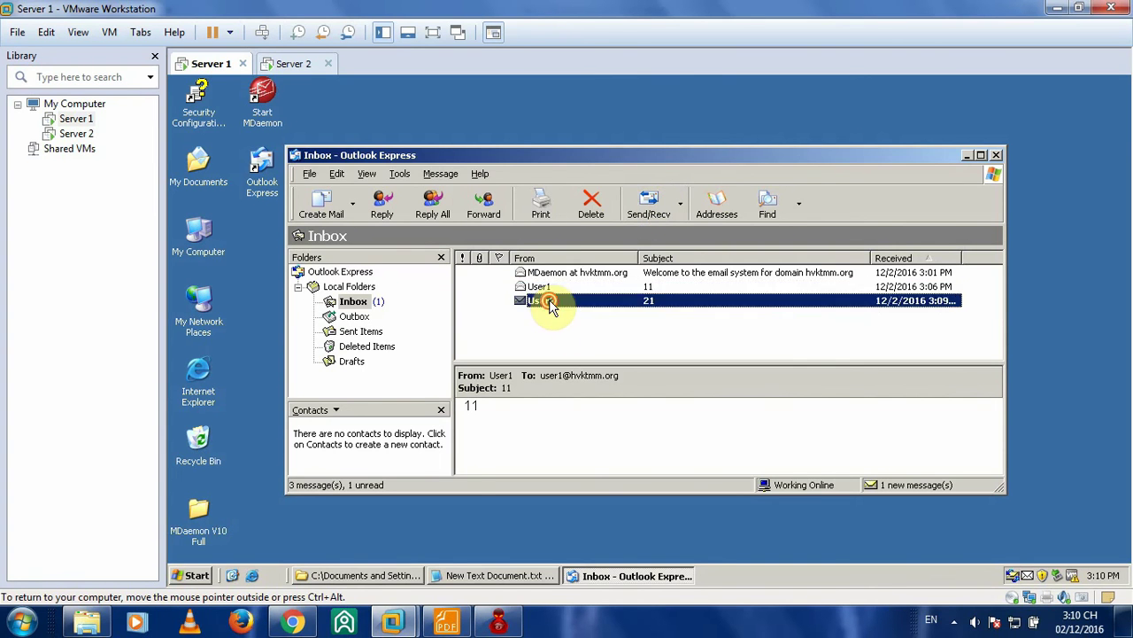
double_click(549, 303)
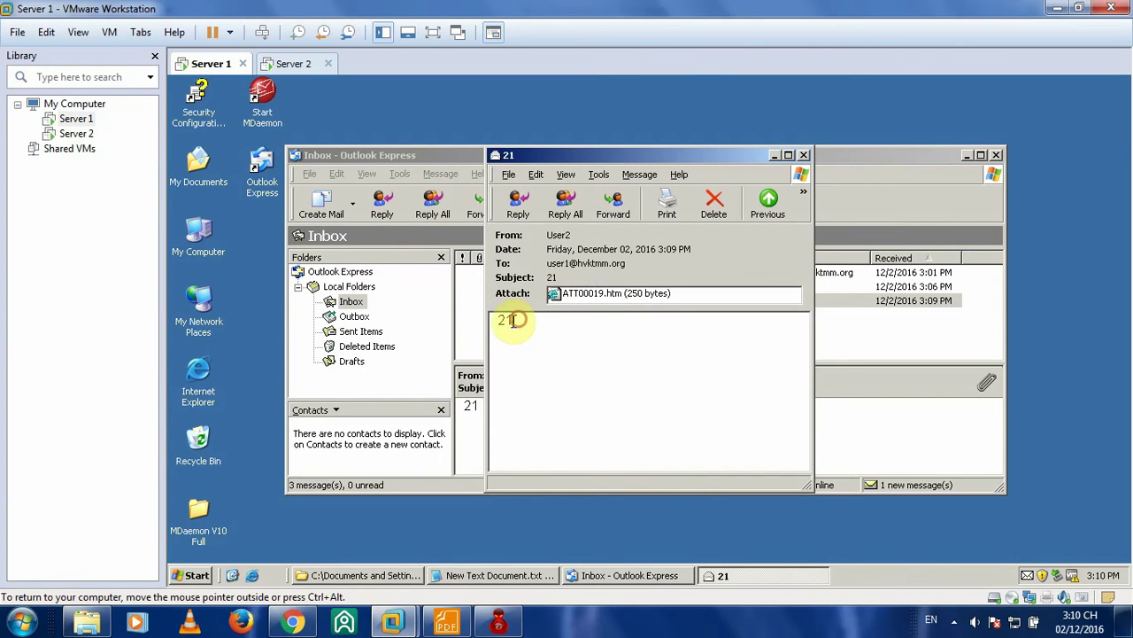
left_click(804, 155)
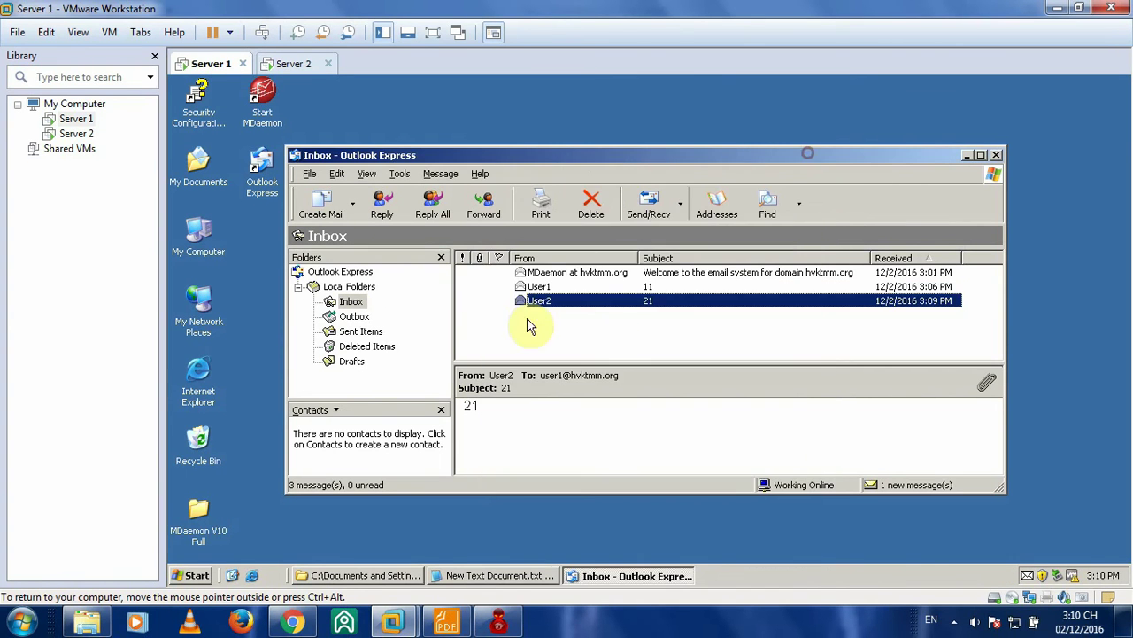
left_click(367, 304)
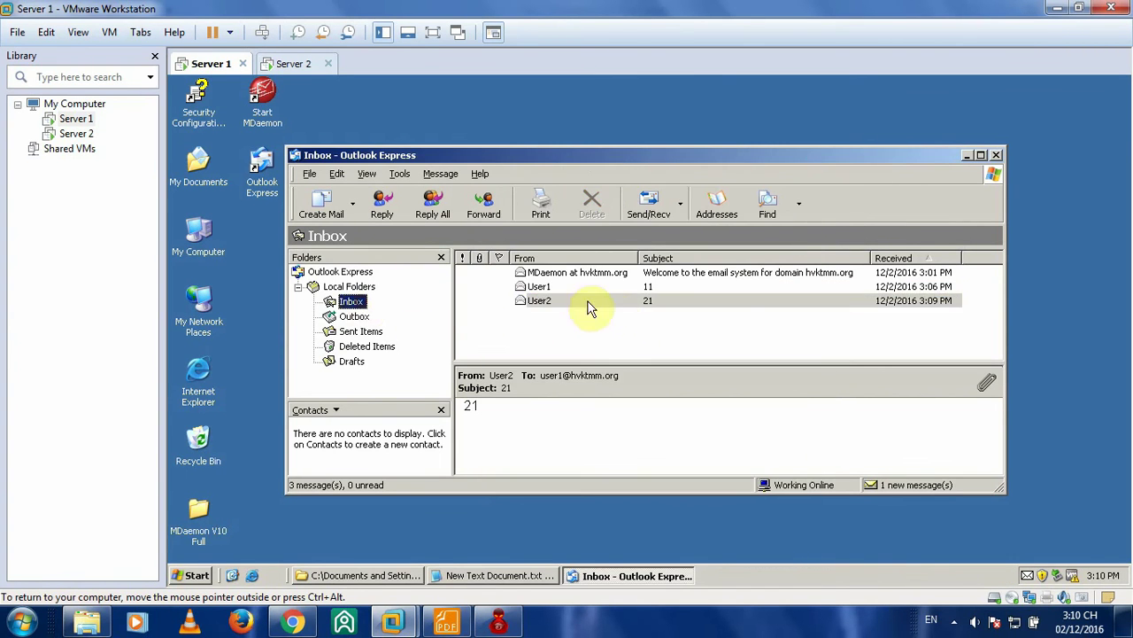
left_click(447, 624)
- Scroll the lab guide to Step 7 on page 19, then go back to Server 1
scroll(590, 310, "down", 6)
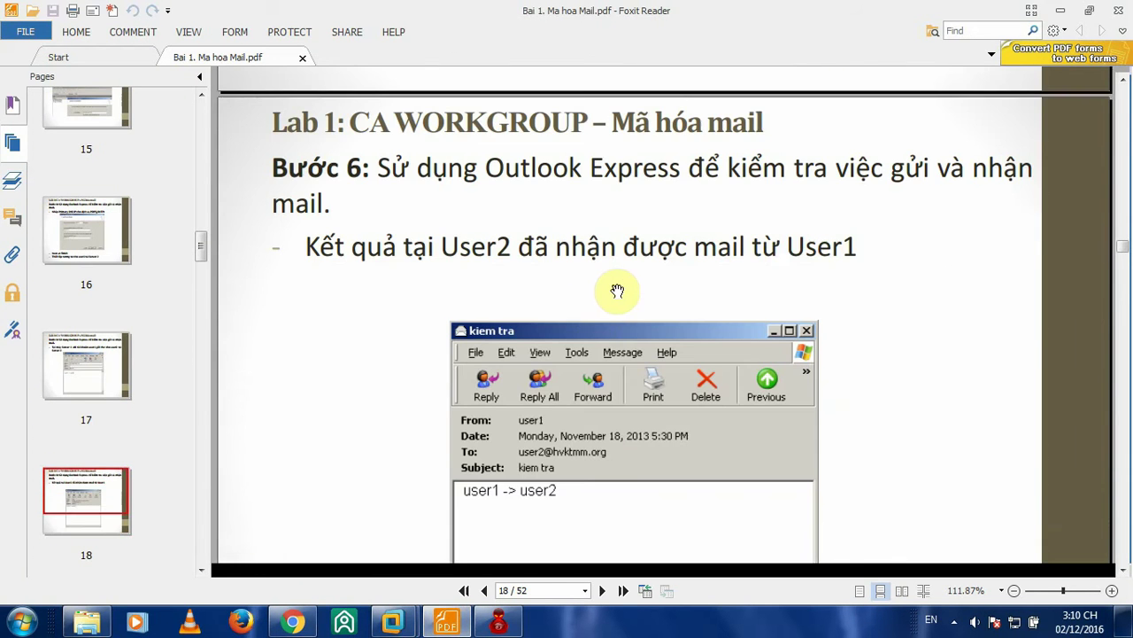
scroll(617, 290, "down", 6)
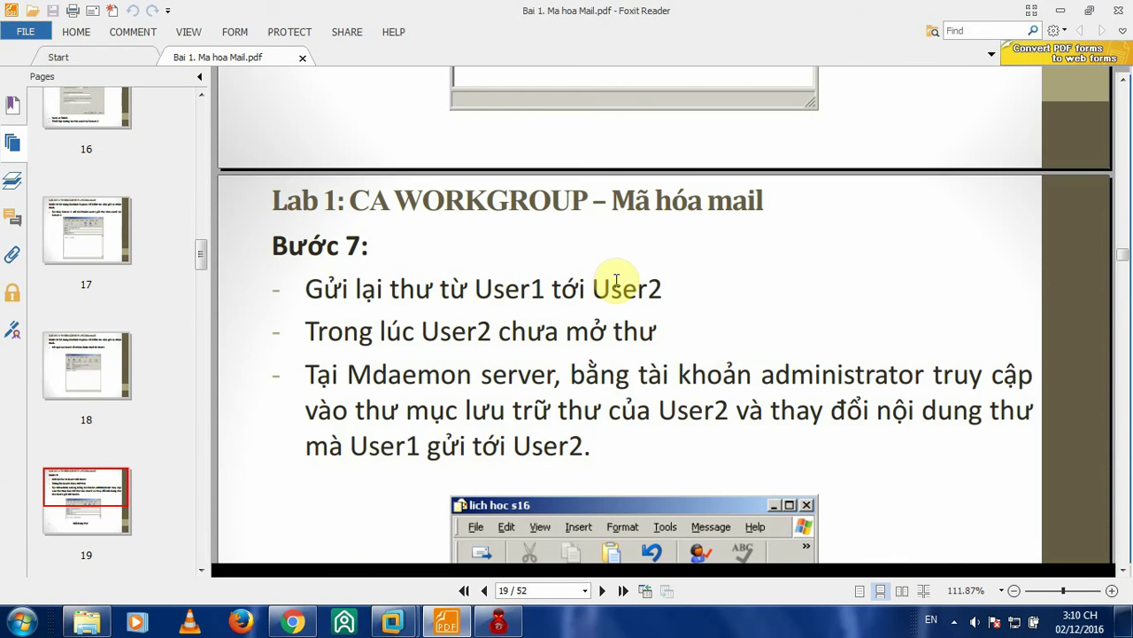
scroll(620, 282, "down", 2)
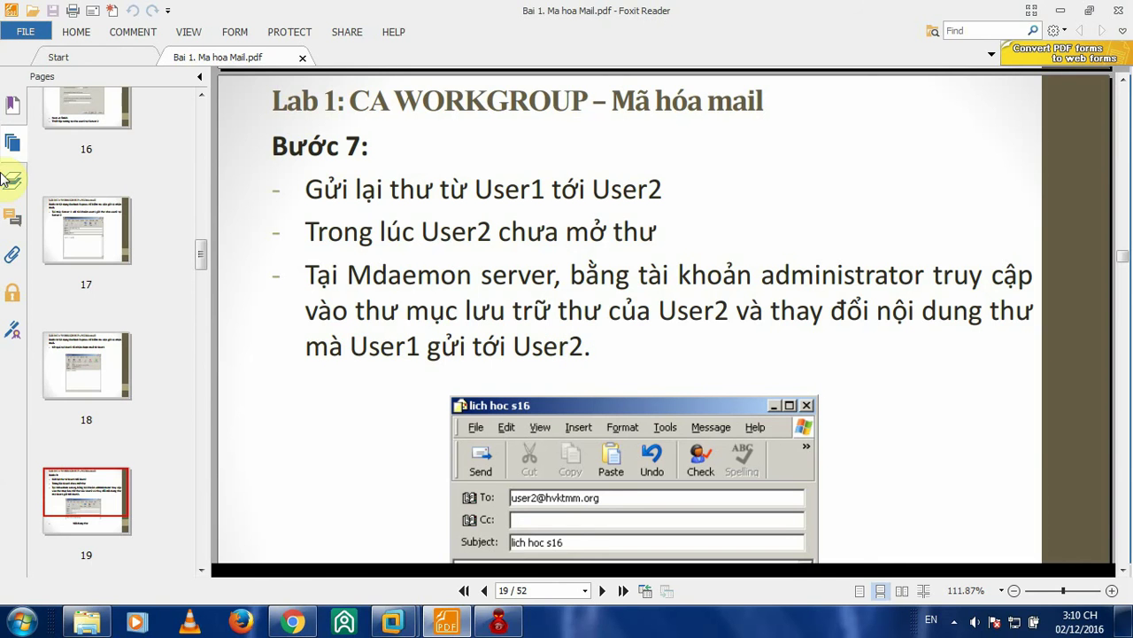
left_click(392, 621)
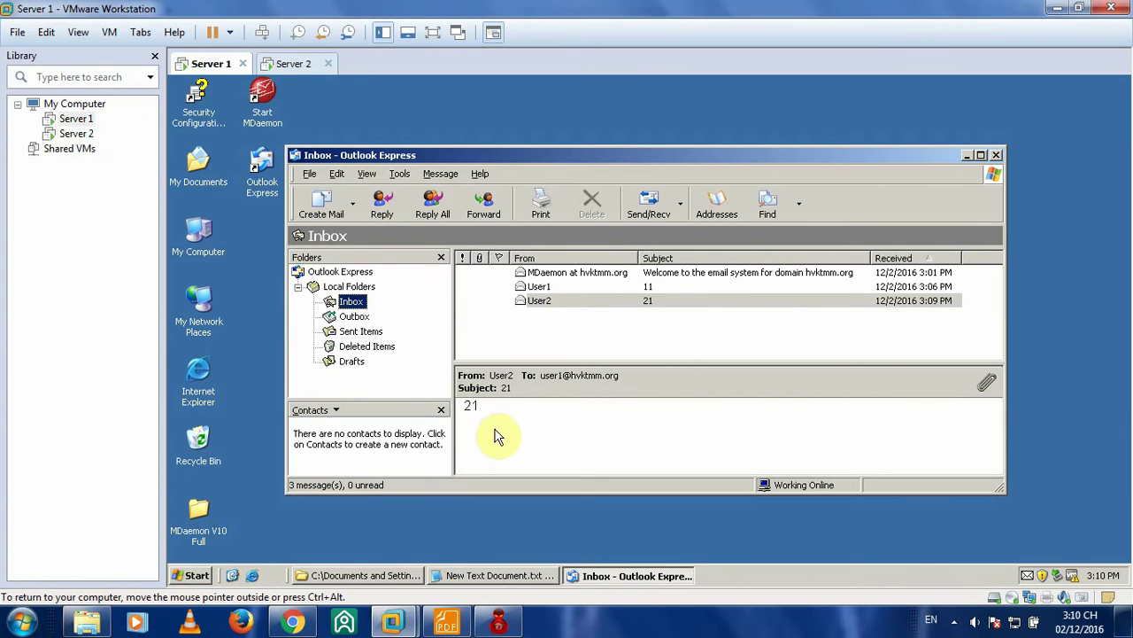
- Draft a message to User2 with subject 'Noi dung thu' and a short body line
left_click_drag(638, 160, 643, 143)
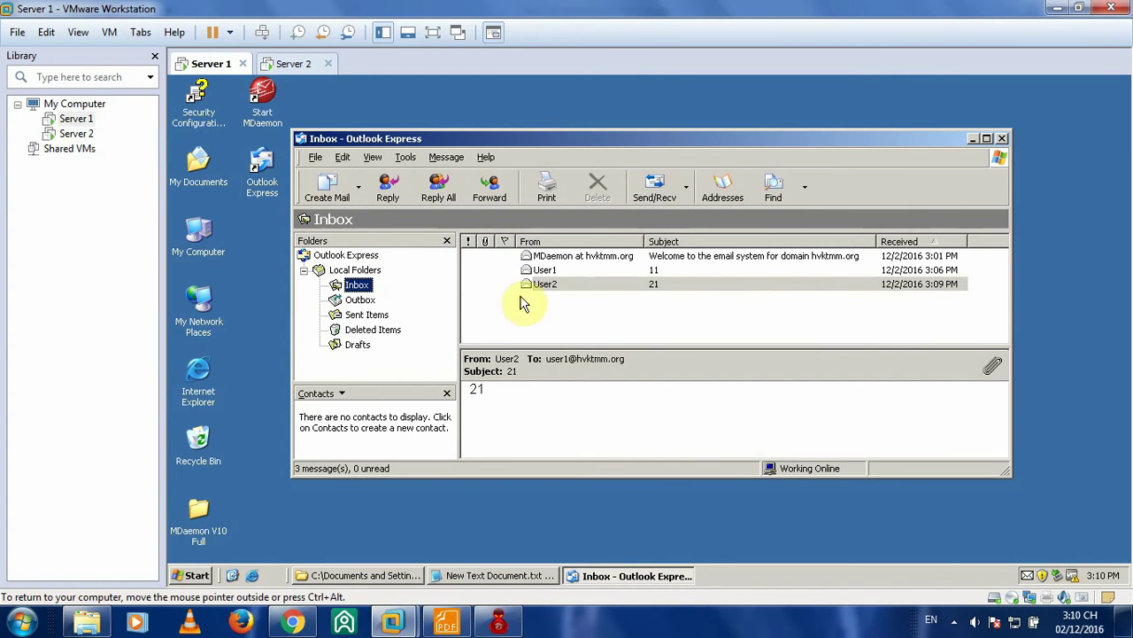
left_click(311, 195)
left_click(601, 236)
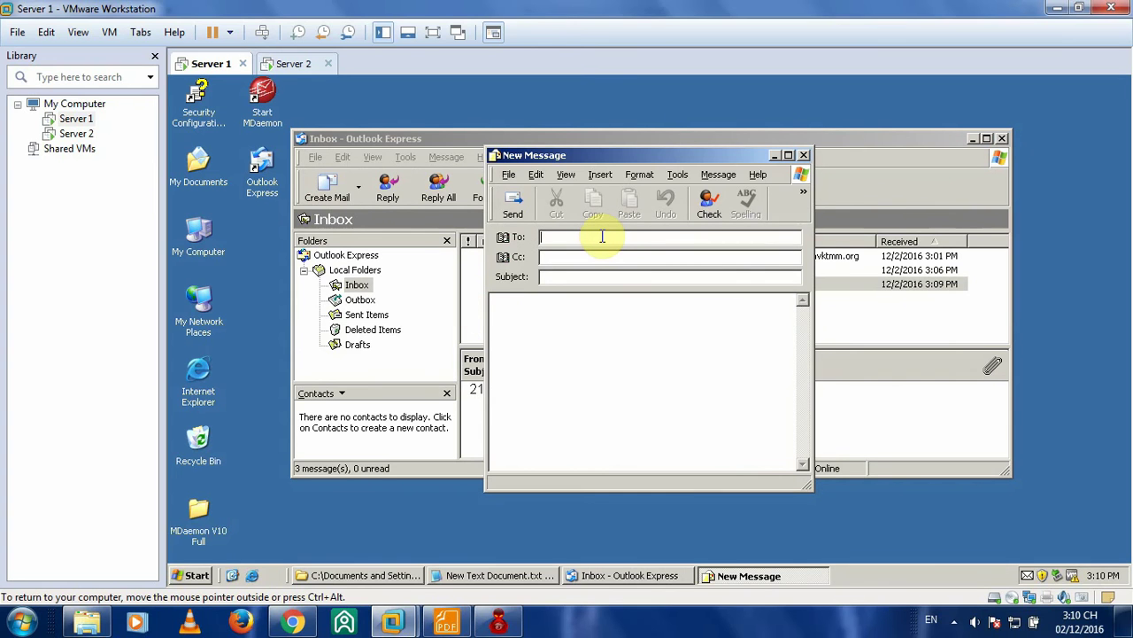
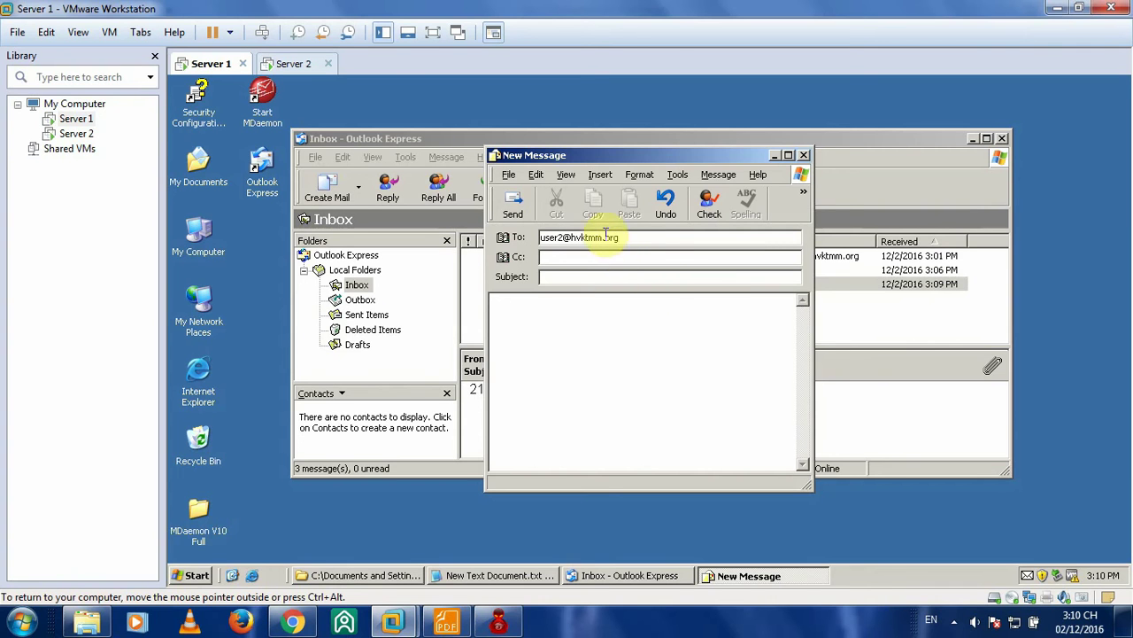
left_click(661, 277)
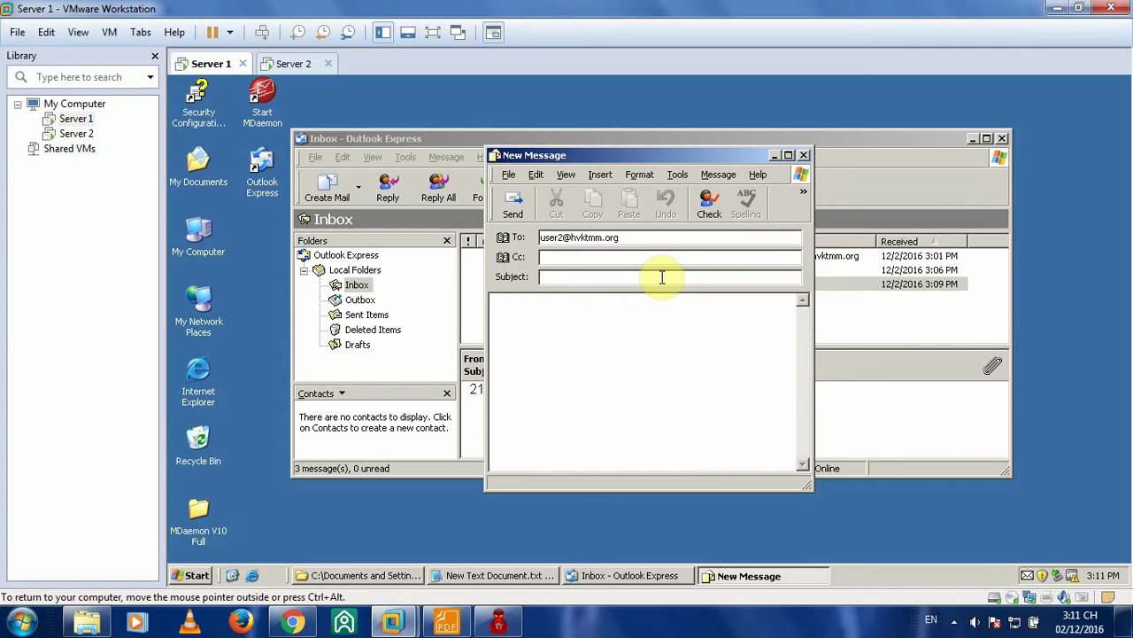
type("Noi dung thu")
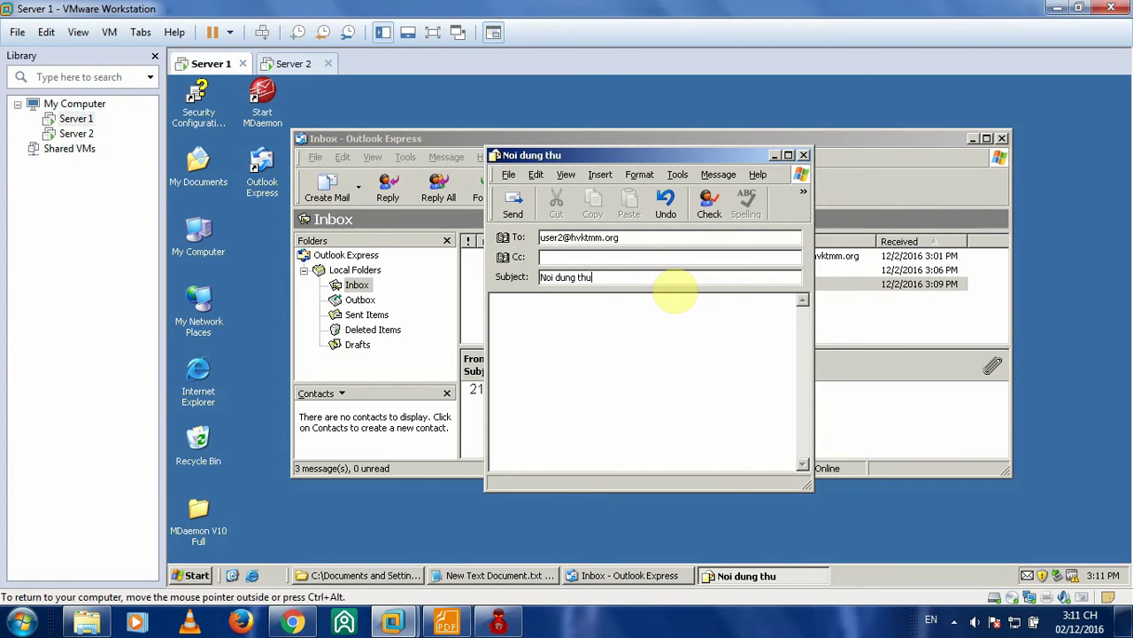
left_click(630, 323)
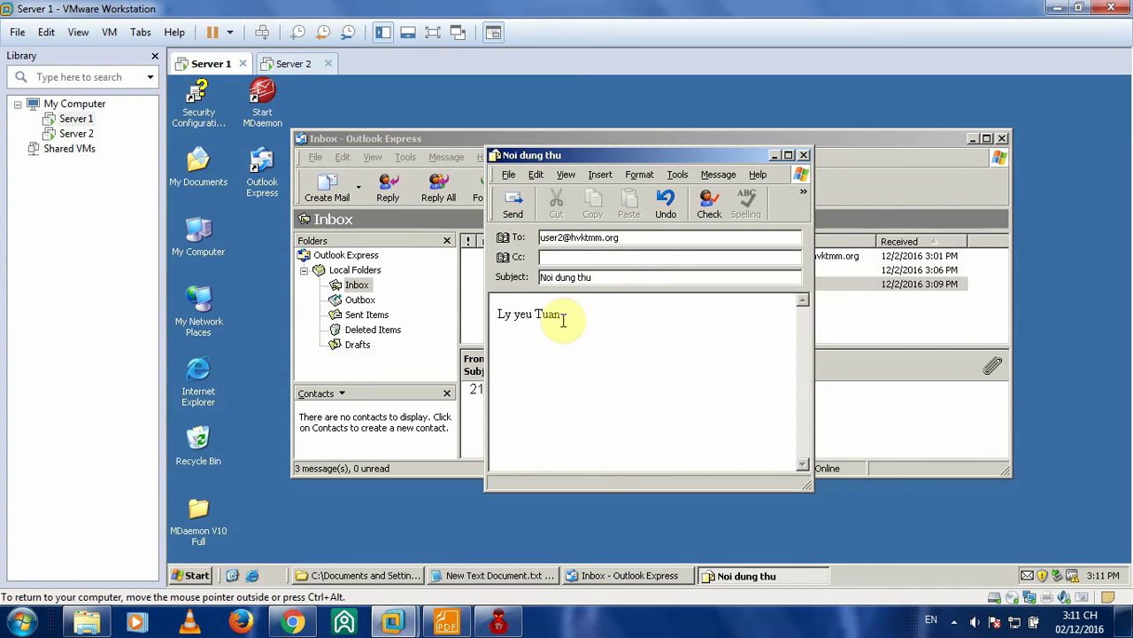
left_click_drag(563, 316, 497, 312)
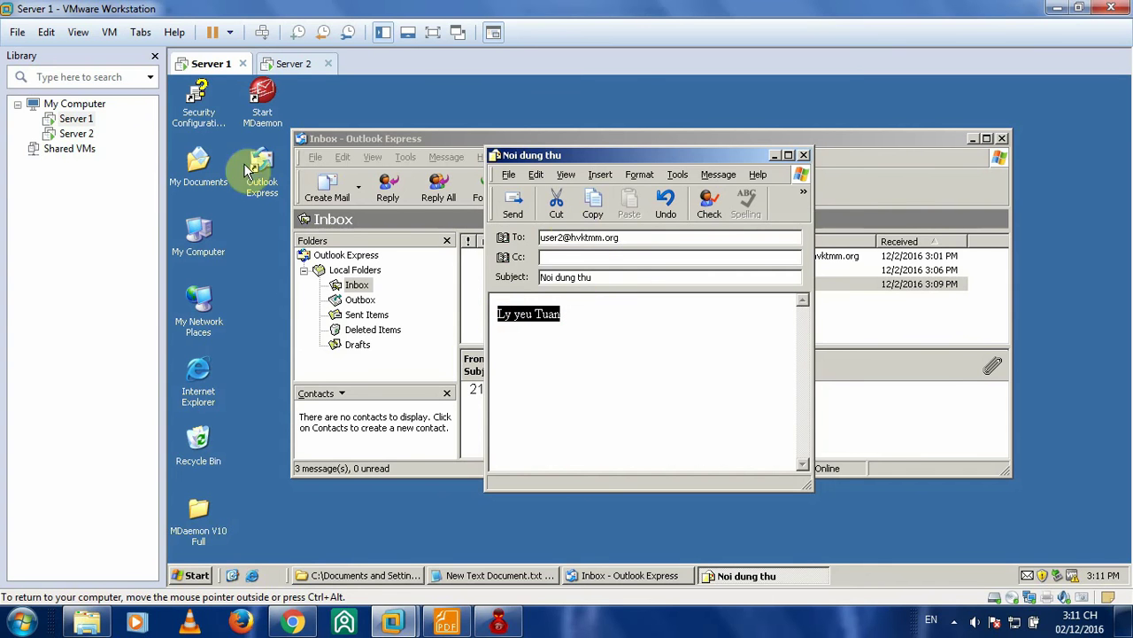
left_click(446, 623)
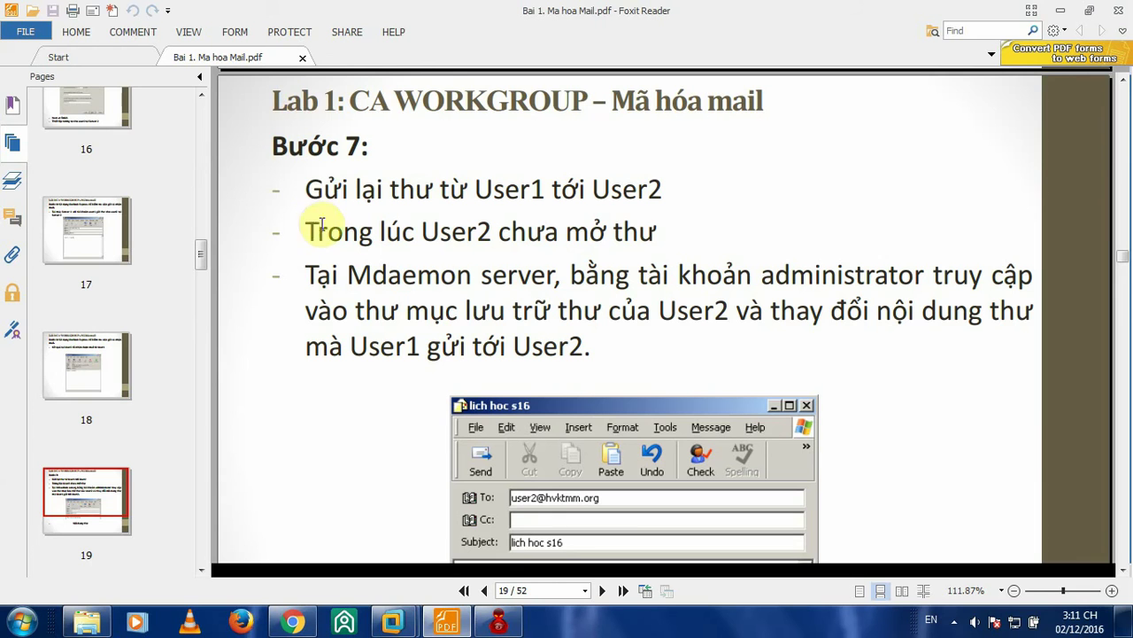
- Highlight the first two Step 7 instructions in the lab guide, then return to Server 1's draft
left_click_drag(312, 188, 663, 189)
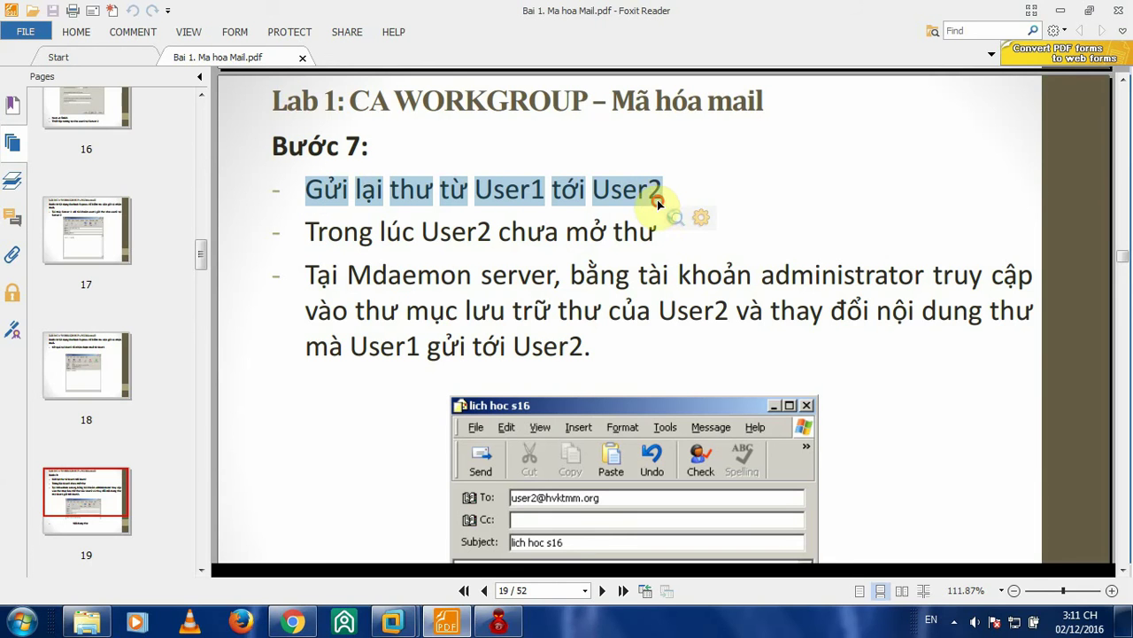
left_click(310, 235)
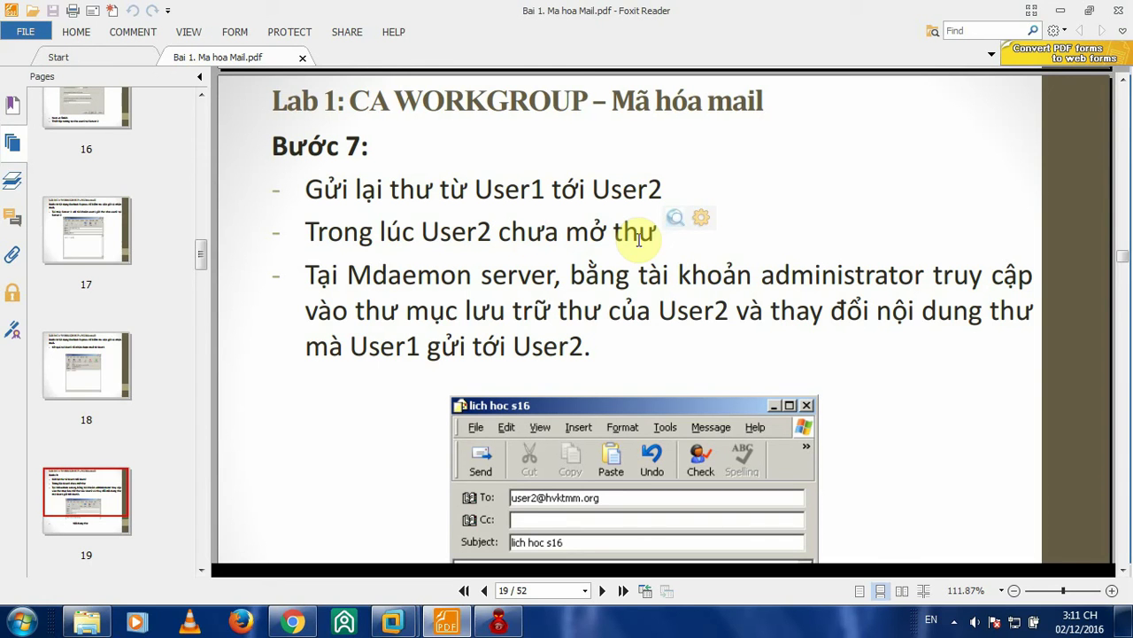
left_click_drag(304, 227, 646, 234)
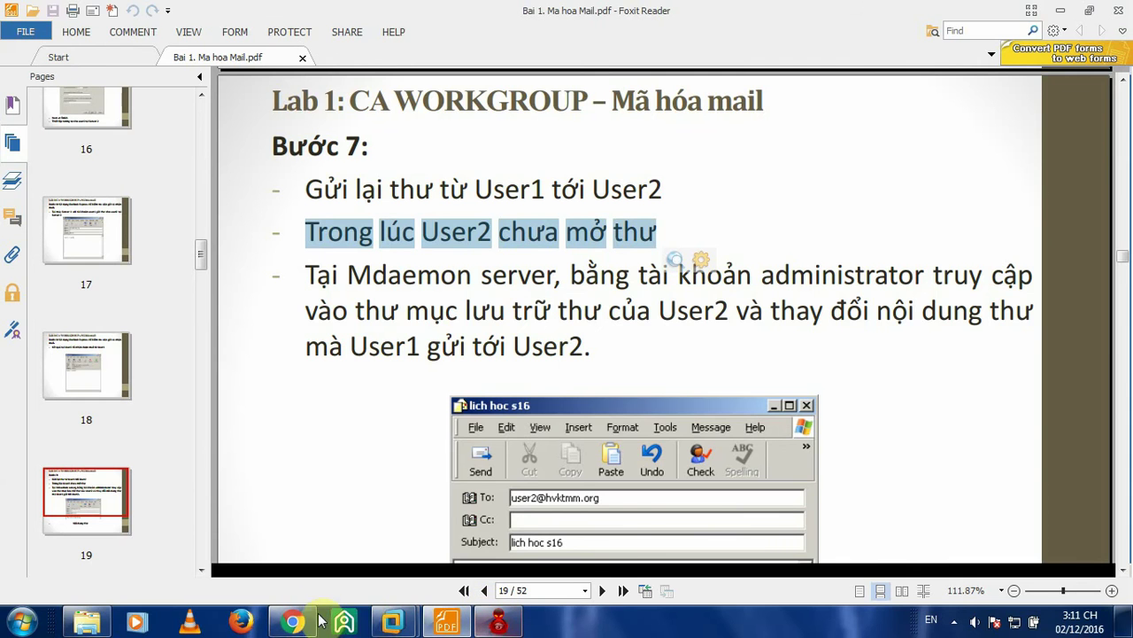
mouse_move(393, 623)
left_click(292, 523)
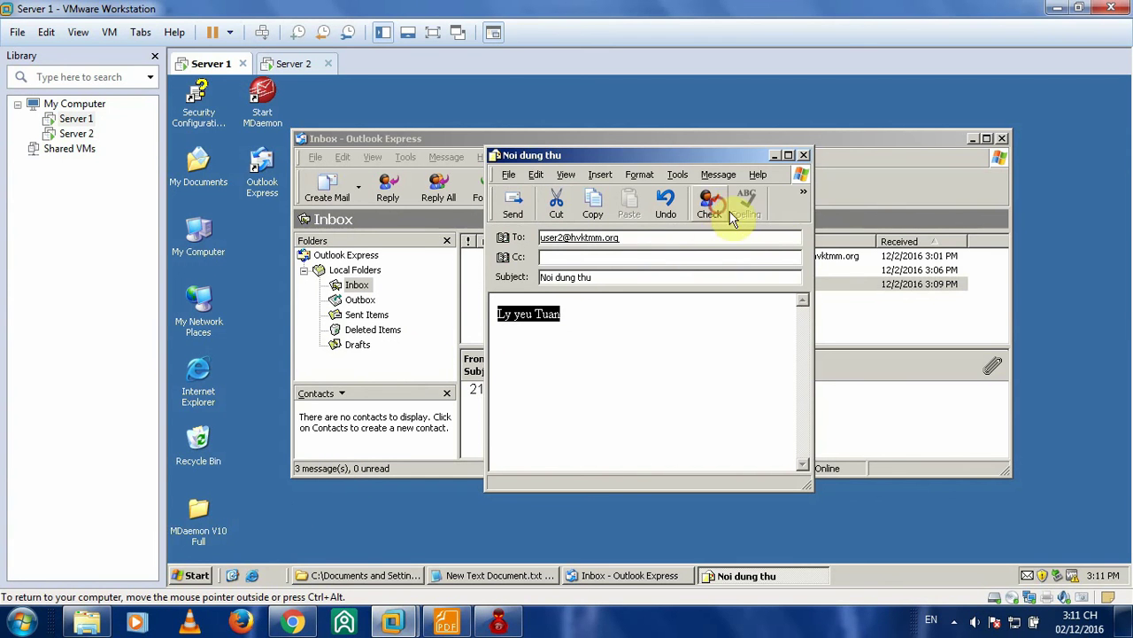
- Send the 'Noi dung thu' draft to User2 and compare both servers' Outlook Express windows
left_click(514, 204)
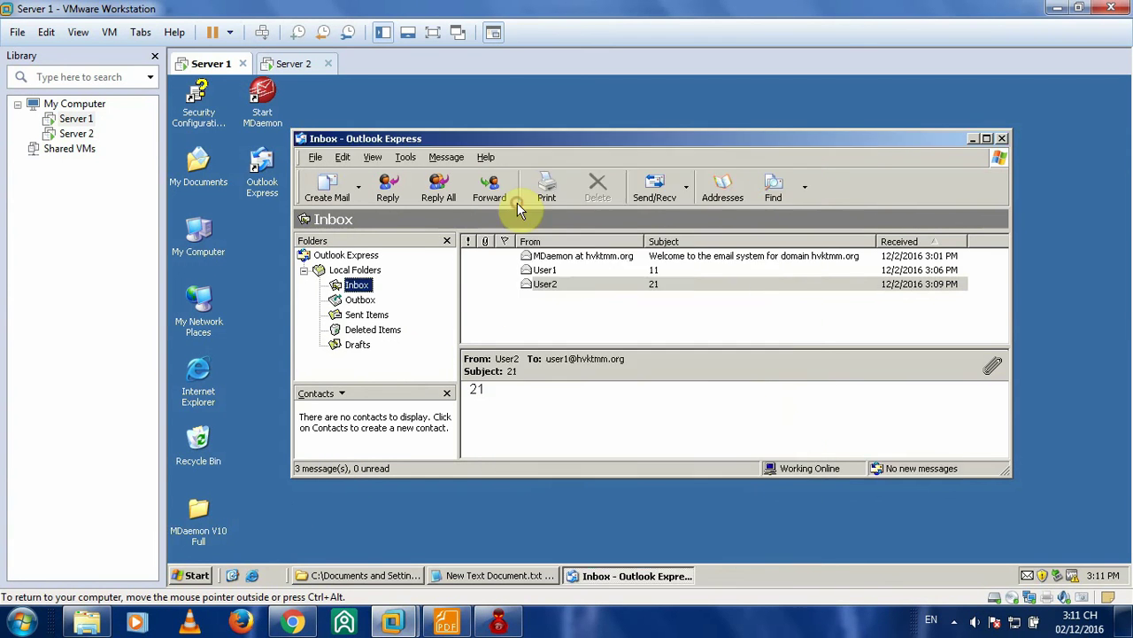
left_click(292, 67)
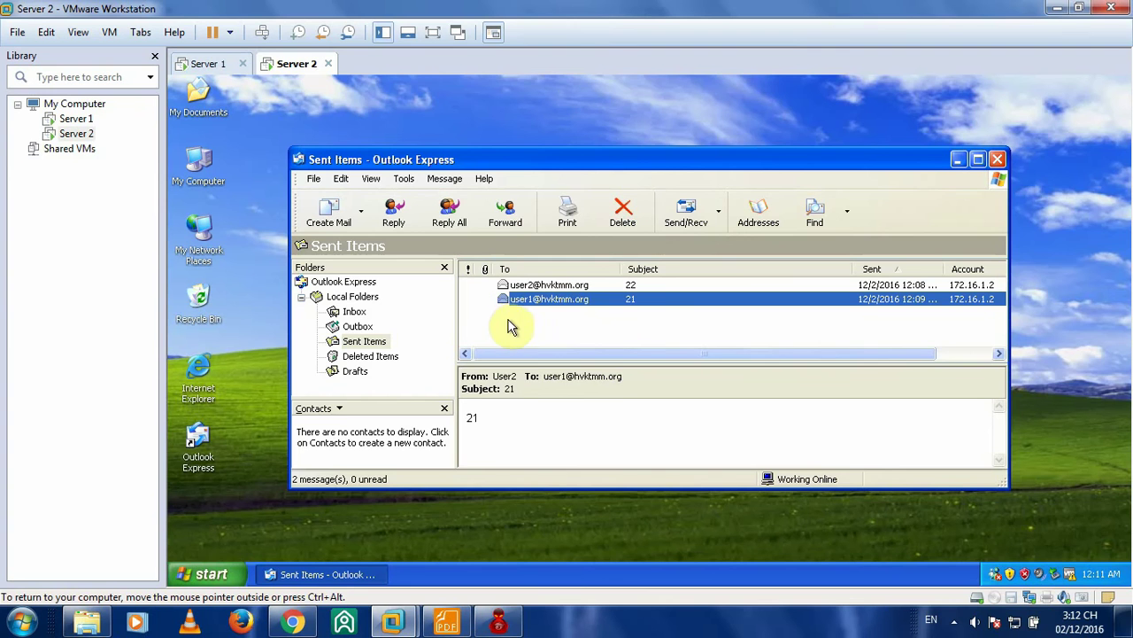
left_click(205, 62)
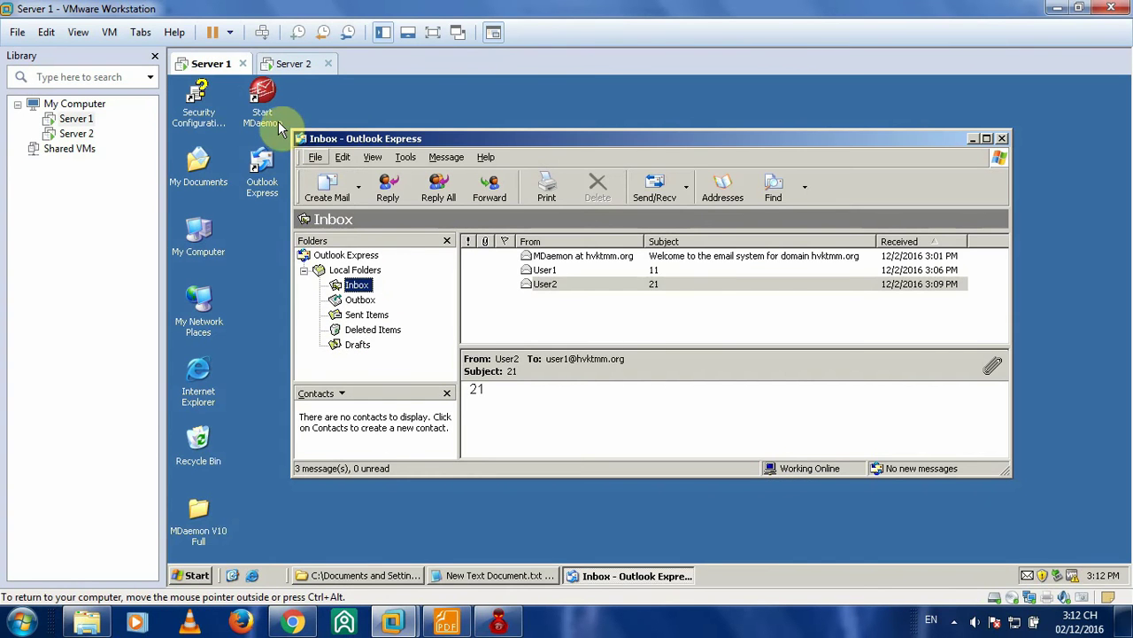
left_click(288, 63)
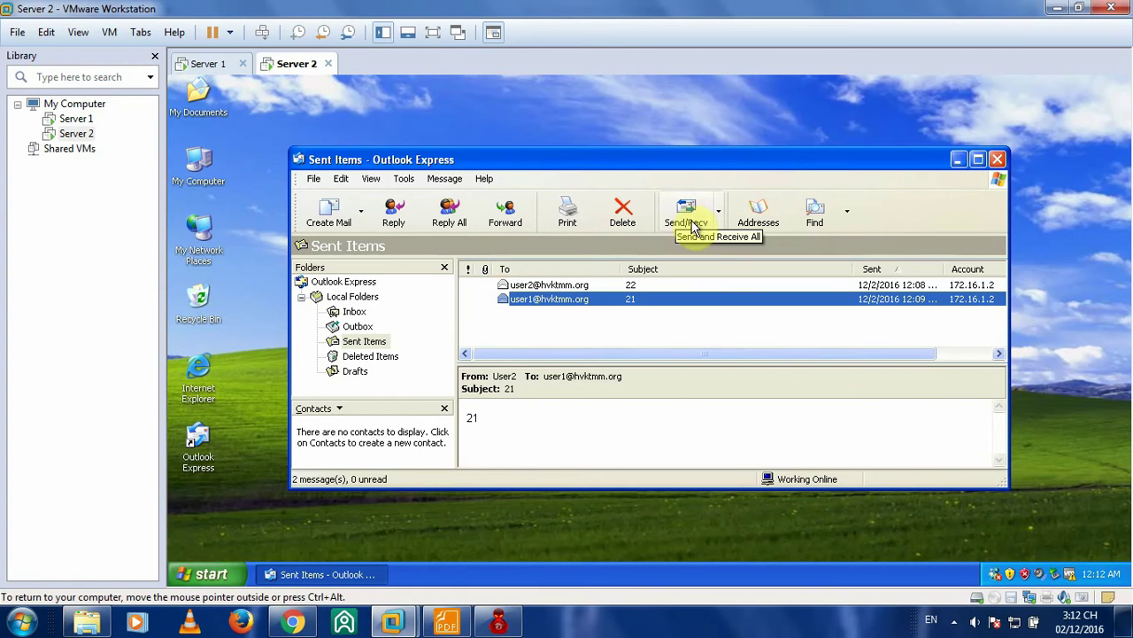
left_click(248, 64)
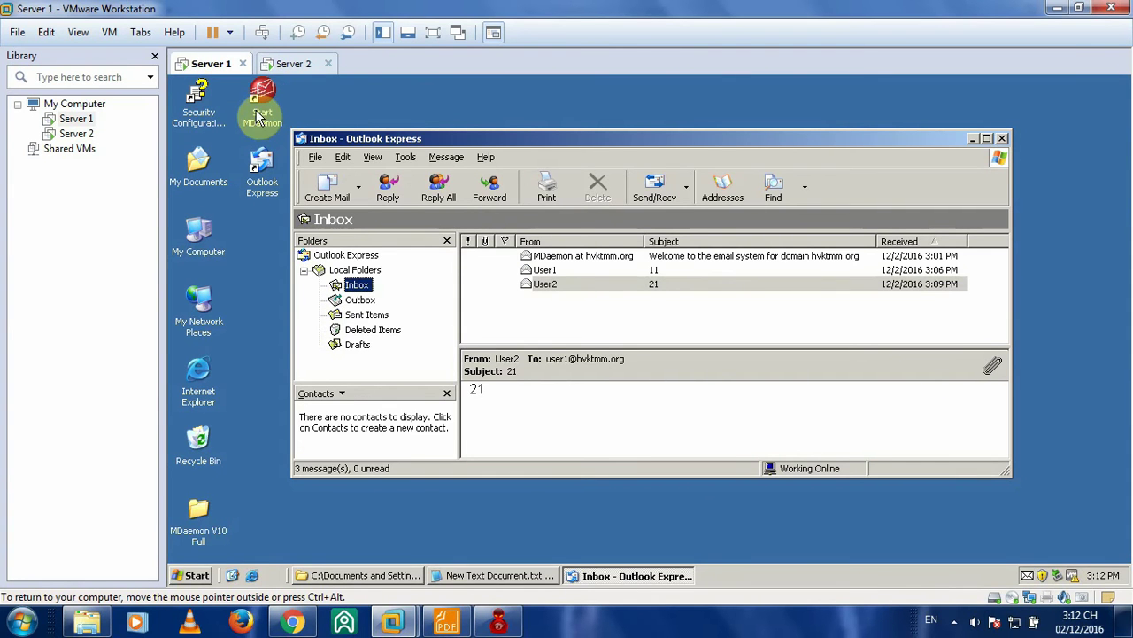
left_click(292, 64)
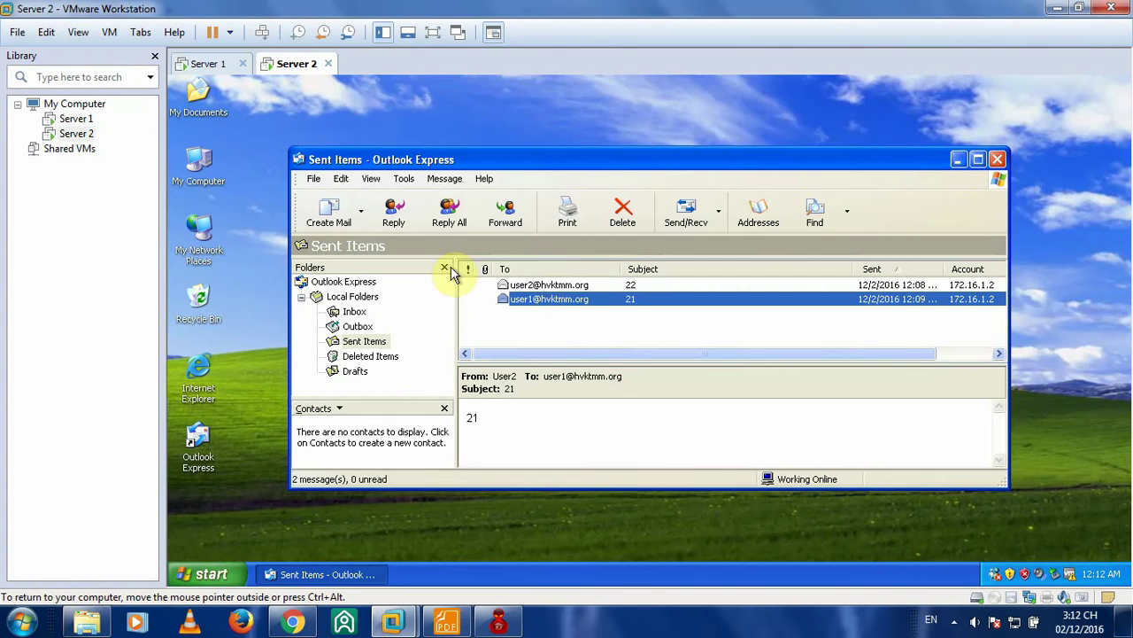
left_click(219, 64)
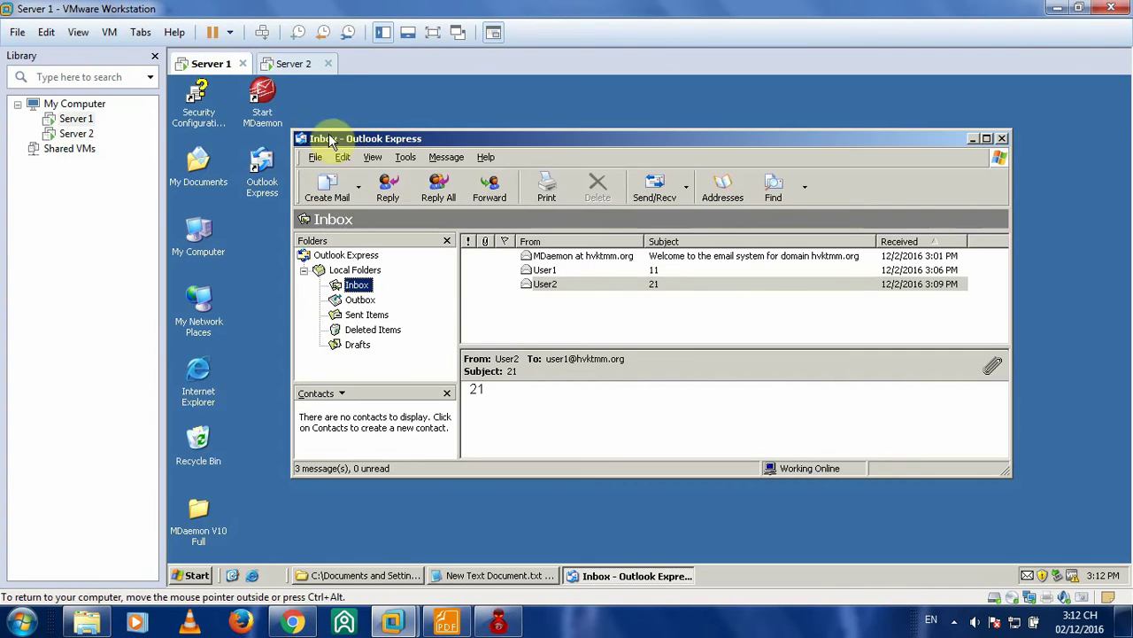
left_click(302, 63)
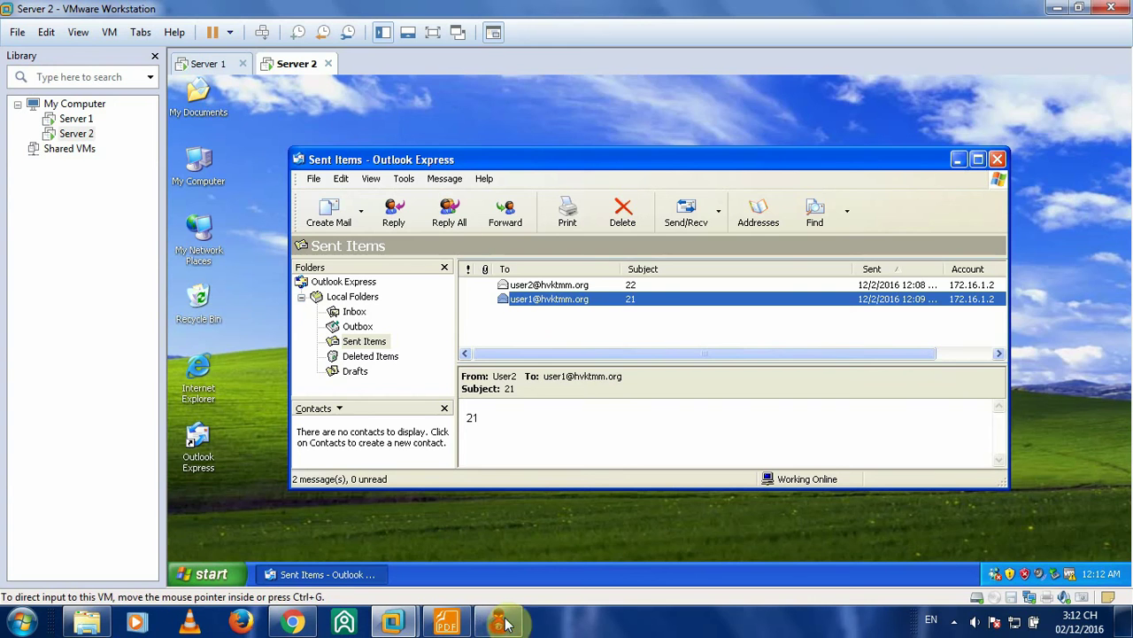
left_click(209, 64)
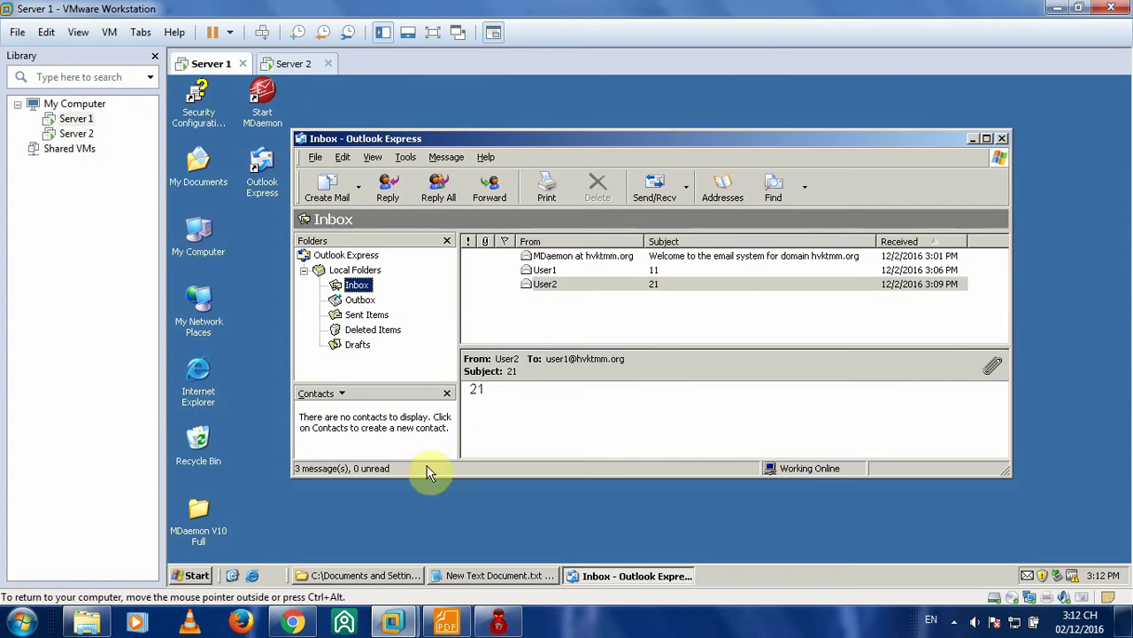
- Show Server 1's Sent Items folder with three sent messages, then compare with Server 2
left_click(453, 624)
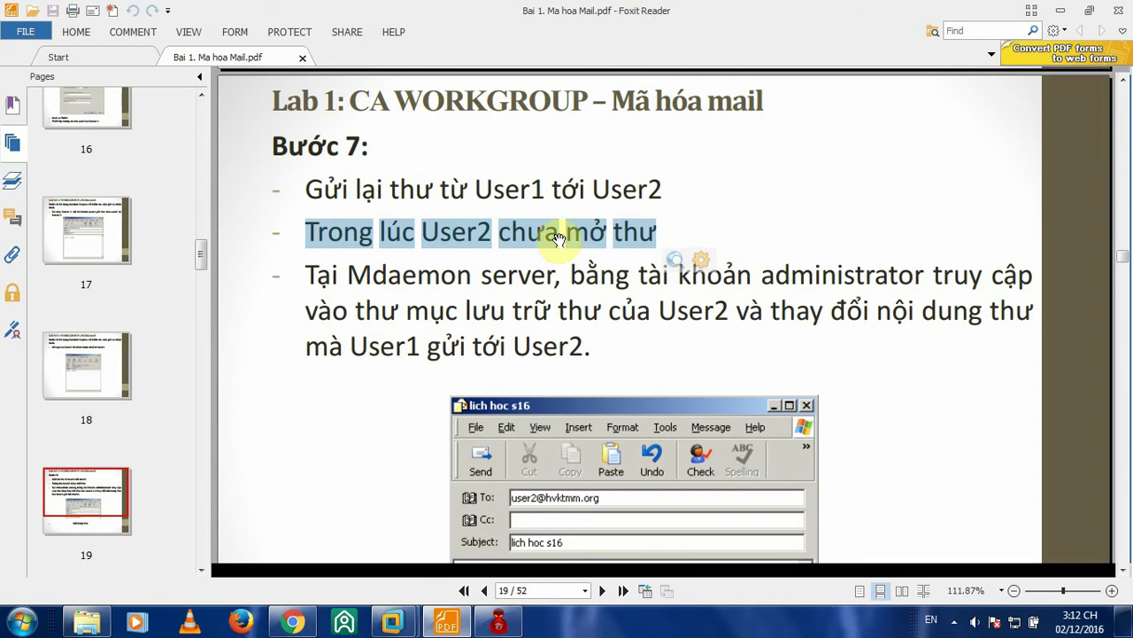
left_click(1060, 10)
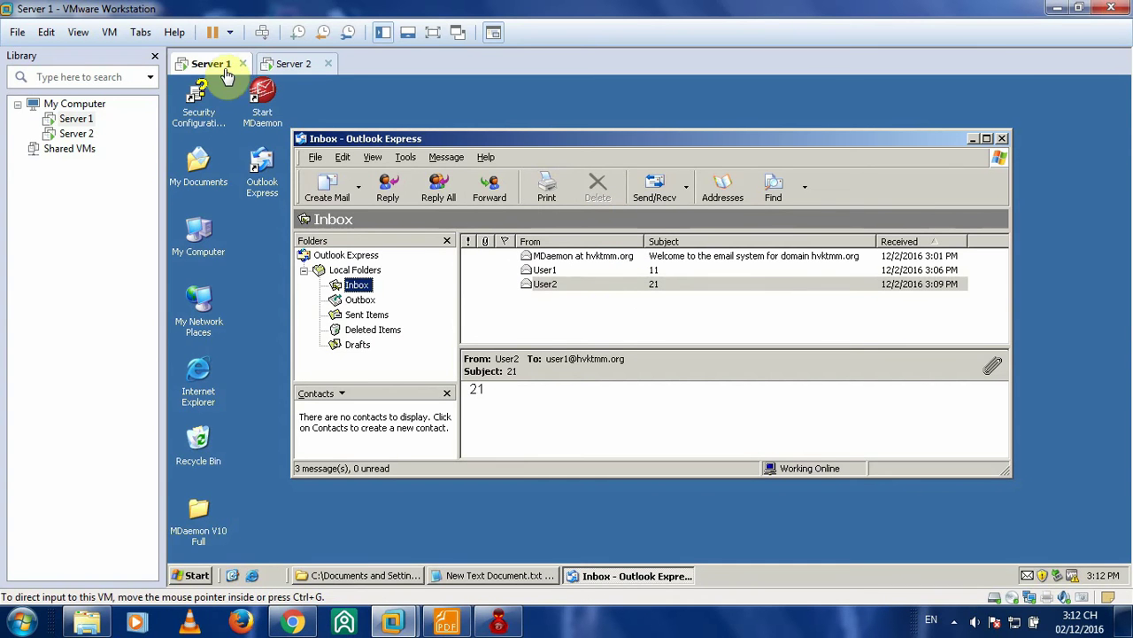
left_click(323, 67)
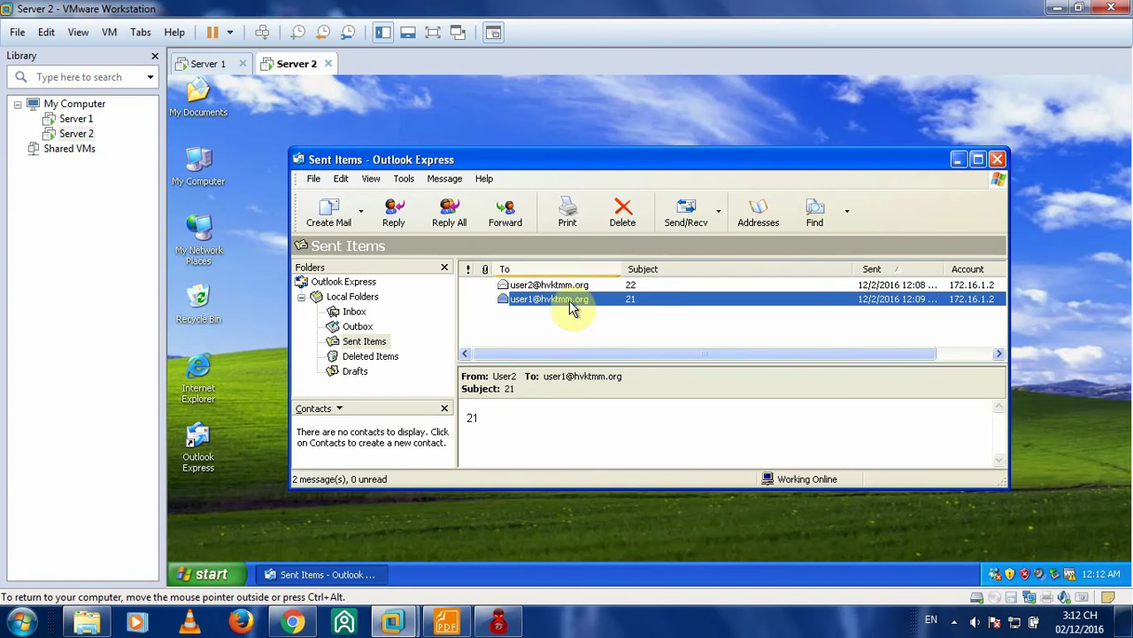
left_click(204, 66)
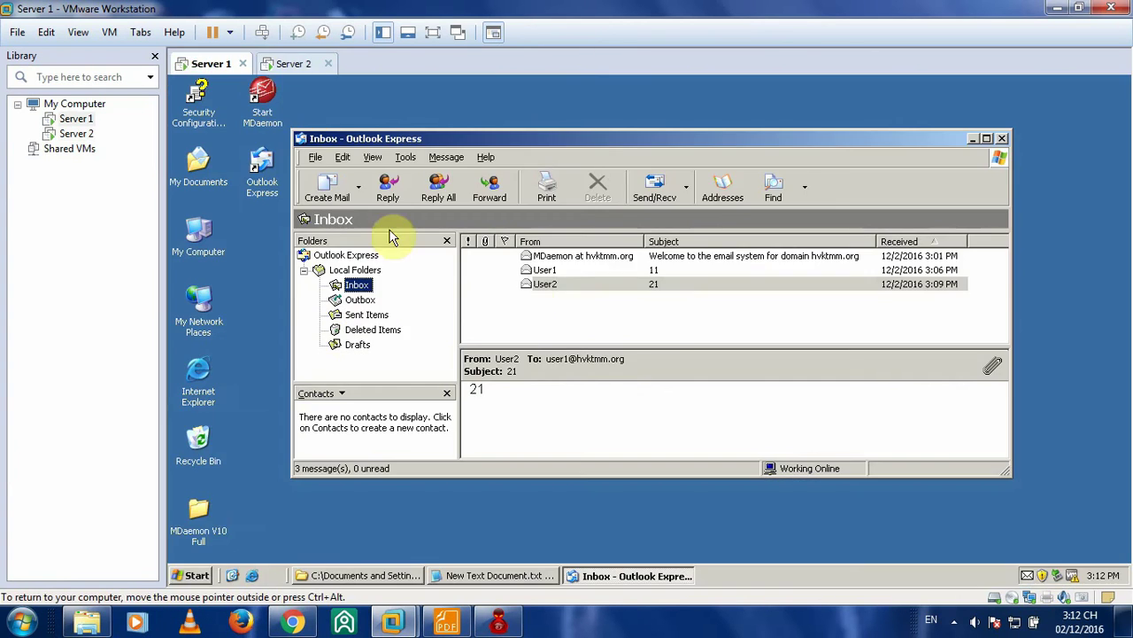
left_click(294, 66)
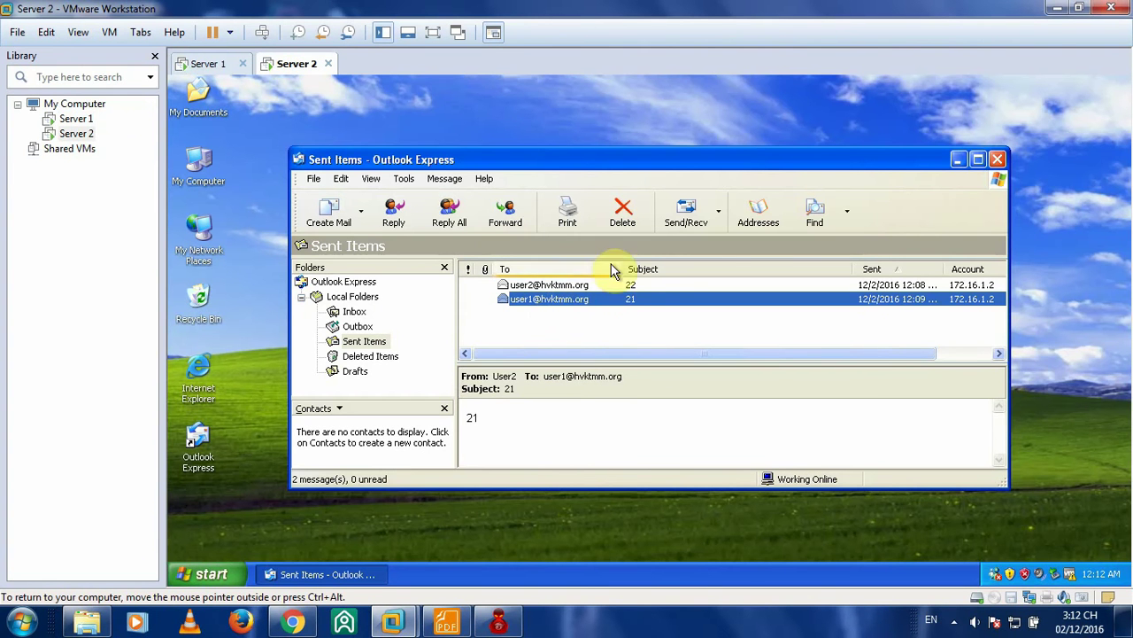
left_click(207, 63)
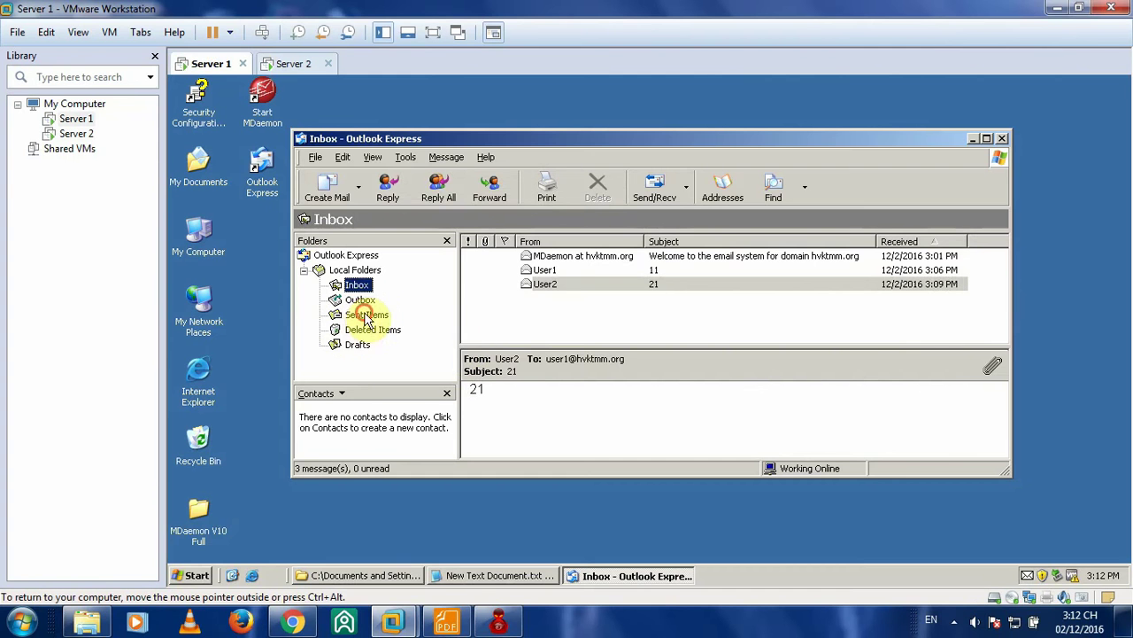
left_click(367, 316)
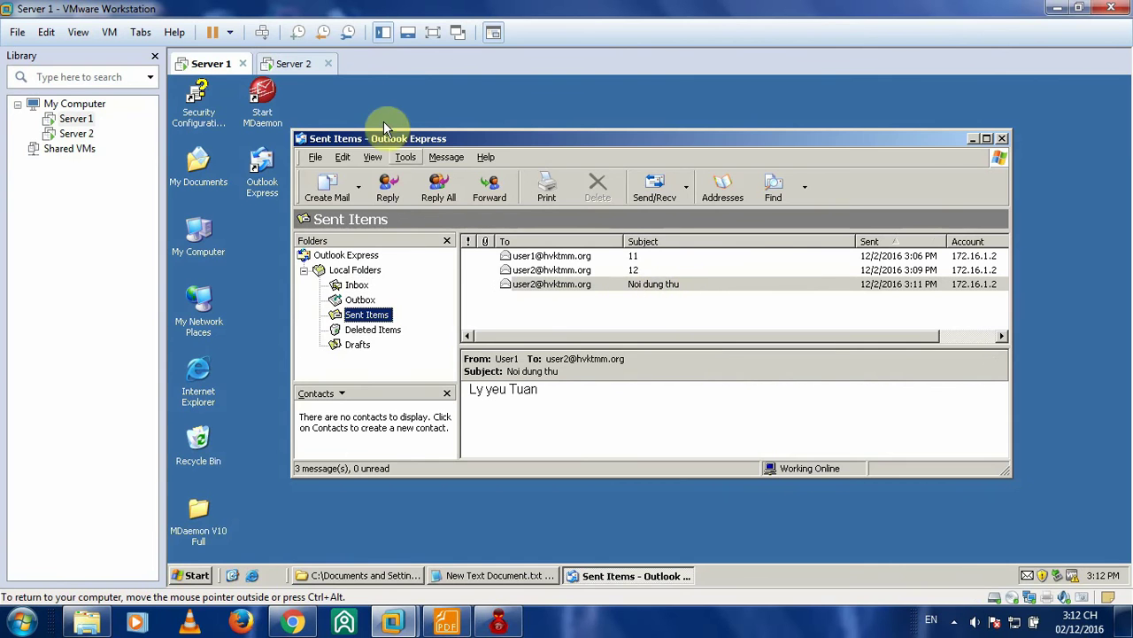
left_click(301, 64)
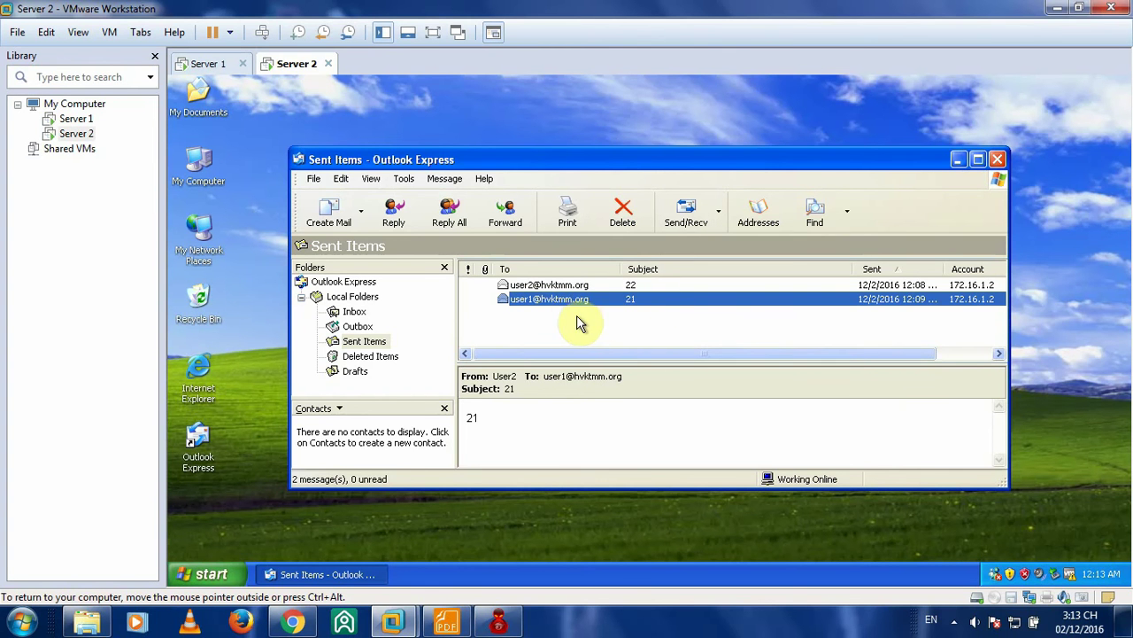
left_click(446, 621)
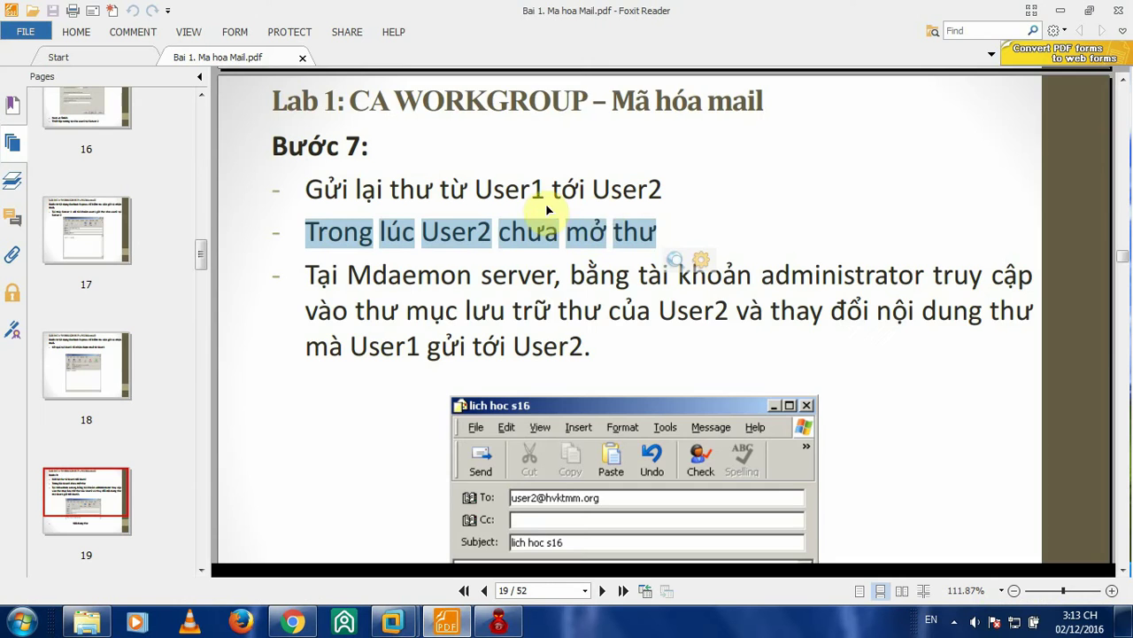
- Read through pages 19–20 of the lab guide, then bring Server 1's Outlook Express forward
scroll(737, 229, "down", 1)
scroll(758, 225, "down", 6)
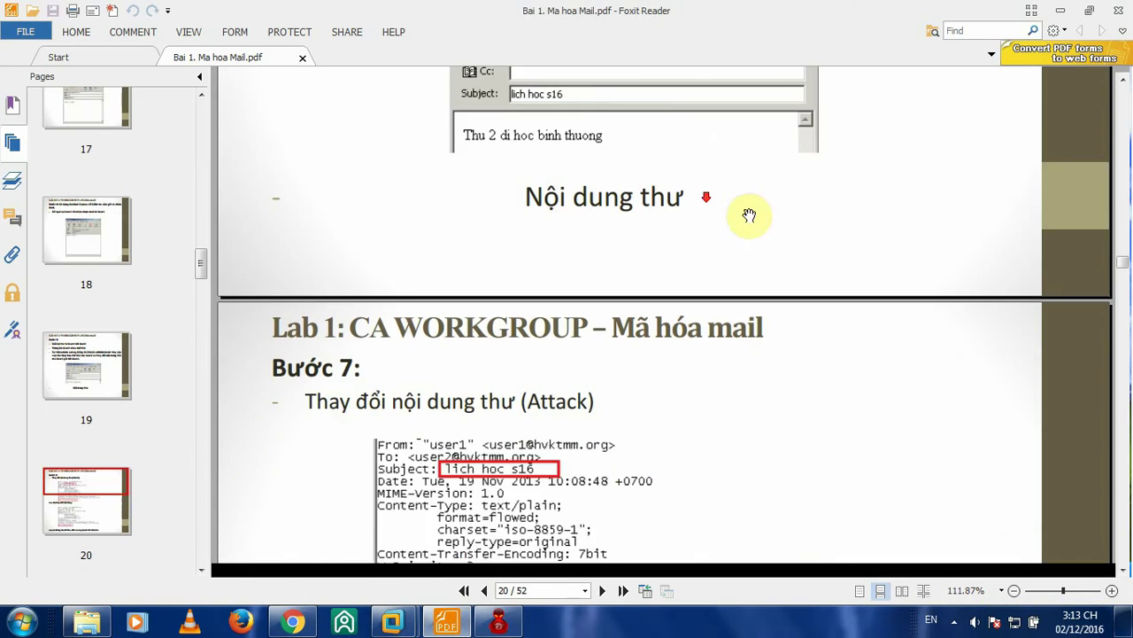
scroll(755, 211, "down", 1)
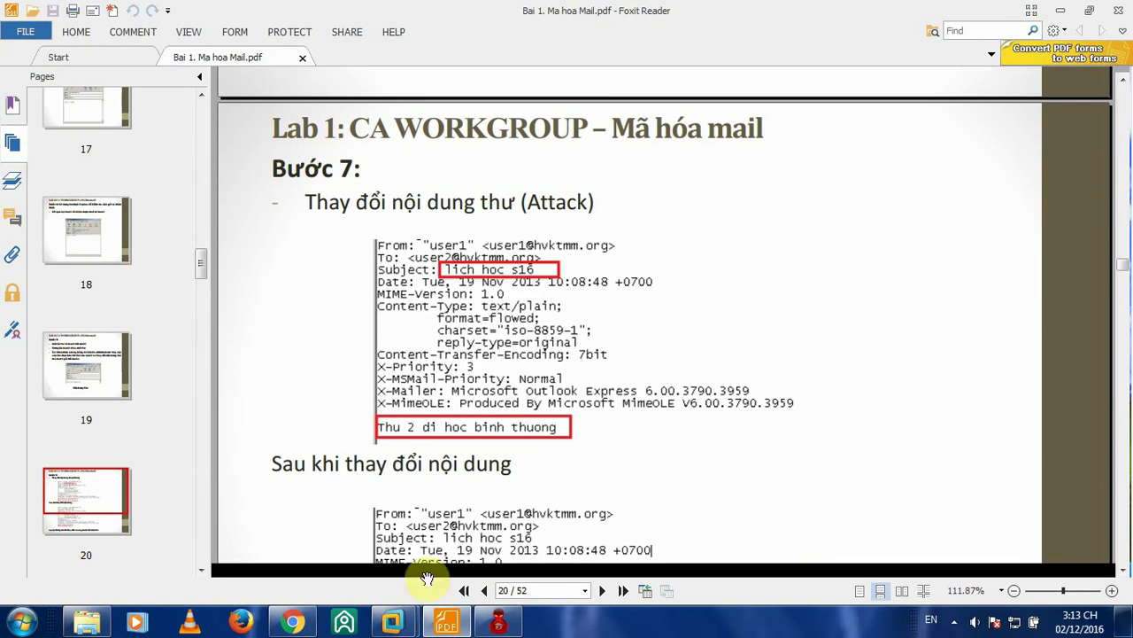
scroll(722, 319, "up", 2)
scroll(721, 319, "up", 8)
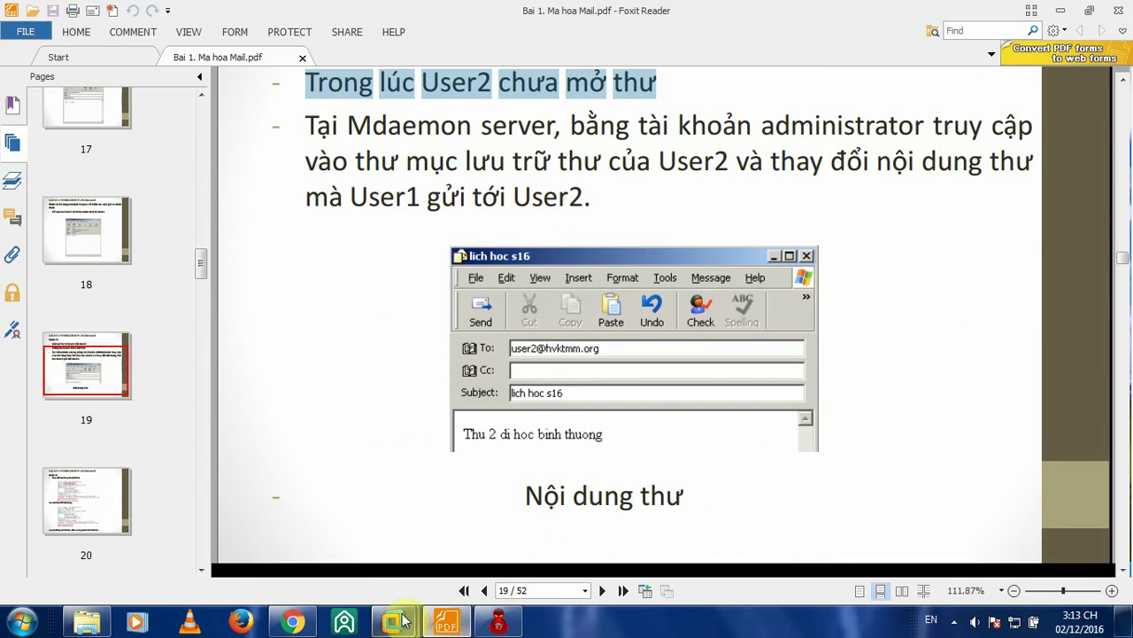
mouse_move(392, 621)
left_click(437, 471)
left_click(383, 502)
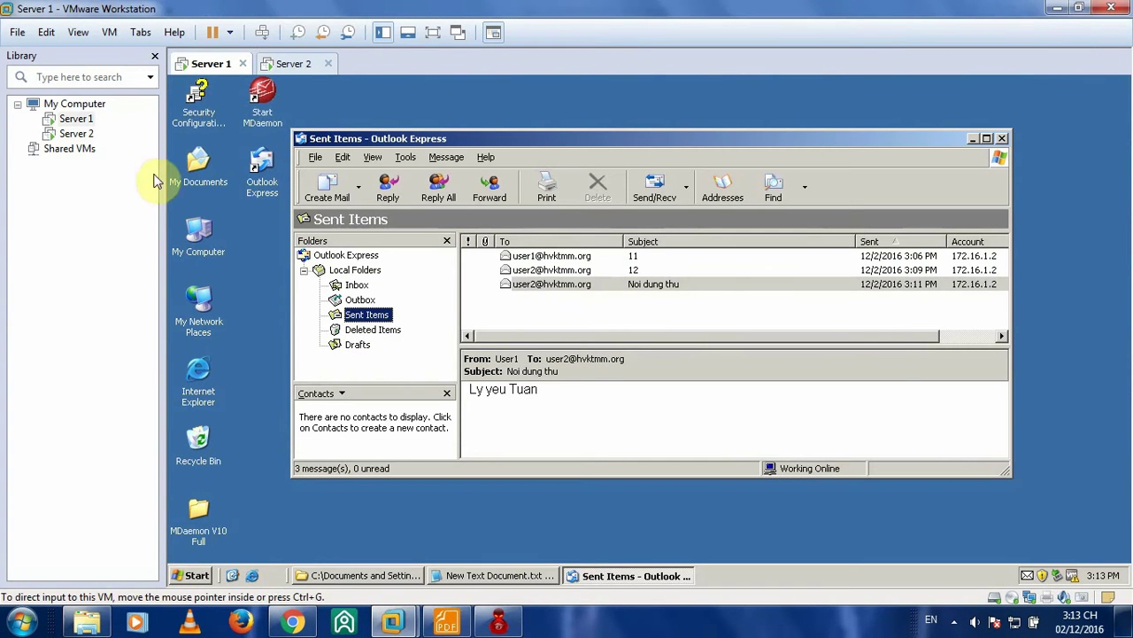
- Browse My Computer > C: > MDaemon > Users > hvktmm.org and open the user2 folder
double_click(202, 240)
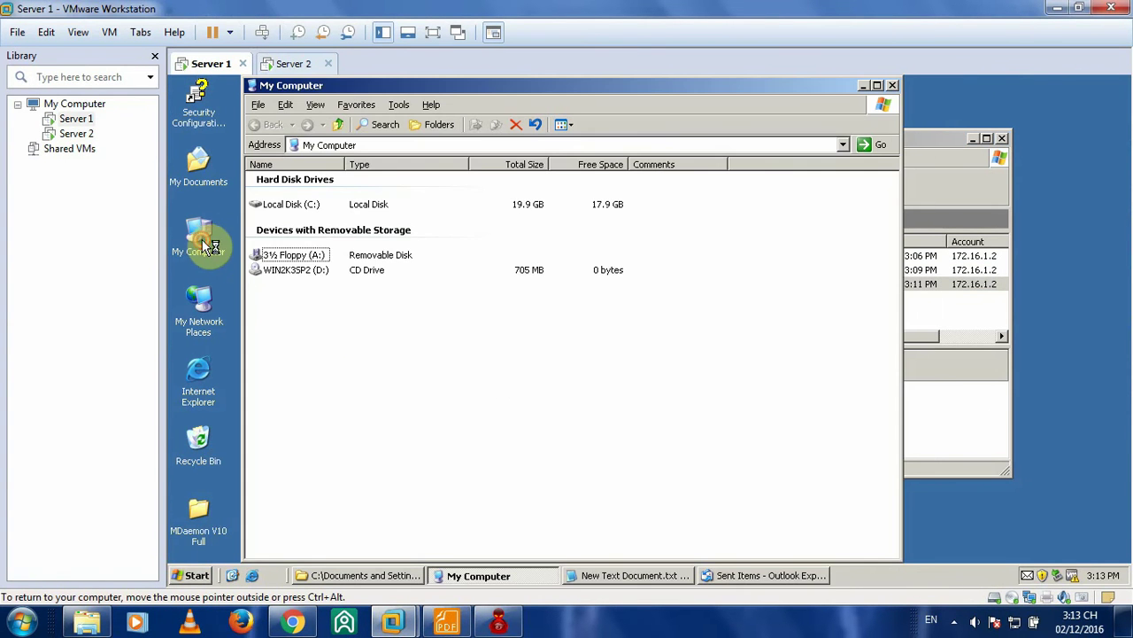
double_click(295, 213)
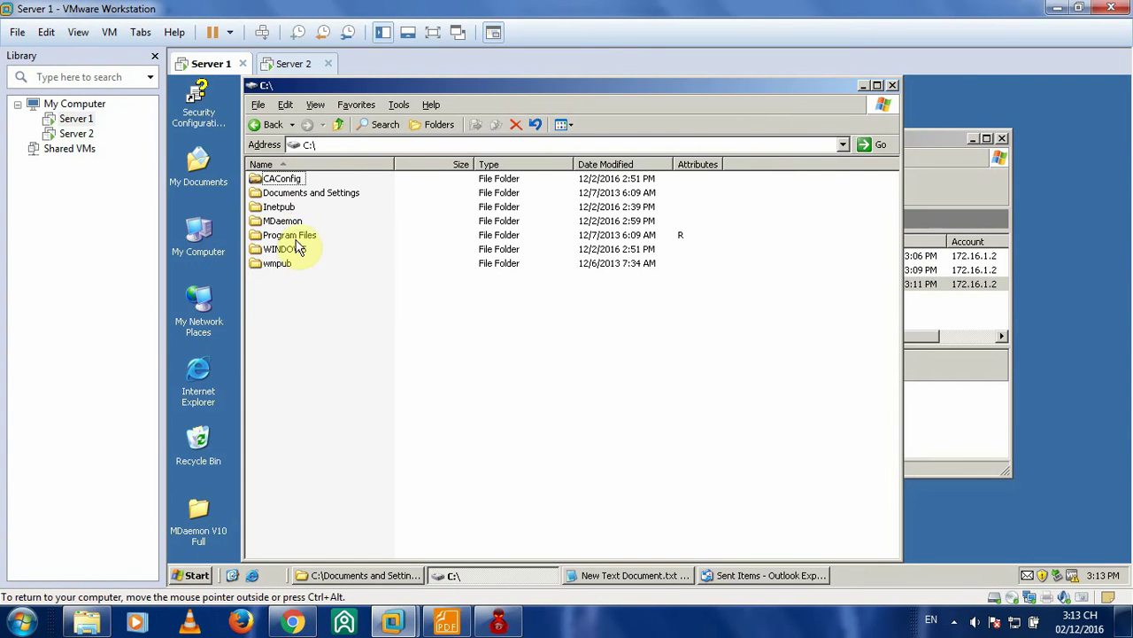
double_click(291, 224)
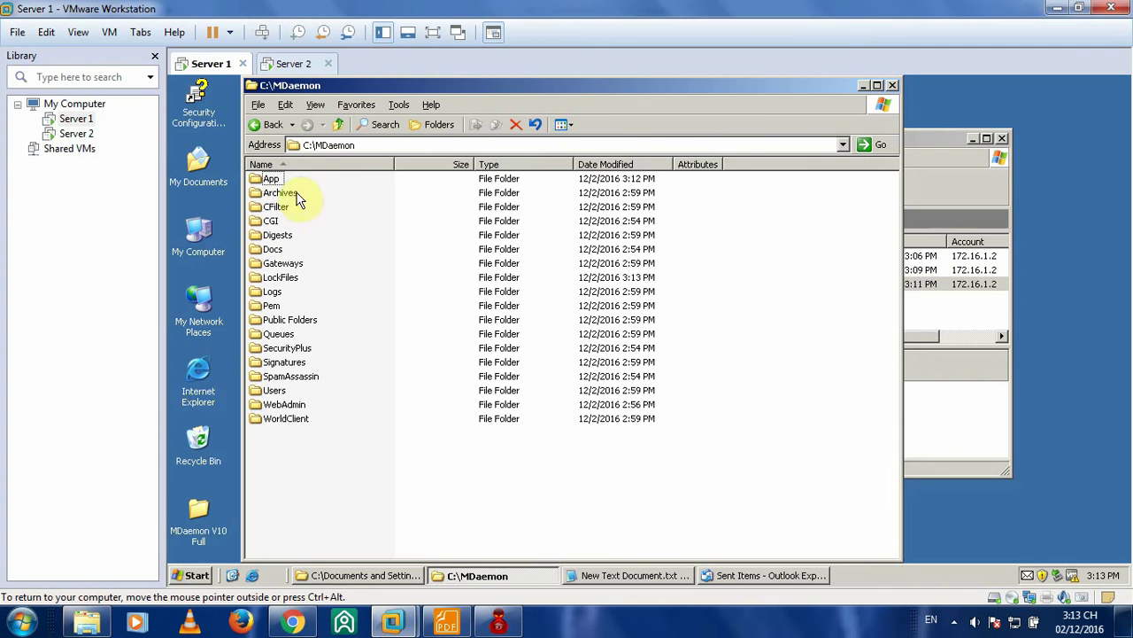
double_click(274, 395)
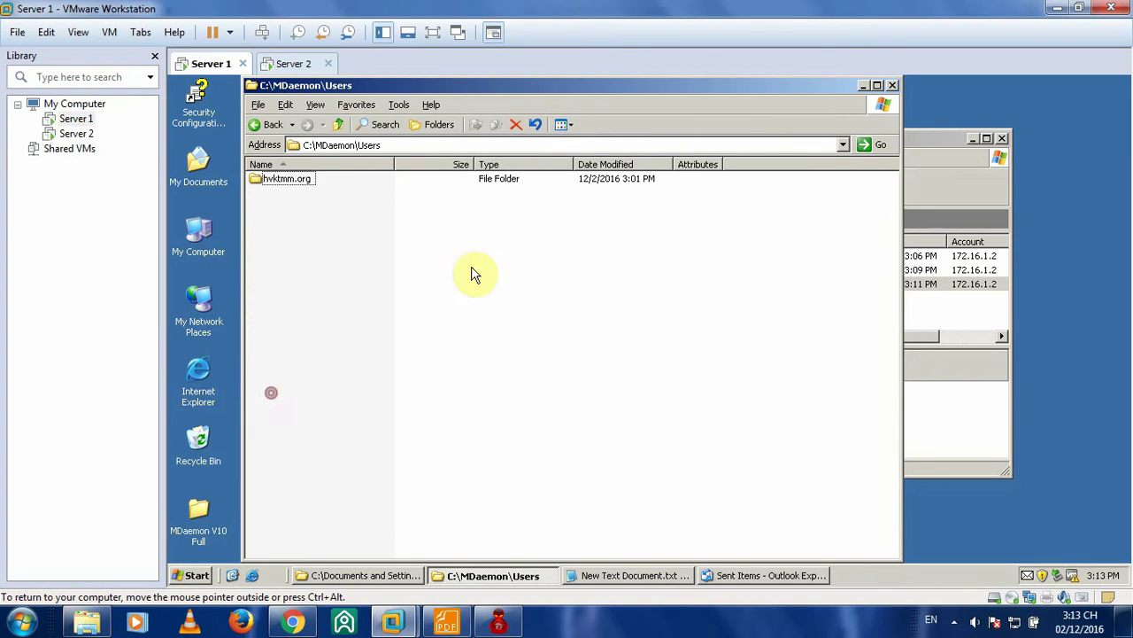
double_click(288, 179)
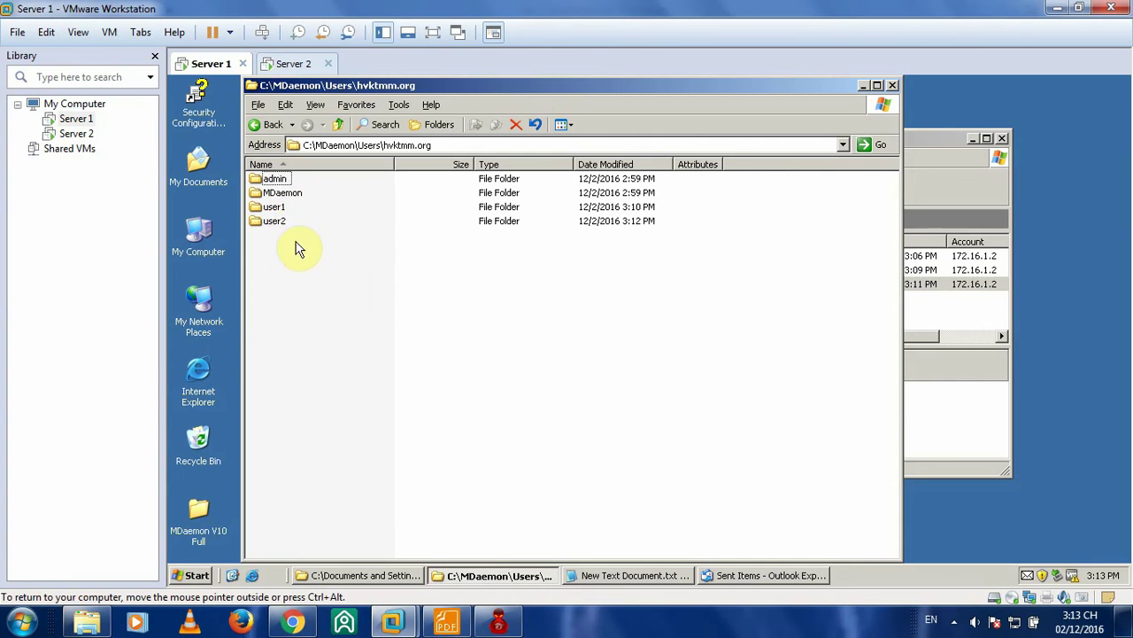
left_click(276, 207)
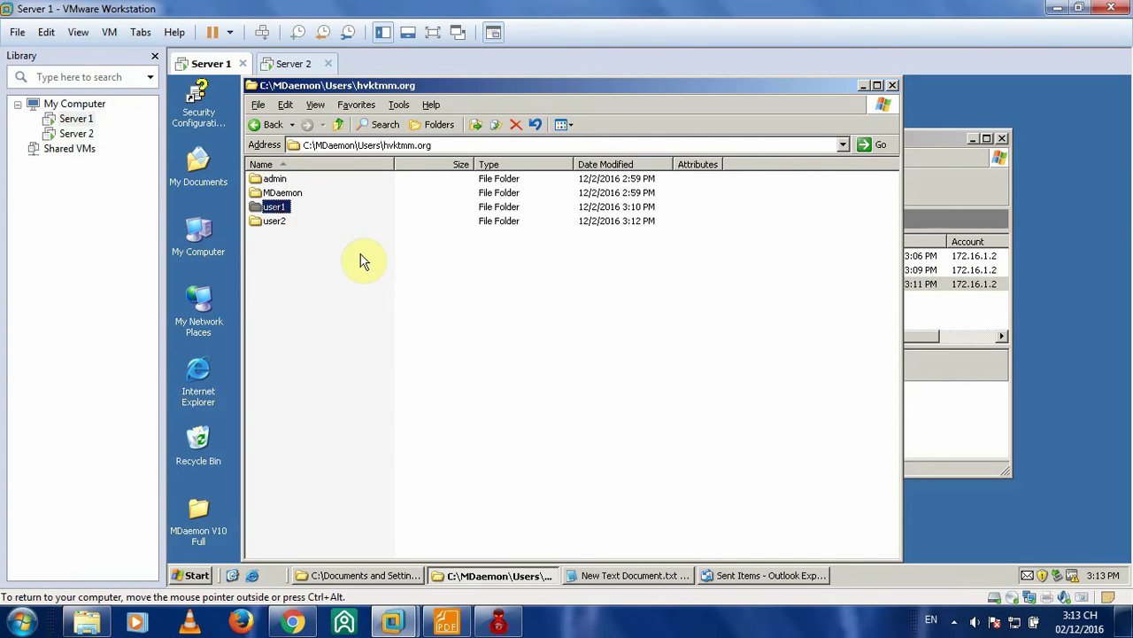
left_click(277, 221)
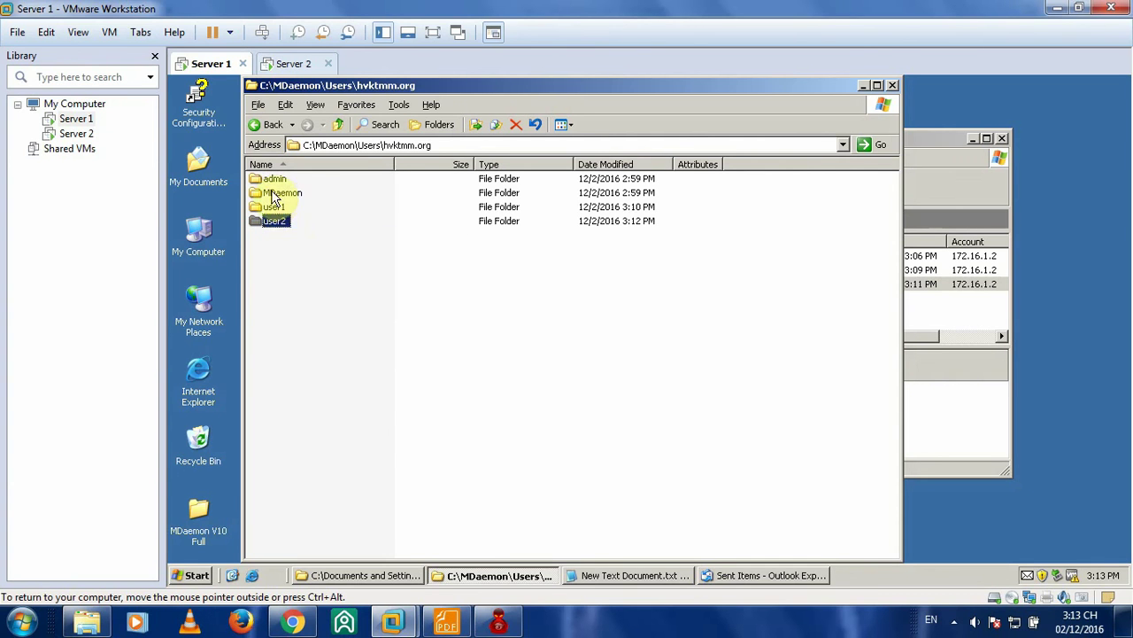
double_click(276, 222)
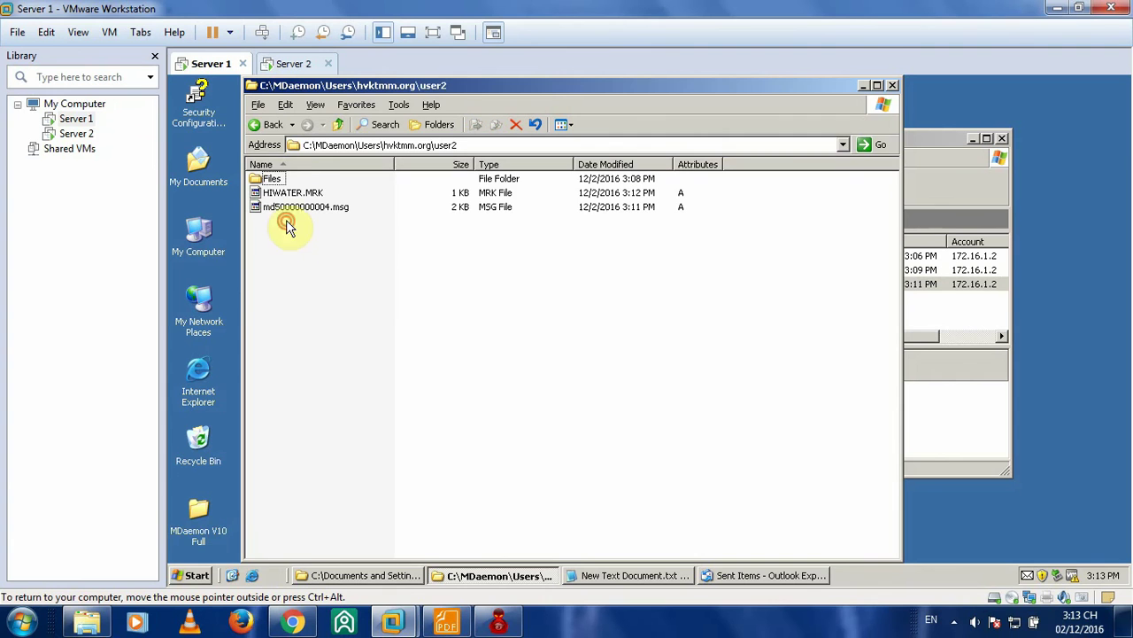
- Check the MDaemon and user1 folders, then reopen user2 and right-click md50000000004.msg
left_click(269, 125)
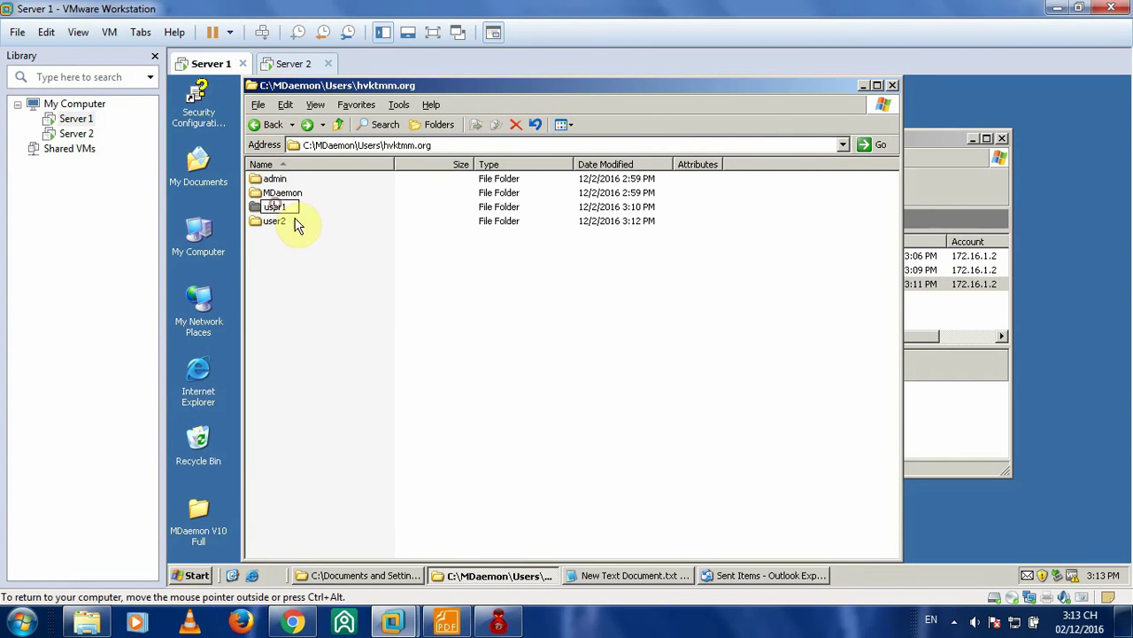
double_click(284, 195)
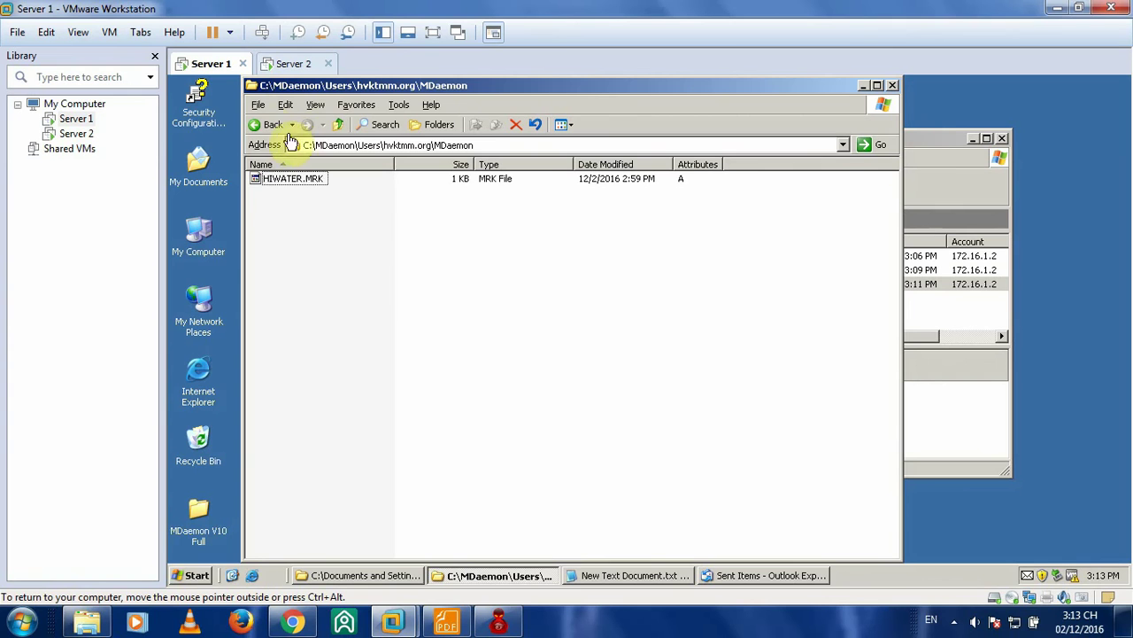
left_click(269, 124)
double_click(278, 209)
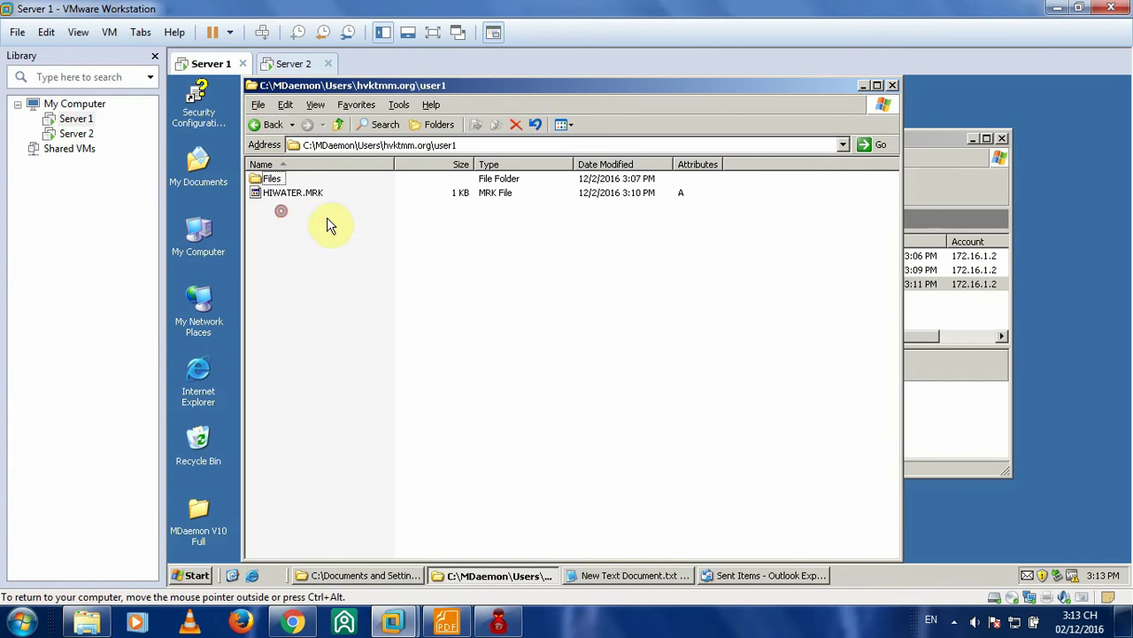
left_click(269, 124)
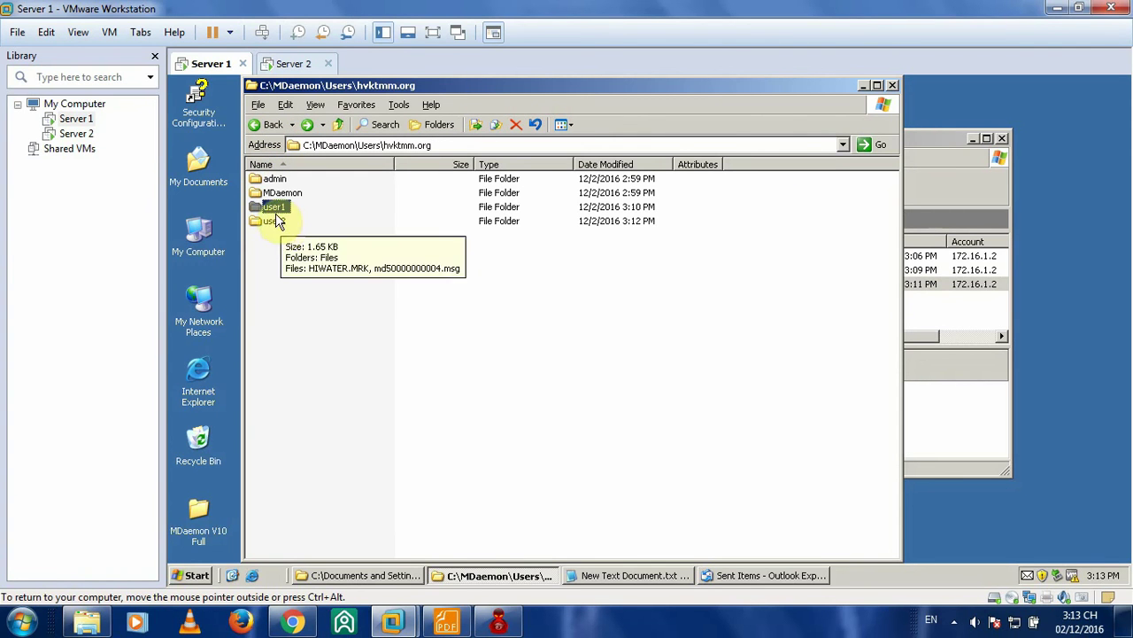
left_click(929, 153)
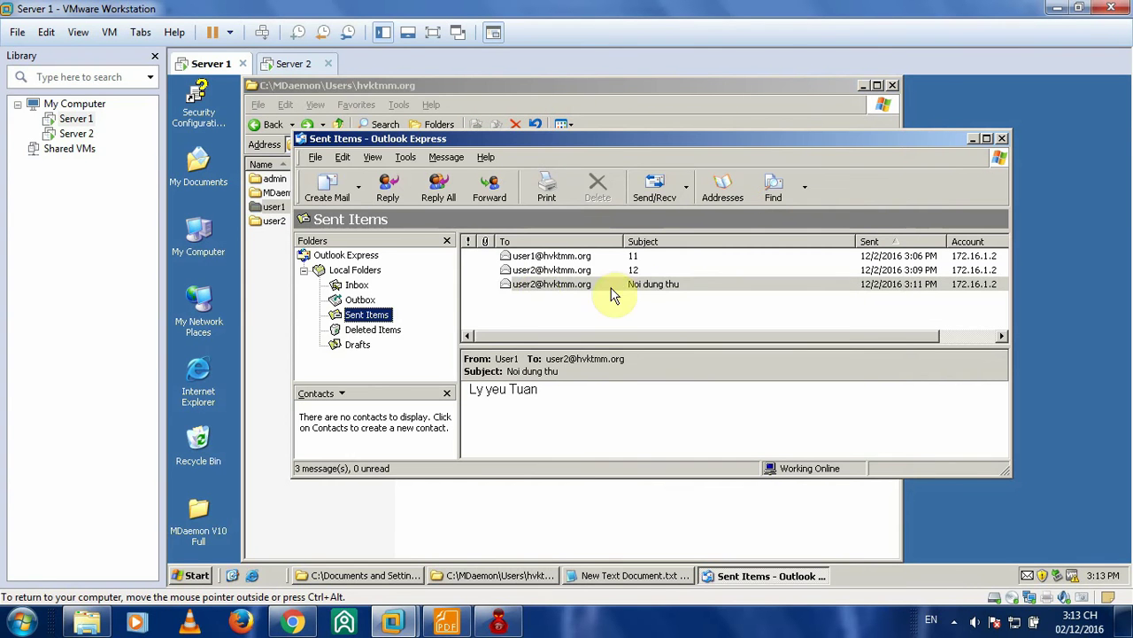
left_click(699, 106)
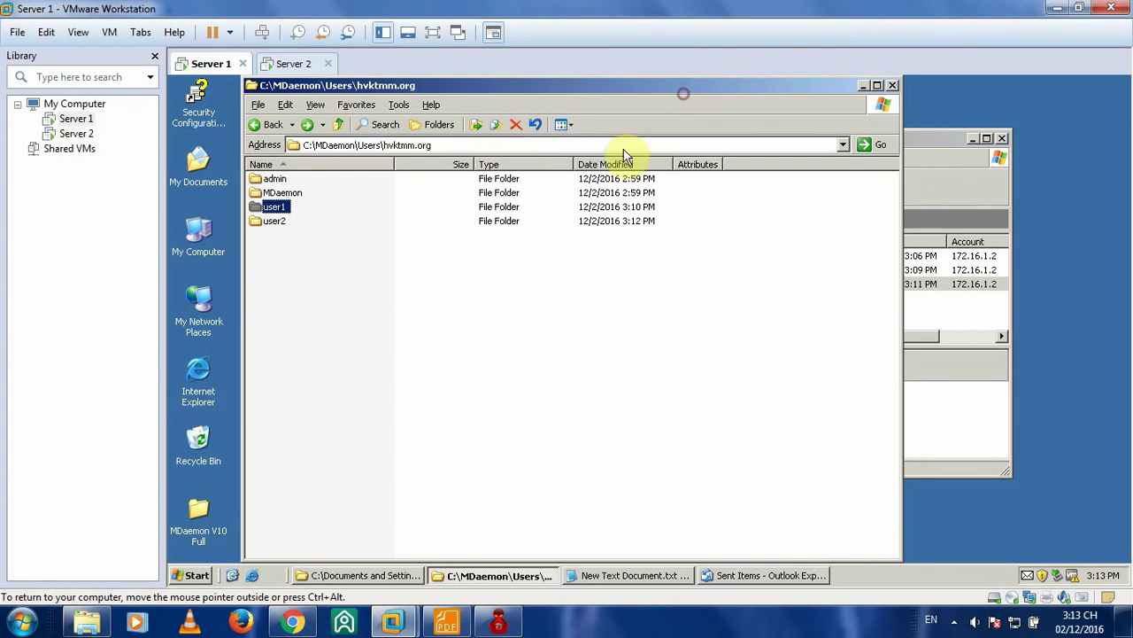
left_click(273, 220)
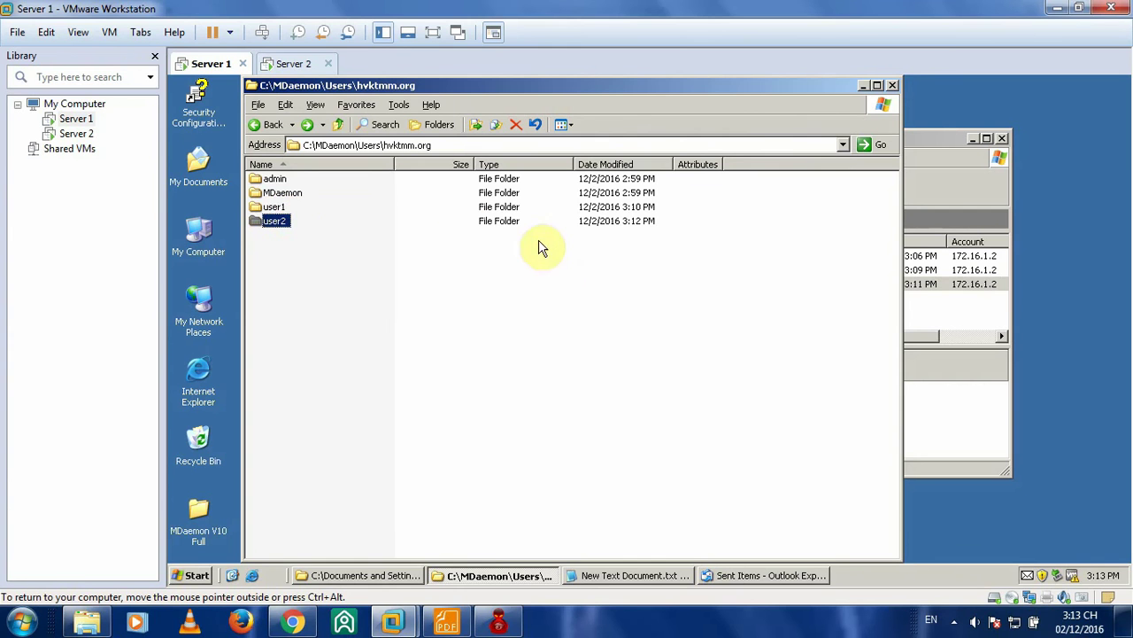
double_click(294, 221)
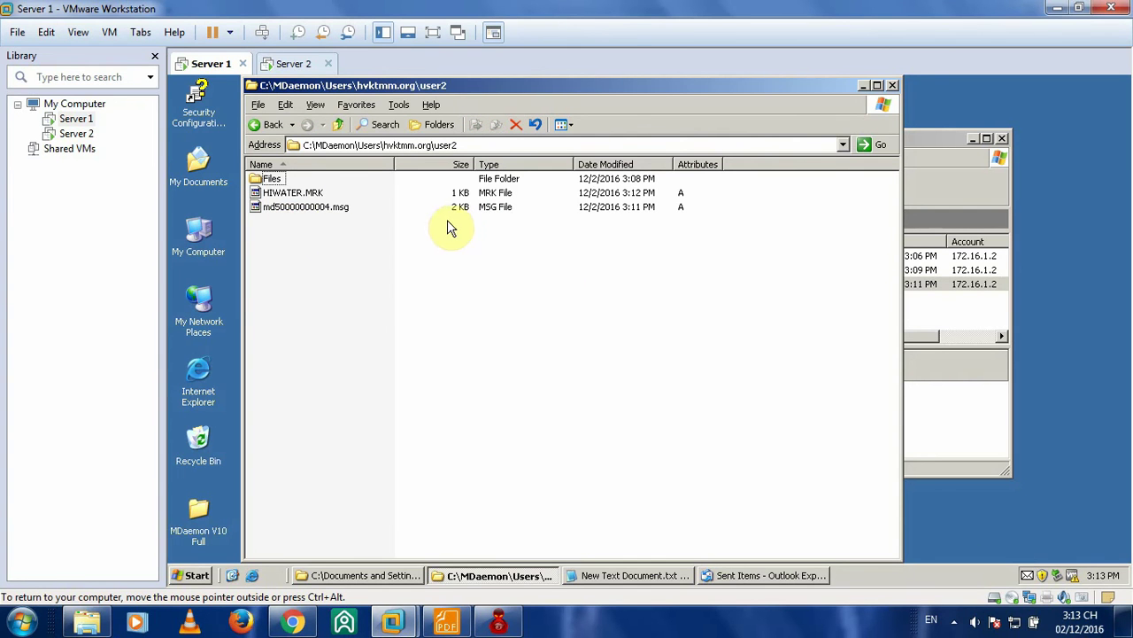
left_click(319, 210)
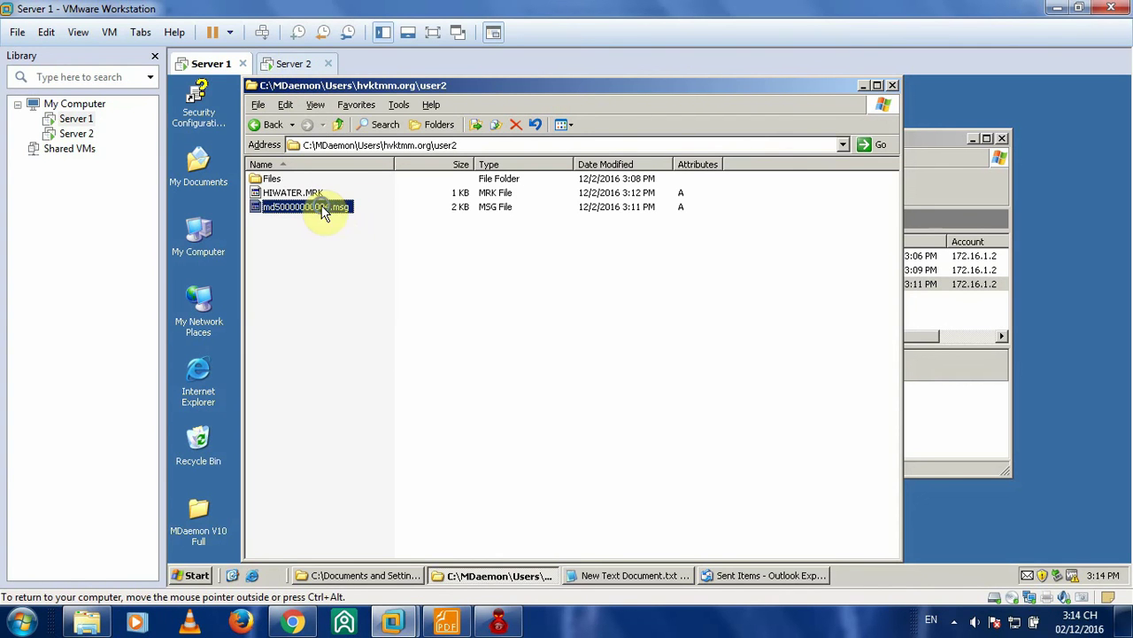
right_click(324, 213)
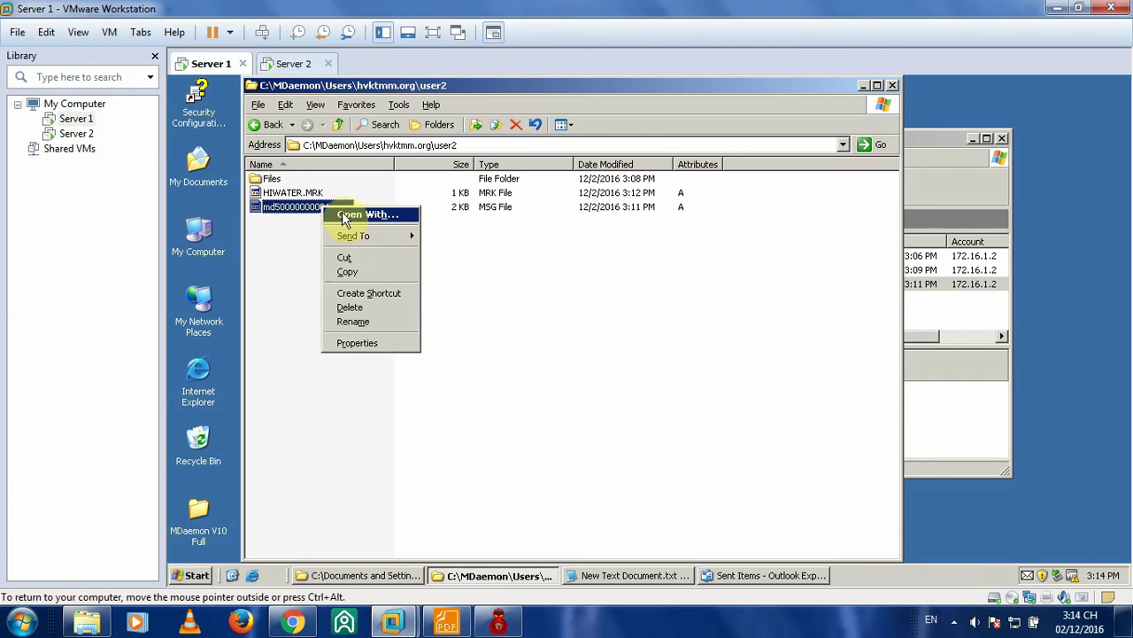
- Open md50000000004.msg in Notepad using Open With
left_click(363, 215)
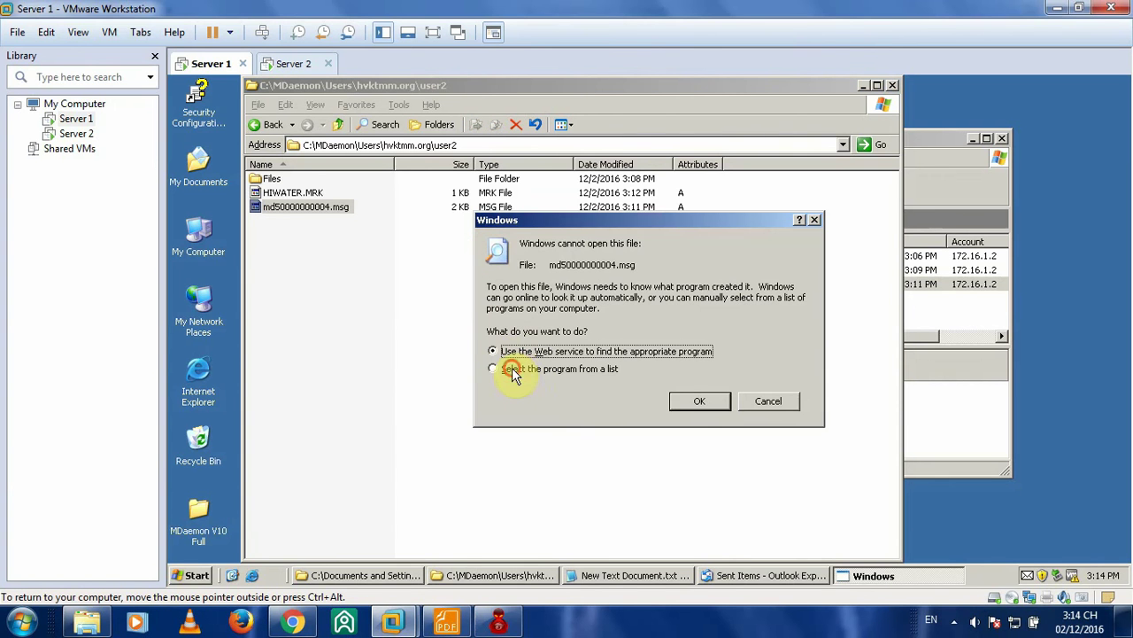
left_click(493, 369)
left_click(700, 403)
left_click(543, 250)
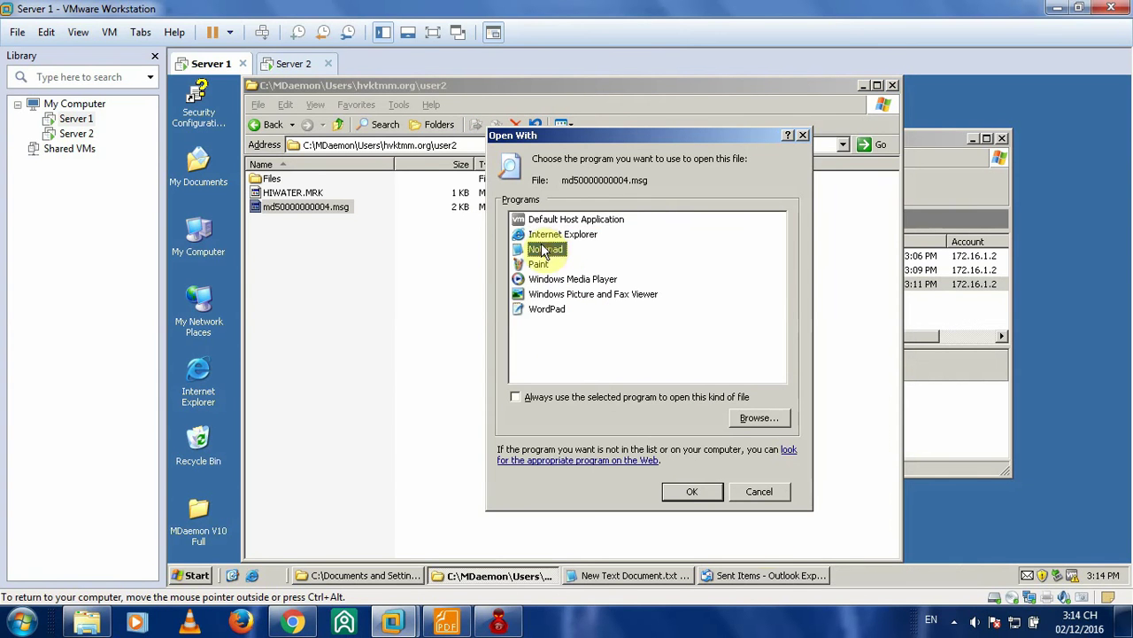
left_click(693, 501)
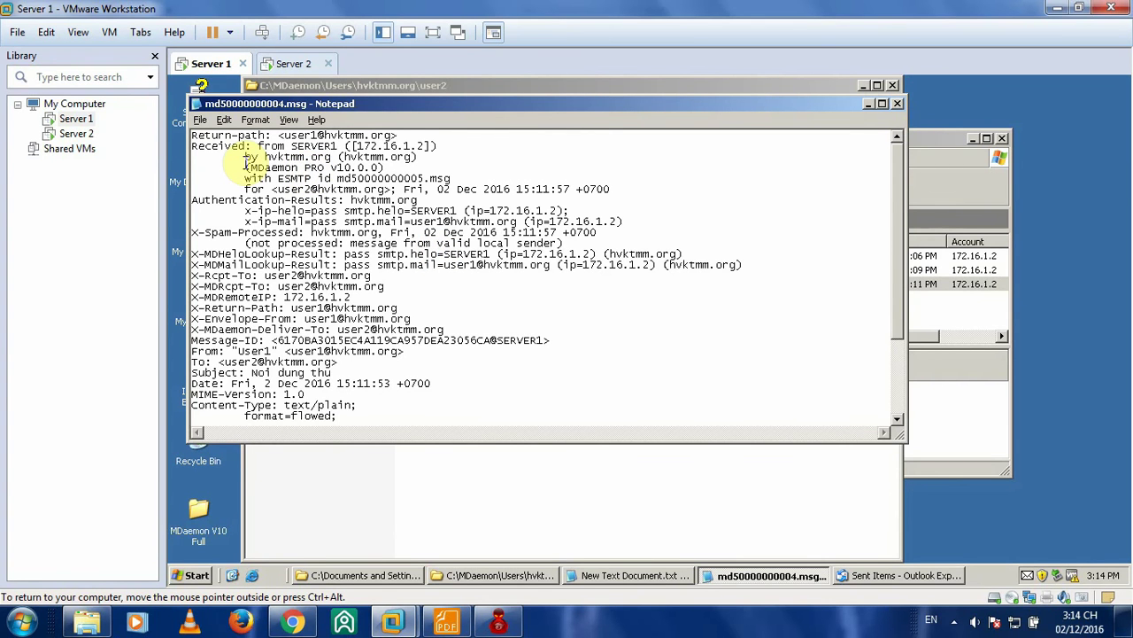
scroll(252, 161, "down", 4)
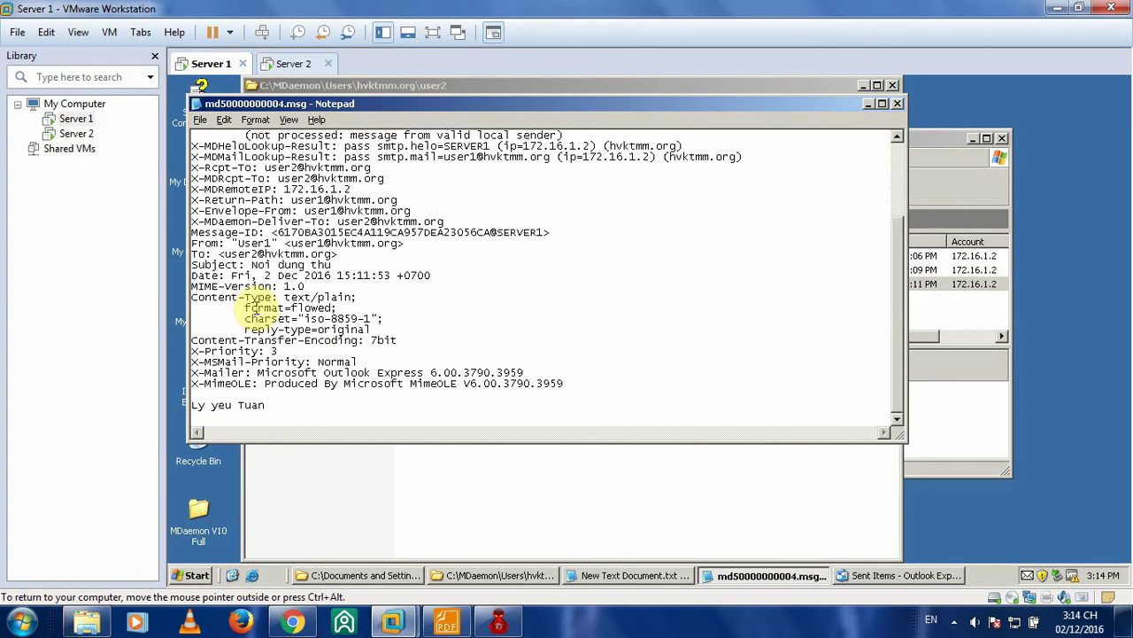
- Highlight the subject 'Noi dung thu' and body 'Ly yeu Tuan', comparing with the sent message
left_click(193, 264)
left_click_drag(193, 264, 254, 266)
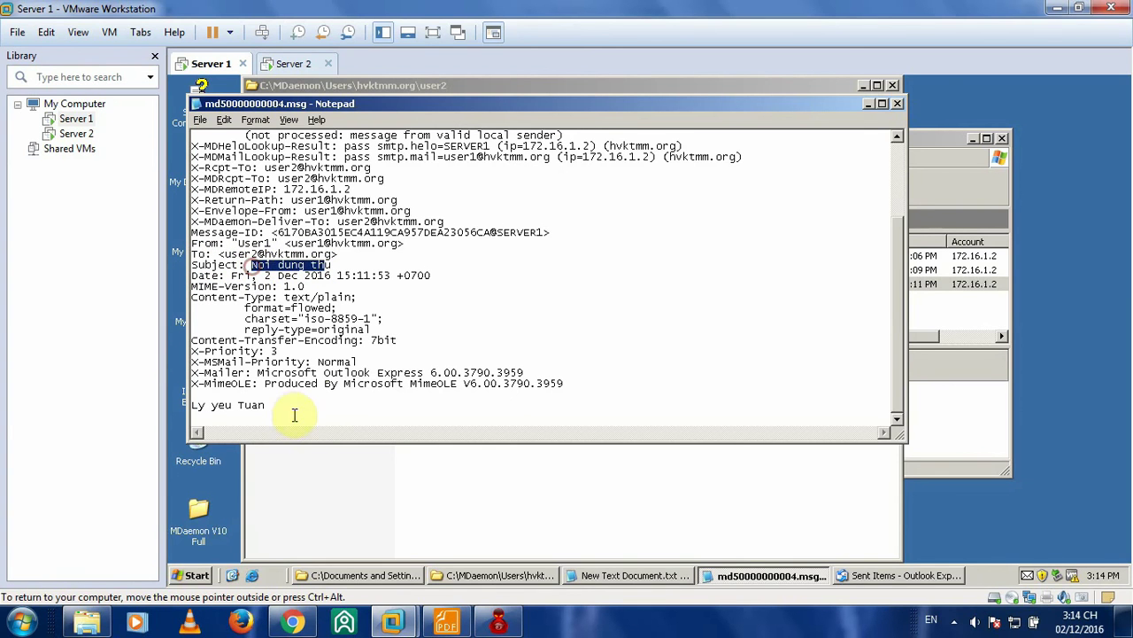
left_click_drag(296, 413, 212, 409)
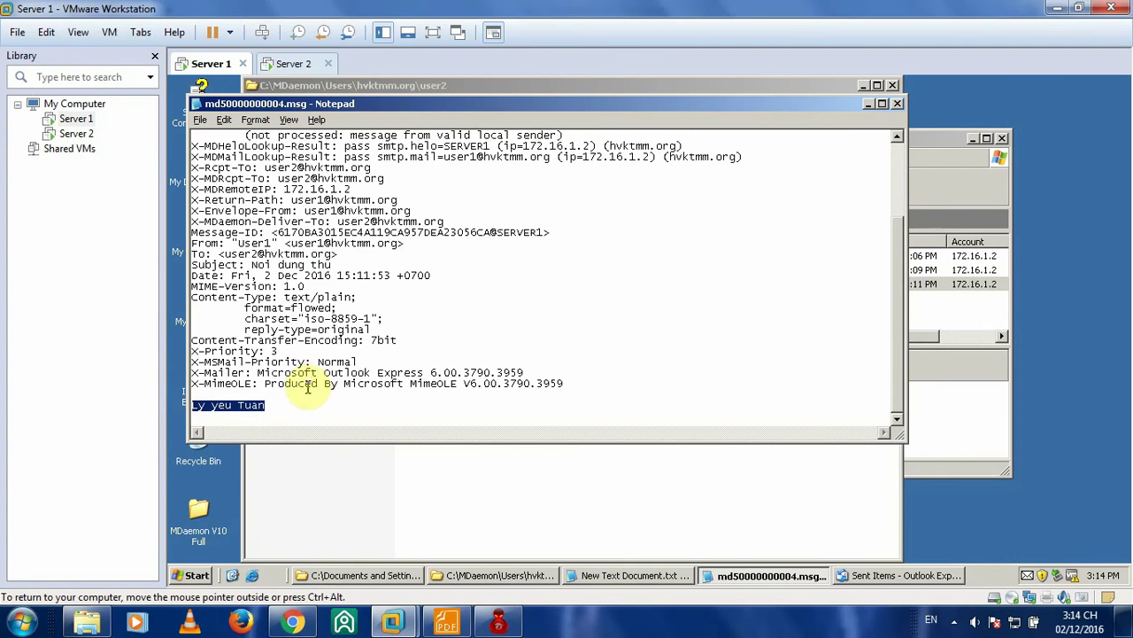
left_click(283, 400)
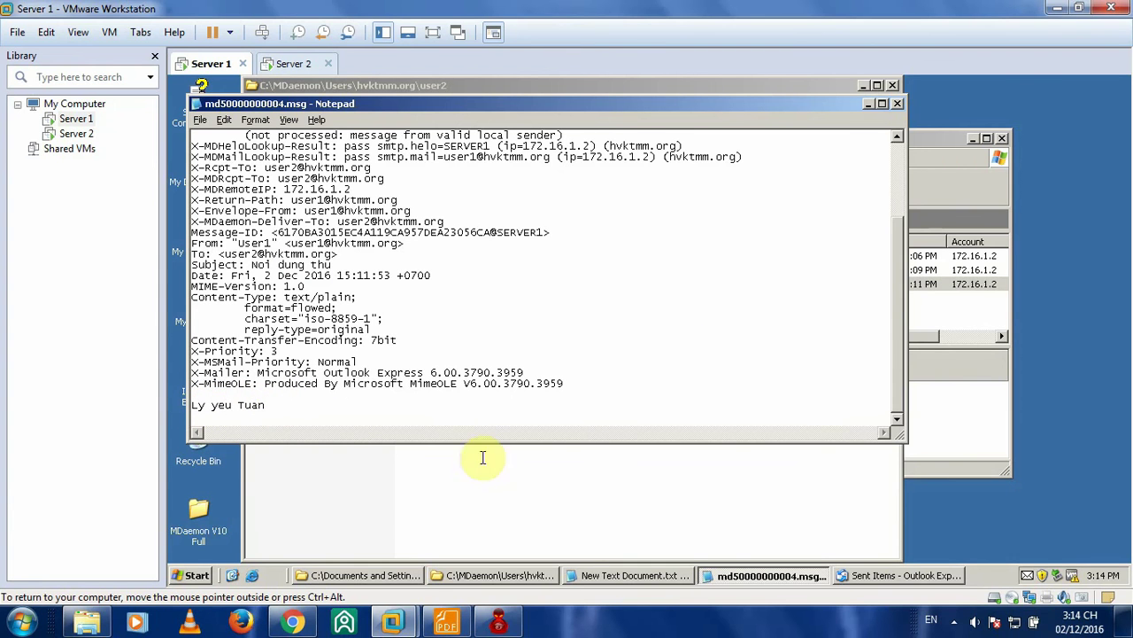
left_click(959, 164)
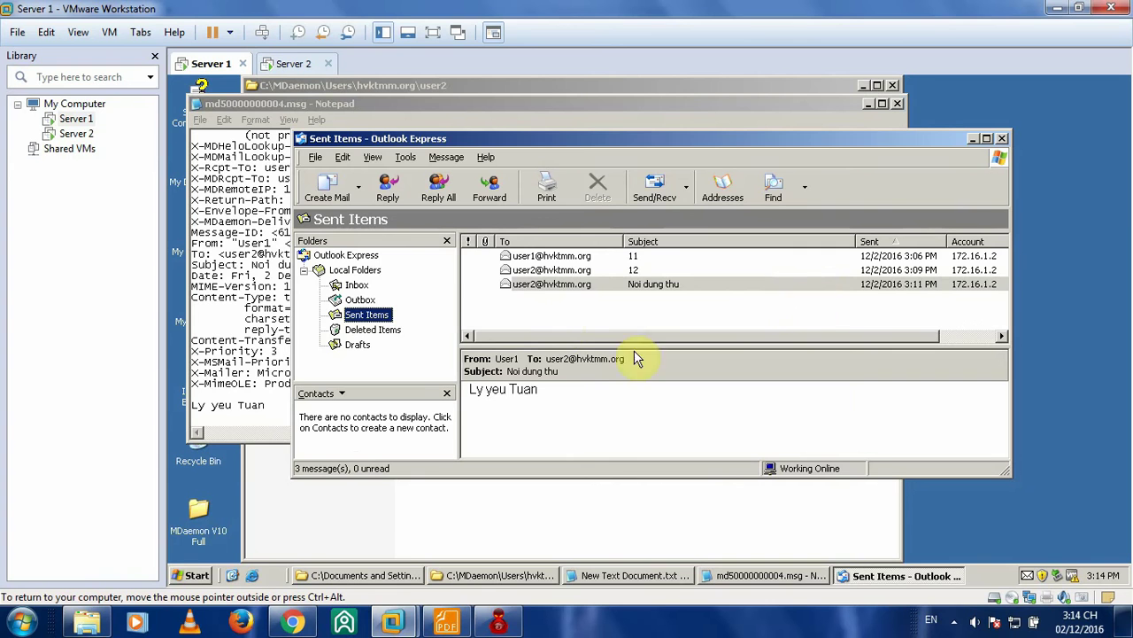
double_click(591, 288)
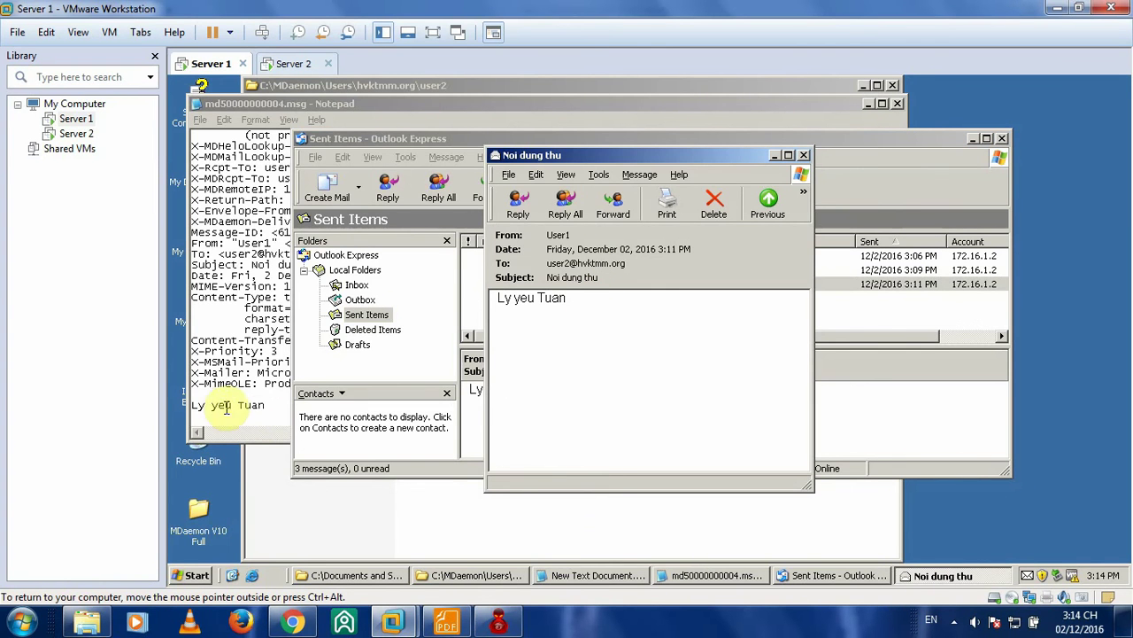
left_click(459, 105)
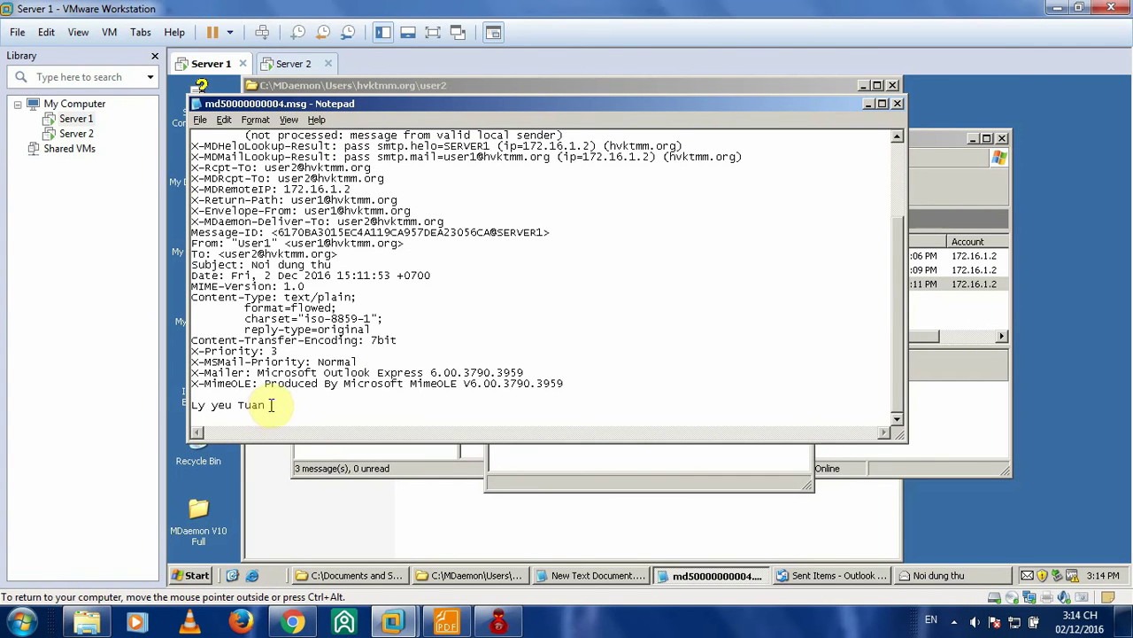
- Replace the body 'Ly yeu Tuan' with 'Tuan yeu Ly', save md50000000004.msg and close Notepad
left_click_drag(271, 405, 202, 407)
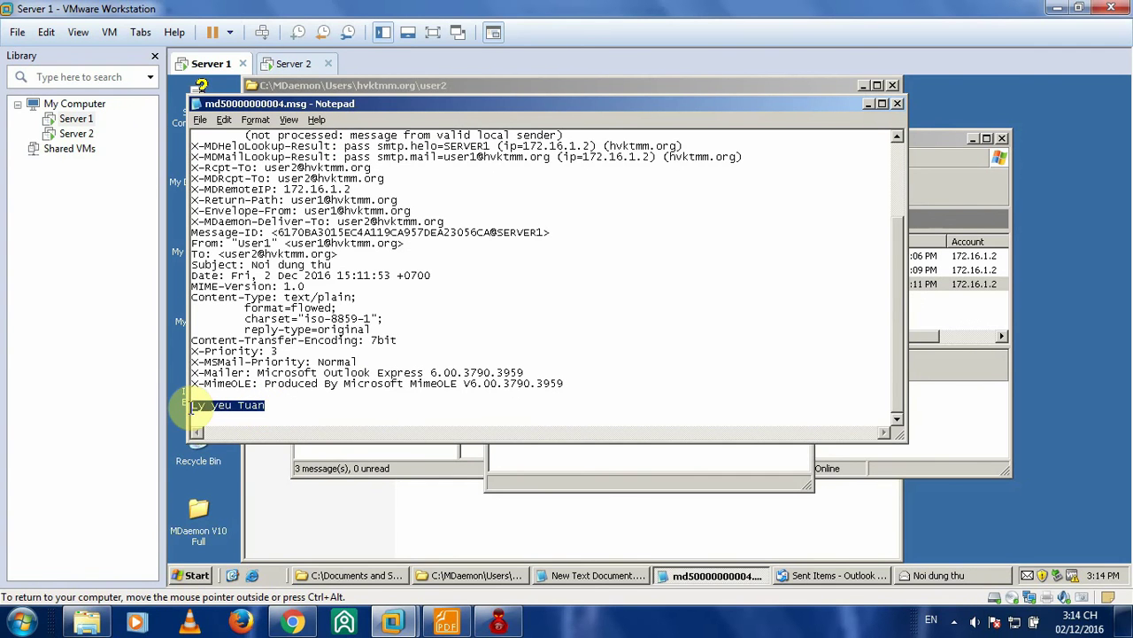
type("Tuan yeu Ly")
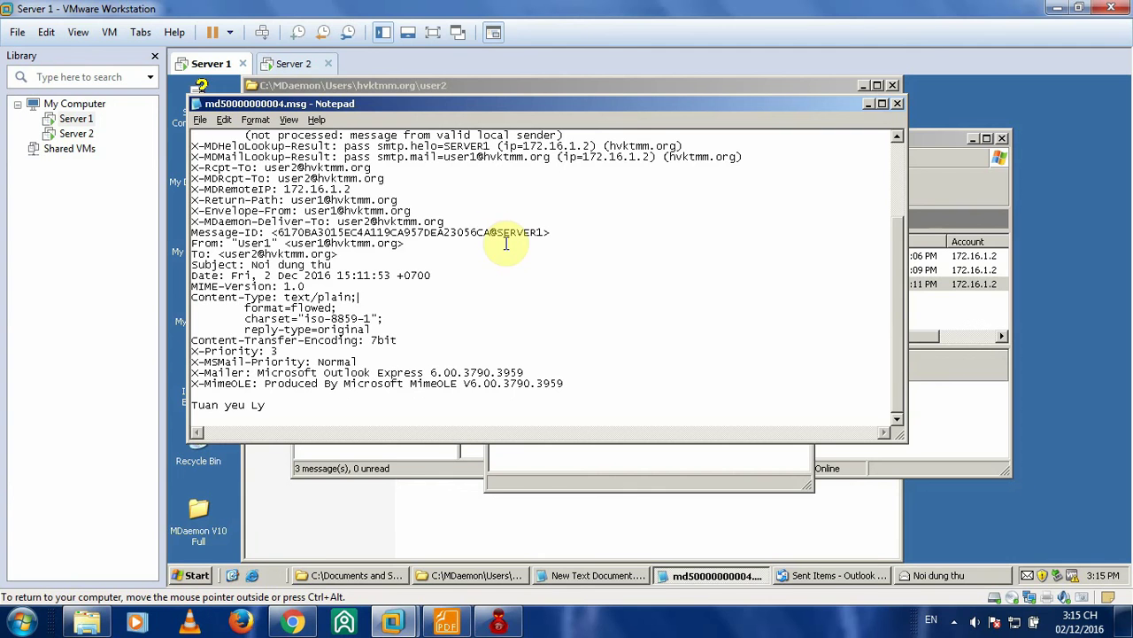
left_click(200, 120)
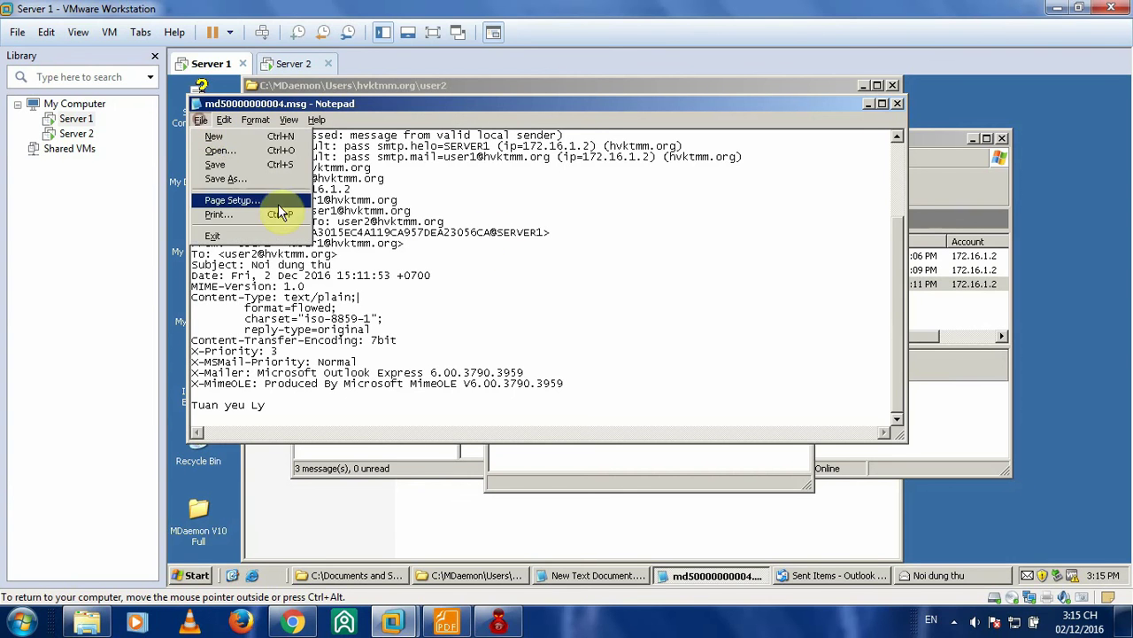
left_click(252, 165)
left_click(899, 105)
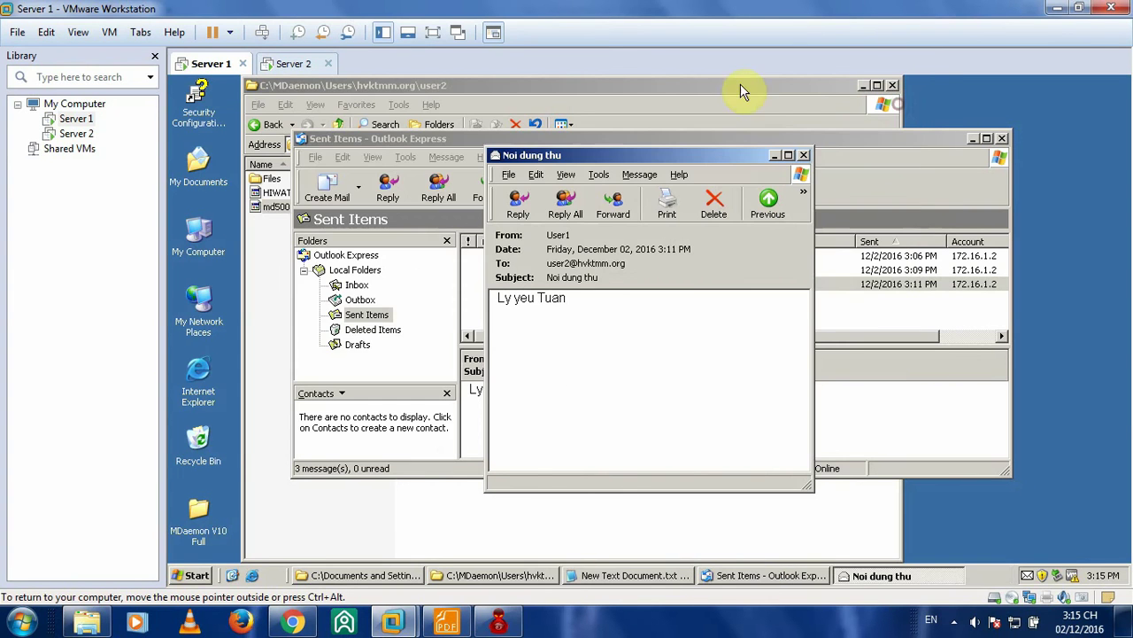
left_click(292, 63)
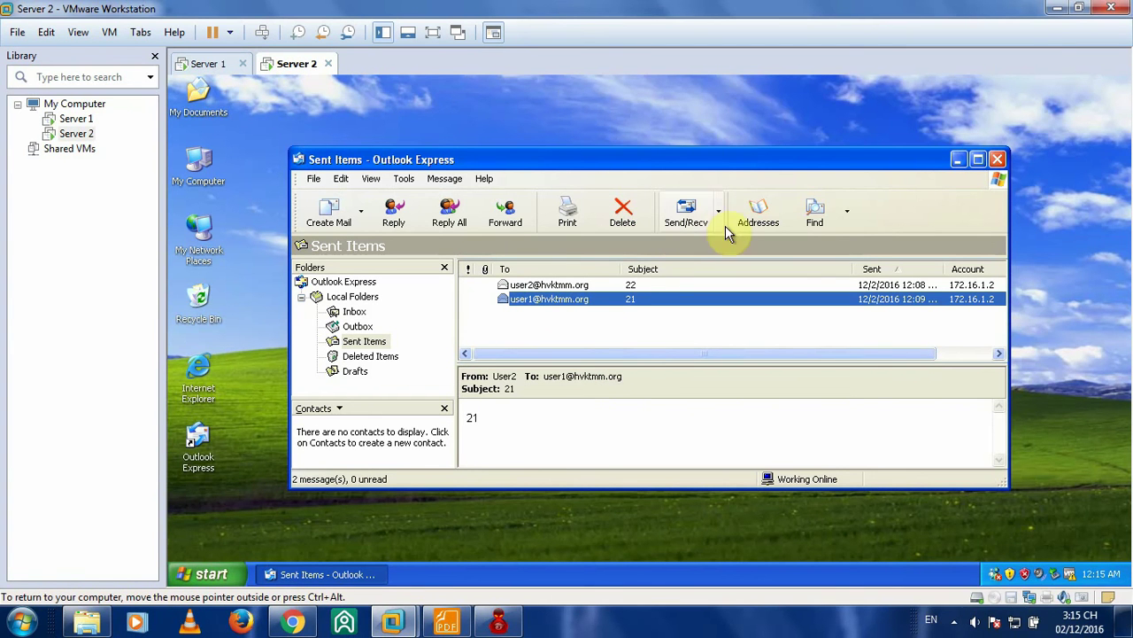
- On Server 2, receive new mail and open 'Noi dung thu' from the Inbox, reading 'Tuan yeu Ly'
left_click(690, 213)
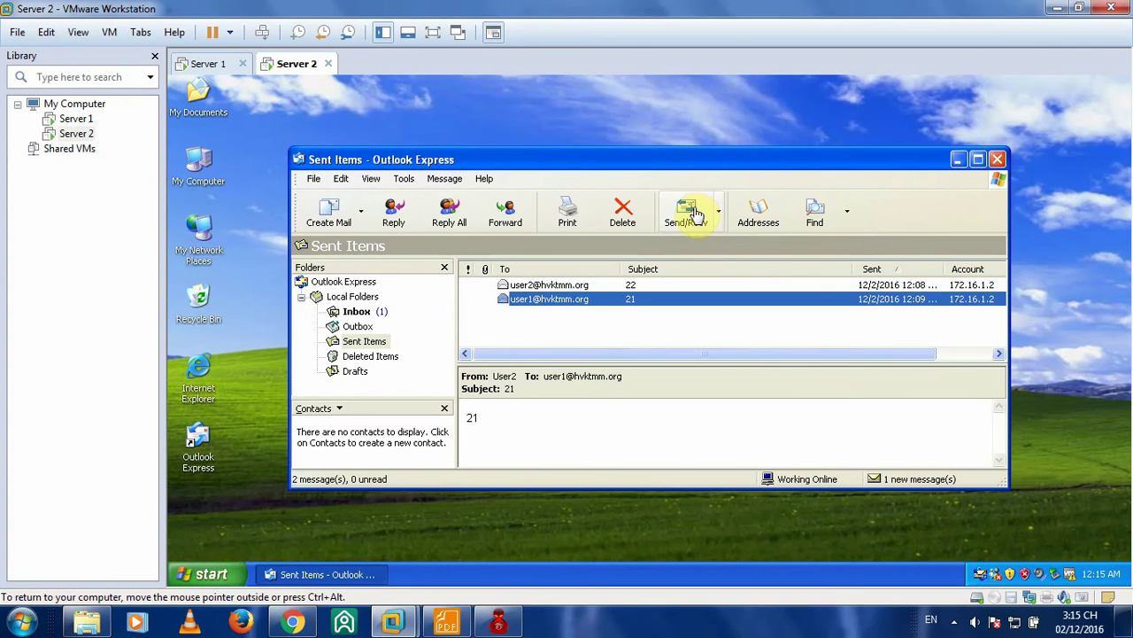
left_click(694, 213)
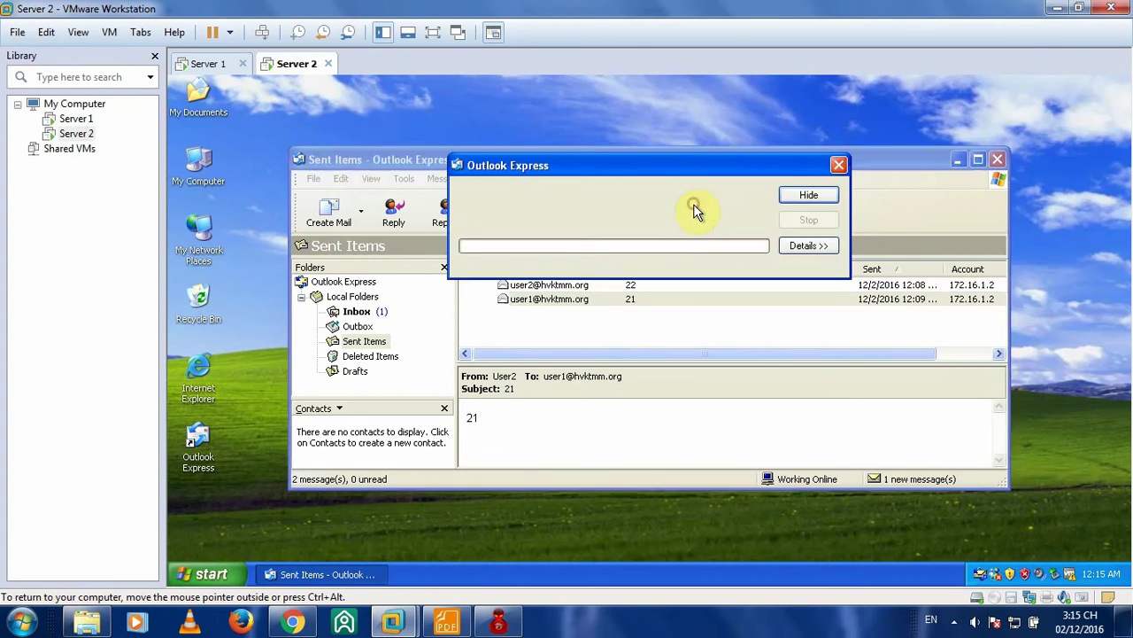
left_click(354, 312)
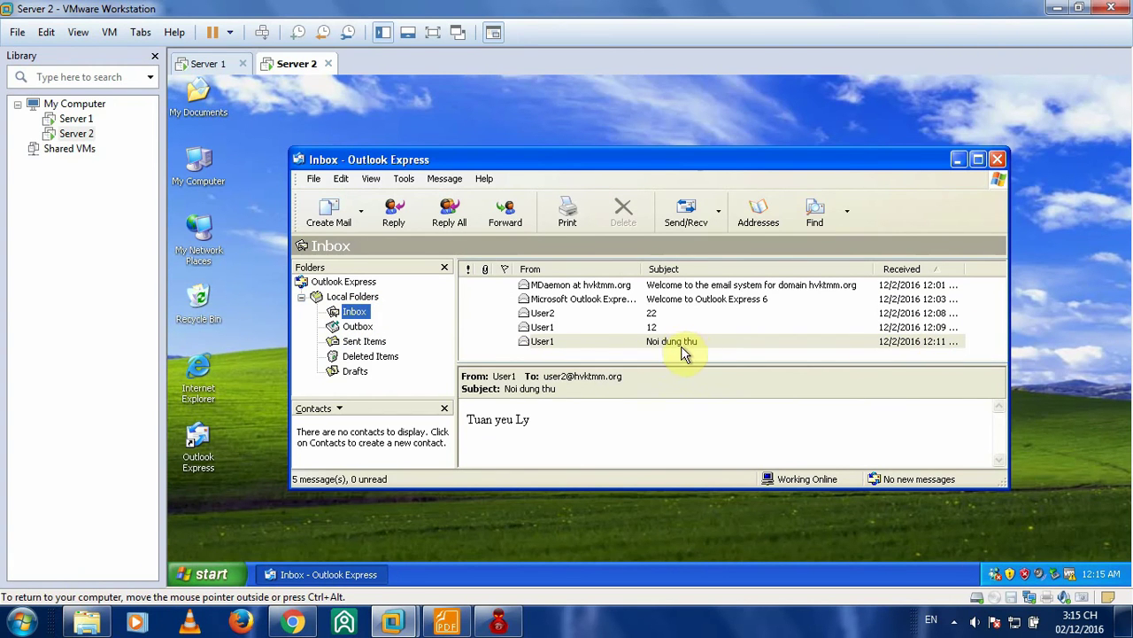
double_click(678, 344)
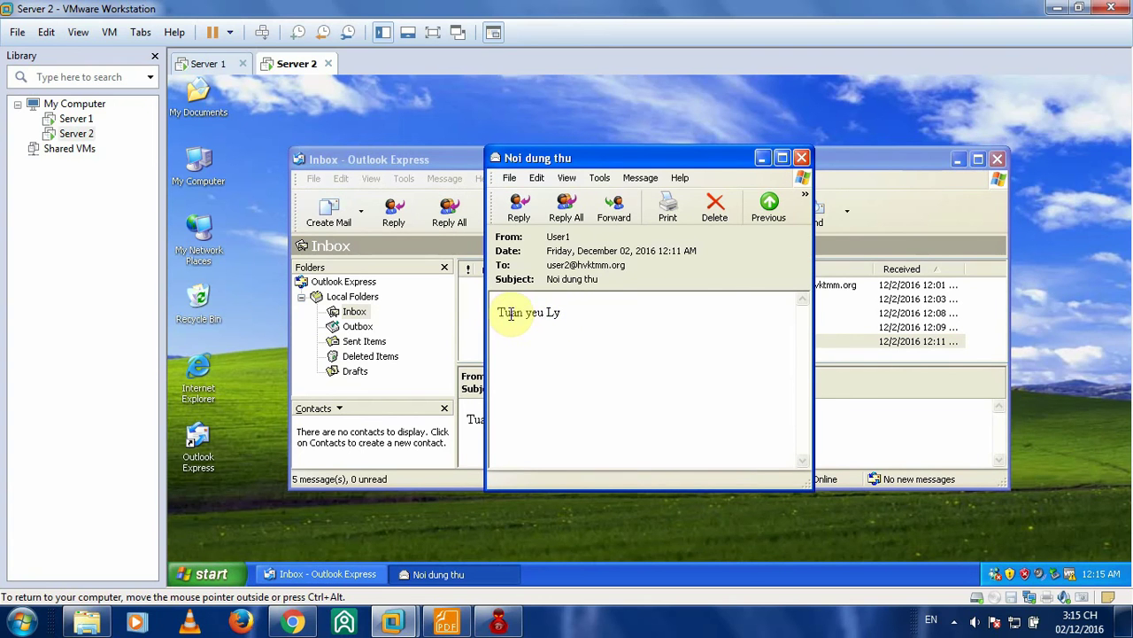
left_click_drag(494, 312, 589, 320)
- Compare with Server 1's sent copy reading 'Ly yeu Tuan', then close both message windows
left_click(572, 325)
left_click(209, 63)
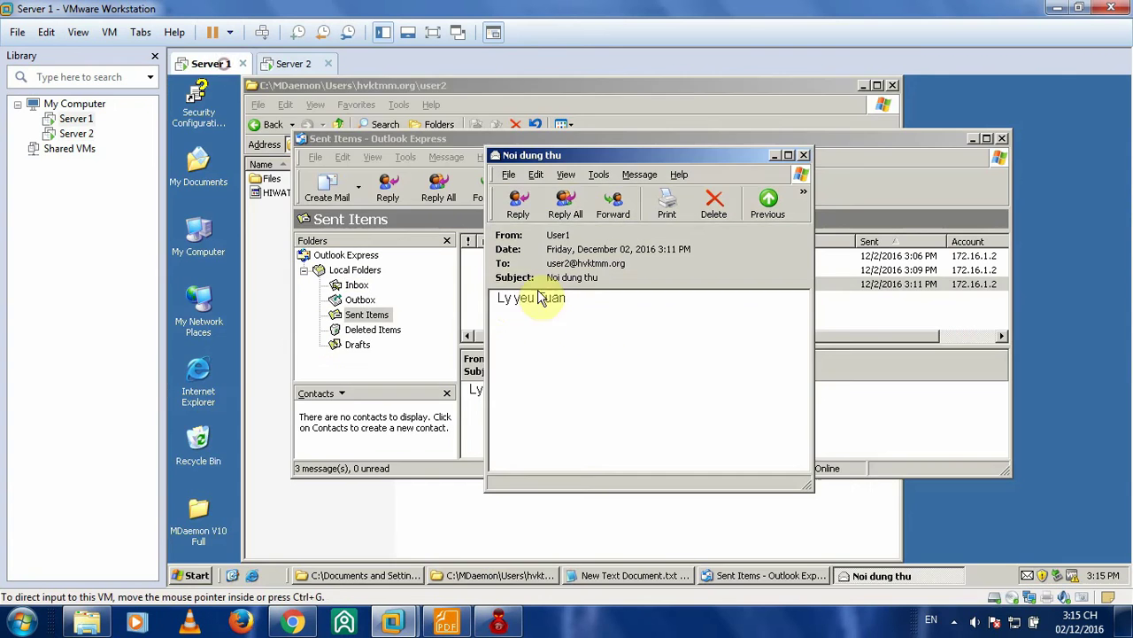
mouse_move(500, 300)
left_mouse_down()
mouse_move(571, 301)
mouse_move(498, 311)
left_mouse_up()
left_click(295, 62)
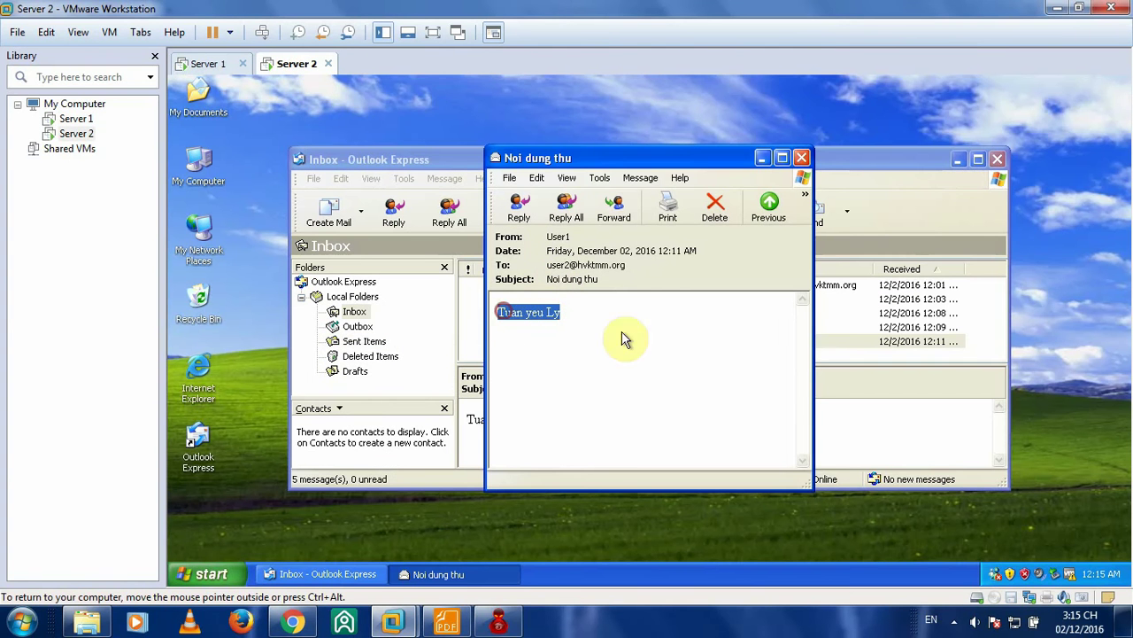
left_click(802, 158)
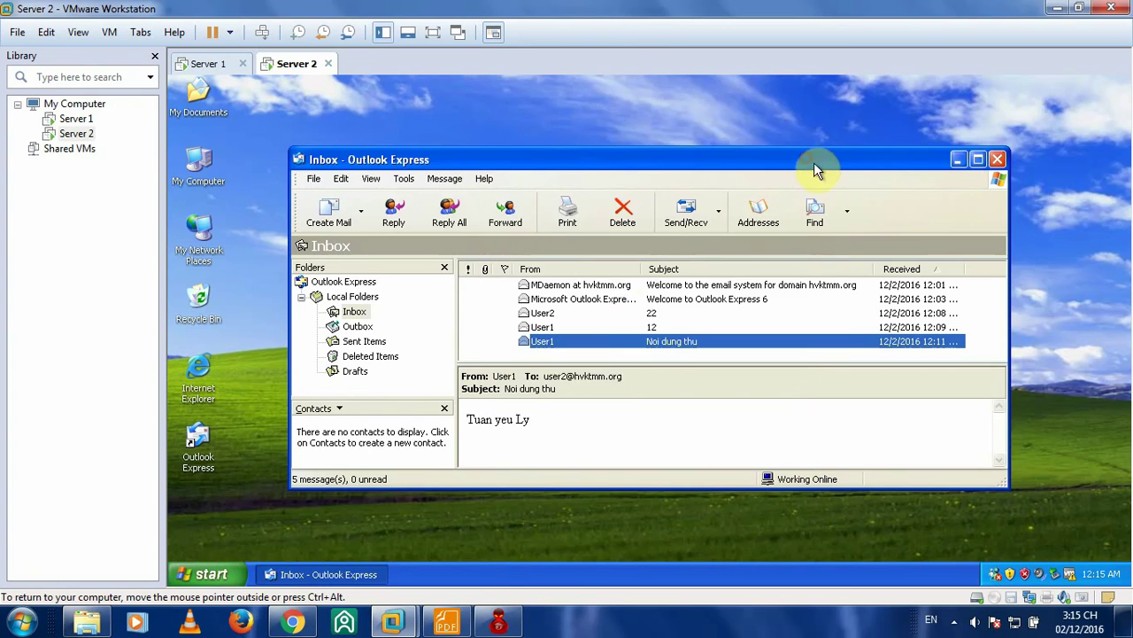
left_click(207, 63)
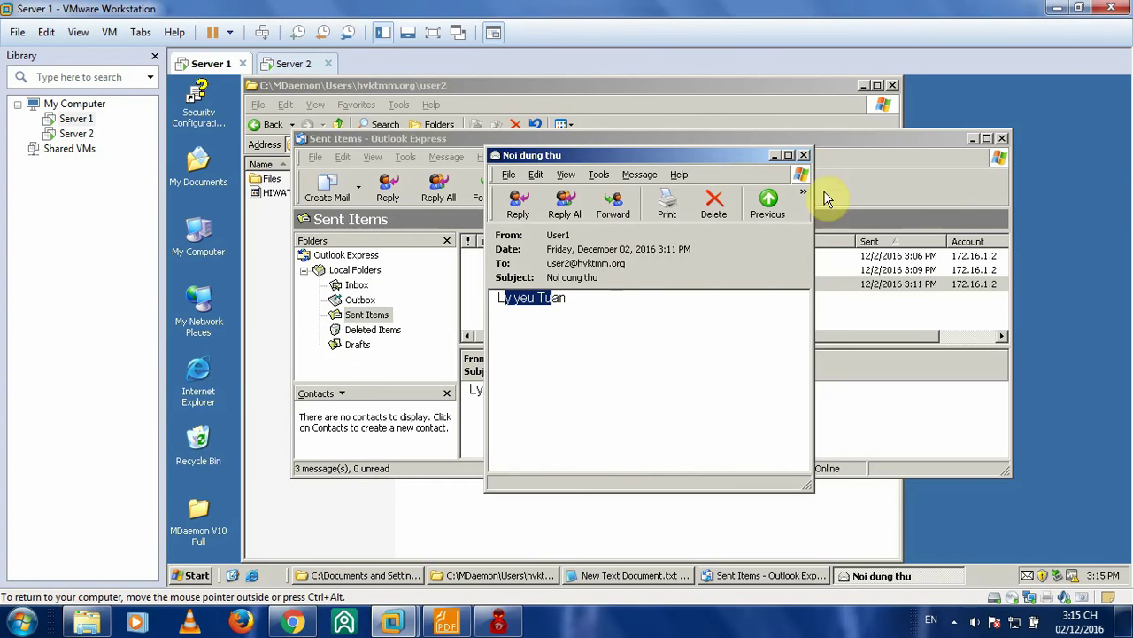
left_click(804, 155)
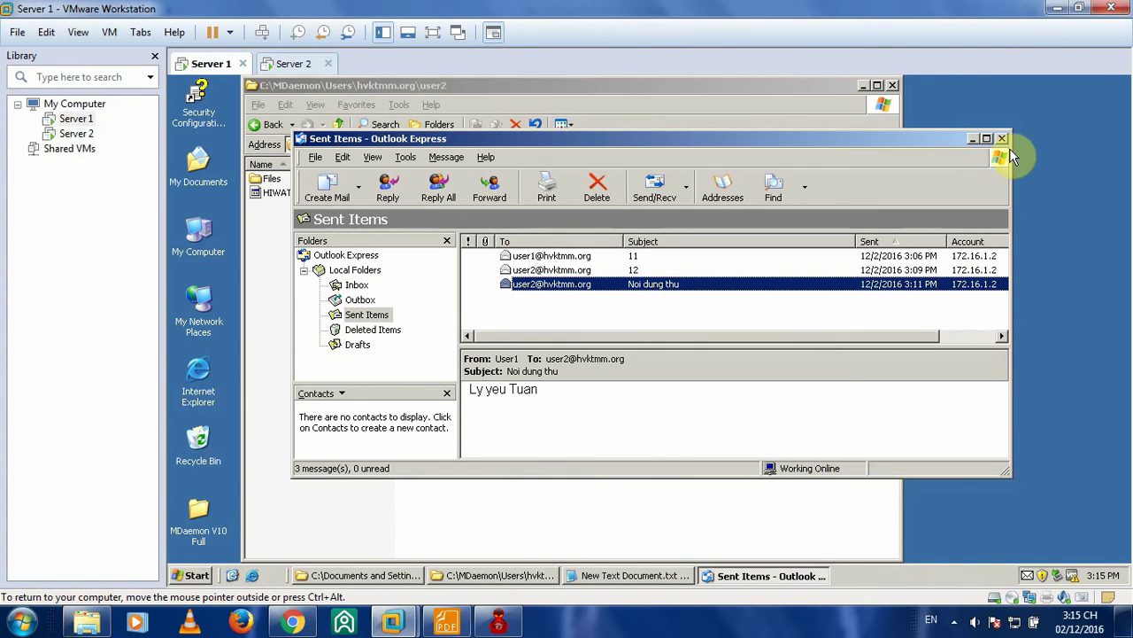
left_click(288, 64)
left_click(223, 71)
left_click(865, 86)
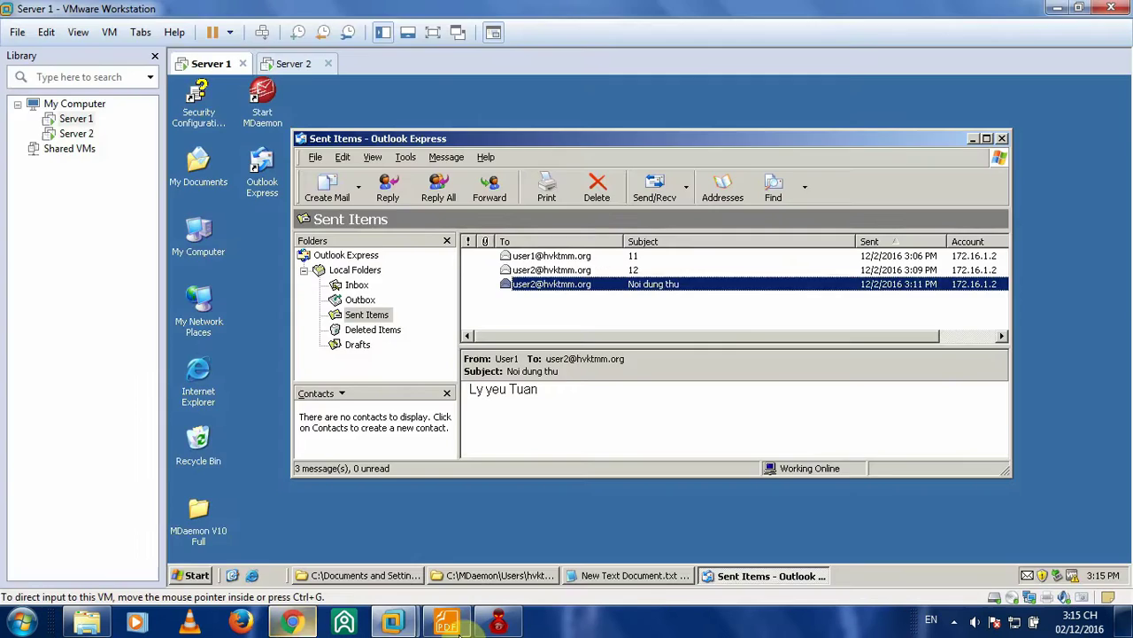
- Scroll the lab guide to page 22, Step 8, showing the certsrv URL and request steps
left_click(446, 621)
scroll(529, 380, "down", 8)
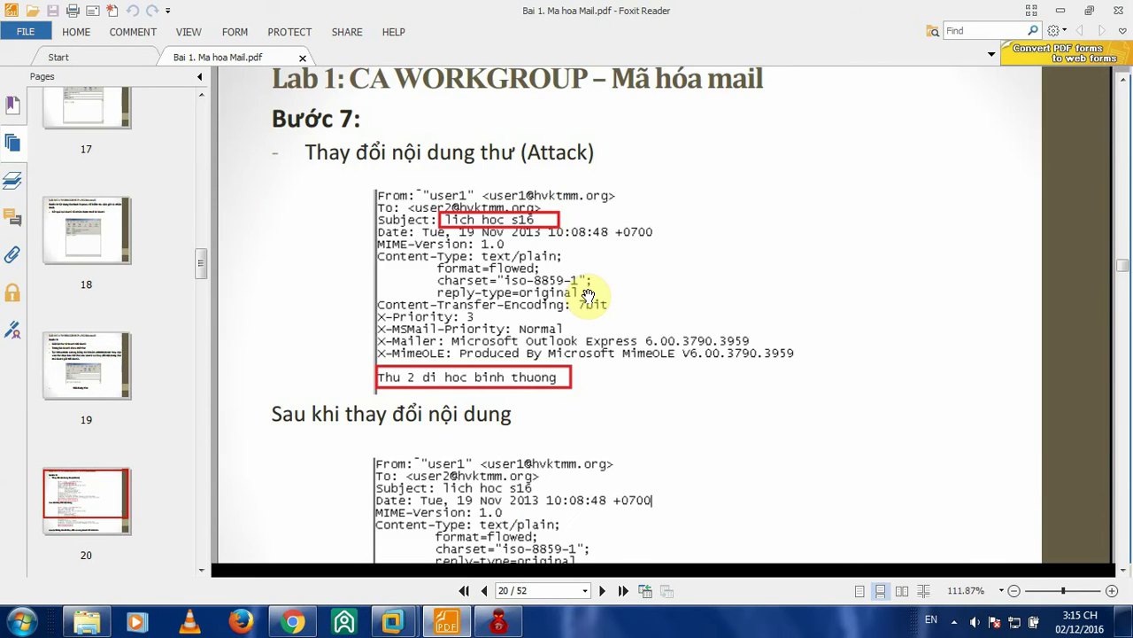
scroll(587, 292, "up", 3)
scroll(428, 332, "down", 10)
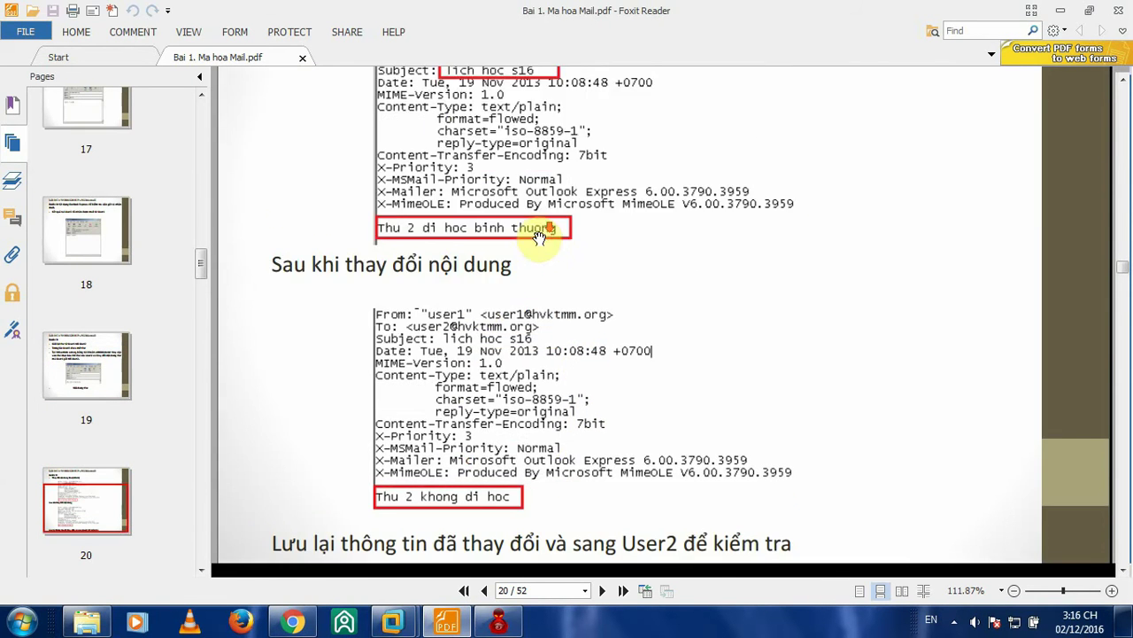
scroll(529, 284, "down", 2)
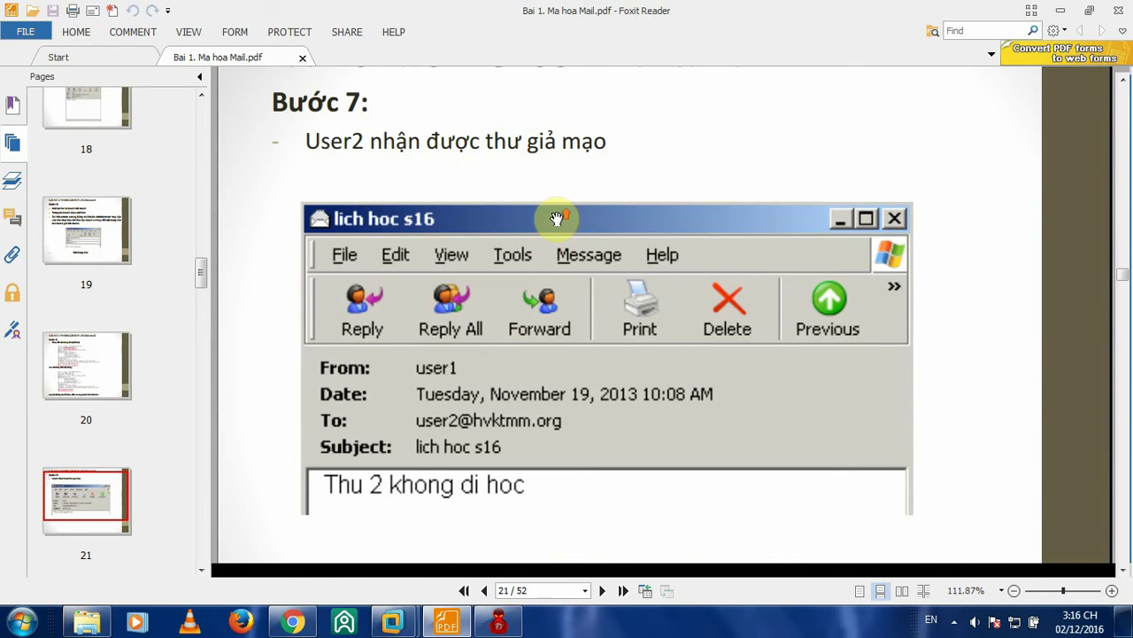
scroll(605, 222, "up", 2)
scroll(607, 221, "down", 3)
scroll(607, 222, "down", 3)
scroll(607, 223, "up", 5)
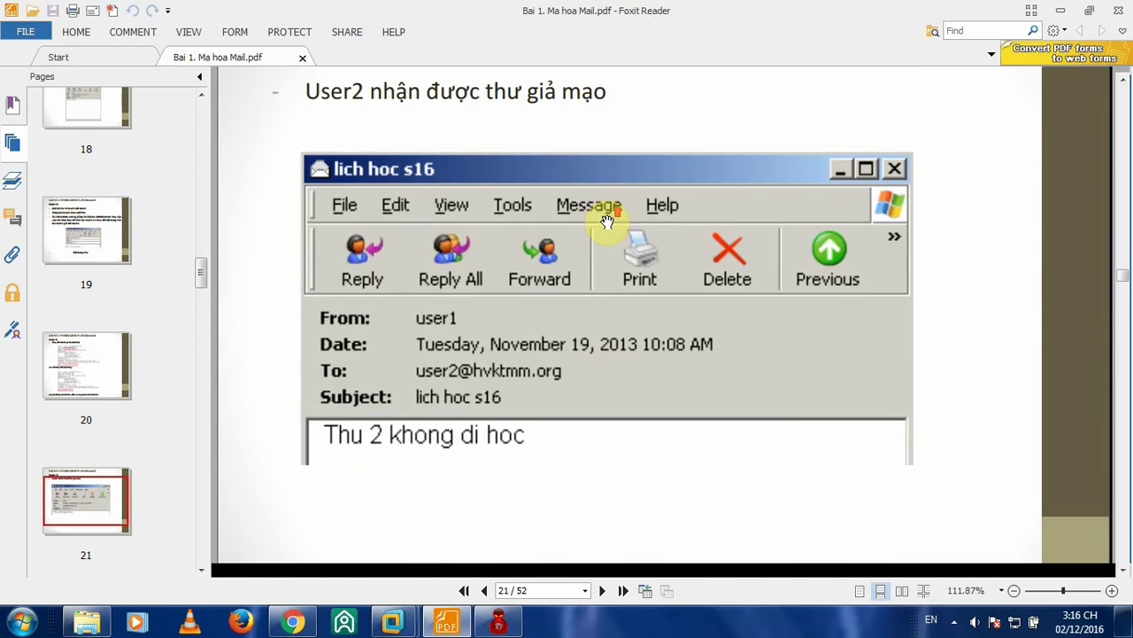
scroll(579, 263, "down", 3)
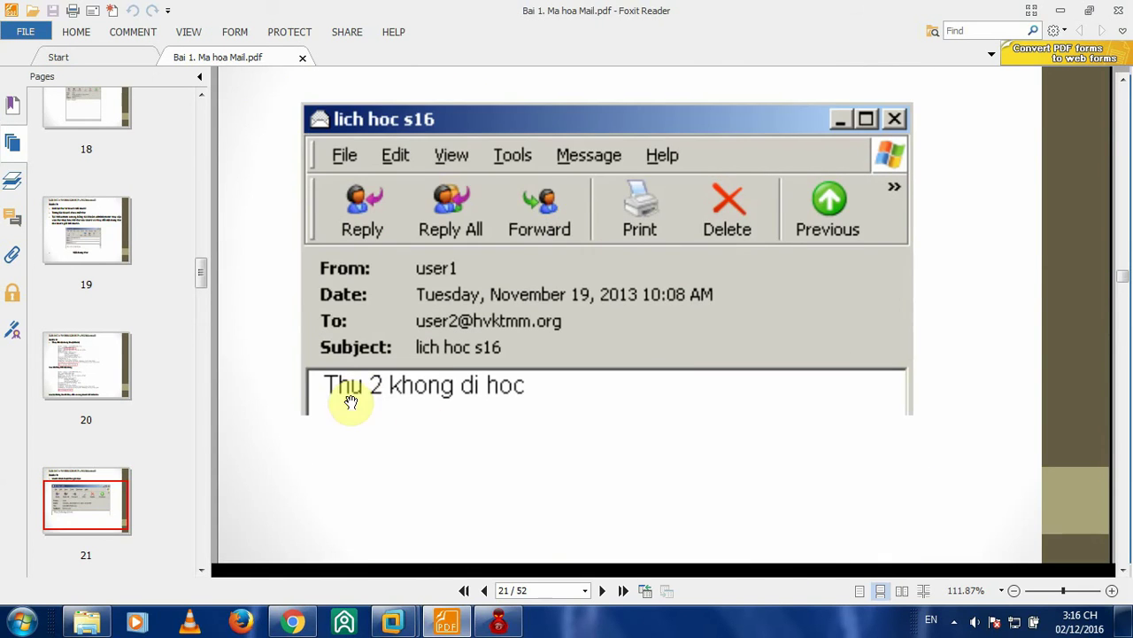
scroll(611, 221, "up", 3)
scroll(599, 205, "down", 8)
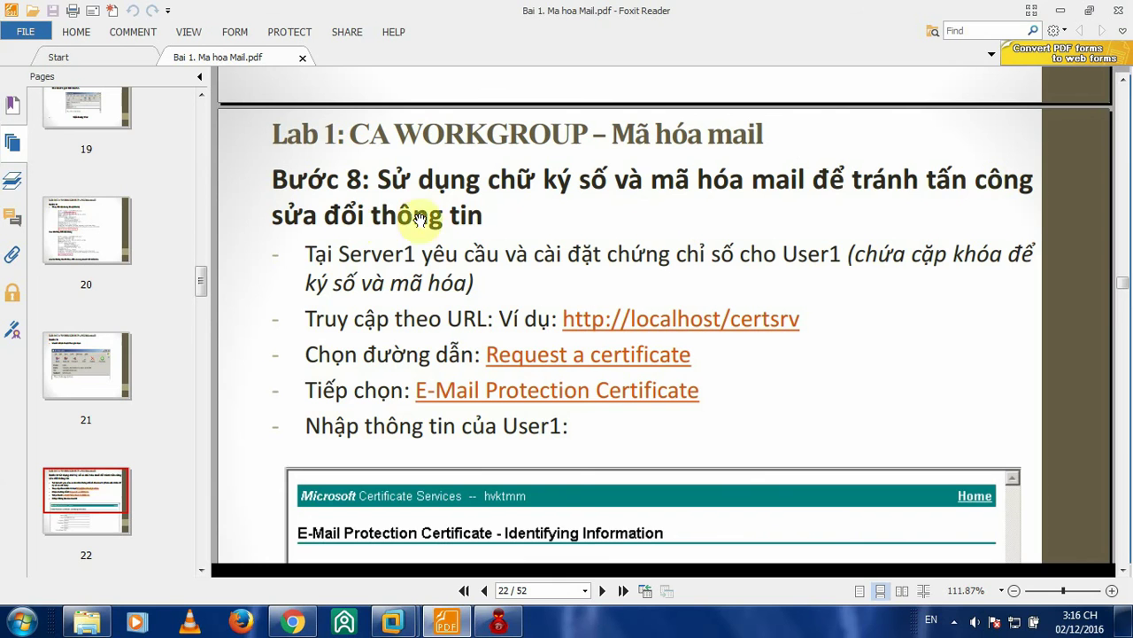
scroll(580, 184, "down", 1)
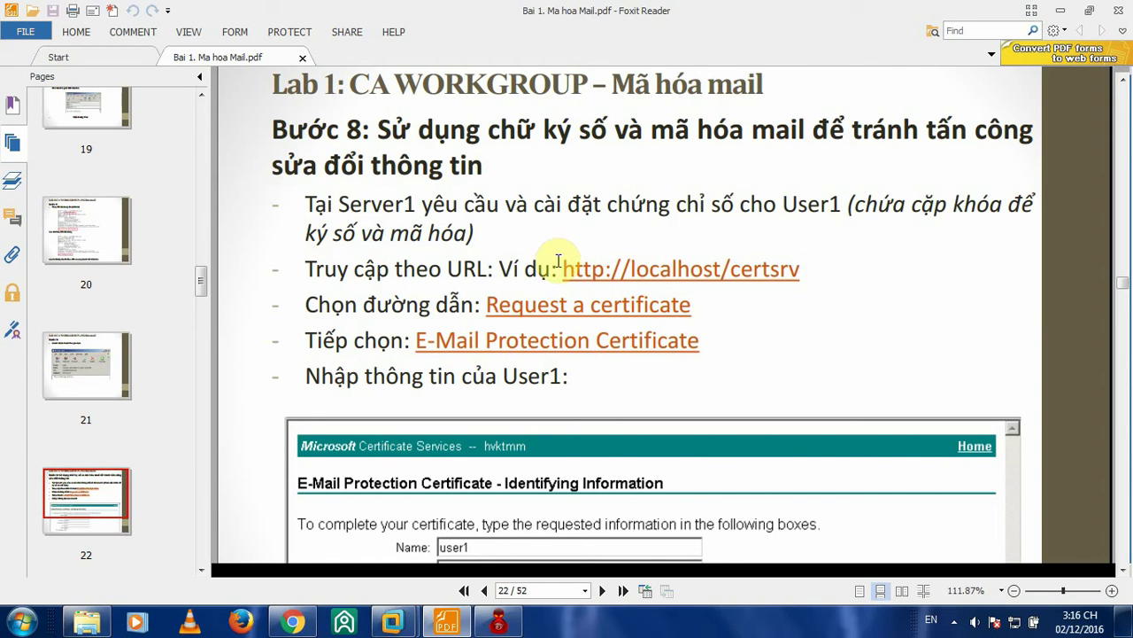
- Copy the certsrv URL from the guide and launch Internet Explorer on Server 1 with the address cleared
left_click_drag(561, 266, 804, 270)
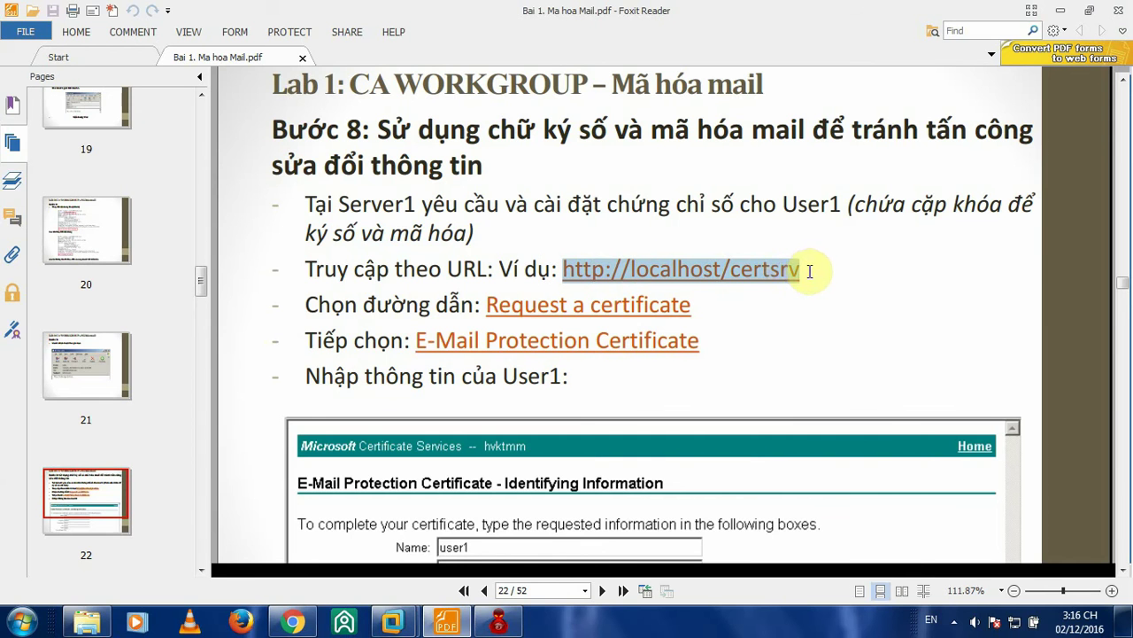
right_click(750, 257)
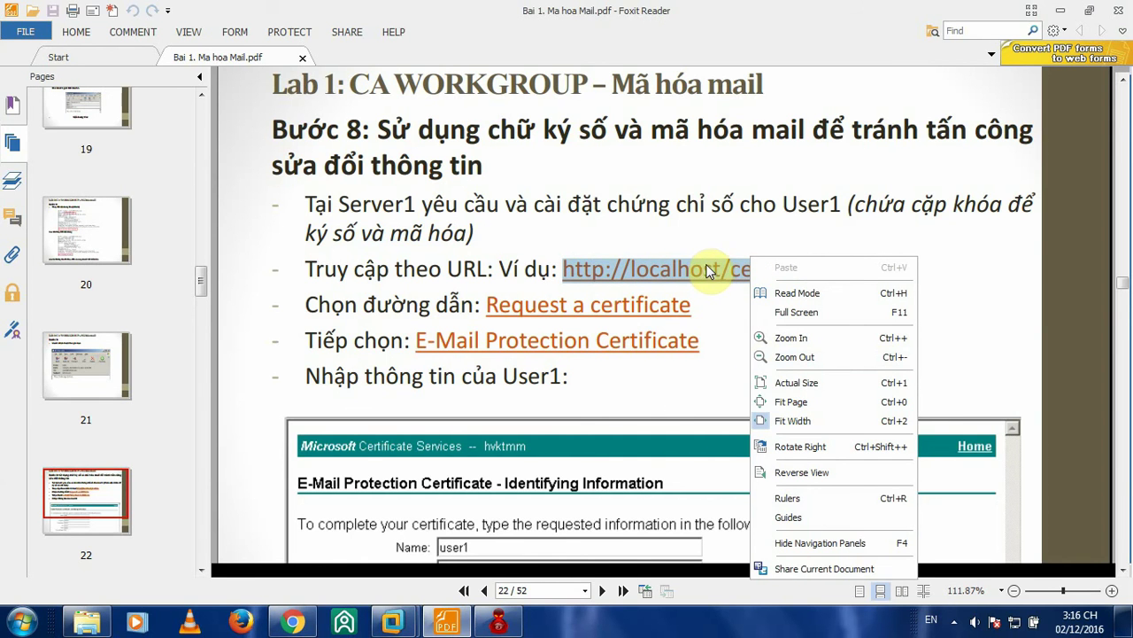
left_click(676, 228)
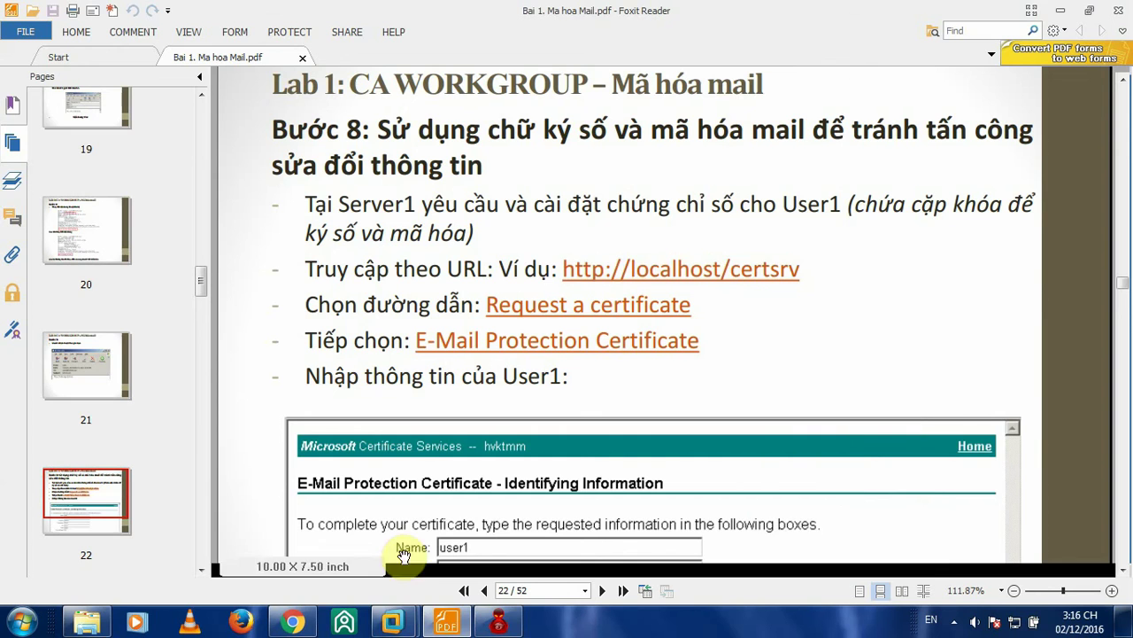
mouse_move(393, 622)
left_click(274, 481)
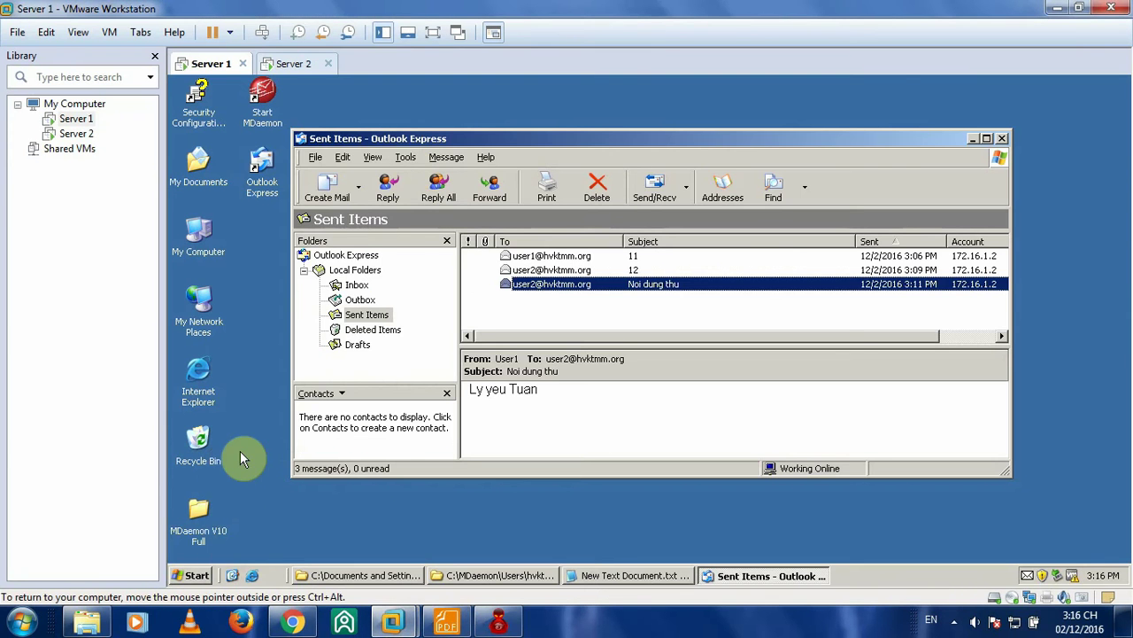
double_click(199, 376)
left_click(465, 147)
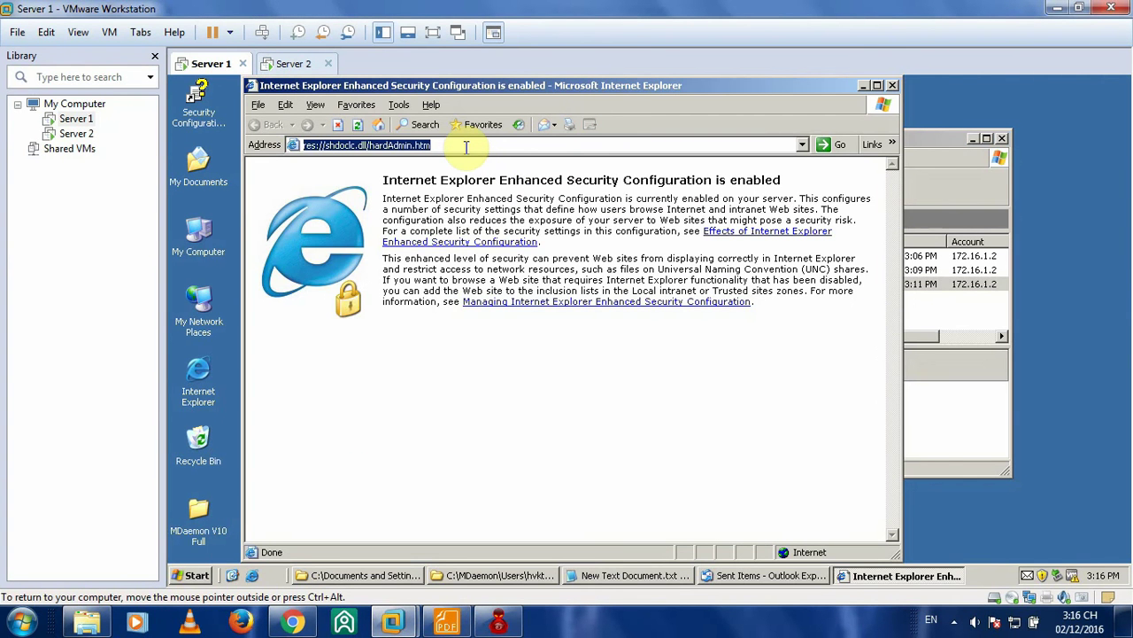
key("BackSpace")
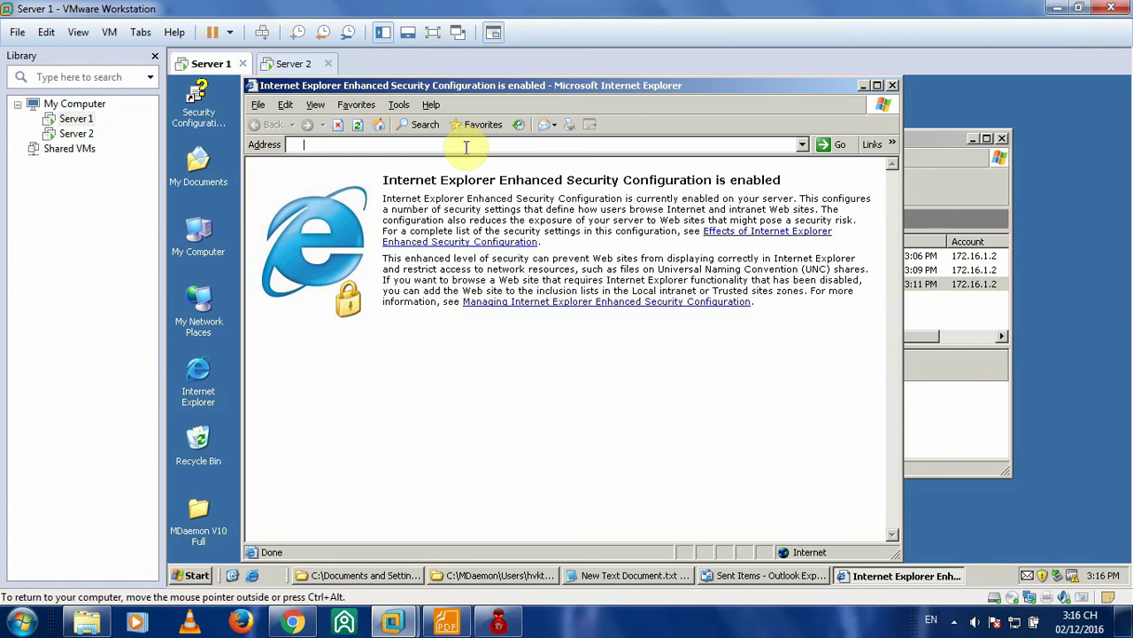
left_click(445, 622)
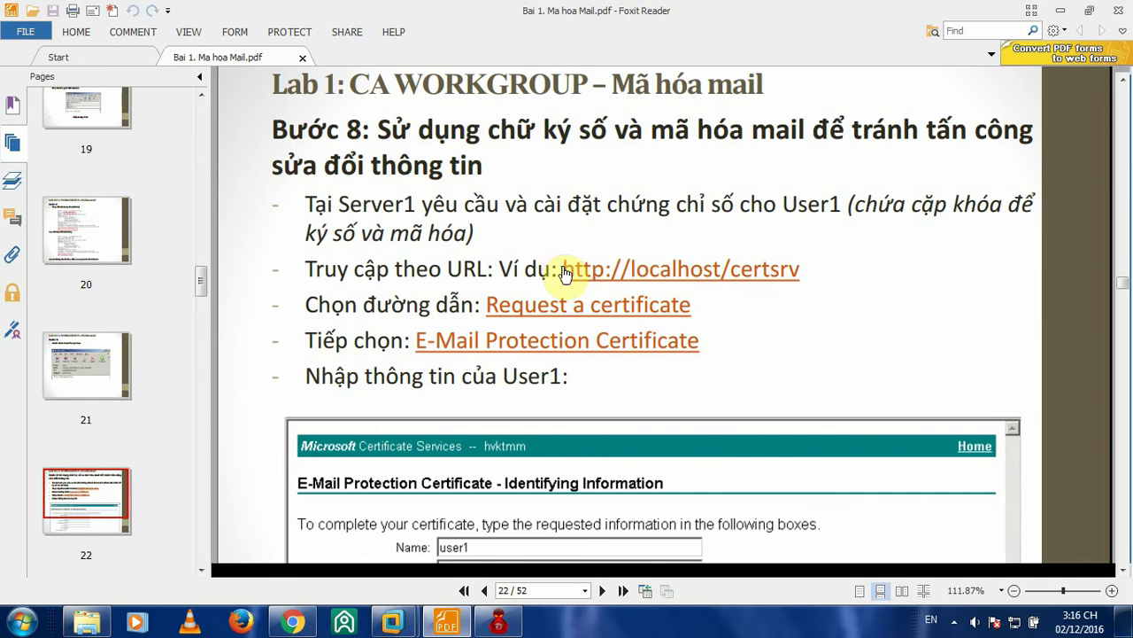
left_click_drag(564, 269, 809, 270)
key("ctrl+c")
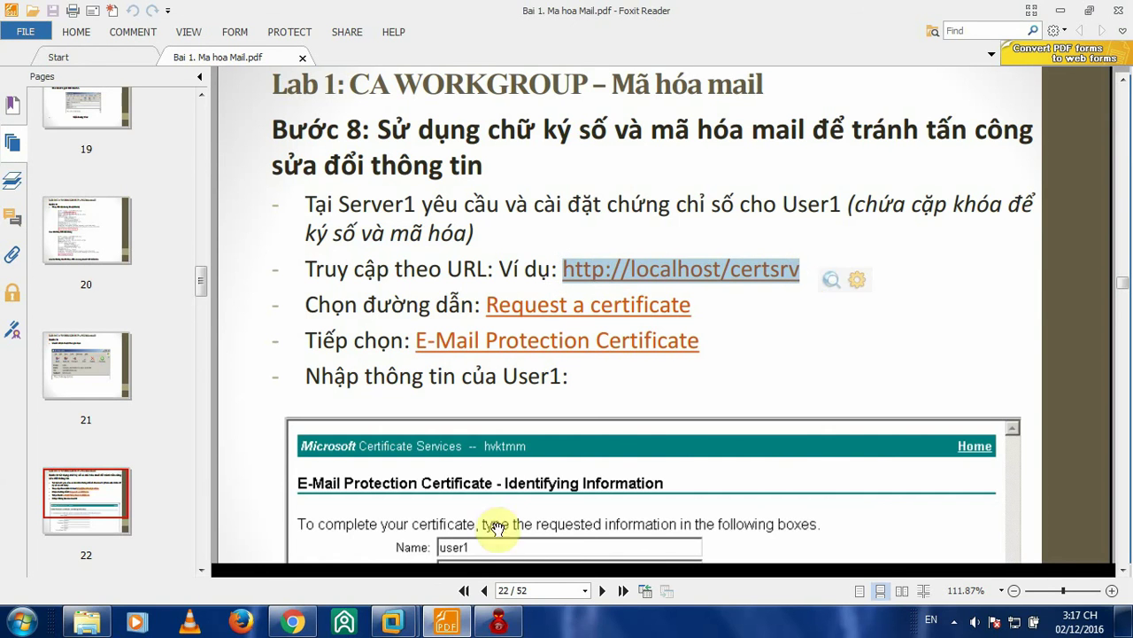
mouse_move(392, 622)
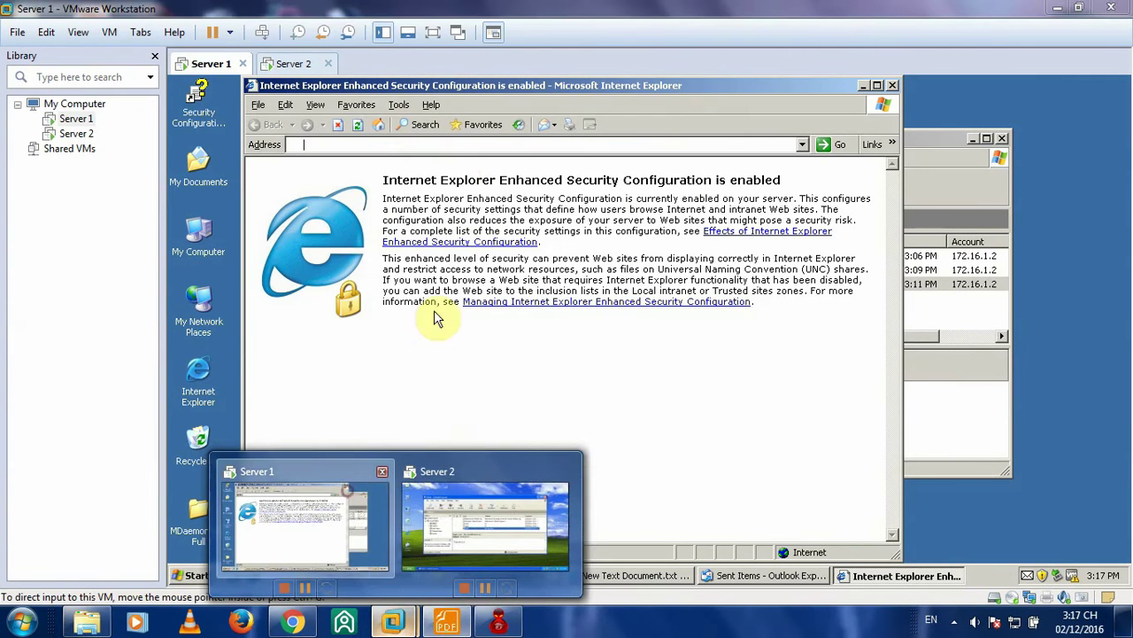
left_click(372, 518)
key("ctrl+v")
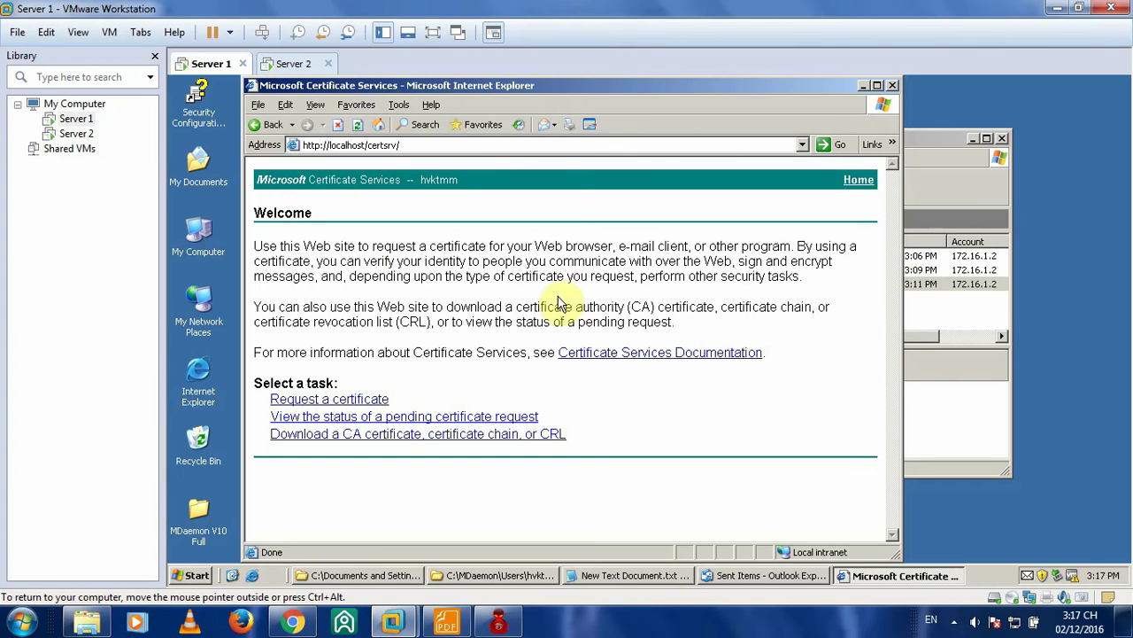
- Choose Request a certificate, then the E-Mail Protection Certificate type
left_click(448, 623)
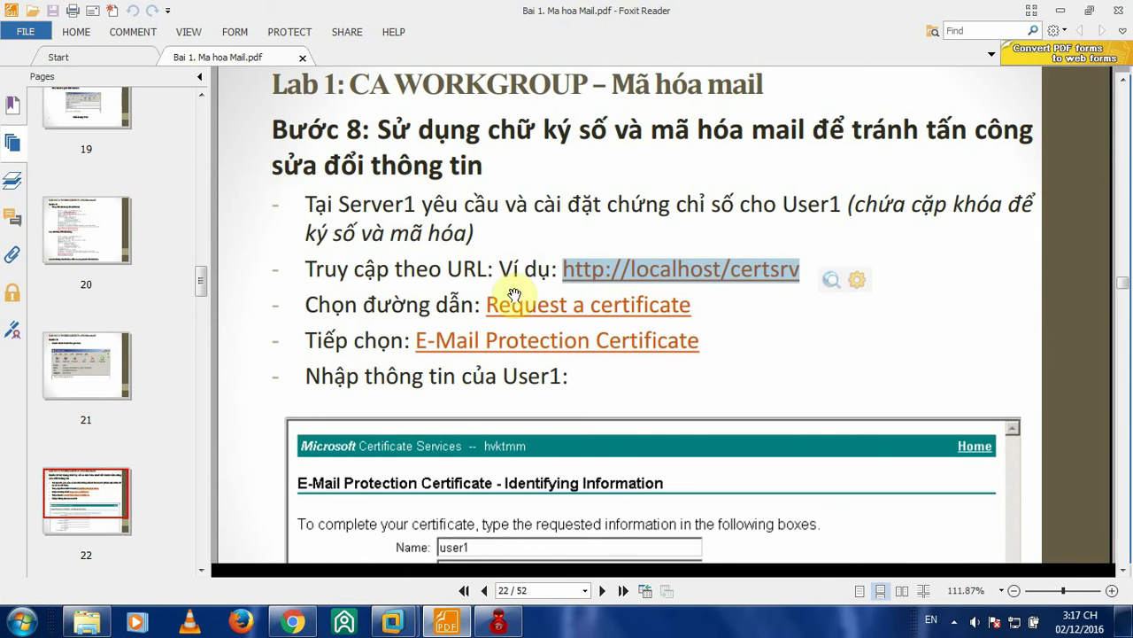
left_click(447, 623)
left_click(315, 403)
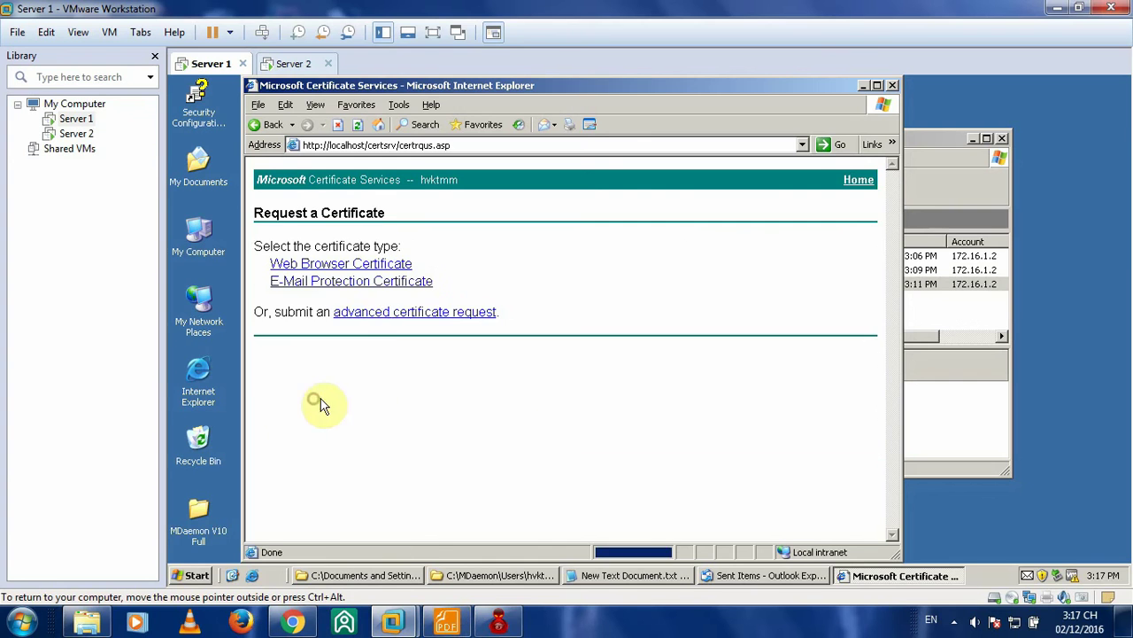
left_click(447, 623)
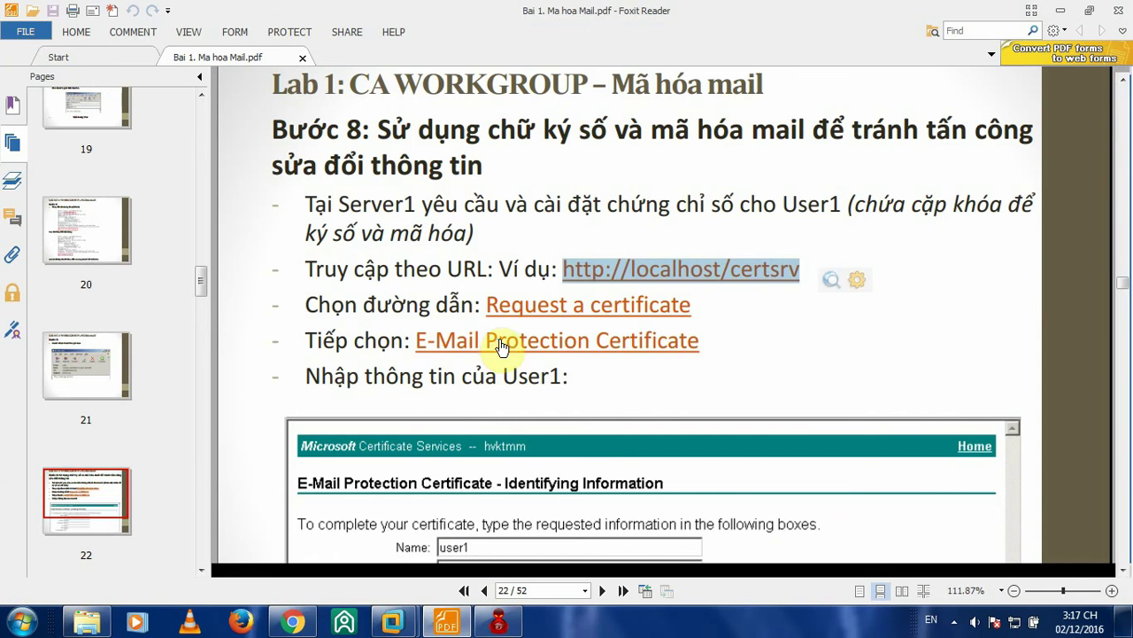
left_click(447, 623)
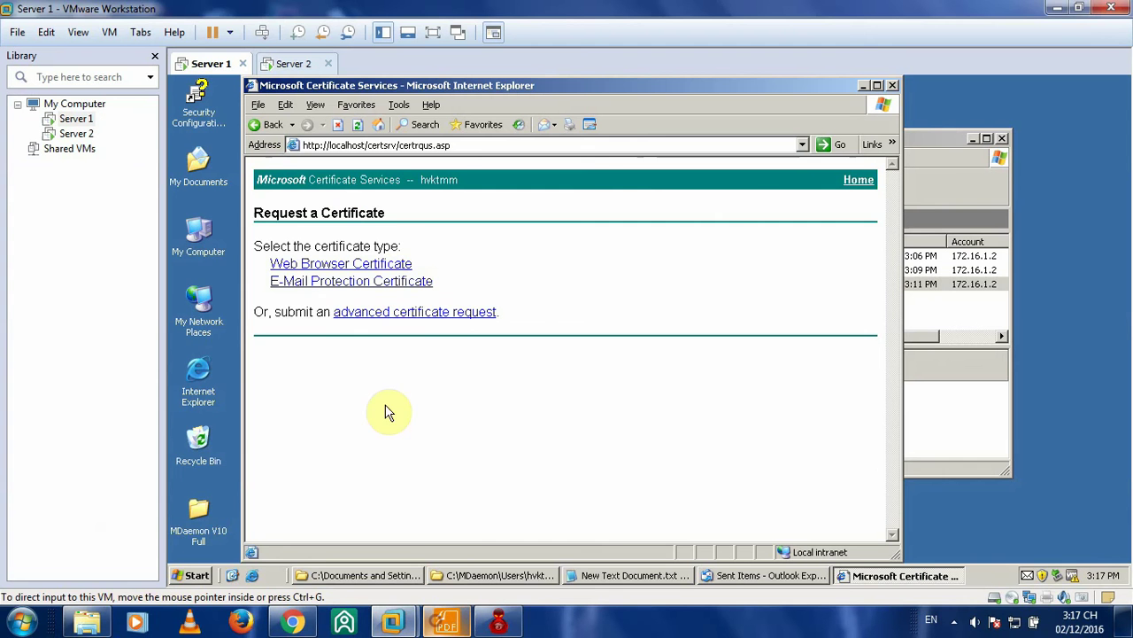
left_click(306, 282)
- Look up User1's form values in the lab guide and return to the certificate form
left_click(447, 623)
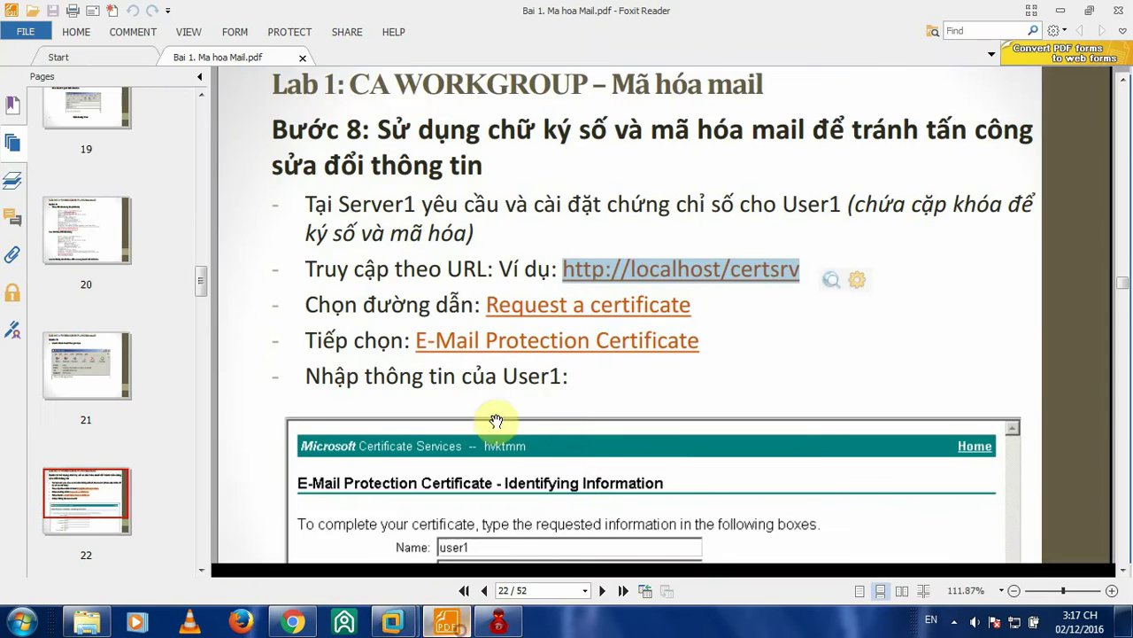
scroll(683, 366, "down", 5)
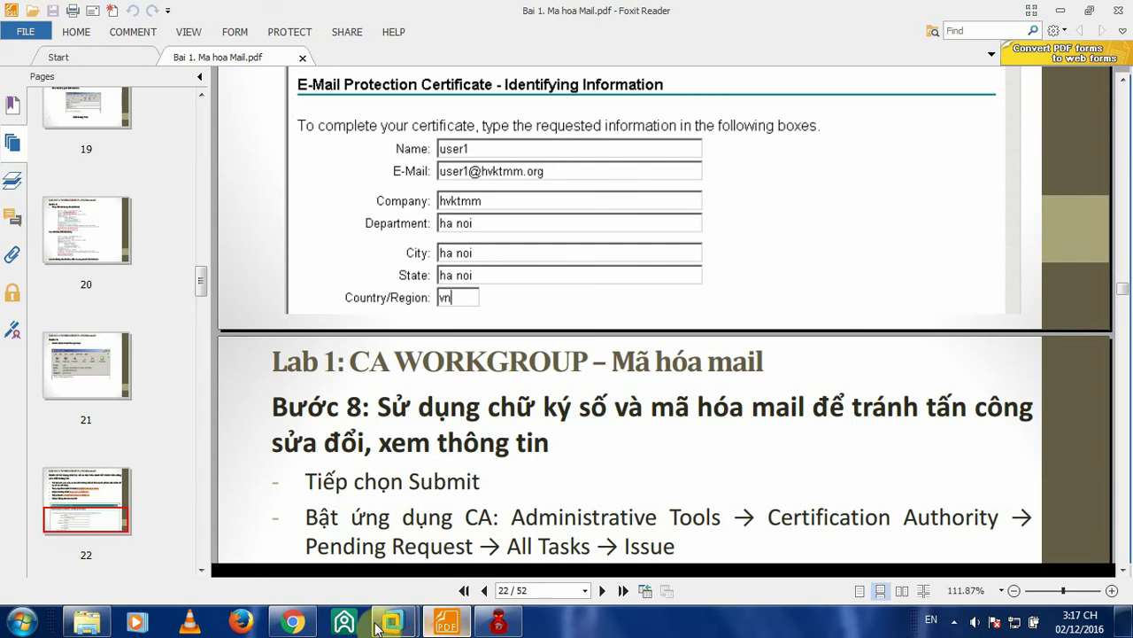
mouse_move(393, 622)
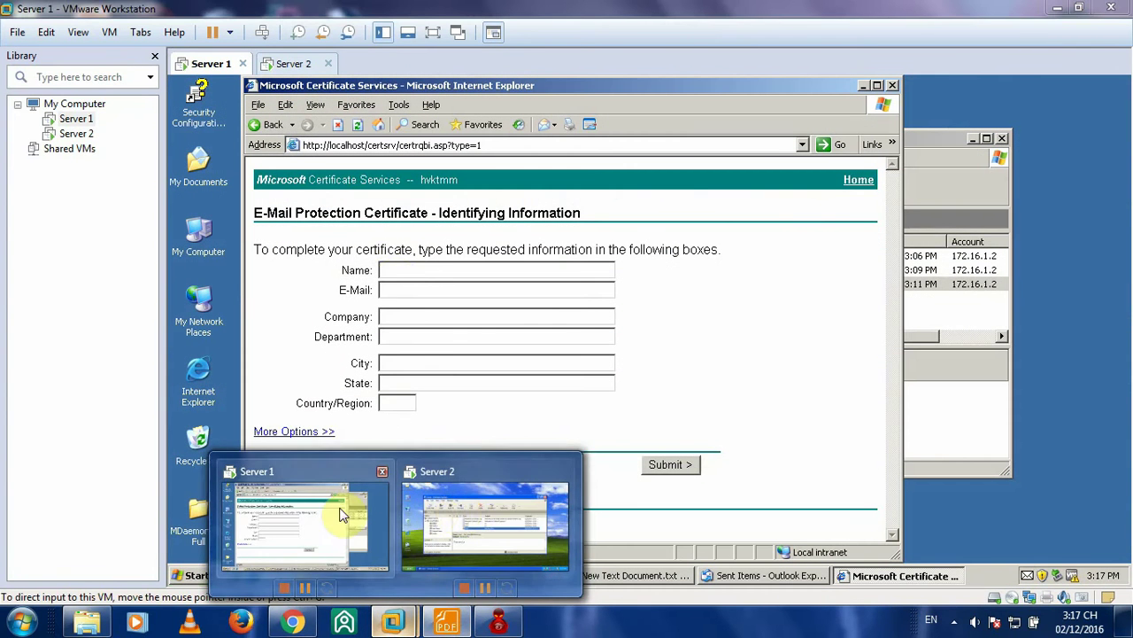
left_click(344, 514)
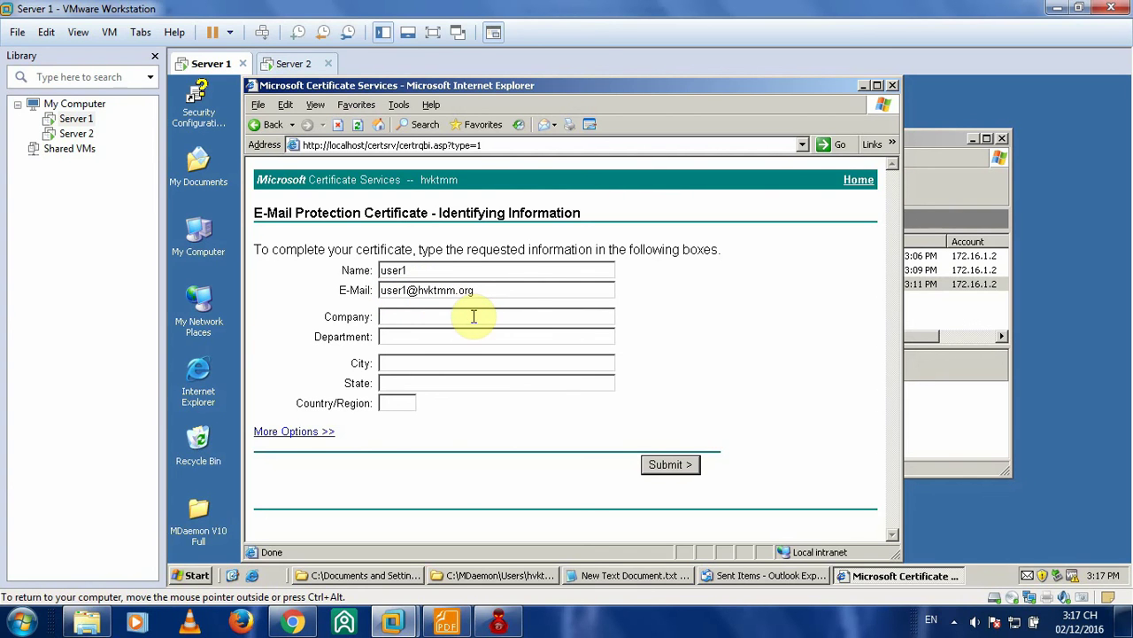
- Fill User1's request with company hvktmm, city ha noi, country VN, and submit it as Request Id 2
left_click(417, 290)
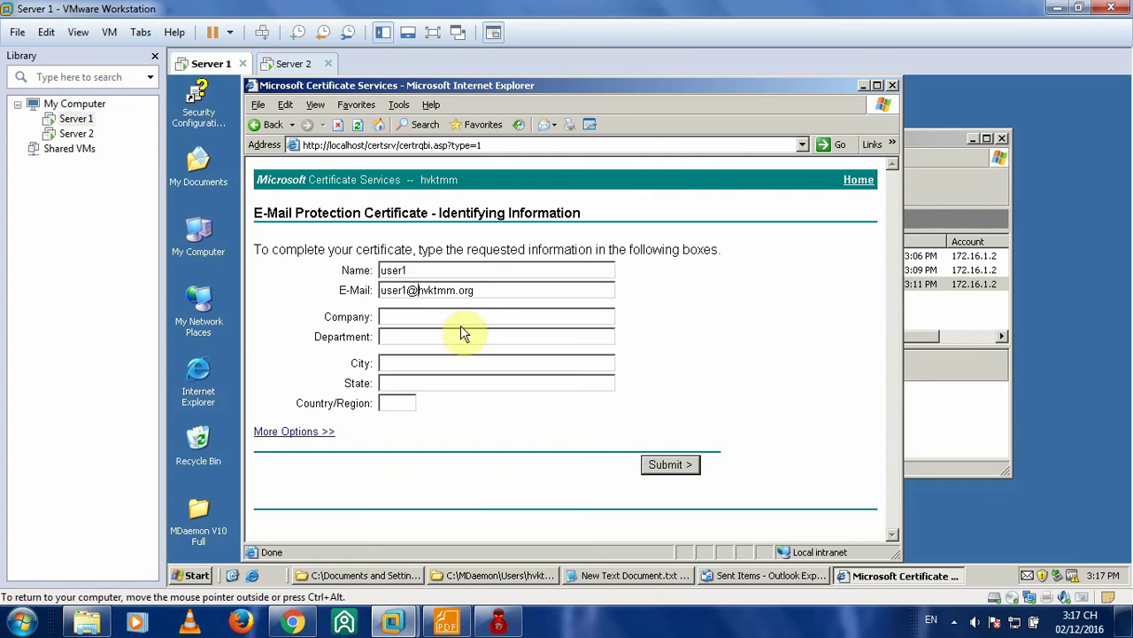
left_click(449, 621)
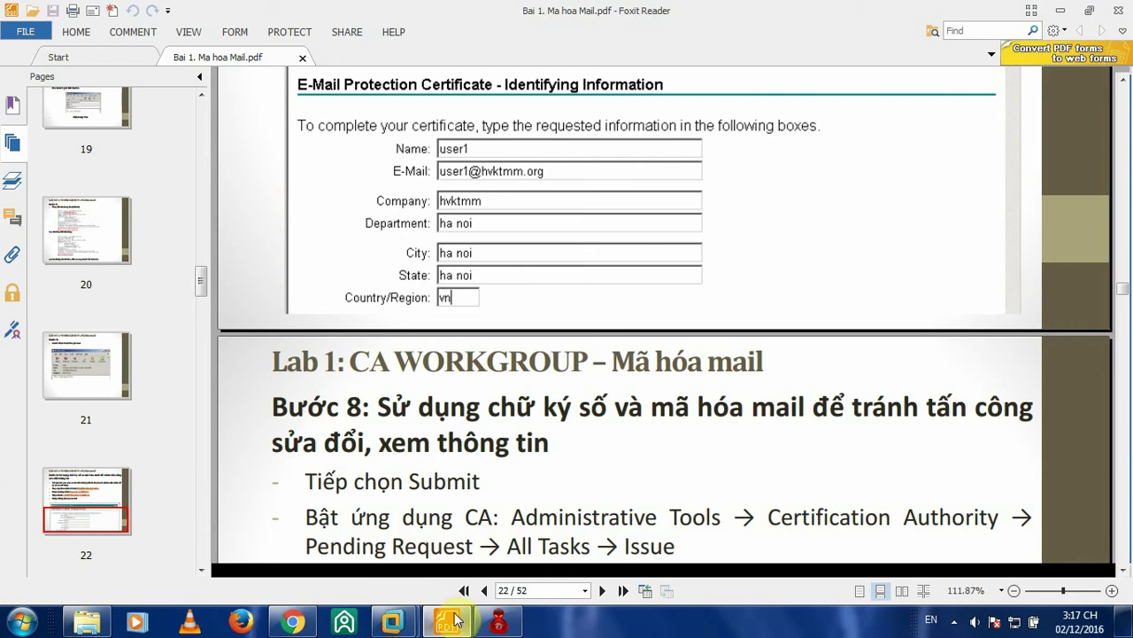
left_click(454, 621)
left_click(417, 315)
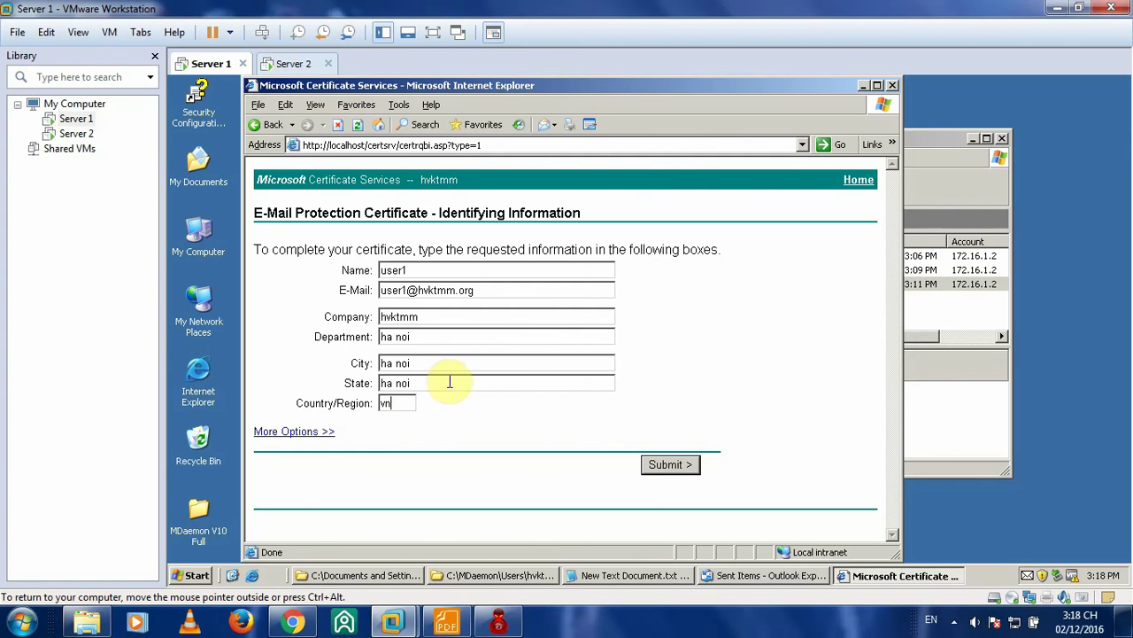
left_click(447, 623)
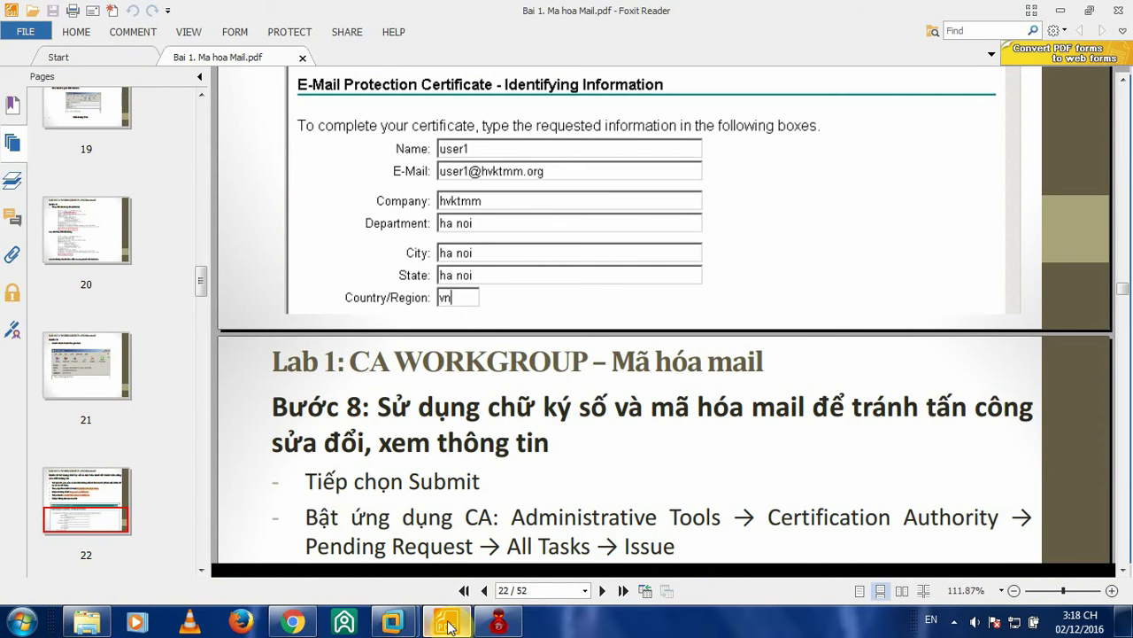
left_click(447, 622)
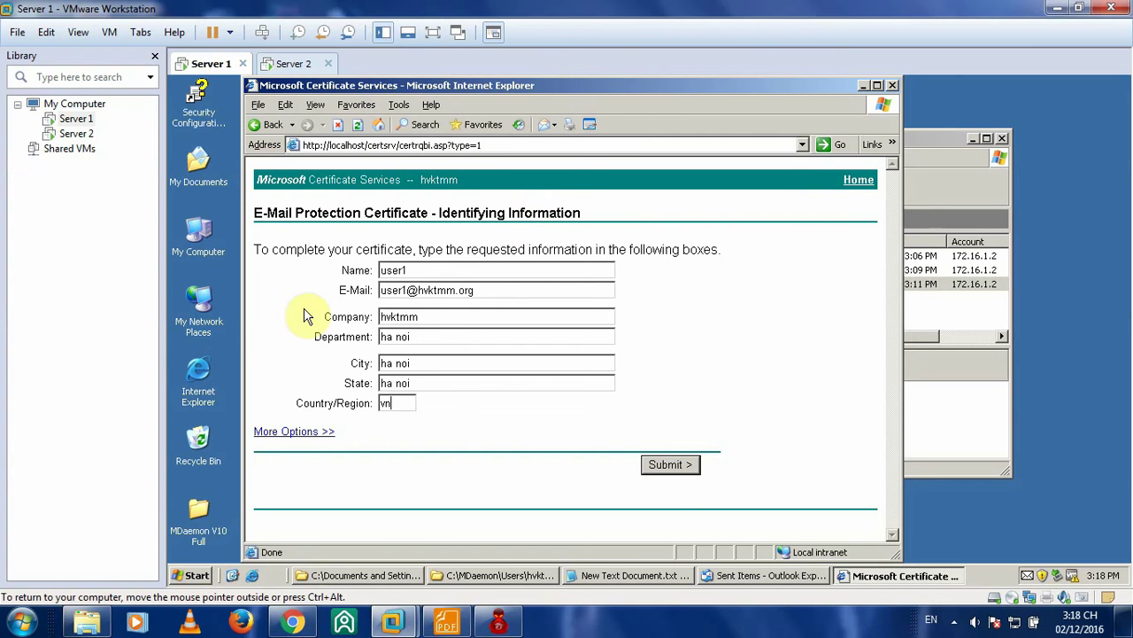
left_click(670, 465)
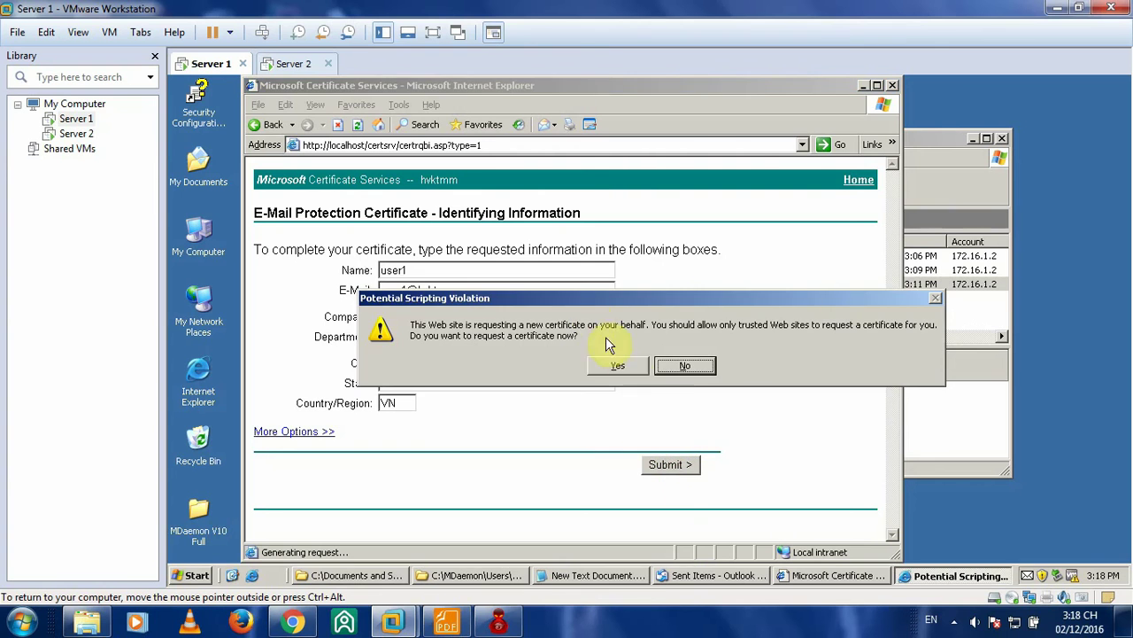
left_click(632, 368)
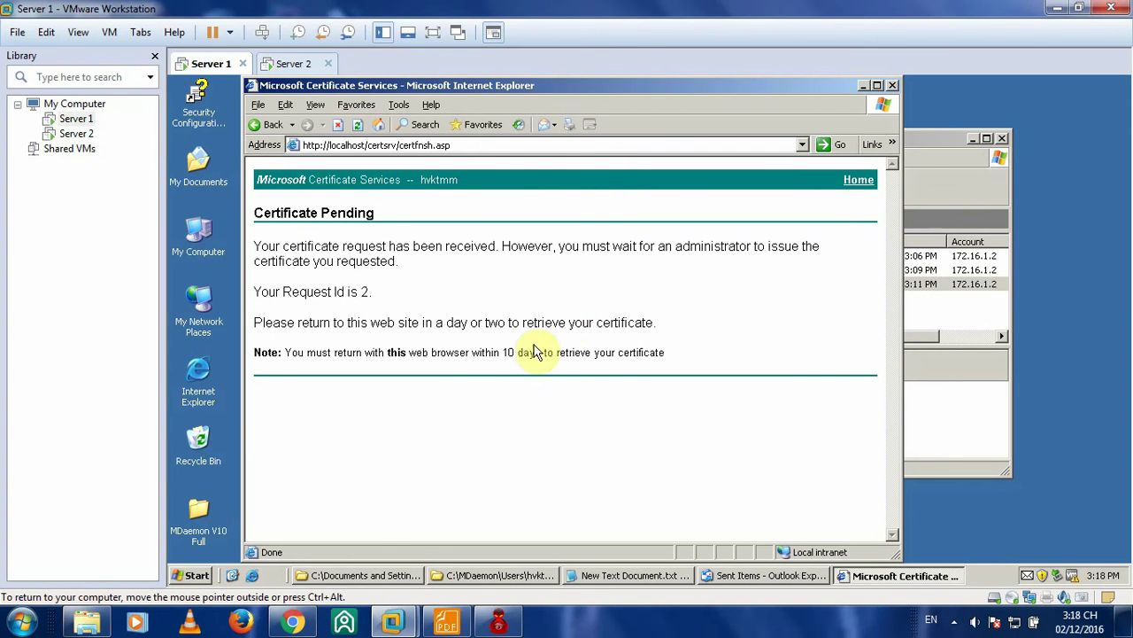
- Scroll the lab guide PDF to page 23's instructions for issuing the pending request
left_click(301, 624)
left_click(301, 624)
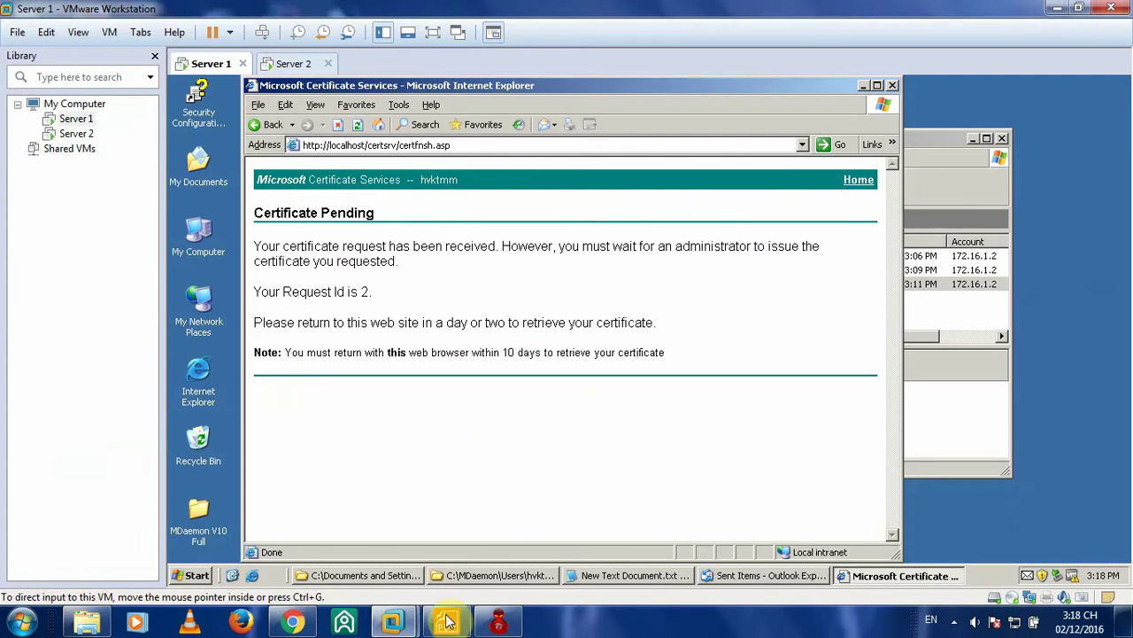
left_click(447, 623)
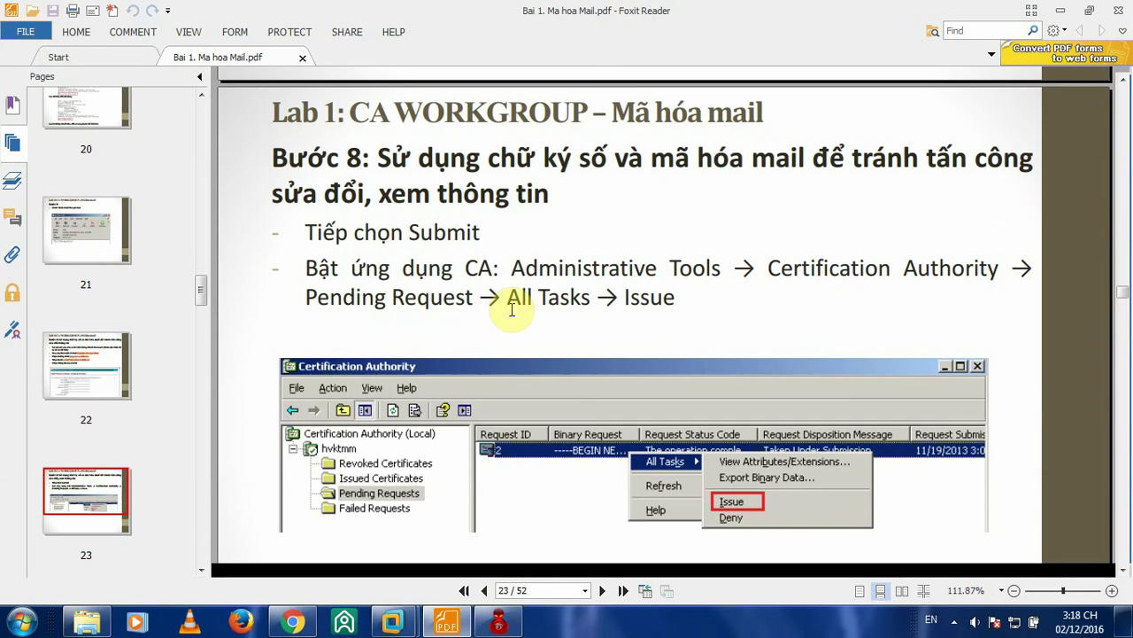
scroll(511, 309, "up", 10)
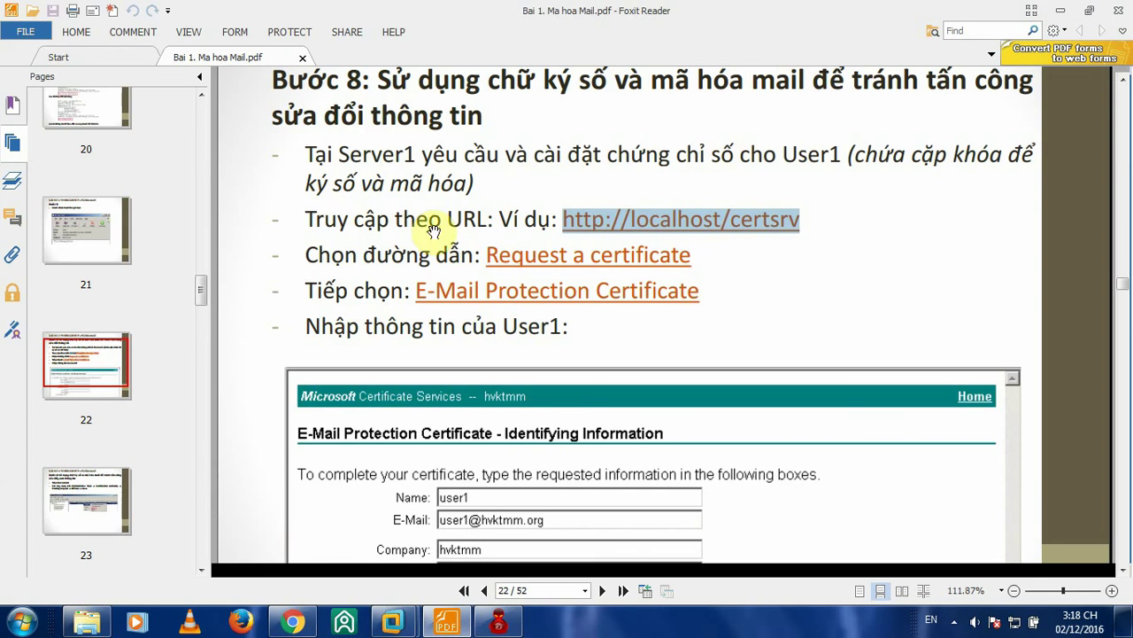
scroll(649, 295, "down", 10)
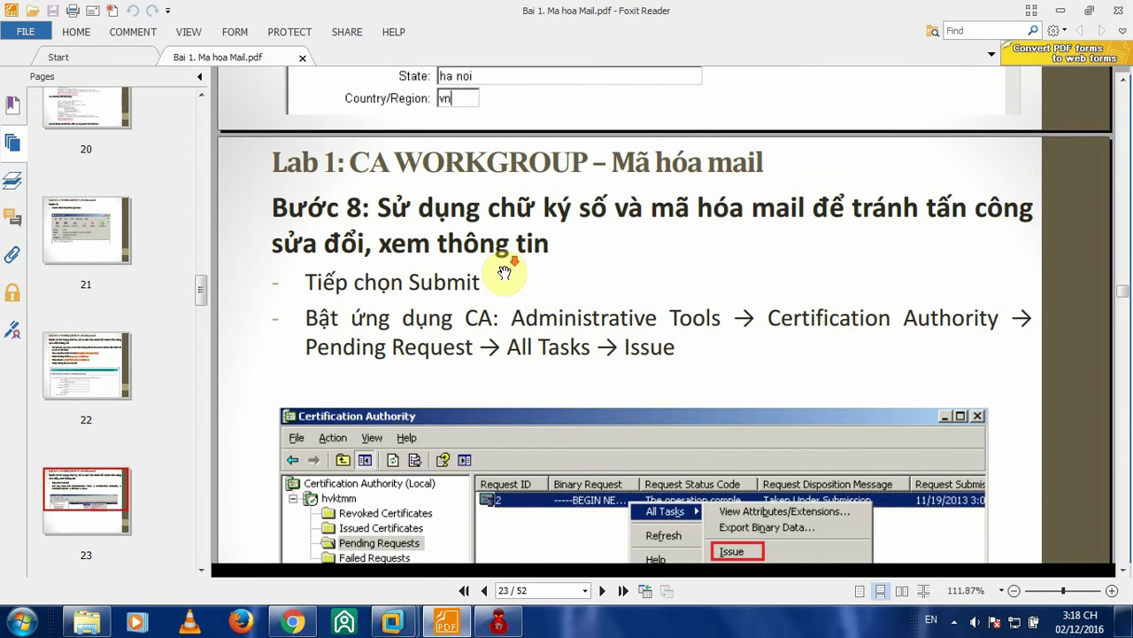
scroll(432, 265, "down", 1)
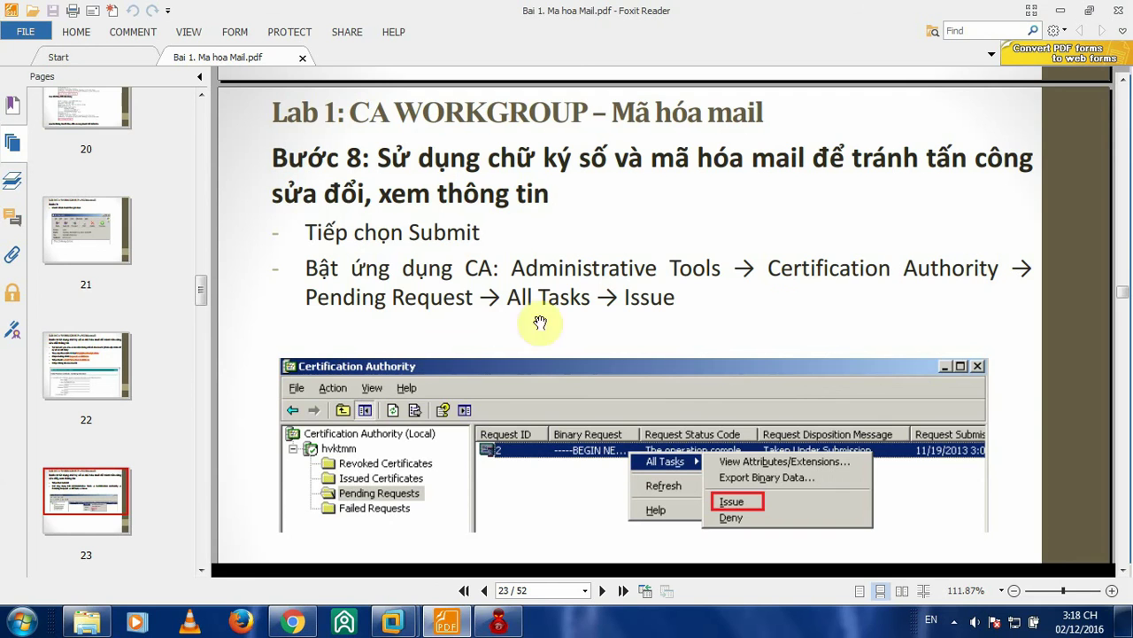
scroll(592, 295, "down", 3)
scroll(589, 222, "up", 2)
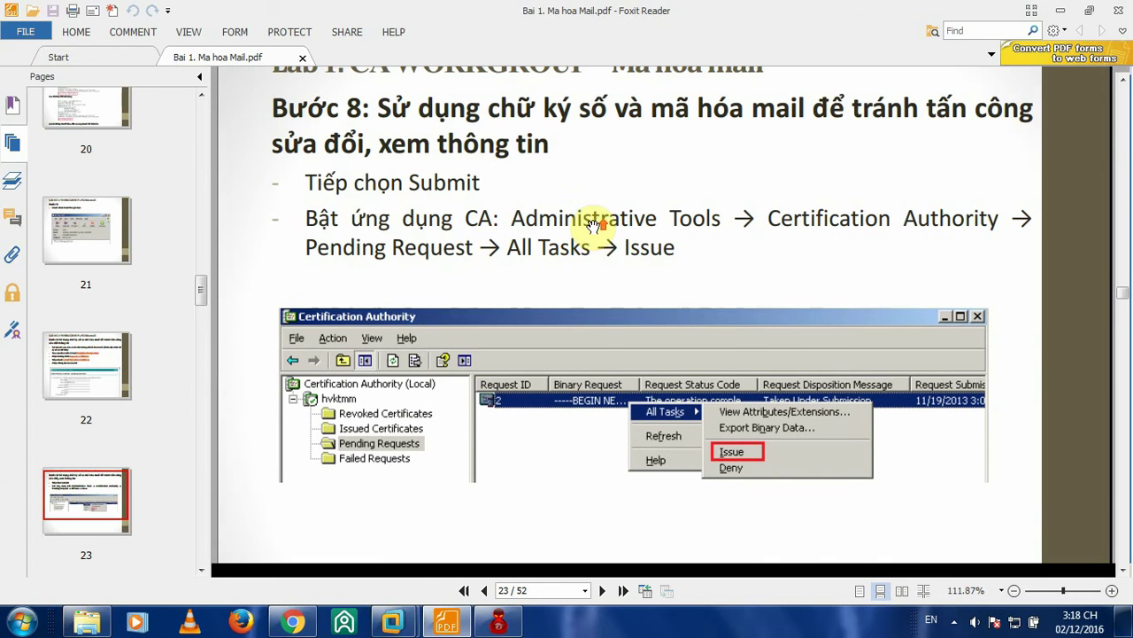
- Switch to the Server 1 VM and minimize the Certificate Services browser
mouse_move(392, 622)
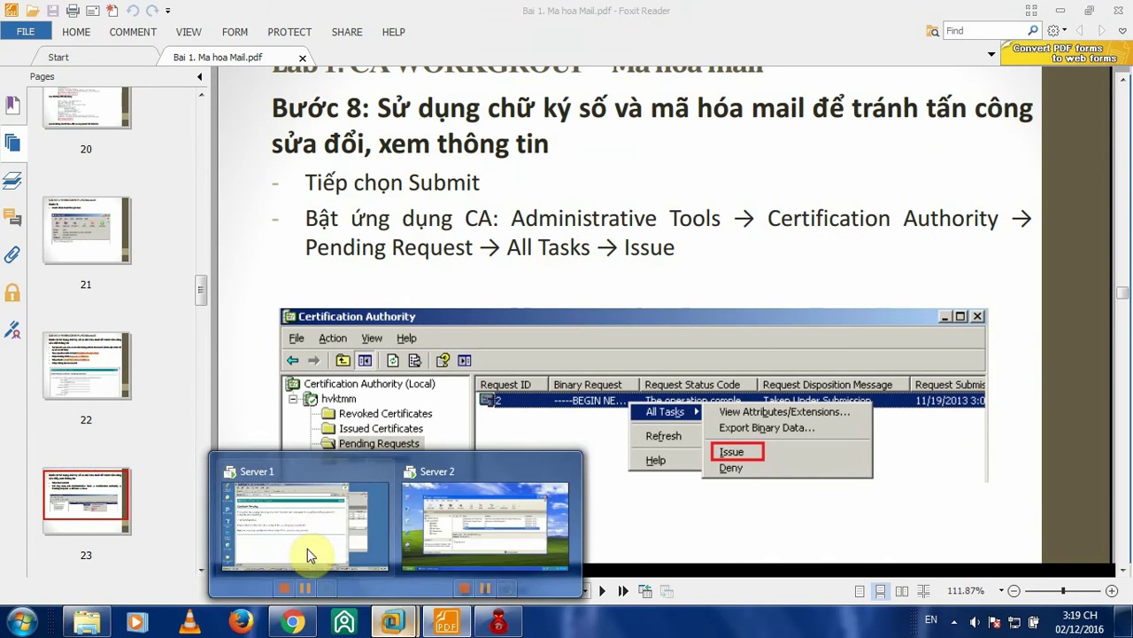
left_click(307, 548)
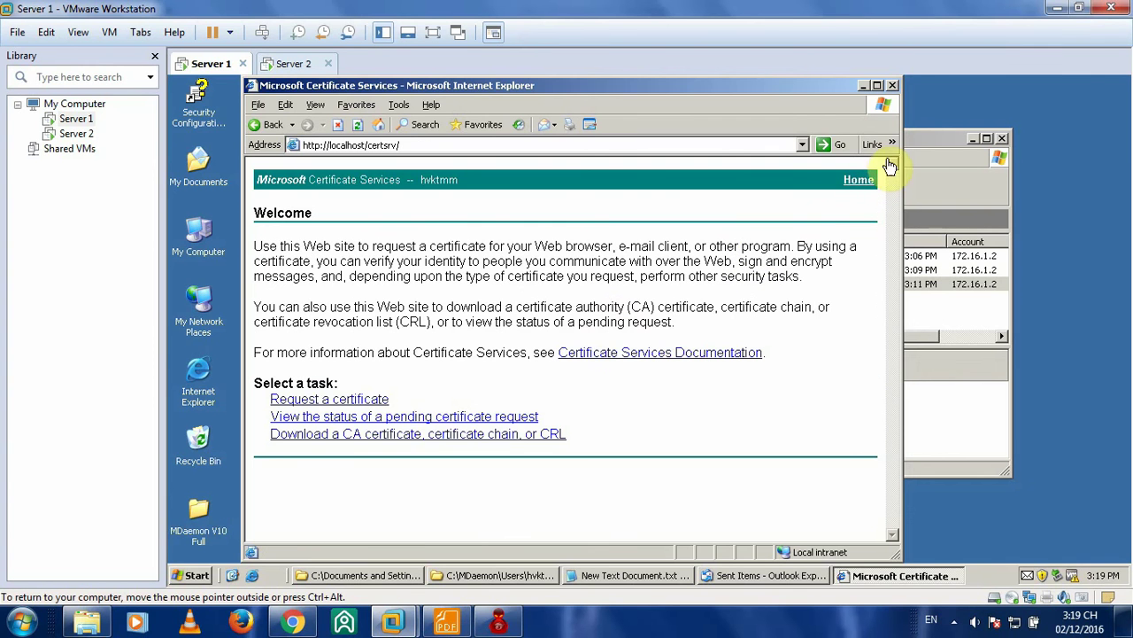
left_click(864, 85)
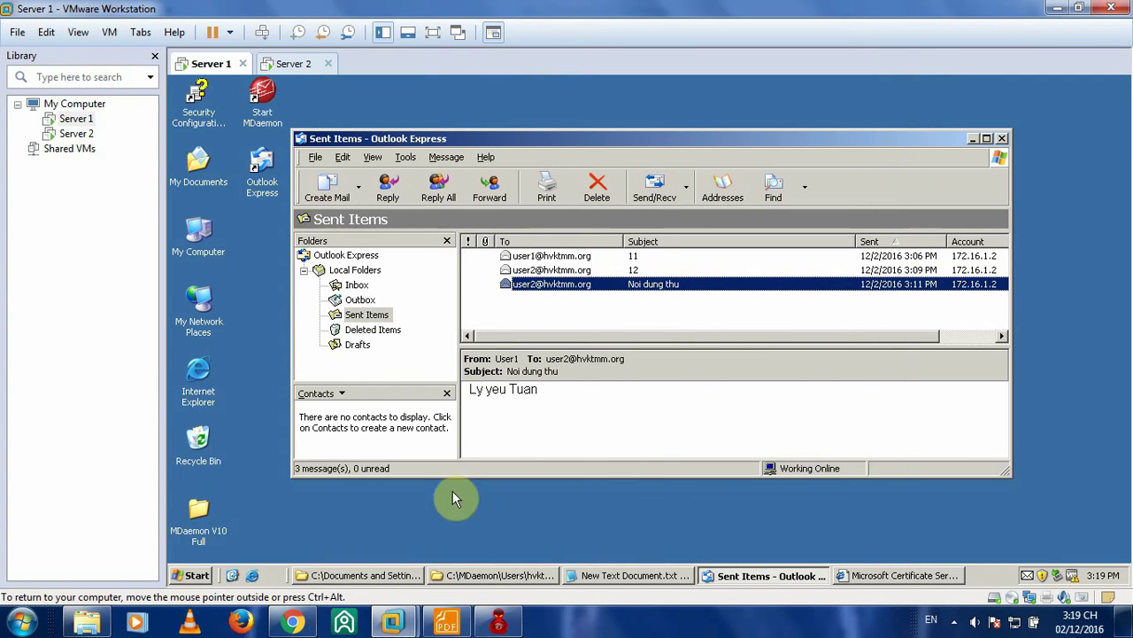
- Launch Certification Authority from Administrative Tools and open hvktmm's Pending Requests, listing Request ID 2
left_click(200, 577)
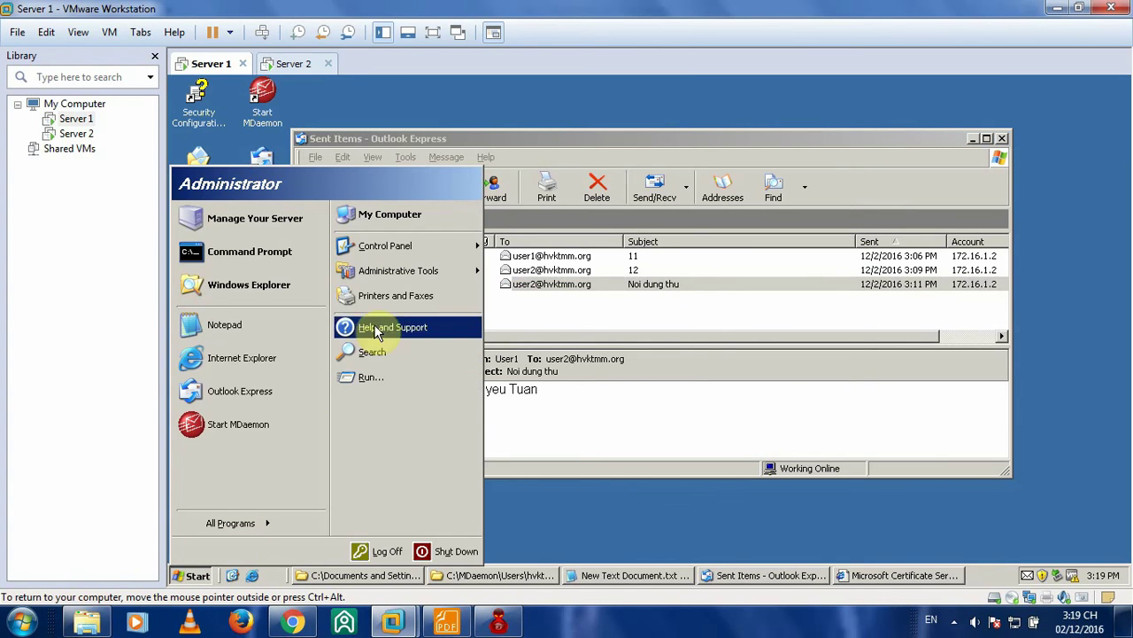
mouse_move(403, 270)
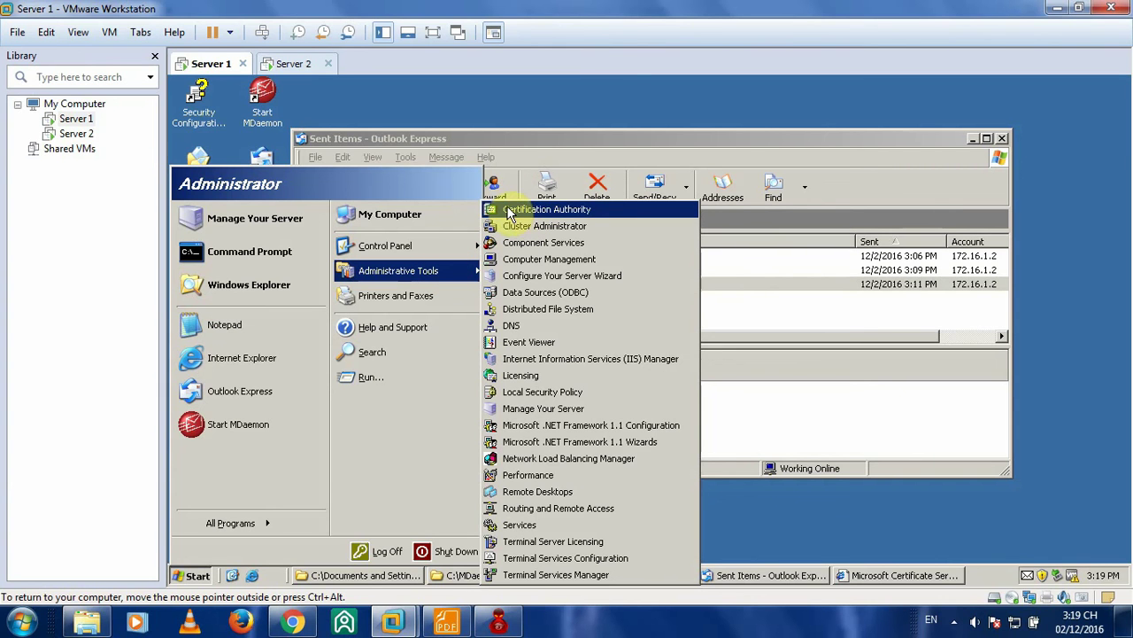
left_click(566, 212)
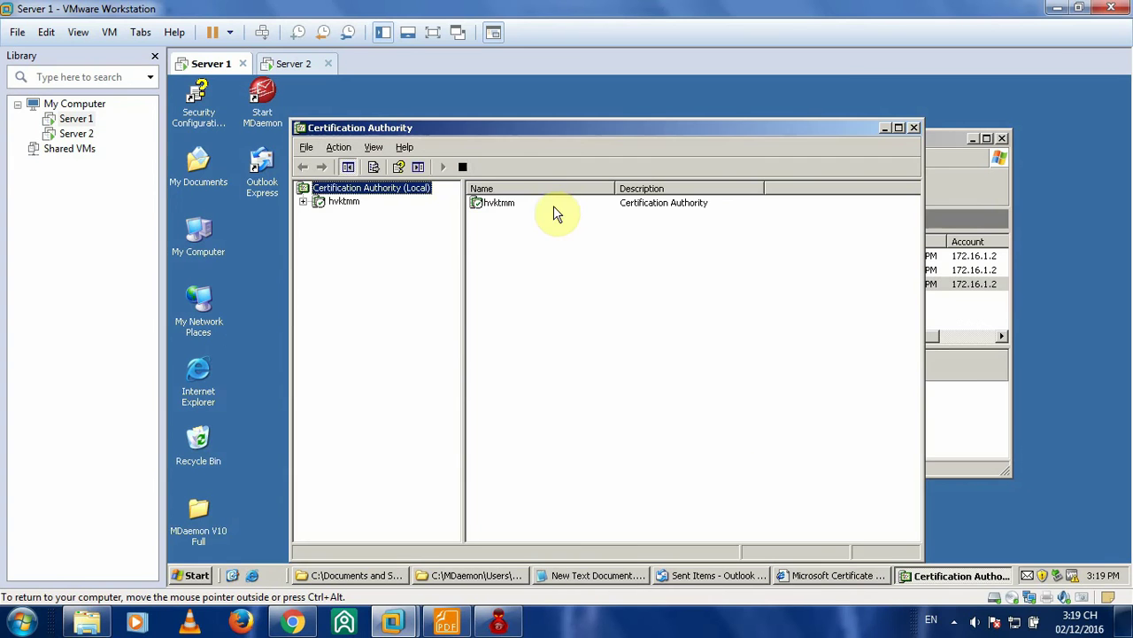
left_click(303, 201)
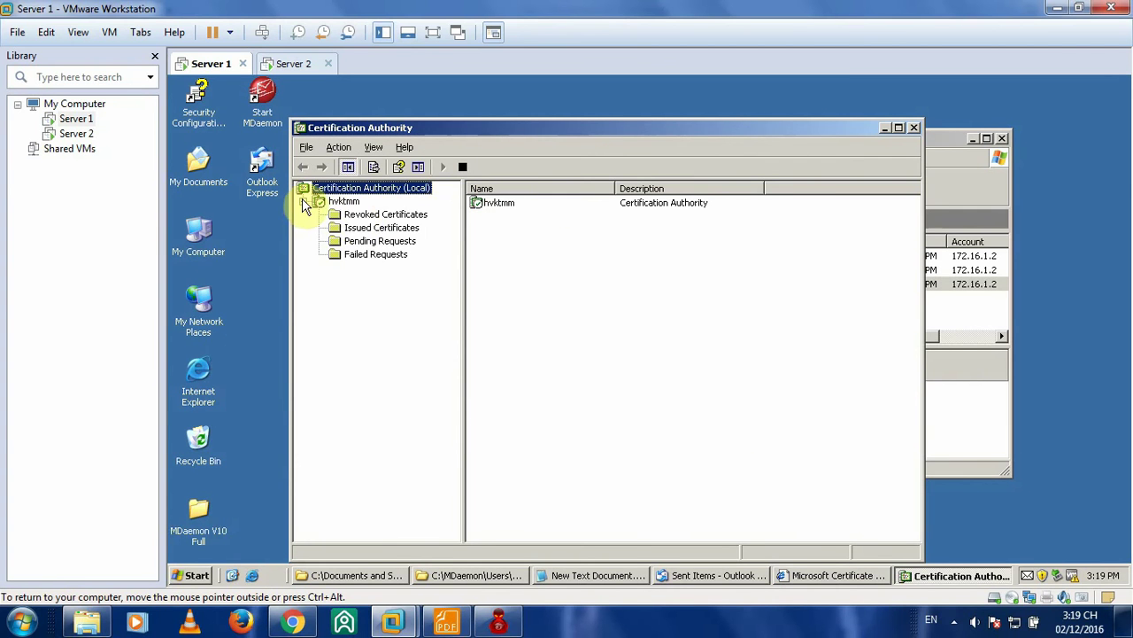
left_click(383, 241)
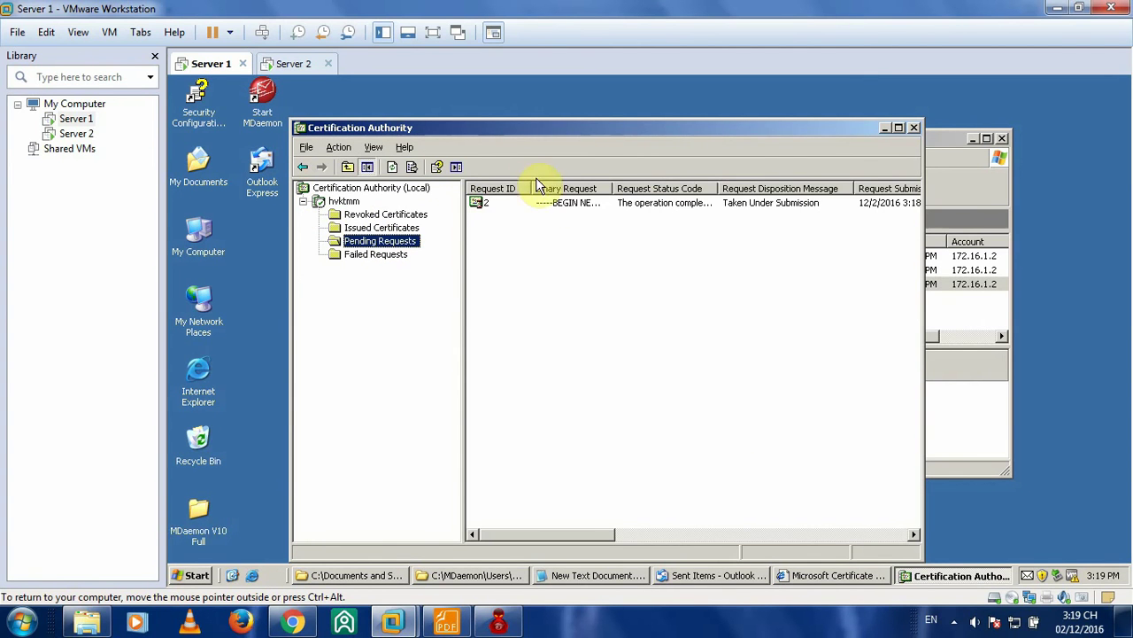
- Read through pages 23–24 of the lab guide PDF on issuing the request
left_click(447, 621)
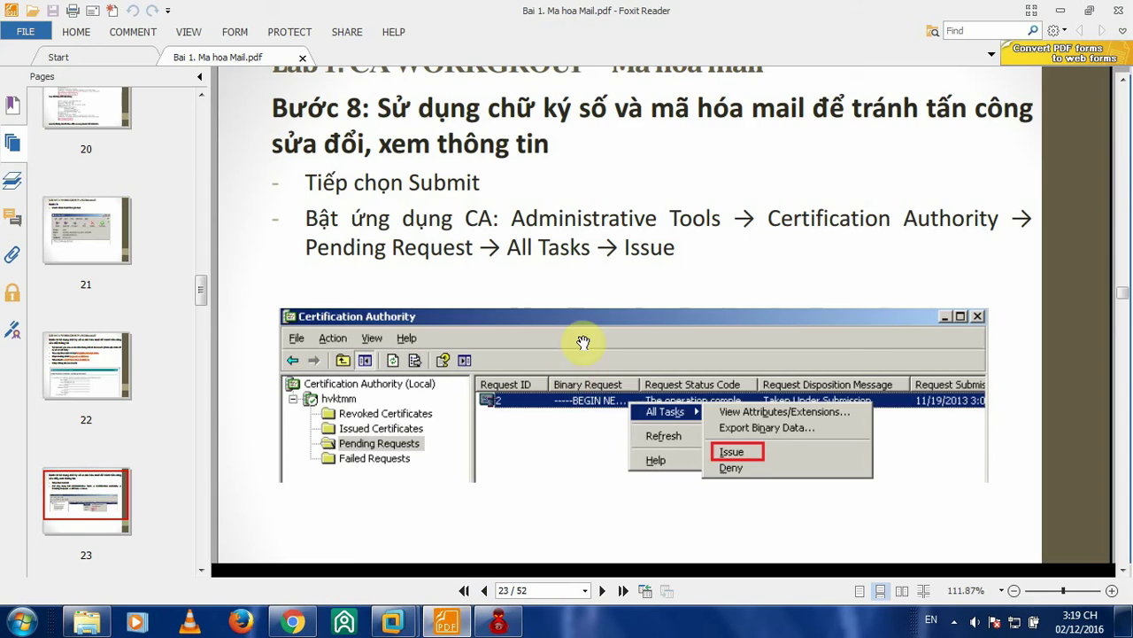
scroll(612, 381, "down", 1)
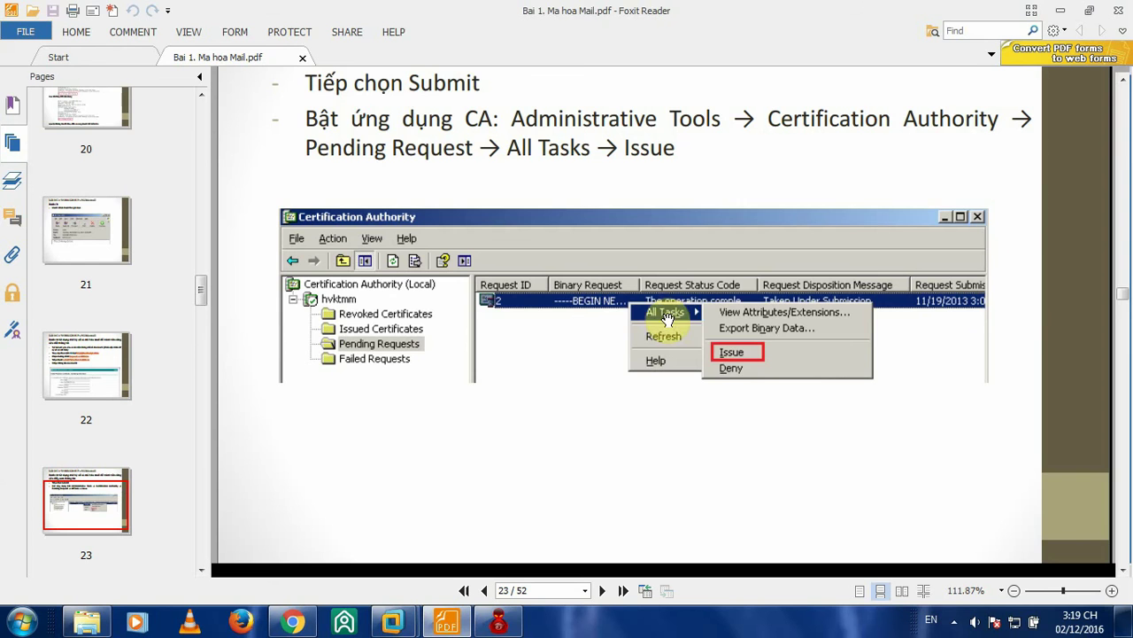
scroll(518, 168, "up", 4)
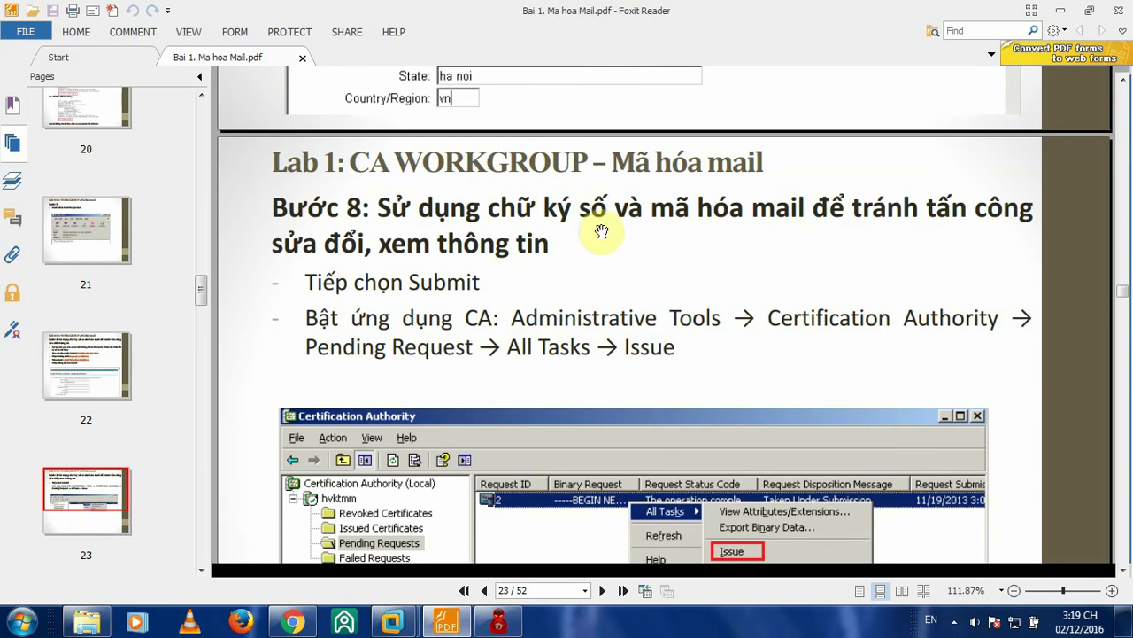
scroll(729, 328, "down", 4)
scroll(750, 324, "up", 2)
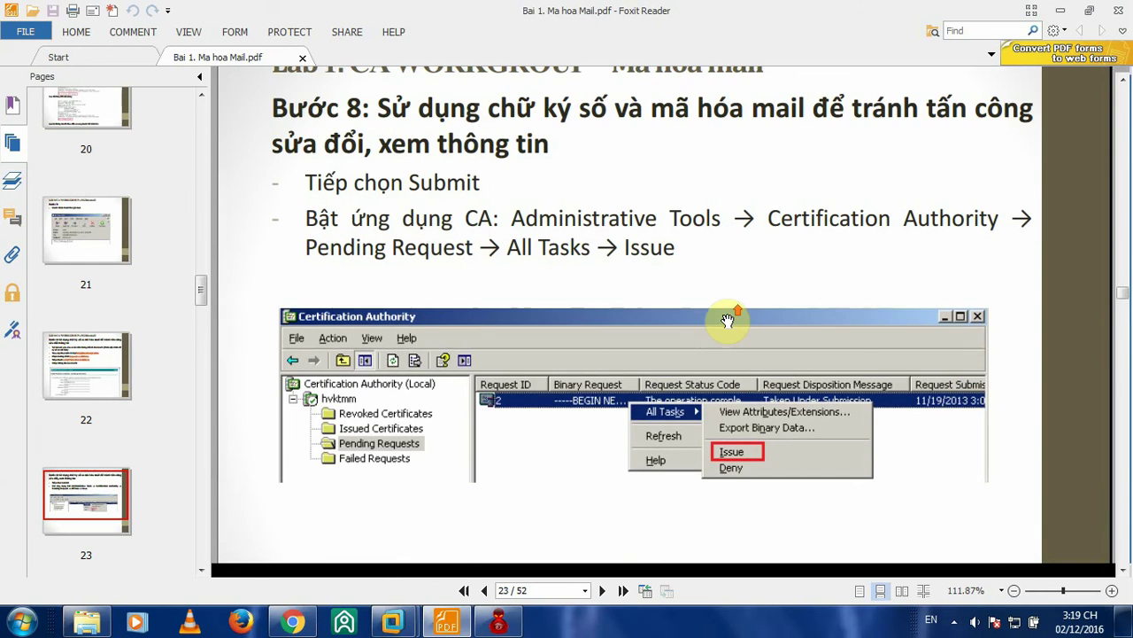
scroll(727, 321, "down", 5)
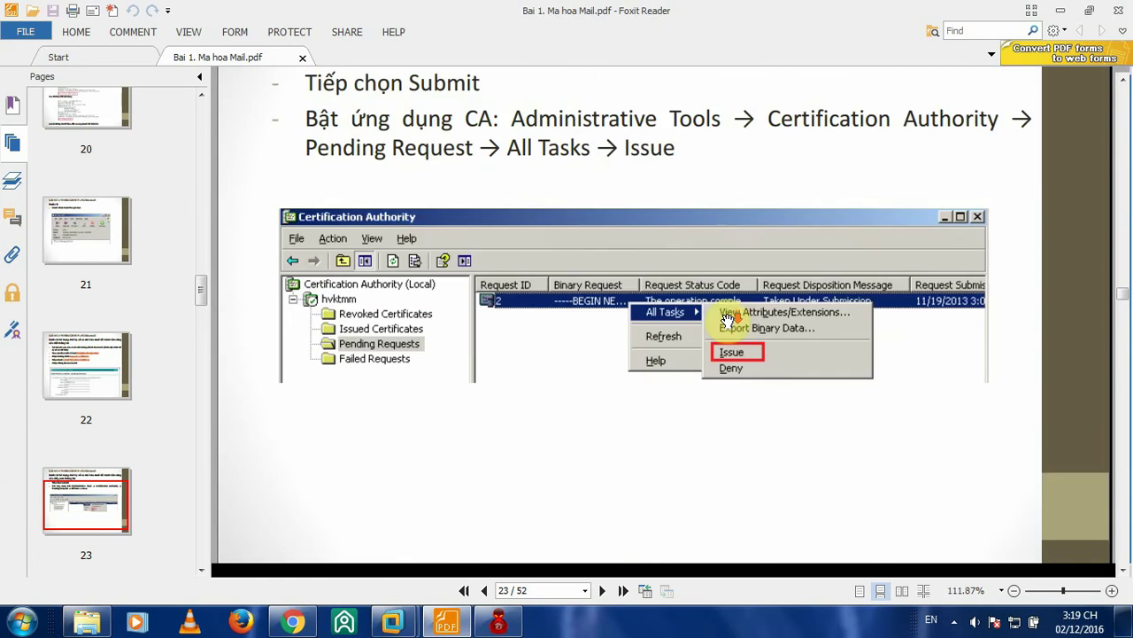
scroll(649, 300, "down", 3)
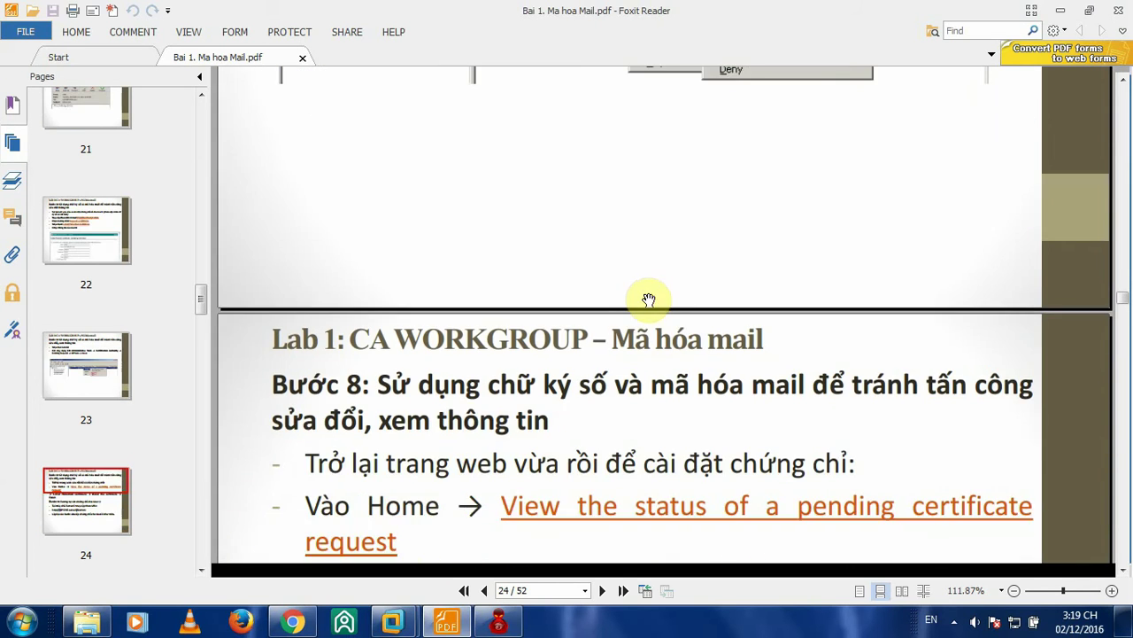
scroll(650, 299, "up", 5)
scroll(649, 299, "down", 7)
- Return to Server 1's Certification Authority console and select pending request 2
mouse_move(409, 625)
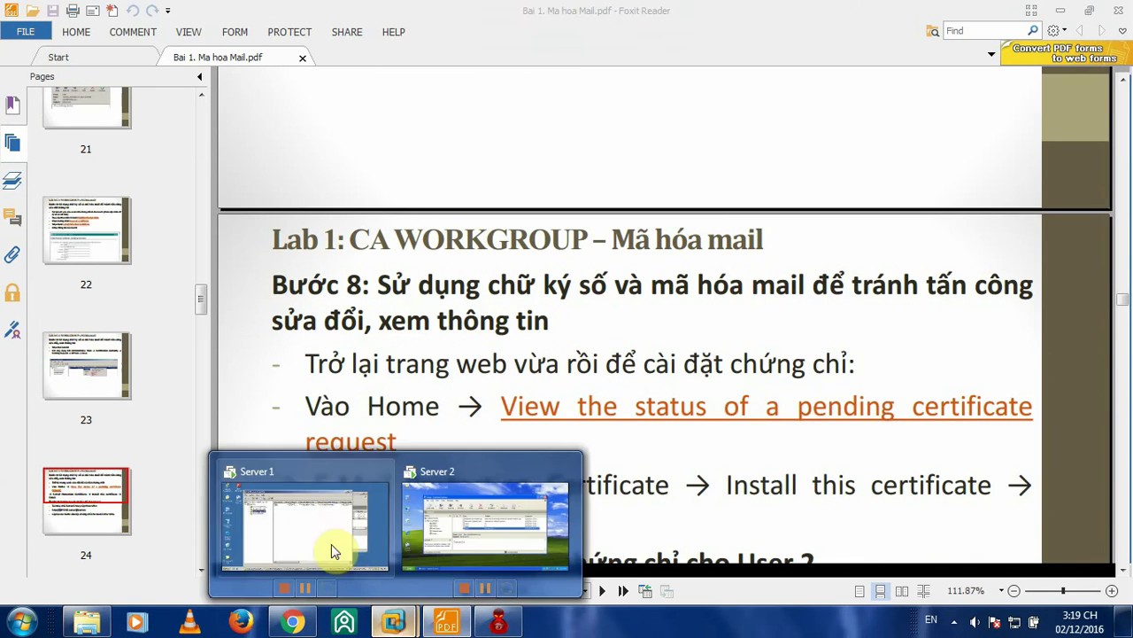
left_click(329, 544)
left_click(520, 205)
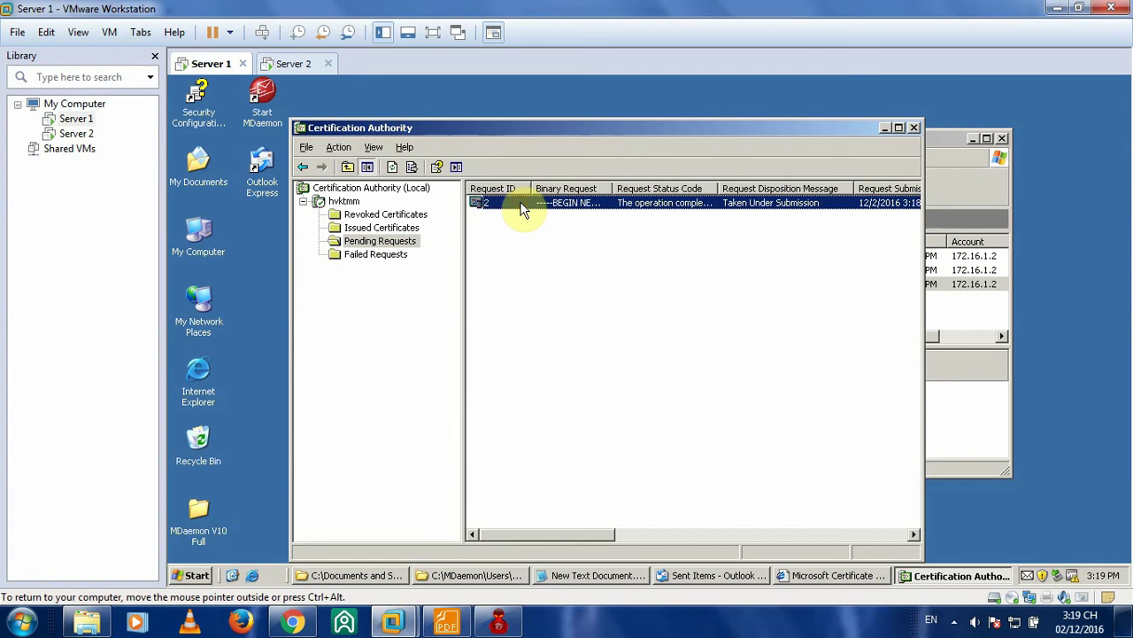
- Issue request 2 through All Tasks > Issue, leaving Pending Requests empty
right_click(520, 205)
mouse_move(575, 212)
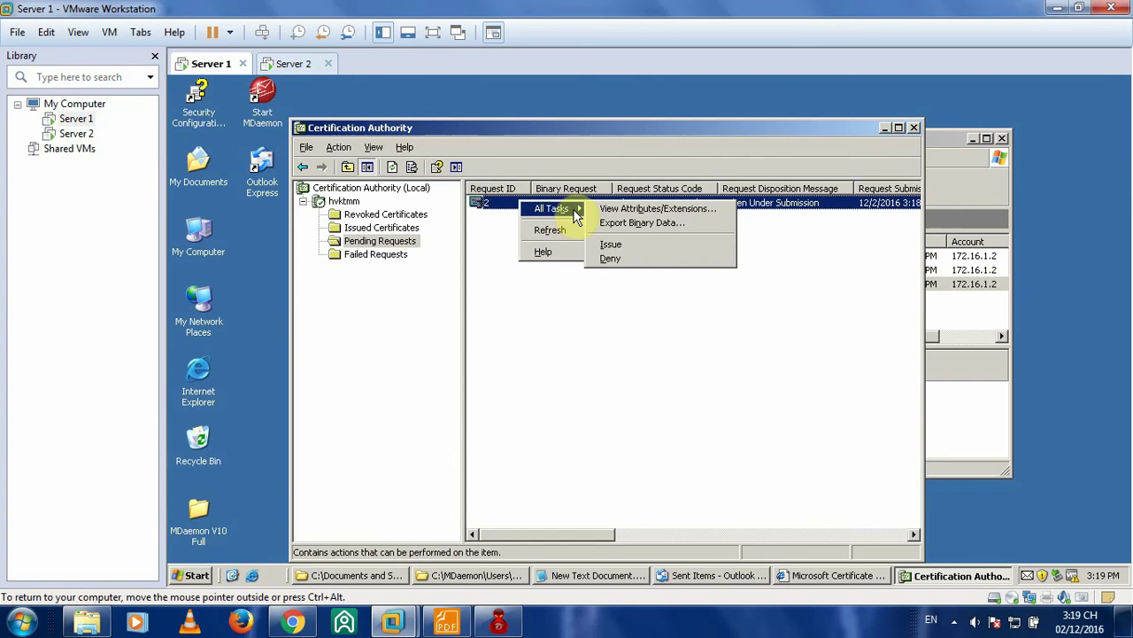
left_click(619, 251)
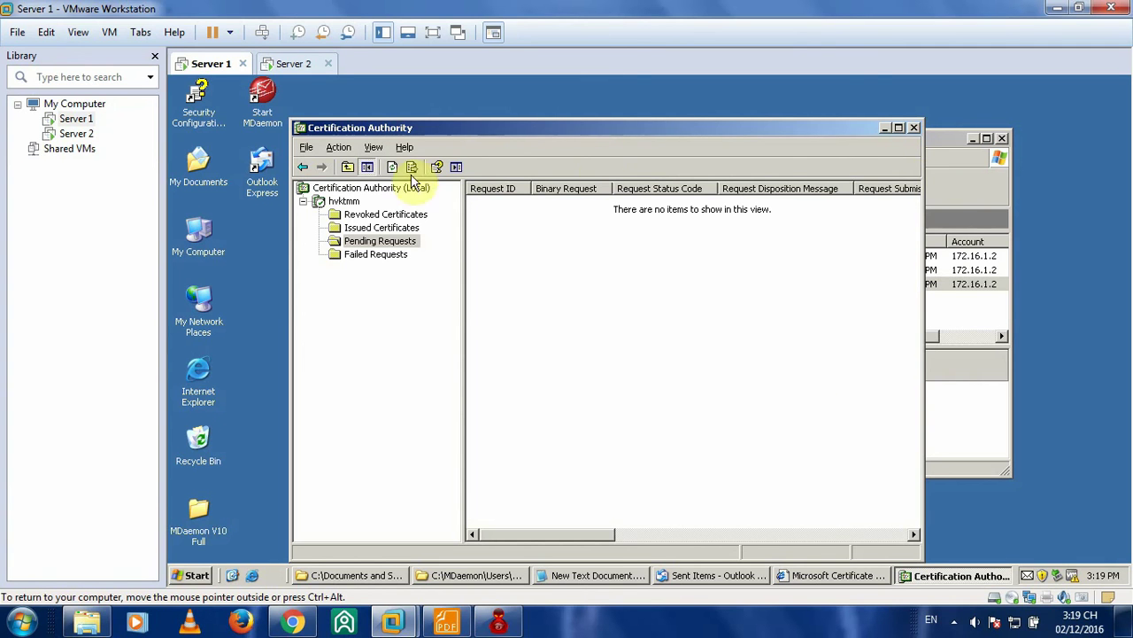
- Close the Certification Authority console and review page 24's install-certificate and User 2 steps
left_click(918, 131)
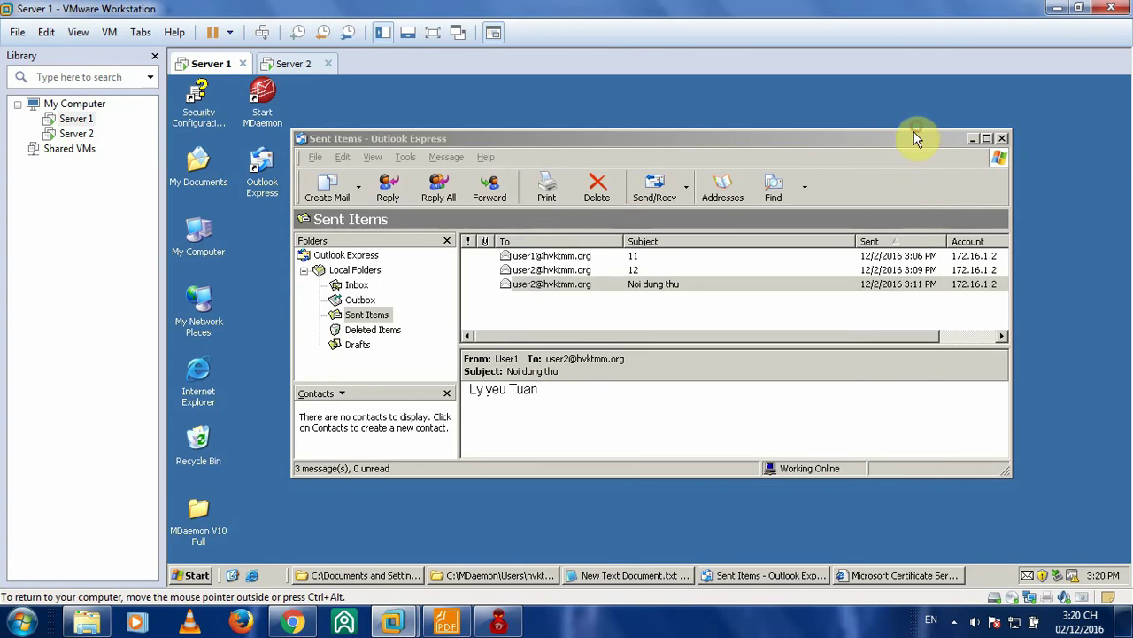
left_click(294, 620)
left_click(295, 620)
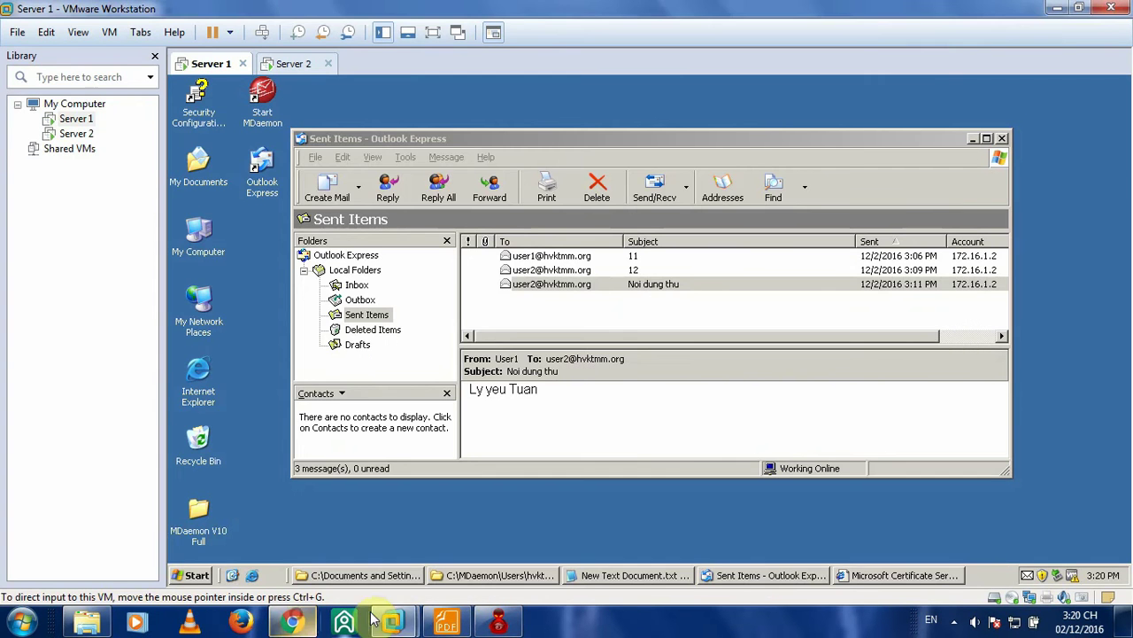
left_click(446, 620)
scroll(762, 254, "up", 2)
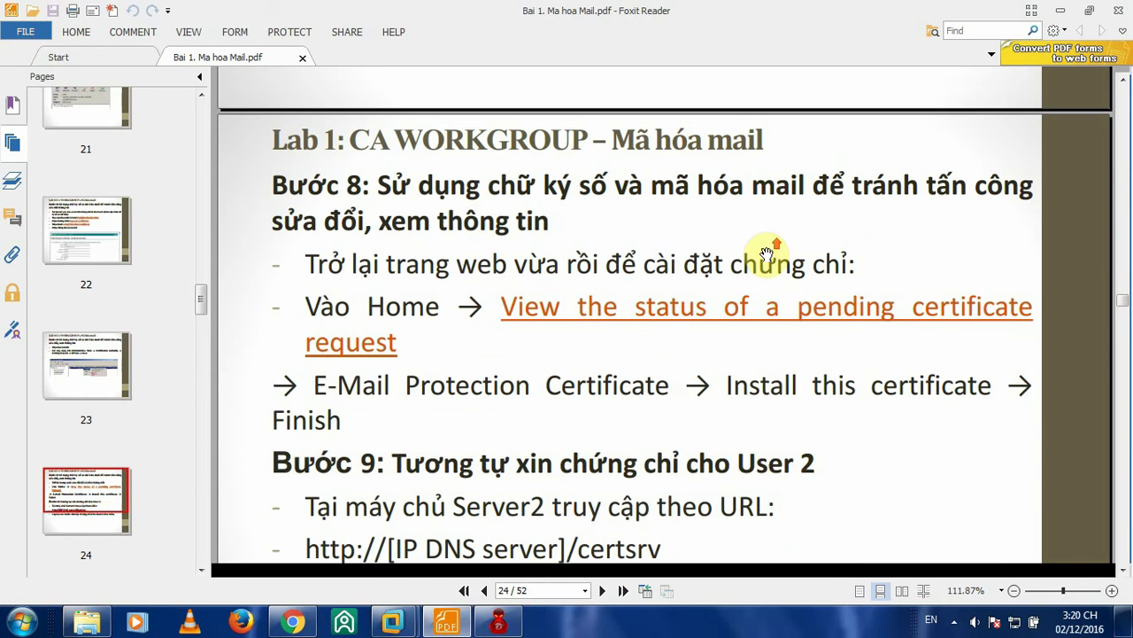
scroll(620, 226, "up", 1)
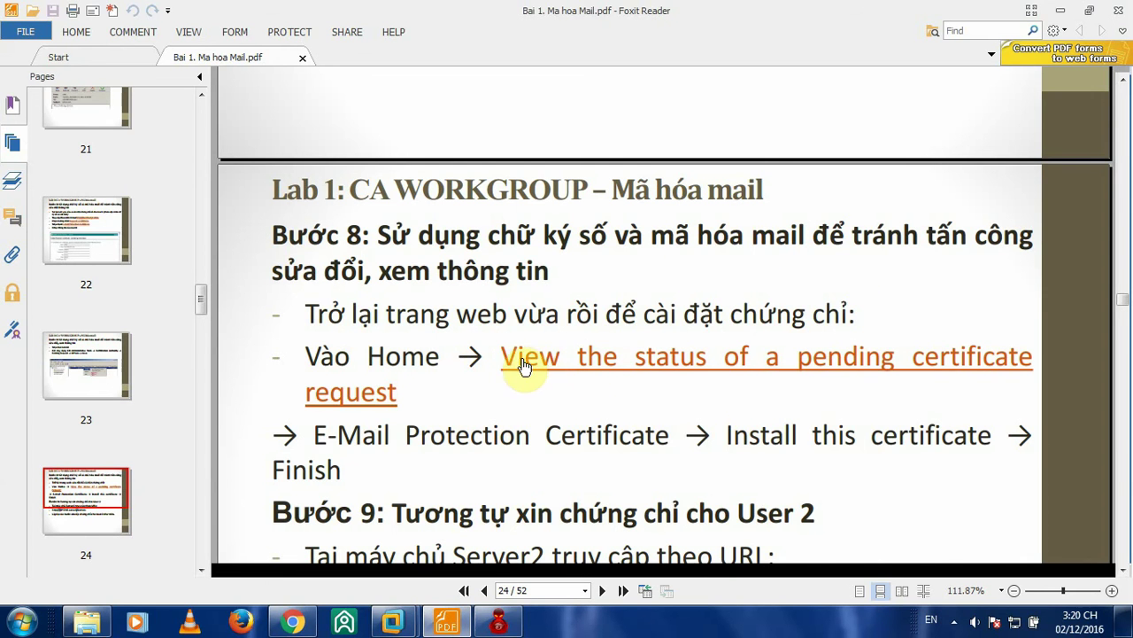
scroll(552, 367, "down", 2)
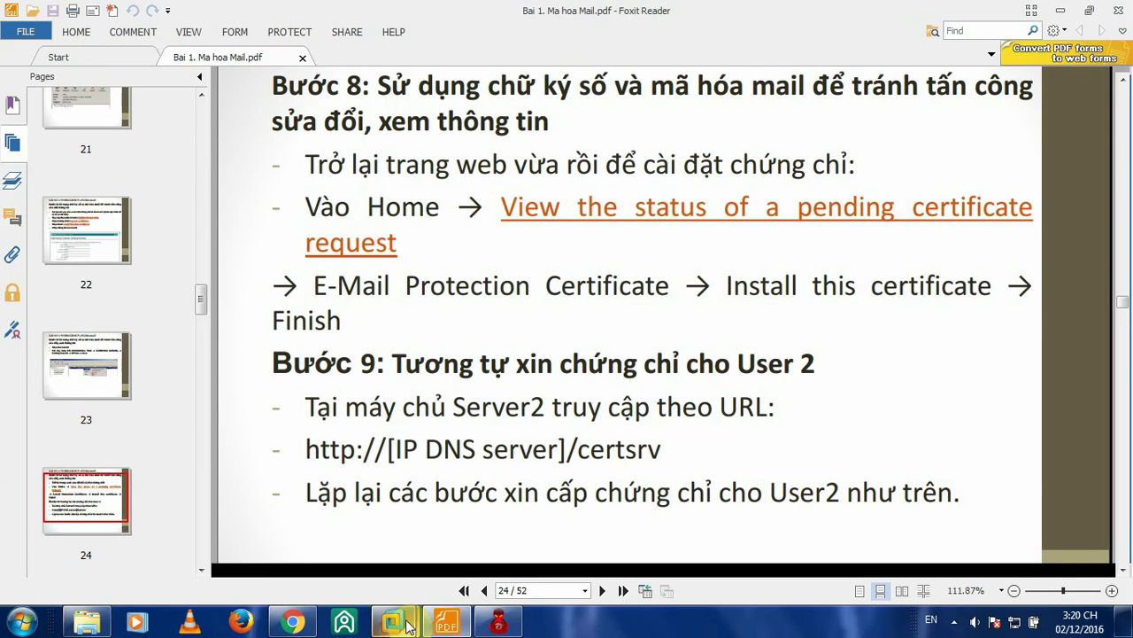
- Switch to Server 1 and restore the Certificate Services welcome page in Internet Explorer
mouse_move(392, 619)
left_click(296, 536)
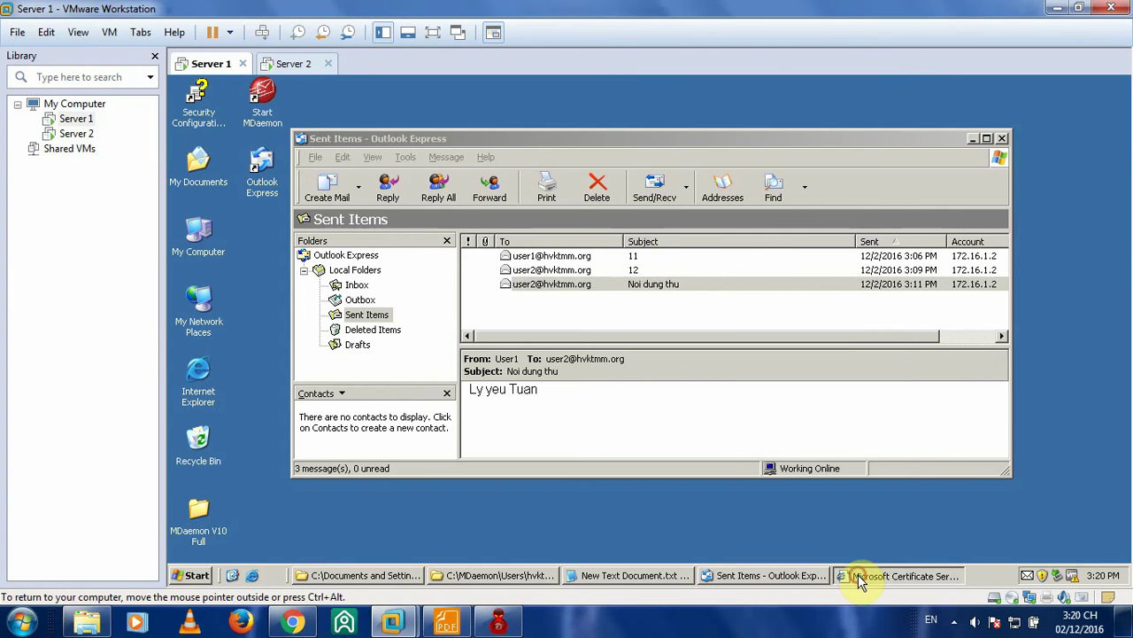
left_click(899, 576)
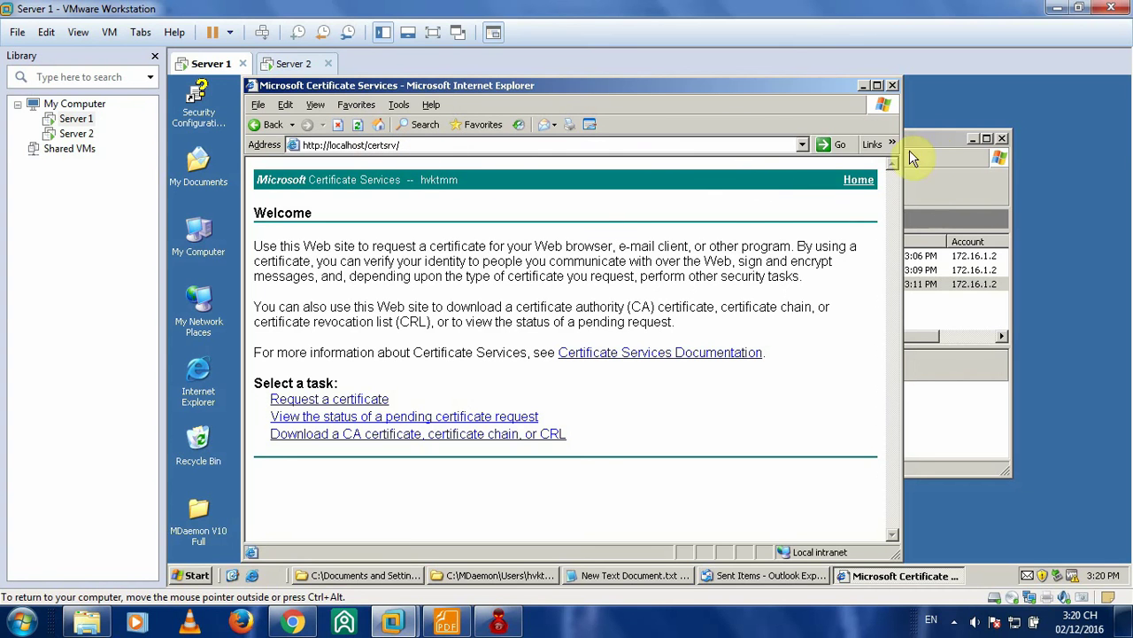
- Install User1's issued E-Mail Protection Certificate from the pending-request status page, then return Home and minimize IE
left_click(447, 620)
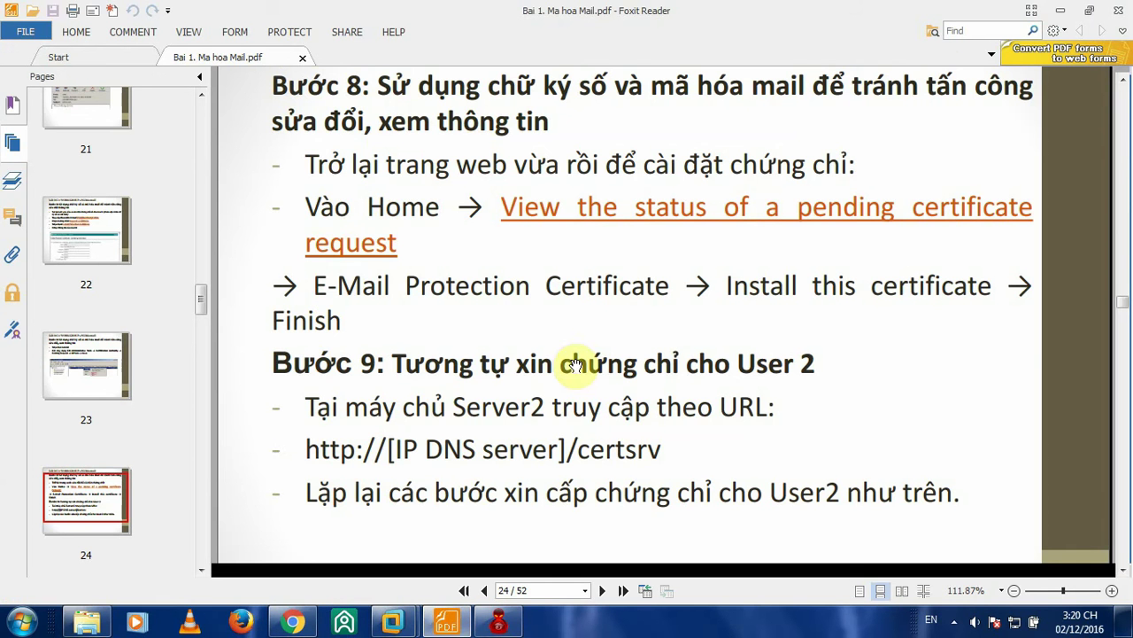
left_click(1063, 13)
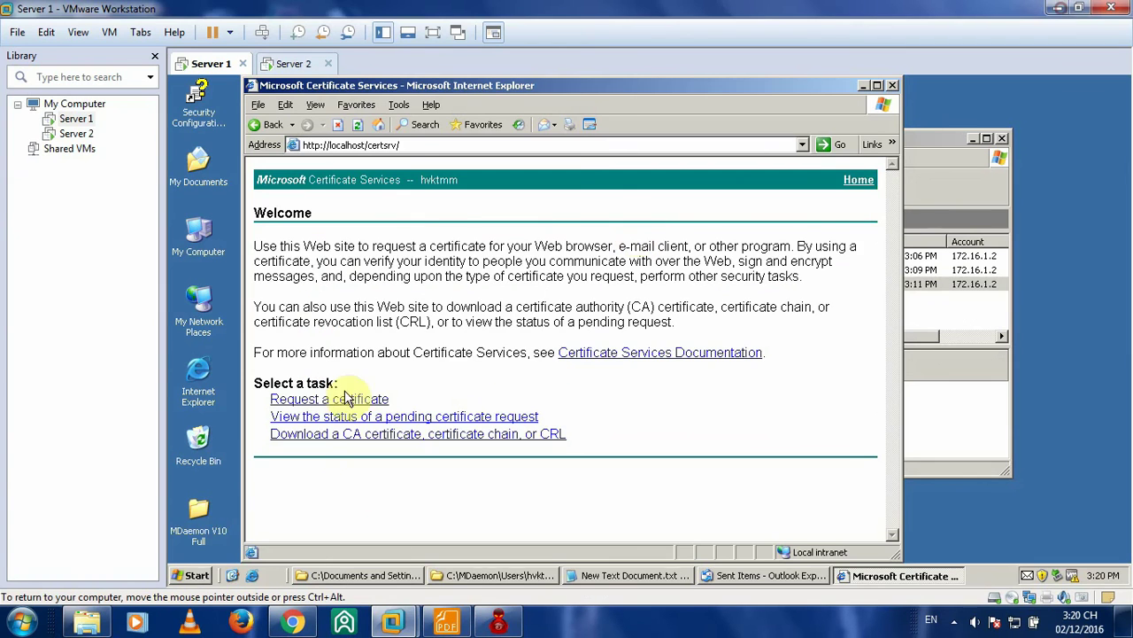
left_click(337, 413)
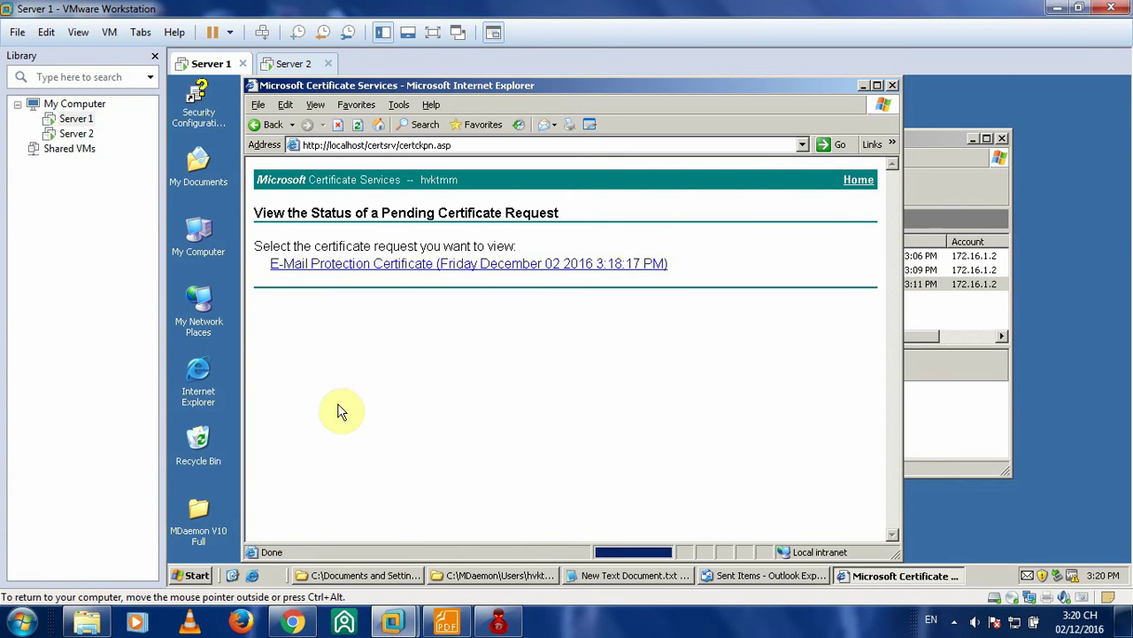
left_click(438, 268)
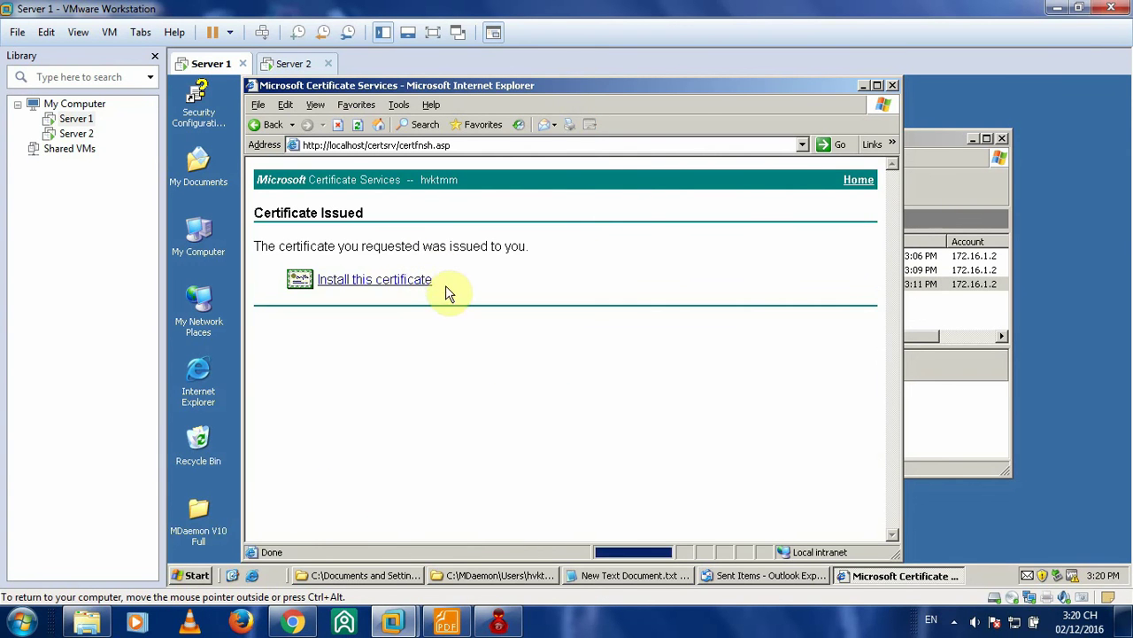
left_click(363, 281)
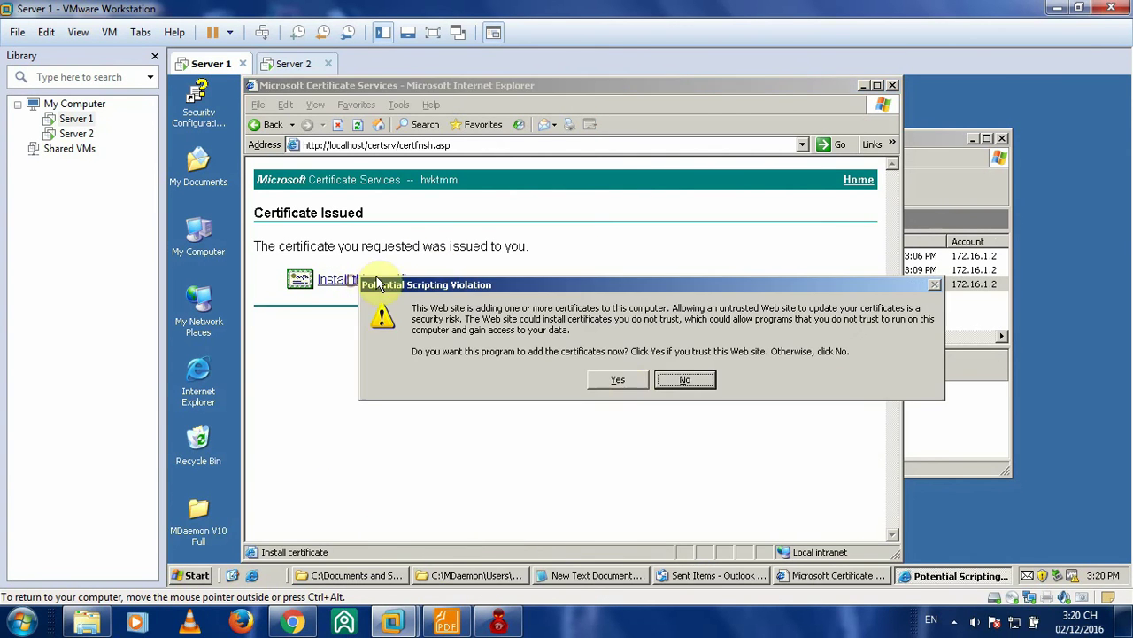
left_click(623, 381)
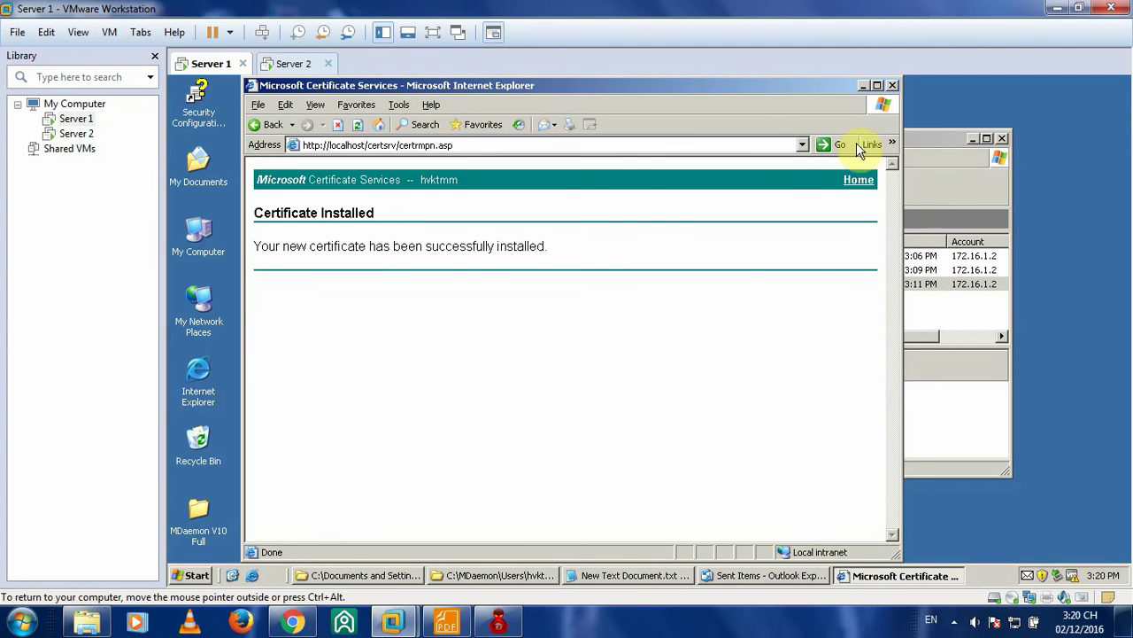
left_click(861, 180)
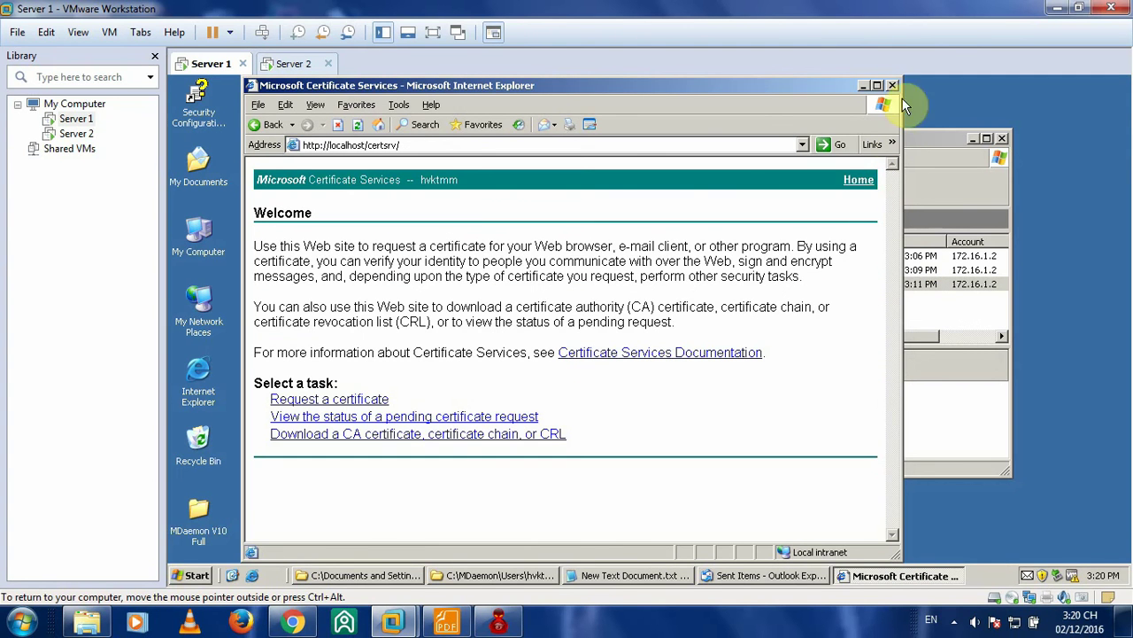
left_click(865, 86)
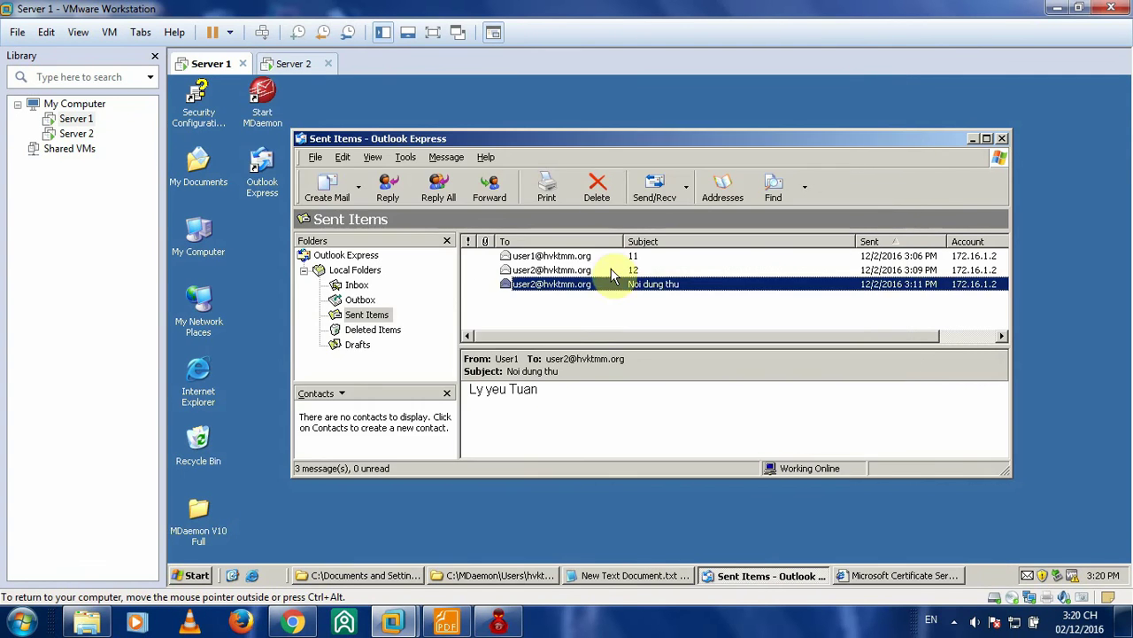
mouse_move(386, 624)
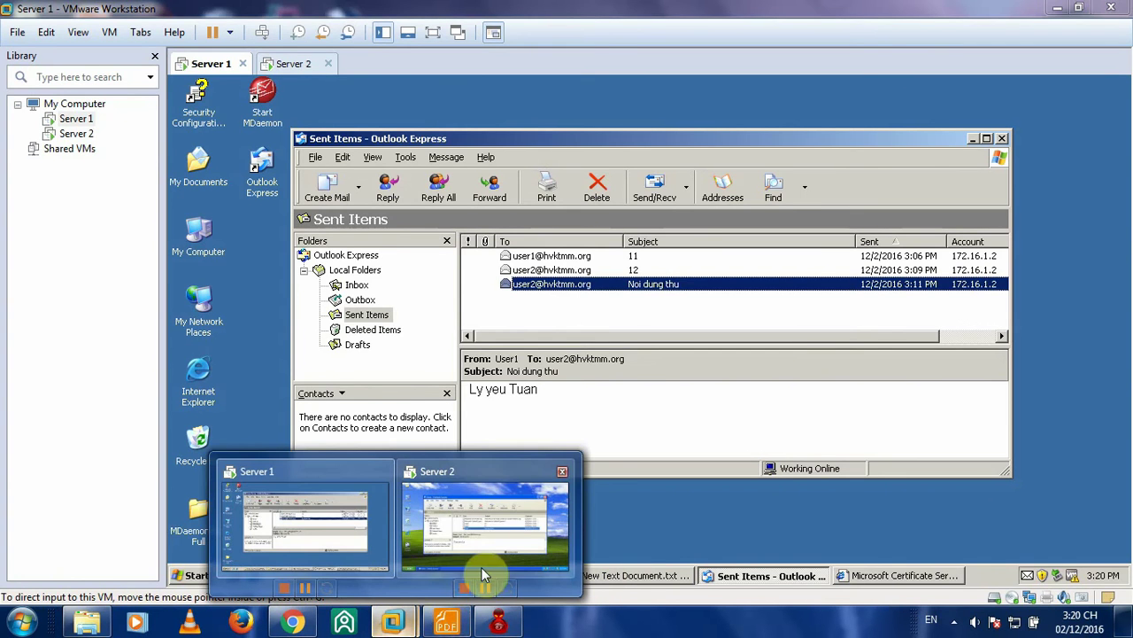
left_click(447, 622)
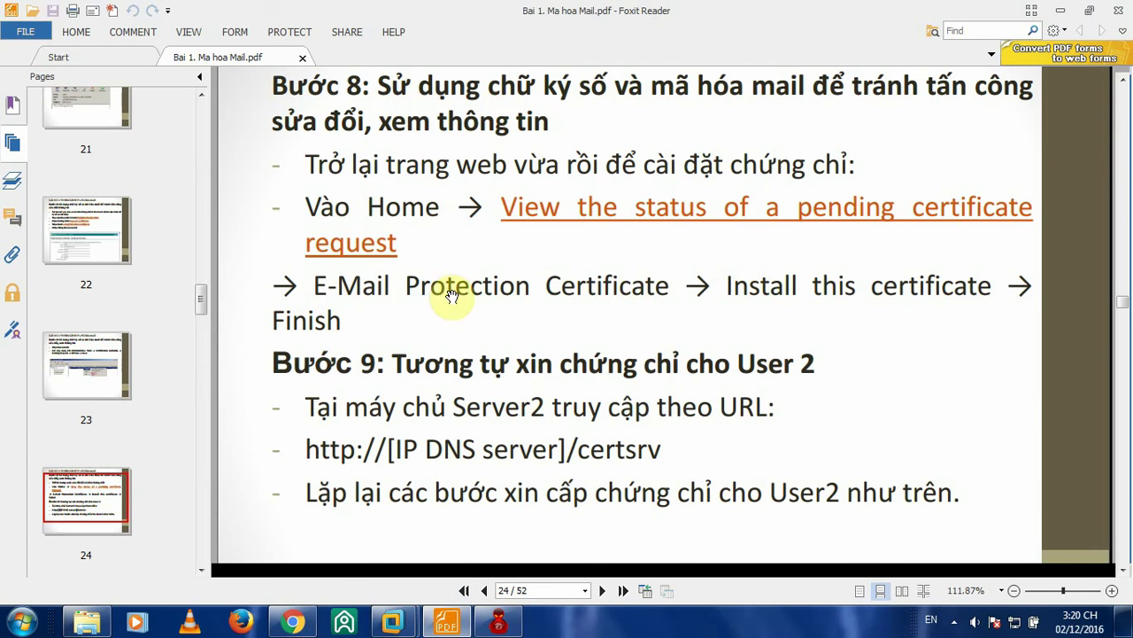
scroll(518, 348, "down", 1)
scroll(518, 347, "down", 1)
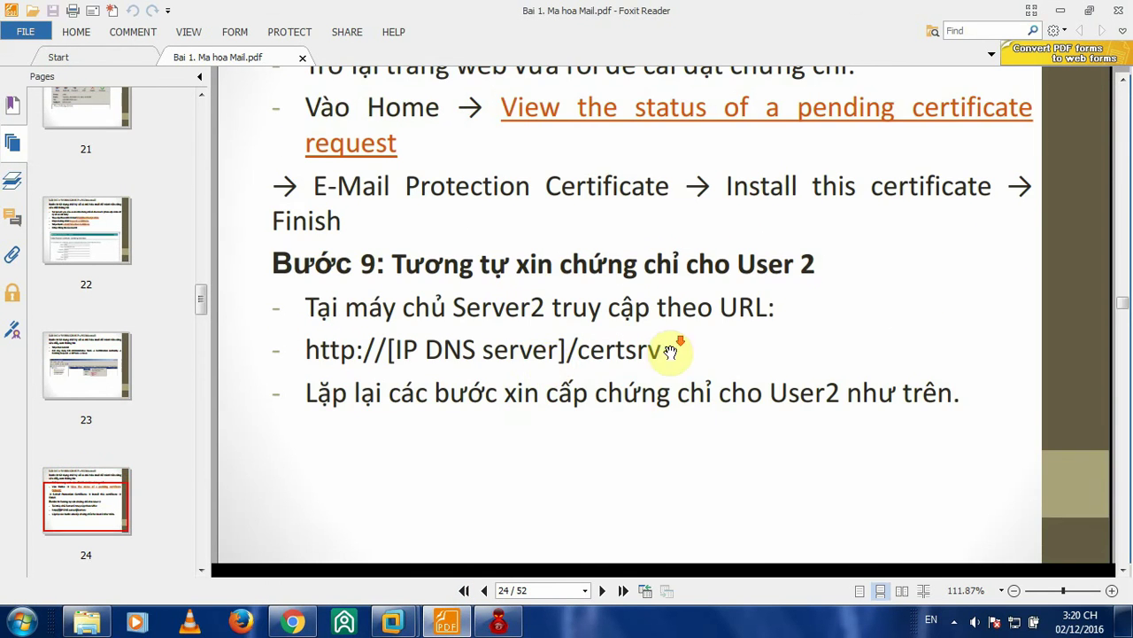
scroll(679, 346, "down", 1)
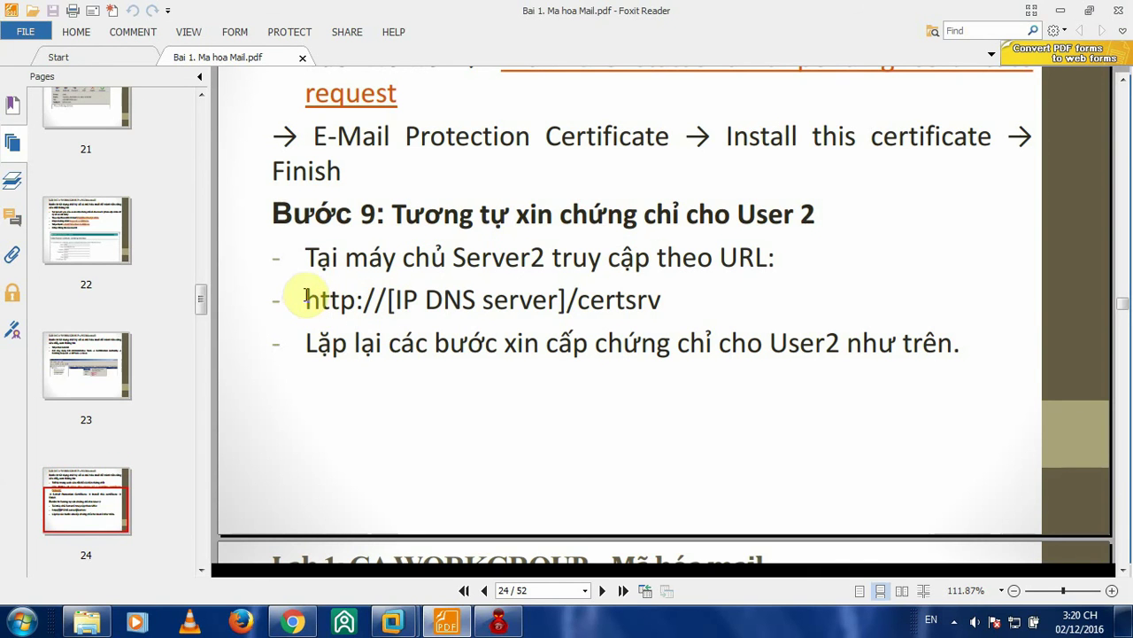
left_click_drag(305, 298, 666, 300)
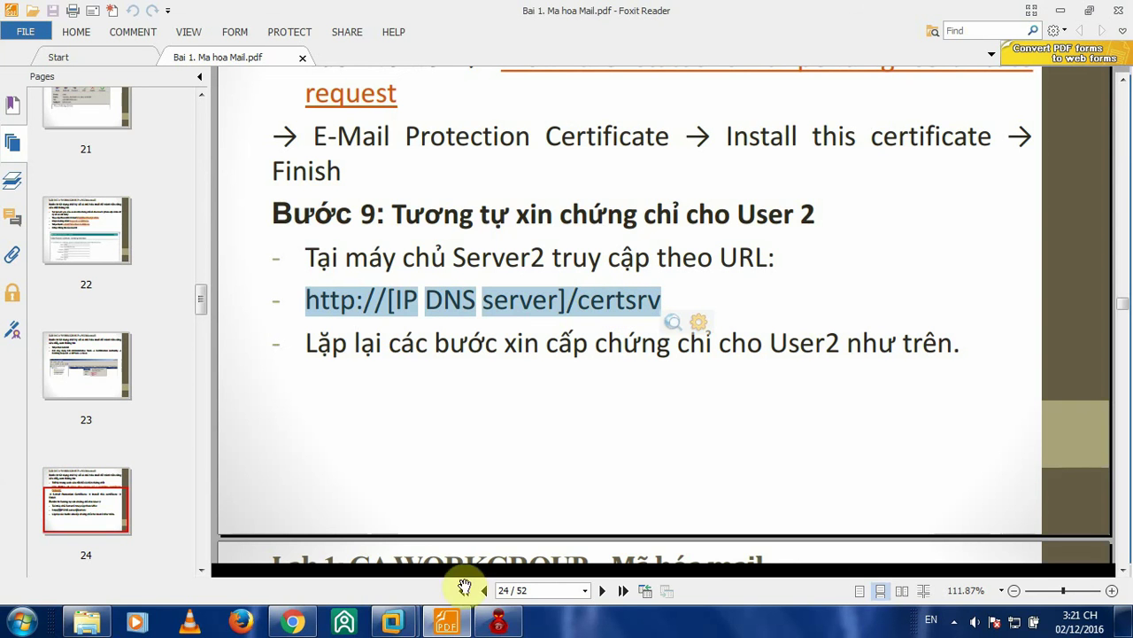
mouse_move(392, 620)
left_click(486, 518)
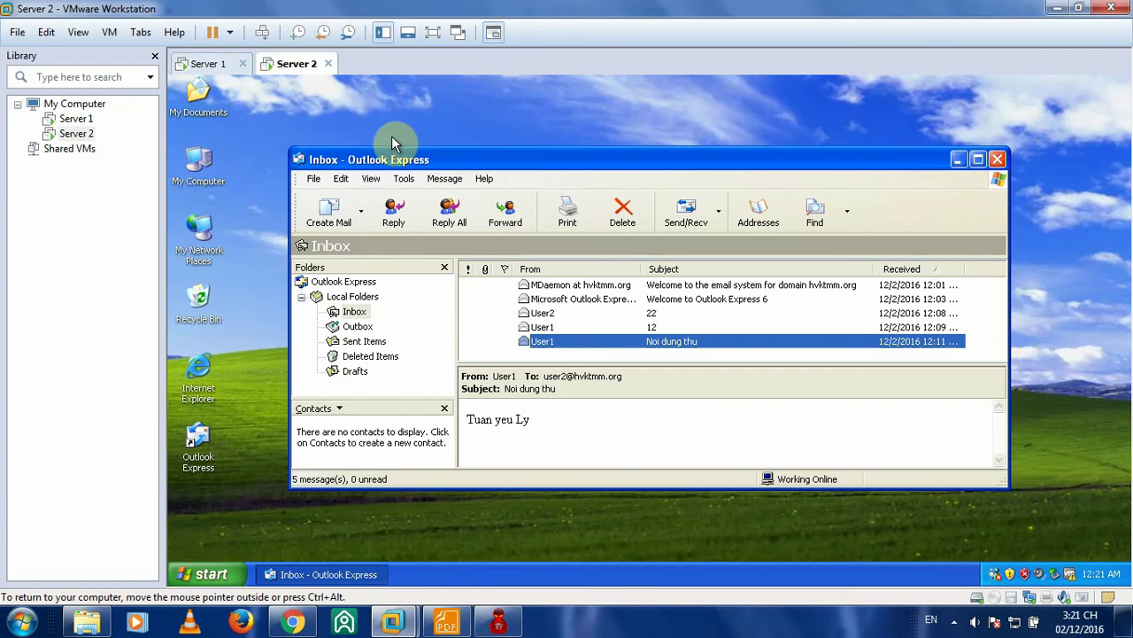
- Launch Internet Explorer on Server 2 and load the certsrv site at 172.16.1.2
double_click(195, 382)
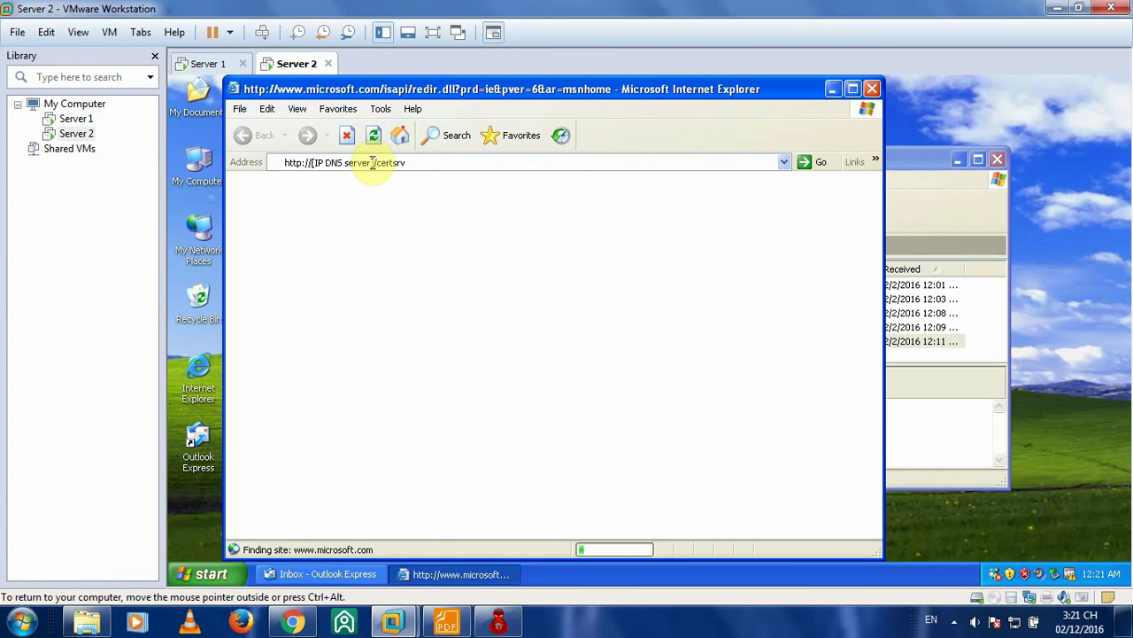
left_click_drag(374, 162, 312, 163)
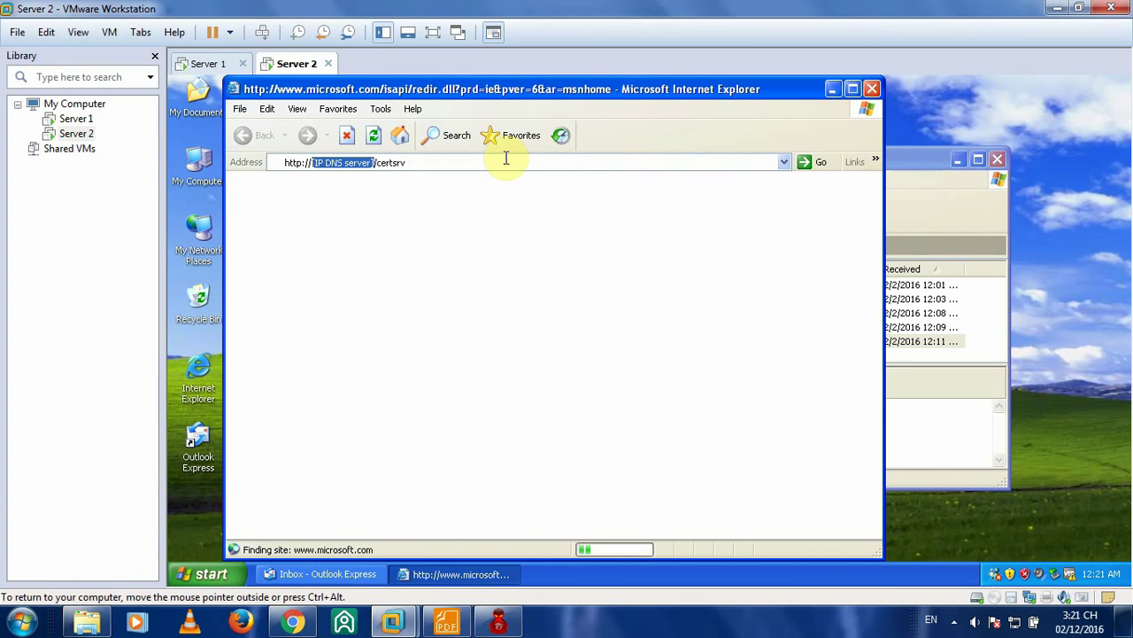
type("17")
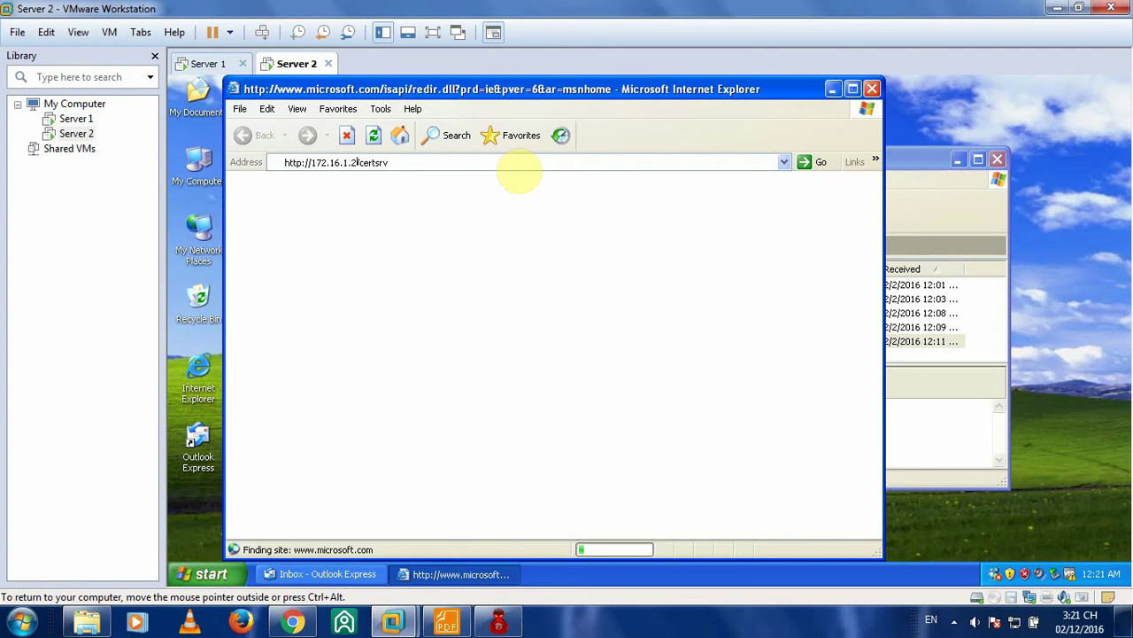
type("2.16.1.2")
key("Return")
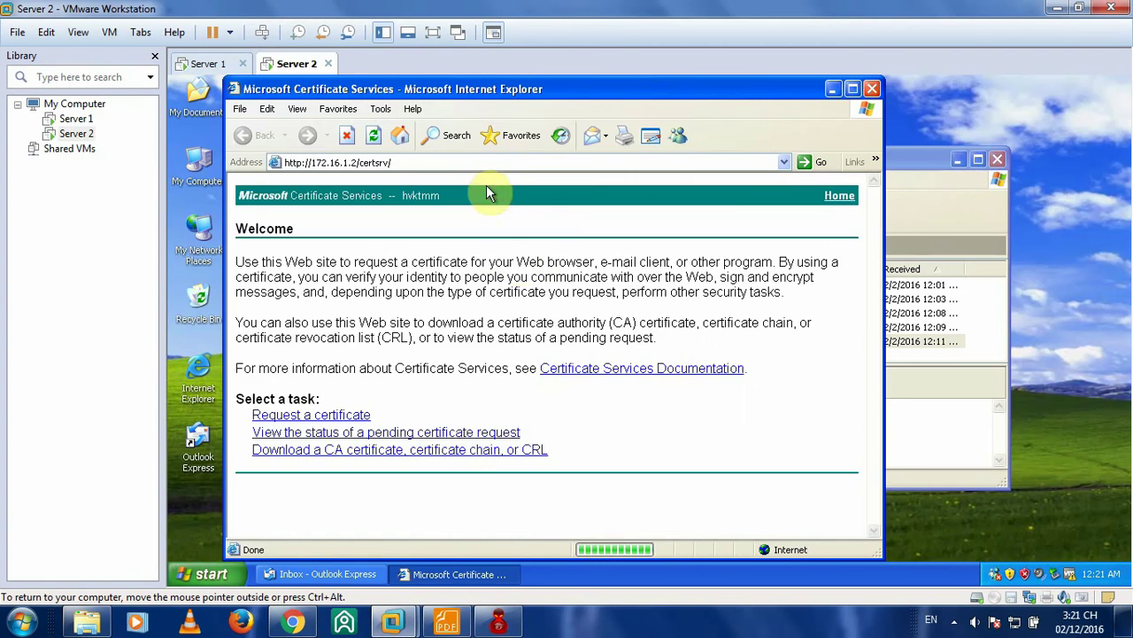
- Request an E-Mail Protection Certificate to bring up the identifying-information form
left_click(446, 623)
scroll(657, 317, "down", 1)
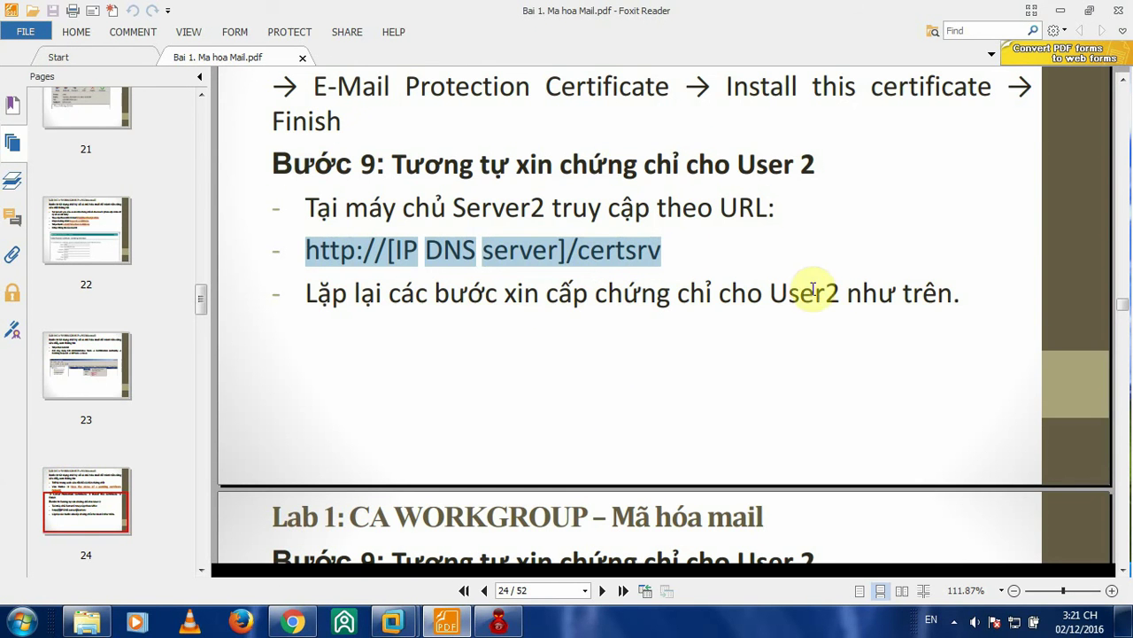
left_click(392, 623)
left_click(293, 63)
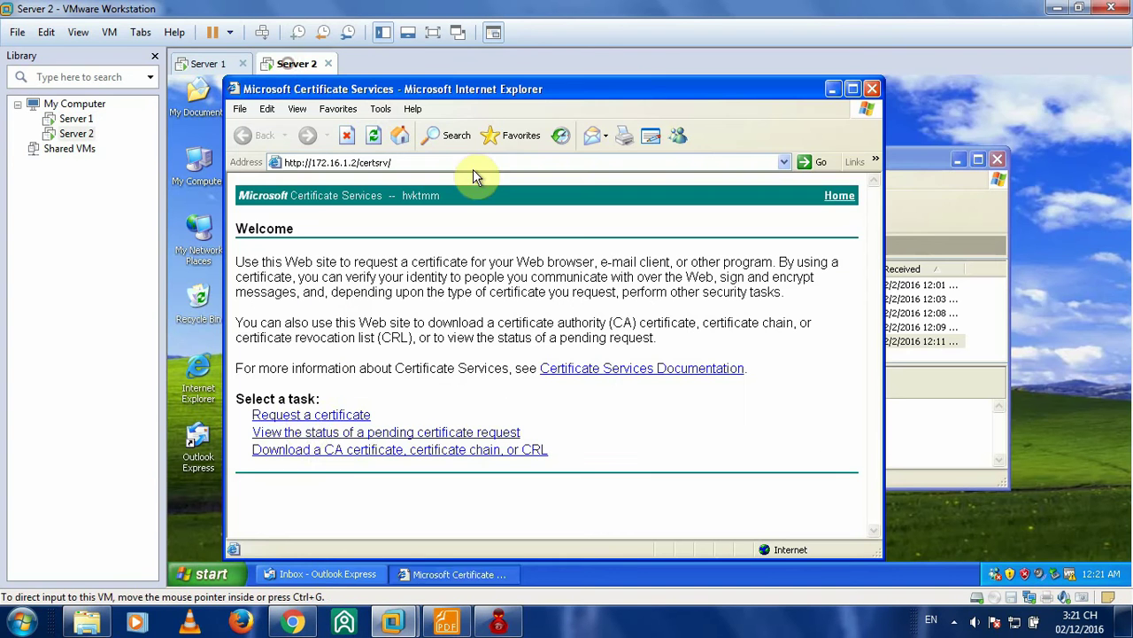
left_click(308, 413)
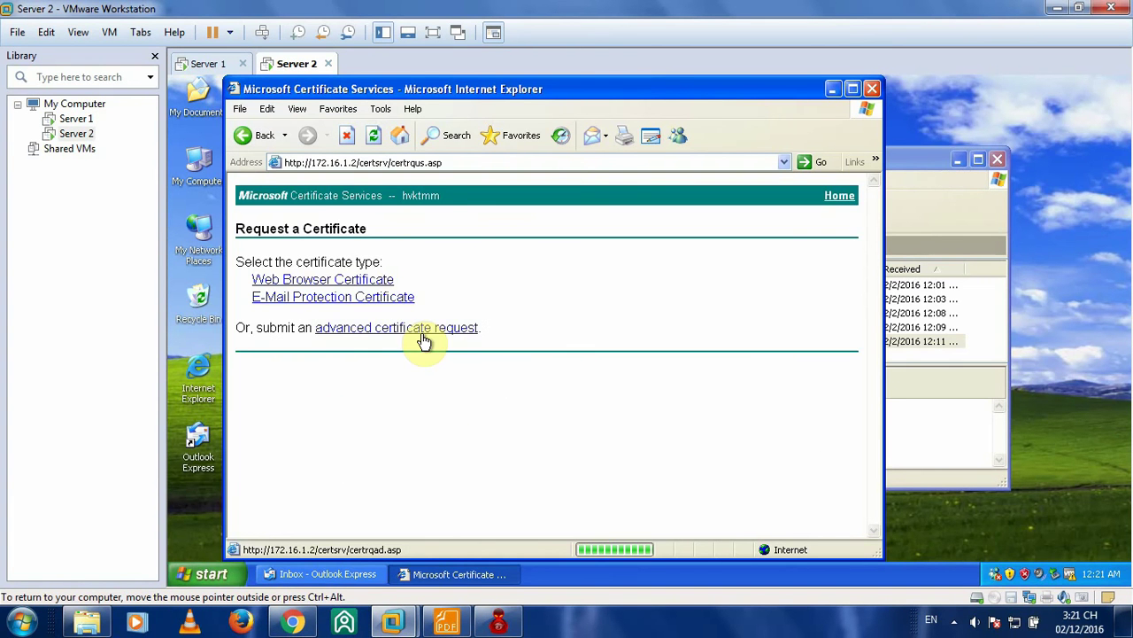
left_click(314, 298)
left_click(379, 288)
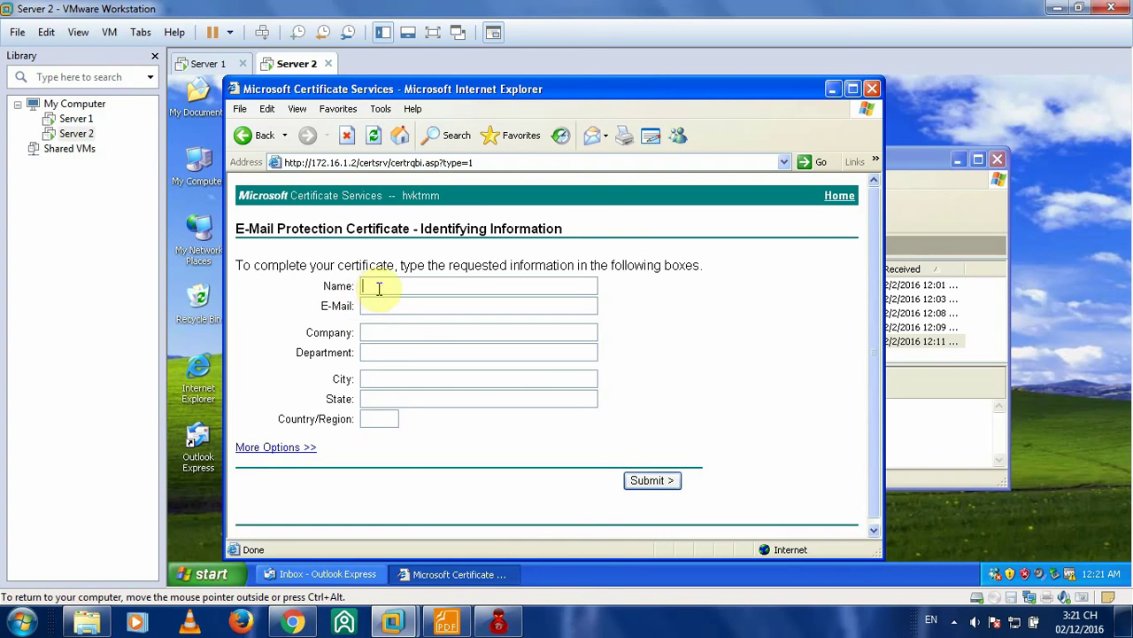
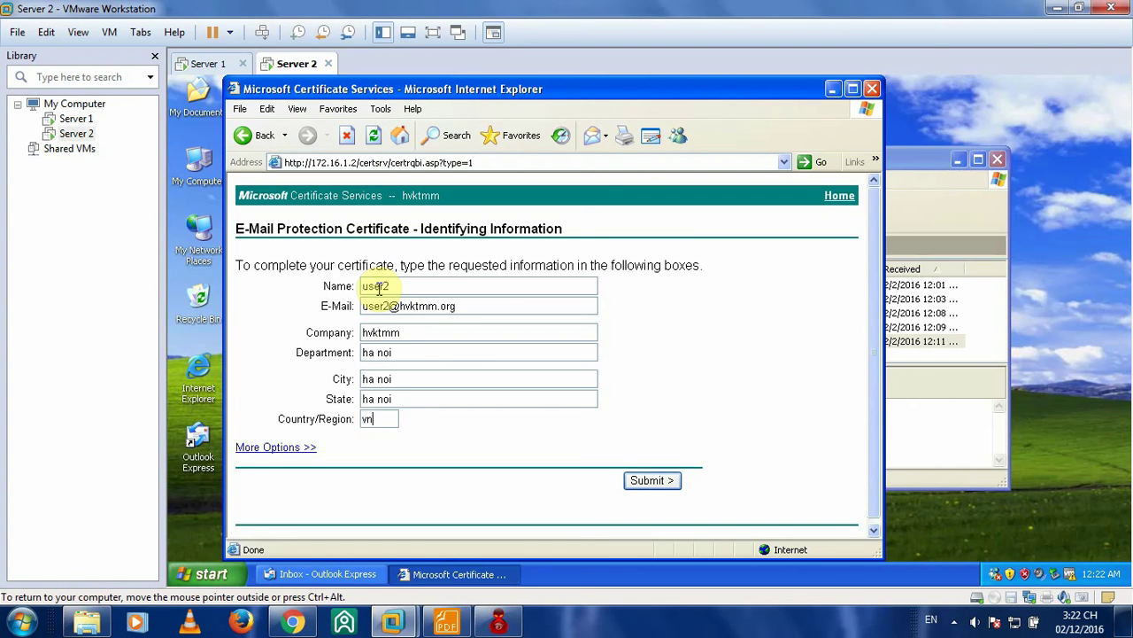
- Submit the e-mail protection certificate request, accepting both security warnings
left_click(653, 482)
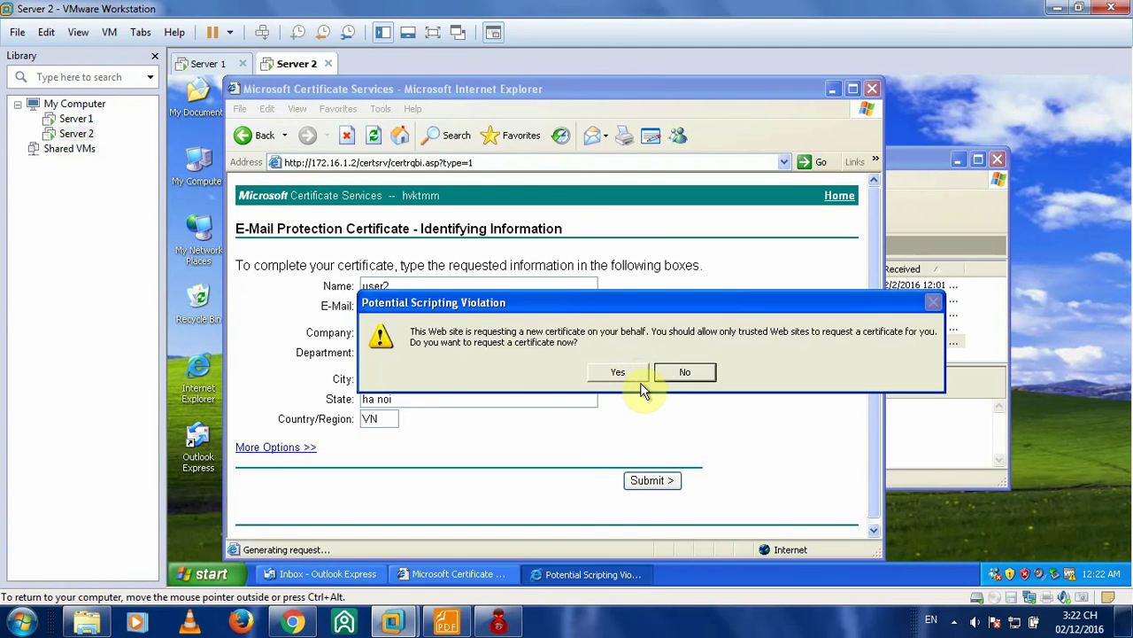
left_click(633, 373)
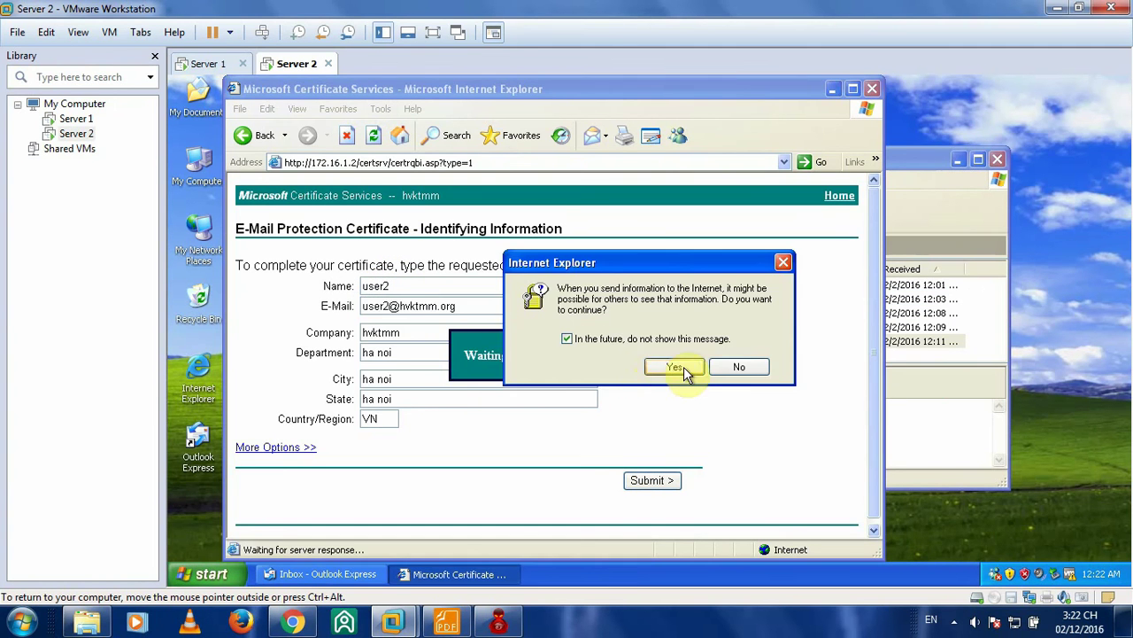
left_click(684, 367)
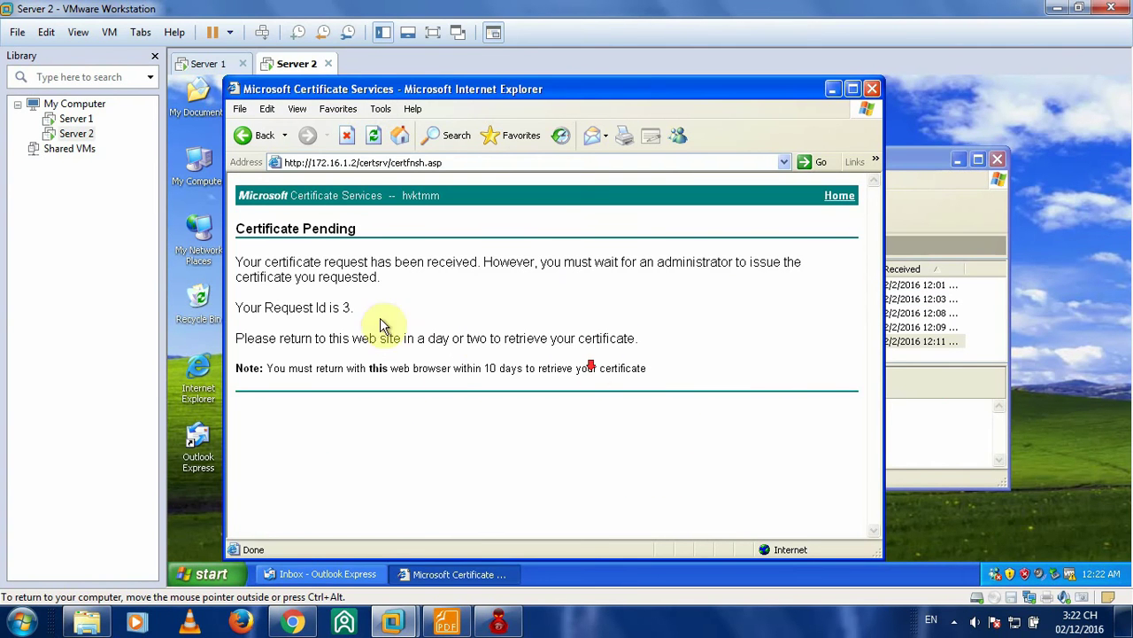
- Confirm the E-Mail Protection Certificate request is still pending, then close Internet Explorer
left_click(840, 195)
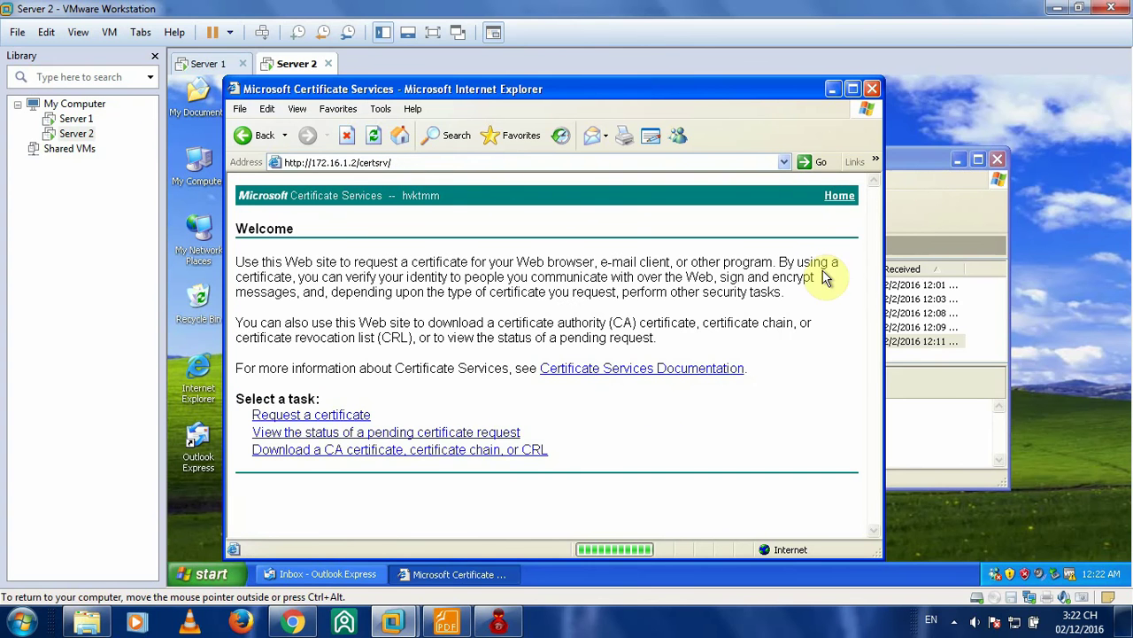
left_click(328, 434)
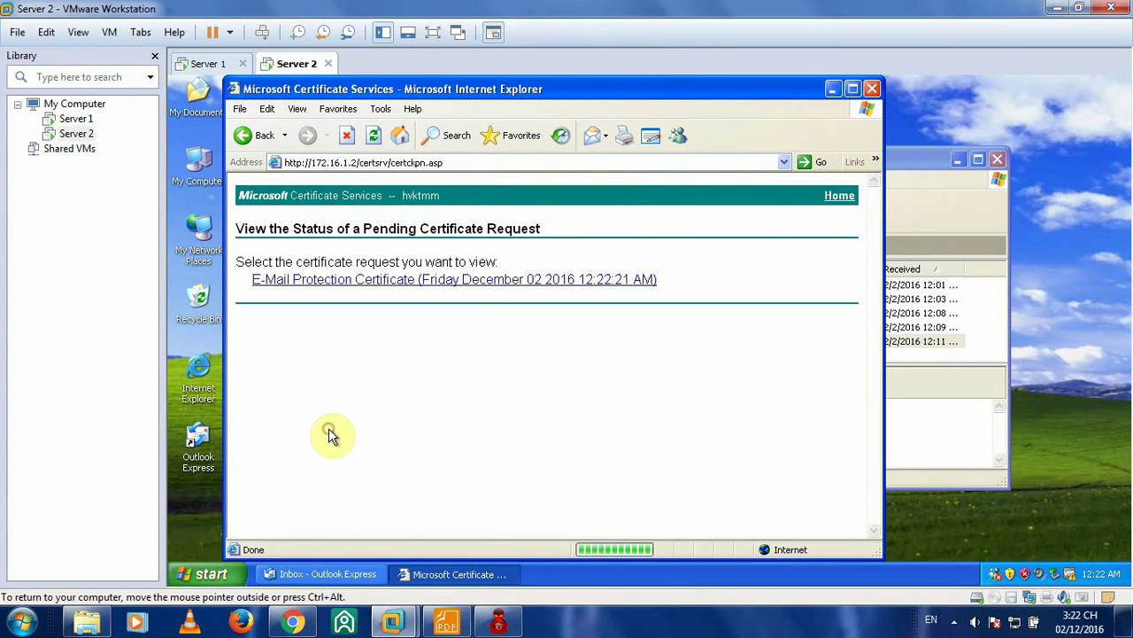
left_click(338, 282)
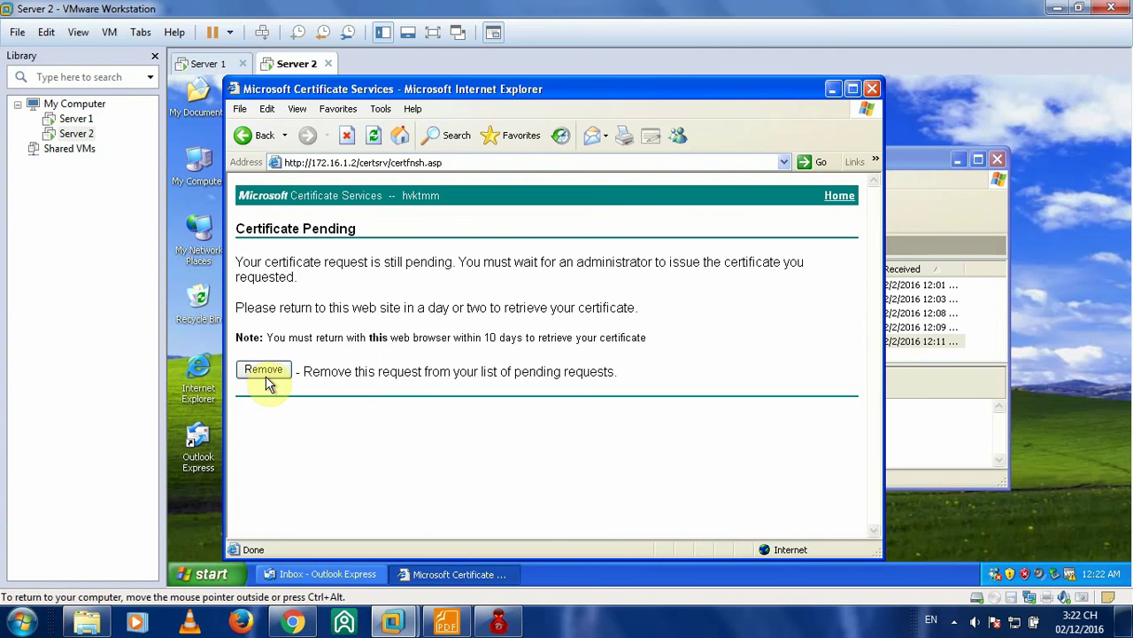
left_click(872, 92)
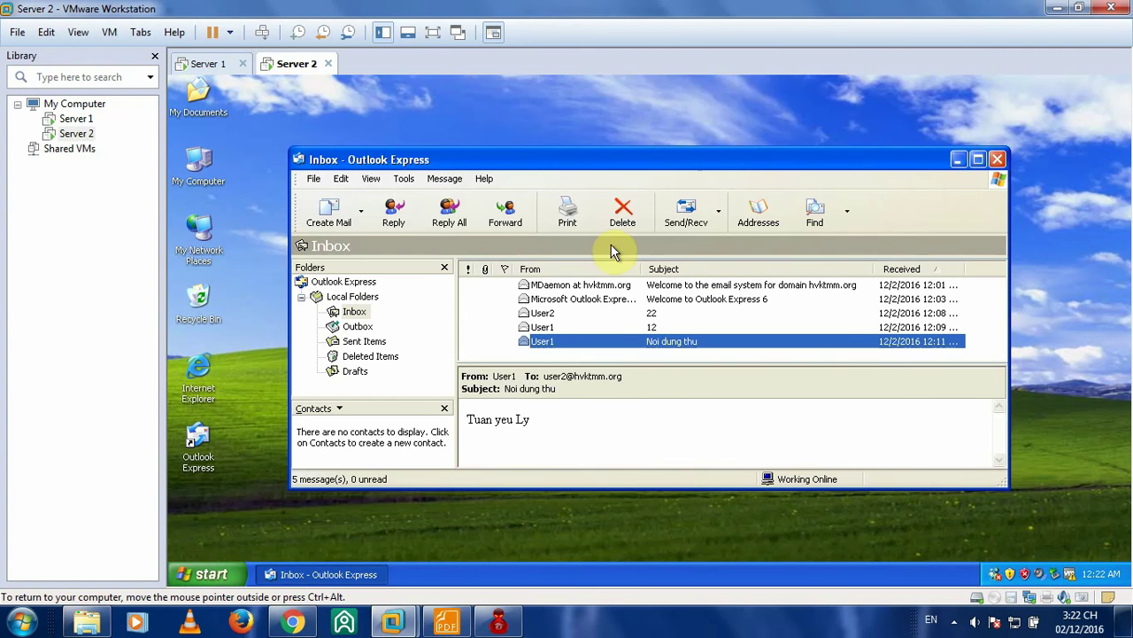
- Scroll the Foxit lab guide to page 26, Bước 10, on sending a digitally signed mail
left_click(445, 622)
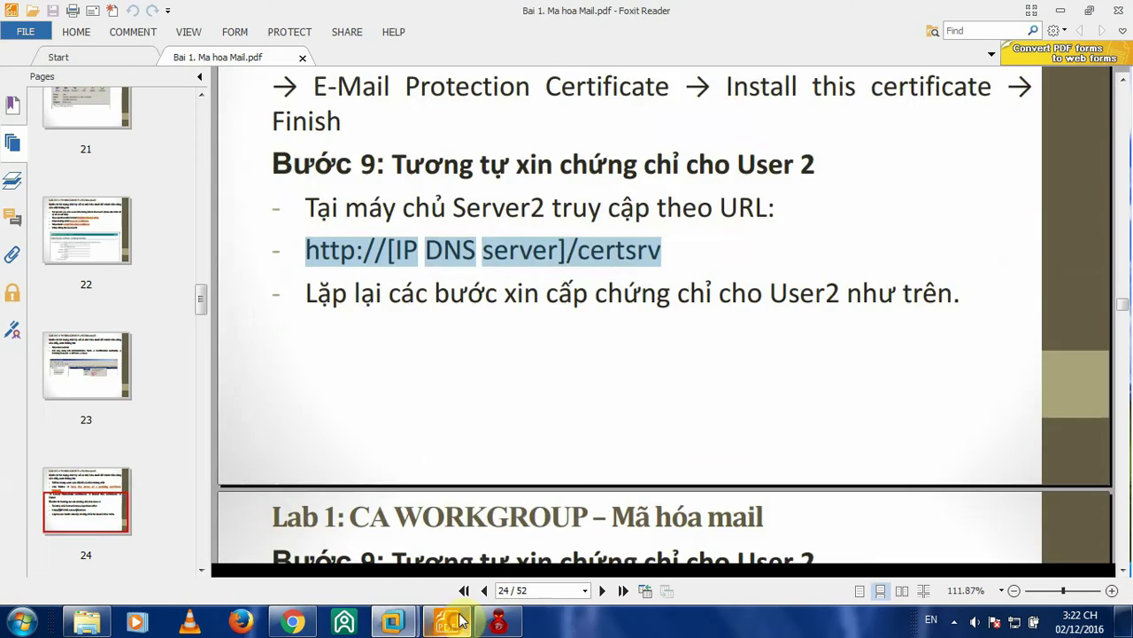
scroll(637, 295, "down", 3)
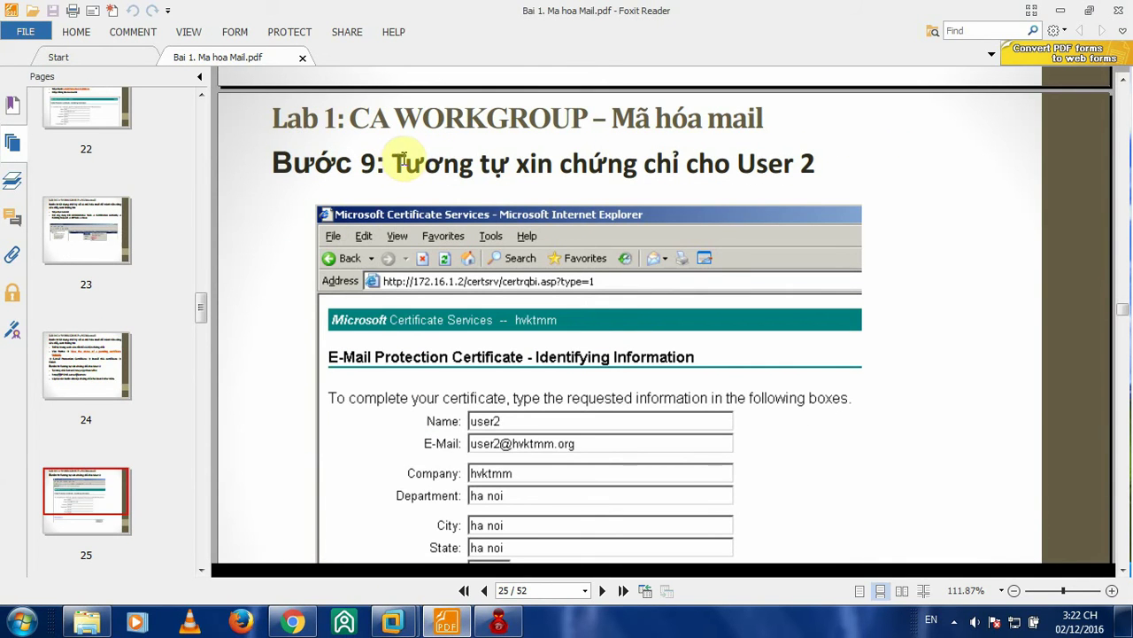
scroll(577, 189, "down", 3)
scroll(561, 190, "up", 3)
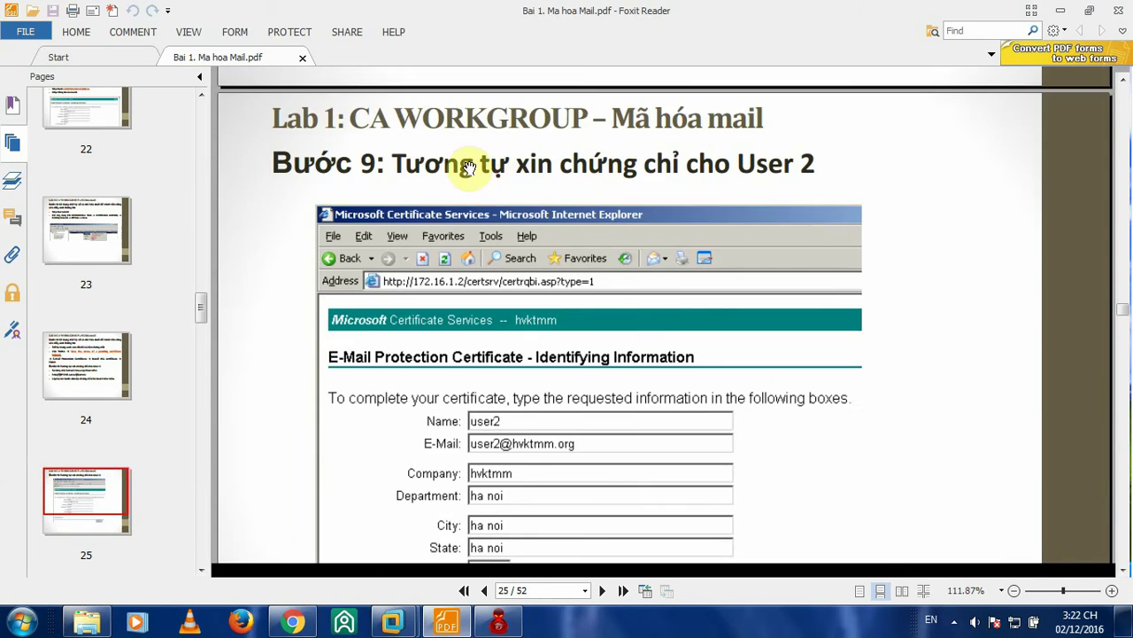
scroll(828, 188, "down", 2)
scroll(779, 177, "down", 6)
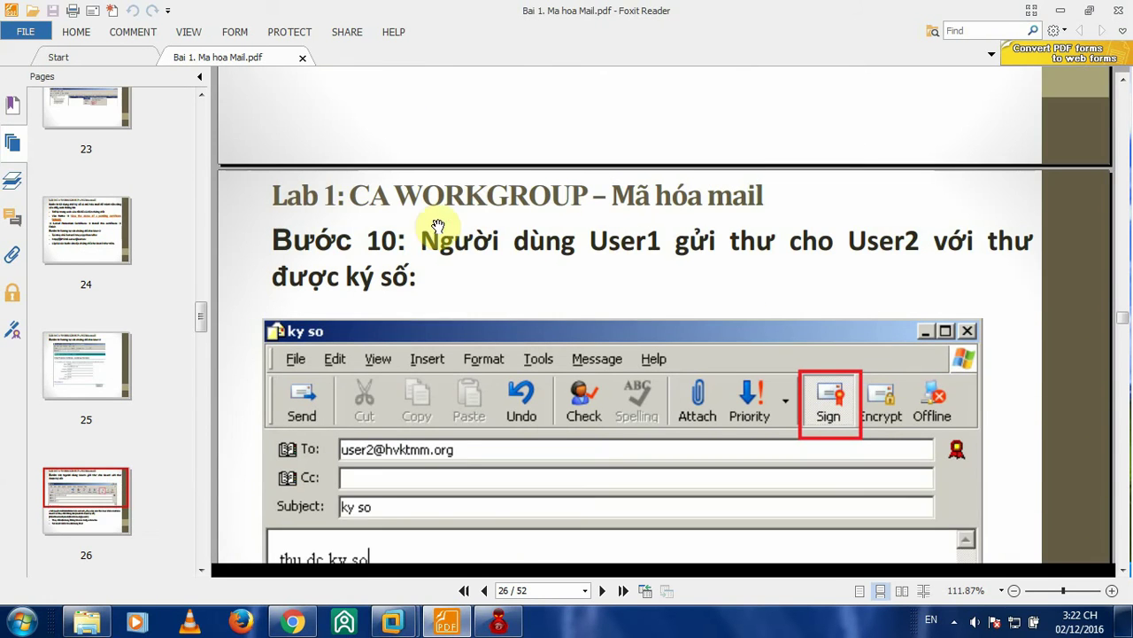
scroll(436, 224, "down", 1)
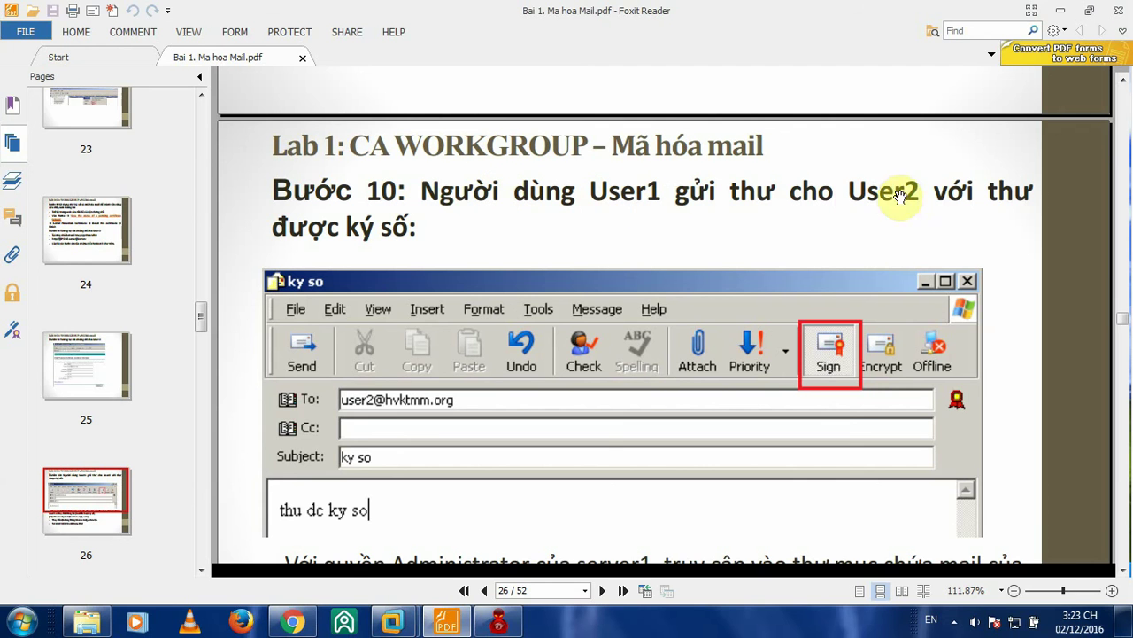
scroll(514, 222, "down", 1)
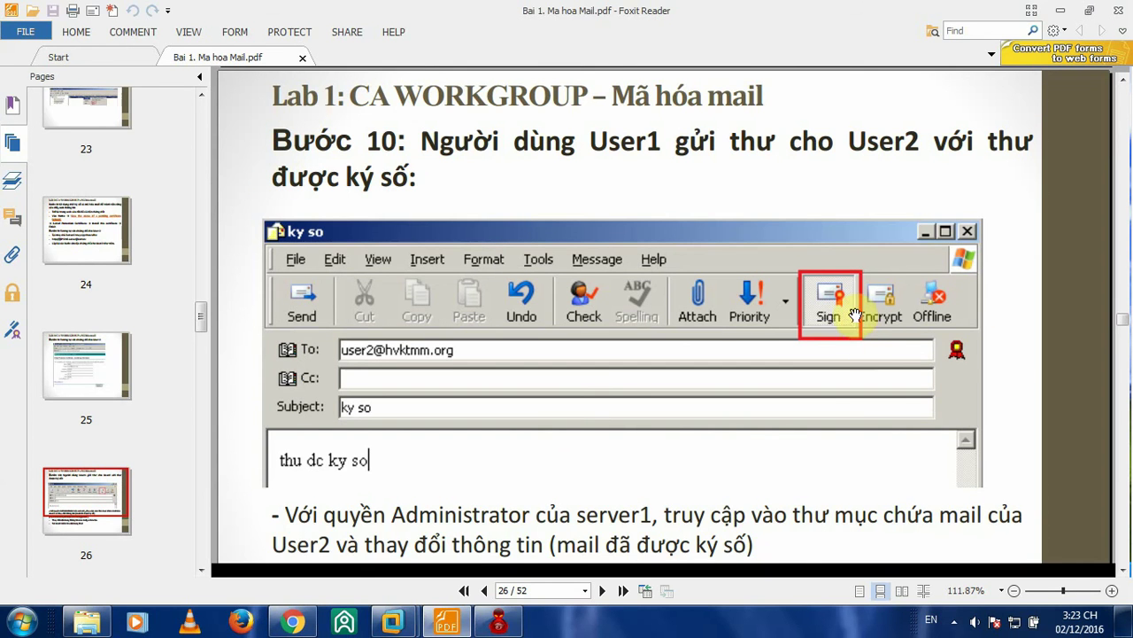
- On Server 1, start a new message to User2 with subject 'Noi dung thu' and a body line
mouse_move(392, 622)
left_click(319, 522)
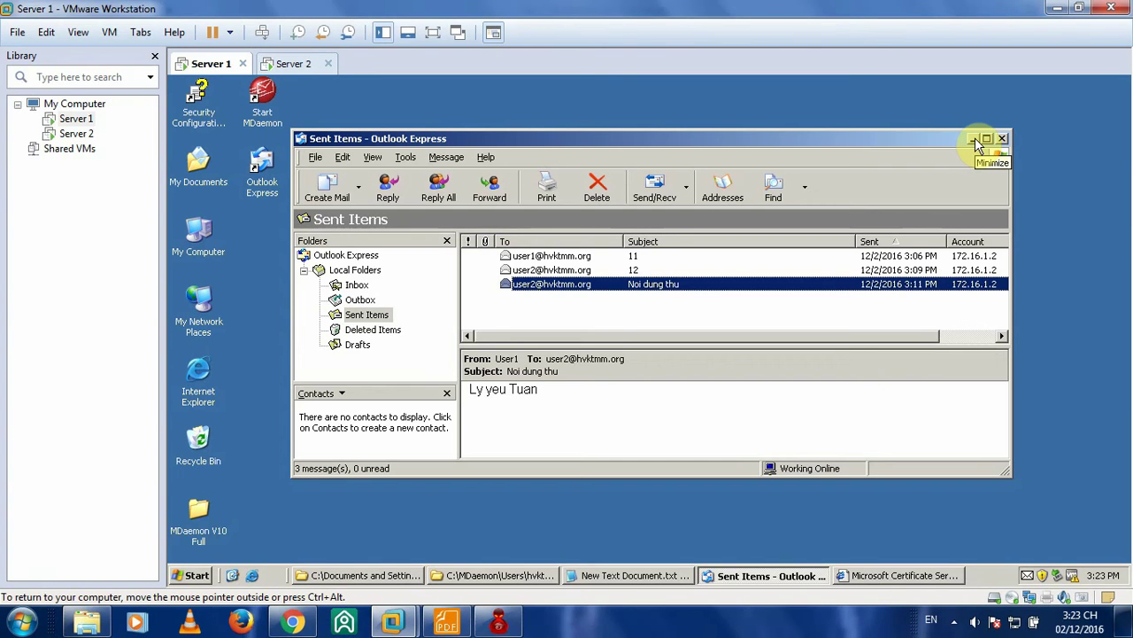
left_click(327, 186)
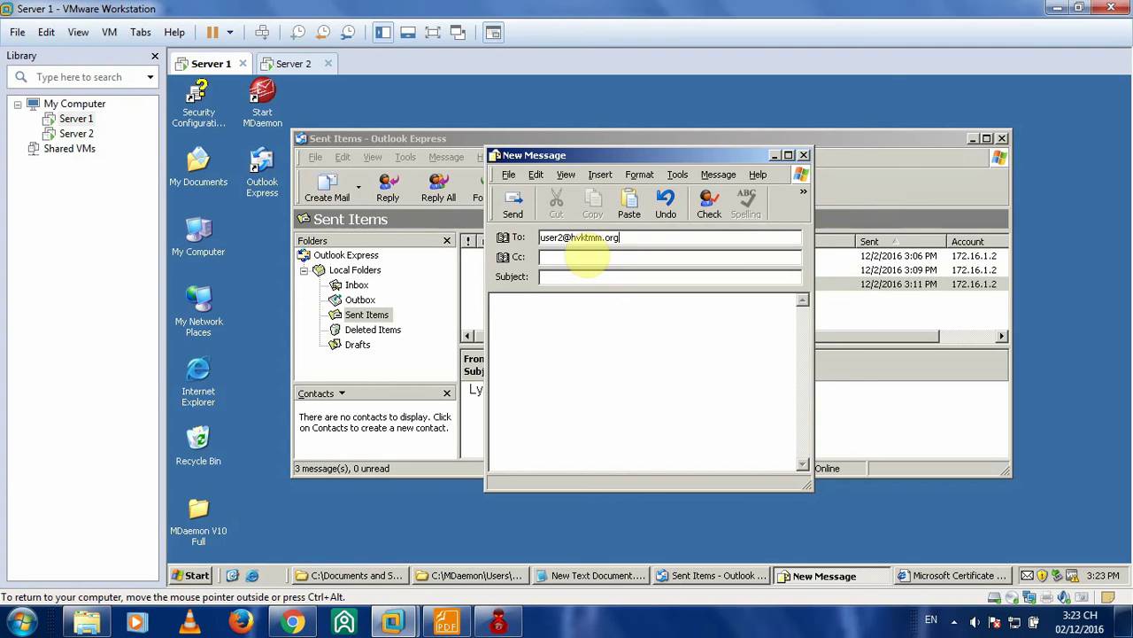
left_click(542, 280)
left_click(549, 279)
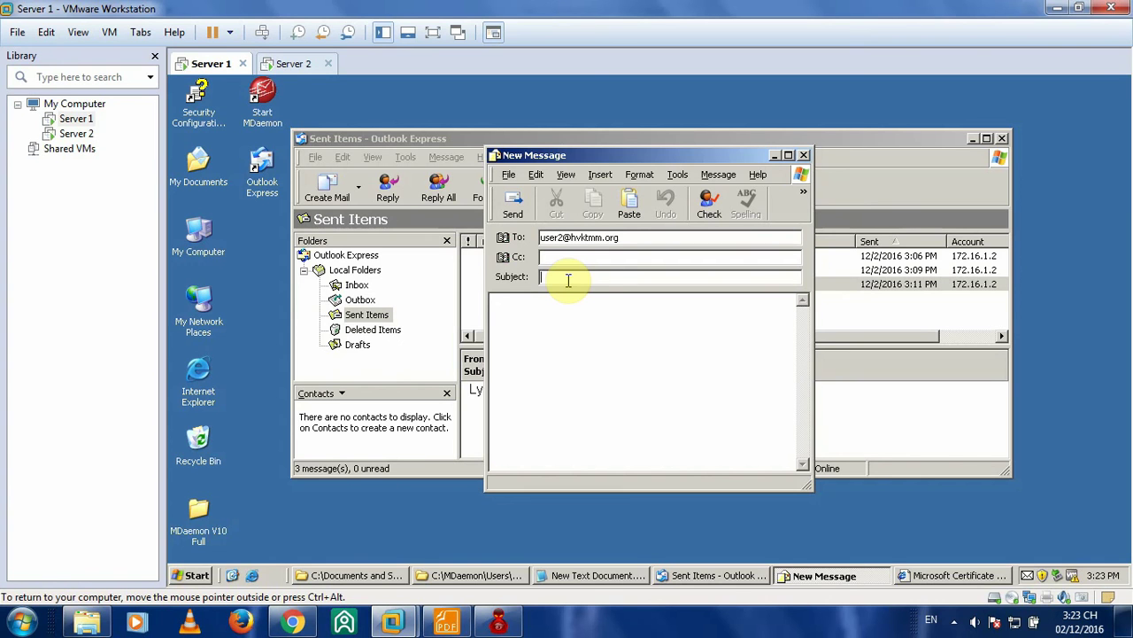
type("Noi dung thu")
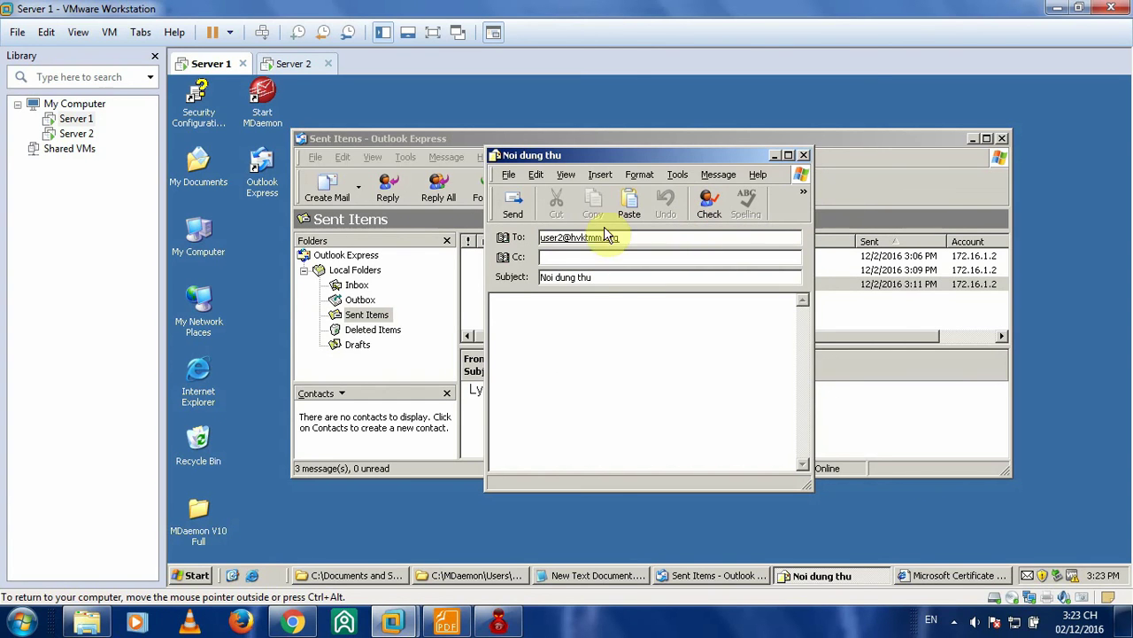
left_click(603, 320)
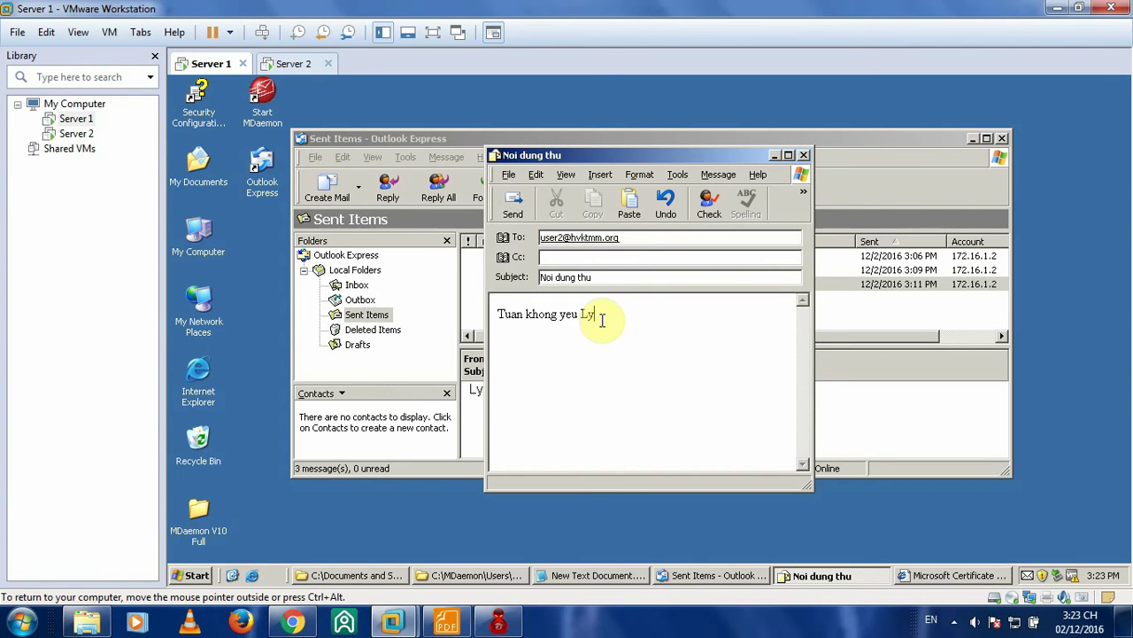
left_click(620, 312)
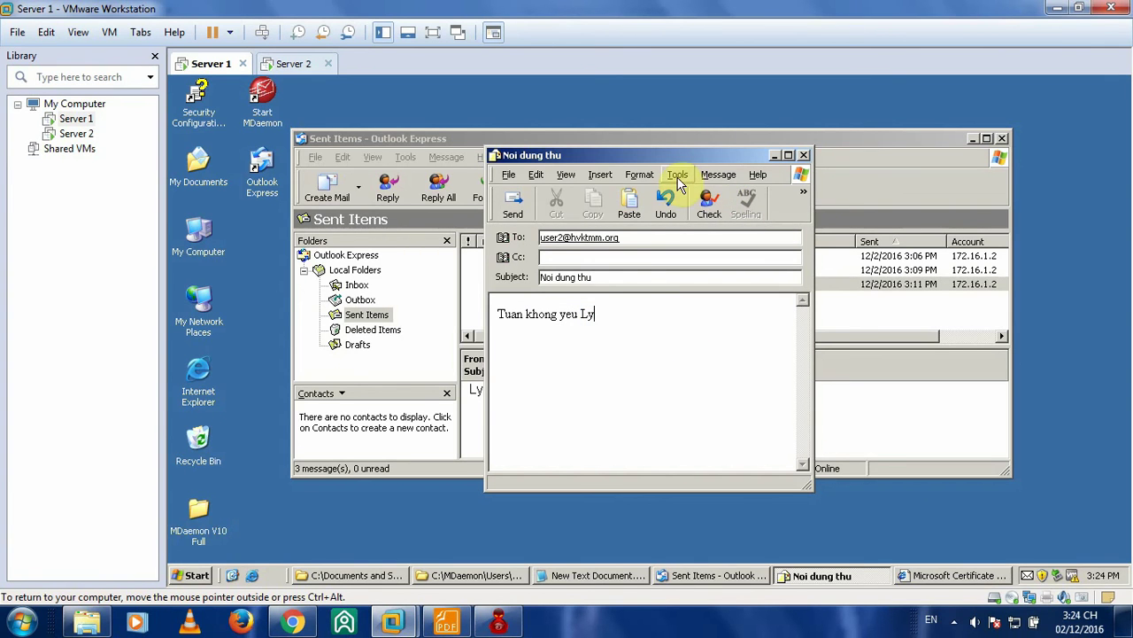
left_click(445, 622)
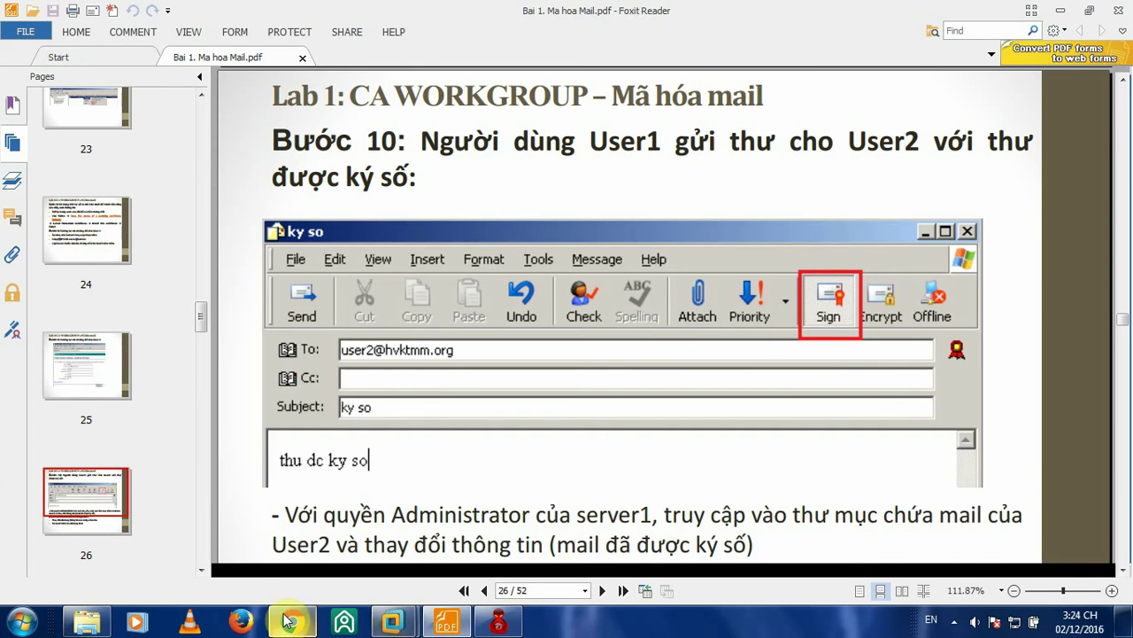
- Widen the Noi dung thu compose window and turn on digital signing
mouse_move(390, 625)
left_click(301, 512)
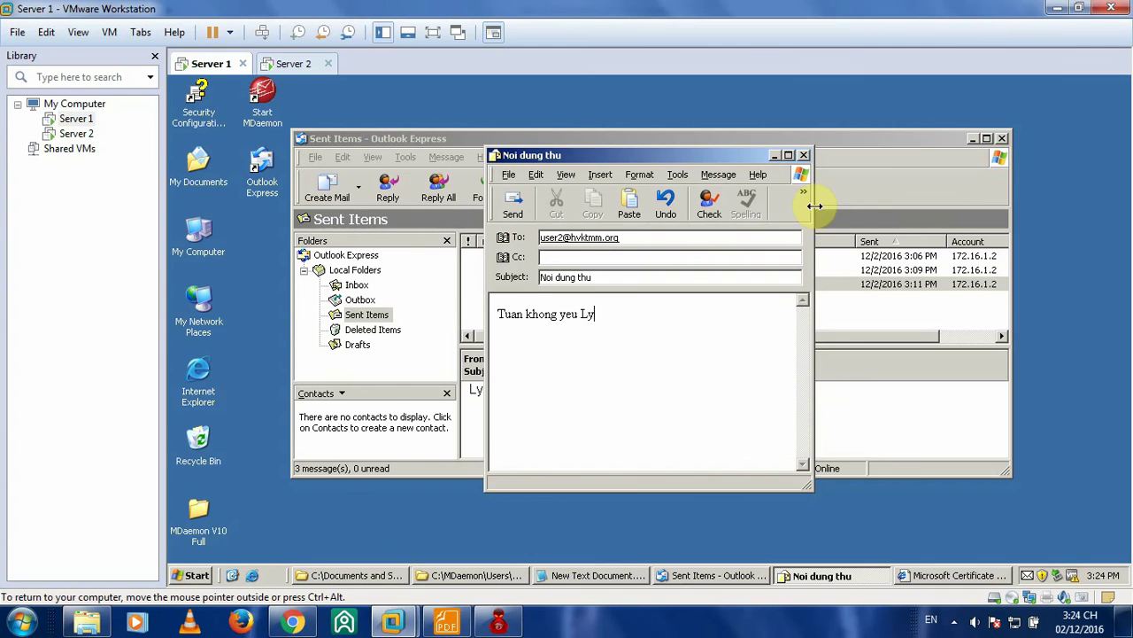
left_click_drag(815, 206, 1007, 217)
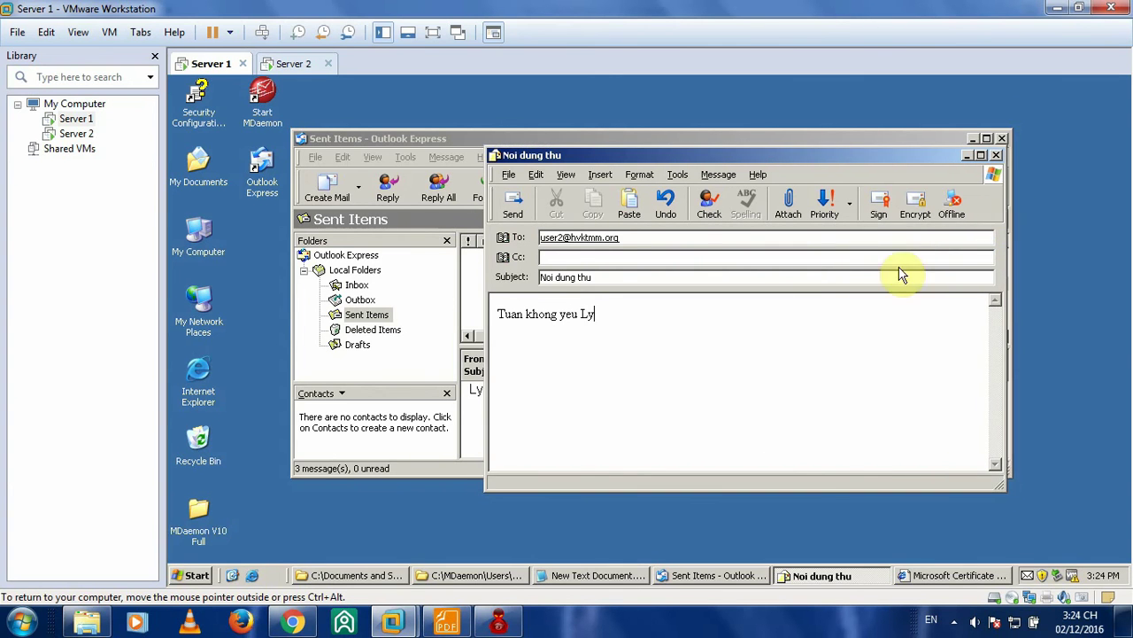
left_click(879, 208)
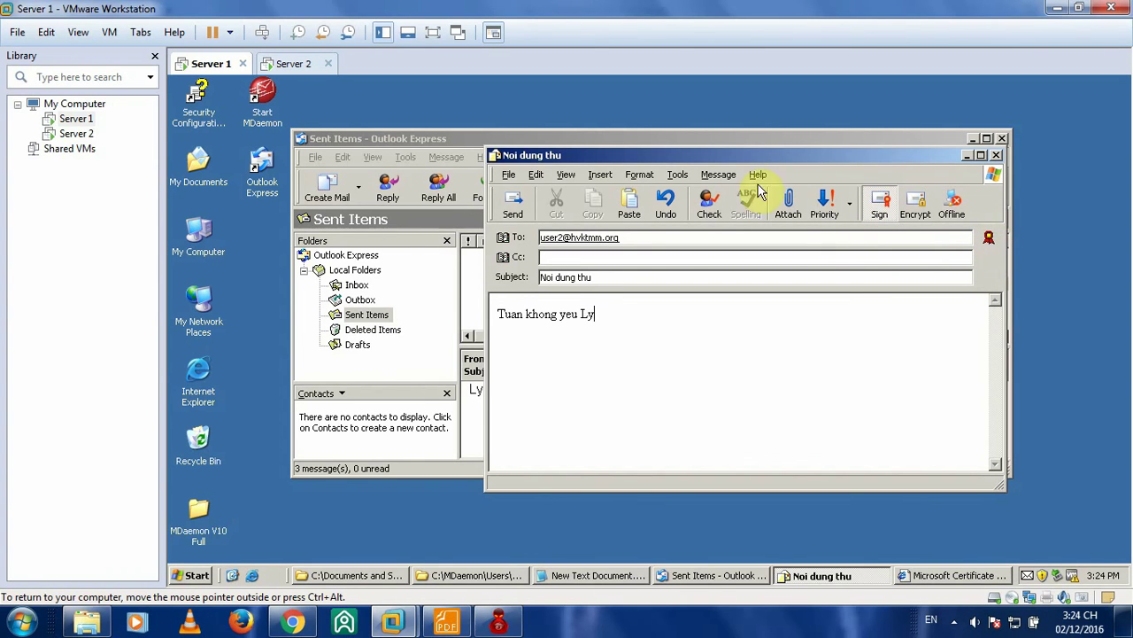
left_click_drag(721, 152, 644, 145)
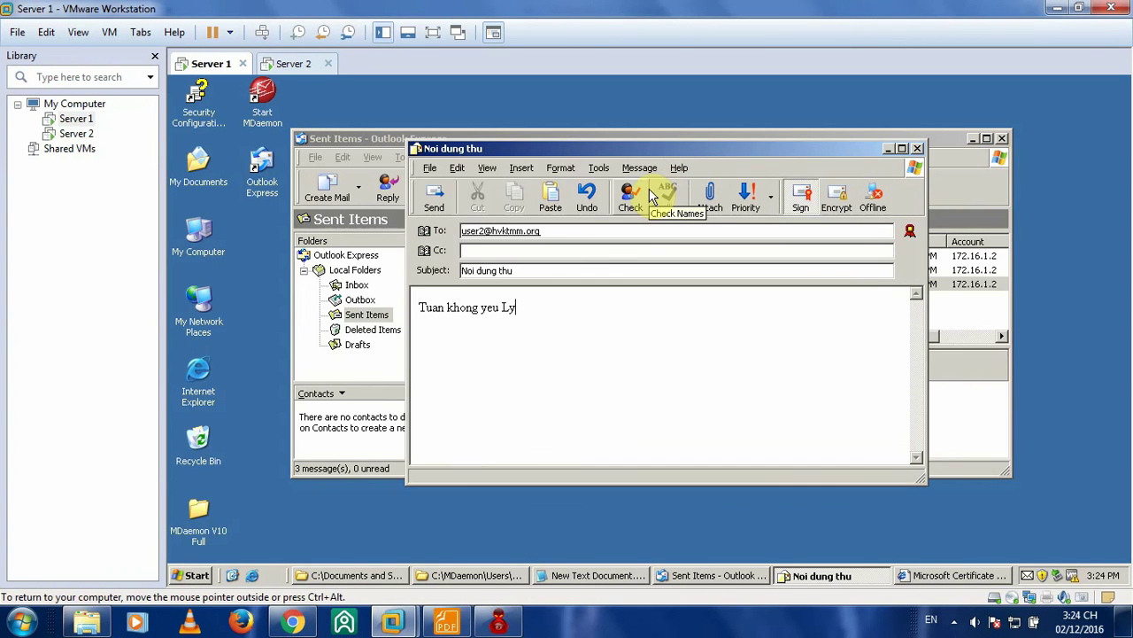
left_click(566, 306)
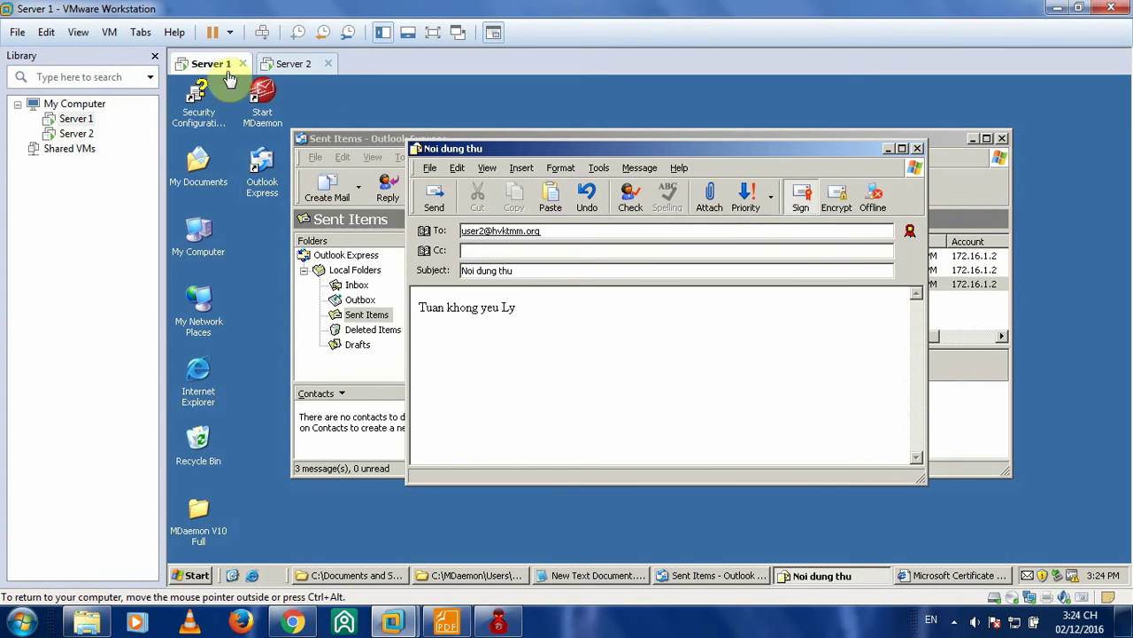
- Glance at Server 2's inbox, then return to the Server 1 message
left_click(294, 64)
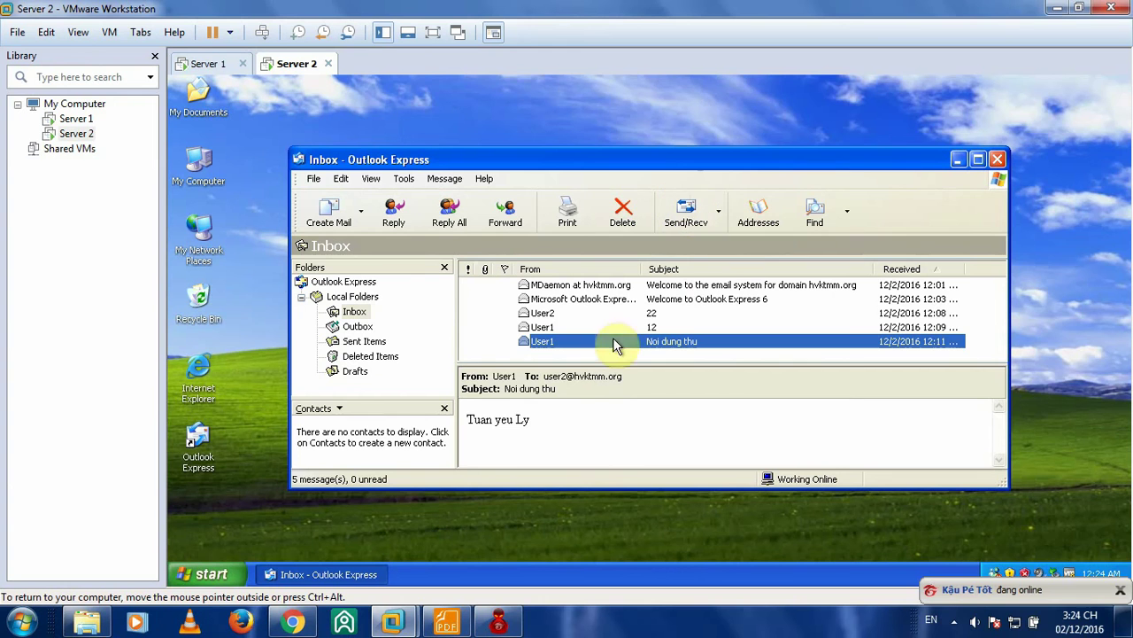
left_click(201, 64)
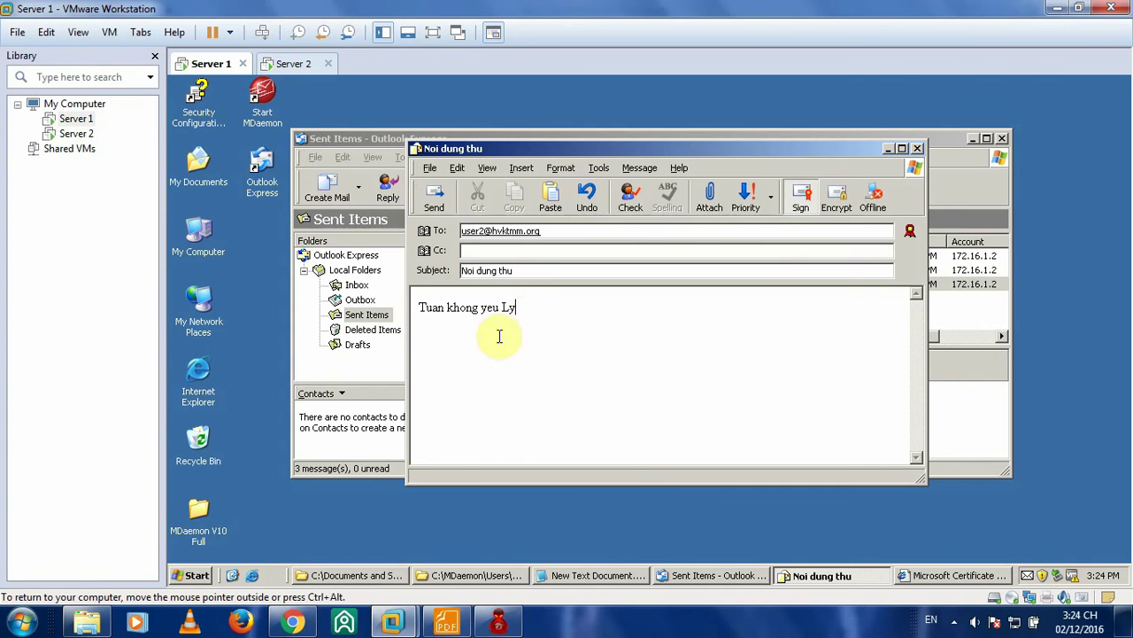
left_click_drag(536, 153, 538, 140)
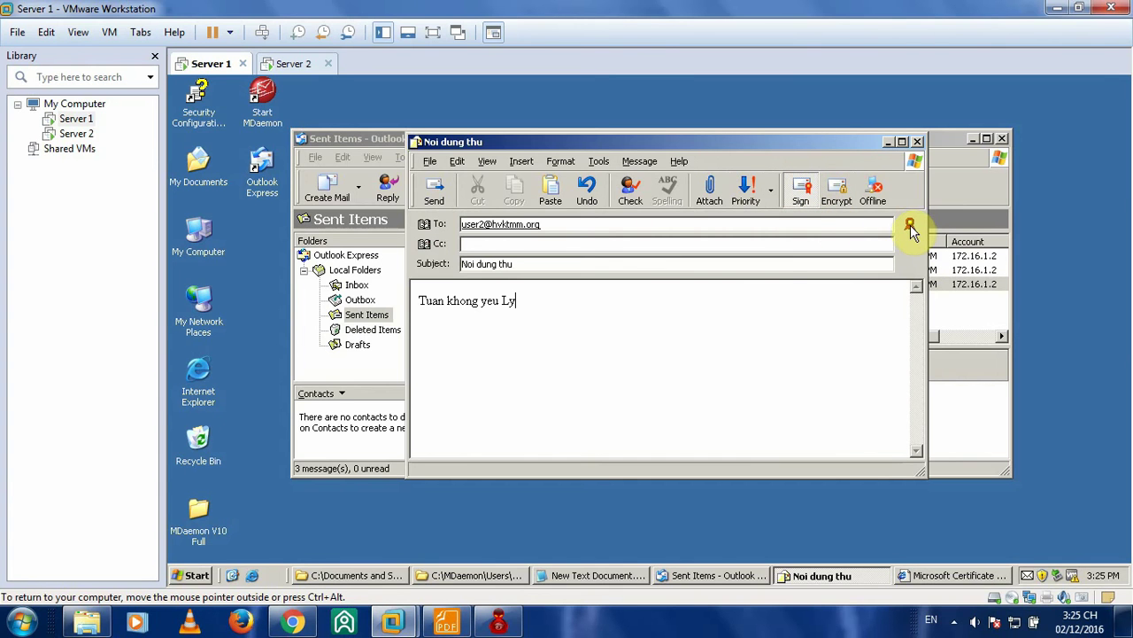
- Send the signed Noi dung thu message and open its copy in Sent Items
left_click(433, 193)
left_click(549, 298)
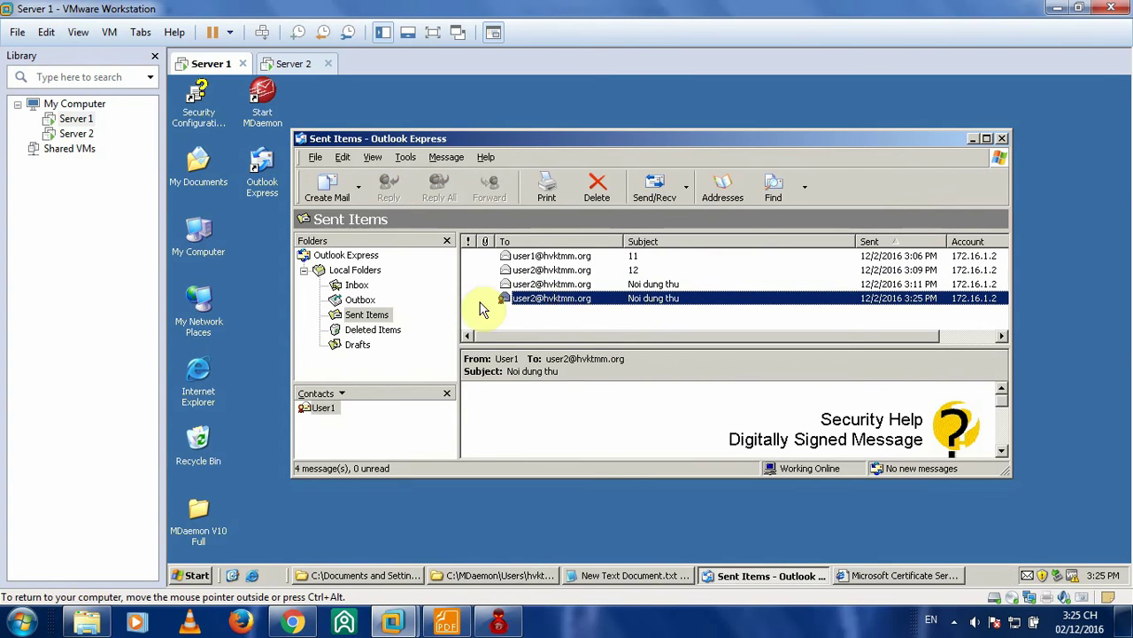
double_click(573, 303)
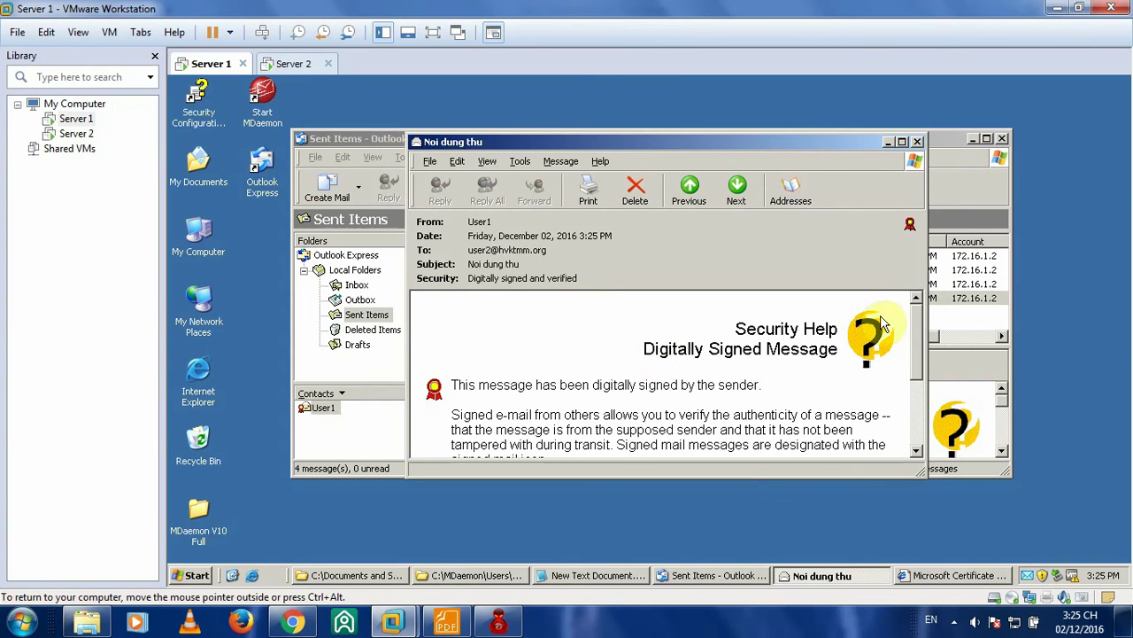
- Disable the signed-message help screen and continue to the message body
left_click(918, 326)
left_click(918, 386)
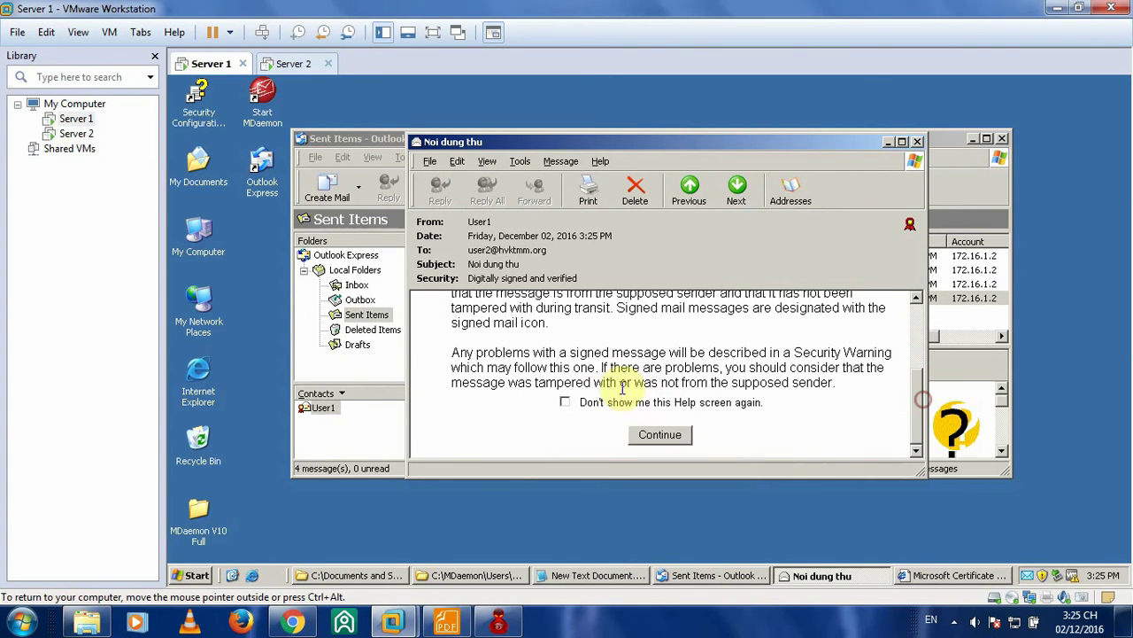
left_click(566, 397)
left_click(657, 433)
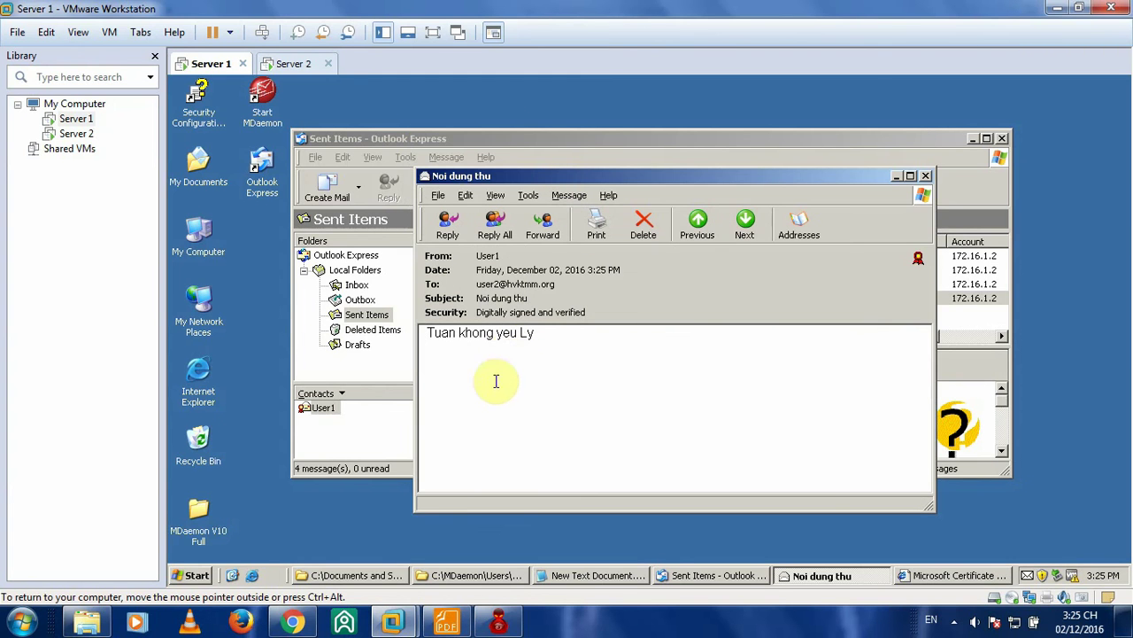
- Scroll the lab guide to the page 26 step on tampering with User2's signed mail
left_click(447, 623)
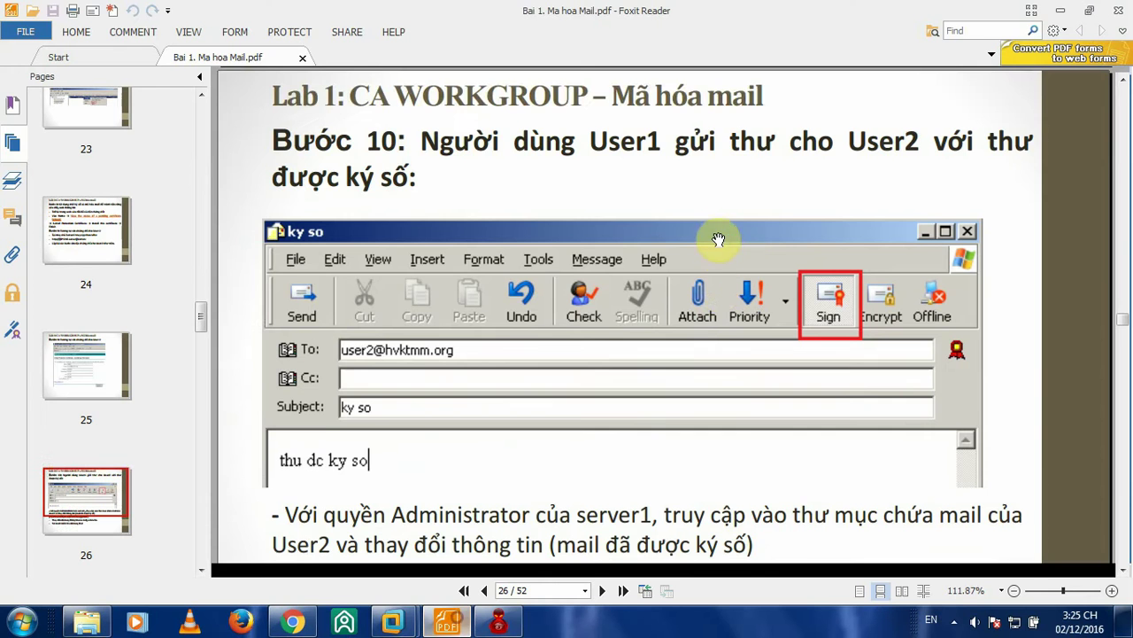
scroll(719, 237, "down", 3)
scroll(619, 229, "down", 3)
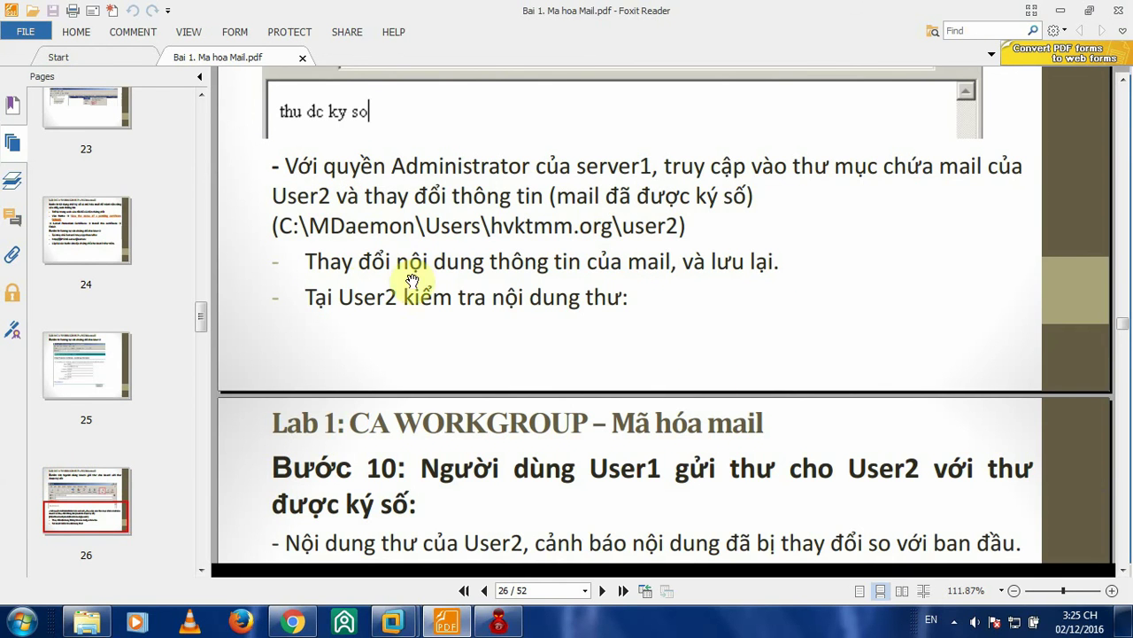
scroll(489, 274, "up", 4)
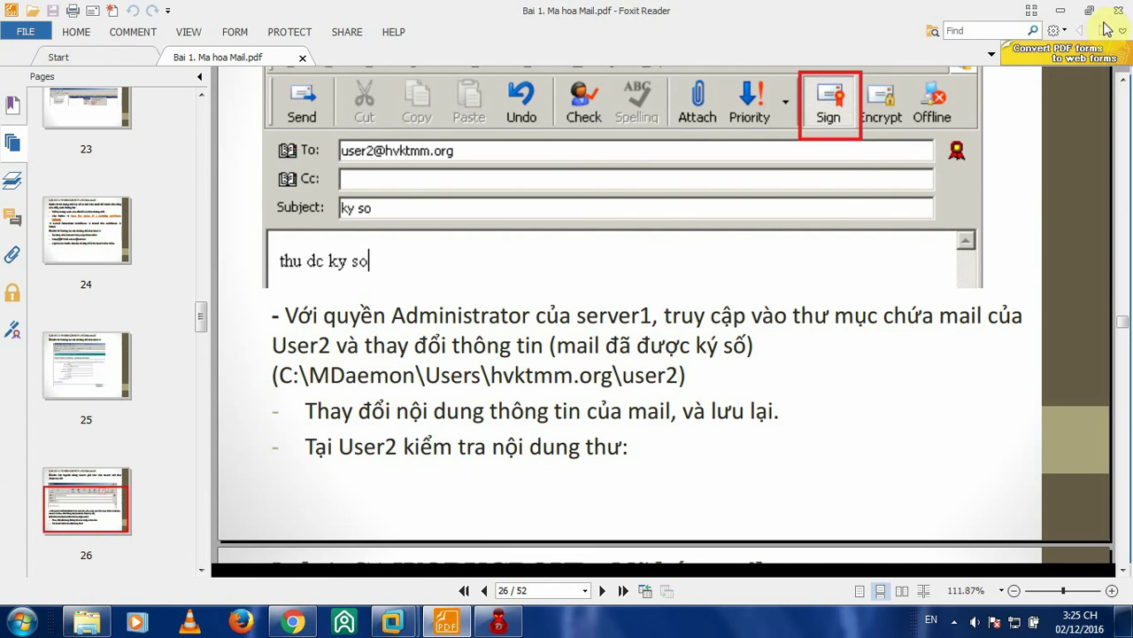
- Close the old MDaemon window and browse to C:\MDaemon\Users\hvktmm.org\user2
mouse_move(407, 626)
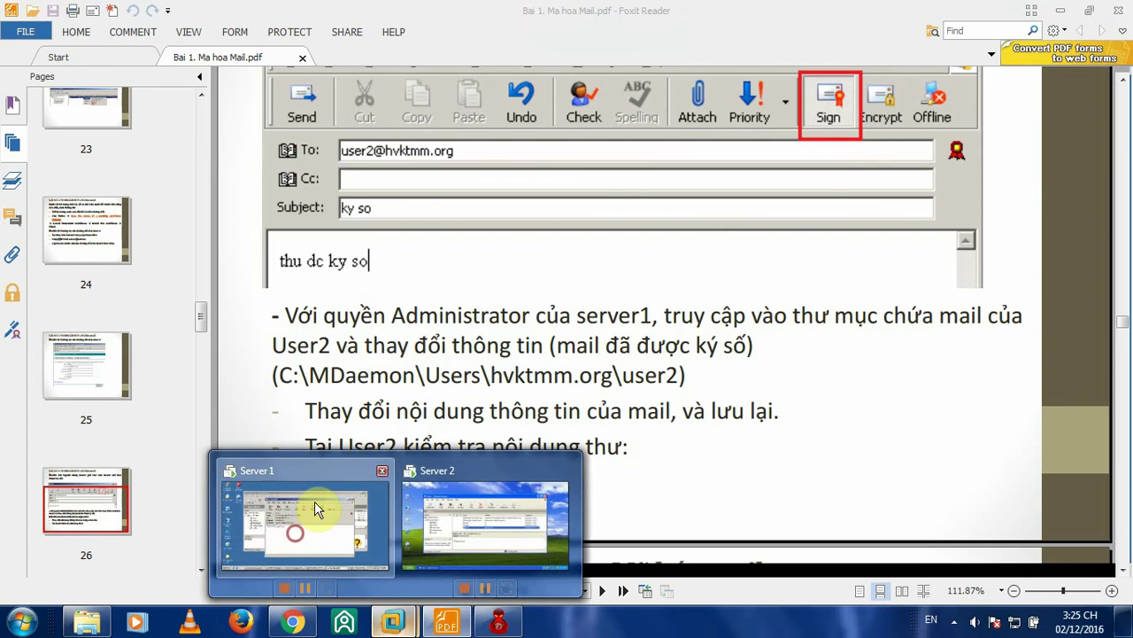
left_click(314, 501)
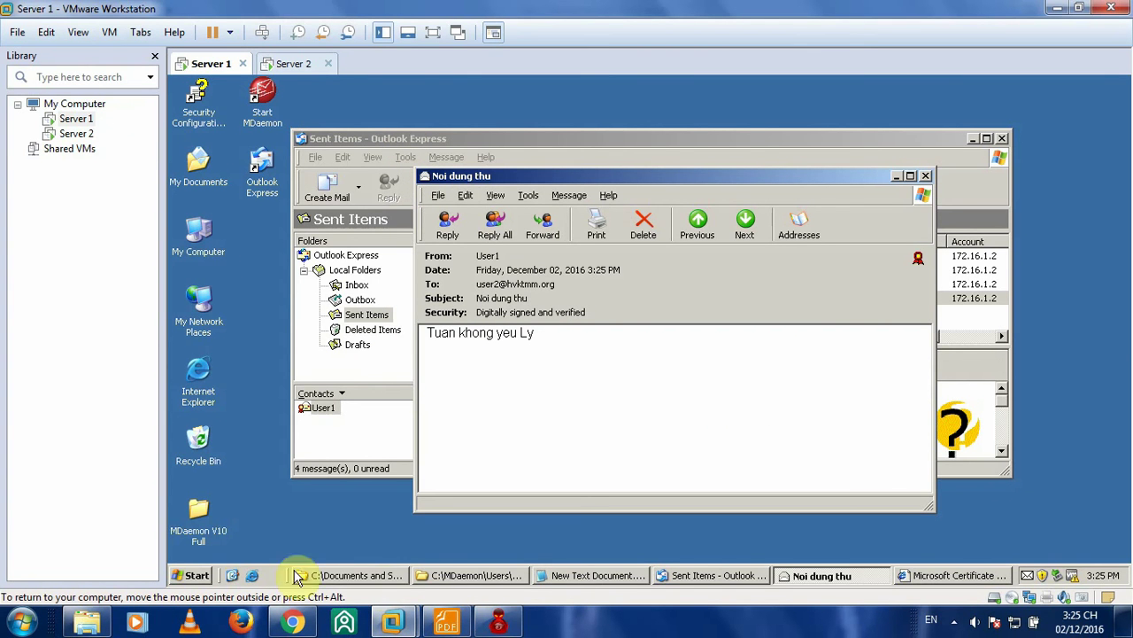
right_click(469, 577)
left_click(494, 558)
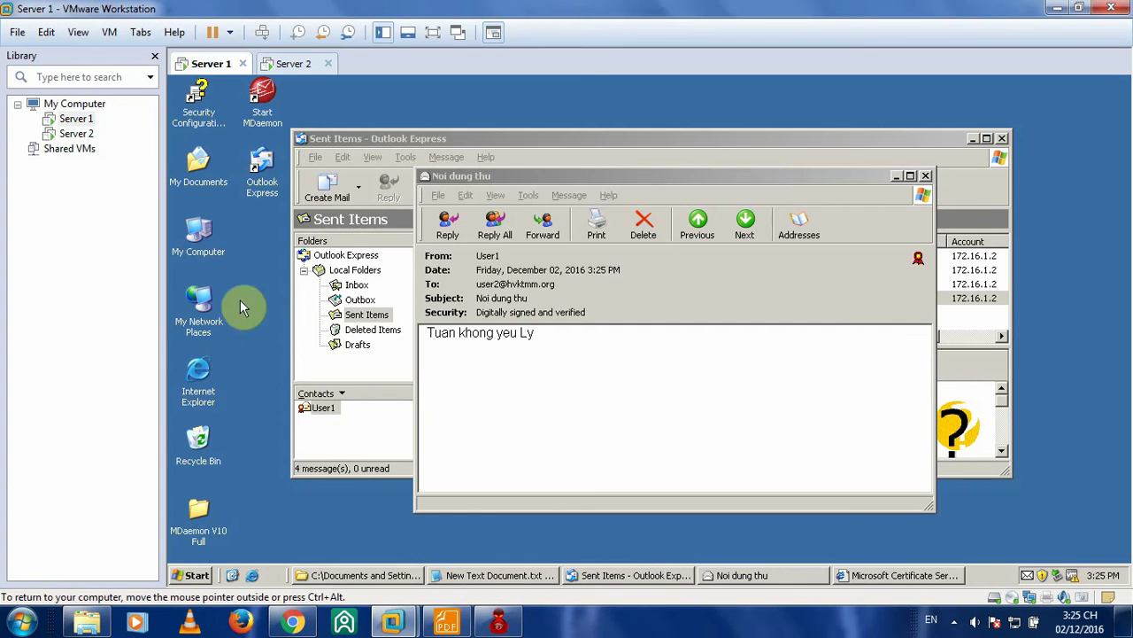
double_click(200, 232)
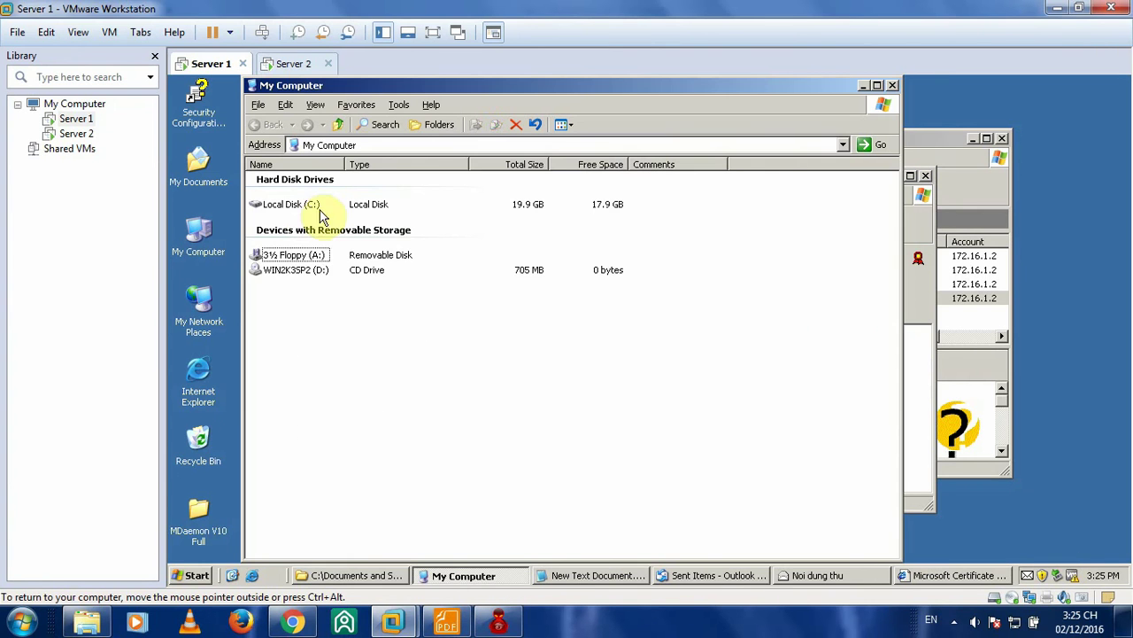
left_click(294, 206)
double_click(297, 210)
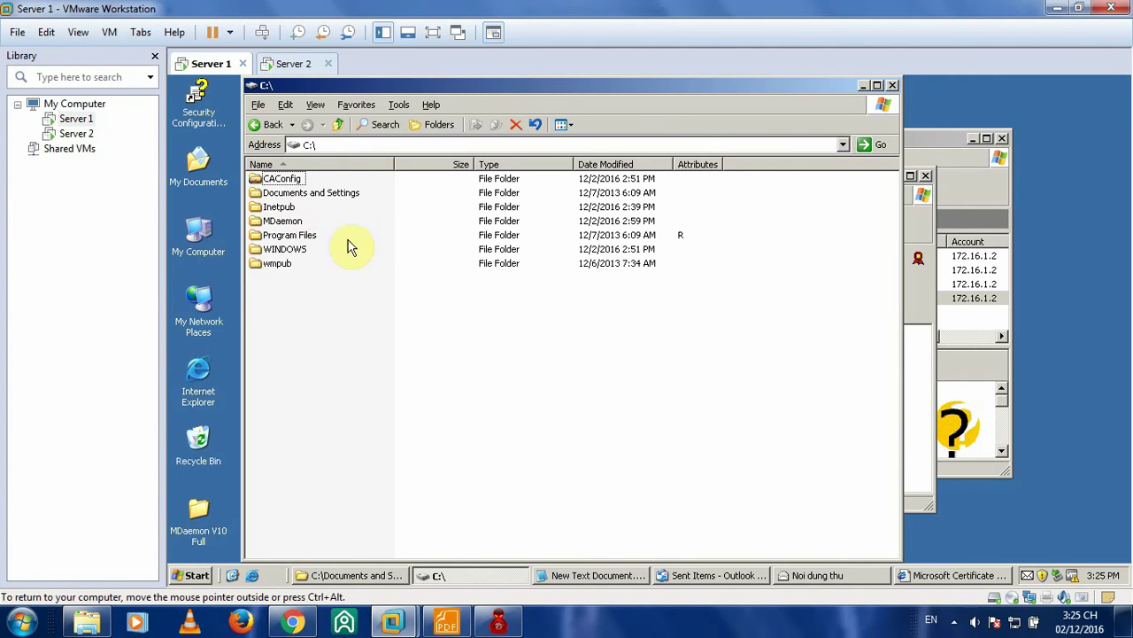
double_click(283, 222)
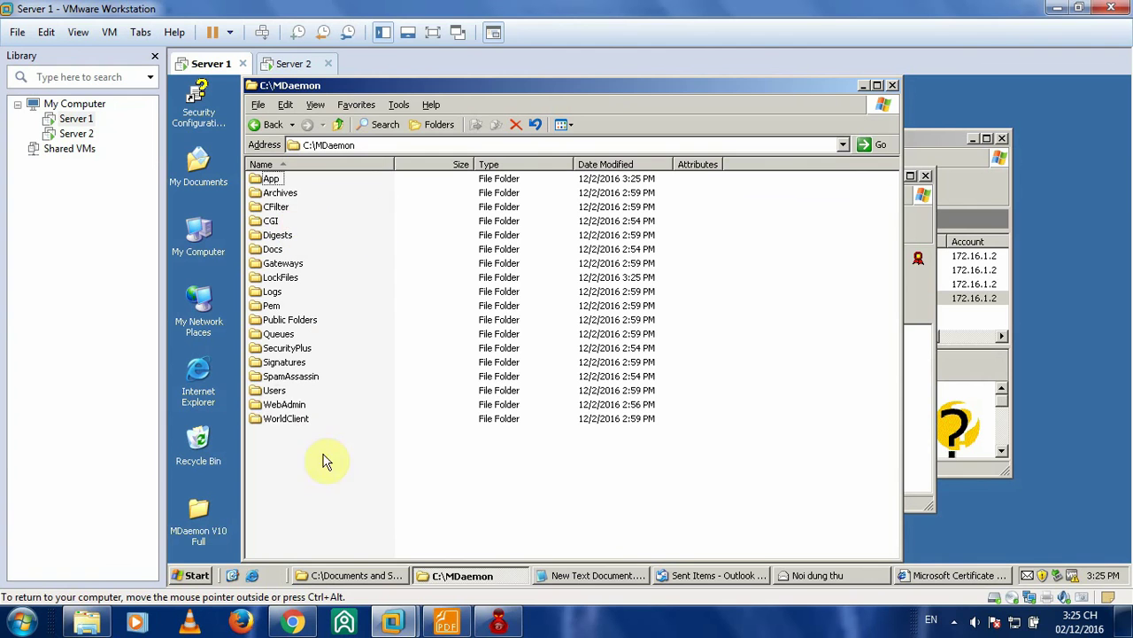
double_click(273, 391)
double_click(297, 181)
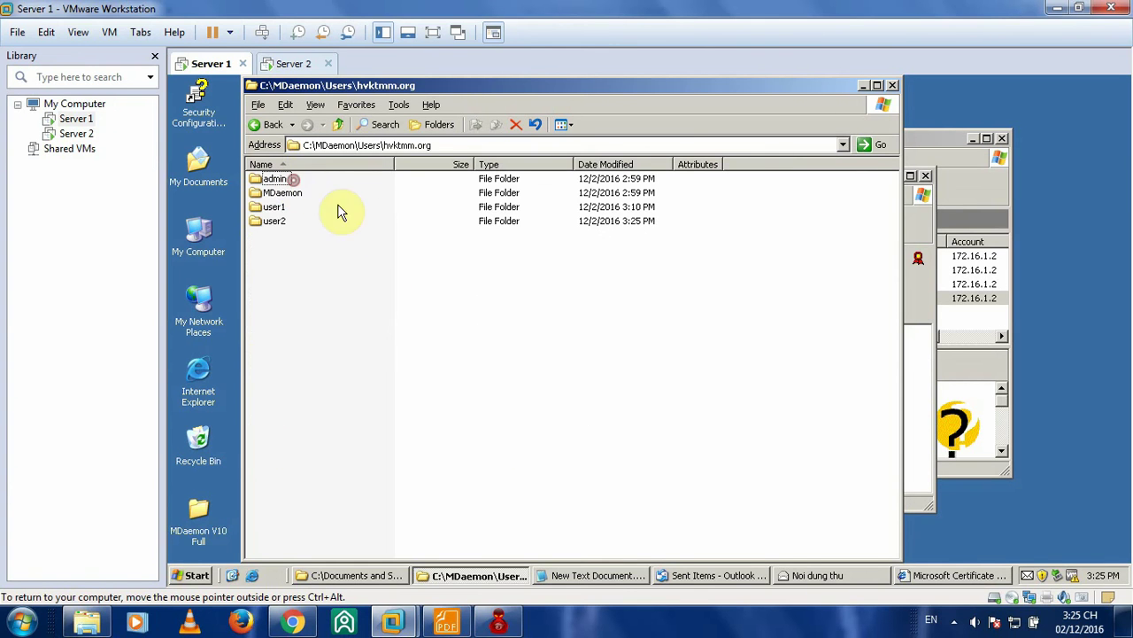
double_click(275, 220)
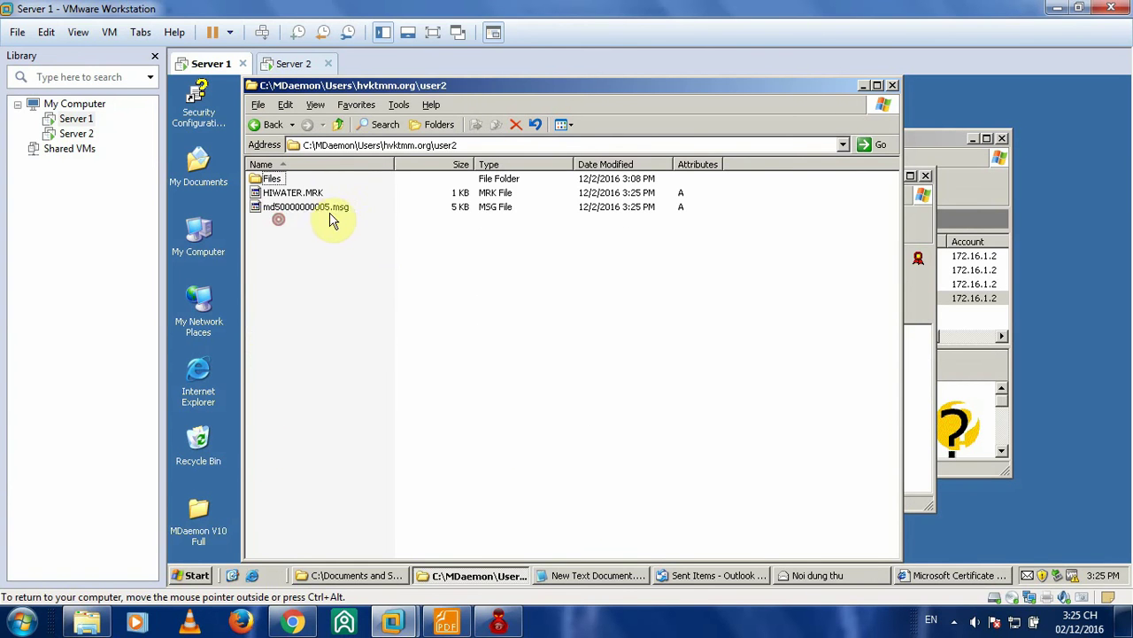
- Open md50000000005.msg in Notepad via Open With
left_click(326, 216)
right_click(314, 207)
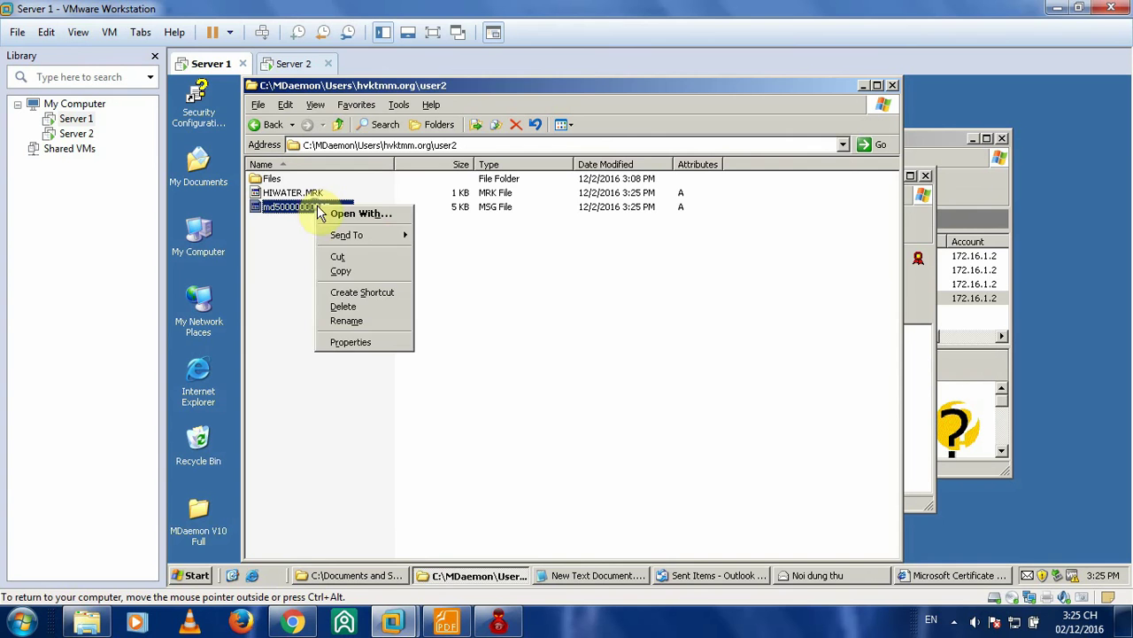
left_click(366, 217)
left_click(571, 368)
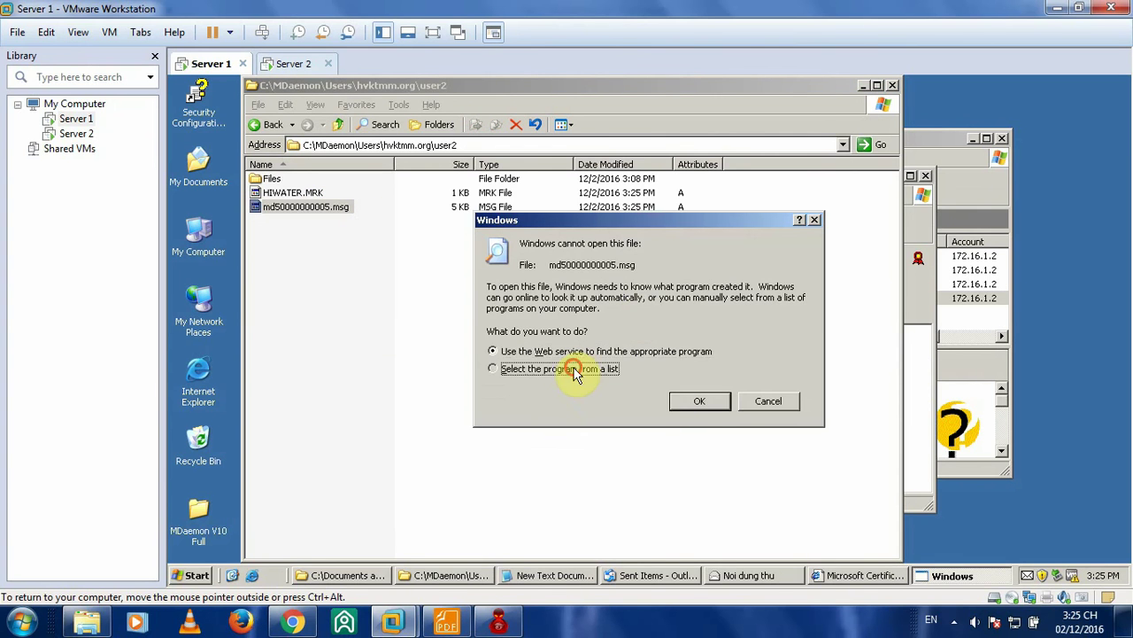
left_click(699, 406)
double_click(561, 234)
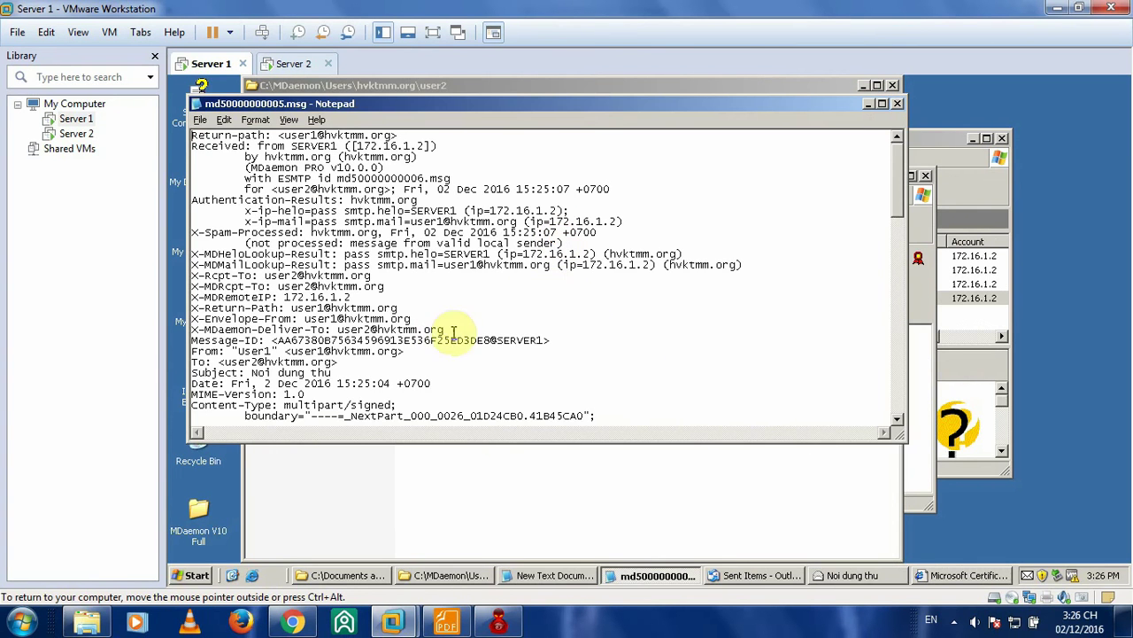
- Change the message body in Notepad to 'Tuan khong Ly', comparing with Outlook's copy
scroll(438, 289, "down", 2)
scroll(438, 289, "down", 1)
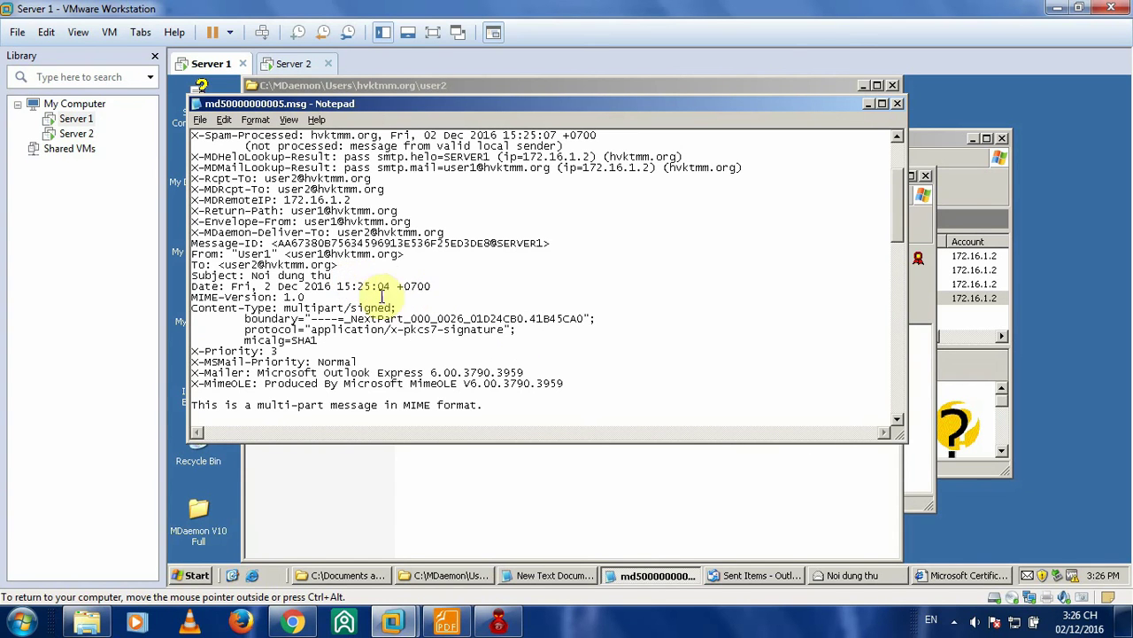
left_click_drag(338, 286, 375, 286)
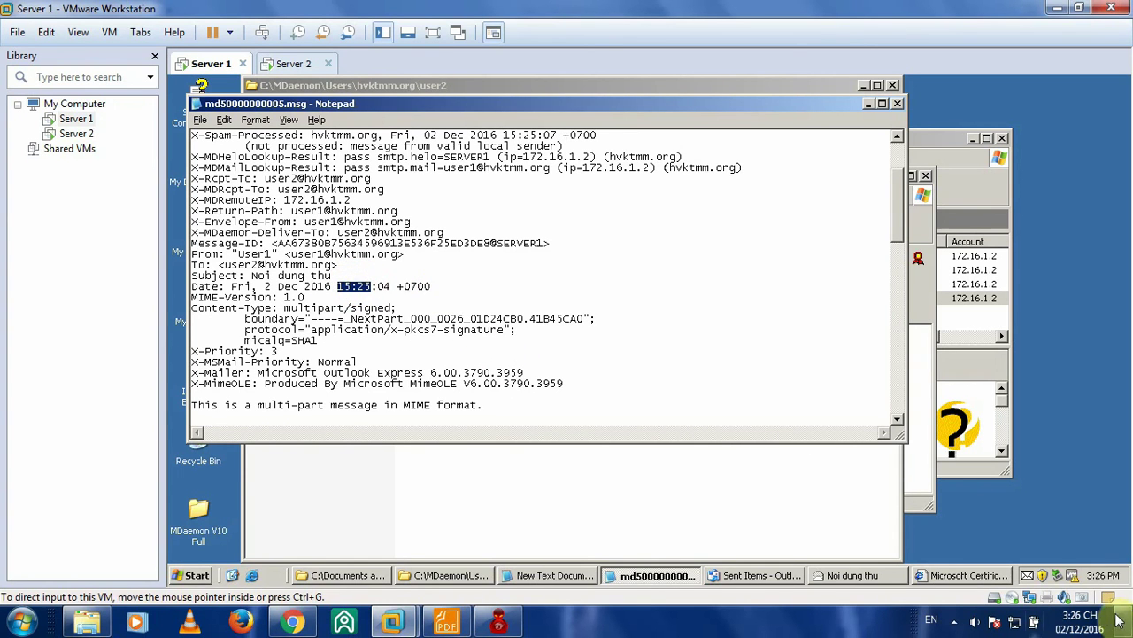
scroll(328, 256, "down", 7)
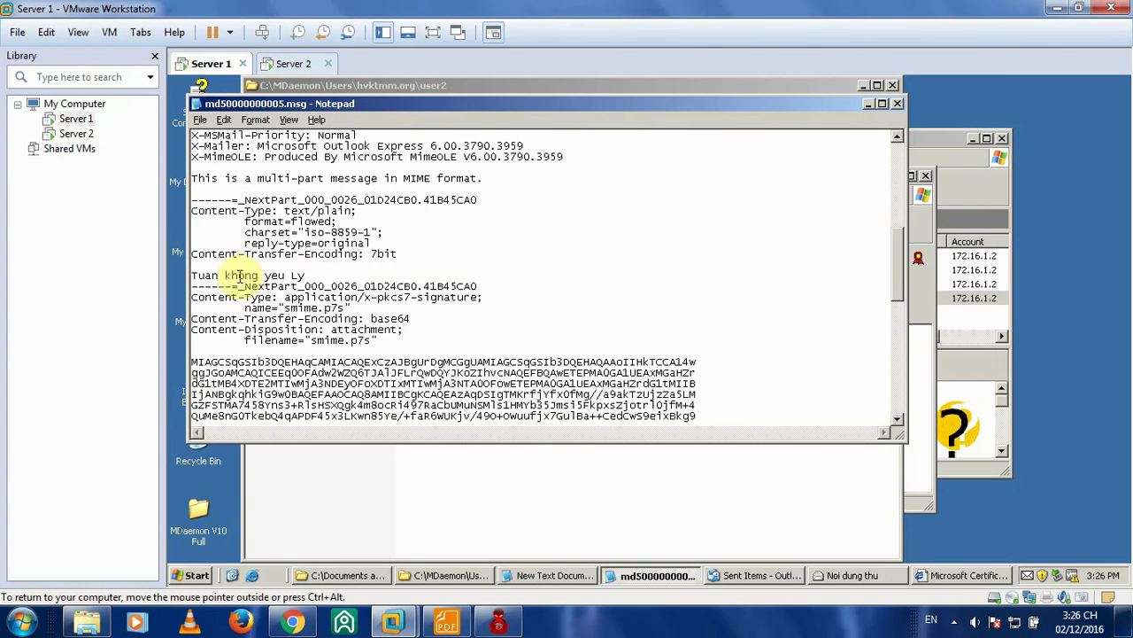
scroll(266, 292, "up", 1)
scroll(324, 319, "up", 1)
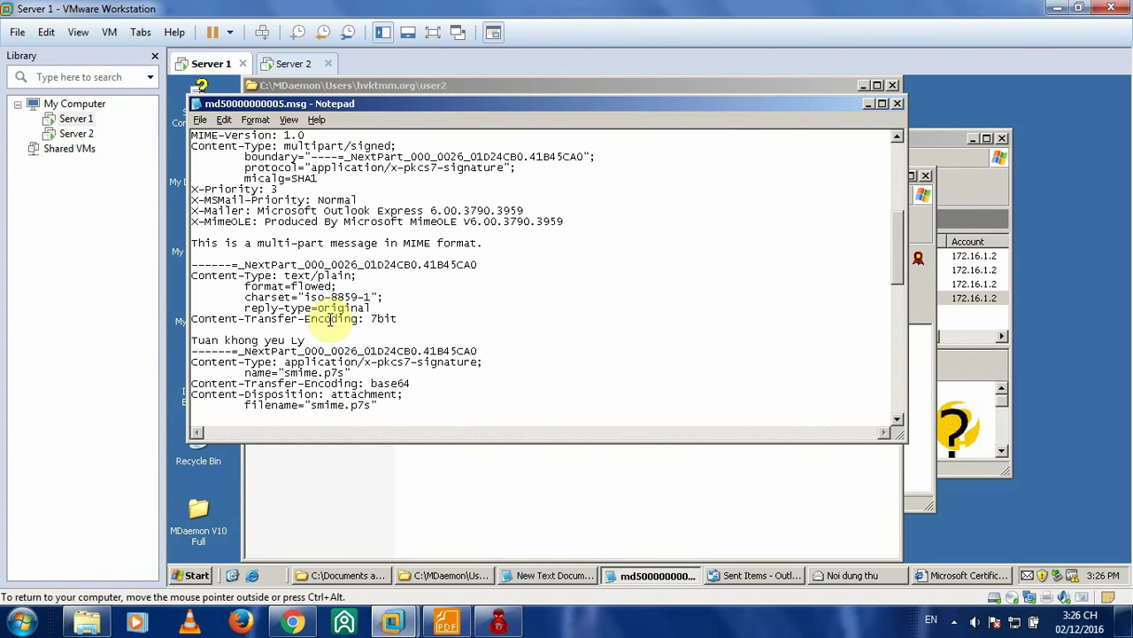
scroll(325, 307, "down", 1)
scroll(390, 310, "up", 1)
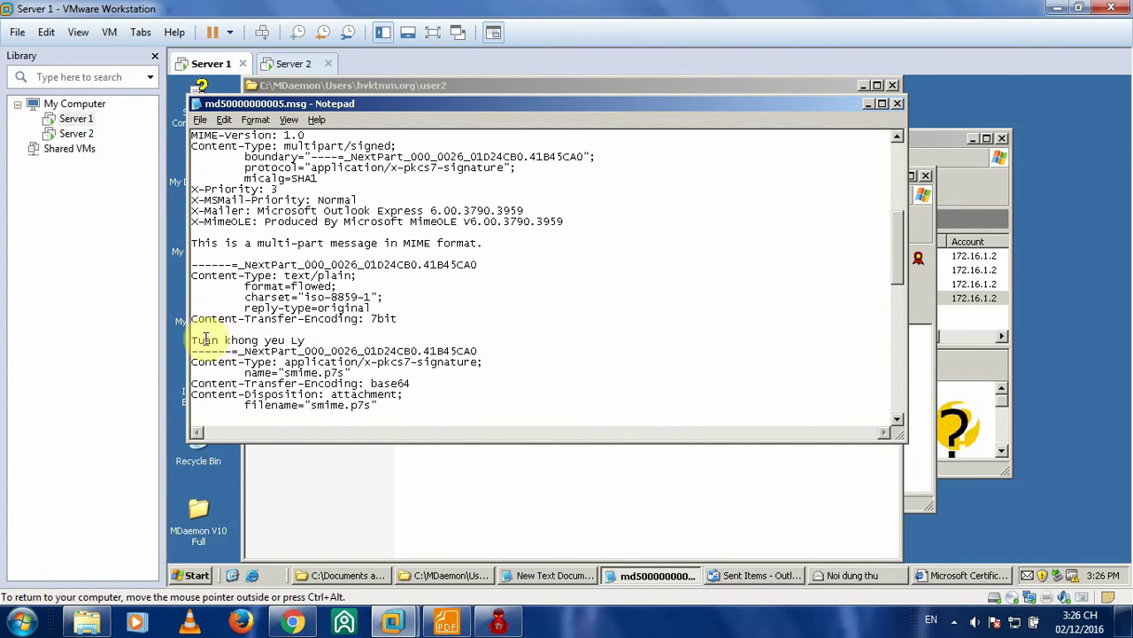
left_click_drag(310, 340, 191, 341)
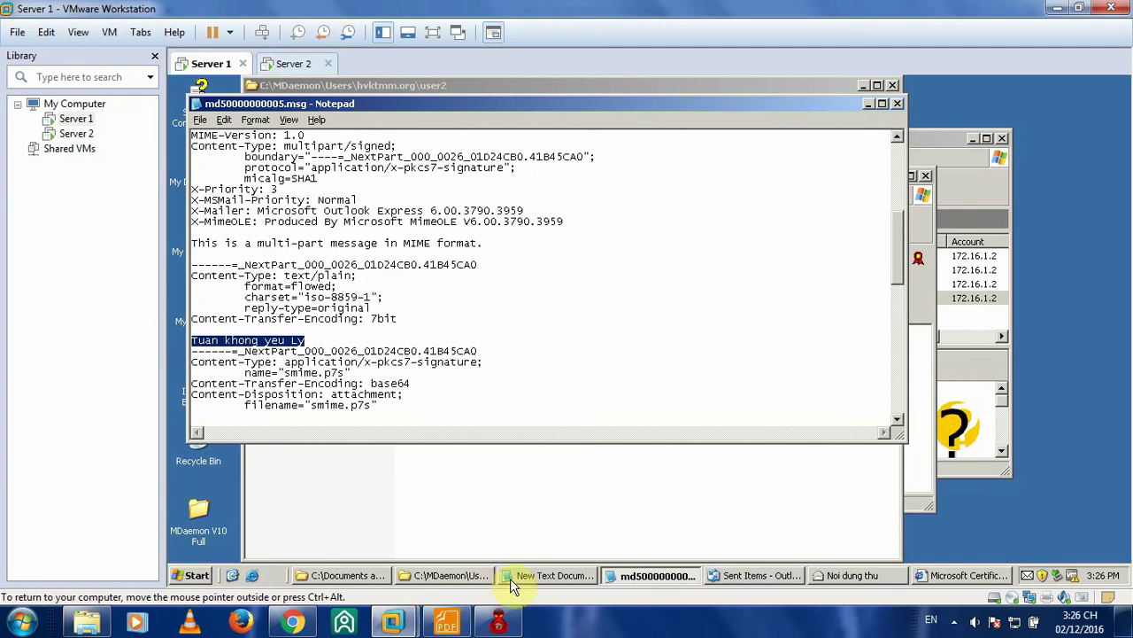
left_click(845, 575)
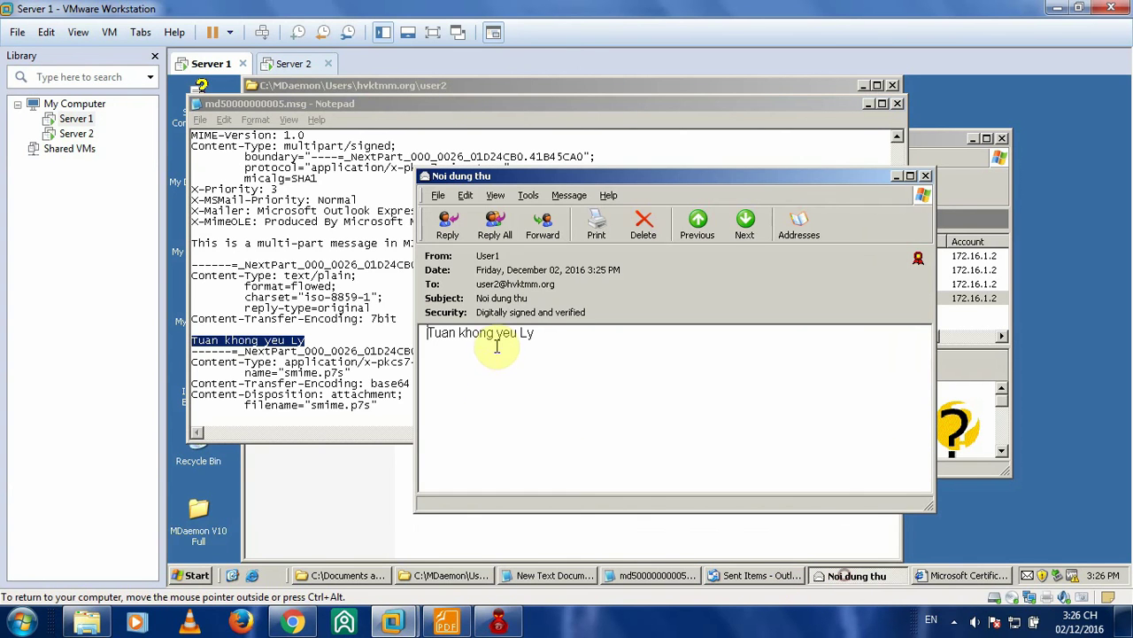
left_click(314, 339)
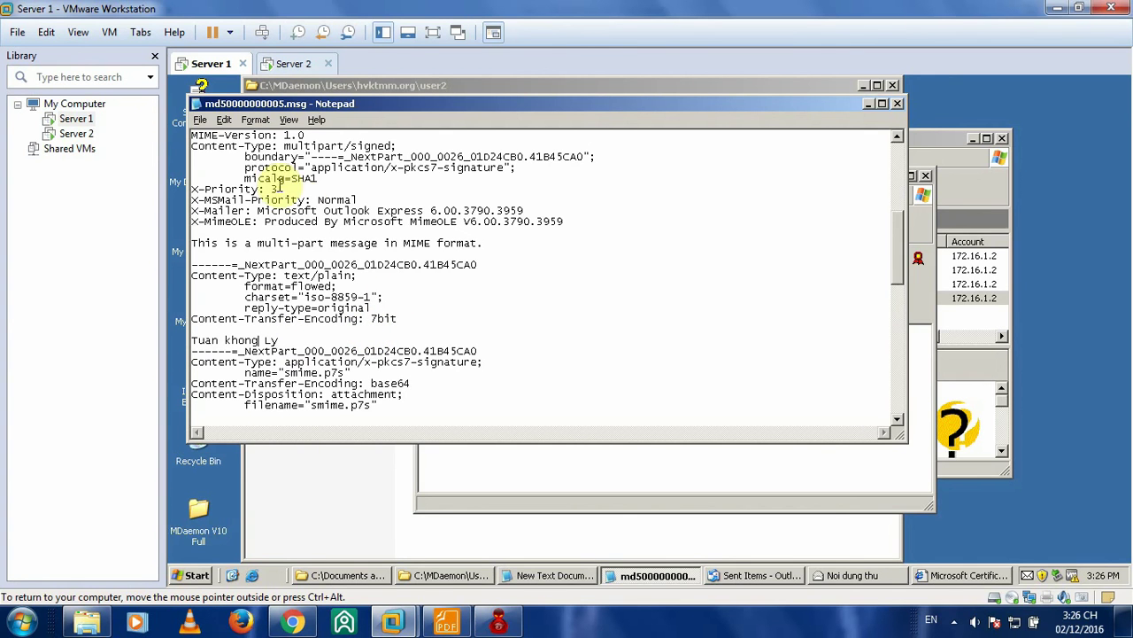
- Save md50000000005.msg and close Notepad
left_click(200, 120)
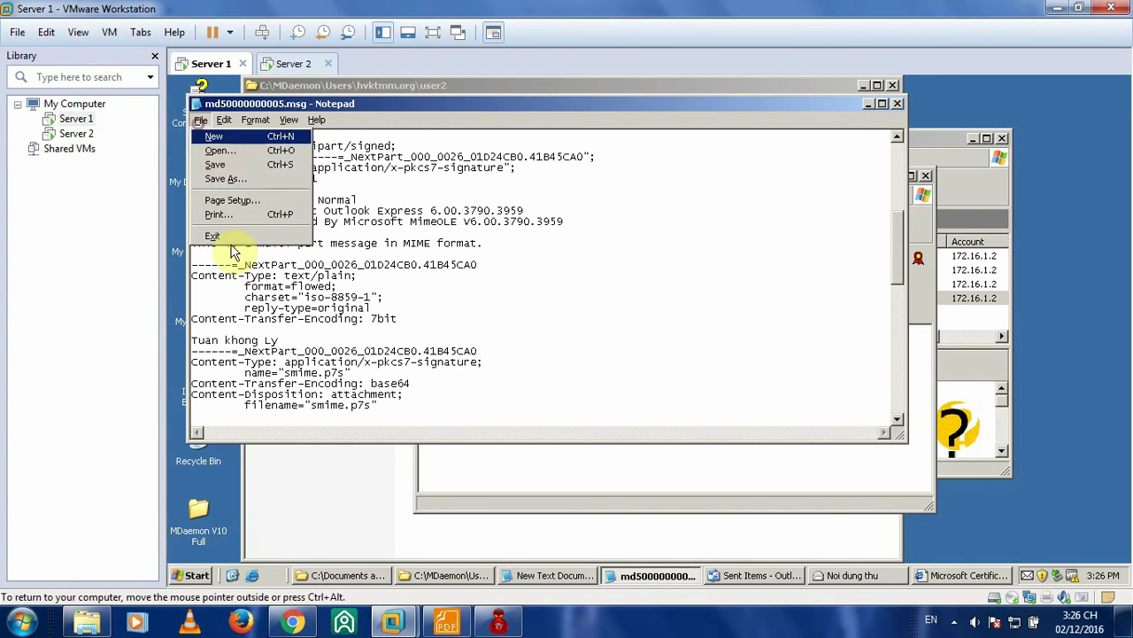
left_click(229, 165)
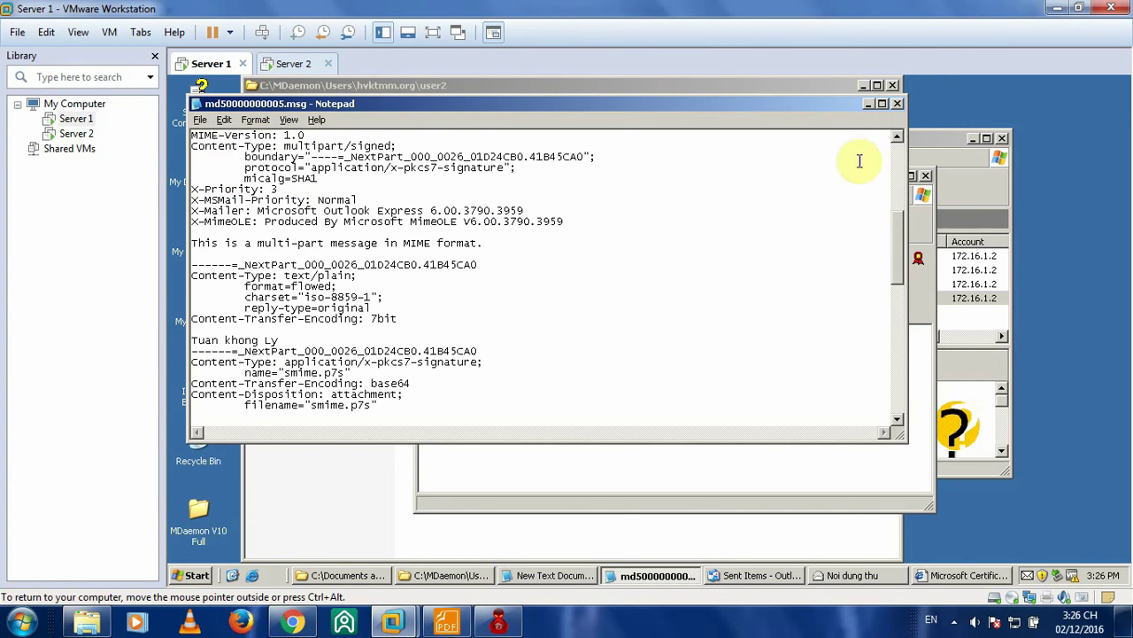
left_click(897, 106)
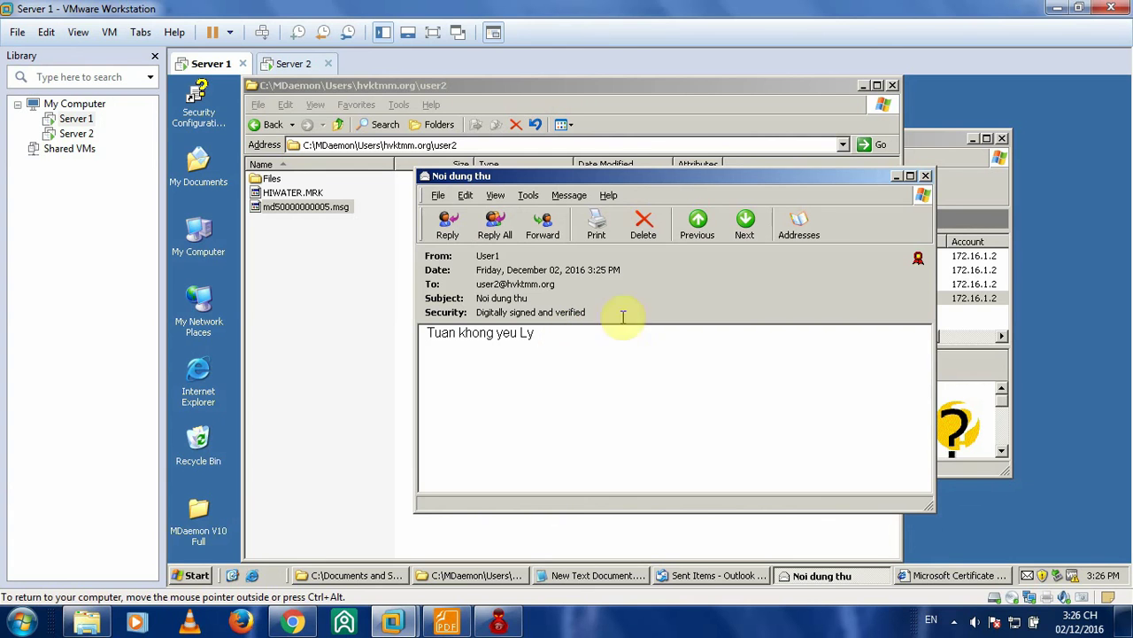
- Close the signed message and clear Explorer and Outlook Express from Server 1's desktop
left_click(925, 176)
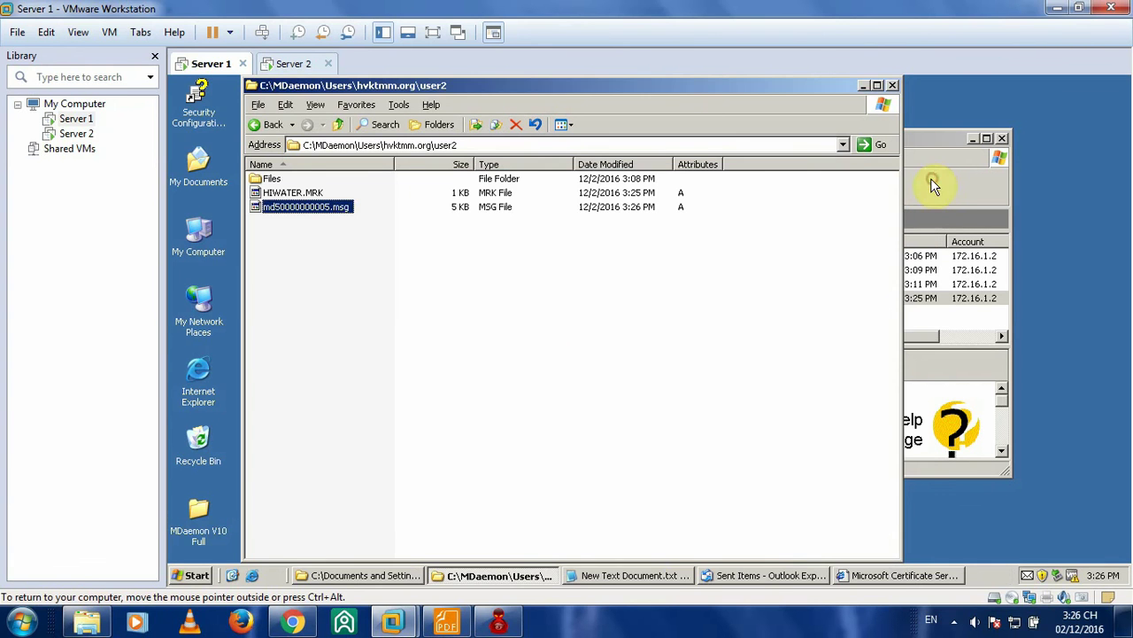
left_click(864, 86)
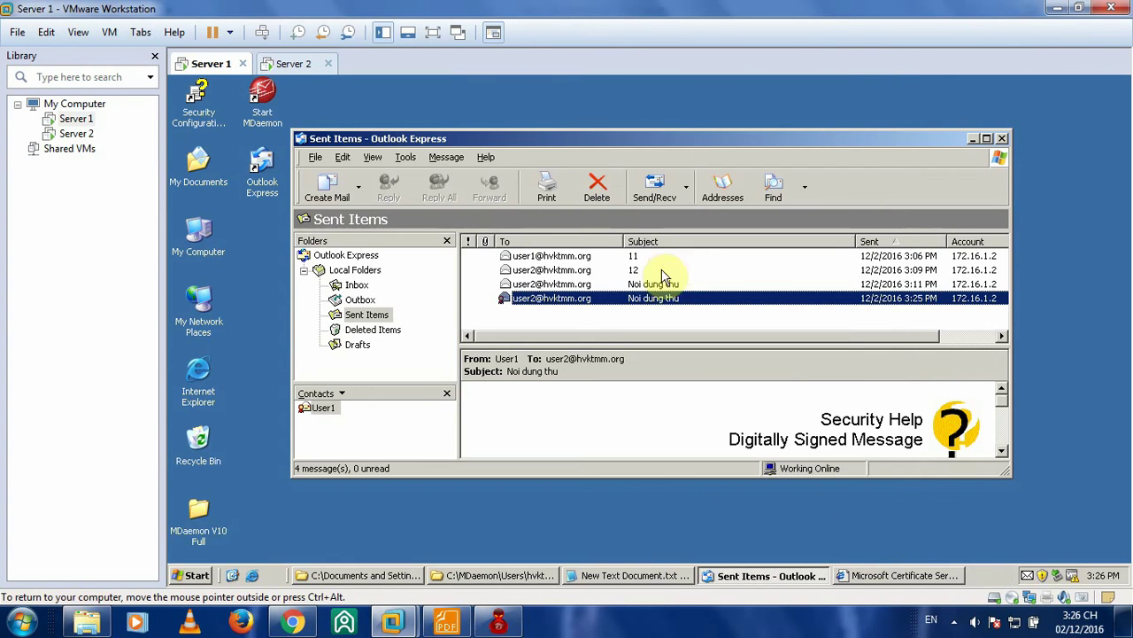
left_click(971, 140)
- On Server 2, fetch new mail and select the arrived Noi dung thu message
left_click(317, 64)
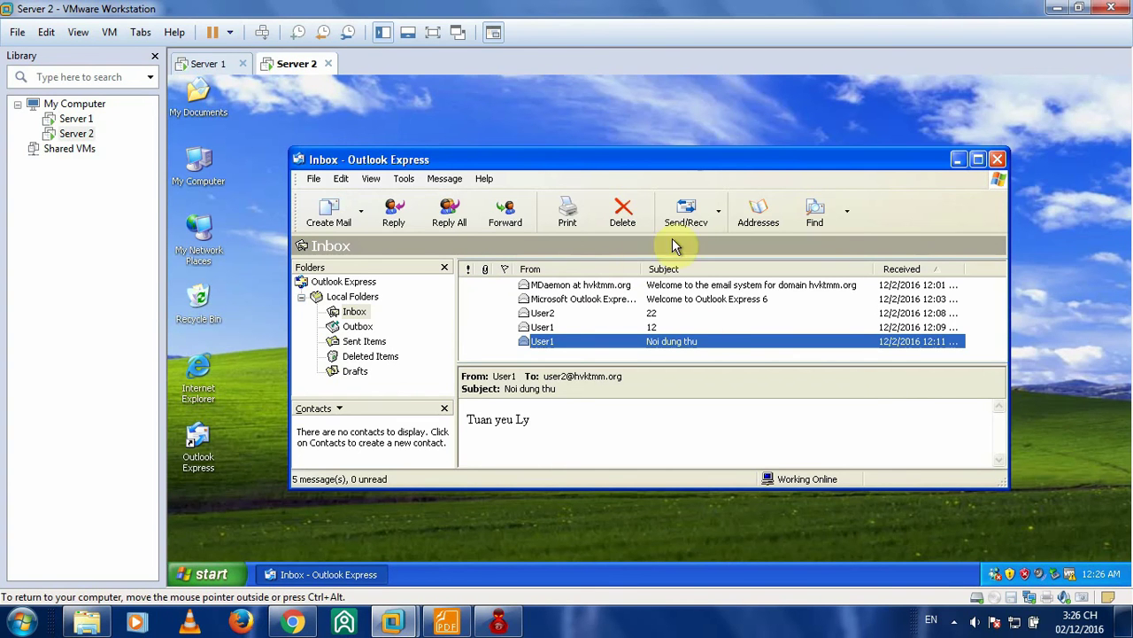
left_click(688, 217)
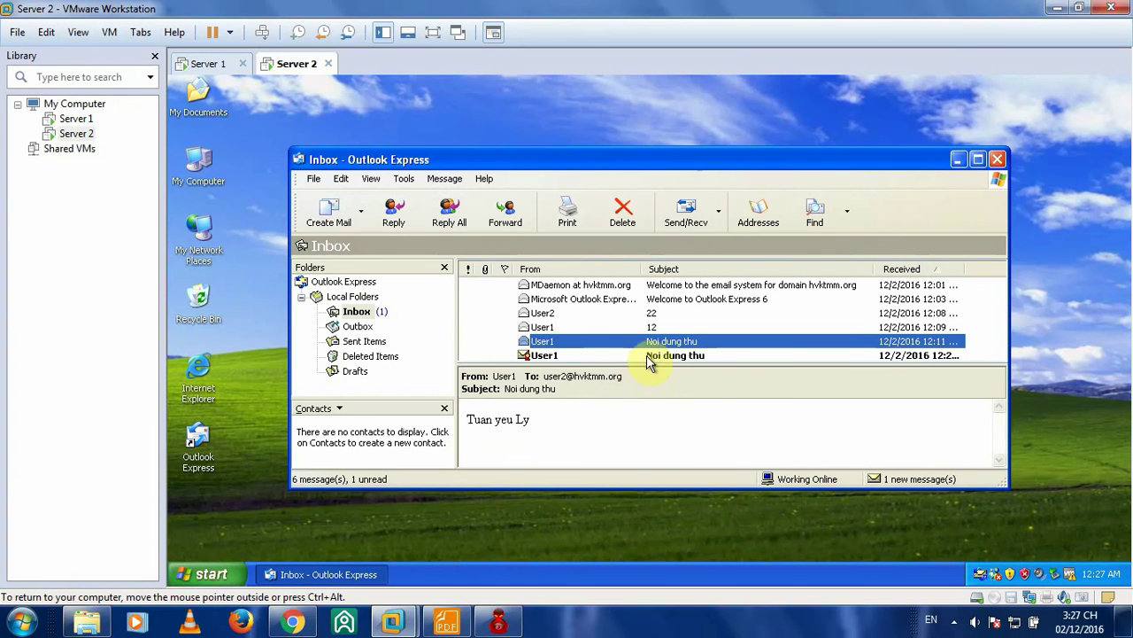
left_click(611, 355)
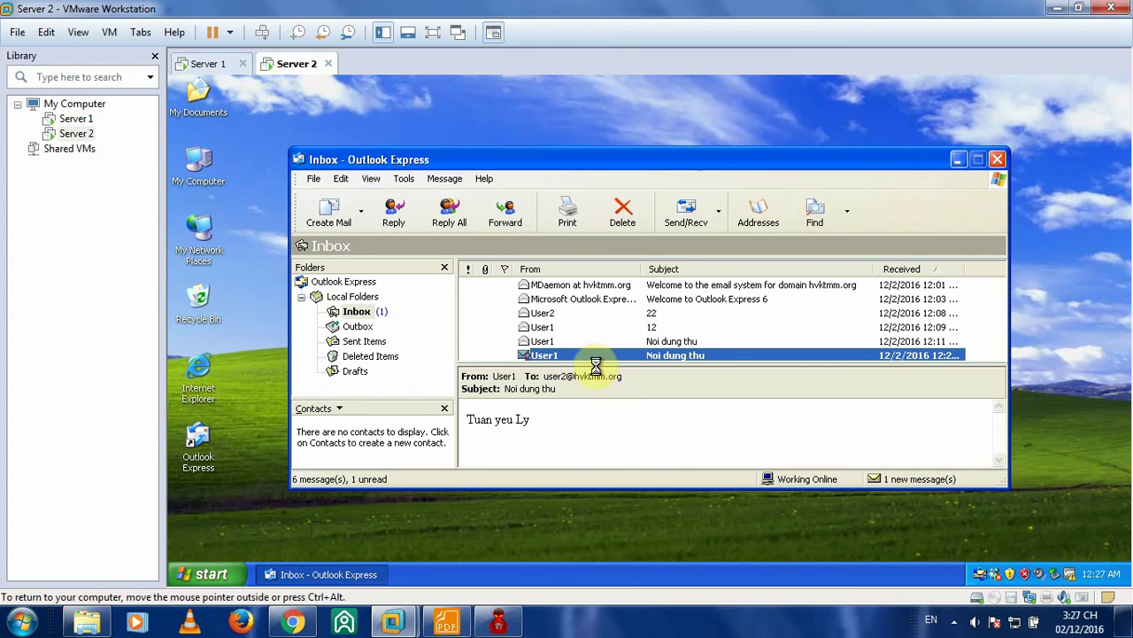
left_click(446, 622)
scroll(554, 266, "down", 2)
- Read the lab guide's page 27 security-warning example, then return to Server 2
scroll(553, 251, "down", 8)
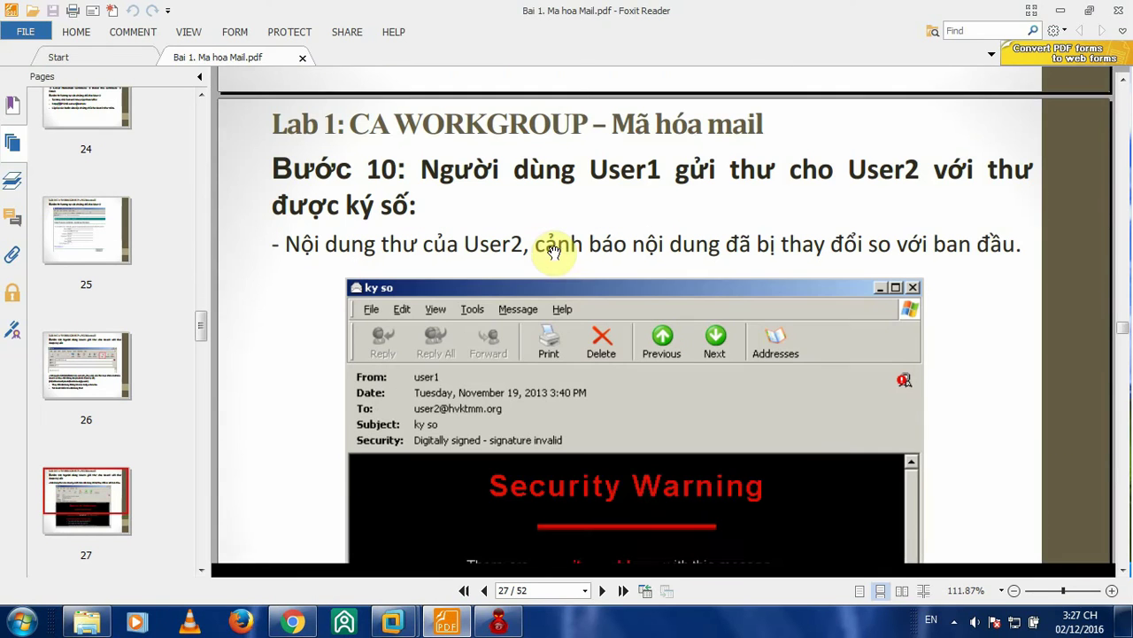
scroll(556, 246, "down", 1)
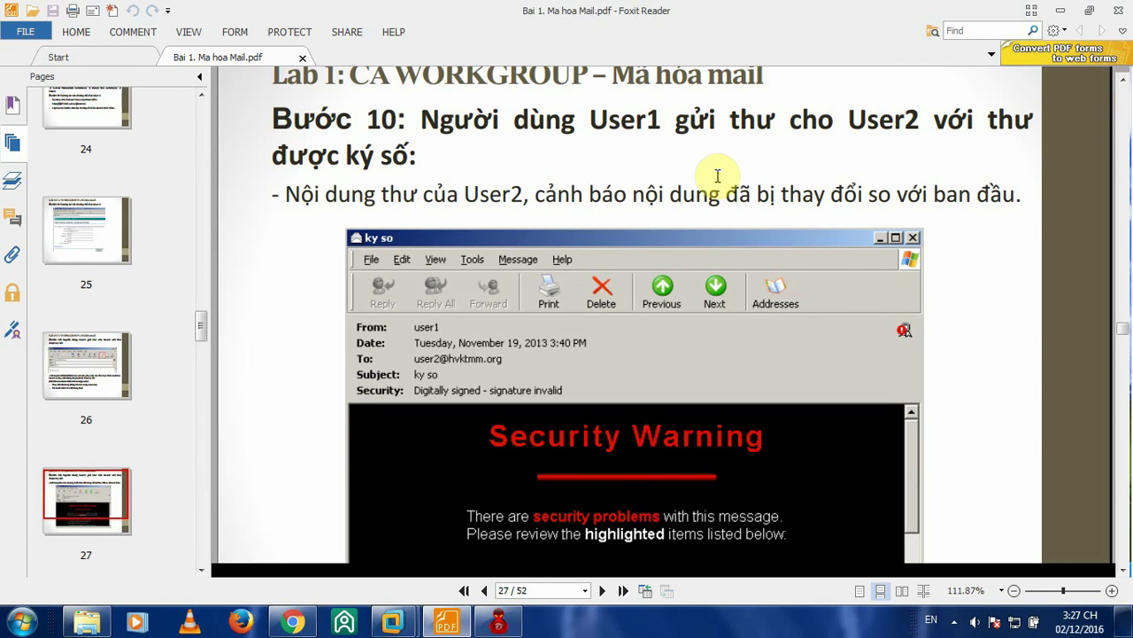
scroll(767, 197, "down", 5)
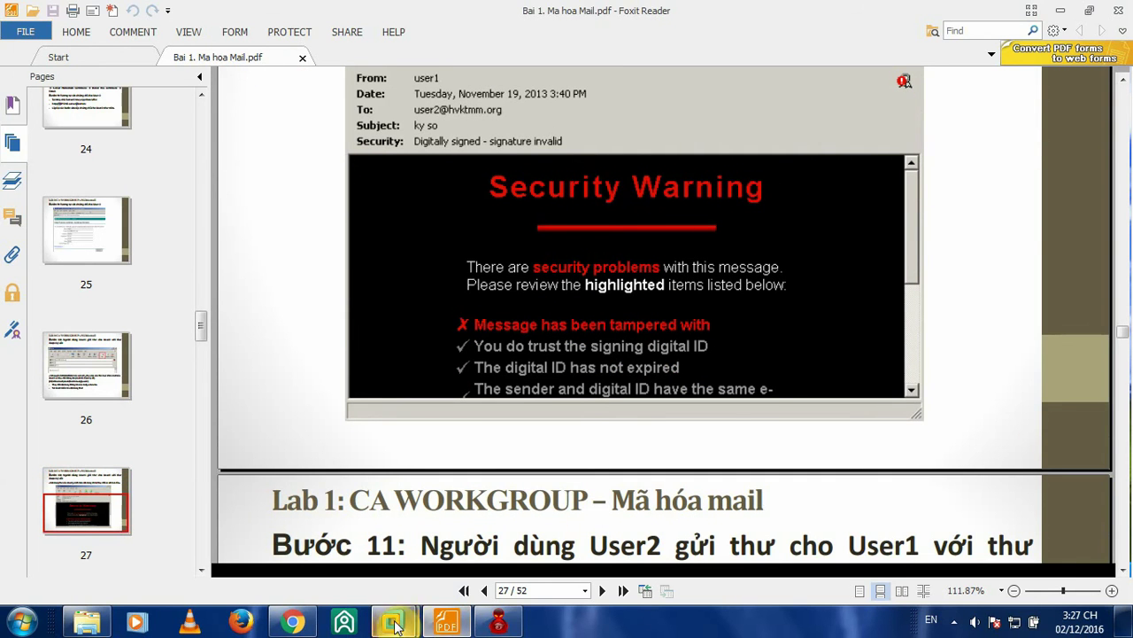
mouse_move(392, 621)
left_click(495, 497)
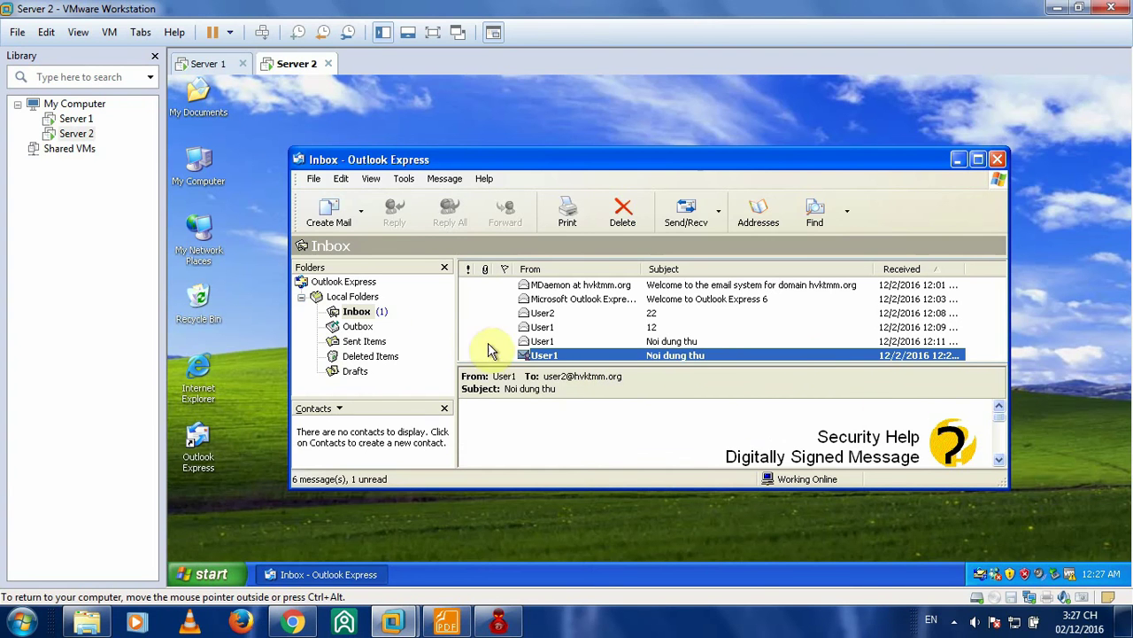
- Open the newest Noi dung thu message in Server 2's Inbox, disable its help screen and view the Security Warning
left_click(357, 310)
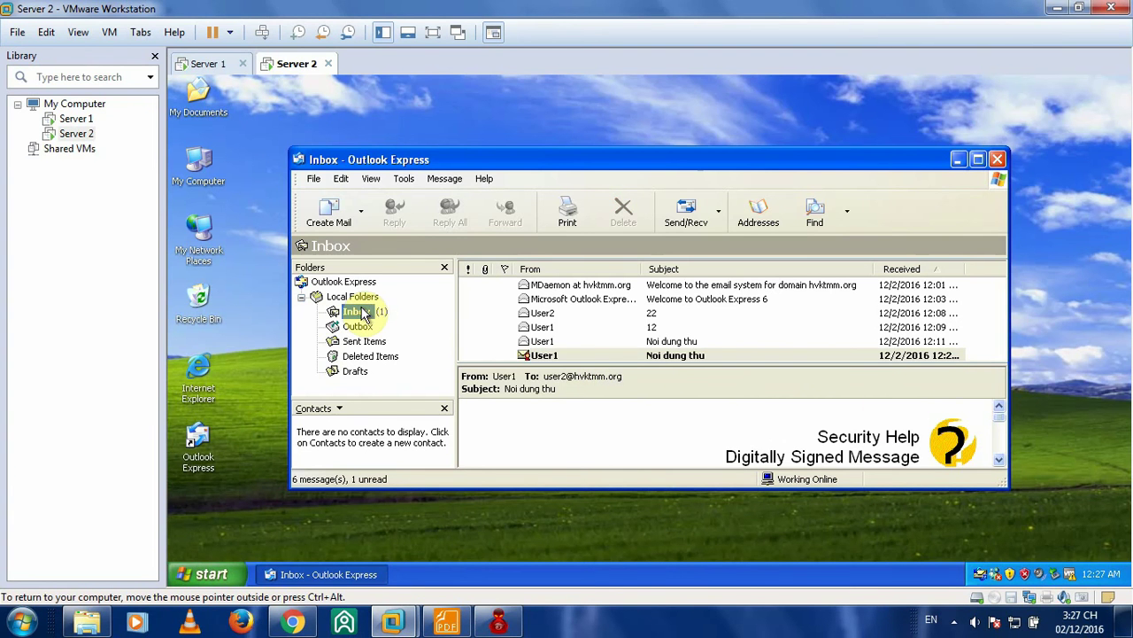
left_click(579, 355)
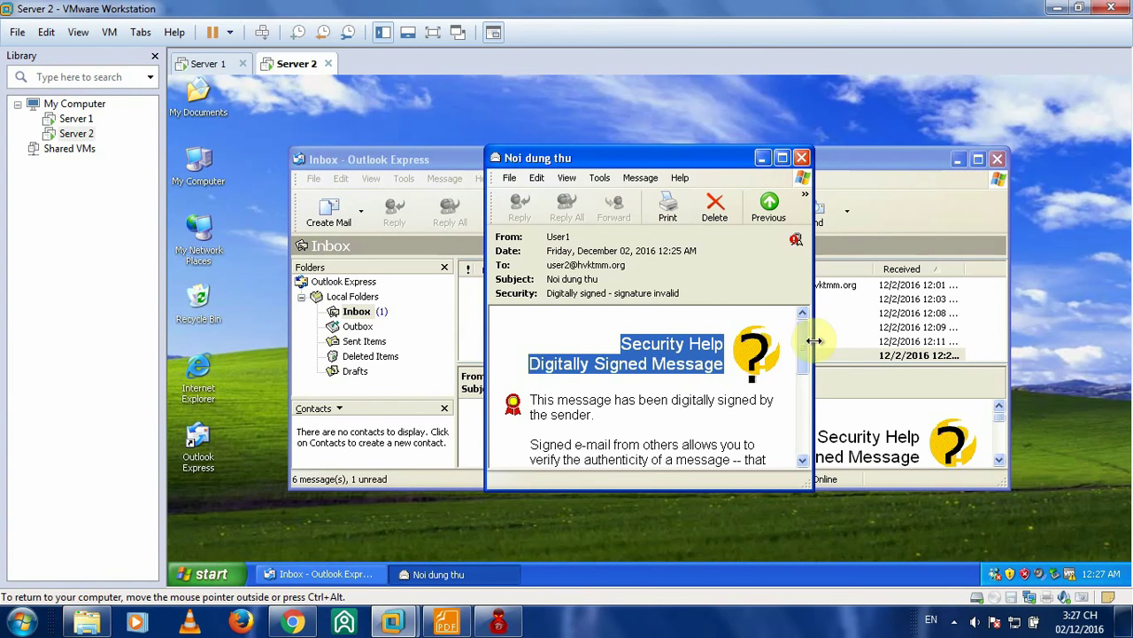
left_click_drag(805, 344, 803, 420)
left_click(546, 422)
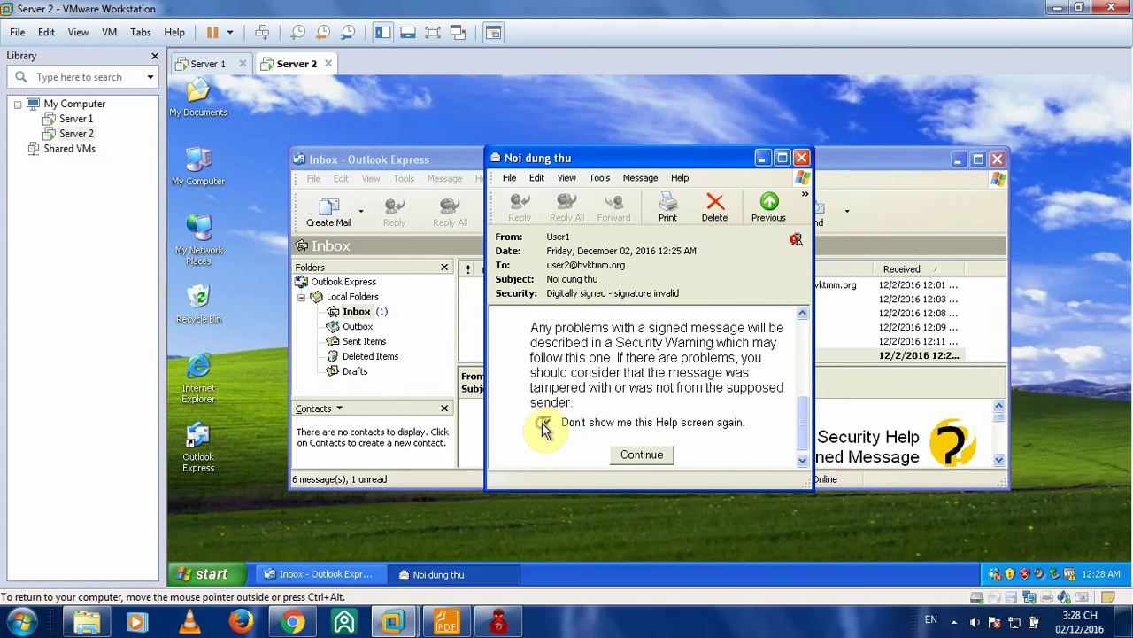
left_click(655, 454)
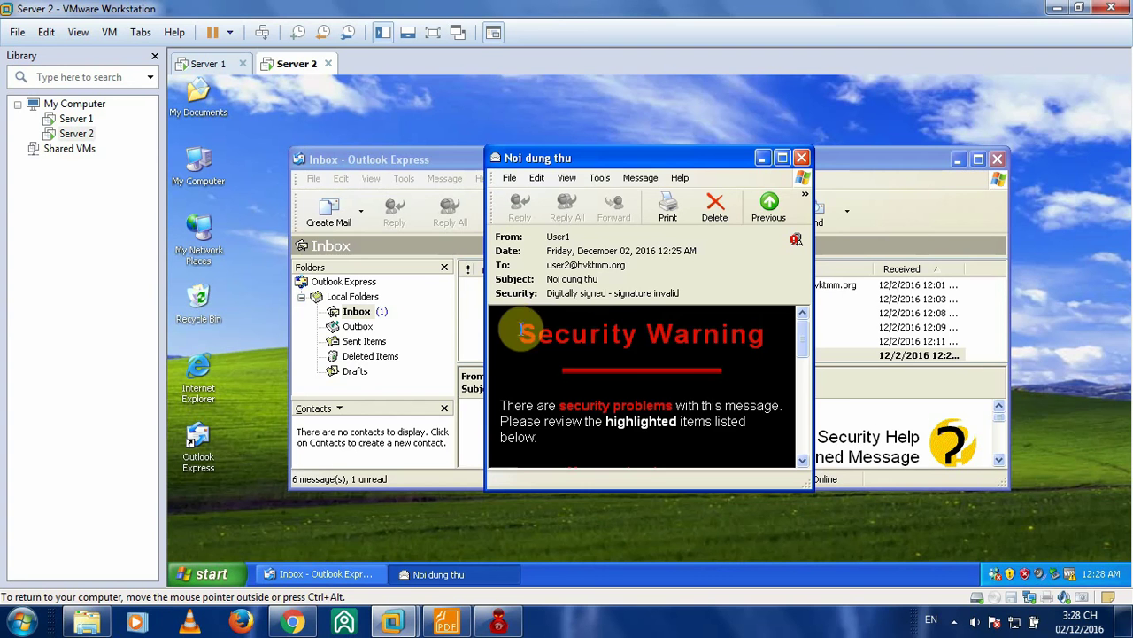
left_click_drag(520, 330, 767, 333)
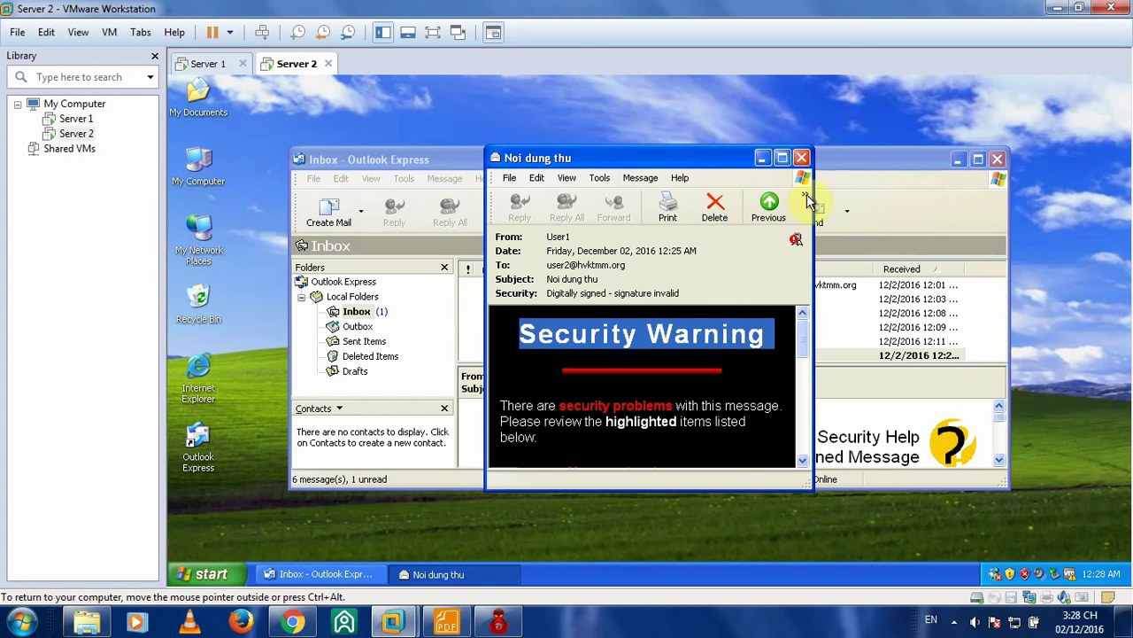
left_click(448, 622)
- Scroll the lab guide to page 28's Step 11 on User2's encrypted mail, then go back to Server 2
scroll(676, 245, "down", 3)
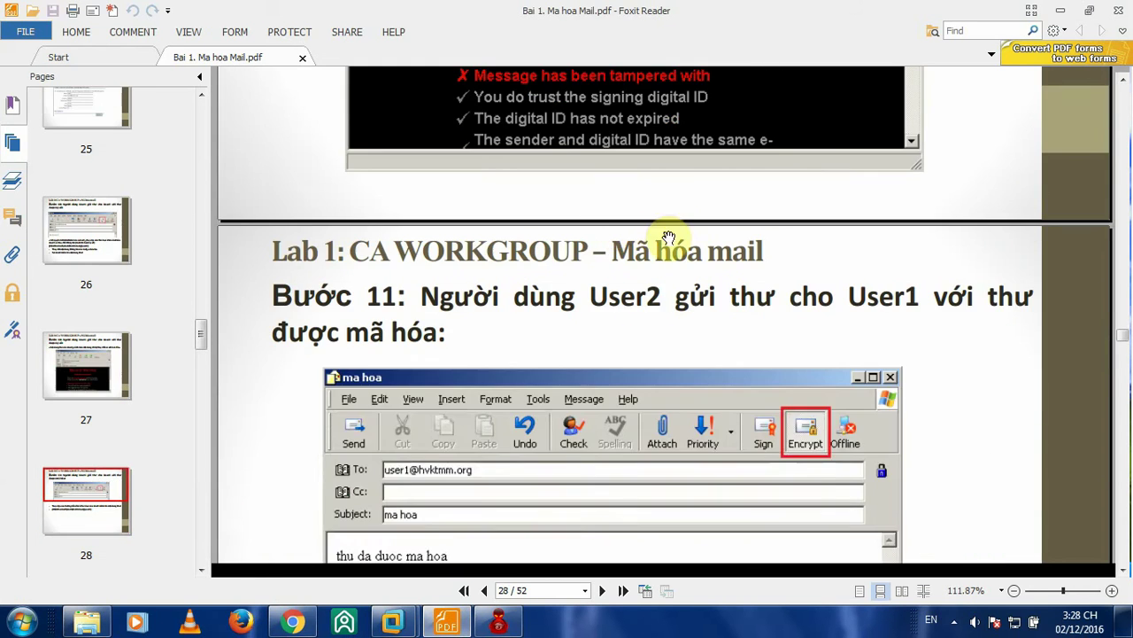
scroll(669, 237, "up", 4)
scroll(675, 232, "down", 5)
scroll(678, 244, "up", 2)
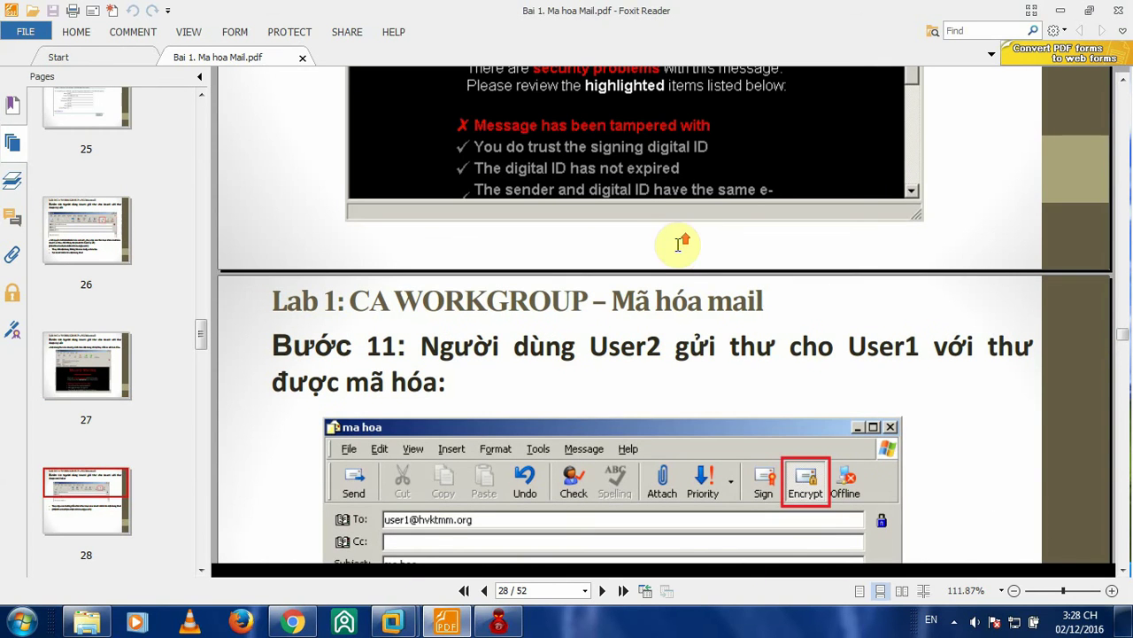
scroll(677, 251, "down", 2)
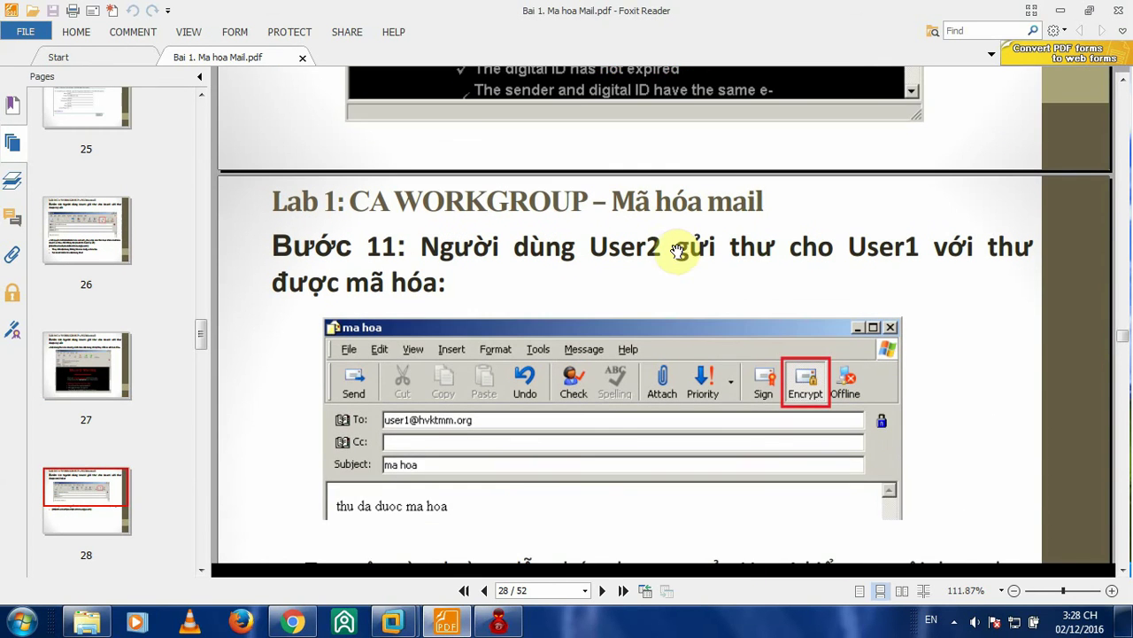
scroll(688, 248, "down", 1)
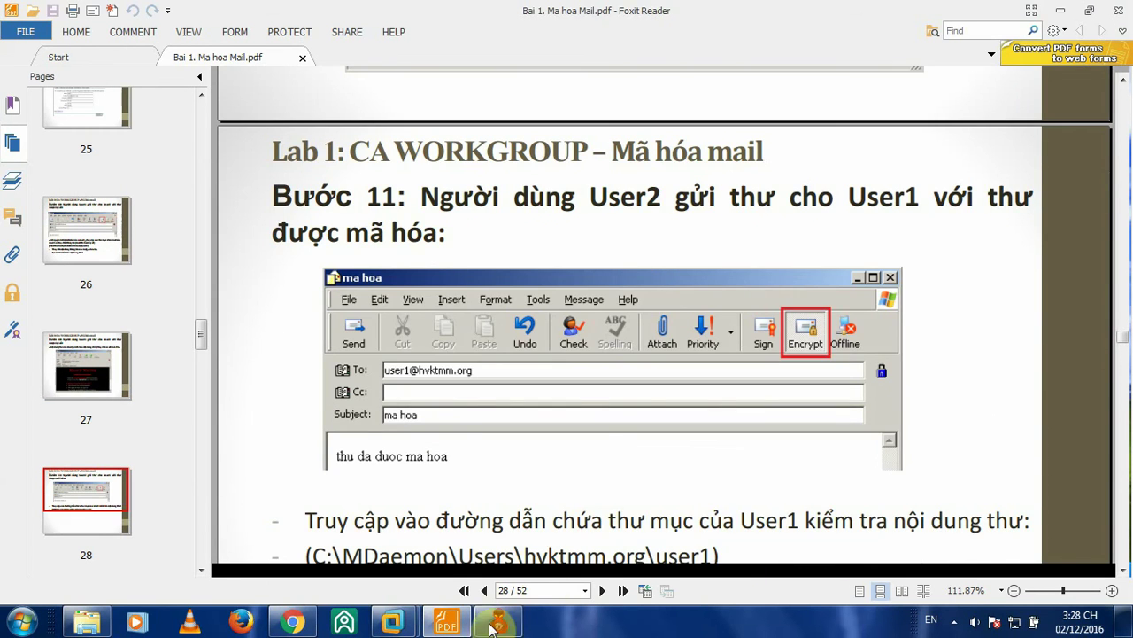
mouse_move(406, 625)
left_click(522, 510)
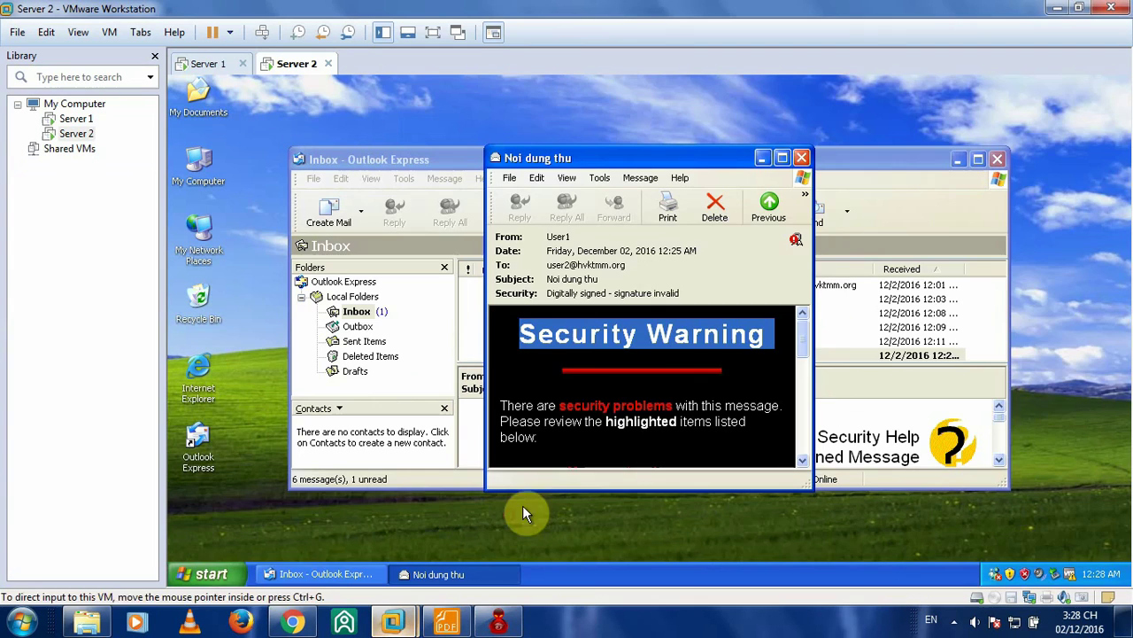
- Close Server 2's signed message, switch to Server 1, and minimize its Notepad and Certificate Services windows
left_click(803, 158)
left_click(223, 65)
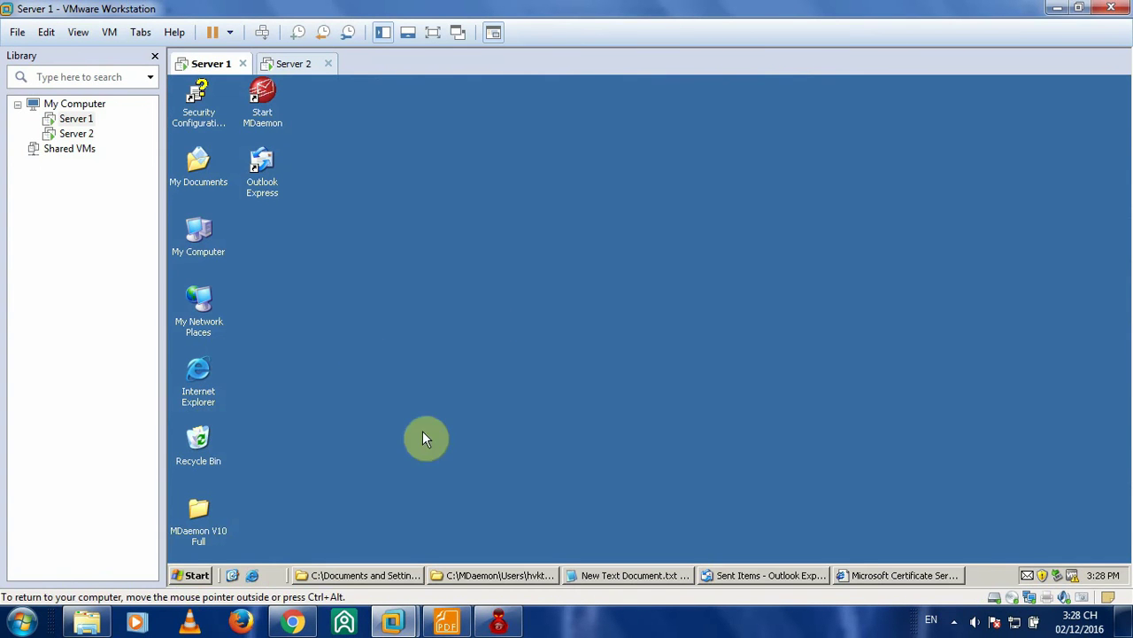
left_click(630, 576)
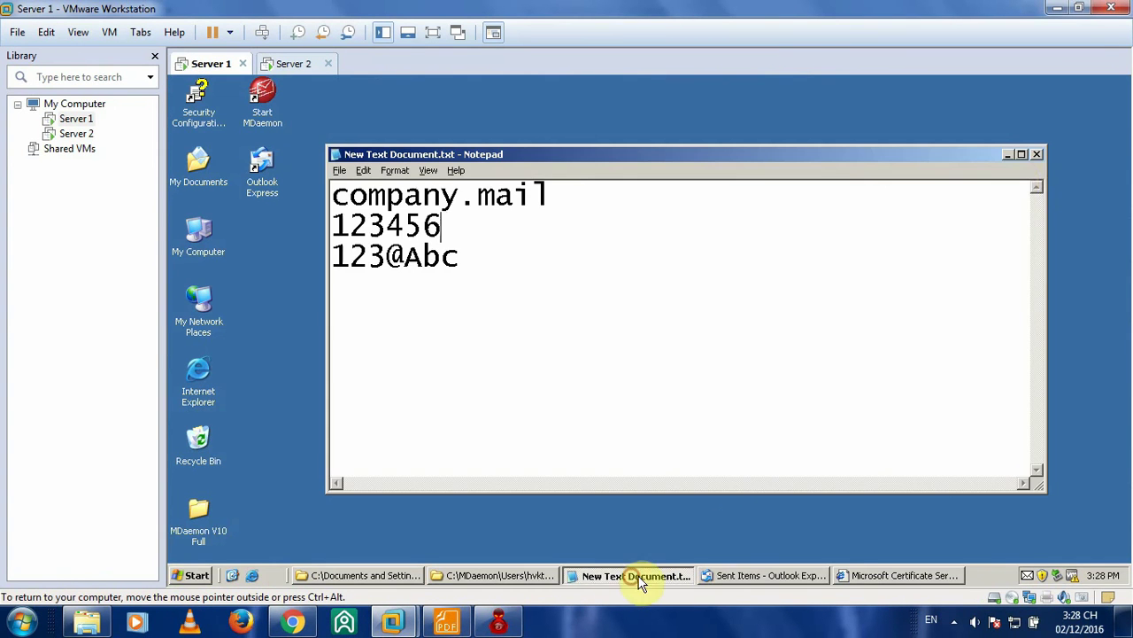
left_click(1009, 158)
left_click(866, 577)
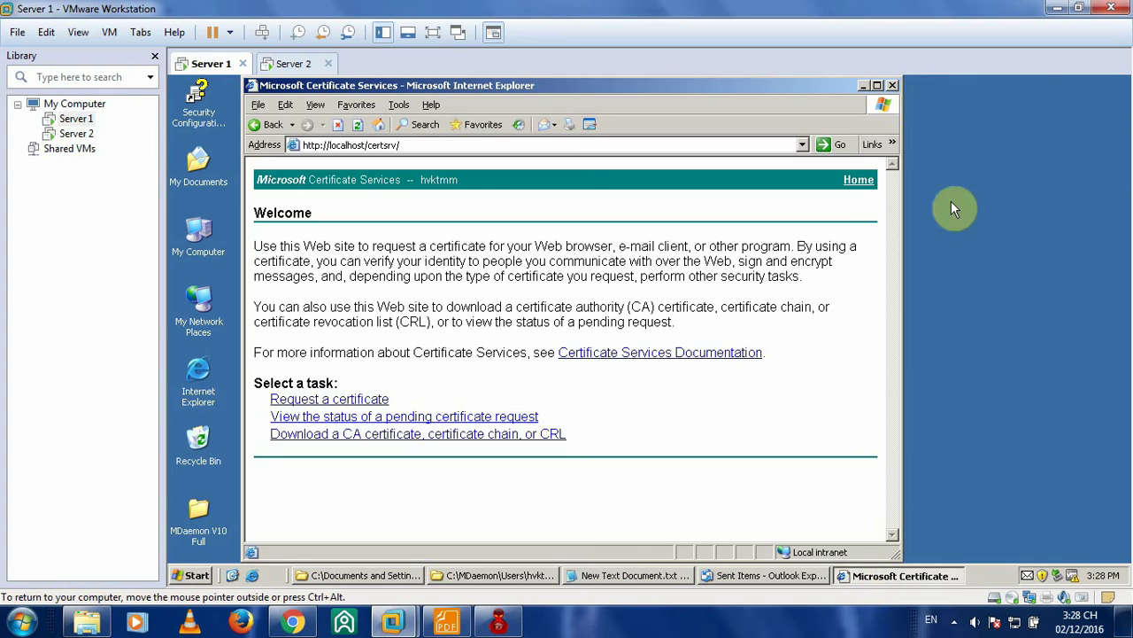
left_click(864, 87)
- Open Server 1's Outlook Express Inbox, read Step 11 in the lab guide, and return to Server 1
left_click(791, 572)
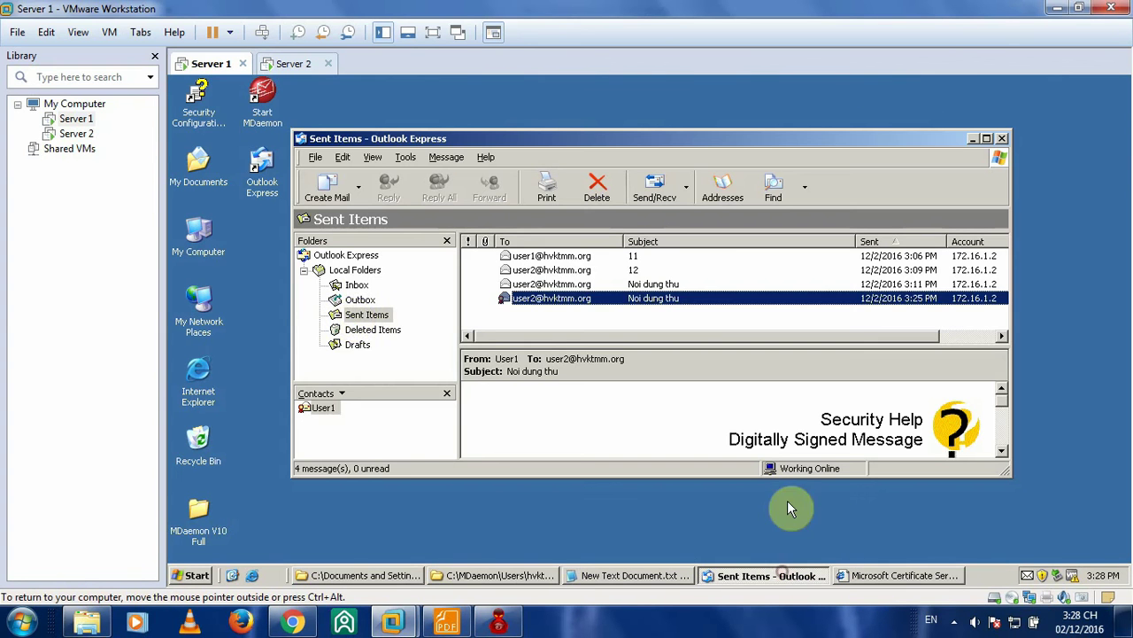
left_click(351, 285)
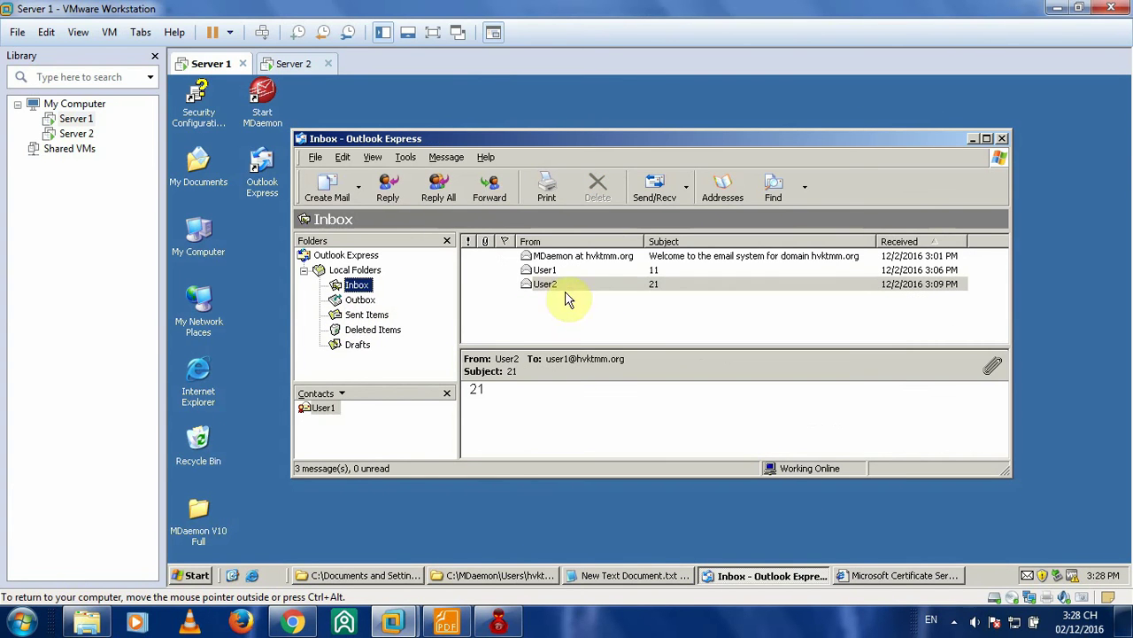
left_click(447, 622)
scroll(608, 325, "down", 3)
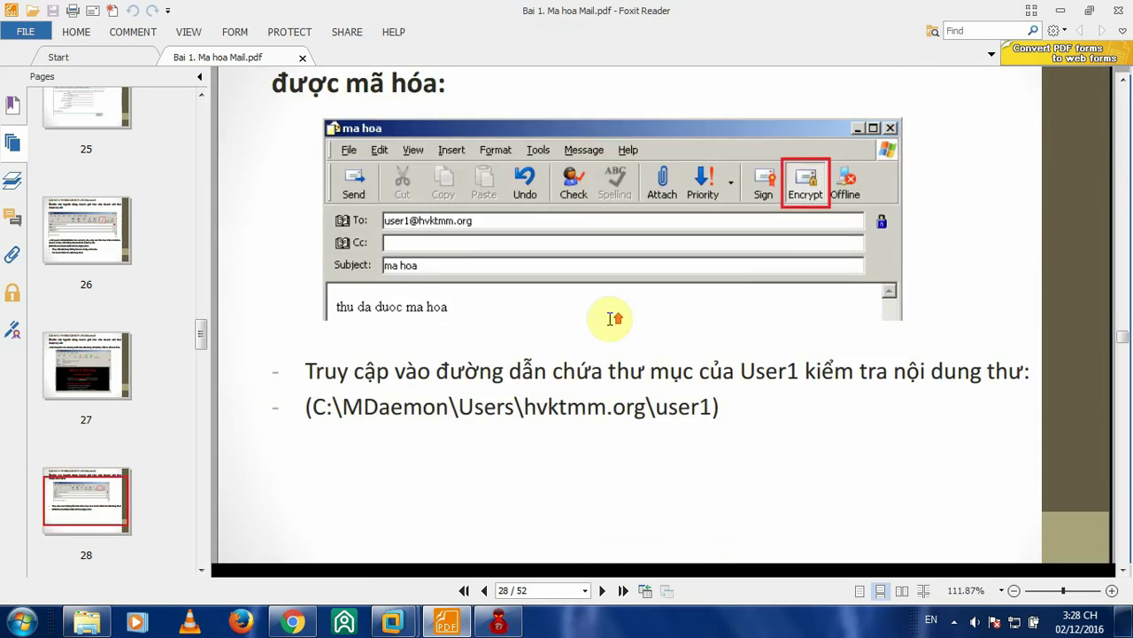
scroll(614, 316, "up", 3)
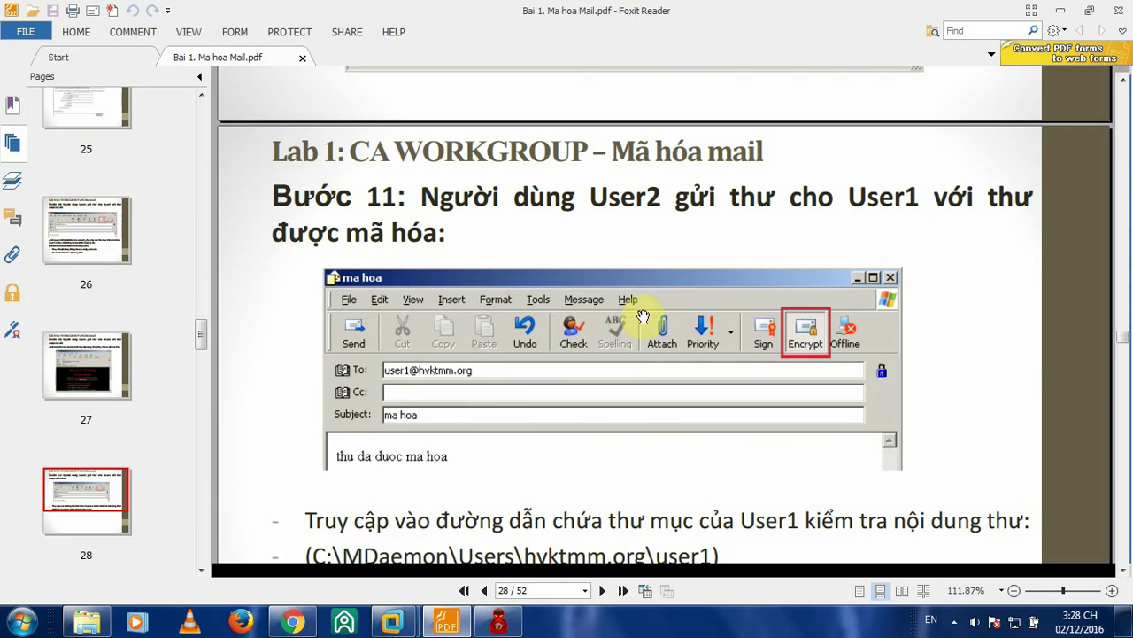
scroll(620, 338, "down", 2)
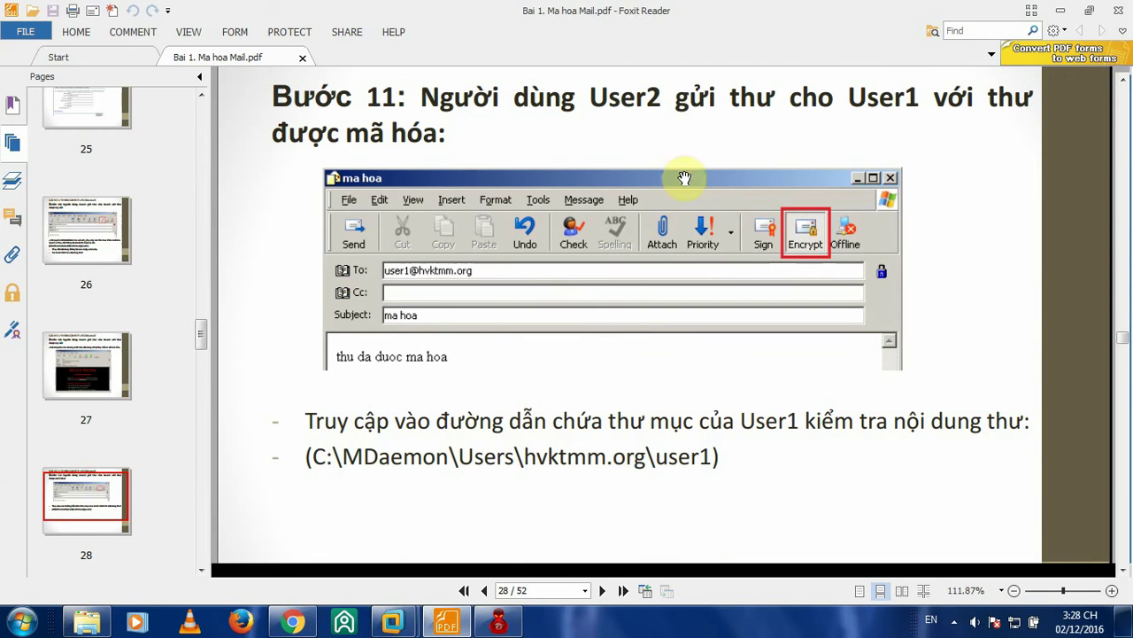
left_click(394, 625)
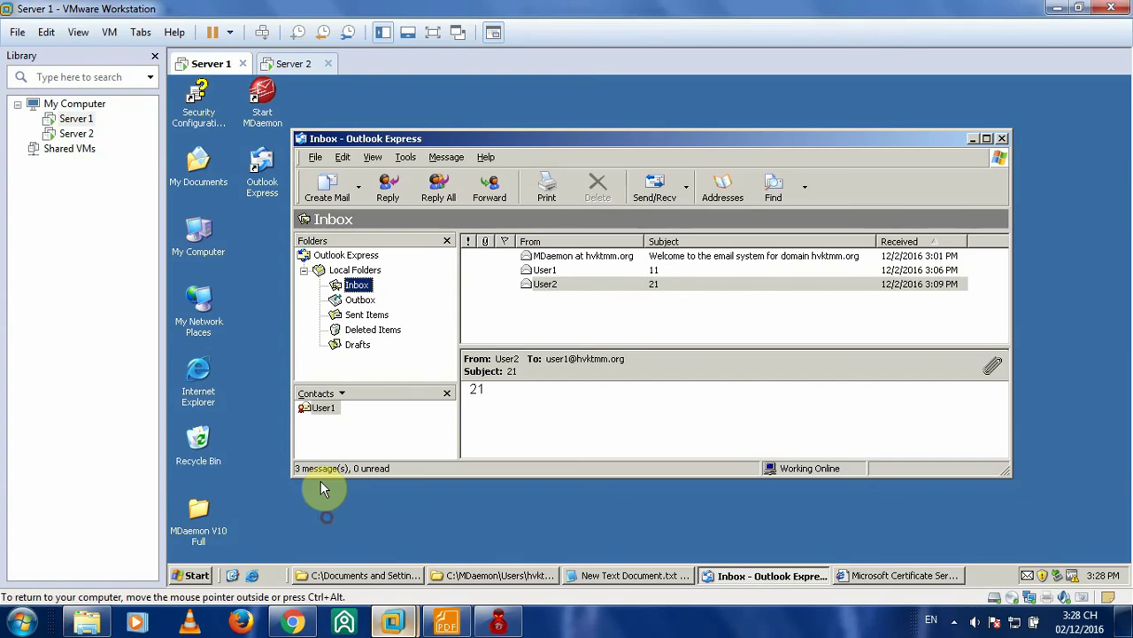
- Start a new mail to User2 with subject 'Lich hoc' and body 'Nghi het'
left_click(327, 186)
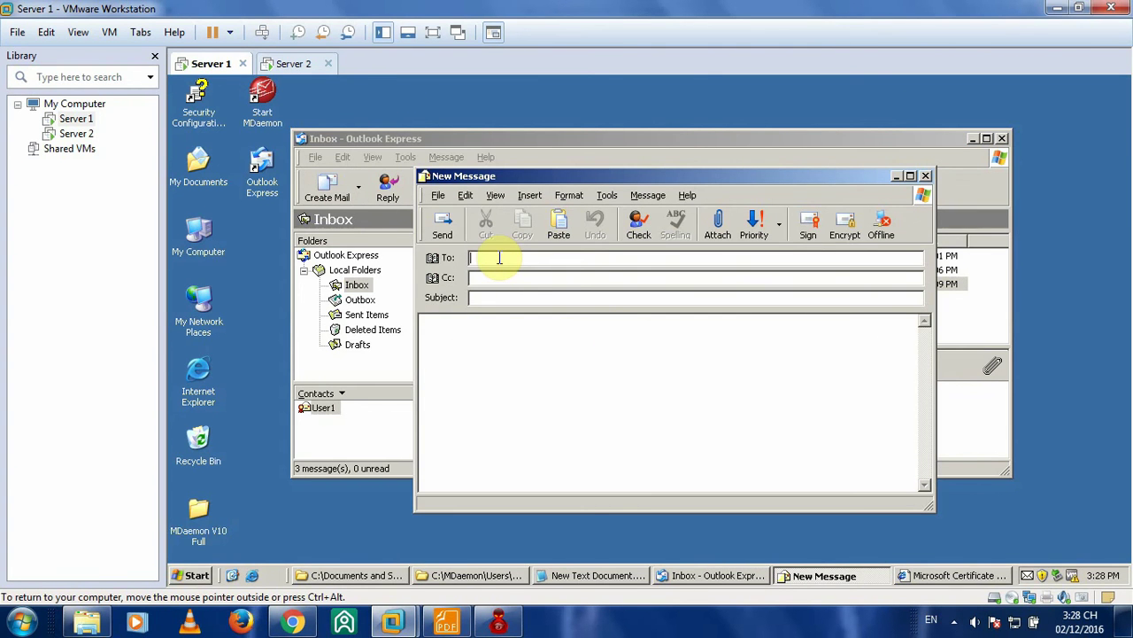
type("uer")
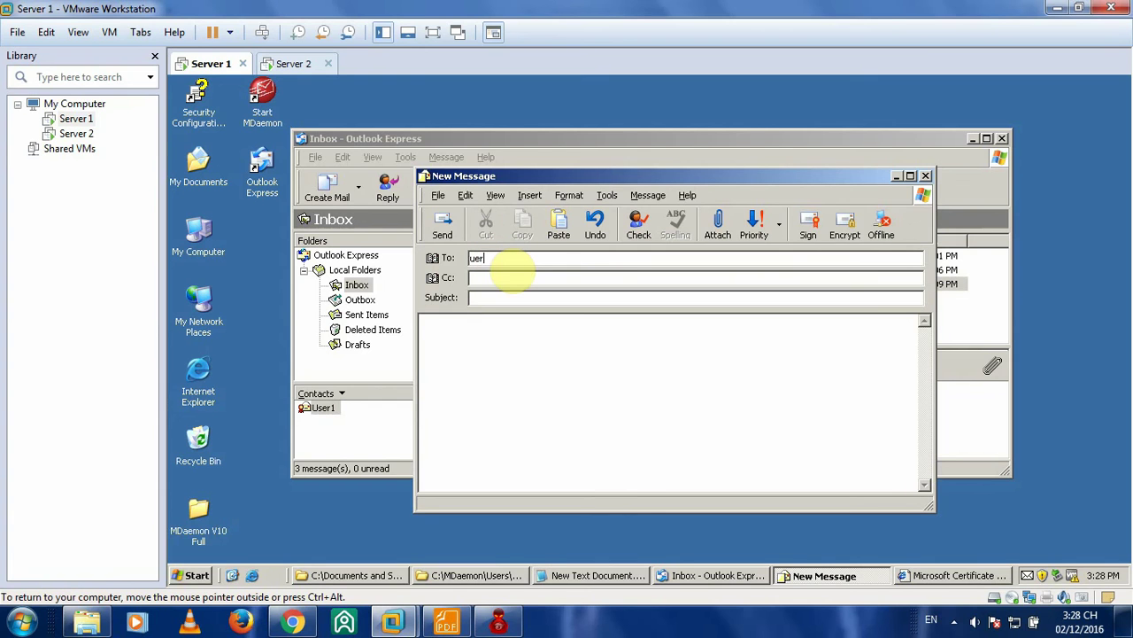
key("ctrl+z")
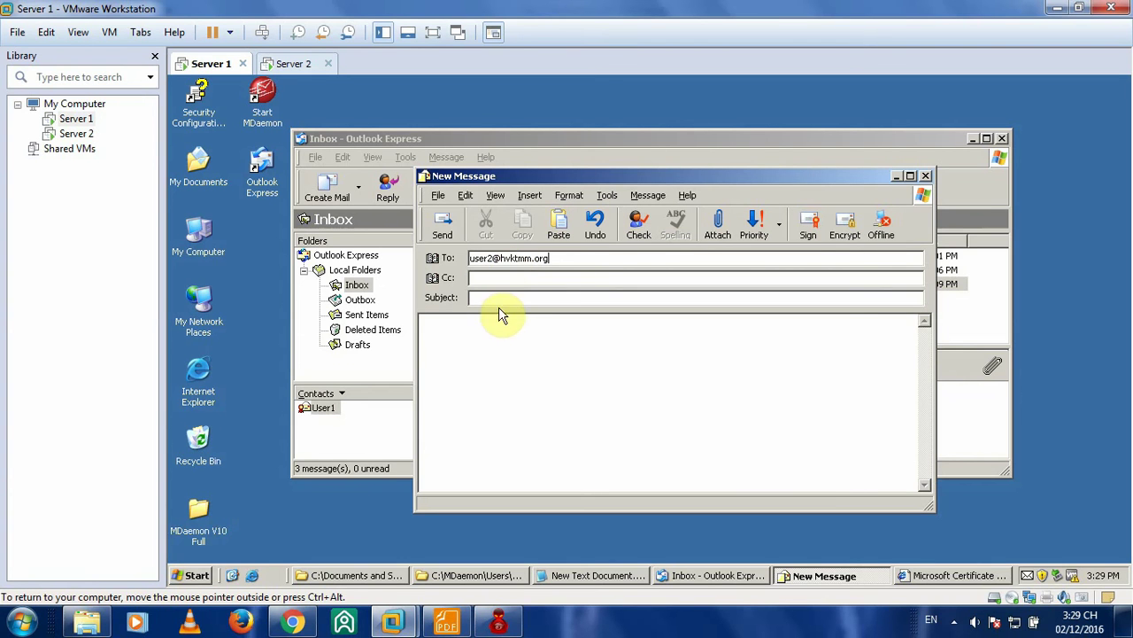
left_click(504, 298)
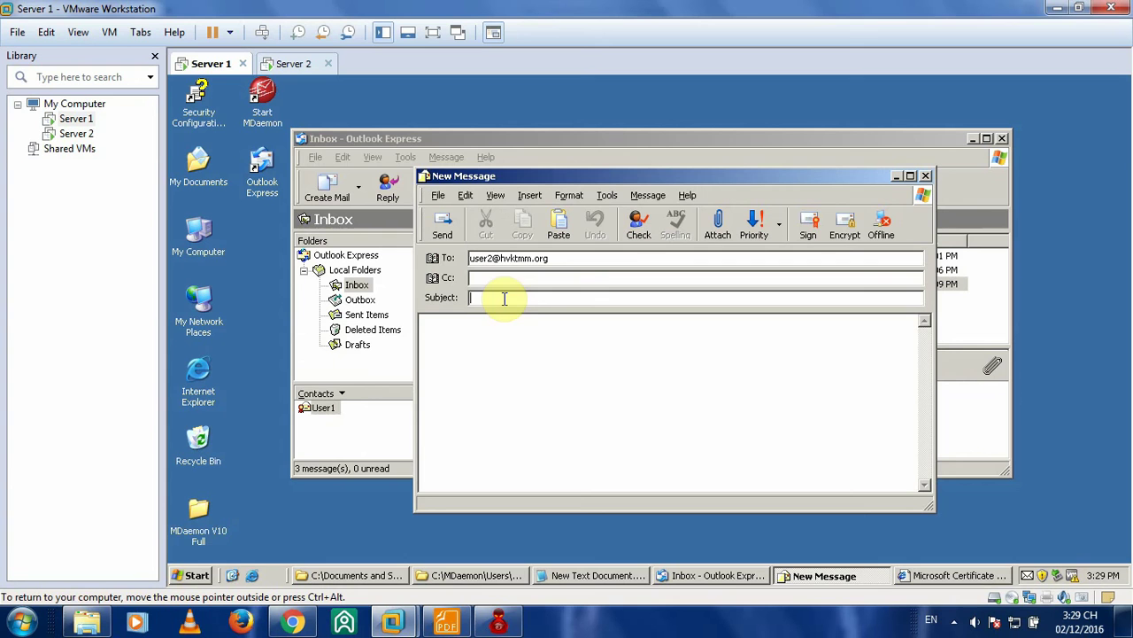
type("Lich")
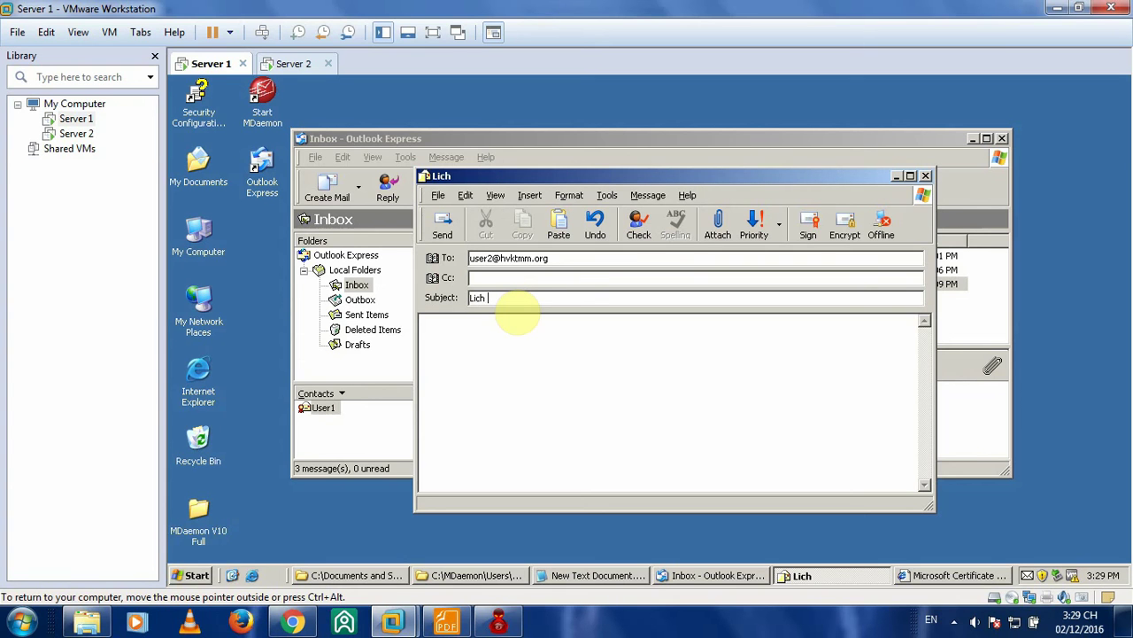
type(" hoc")
left_click(489, 344)
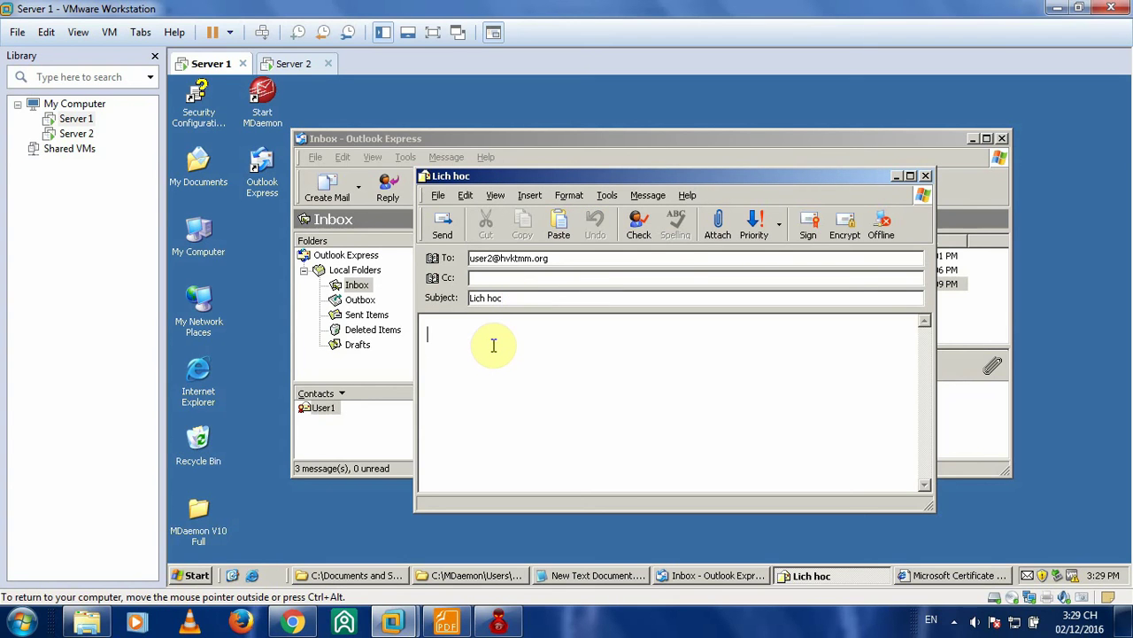
type("Nghi het")
- After checking the lab guide, turn on encryption for the Lich hoc mail and send it
left_click_drag(564, 173, 555, 153)
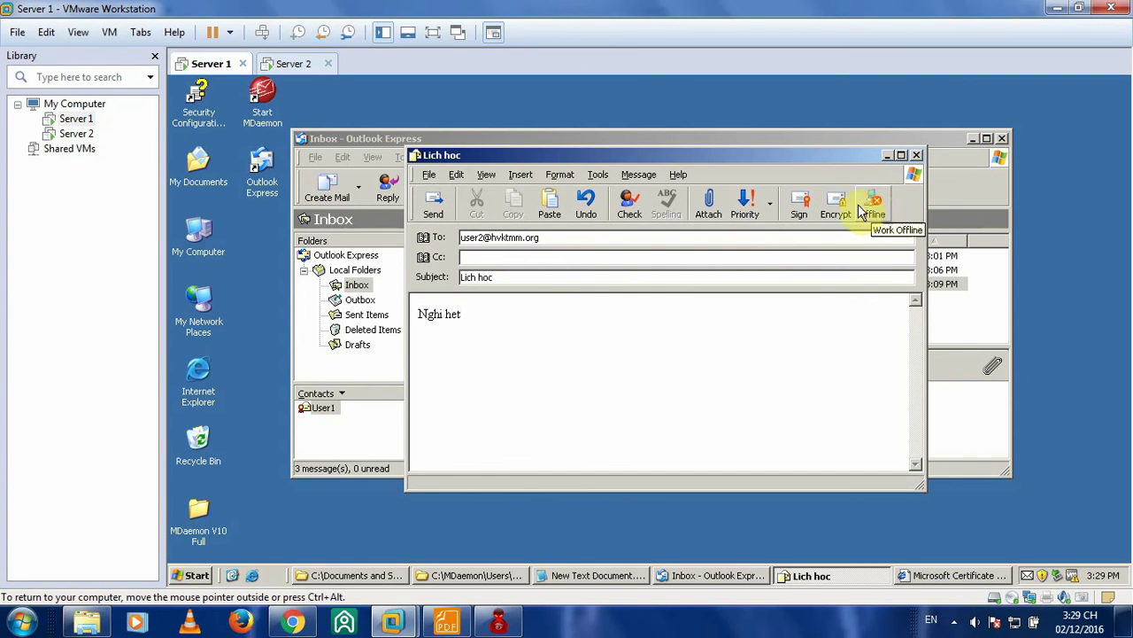
left_click(446, 621)
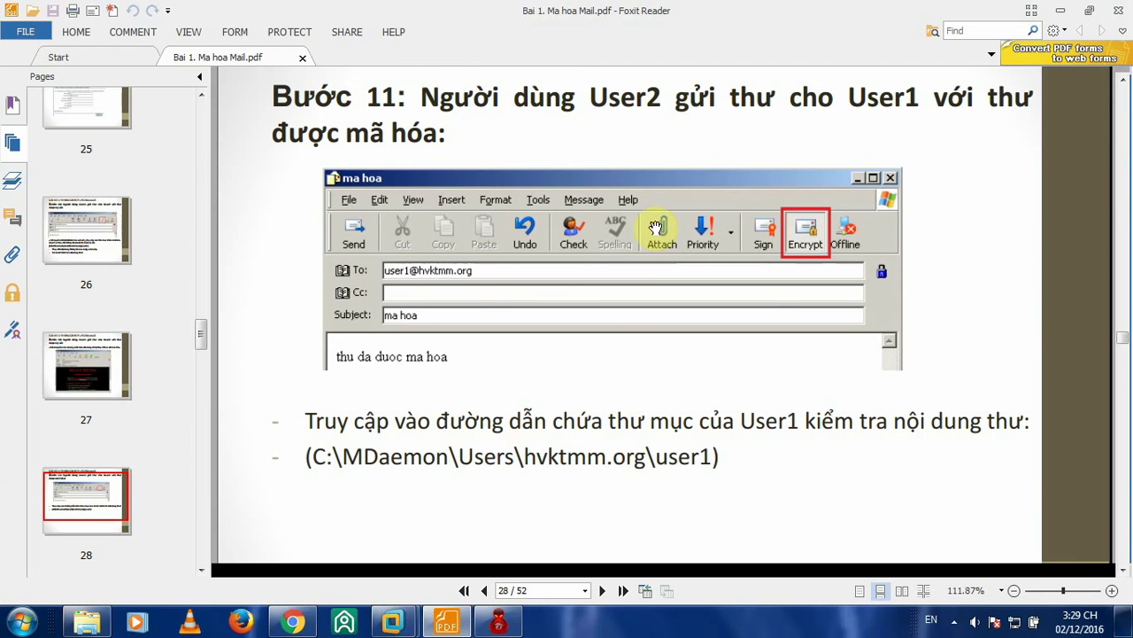
left_click(1062, 11)
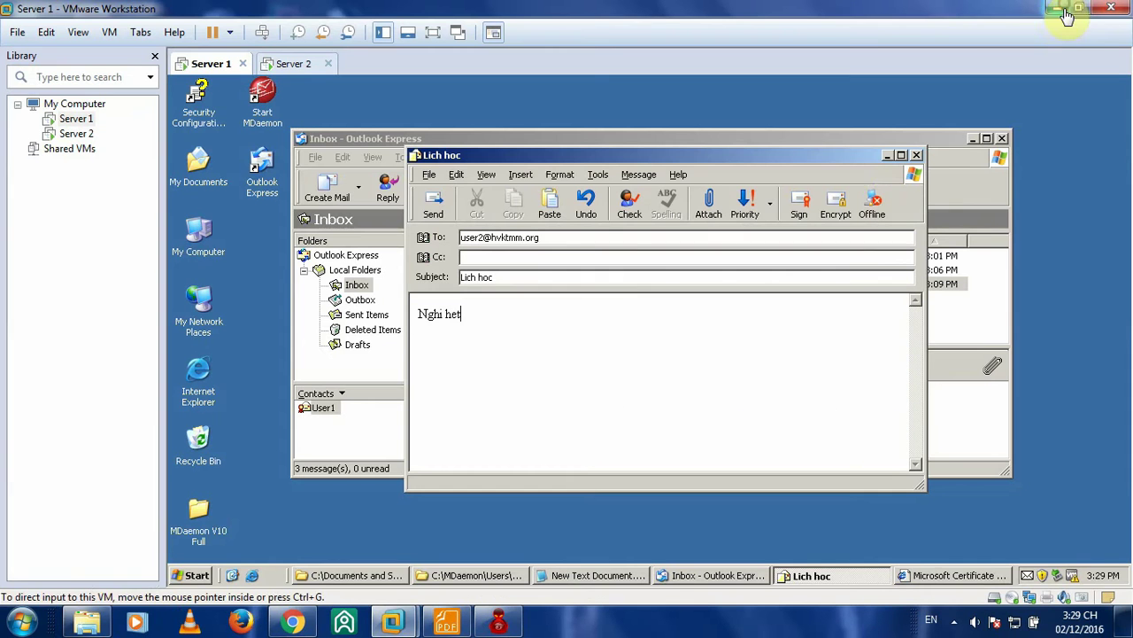
left_click(841, 206)
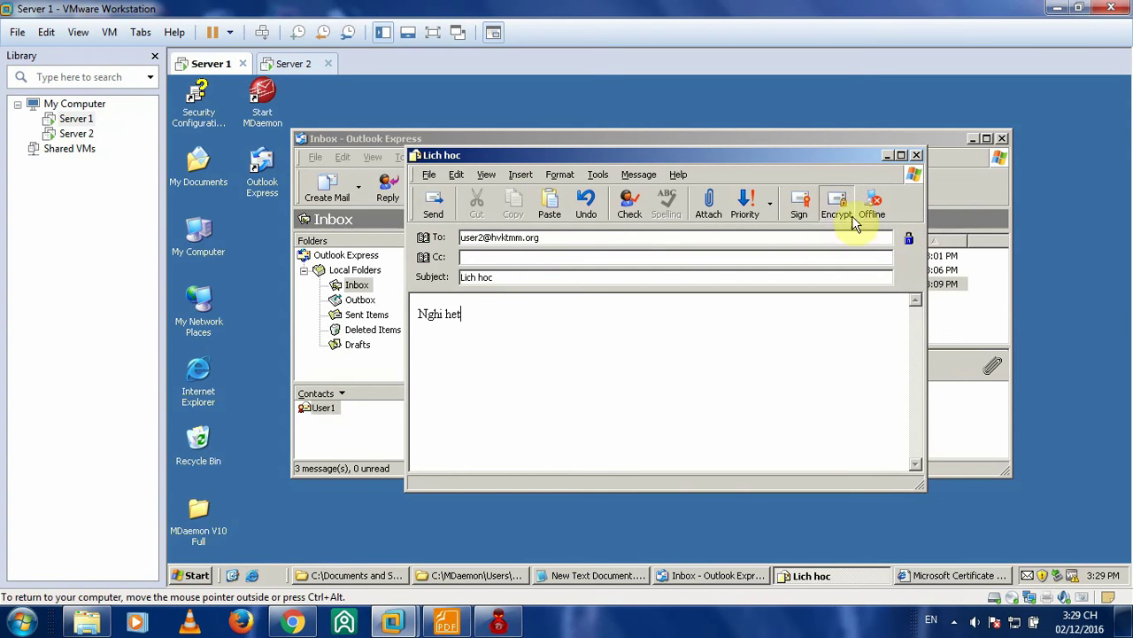
left_click(431, 216)
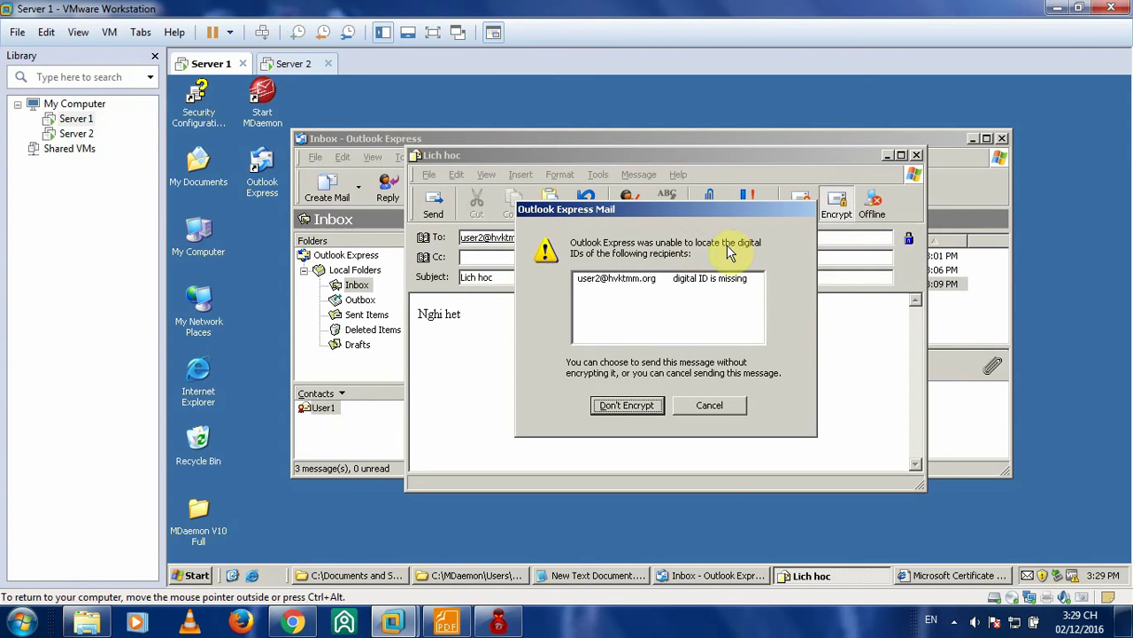
- Cancel the missing-ID warning, resend, and confirm sending Lich hoc to User2 unencrypted
left_click(709, 404)
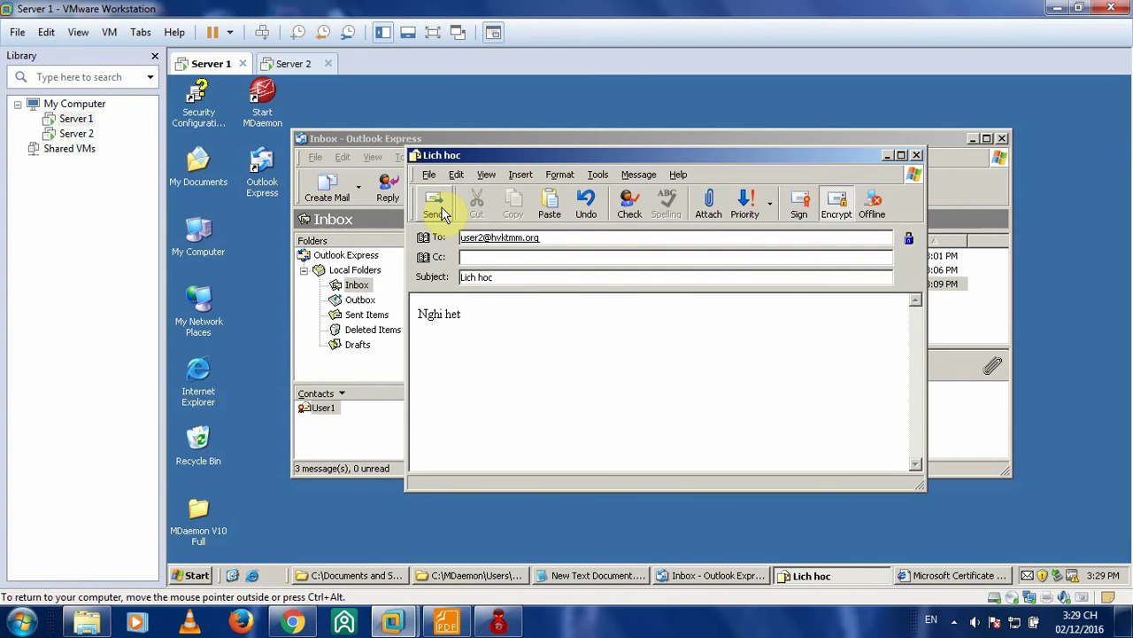
left_click(443, 209)
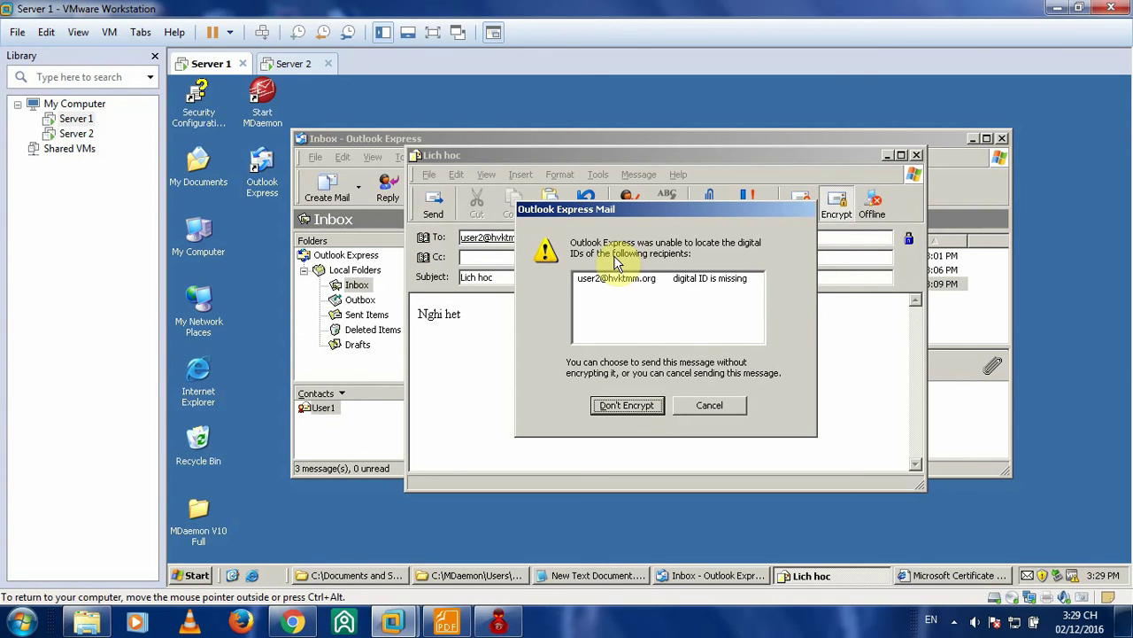
left_click(621, 282)
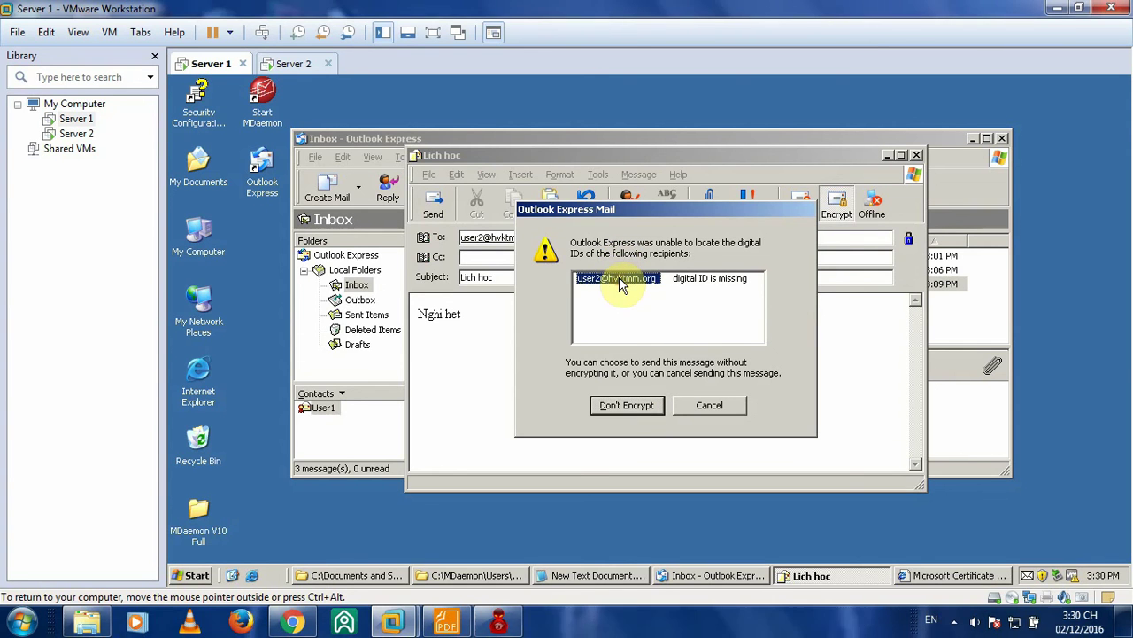
left_click(696, 280)
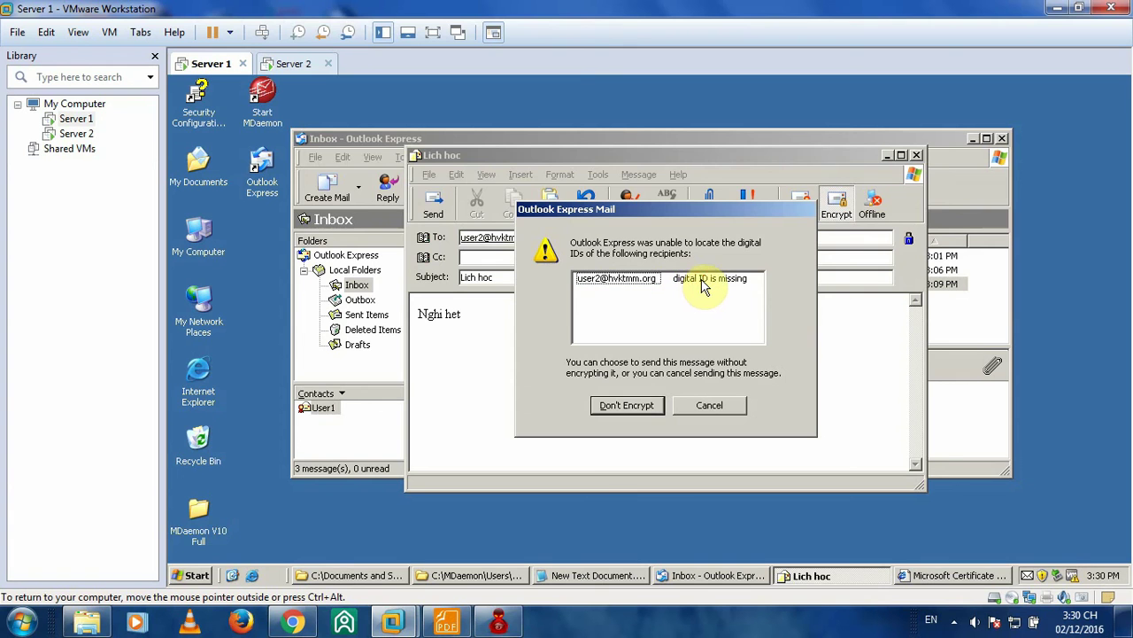
left_click(631, 282)
left_click(641, 405)
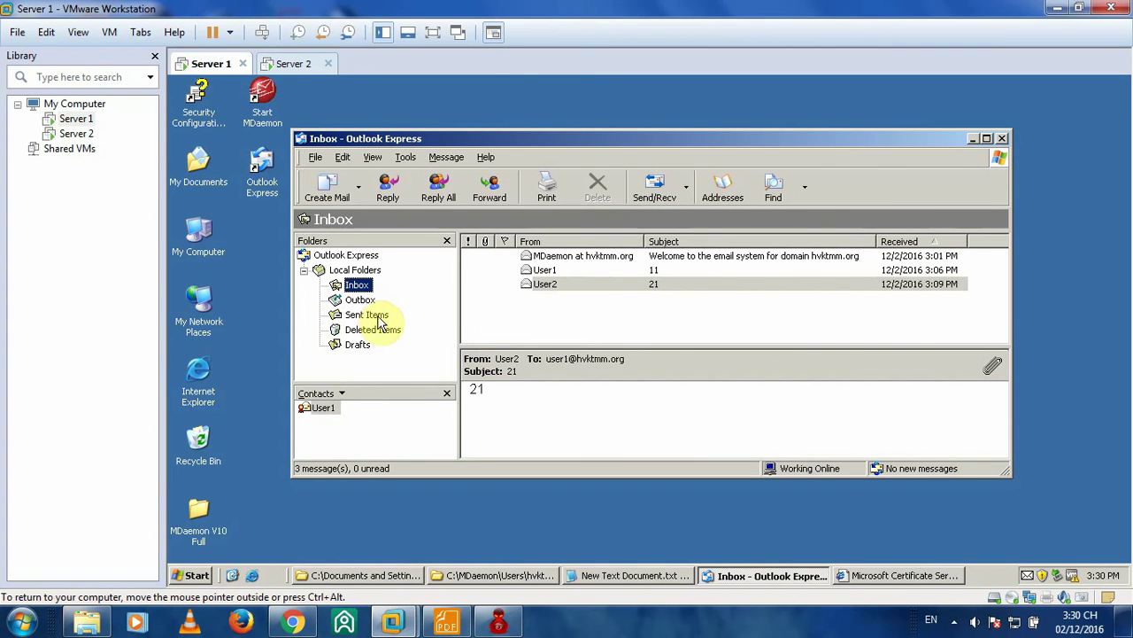
- Check the Outbox is empty, then open the Lich hoc message in Sent Items and close it
left_click(359, 300)
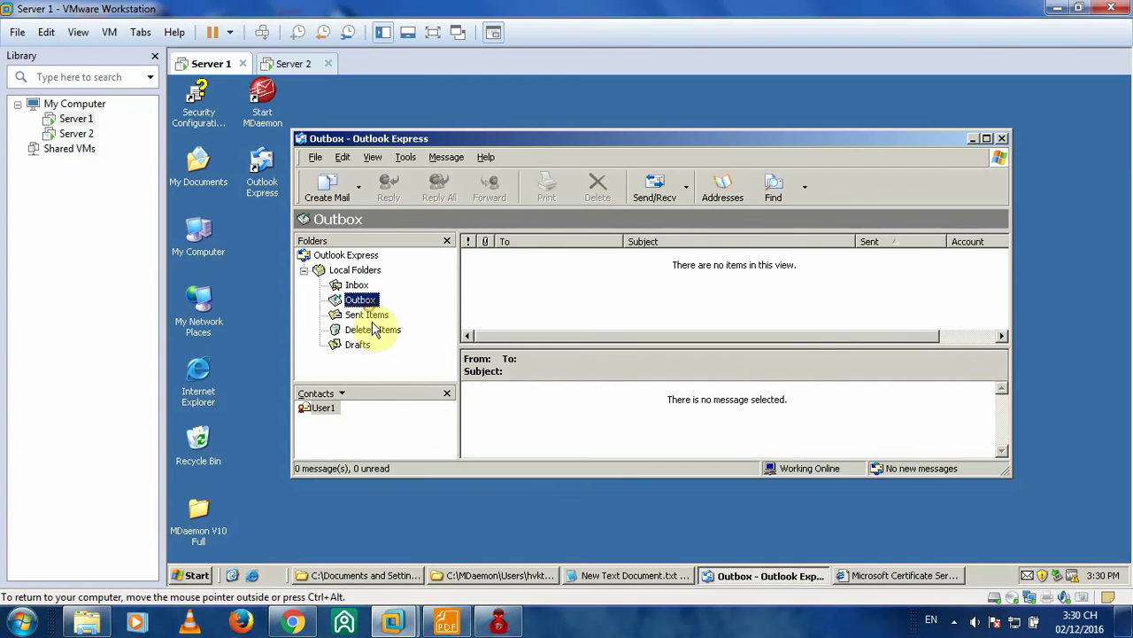
left_click(368, 316)
double_click(602, 311)
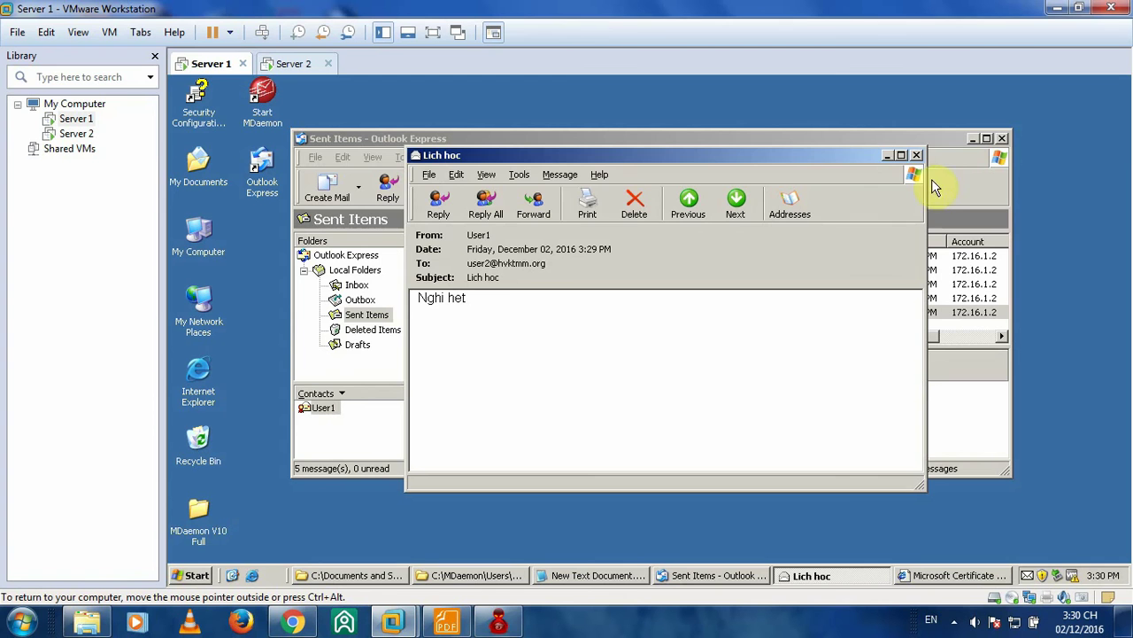
left_click(427, 177)
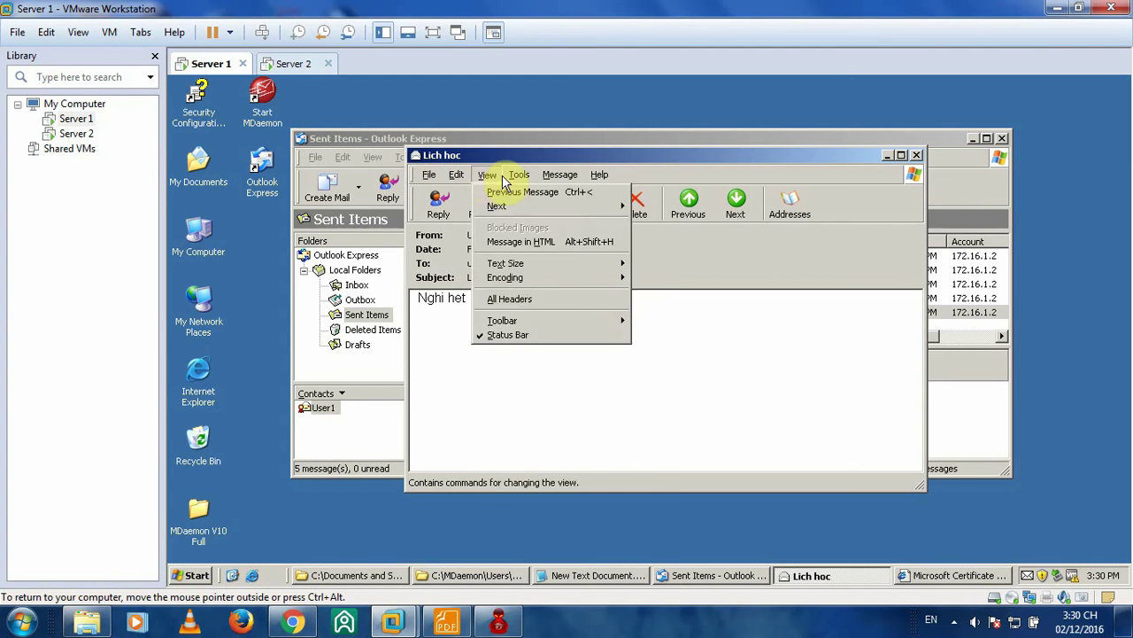
mouse_move(596, 177)
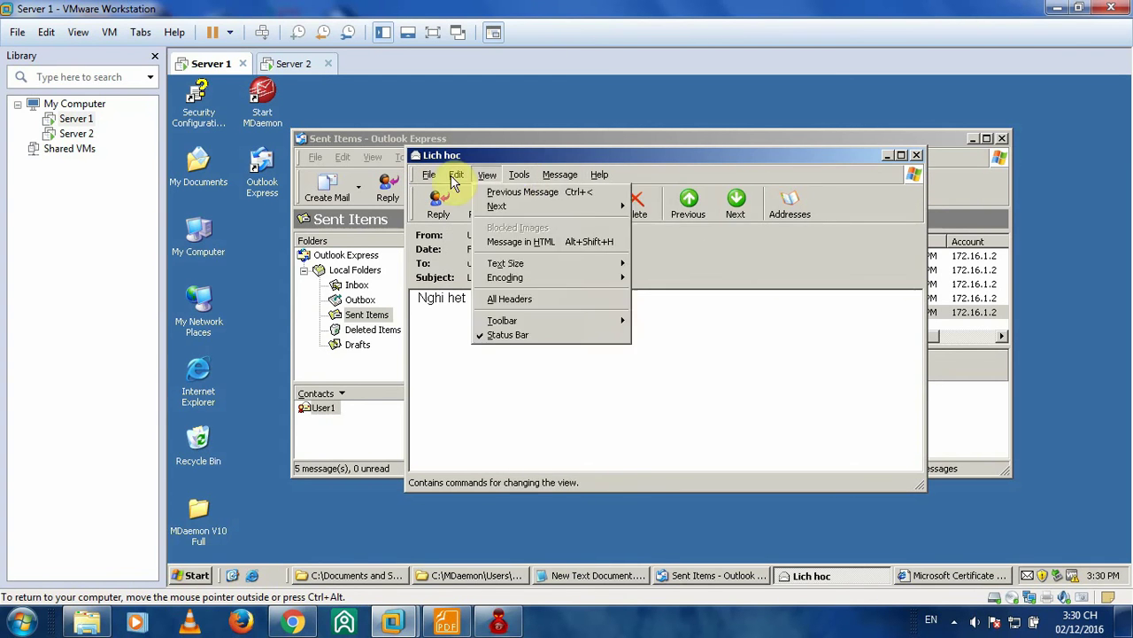
left_click(917, 157)
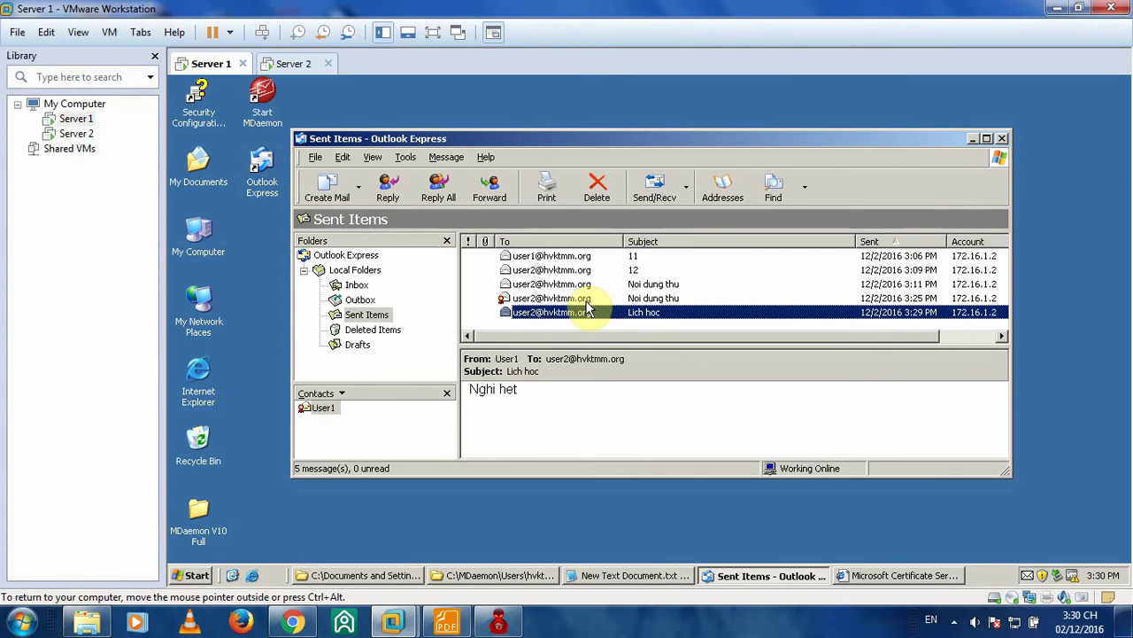
- On Server 2, run Send/Recv and open the received Lich hoc message, then return to Server 1
left_click(292, 64)
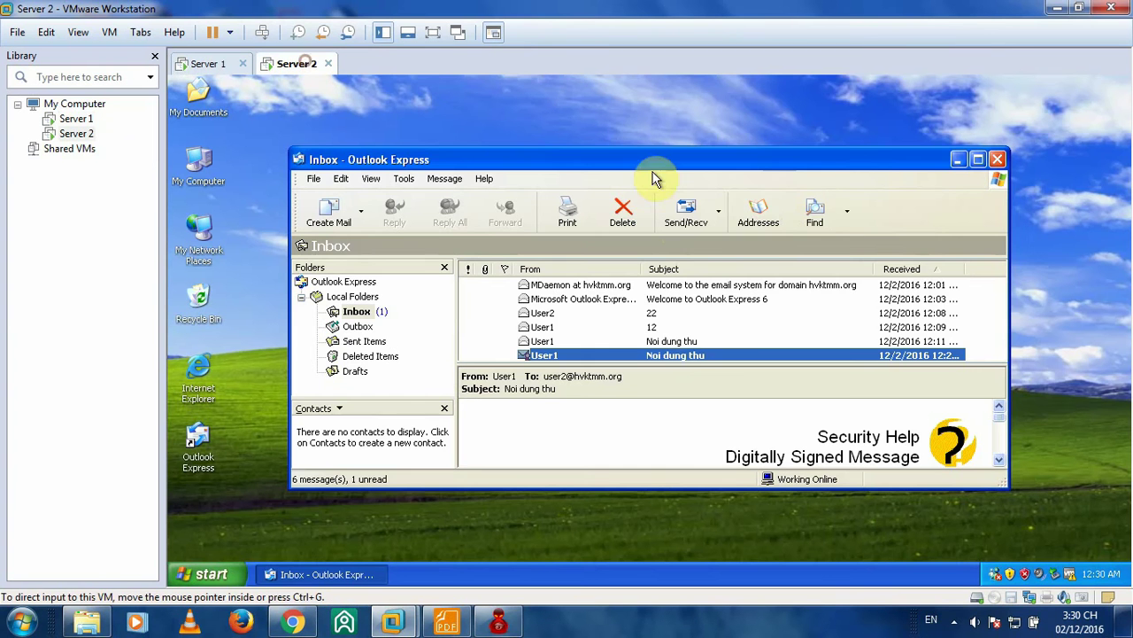
left_click(687, 212)
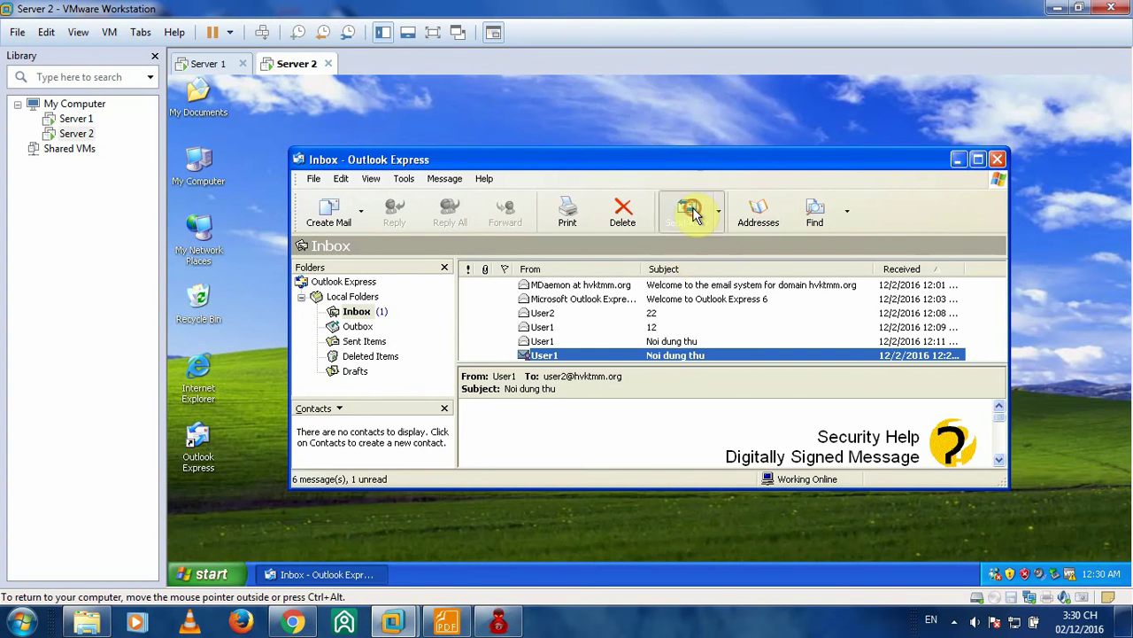
double_click(680, 356)
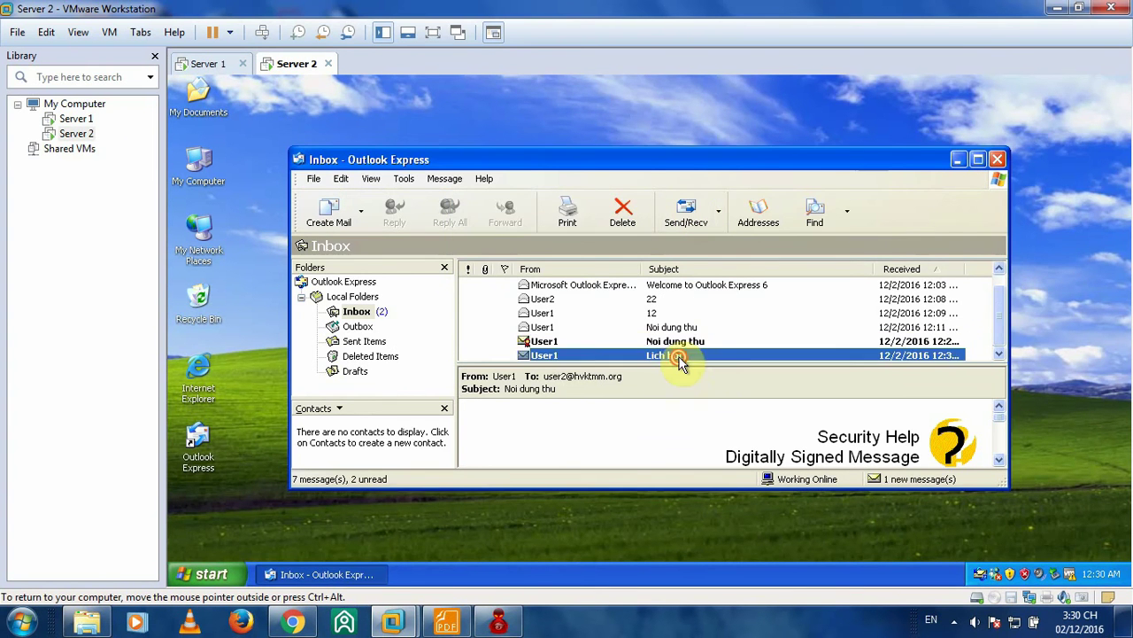
left_click(802, 159)
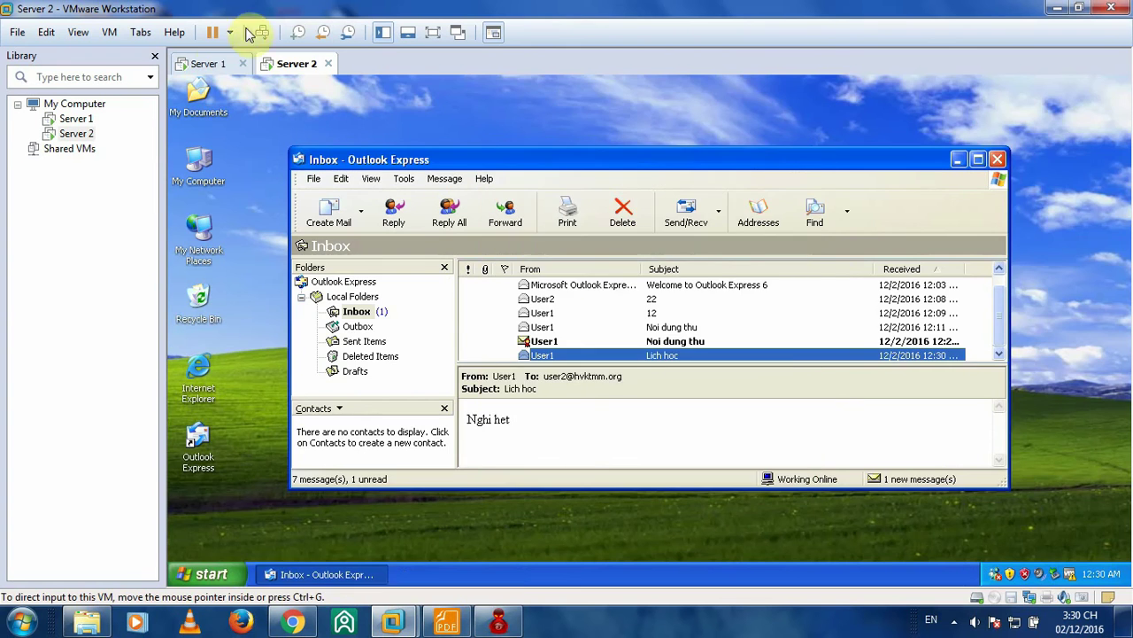
left_click(217, 64)
- Compose a new mail to User2 with subject 'Lich hoc', body 'Nghi het', and encryption turned on
left_click(328, 189)
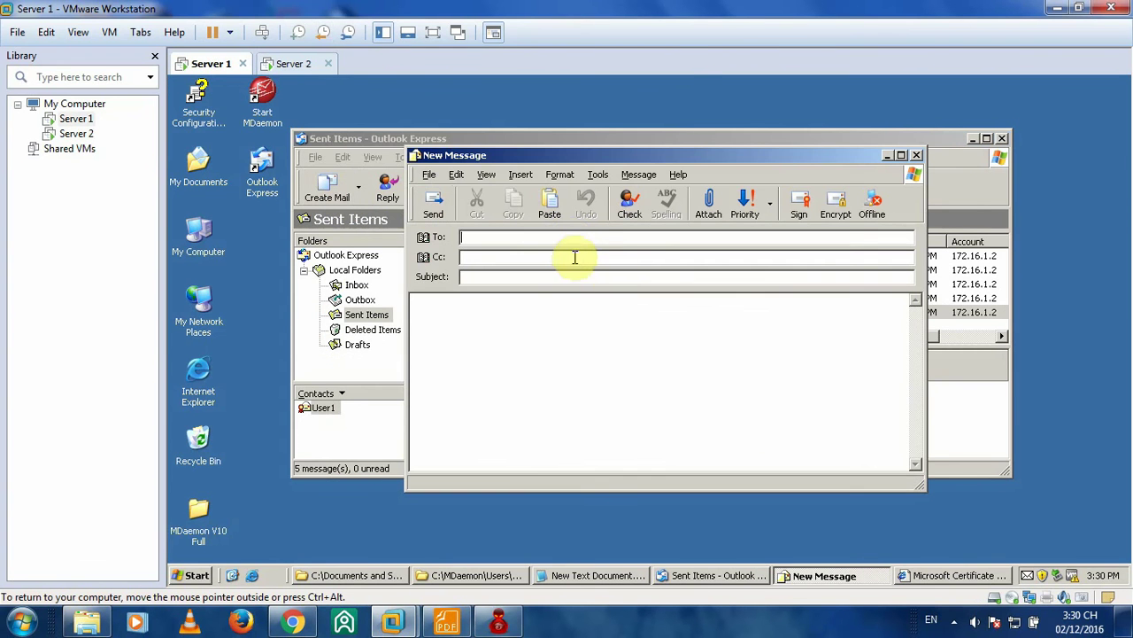
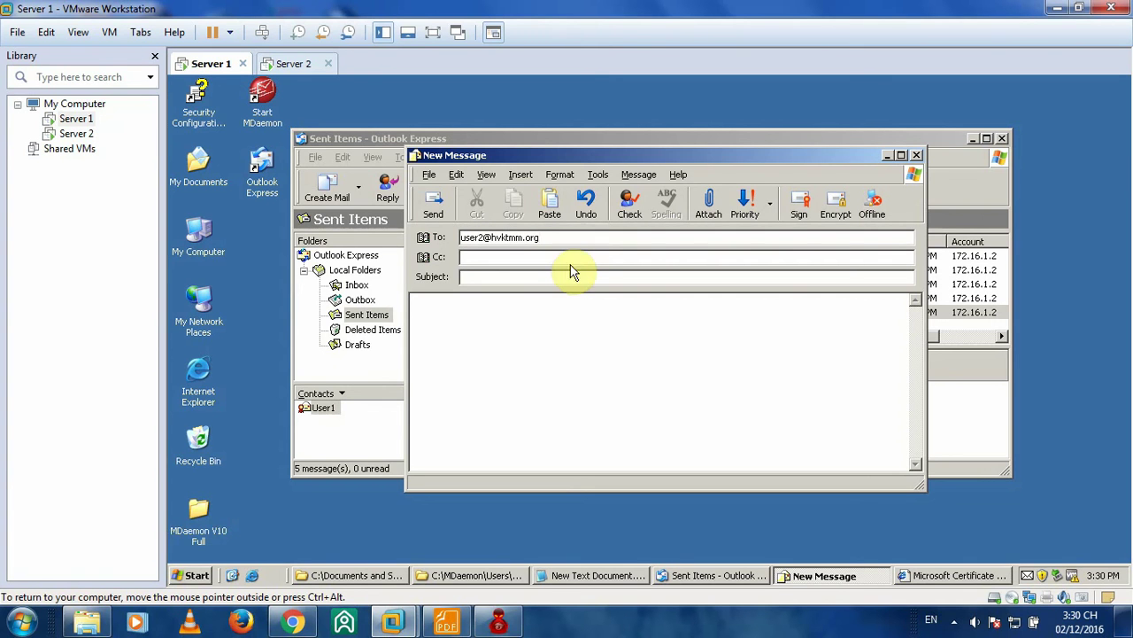
left_click(570, 276)
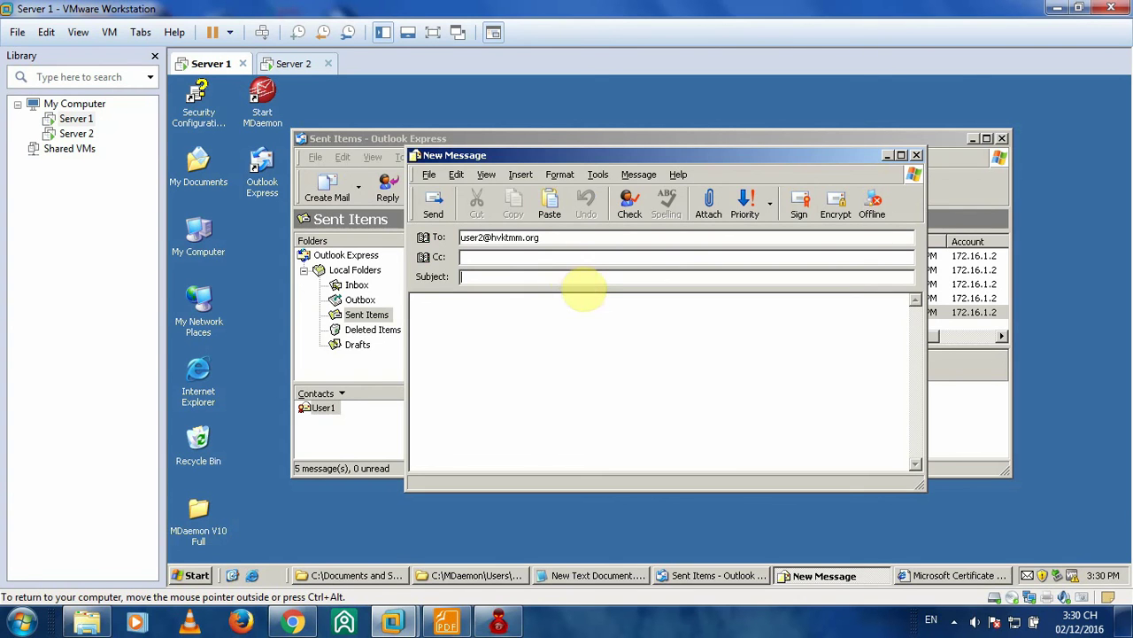
type("T")
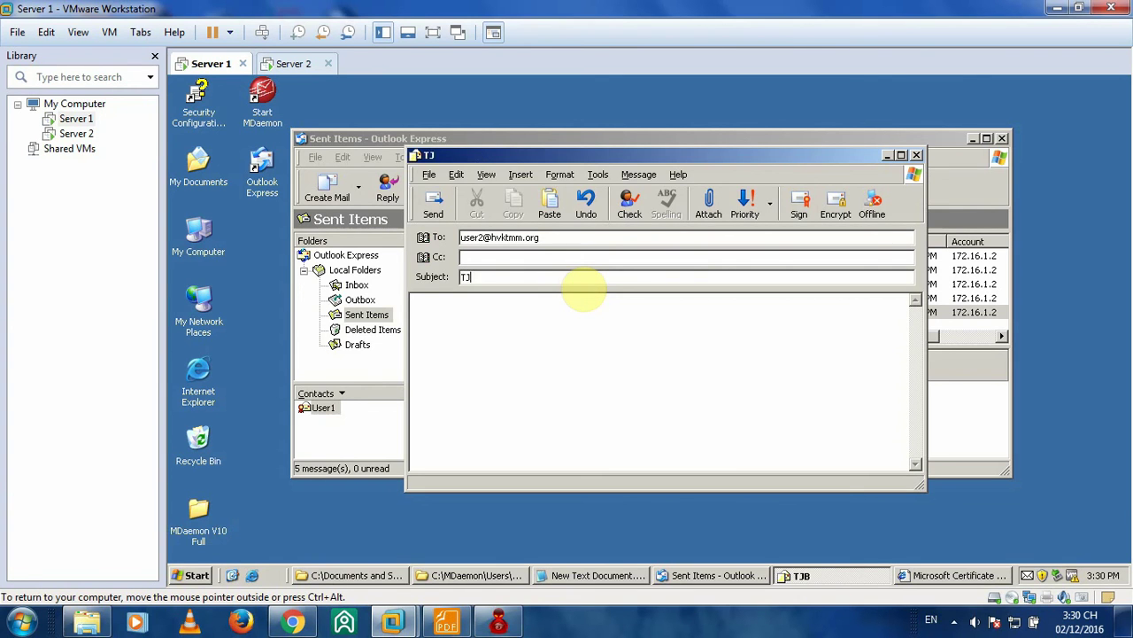
key("BackSpace")
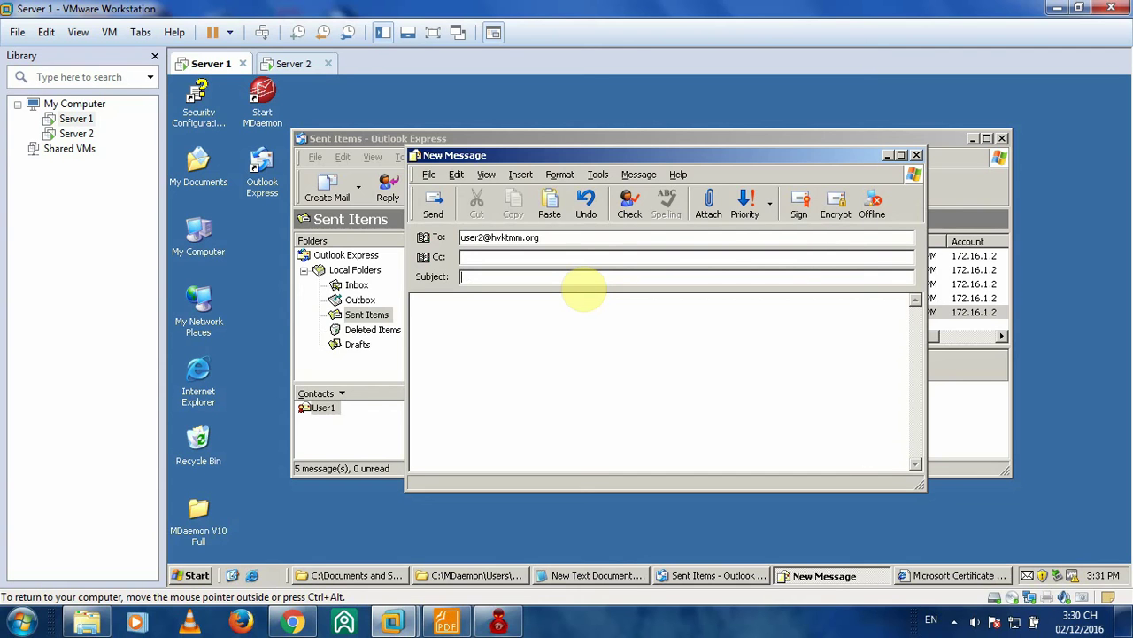
type("Lich hoc")
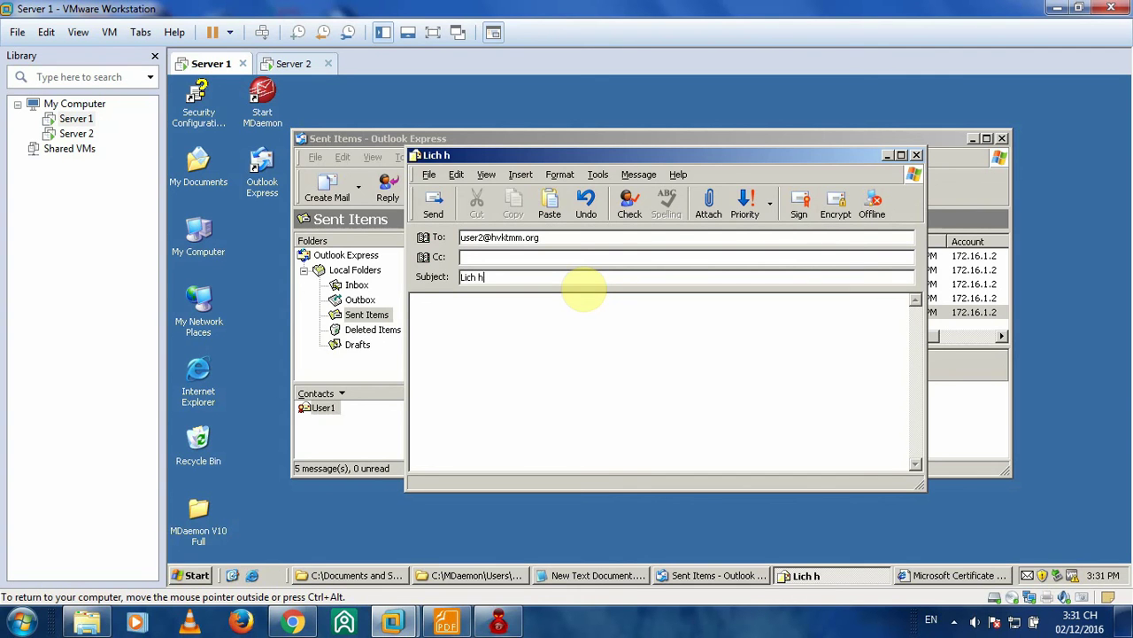
left_click(595, 347)
type("Nghi het")
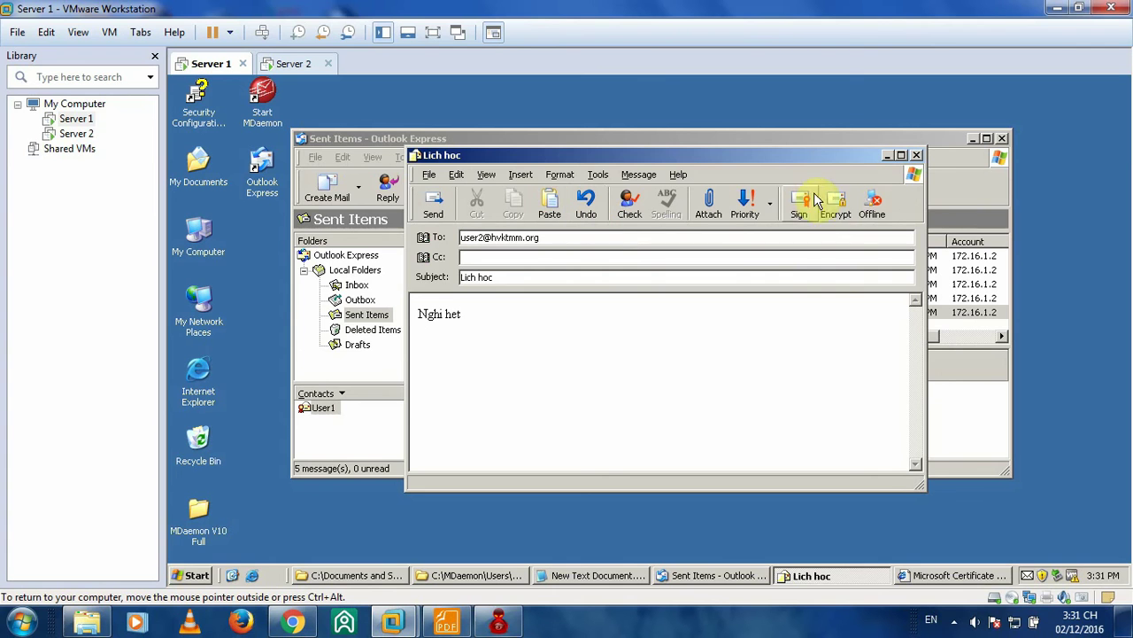
left_click(837, 206)
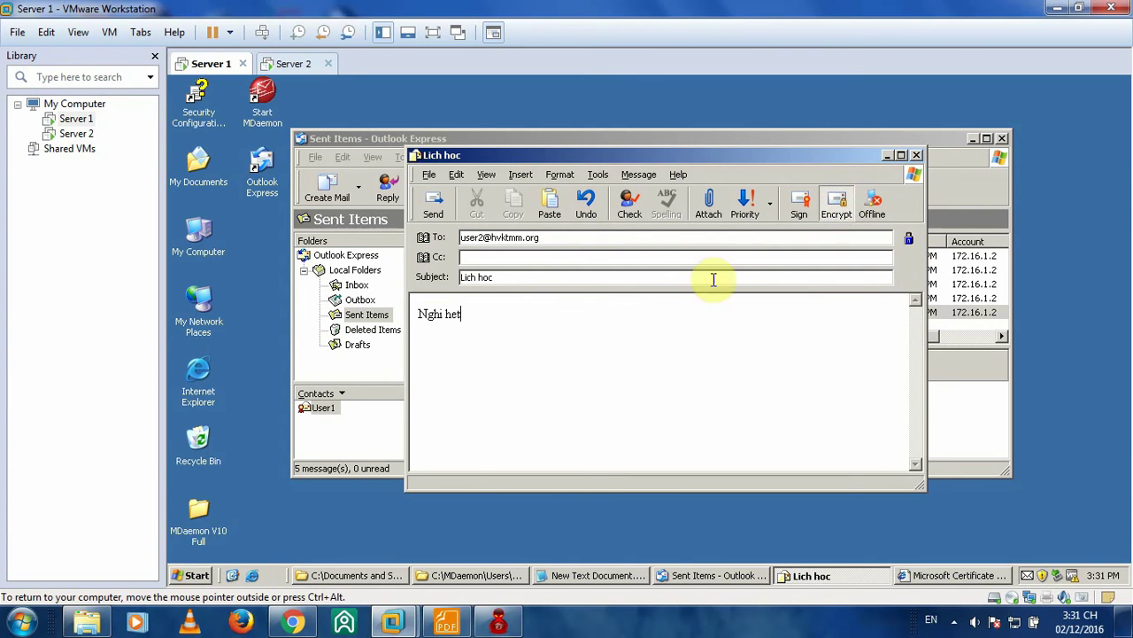
left_click(446, 622)
- Scroll through the Bước 11 page, then return to Server 1's encrypted Lich hoc compose window
scroll(556, 375, "up", 5)
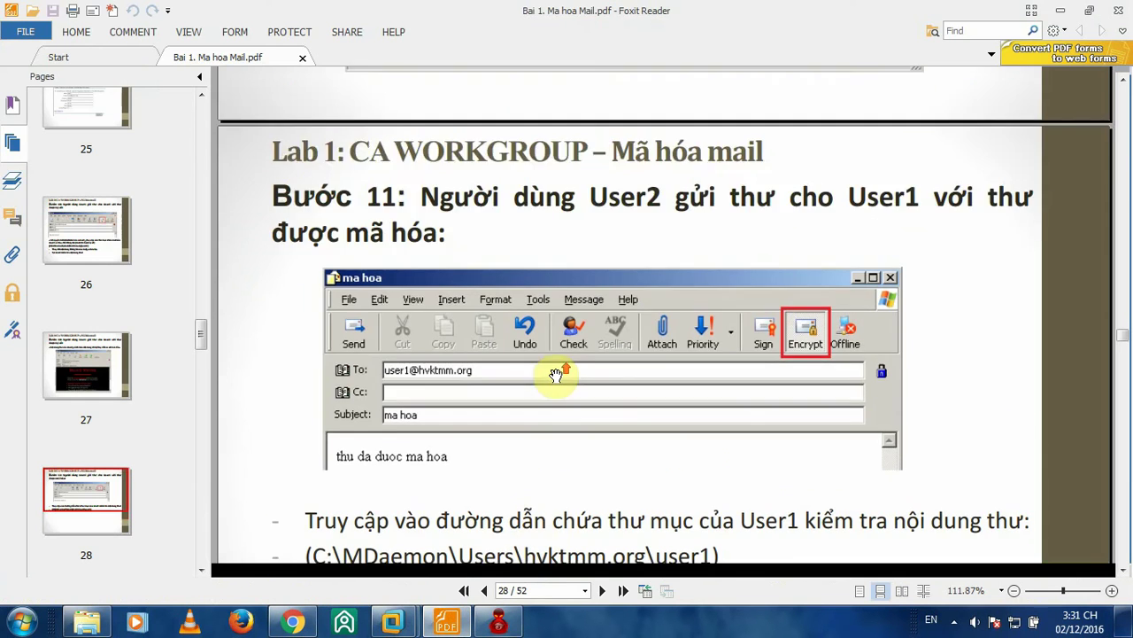
scroll(556, 376, "down", 3)
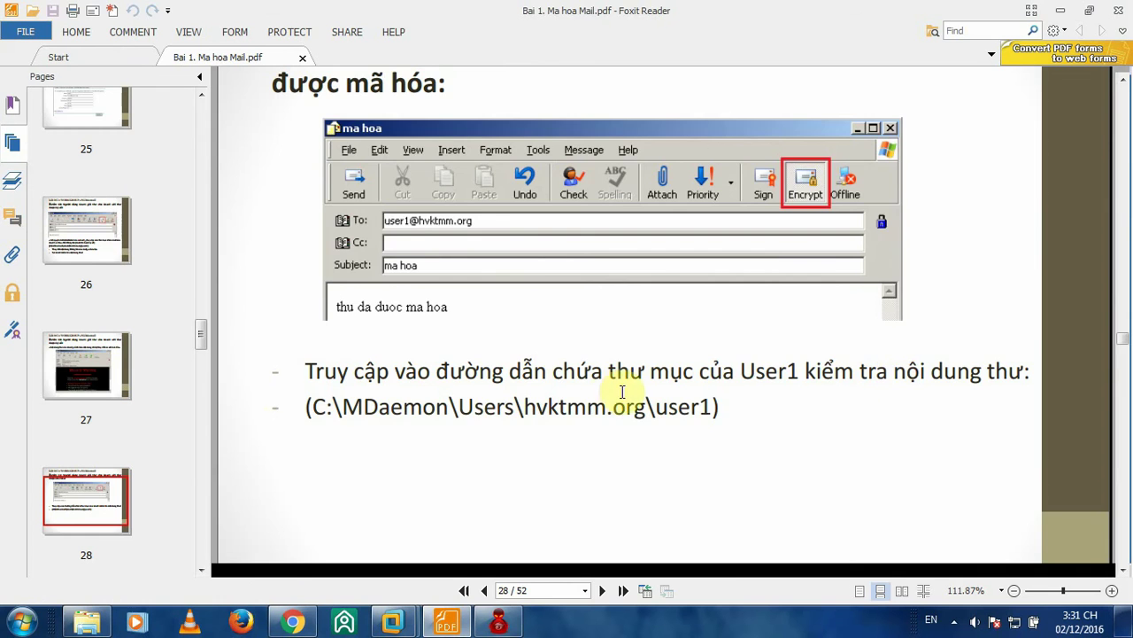
scroll(741, 316, "down", 4)
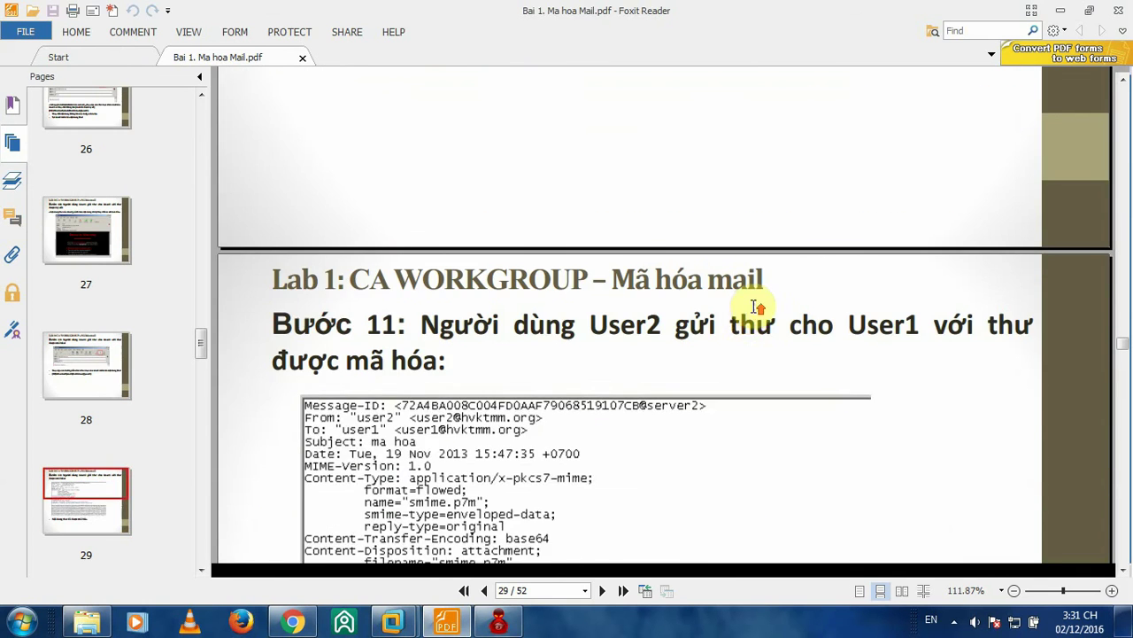
scroll(752, 312, "up", 2)
scroll(752, 313, "up", 1)
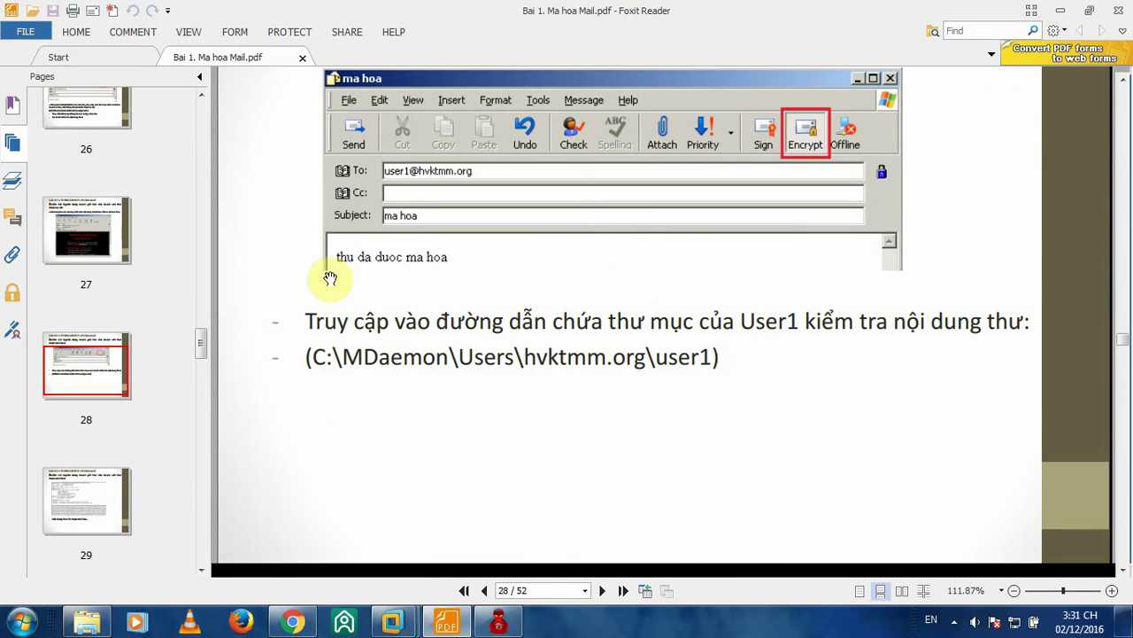
mouse_move(392, 621)
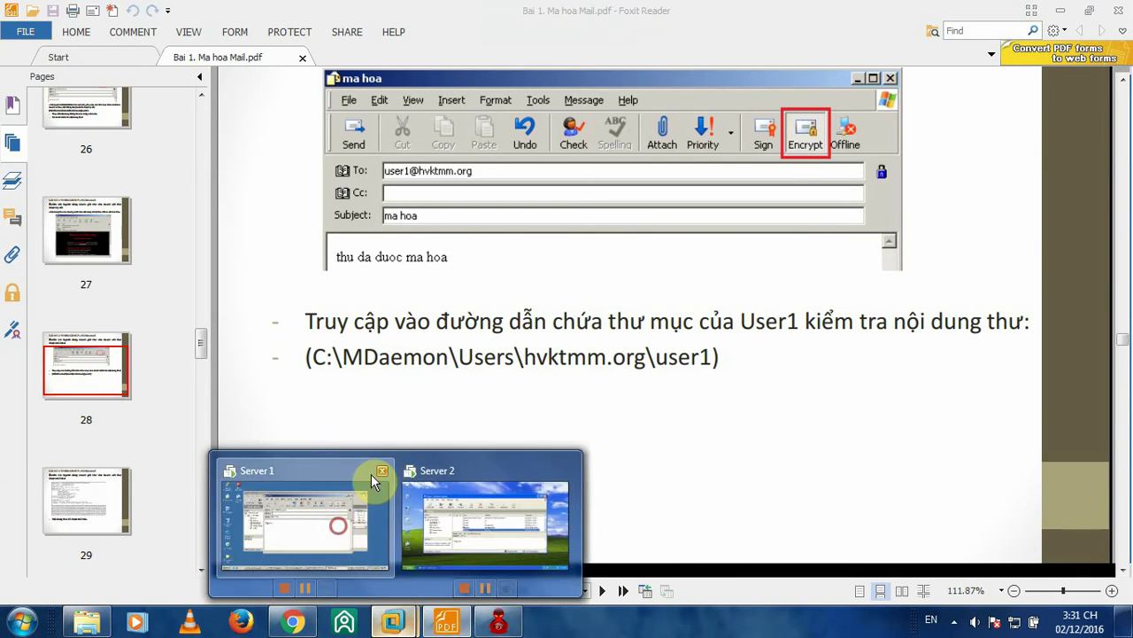
left_click(371, 474)
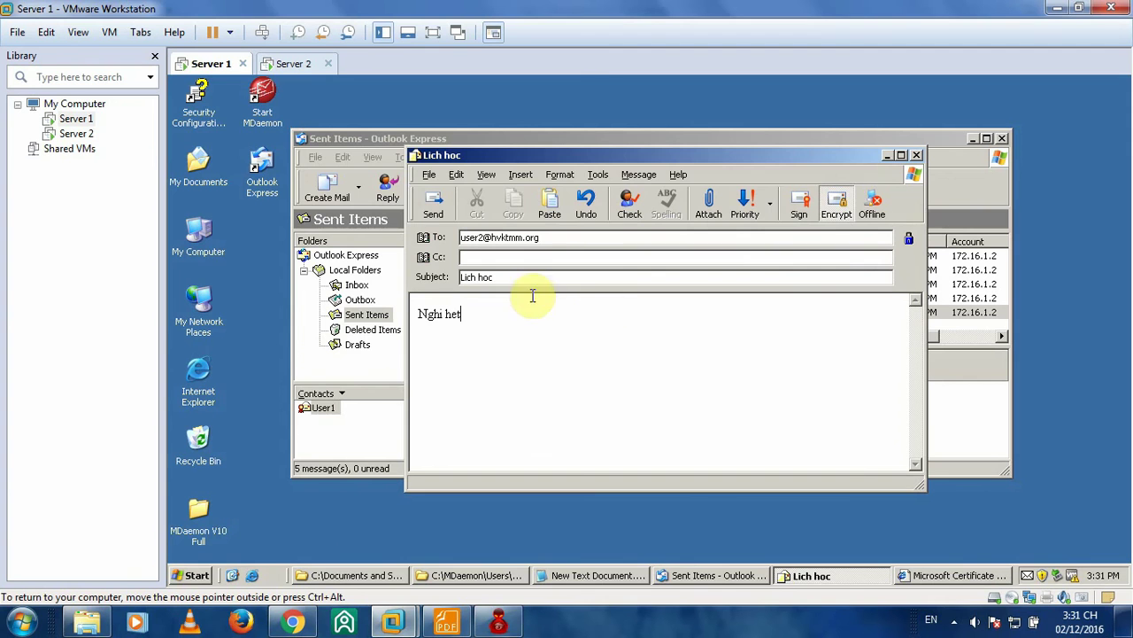
- Send the Lich hoc message unencrypted despite the warning that User2's digital ID is missing
left_click(431, 203)
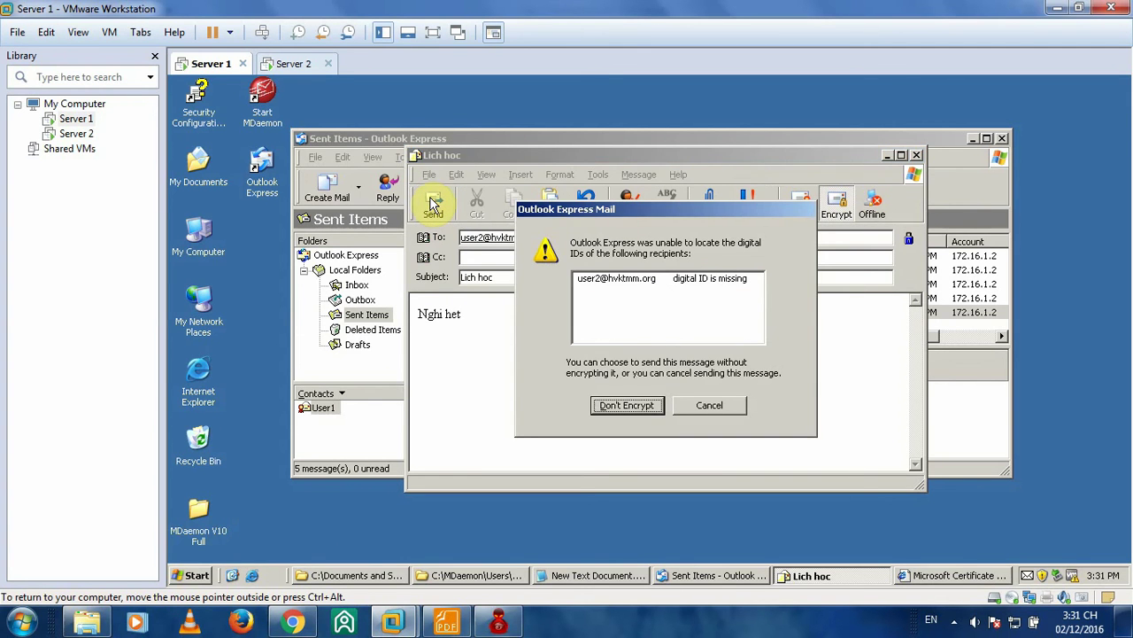
left_click(633, 279)
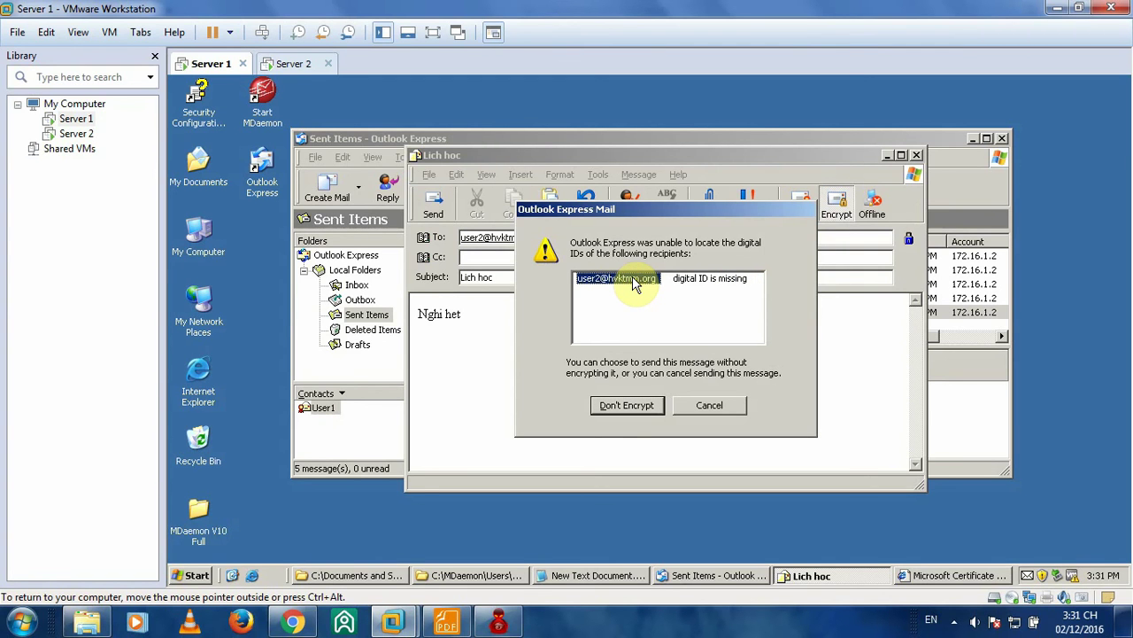
left_click(739, 278)
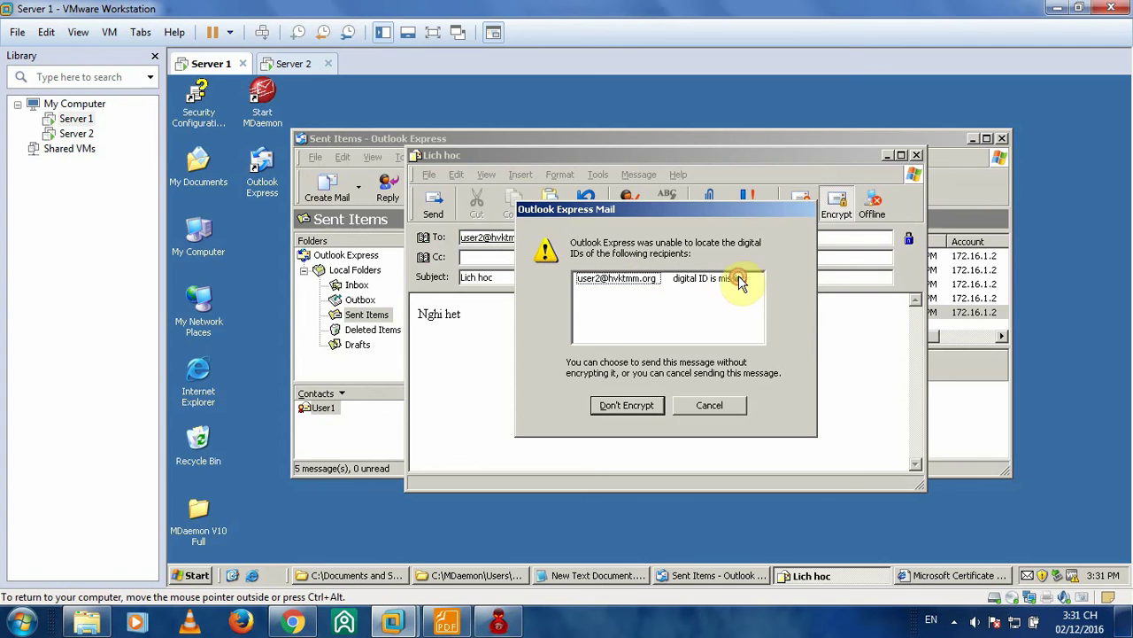
left_click(689, 280)
left_click(638, 279)
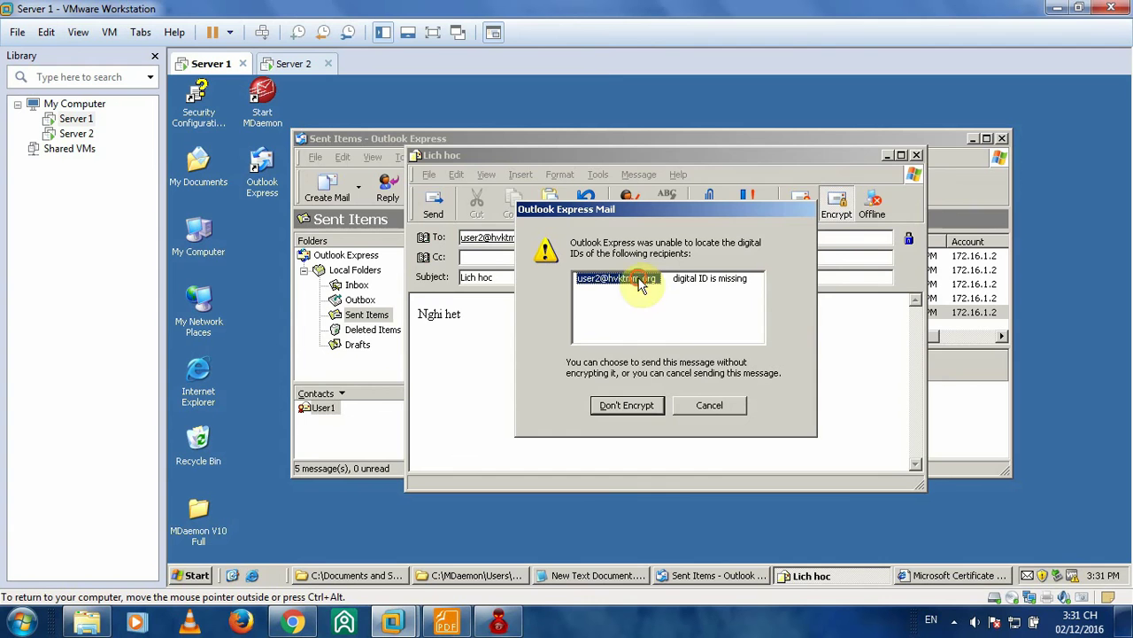
left_click(636, 407)
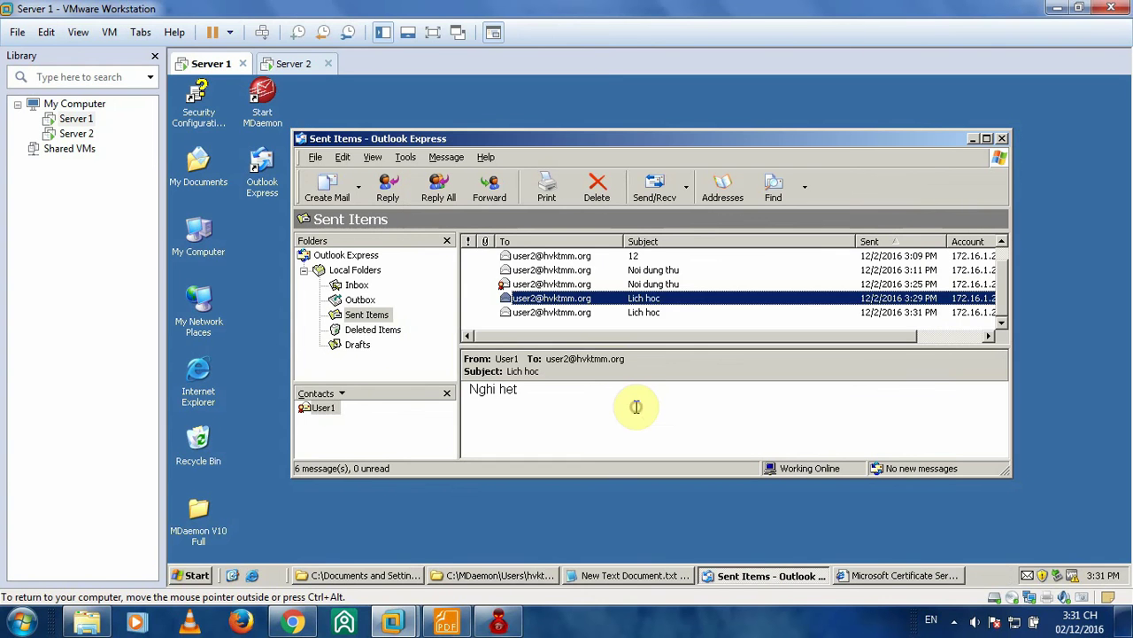
left_click(576, 314)
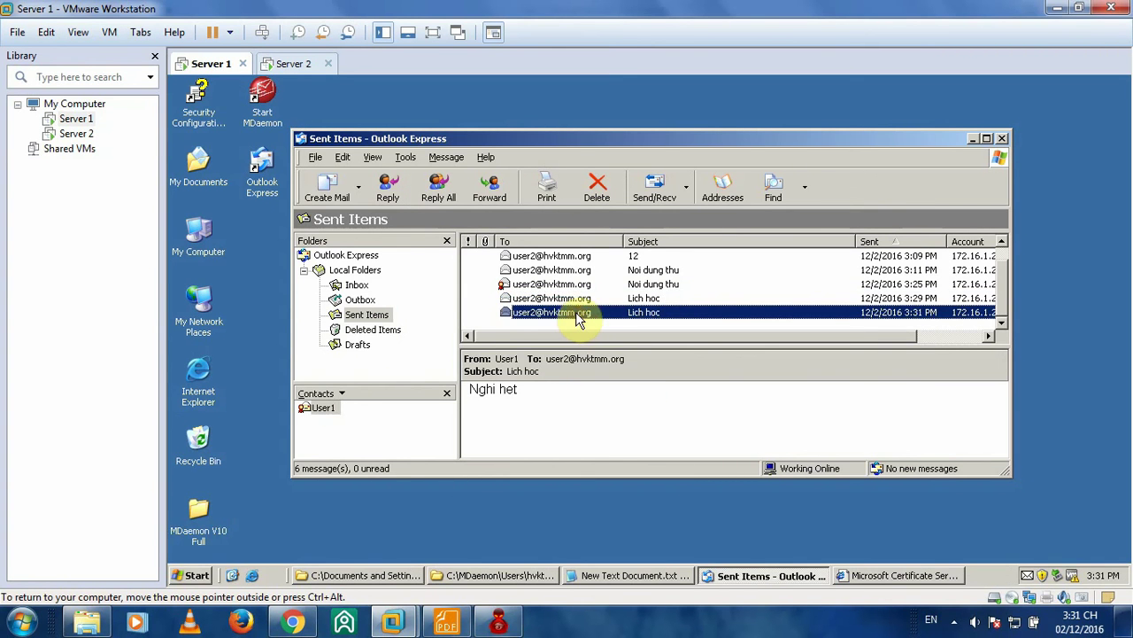
left_click_drag(874, 336, 711, 351)
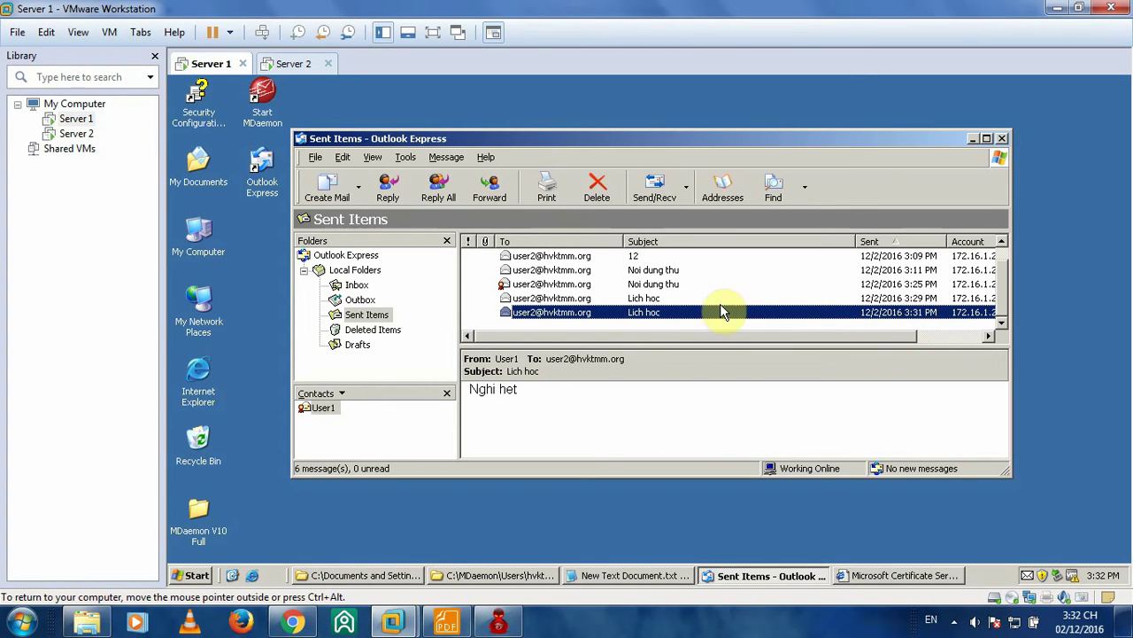
double_click(654, 310)
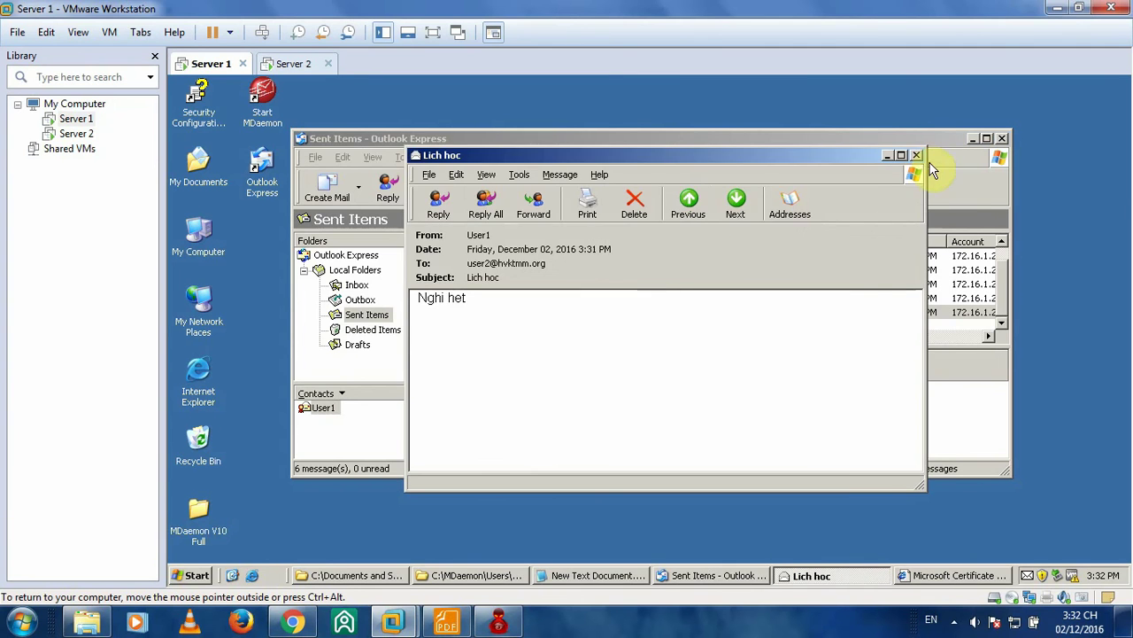
left_click(920, 156)
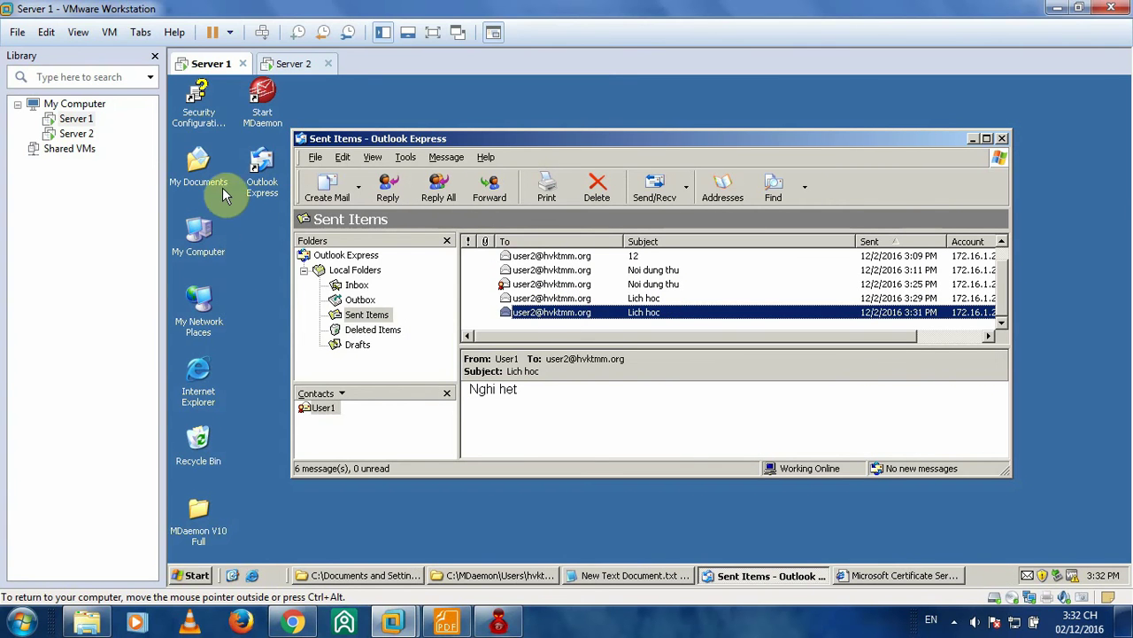
double_click(203, 232)
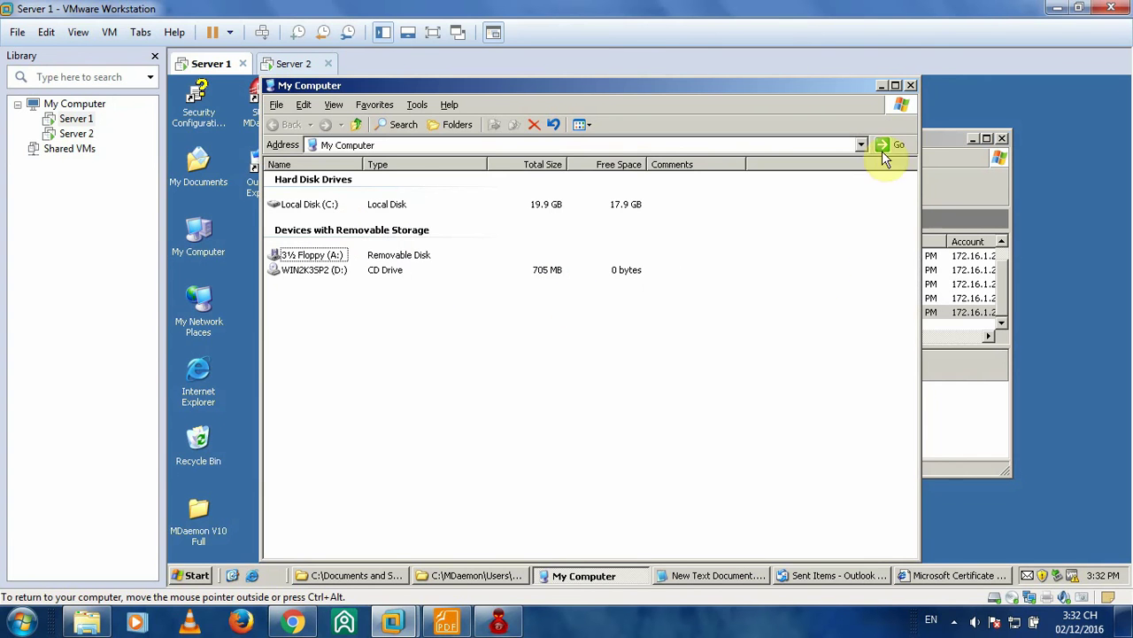
- Go to User2's mailbox folder C:\MDaemon\Users\hvktmm.org\user2 in Explorer
left_click(911, 86)
left_click(469, 571)
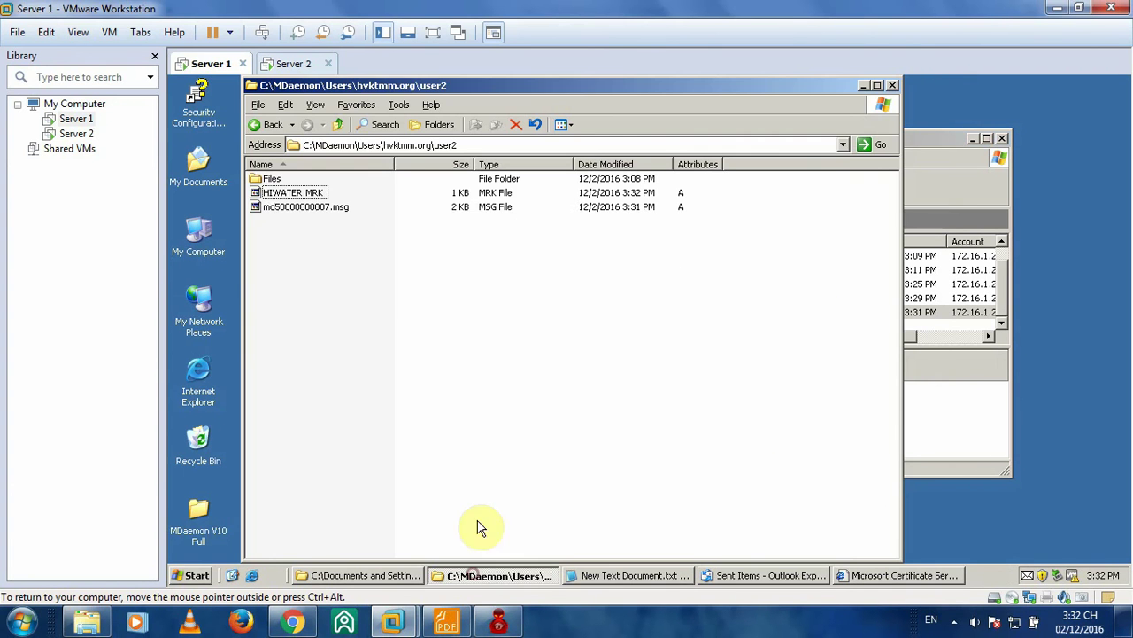
left_click(266, 125)
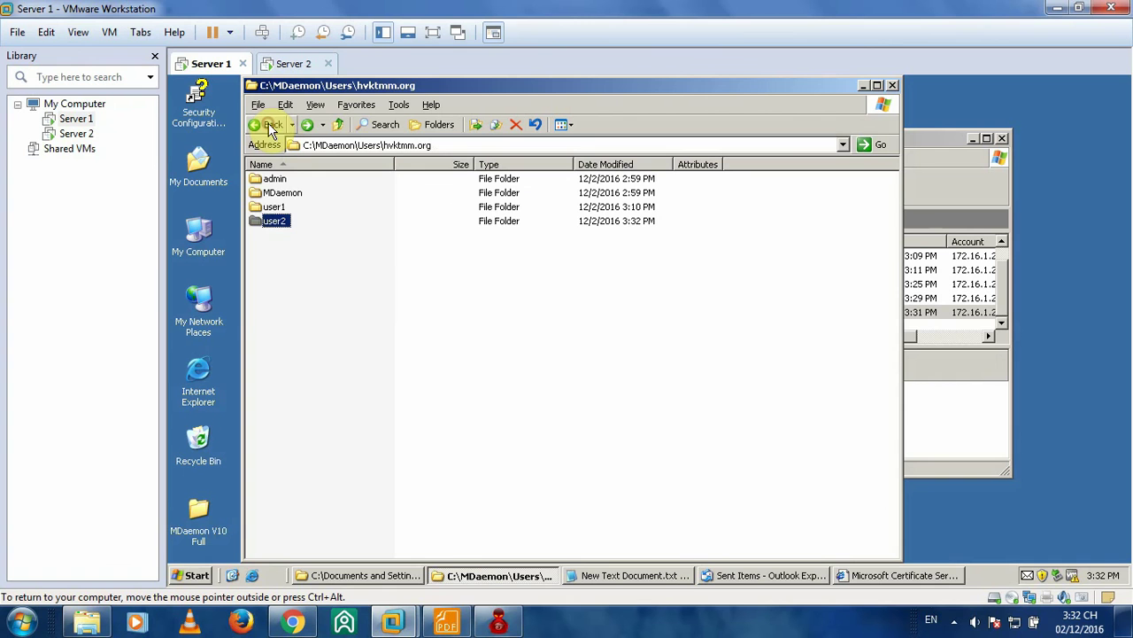
double_click(278, 222)
- Open md50000000007.msg in Notepad through Open With
left_click(320, 209)
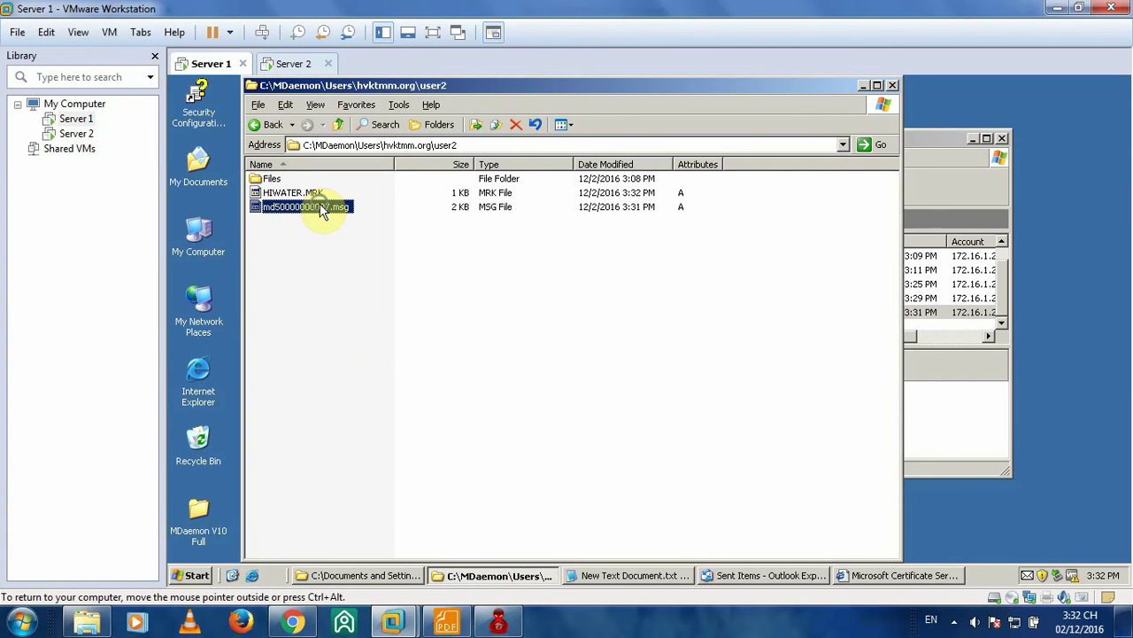
right_click(321, 208)
mouse_move(367, 235)
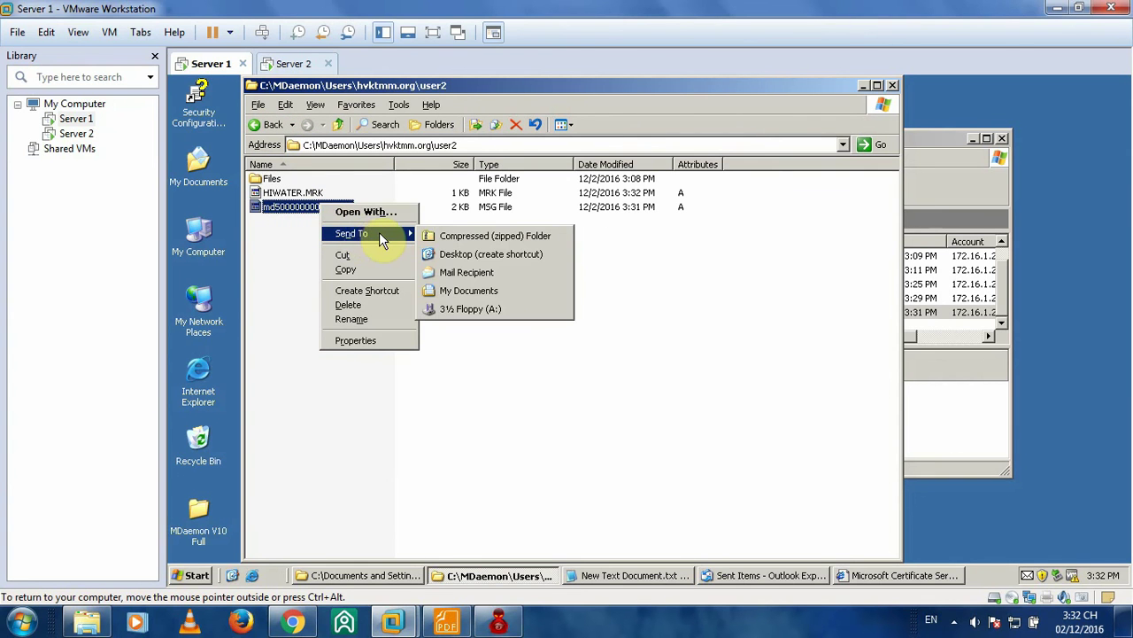
left_click(359, 213)
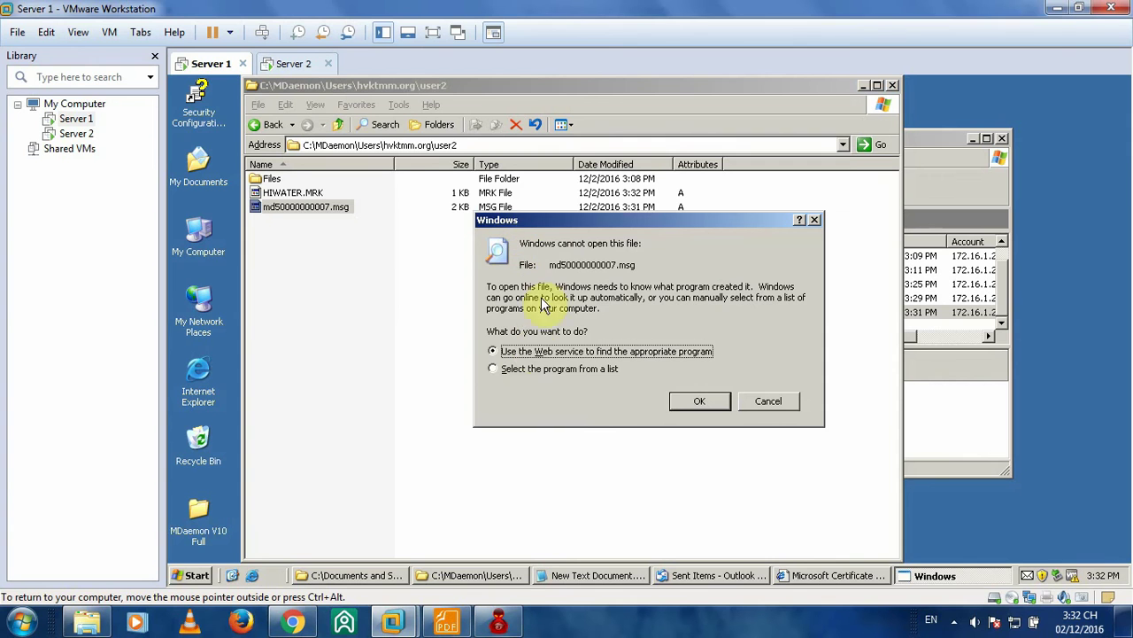
left_click(532, 368)
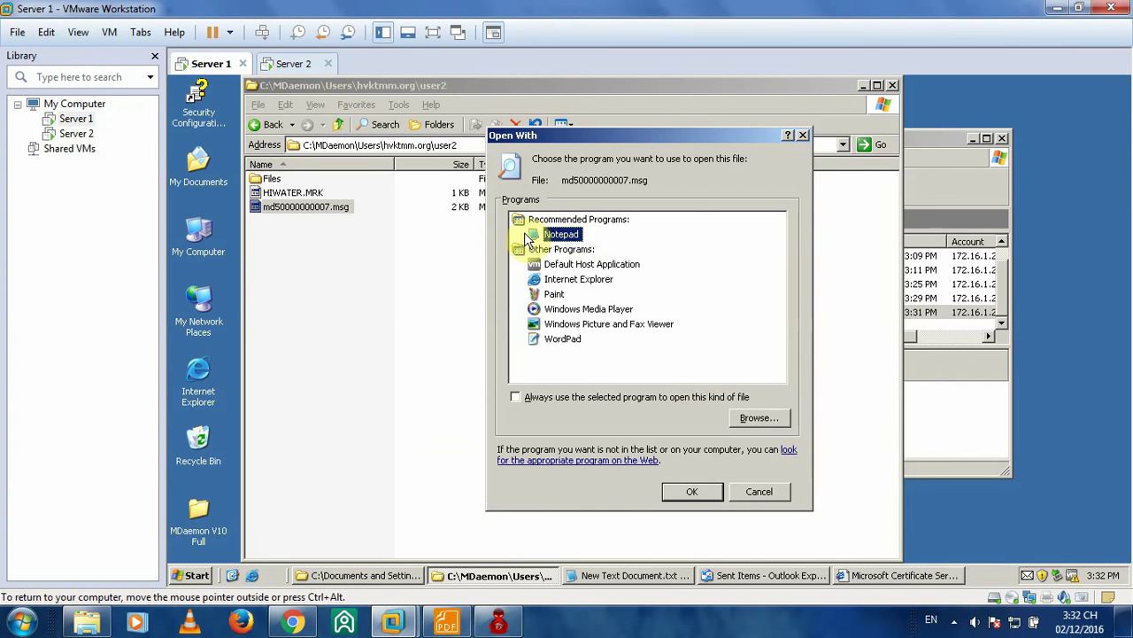
double_click(561, 234)
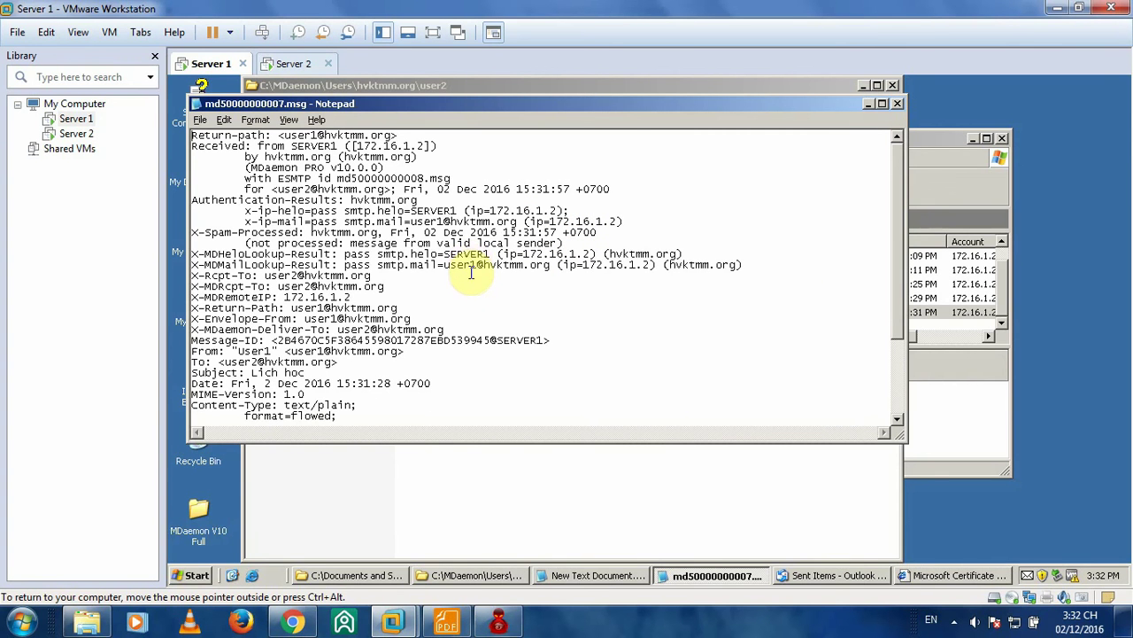
- Highlight the Lich hoc subject and the date and MIME-Version header lines in the raw message
scroll(328, 275, "down", 1)
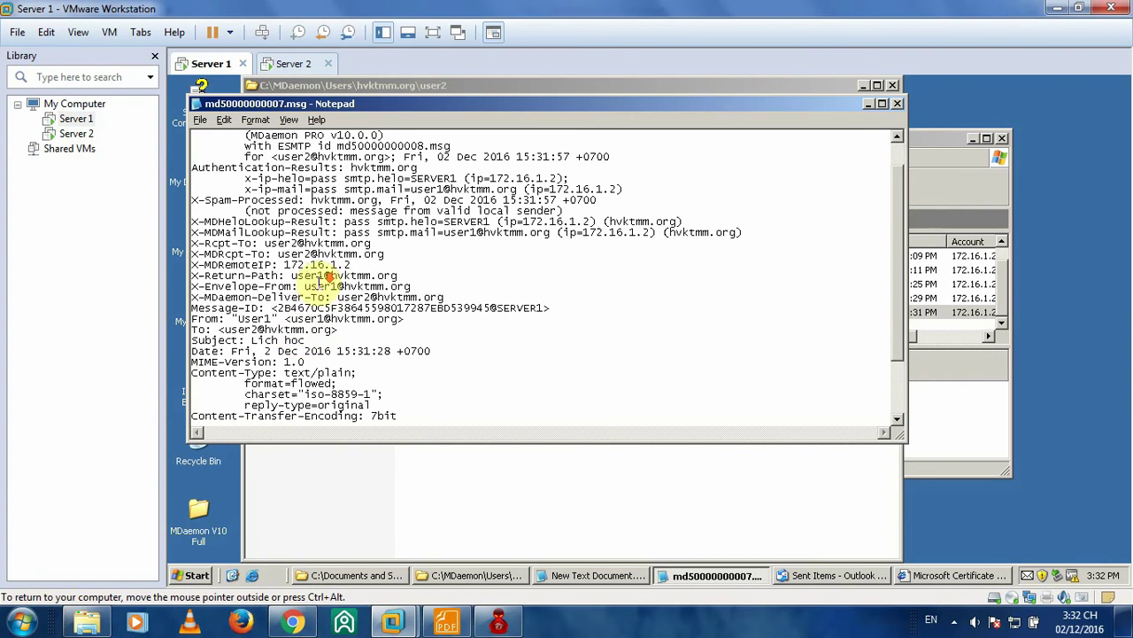
double_click(254, 340)
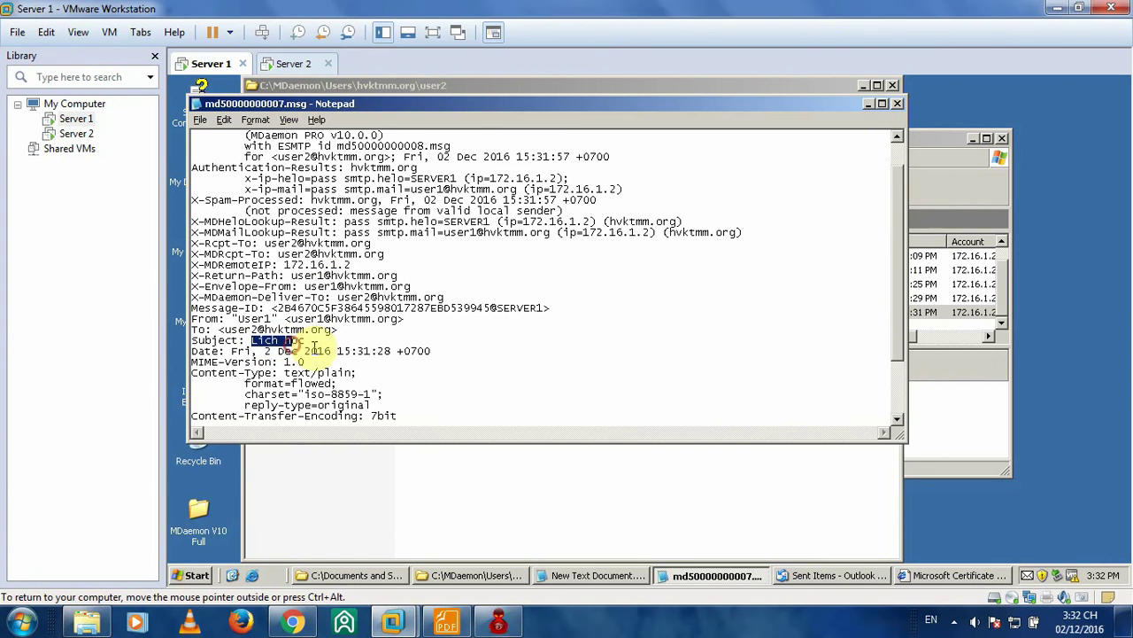
left_click_drag(336, 351, 375, 358)
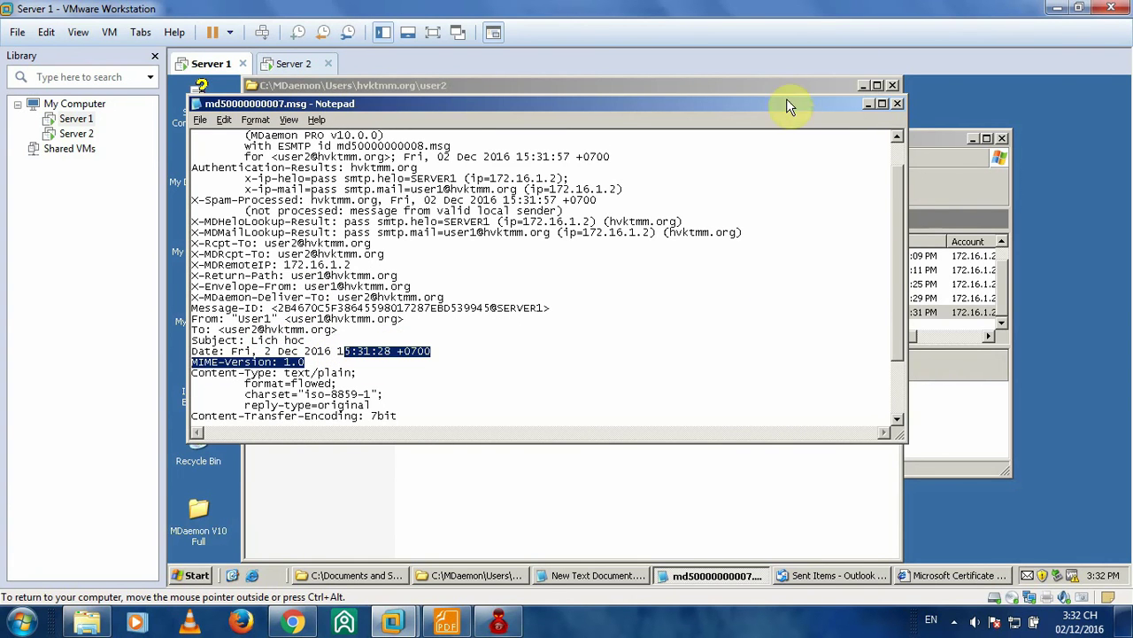
left_click(930, 142)
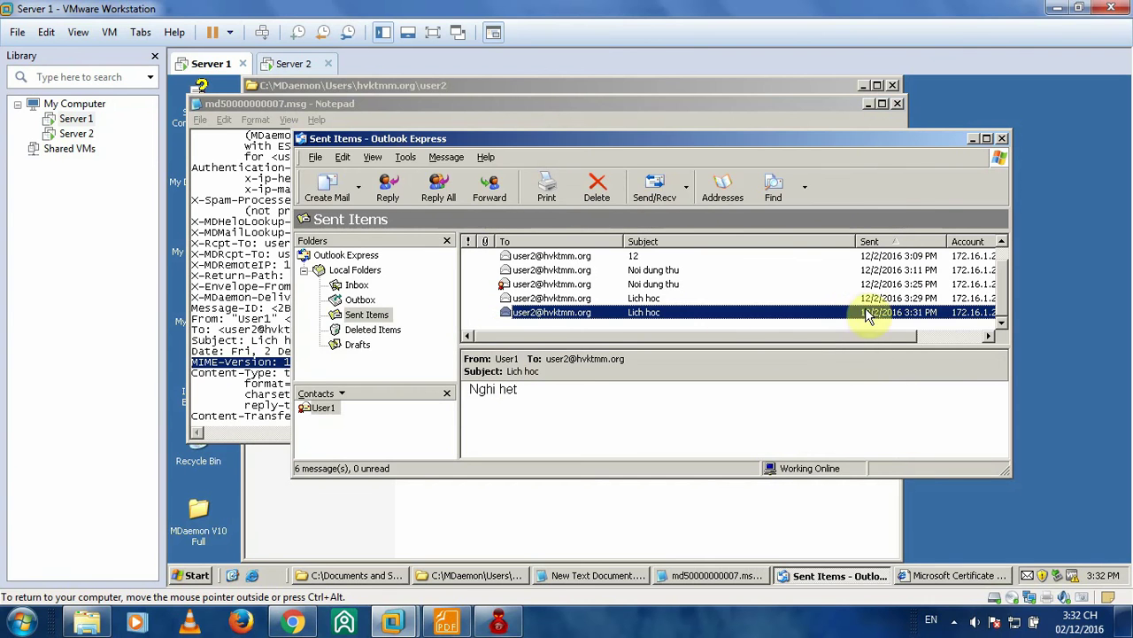
left_click(727, 113)
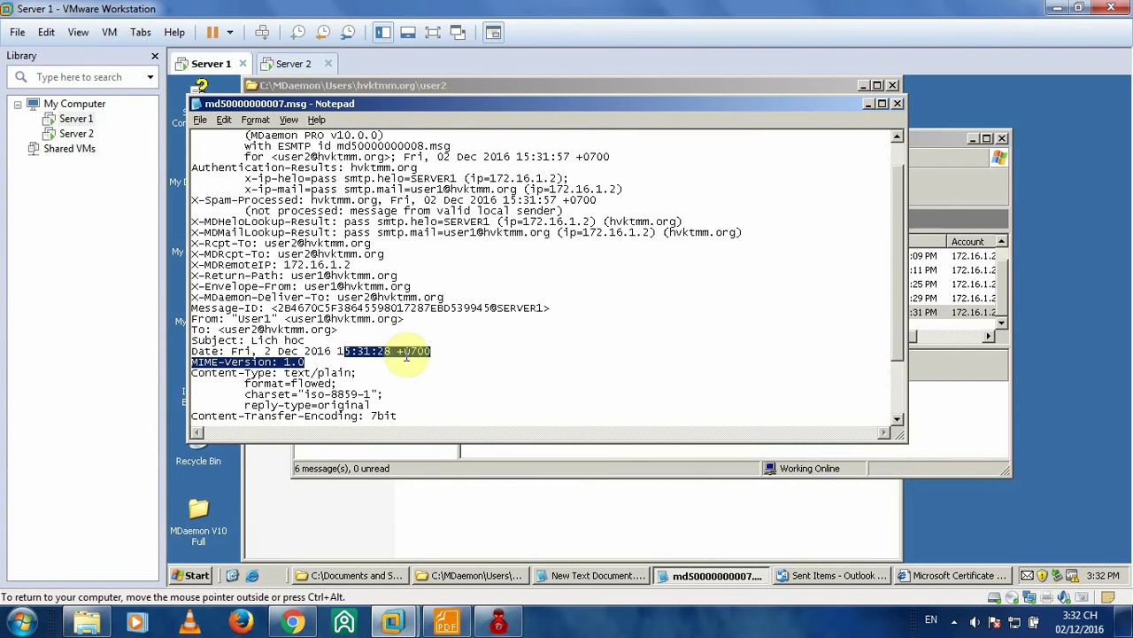
left_click(494, 358)
- Highlight the subject word Lich and the body 'Nghi het', then close Notepad
scroll(495, 353, "down", 1)
scroll(495, 352, "down", 1)
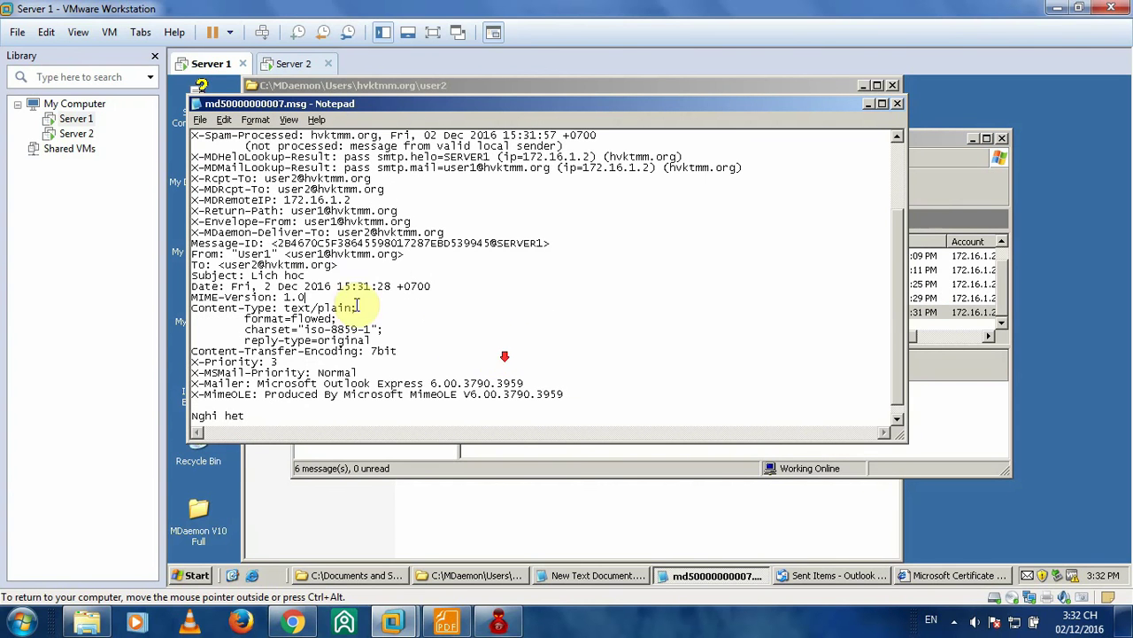
double_click(266, 276)
left_click_drag(266, 276, 305, 275)
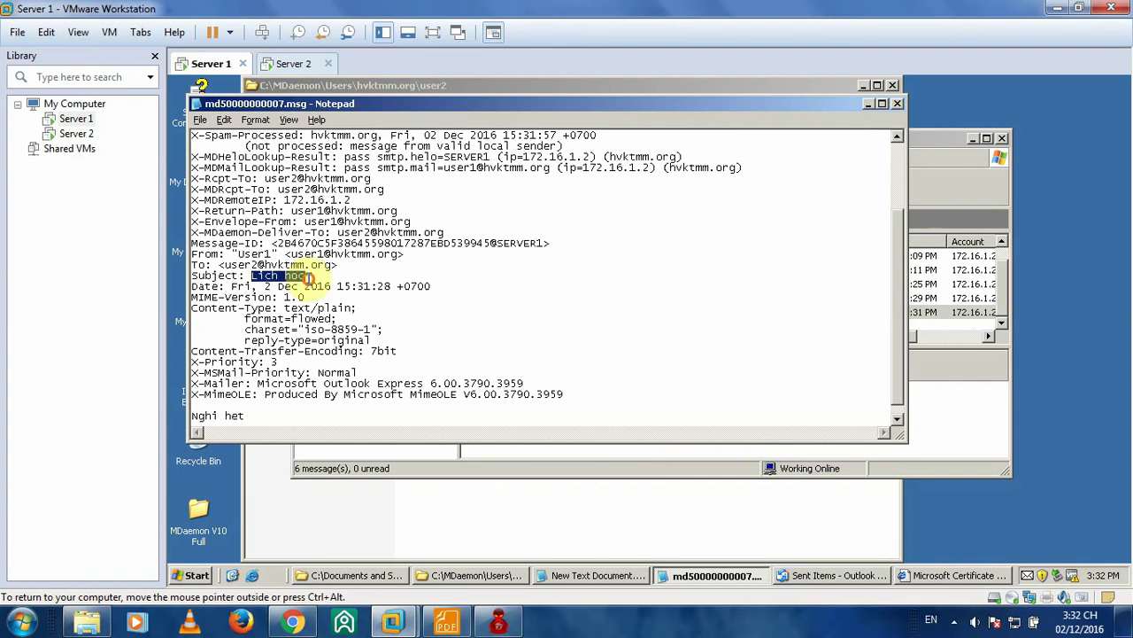
scroll(458, 303, "down", 1)
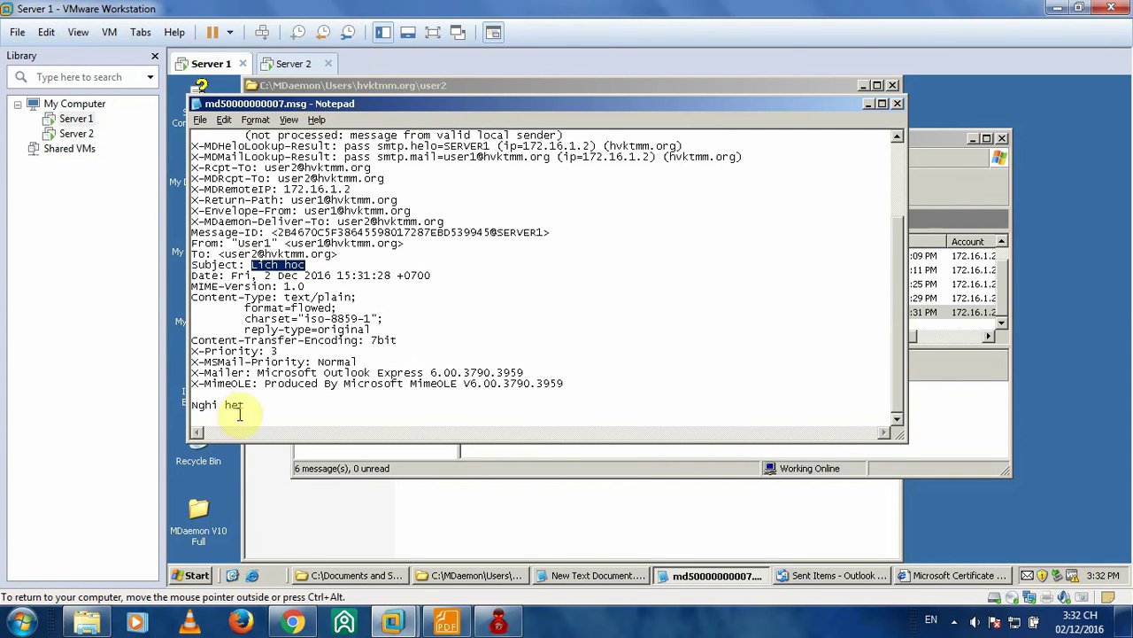
left_click_drag(248, 406, 192, 406)
left_click_drag(272, 410, 208, 400)
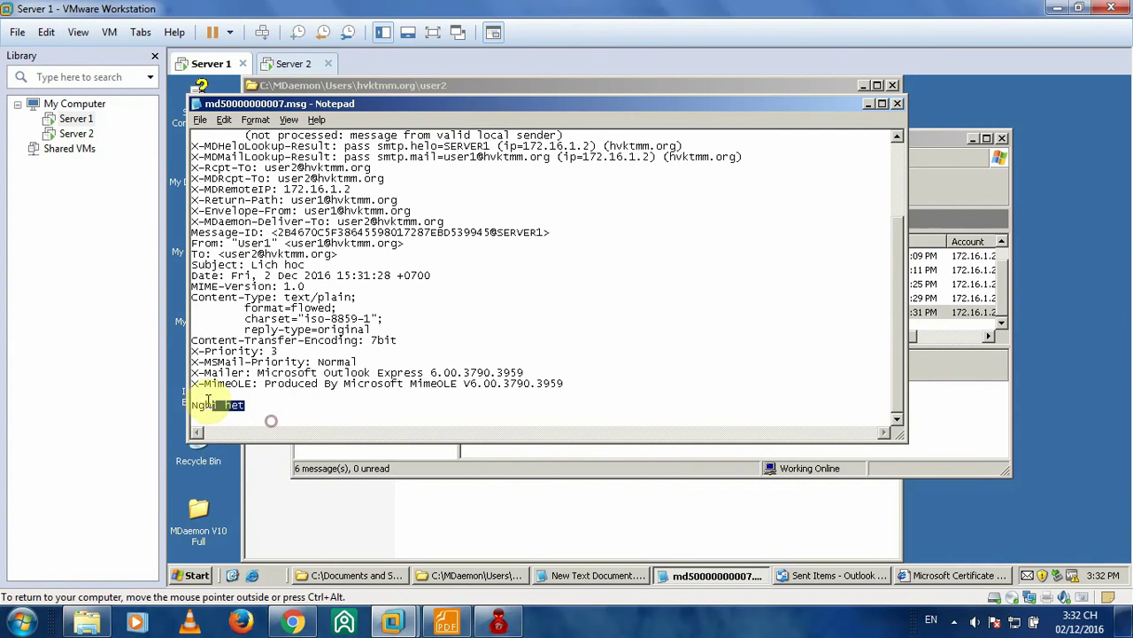
left_click(896, 103)
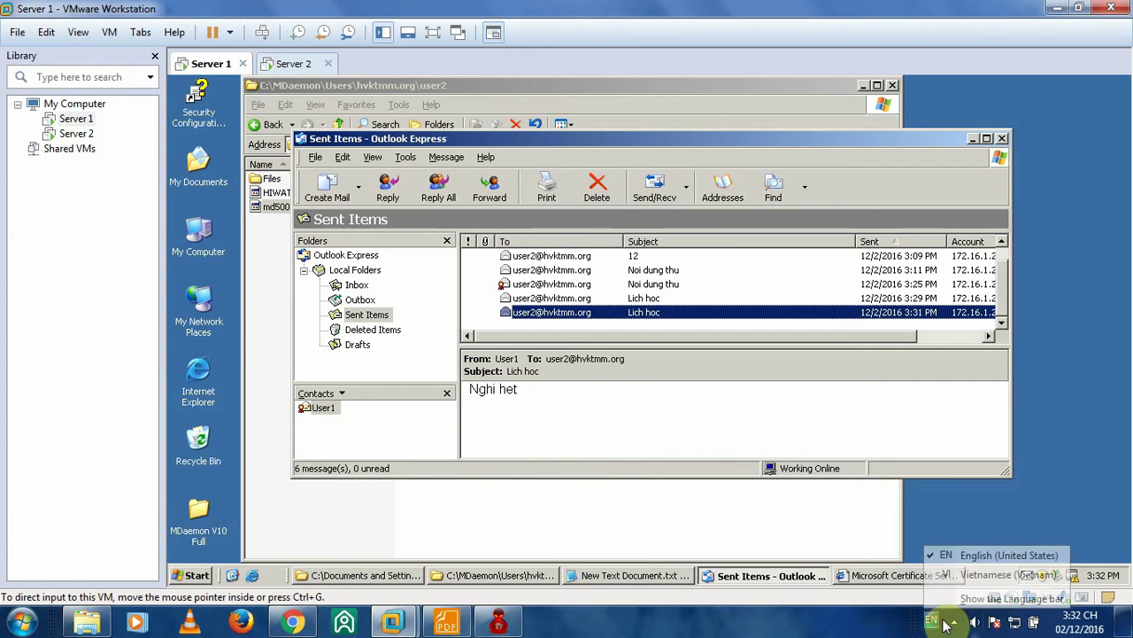
left_click(955, 623)
- On Server 1, cancel the missing-digital-ID encryption warning and close the '123' compose window
left_click(966, 538)
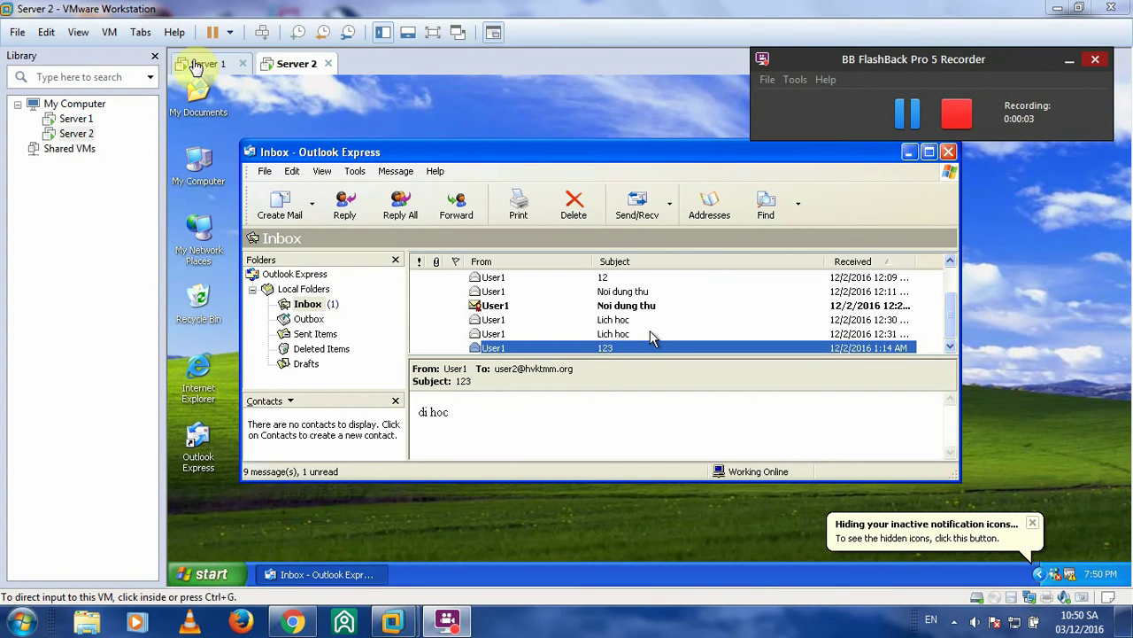
left_click(201, 64)
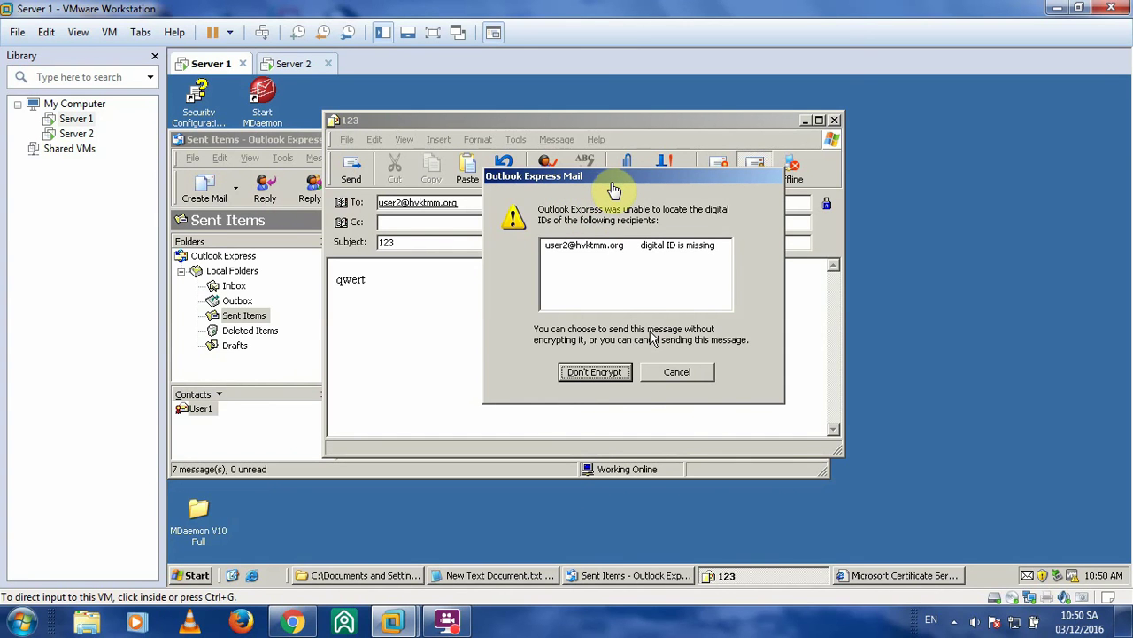
left_click(611, 190)
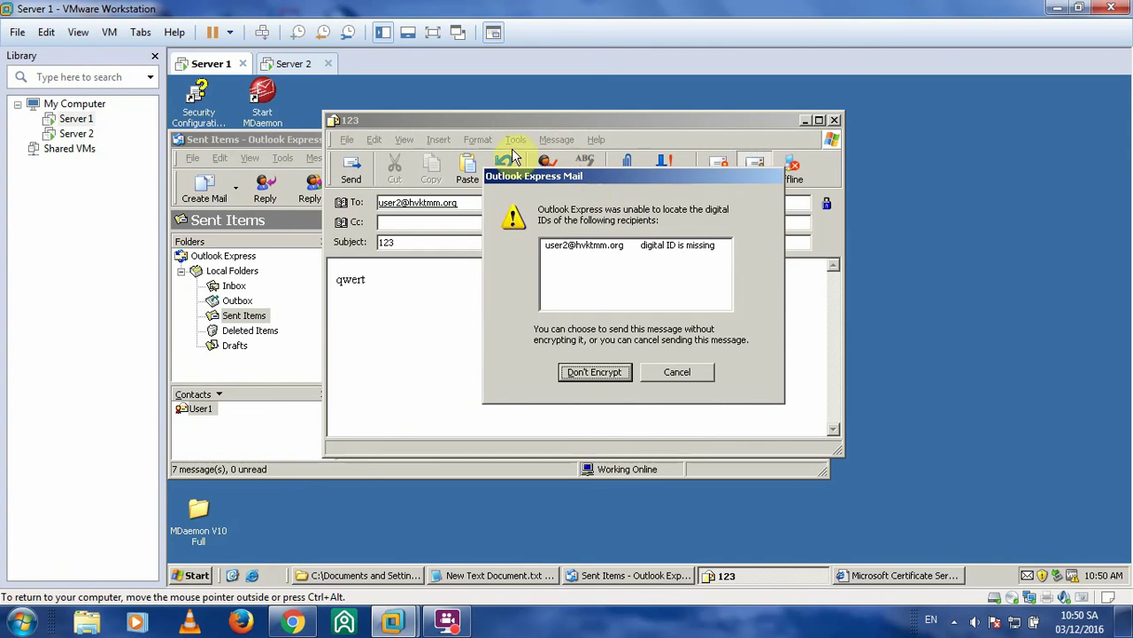
left_click_drag(663, 176, 624, 209)
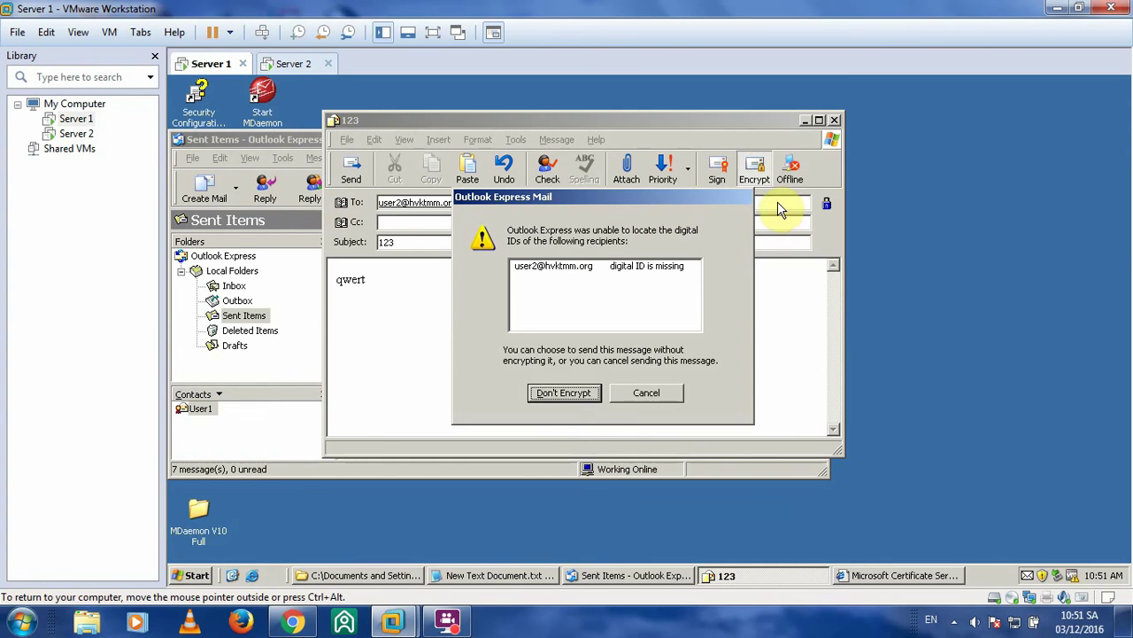
left_click(652, 391)
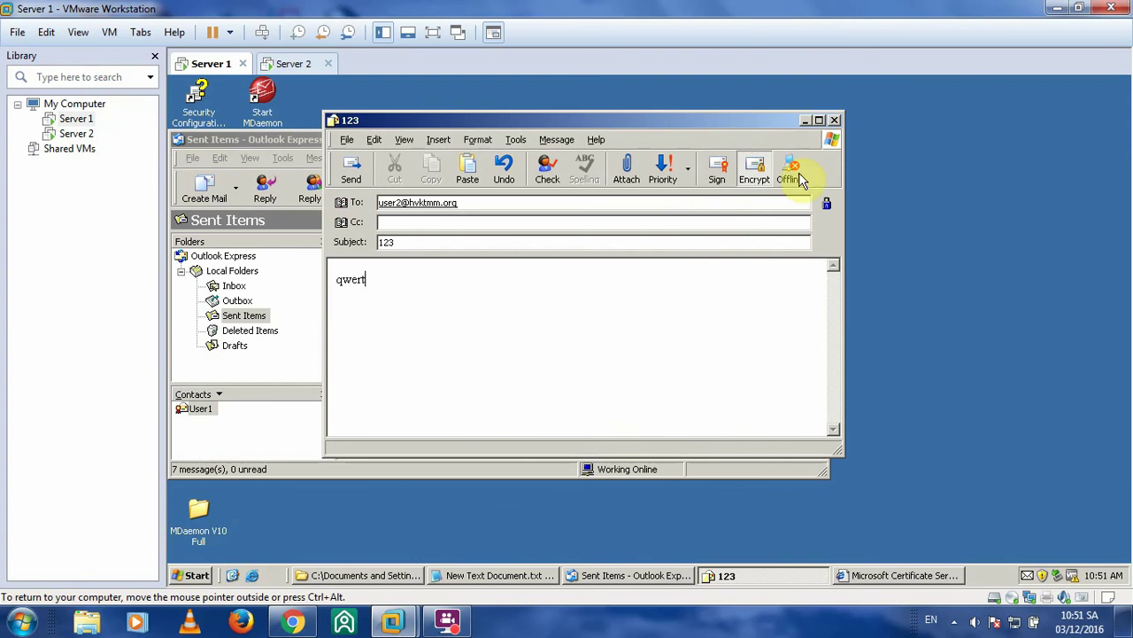
left_click(834, 120)
- Discard the unsaved '123' message, then move Server 2's Outlook Express window into position
left_click(653, 367)
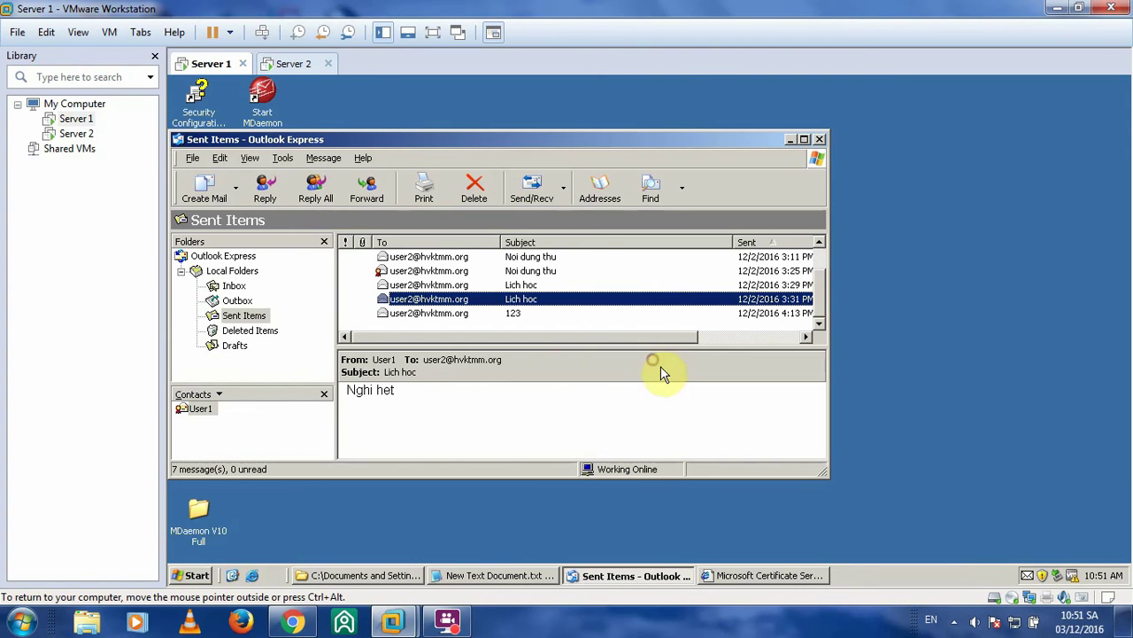
left_click(295, 63)
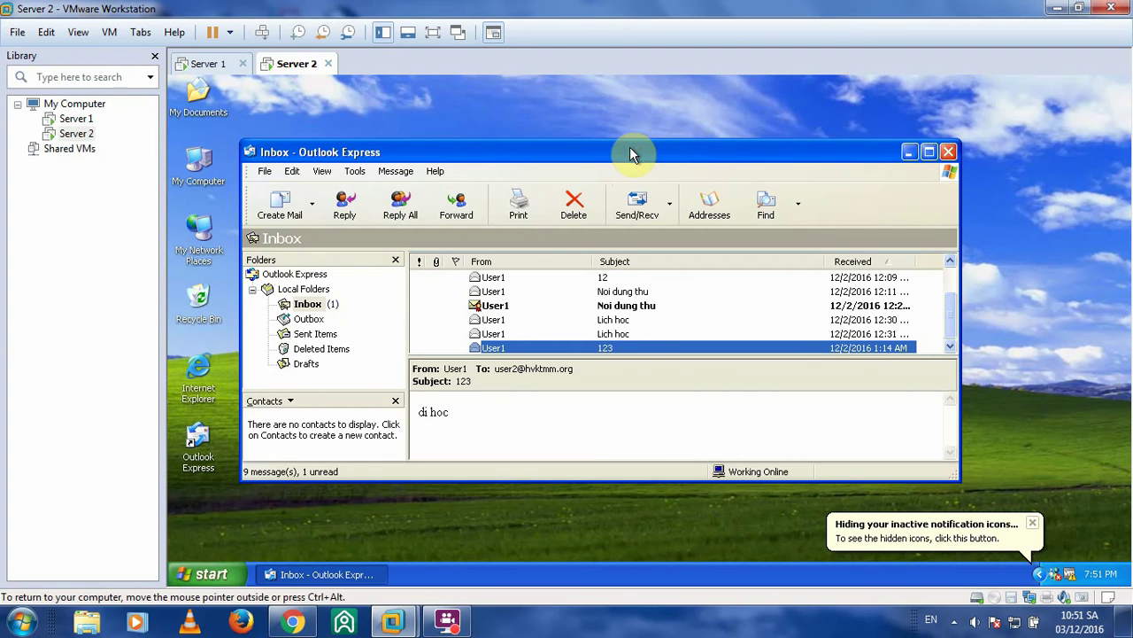
left_click_drag(630, 152, 688, 129)
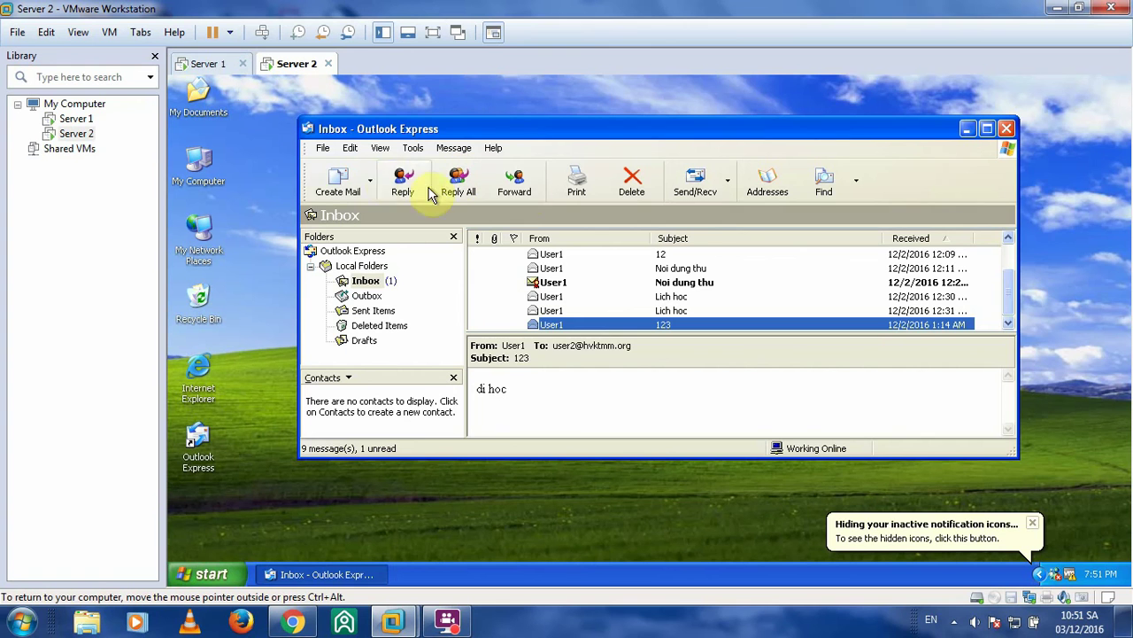
- Compose a new message to User1 with subject 'Loi' and body 'Loi'
left_click(339, 183)
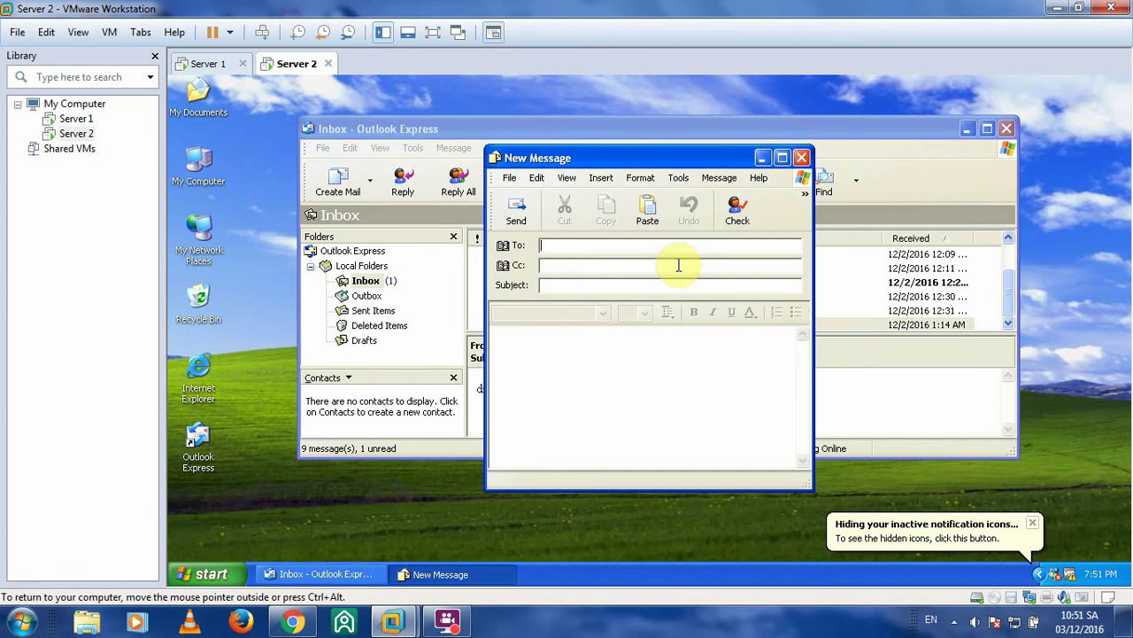
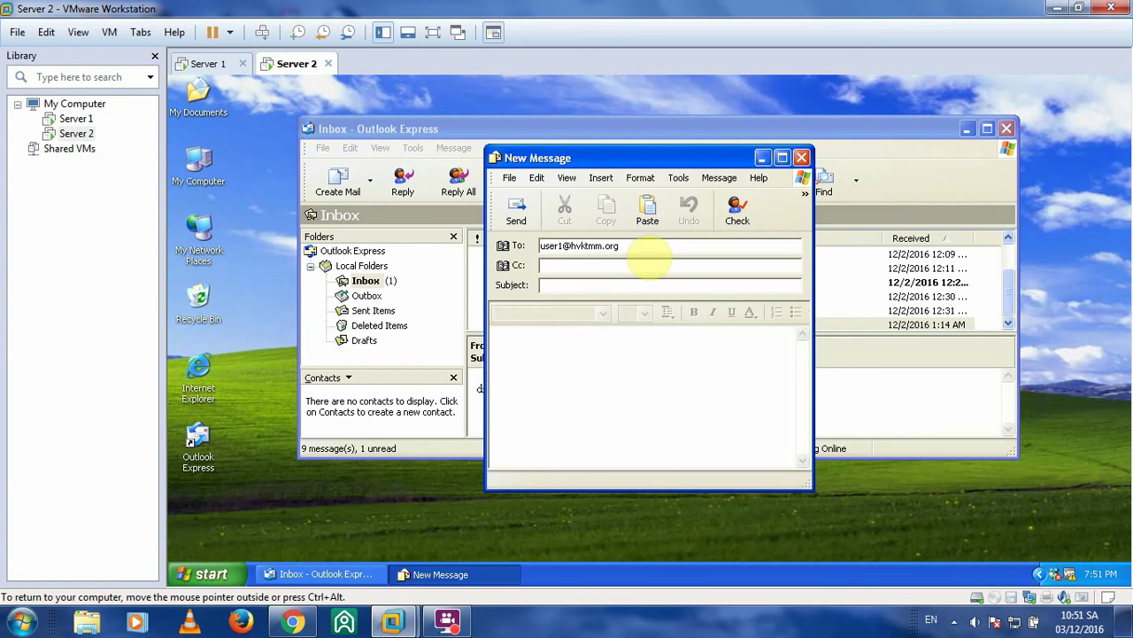
left_click(644, 285)
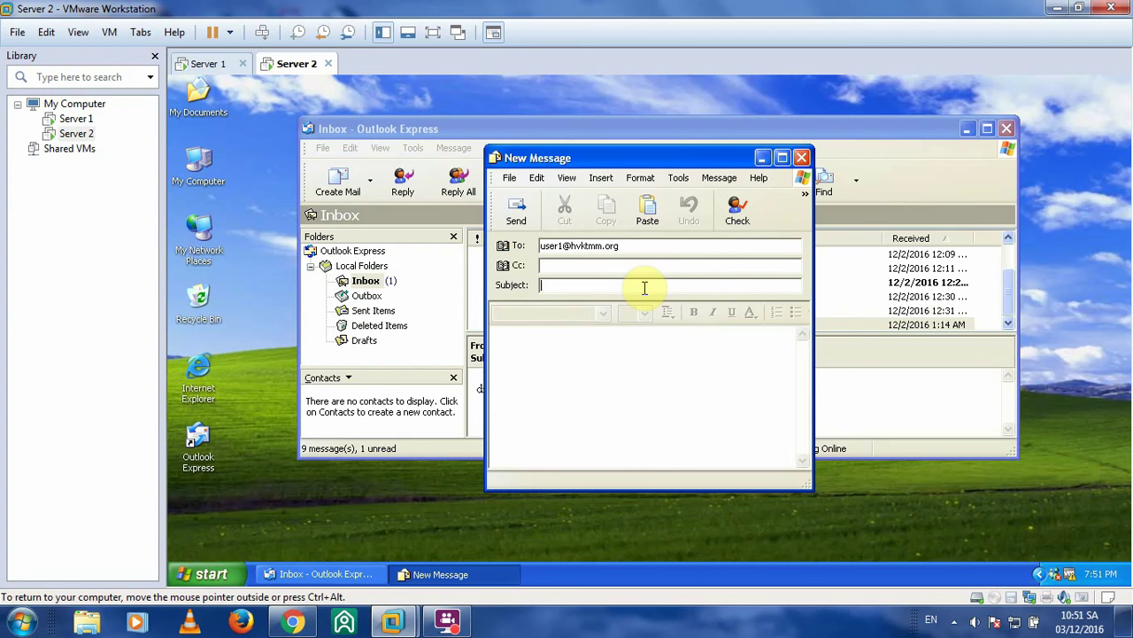
type("Loi")
key("Tab")
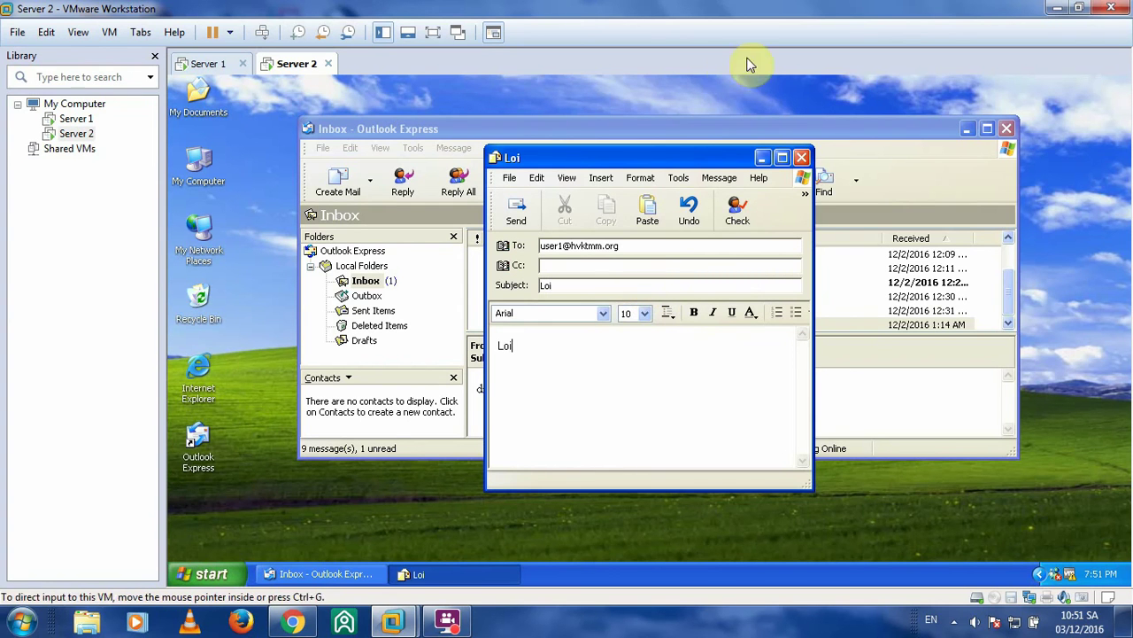
left_click(805, 196)
- Turn on Sign for the Loi message and send it, triggering the no-digital-ID warning
left_click(838, 322)
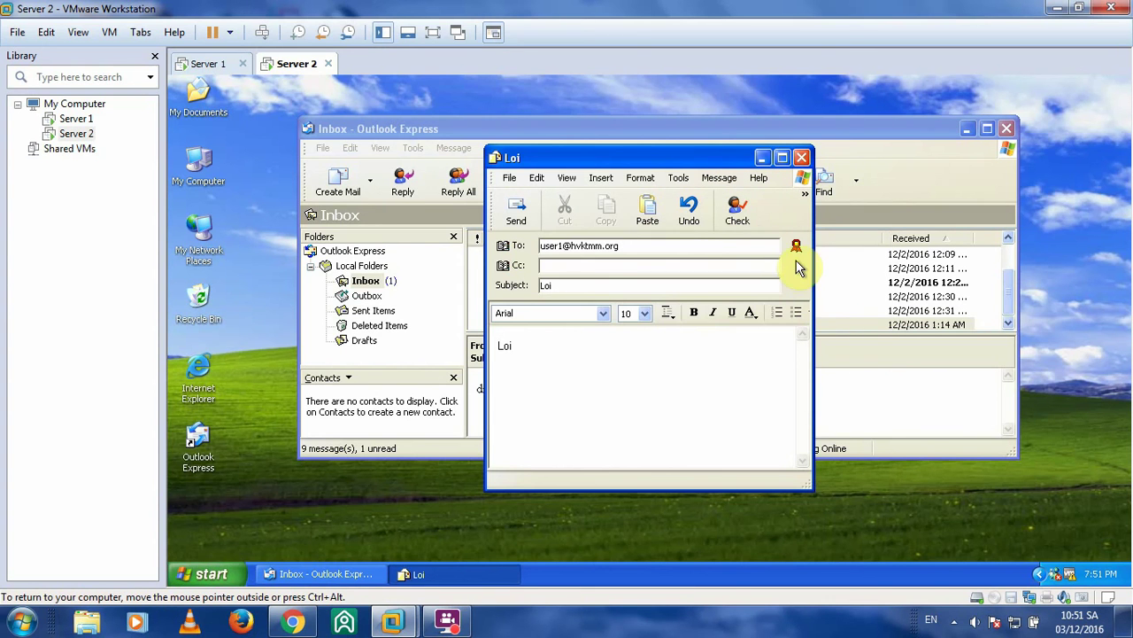
left_click(806, 202)
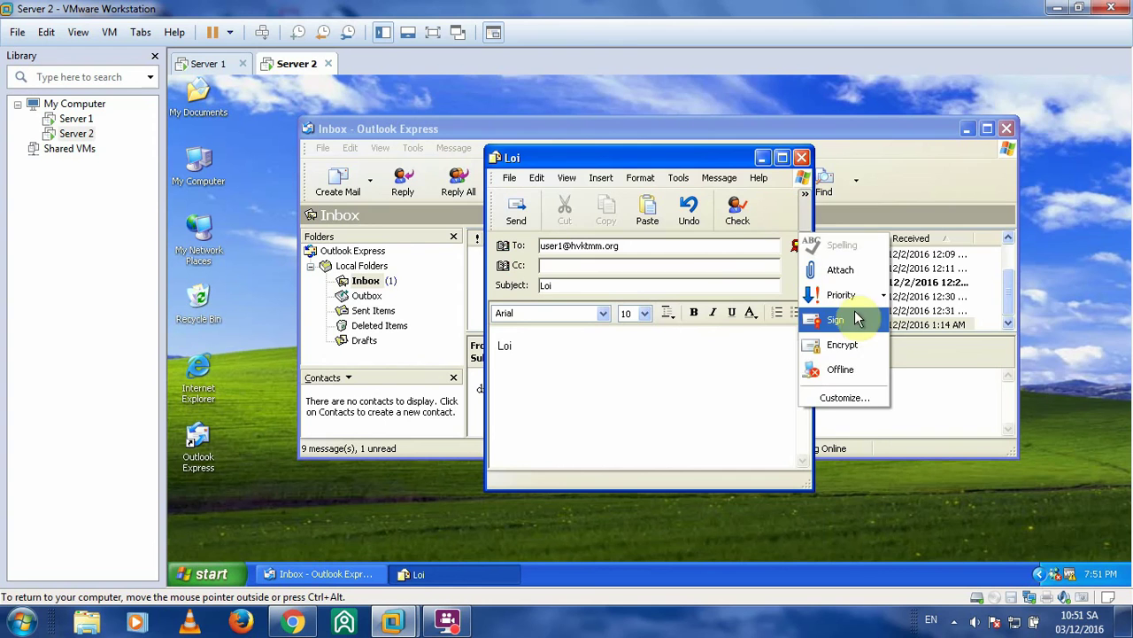
left_click(841, 321)
left_click(515, 209)
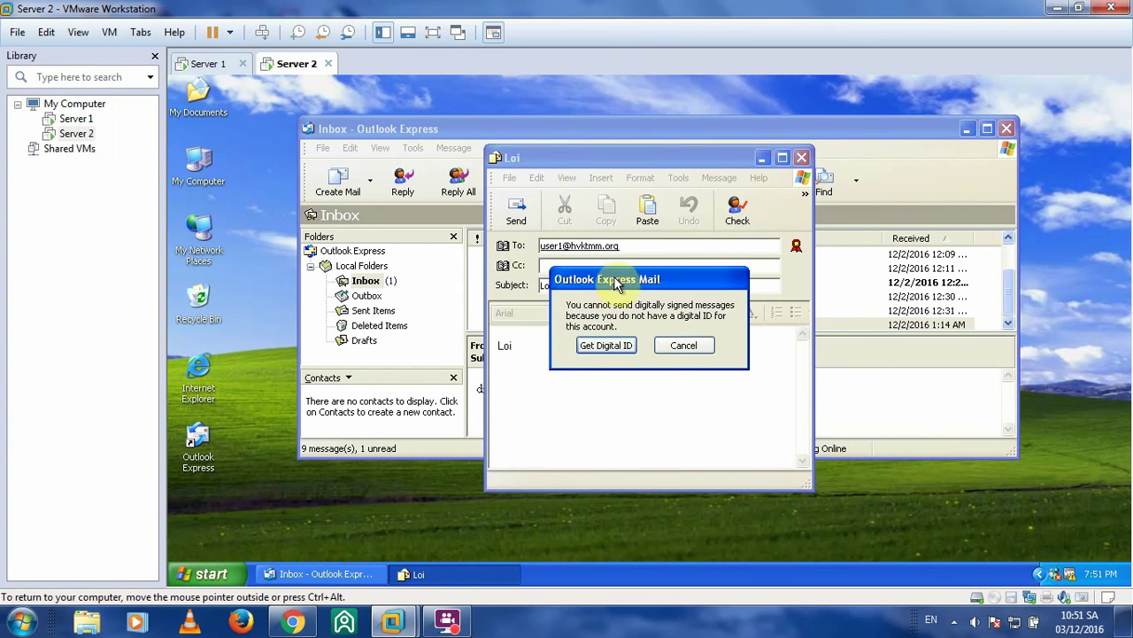
left_click_drag(617, 279, 628, 198)
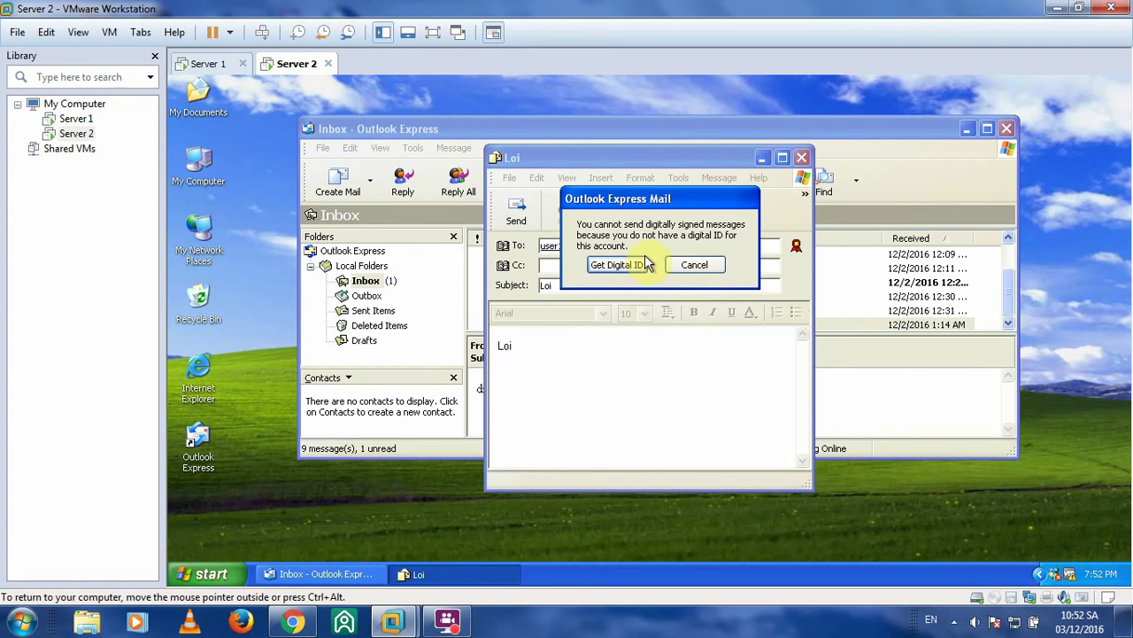
left_click(21, 622)
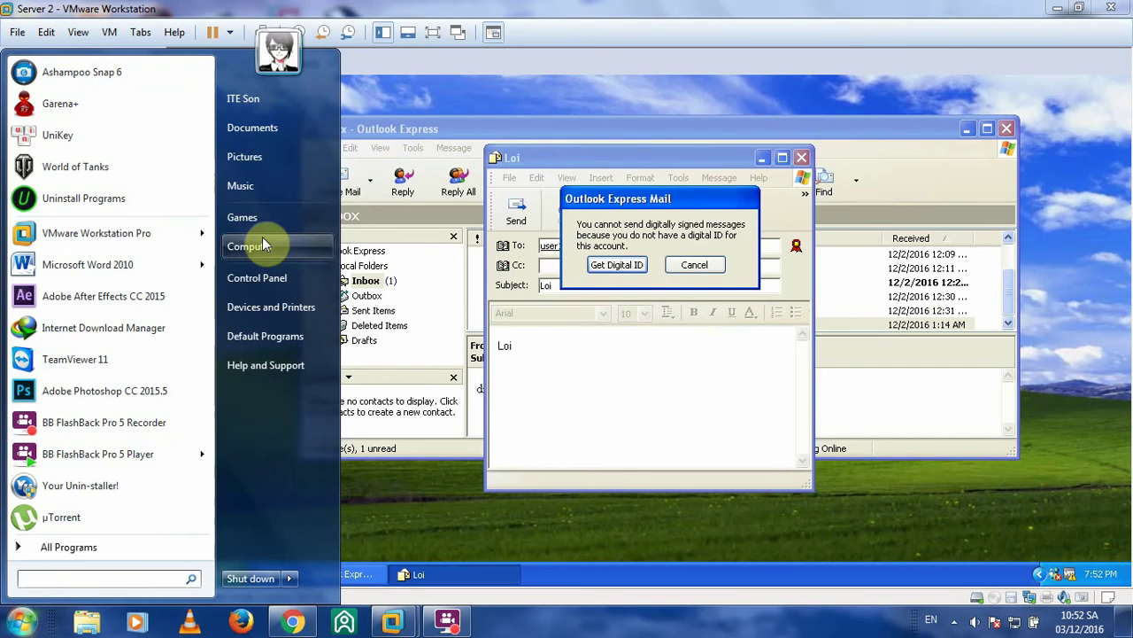
- Browse to D:\Hoc tap\Ki 9\Thuc hanh an toan he dieu hanh\Slide on the host
left_click(257, 246)
double_click(832, 171)
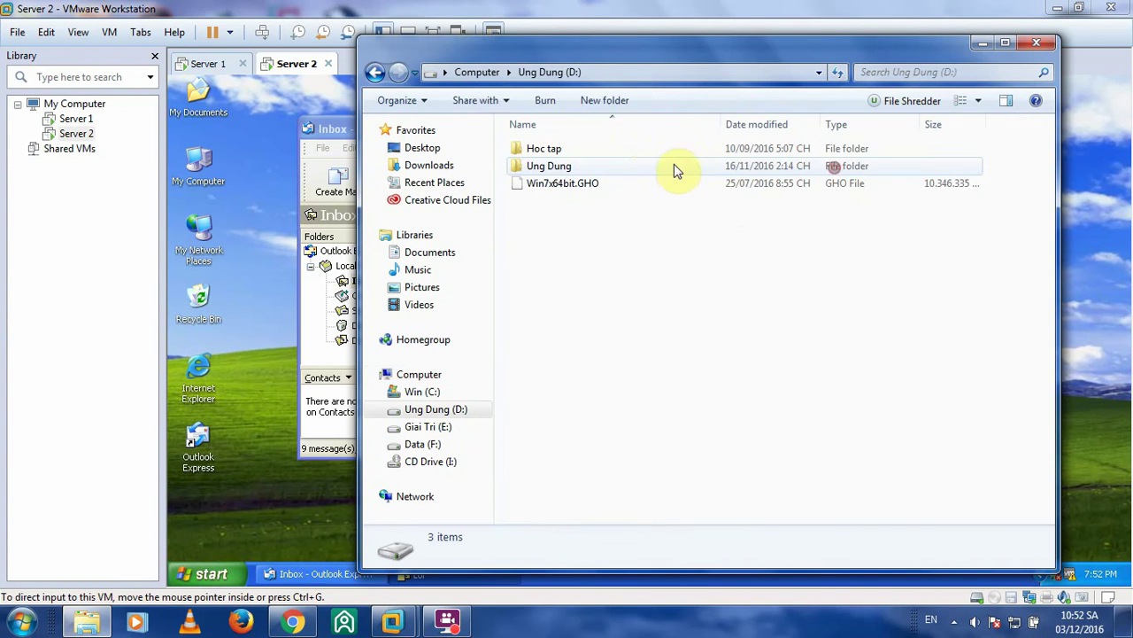
double_click(620, 149)
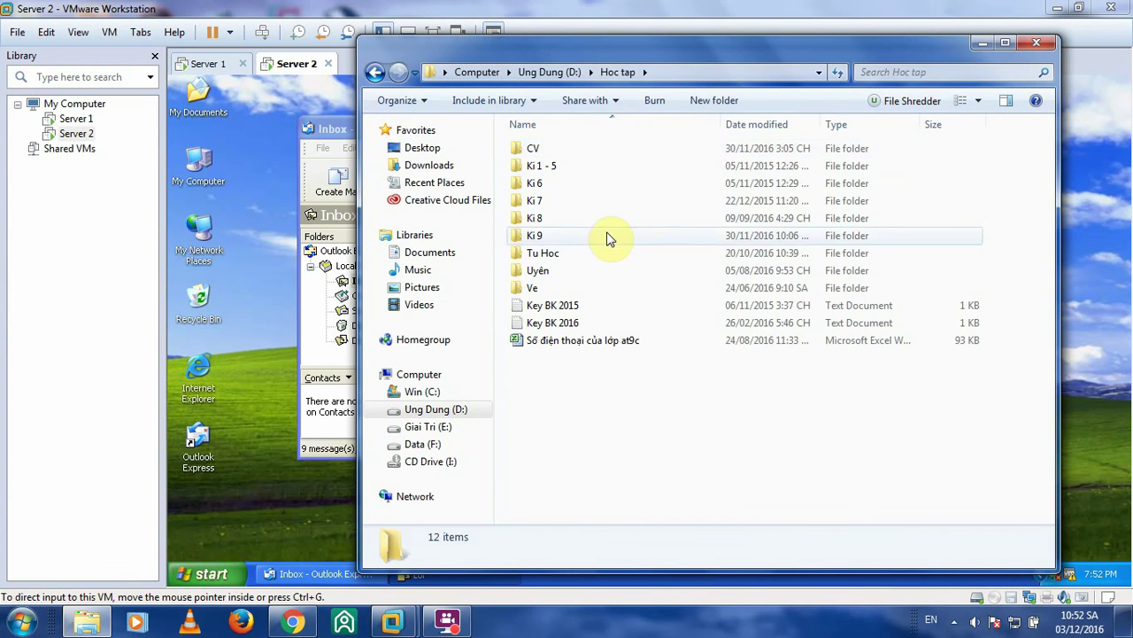
double_click(607, 237)
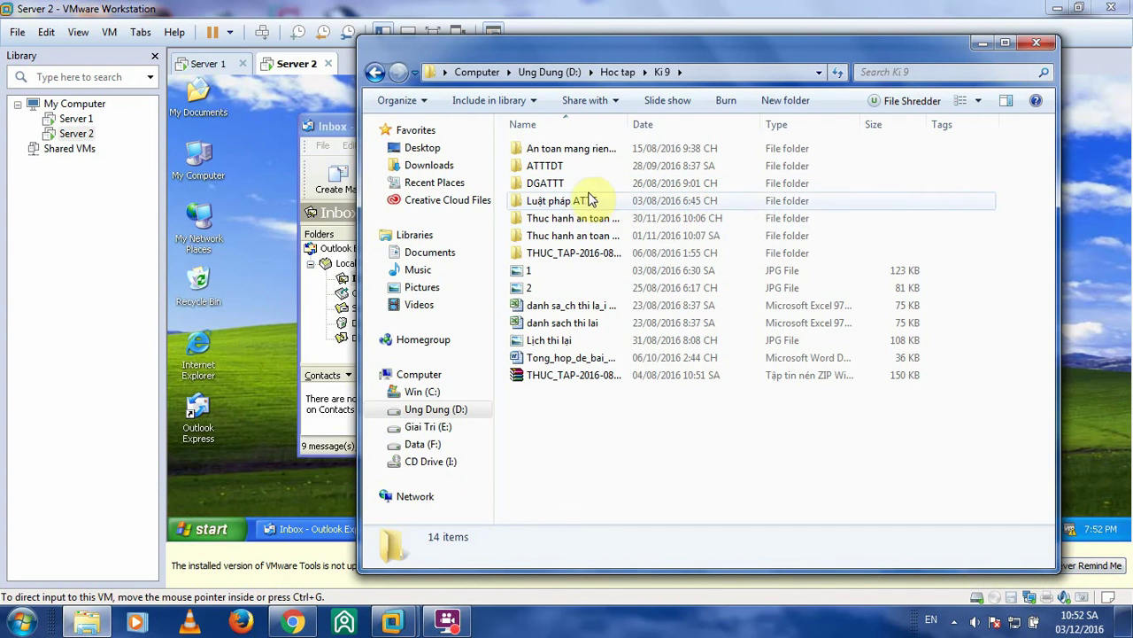
double_click(587, 218)
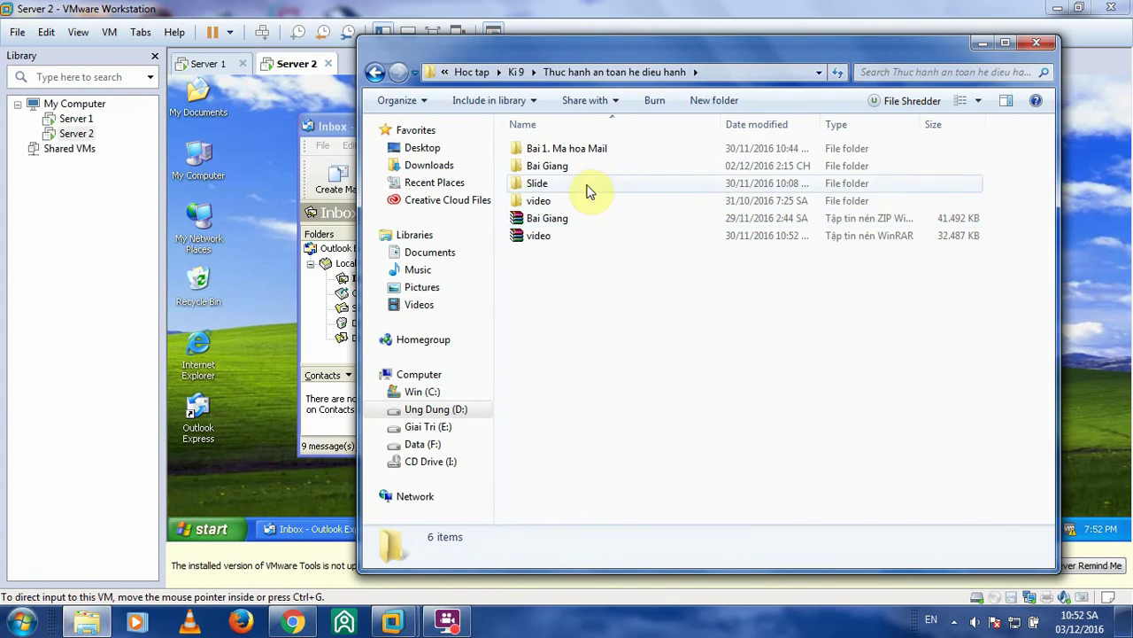
double_click(567, 166)
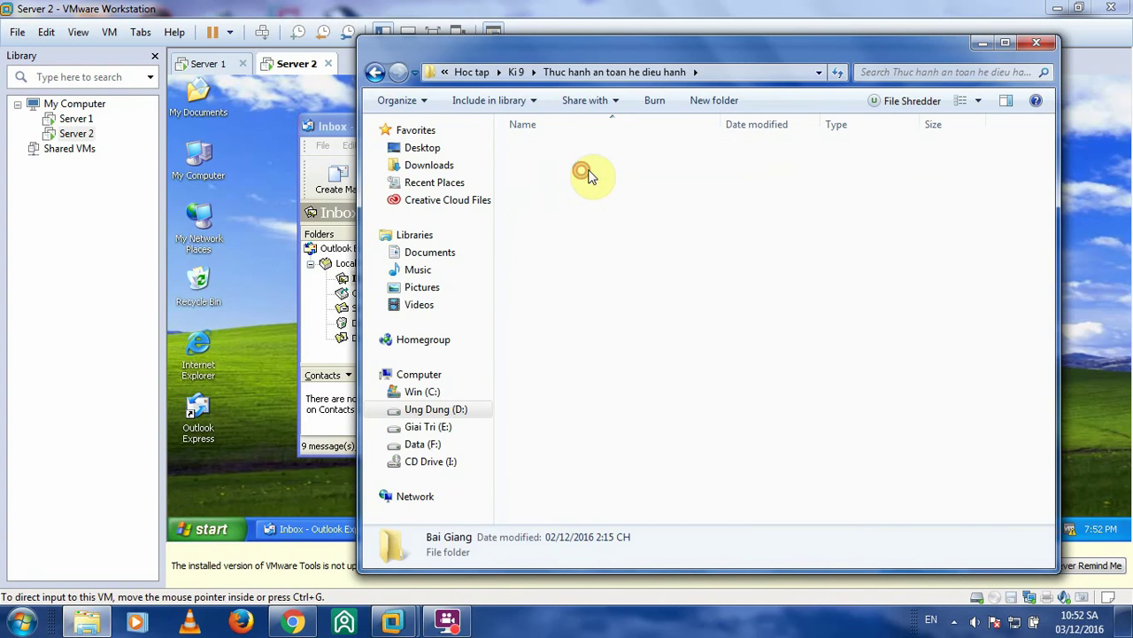
left_click(376, 74)
double_click(581, 184)
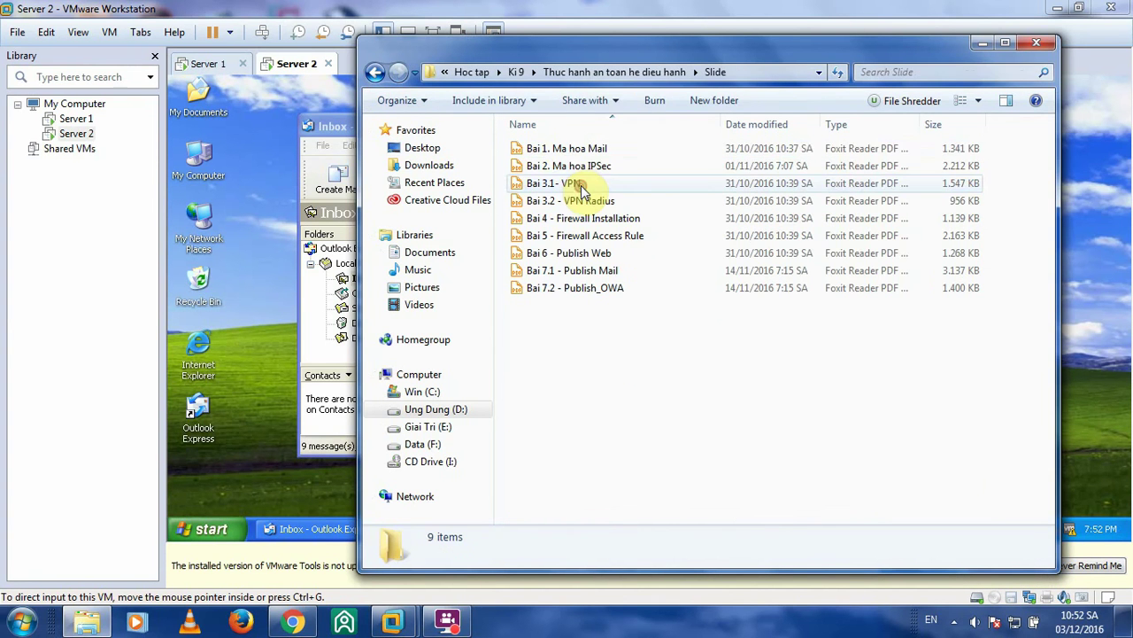
- Open the Bai 1. Ma hoa Mail PDF in Foxit Reader
left_click(559, 149)
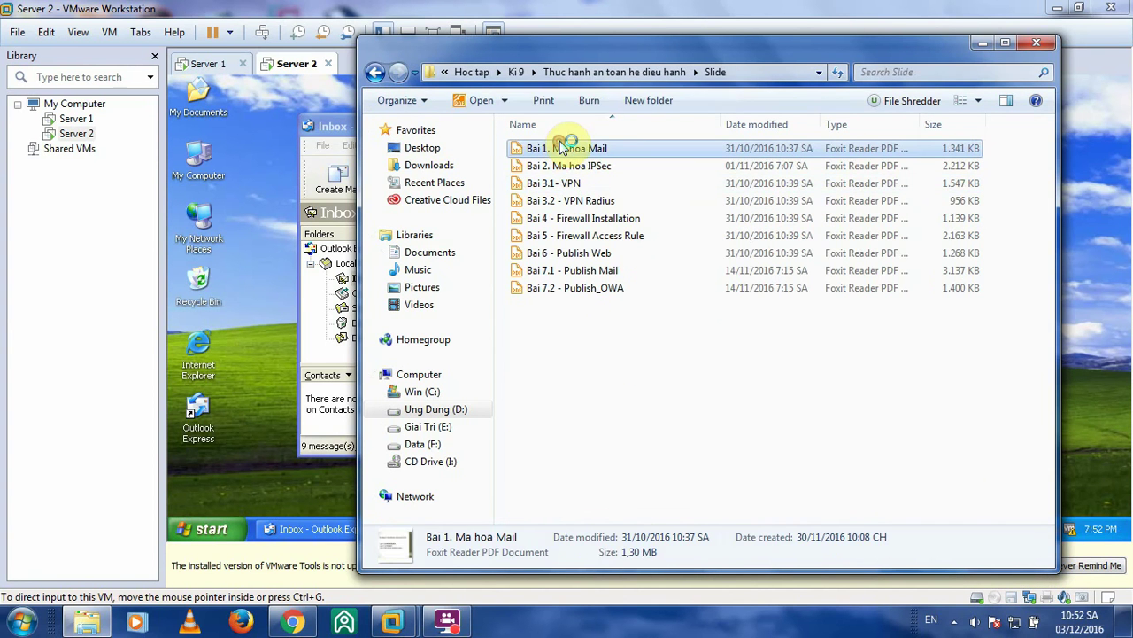
left_click(980, 46)
left_click(998, 563)
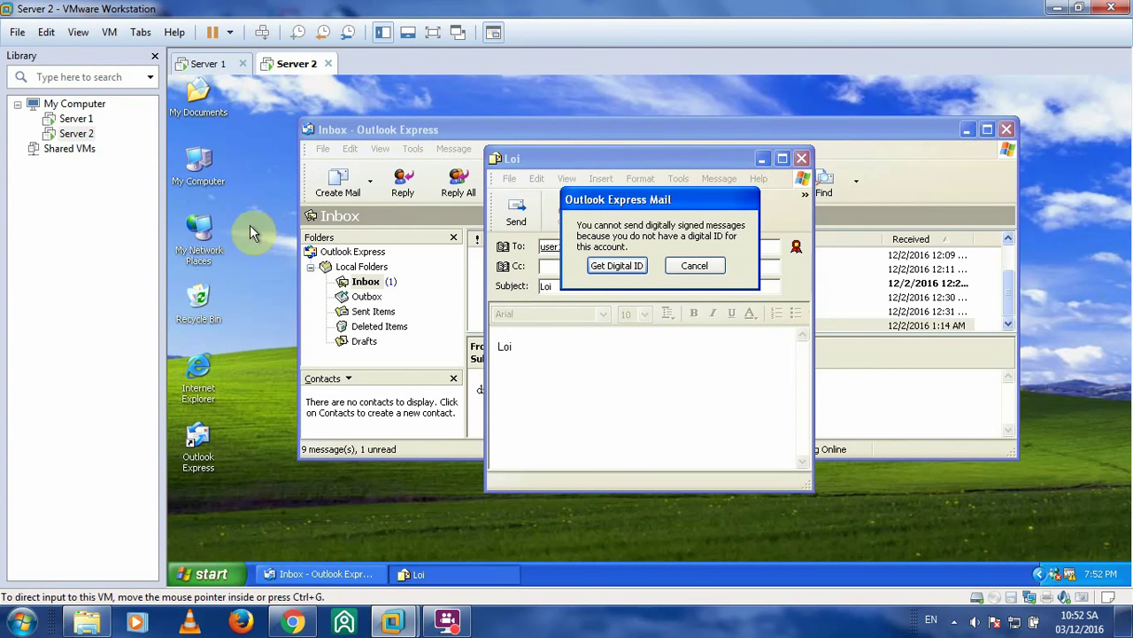
left_click(86, 620)
double_click(584, 149)
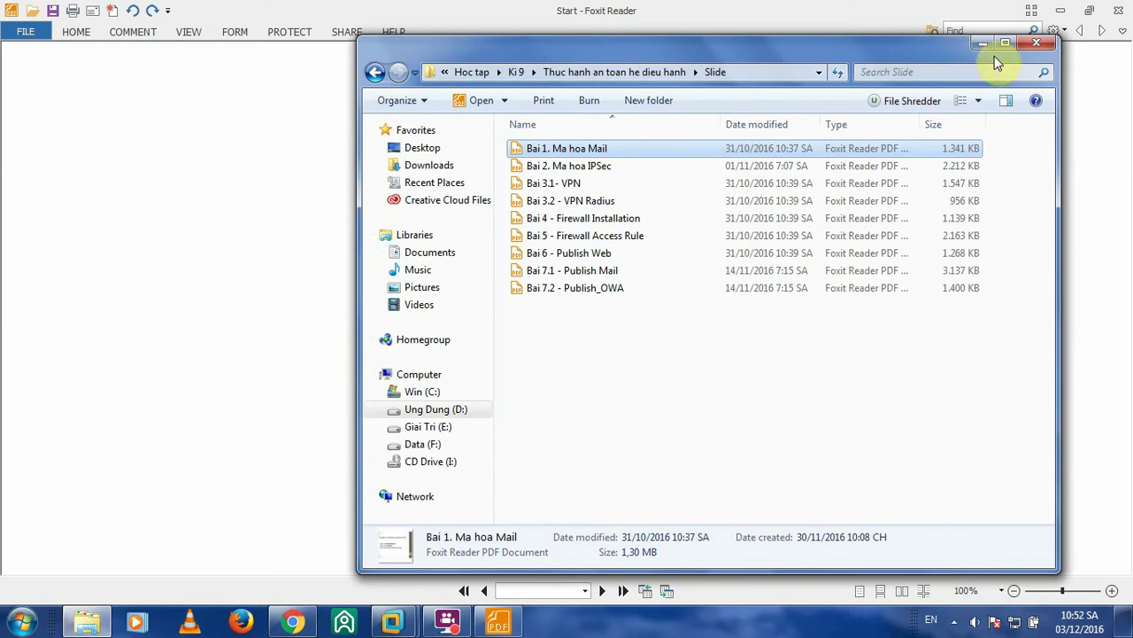
left_click(981, 44)
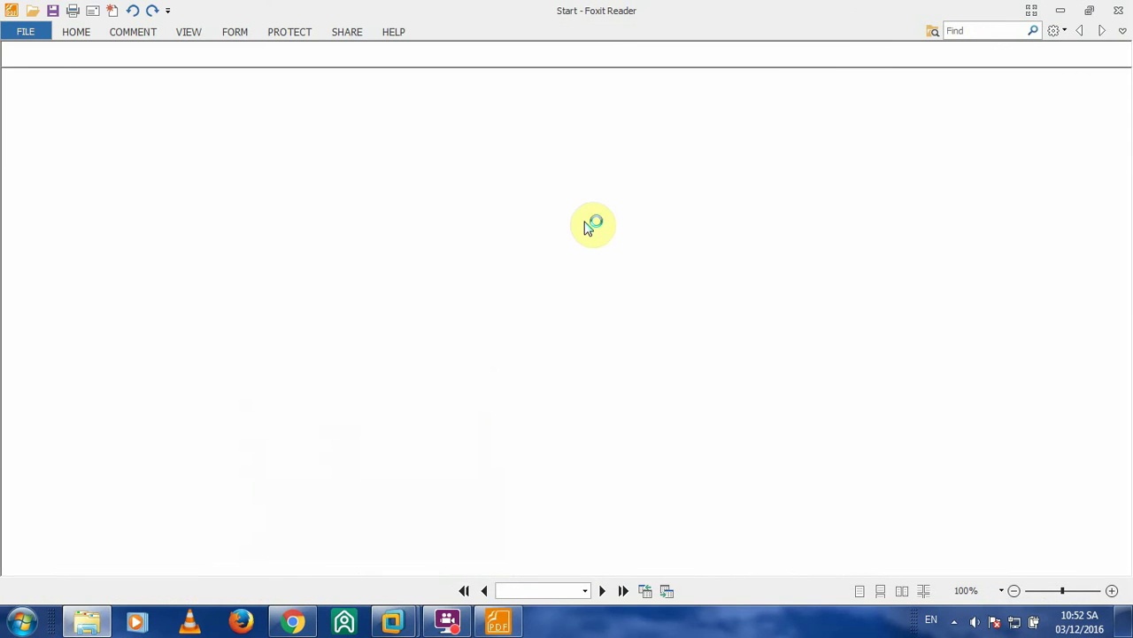
left_click(453, 623)
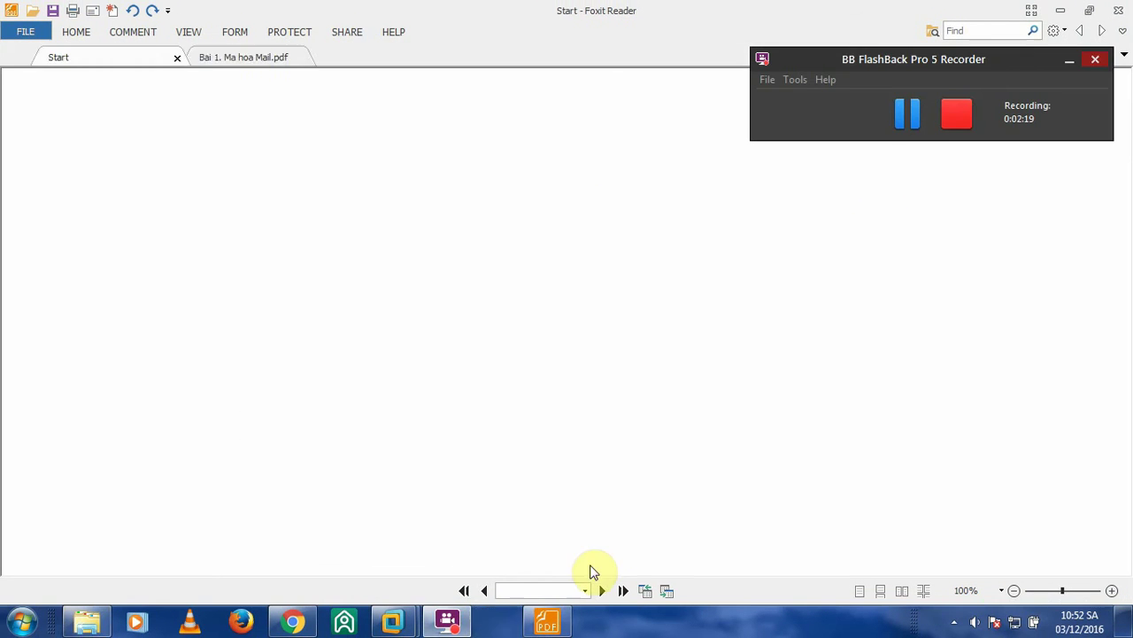
left_click(961, 227)
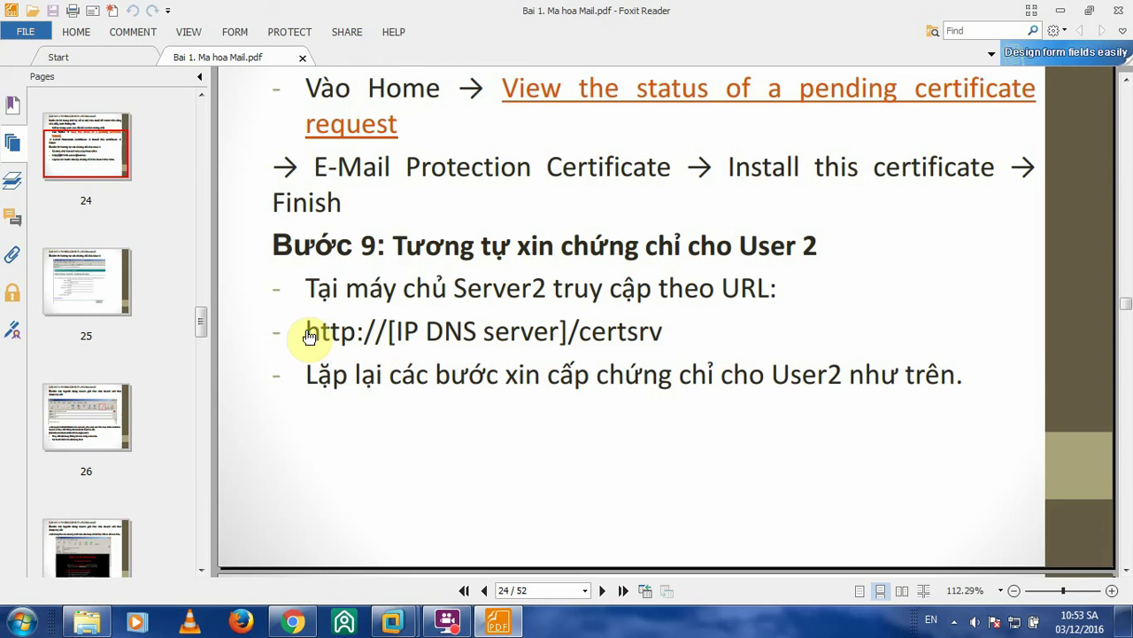
left_click_drag(305, 330, 668, 331)
right_click(586, 337)
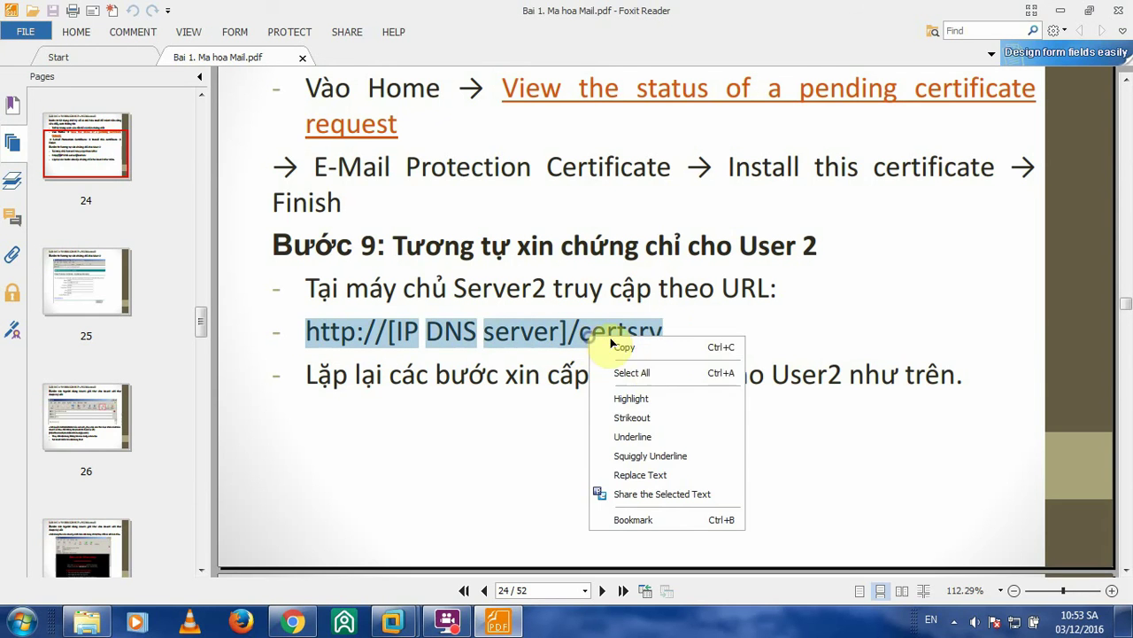
left_click(628, 347)
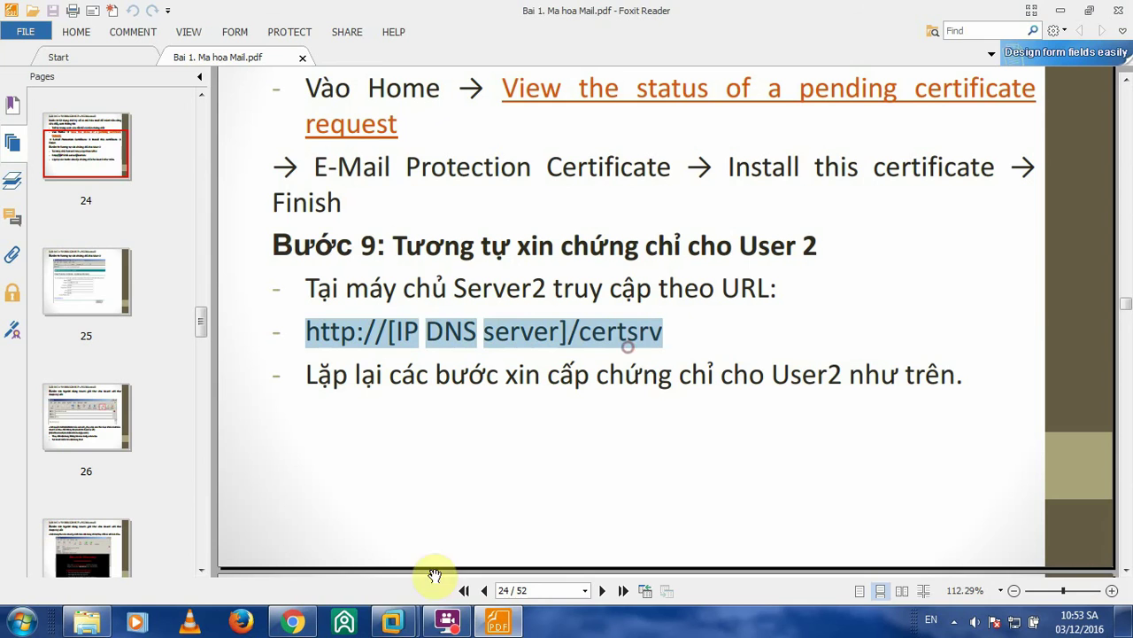
left_click(392, 621)
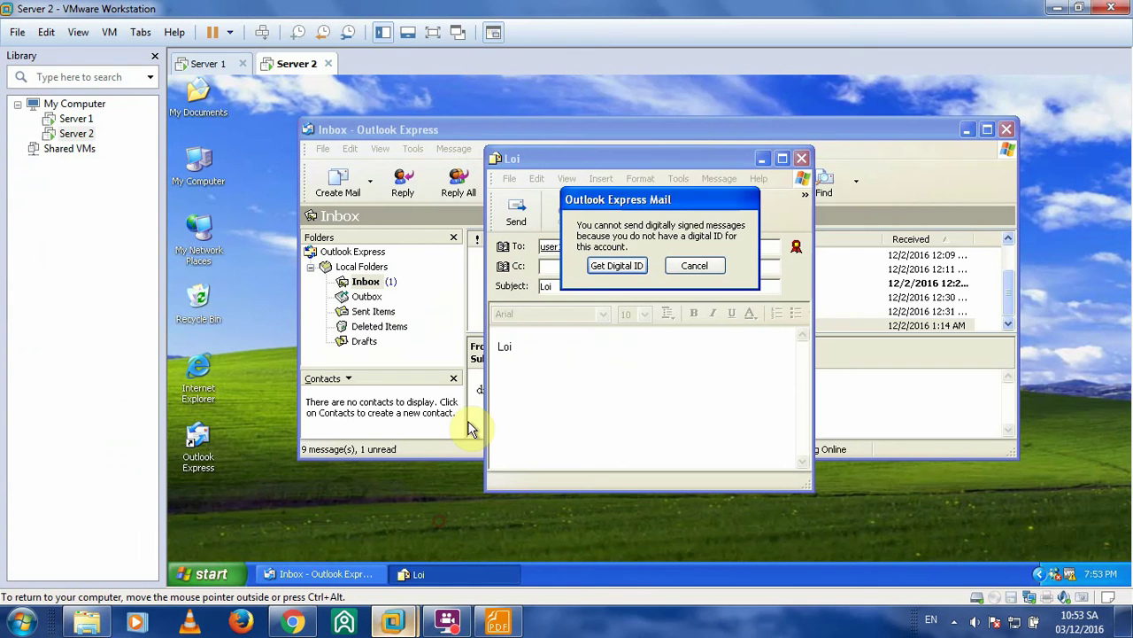
left_click(215, 379)
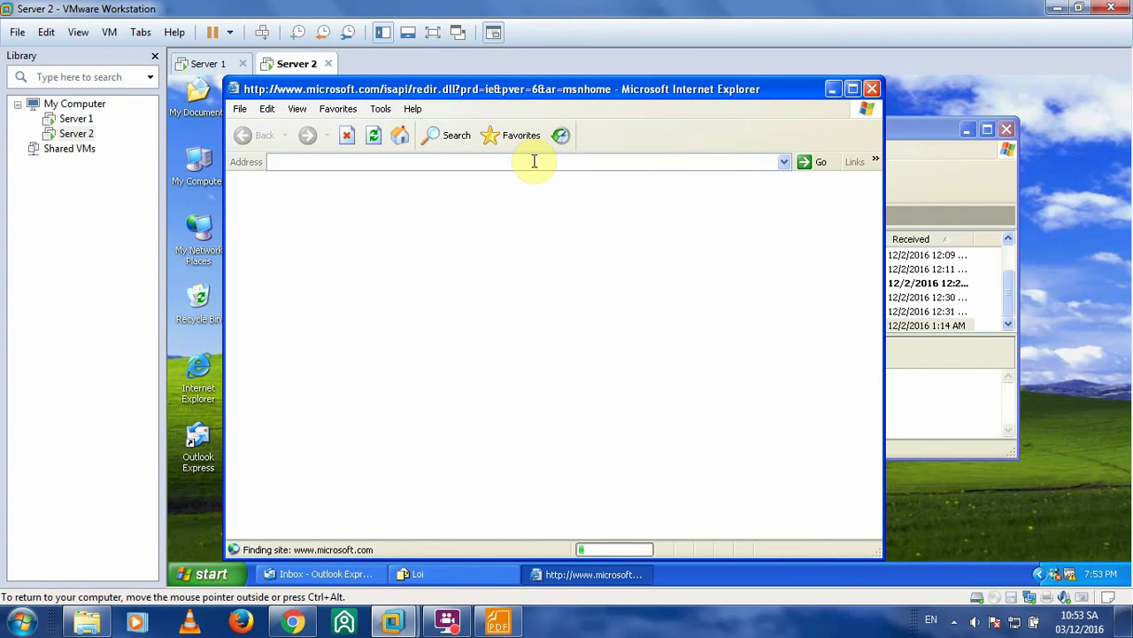
left_click_drag(374, 163, 316, 165)
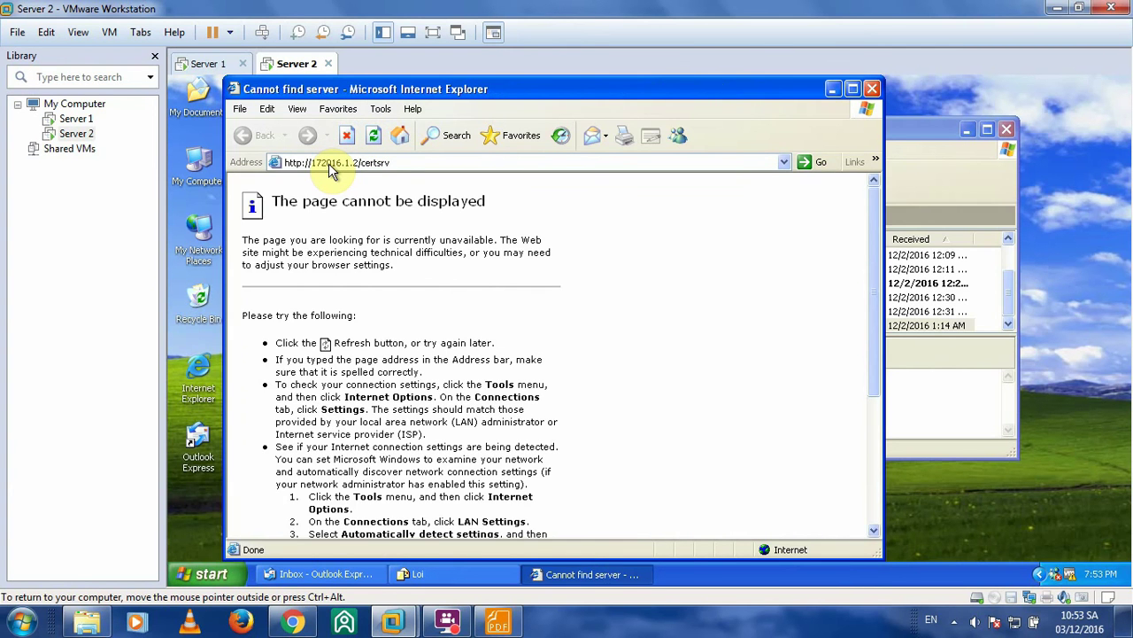
left_click(329, 164)
type("/")
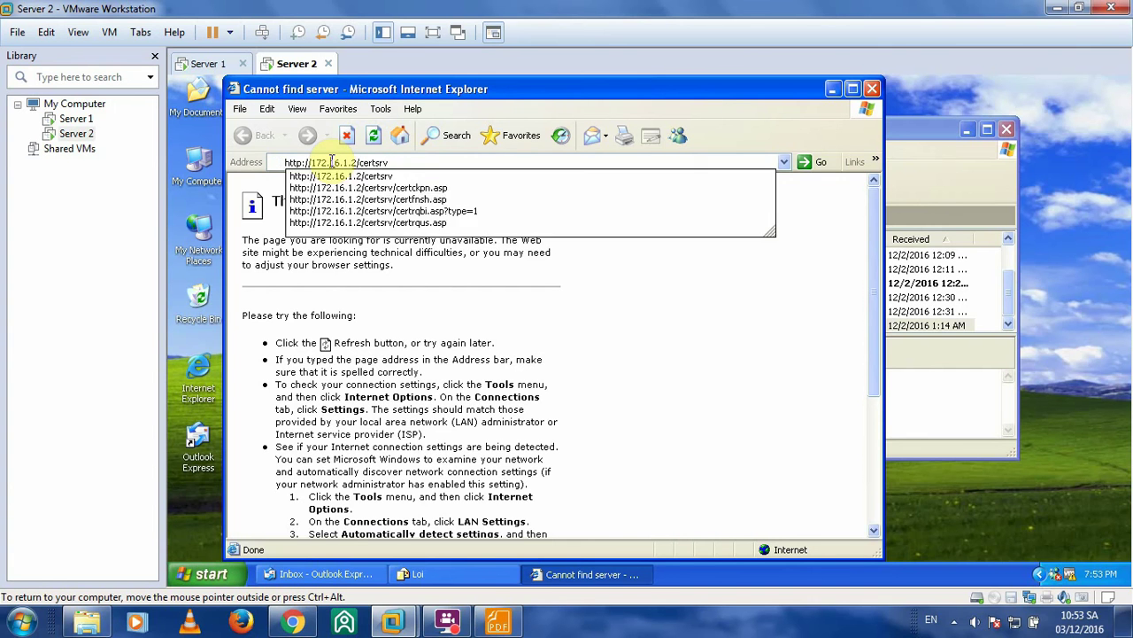
key("Return")
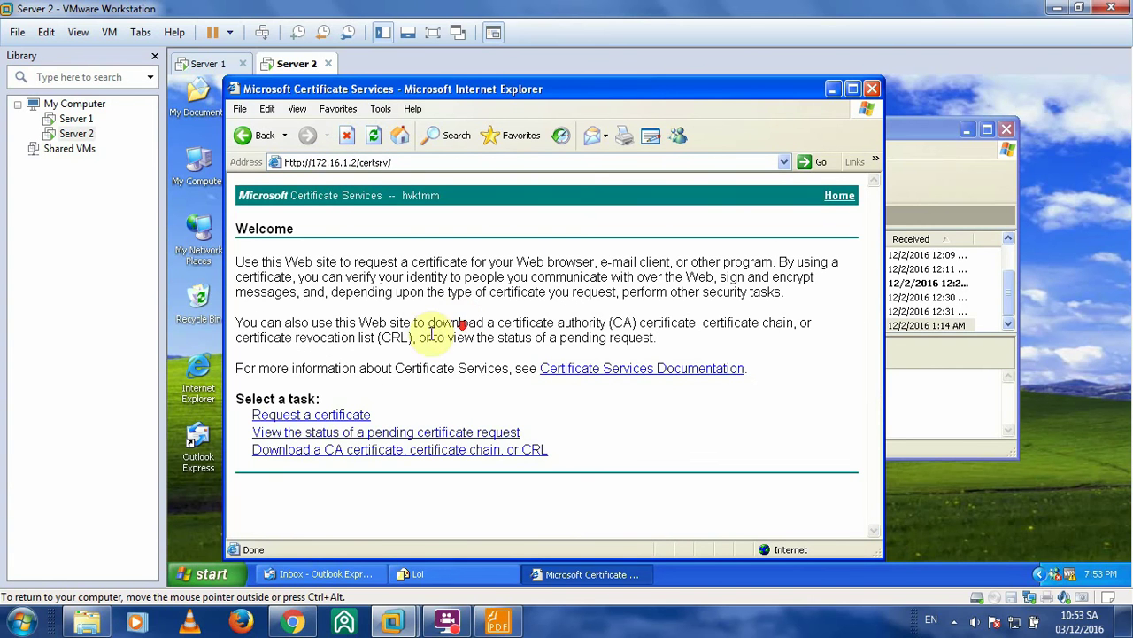
- Confirm the certificate request is pending, then switch to Server 1's Sent Items
left_click(368, 416)
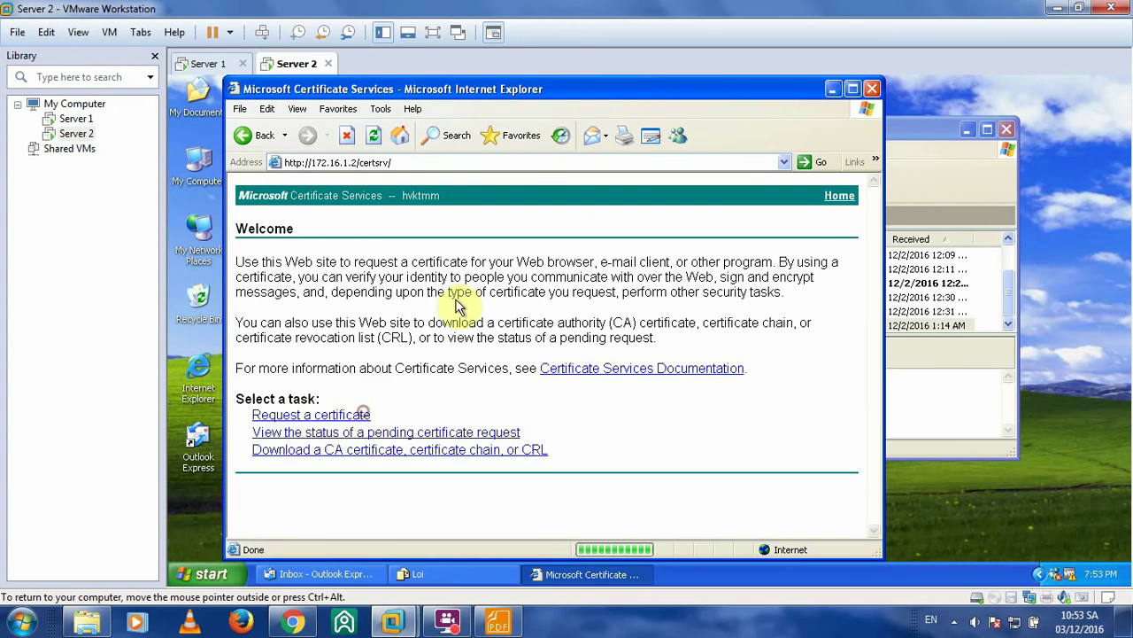
left_click(261, 140)
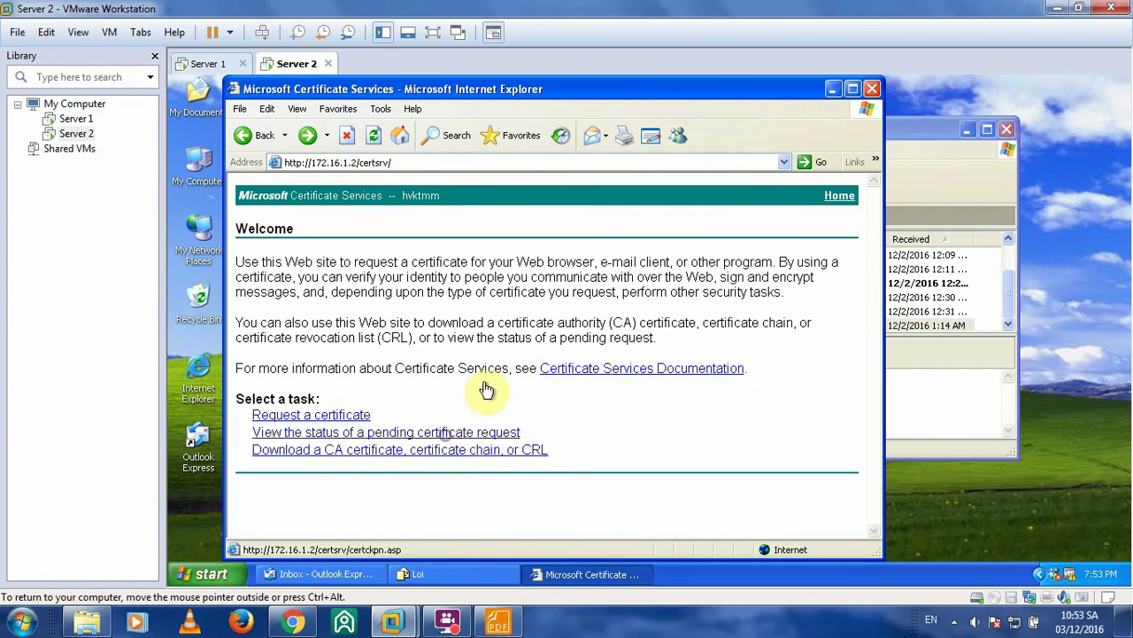
left_click(387, 280)
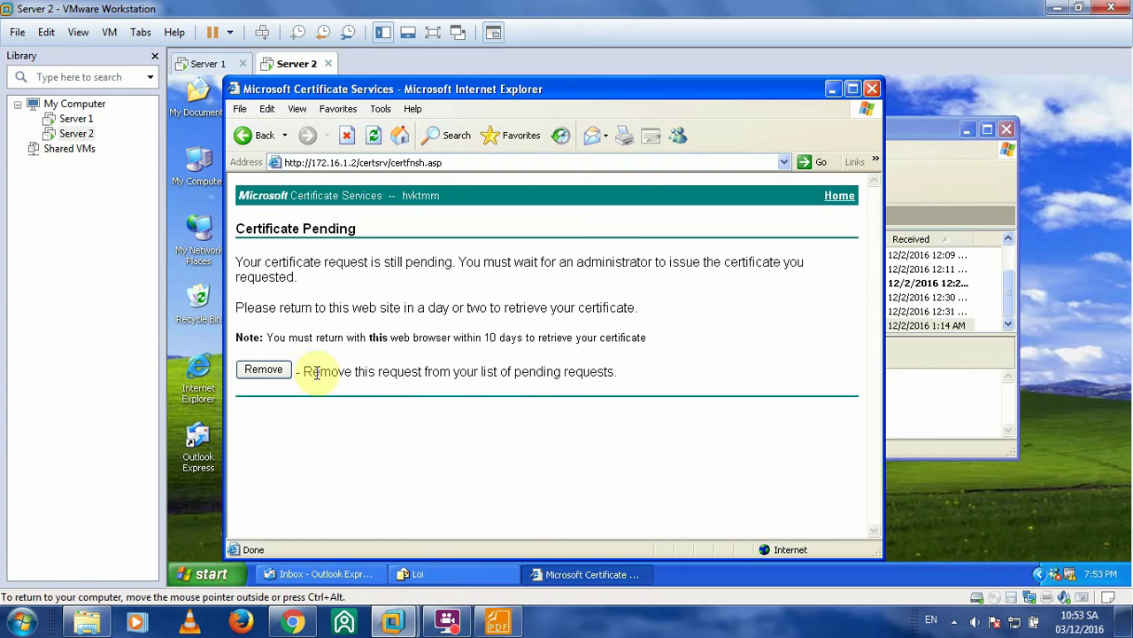
left_click_drag(468, 89, 548, 97)
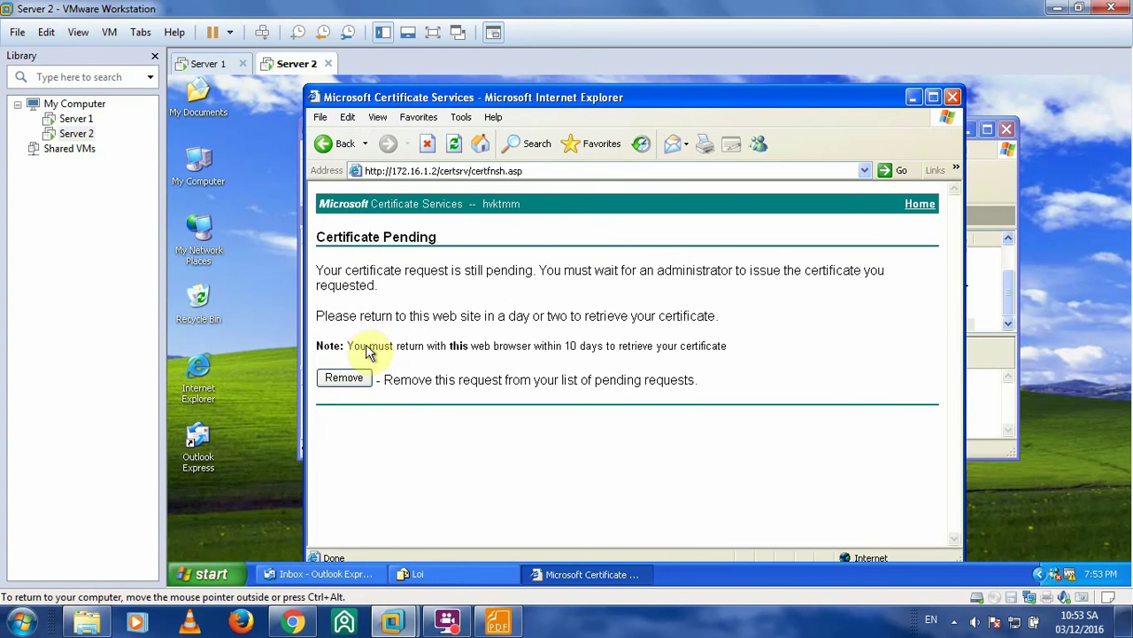
left_click(212, 64)
left_click_drag(438, 132, 658, 127)
- Launch Certification Authority from Administrative Tools on Server 1 and list hvktmm's pending requests, showing request 3
left_click(999, 567)
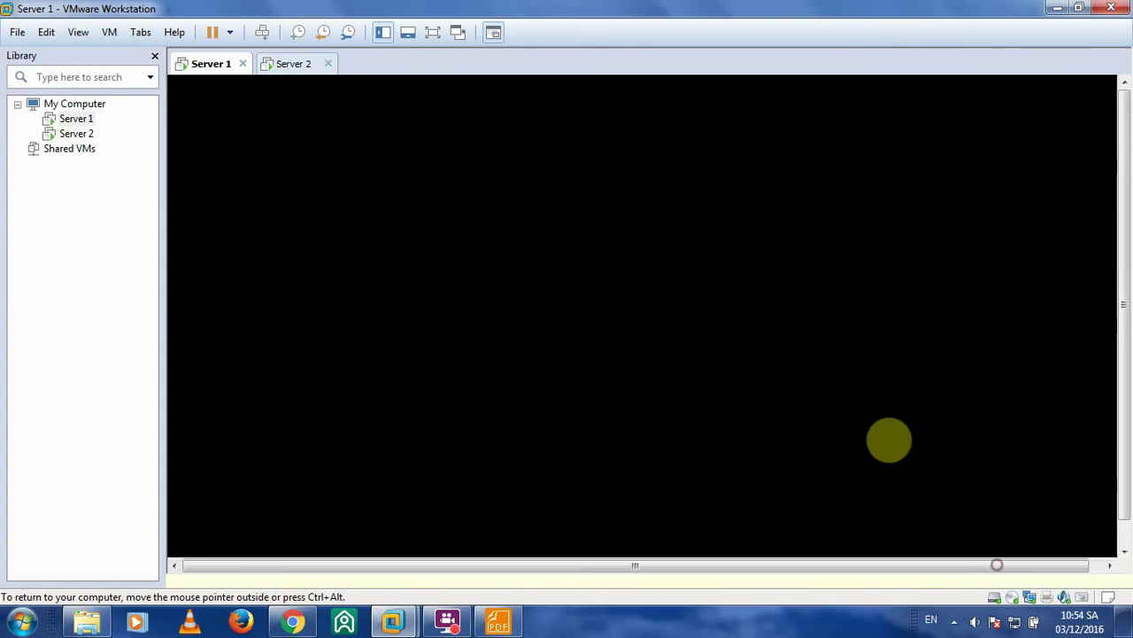
left_click(197, 575)
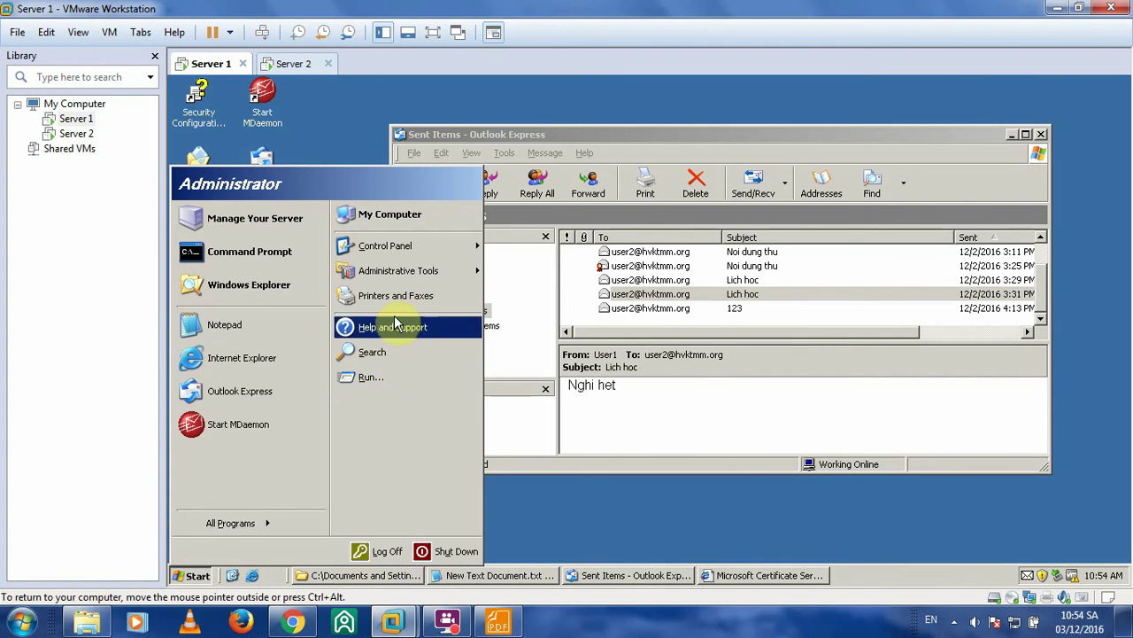
mouse_move(392, 268)
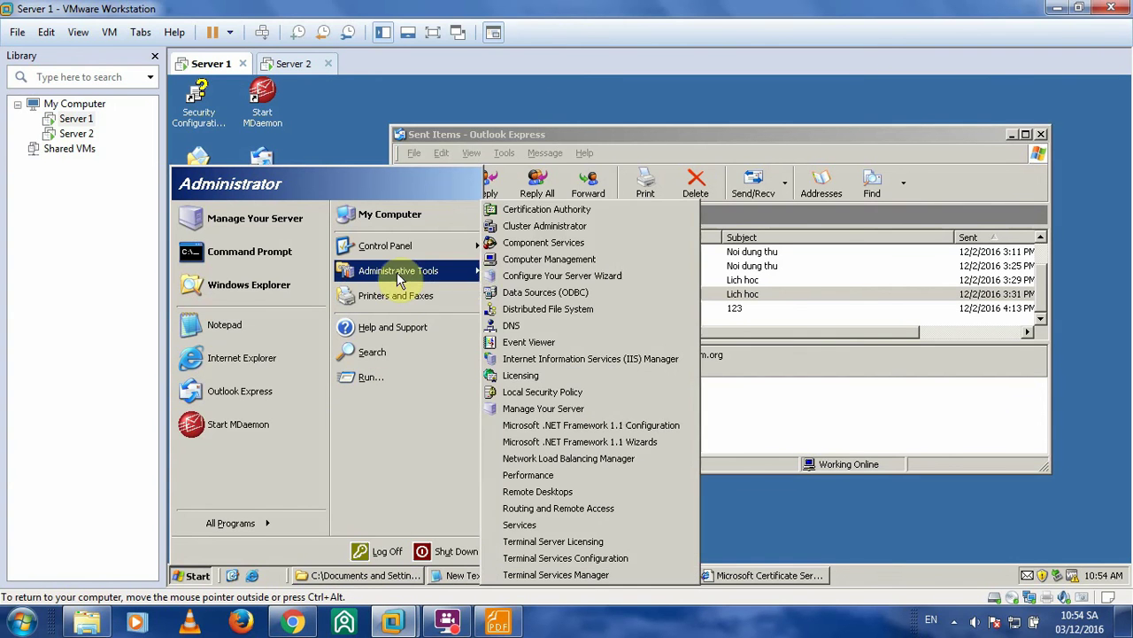
left_click(517, 213)
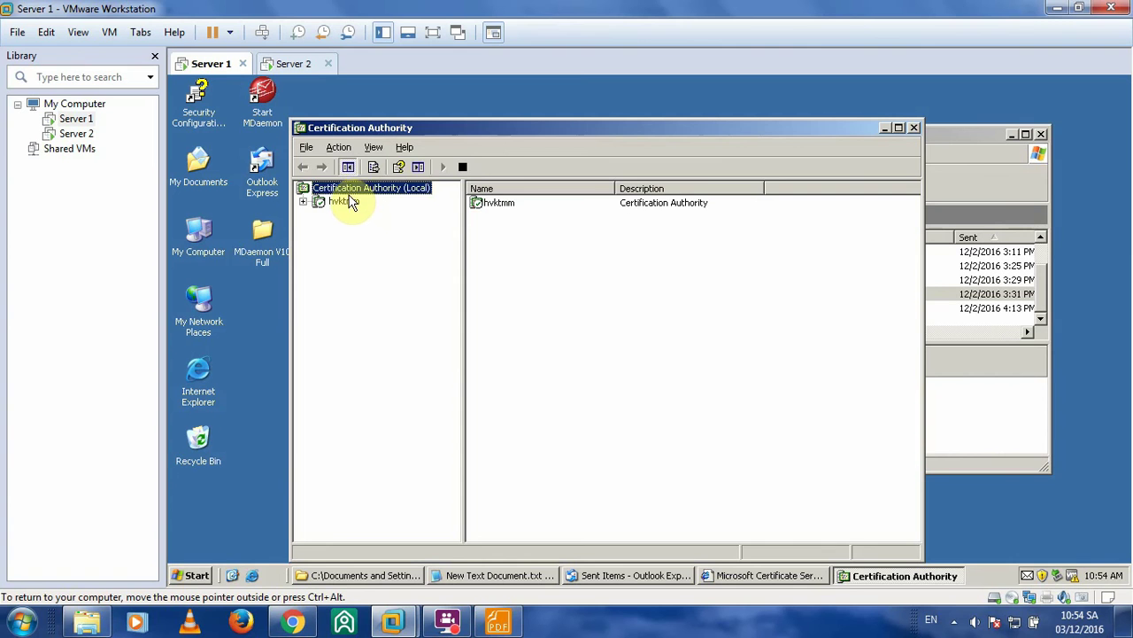
double_click(346, 202)
left_click(379, 242)
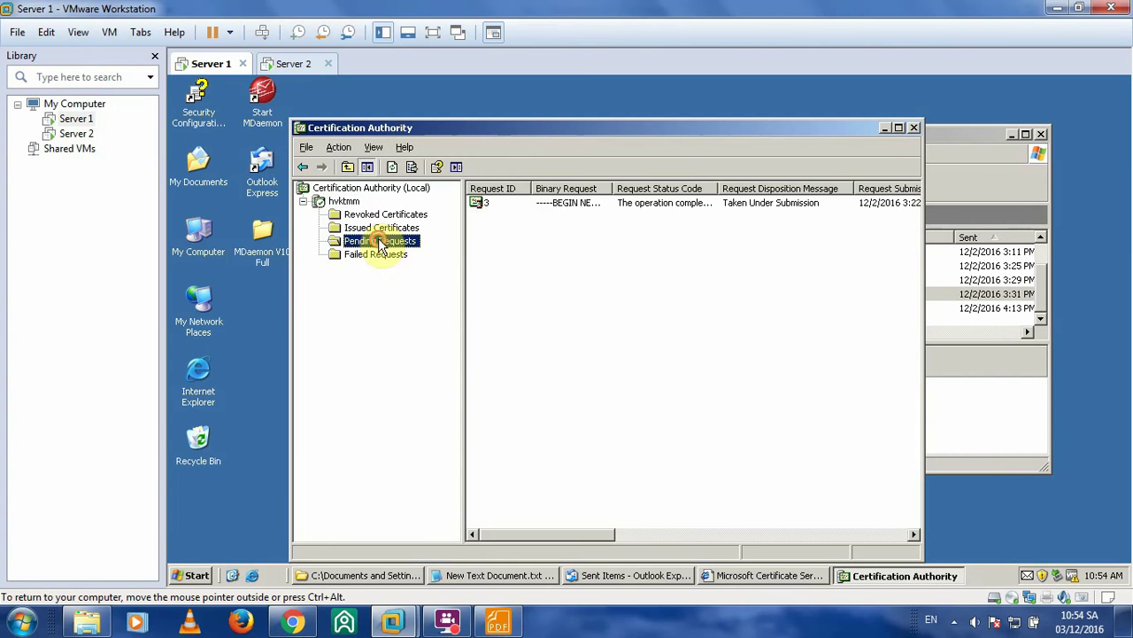